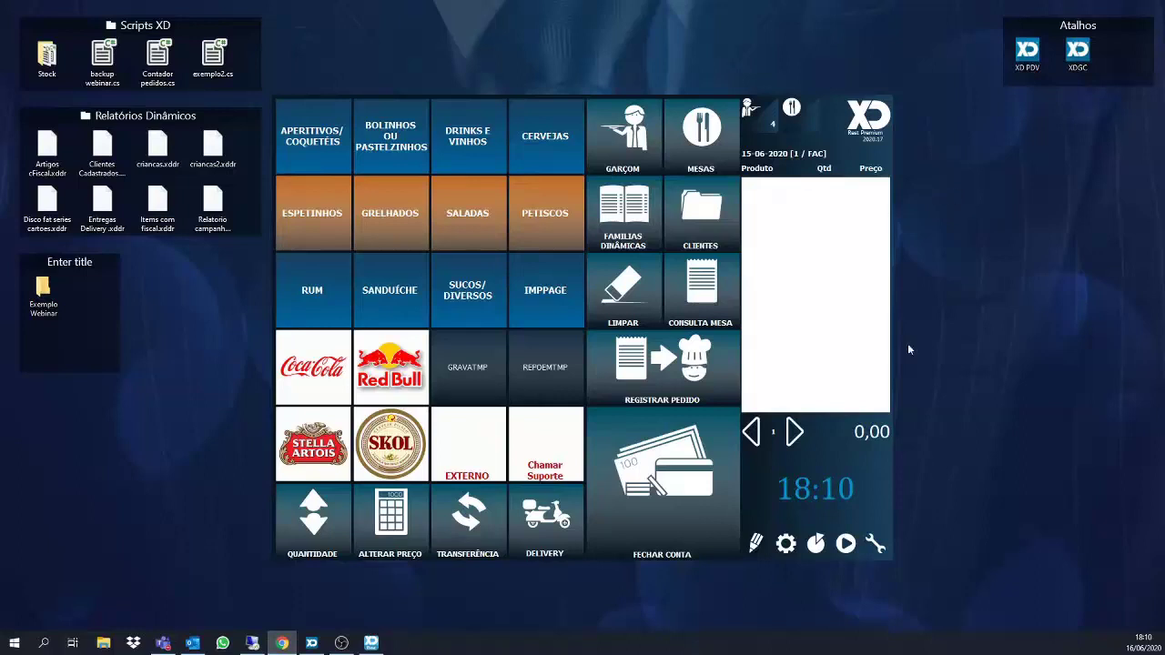
Open XD Skins in the configuration and switch the interface skin to Deluxe.
left_click(785, 543)
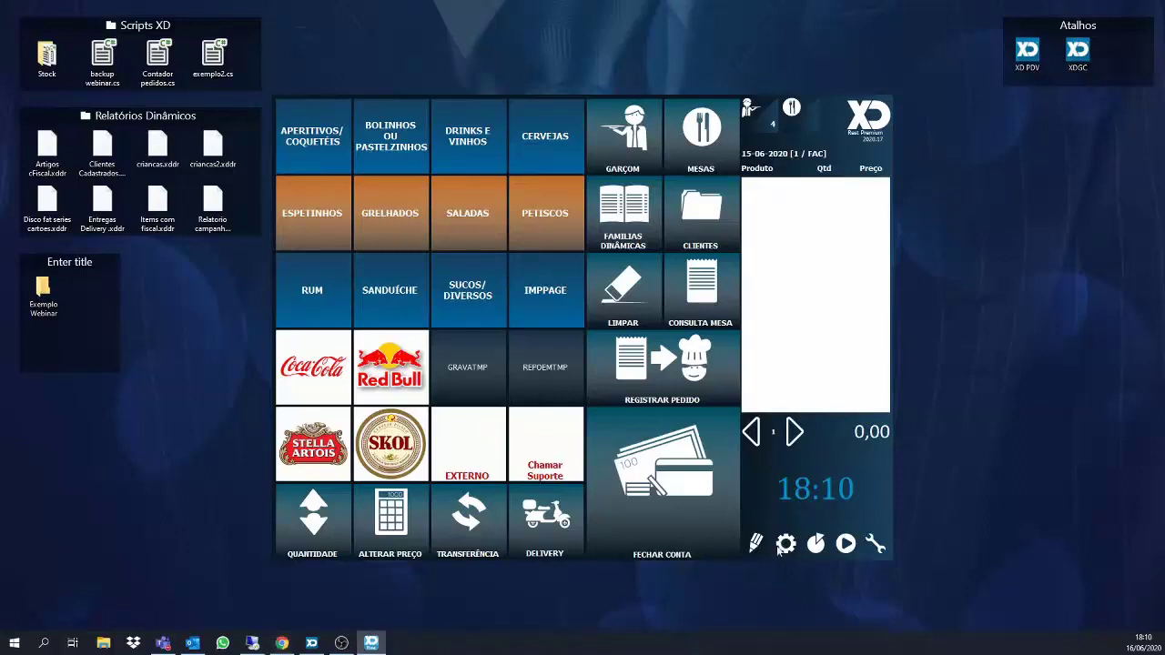
left_click(758, 193)
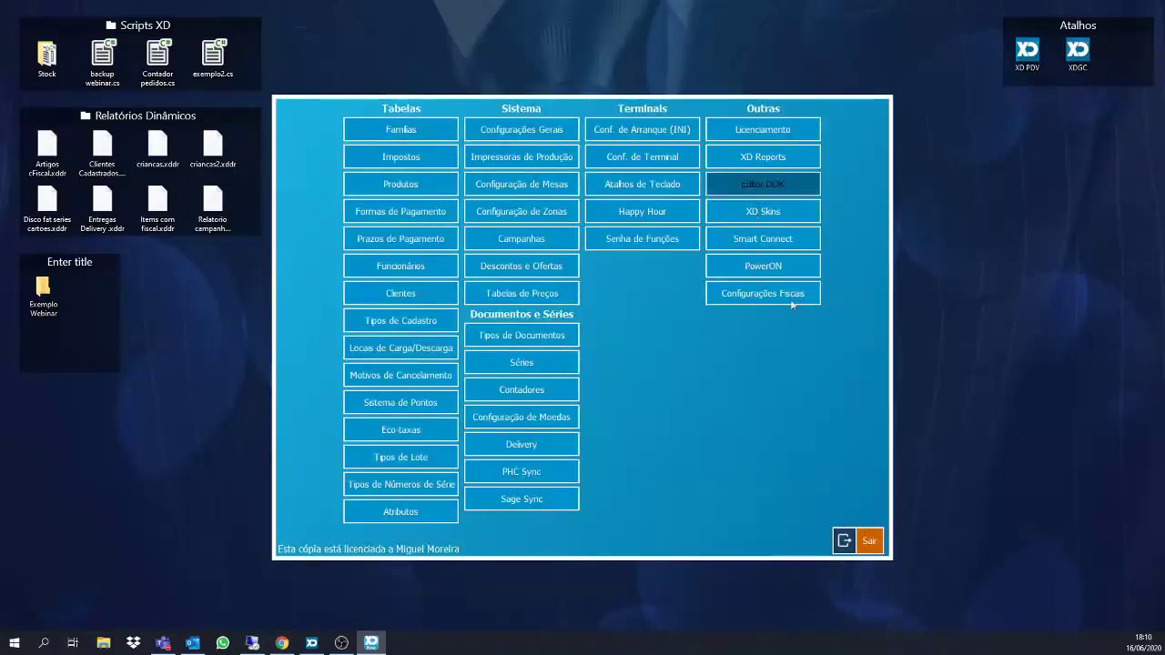
left_click(790, 531)
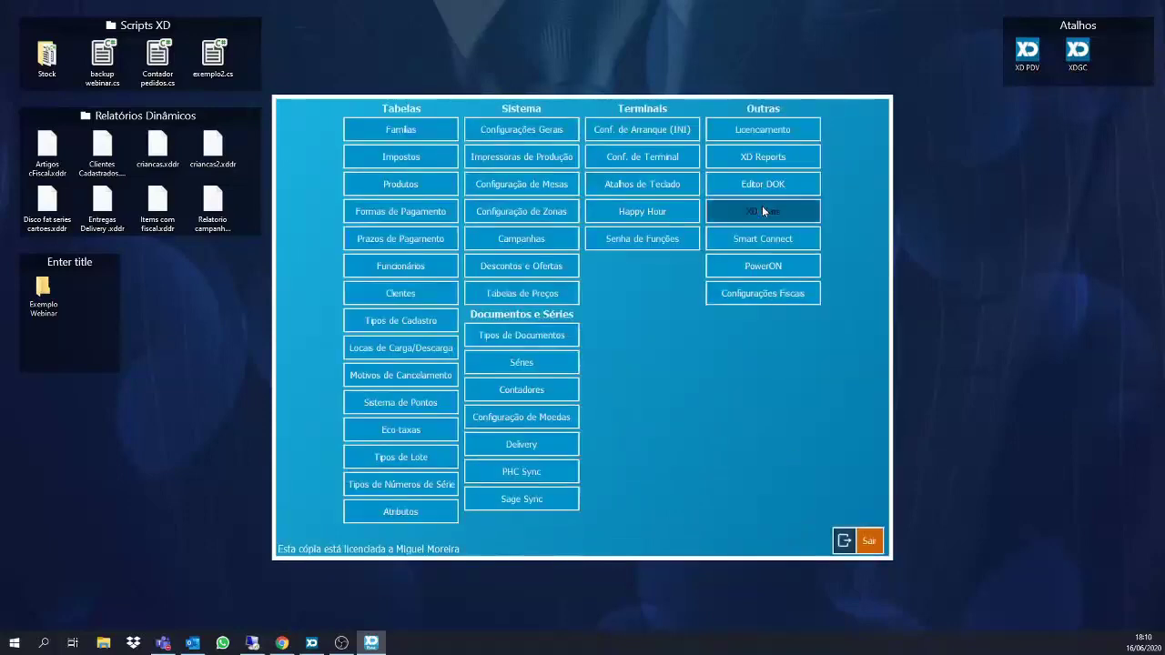
left_click(762, 208)
left_click(639, 260)
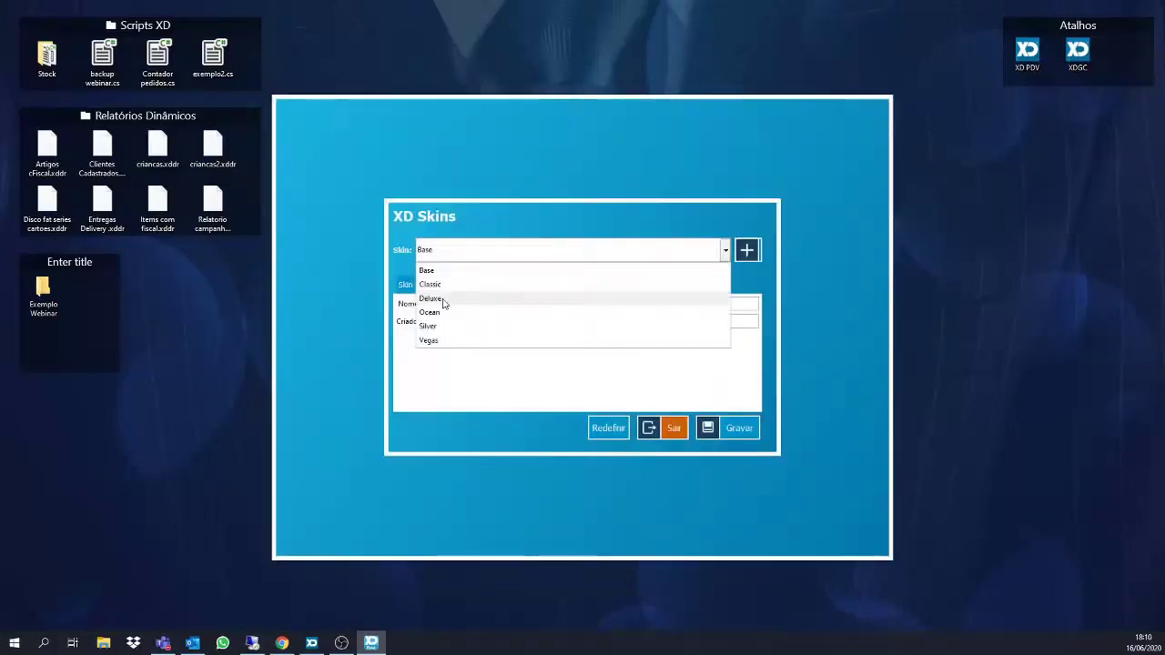
left_click(440, 303)
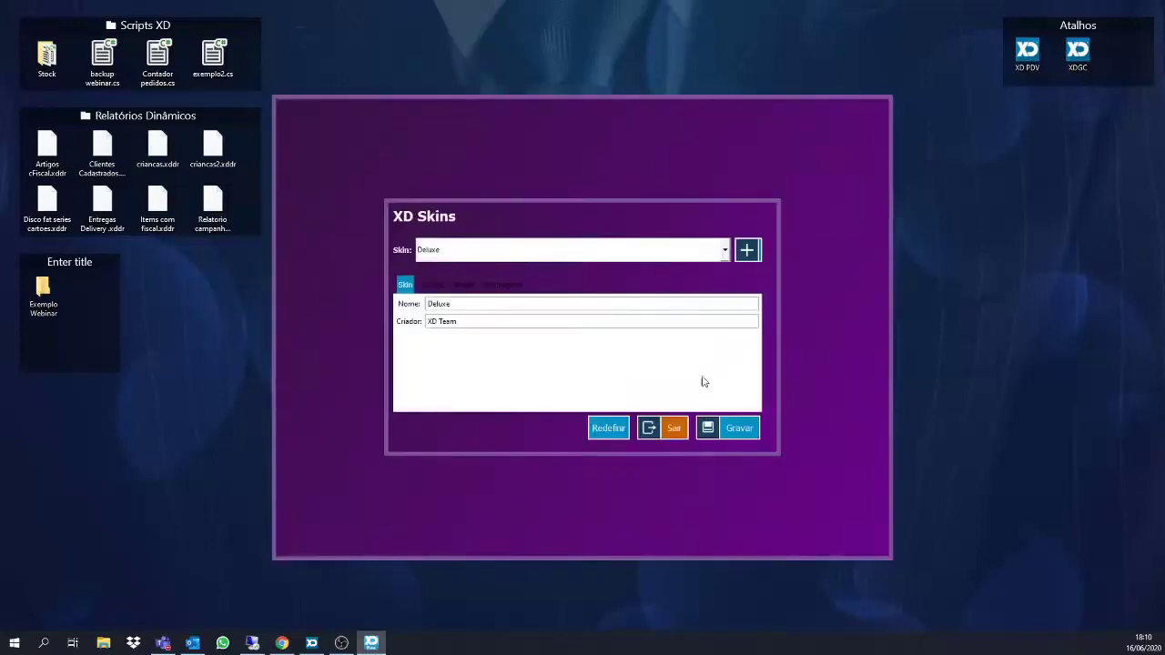
left_click(673, 431)
Exit the point-of-sale program and relaunch XD PDV so the chosen skin loads.
left_click(845, 540)
left_click(866, 537)
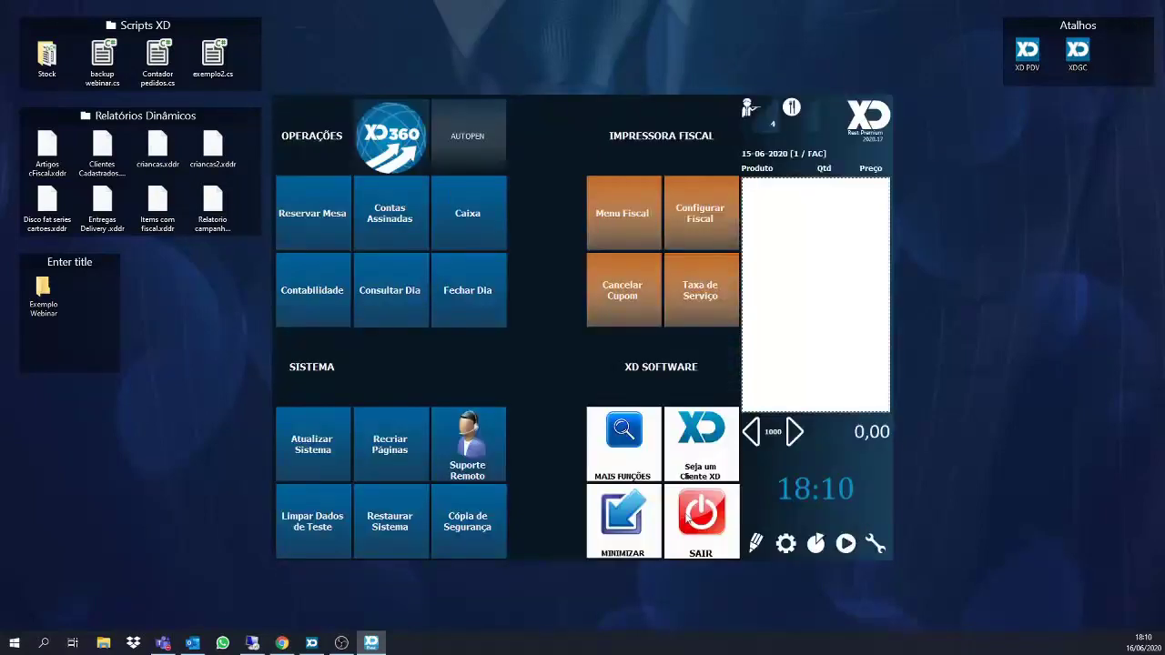
left_click(689, 517)
left_click(1020, 48)
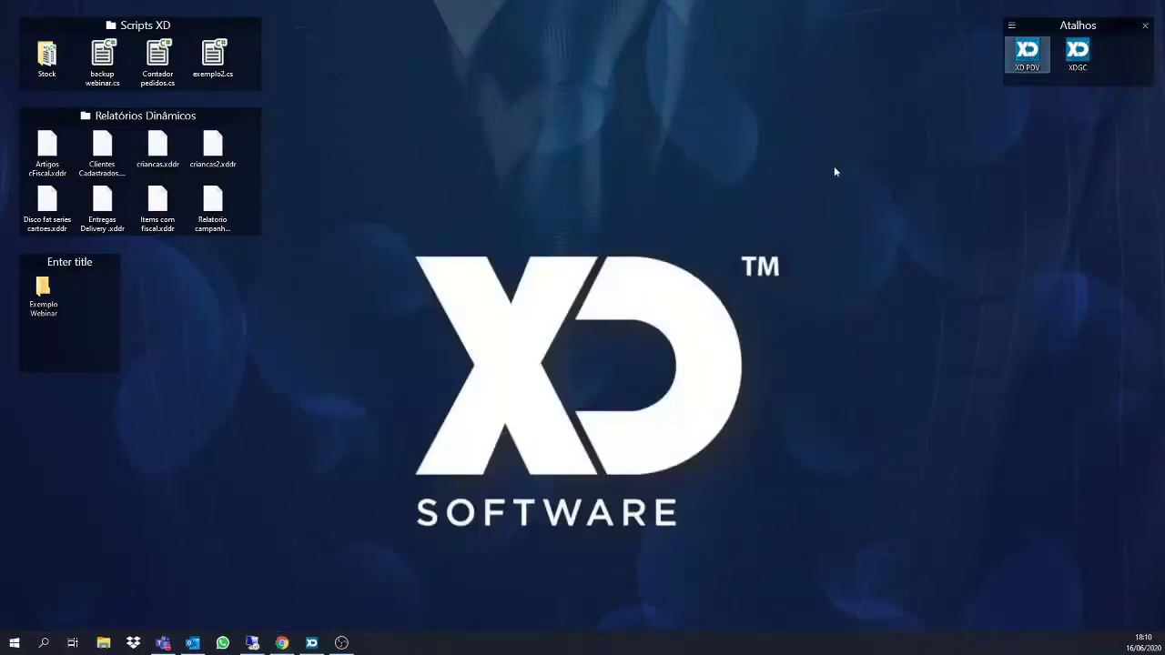
key("Return")
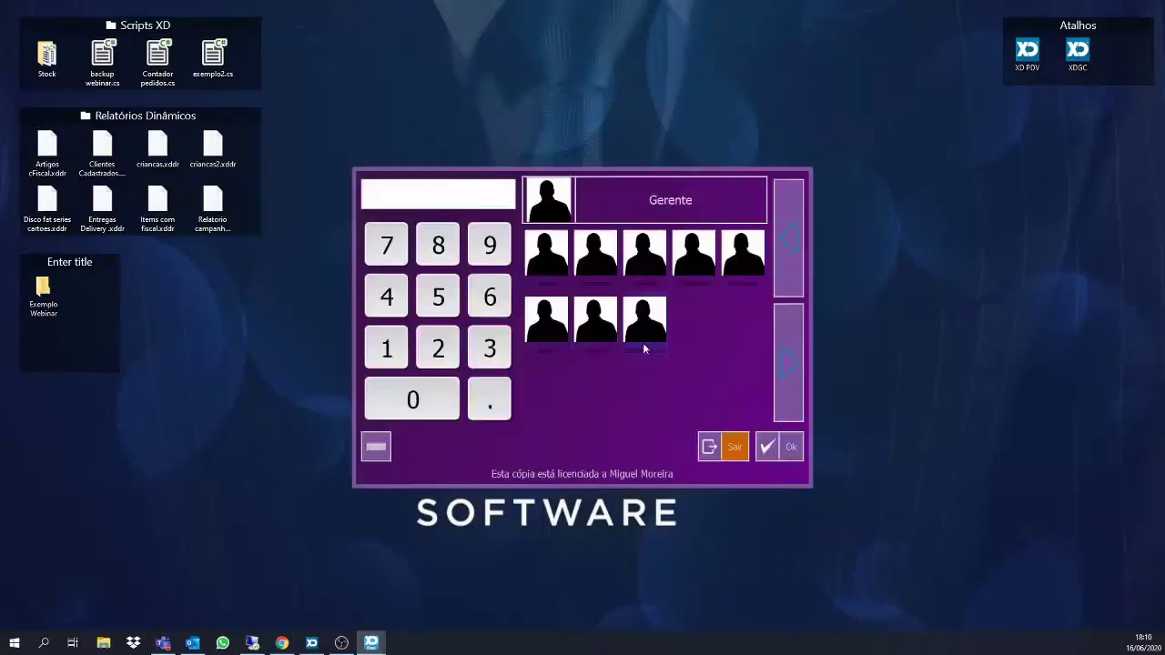
Log in as Gerente with the operator PIN and continue without closing the day.
left_click(395, 357)
left_click(777, 449)
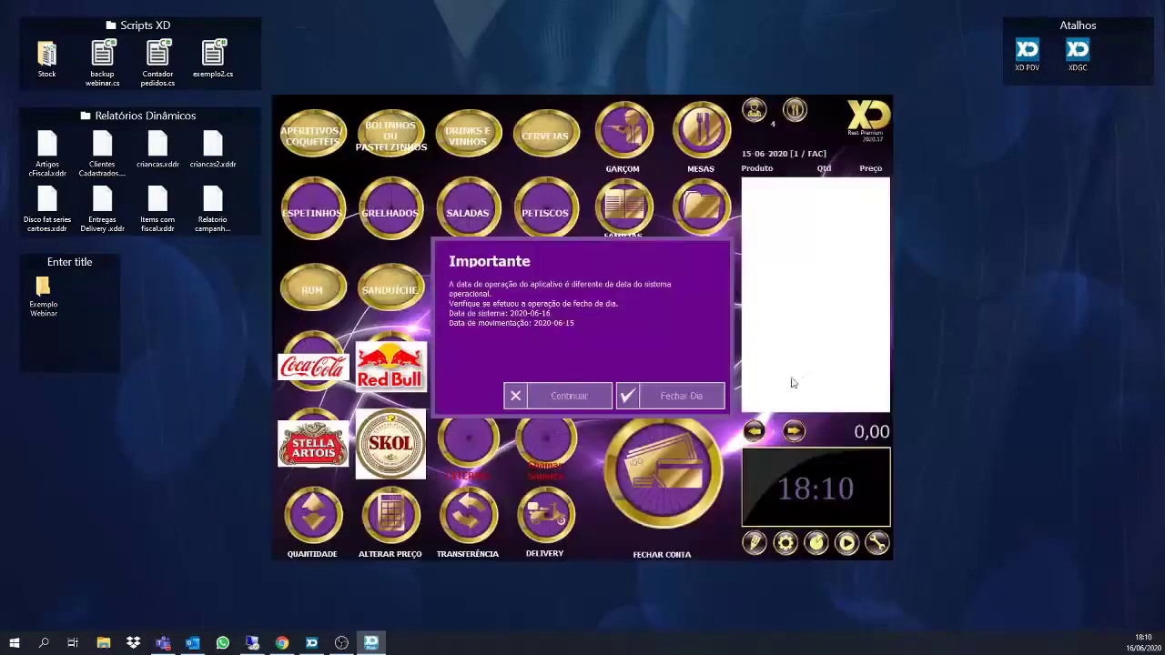
left_click(576, 406)
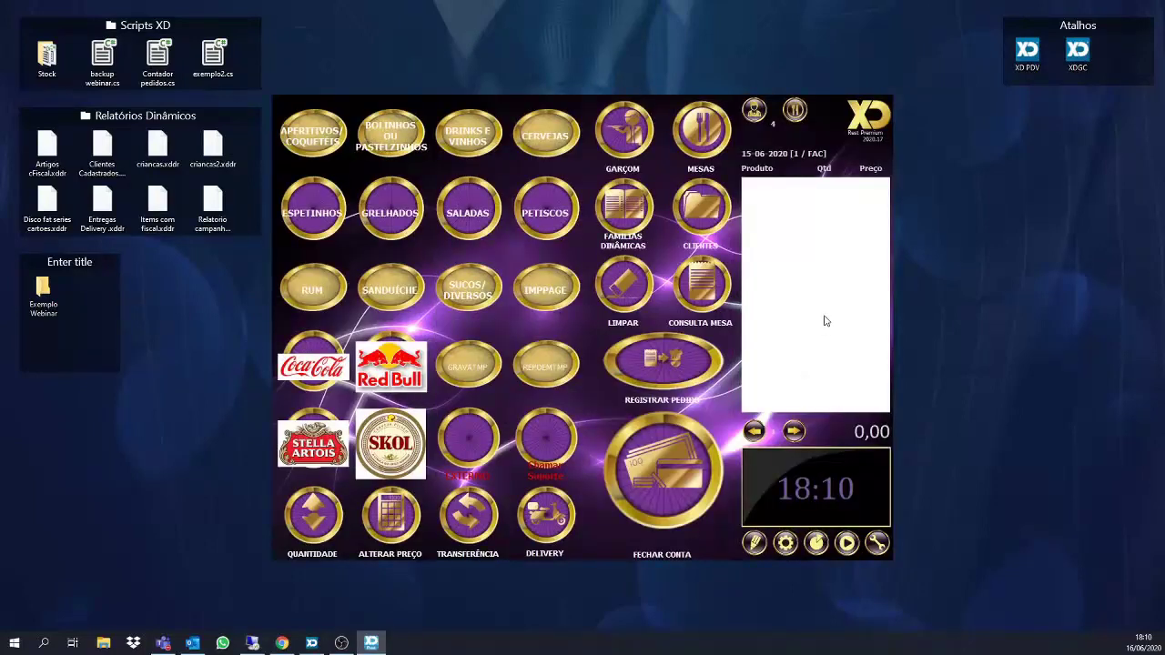
left_click(742, 381)
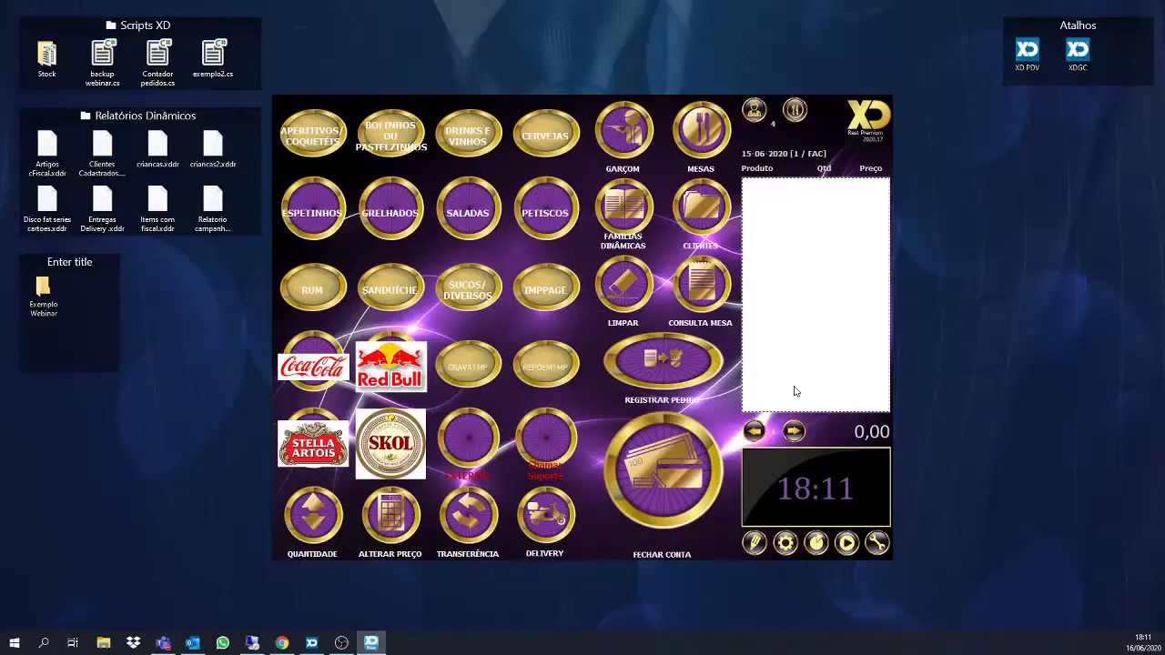
Go to the XD PDV shortcut's file location and browse to the XDSoftware\images\skins folder.
double_click(1012, 63)
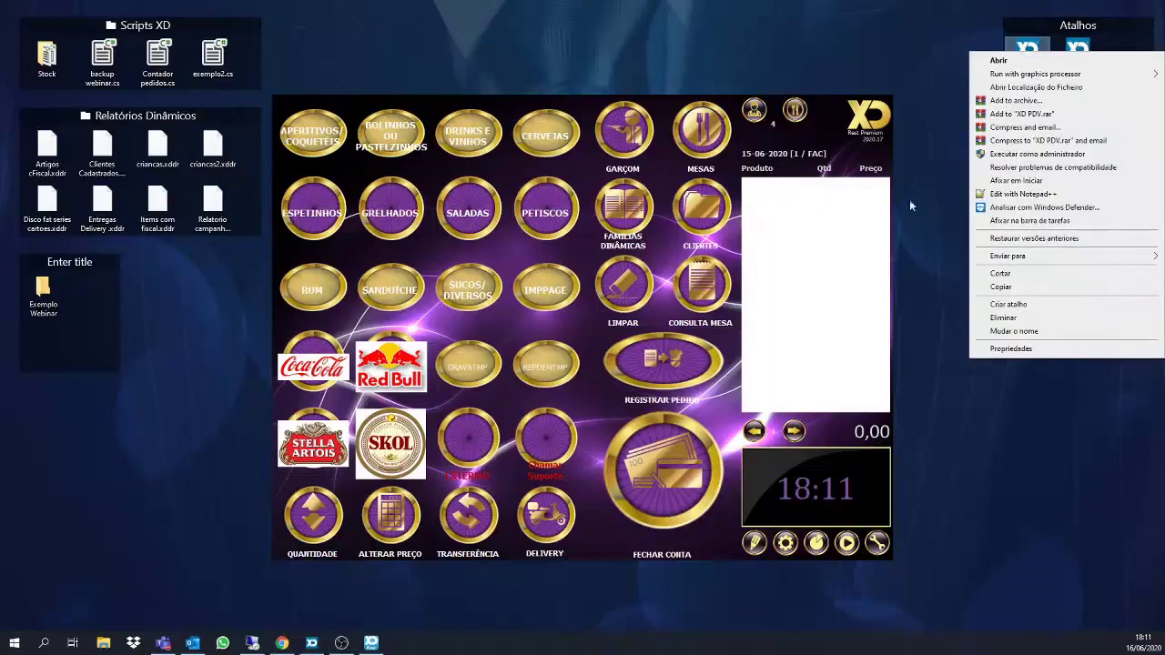
left_click(1008, 88)
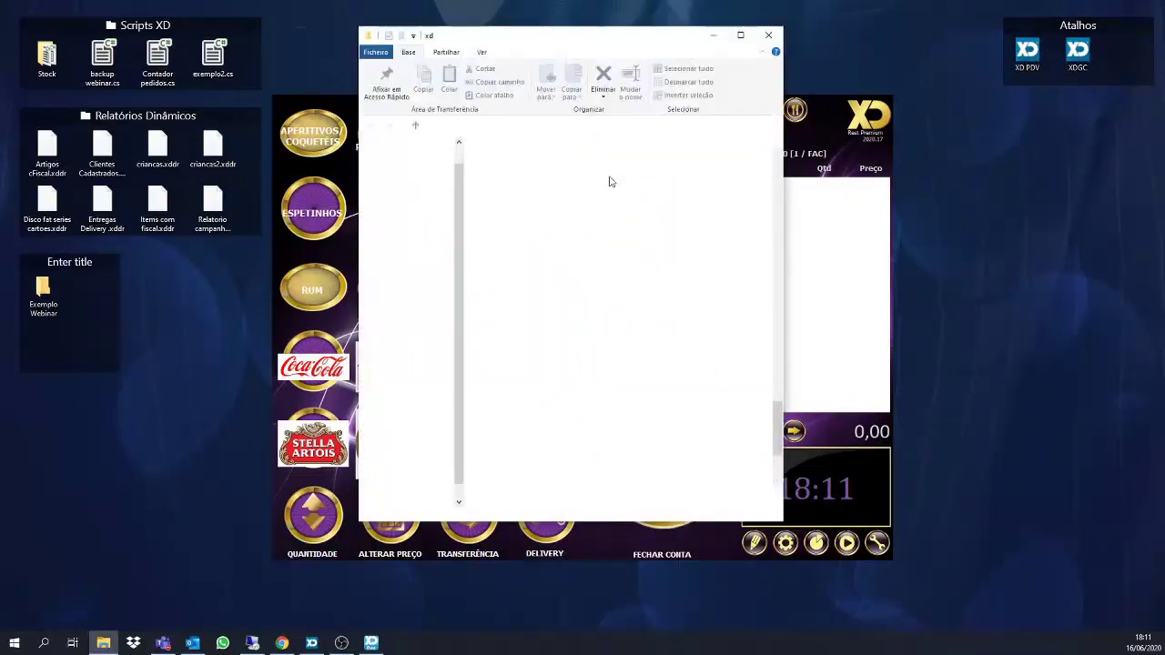
left_click(738, 35)
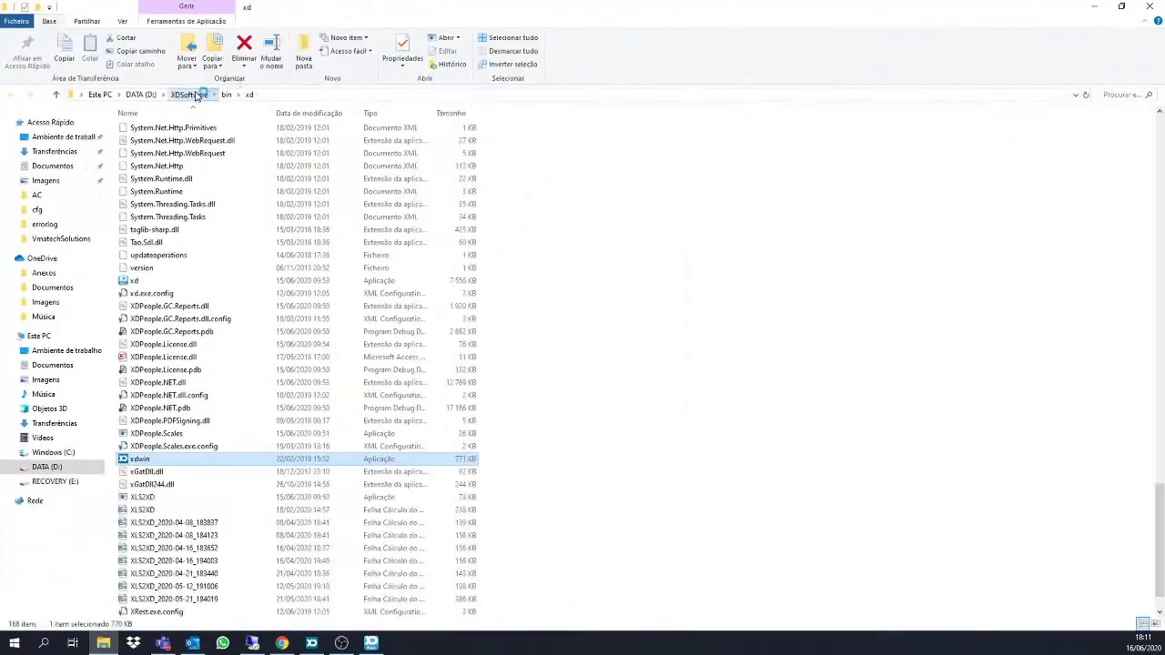
left_click(195, 94)
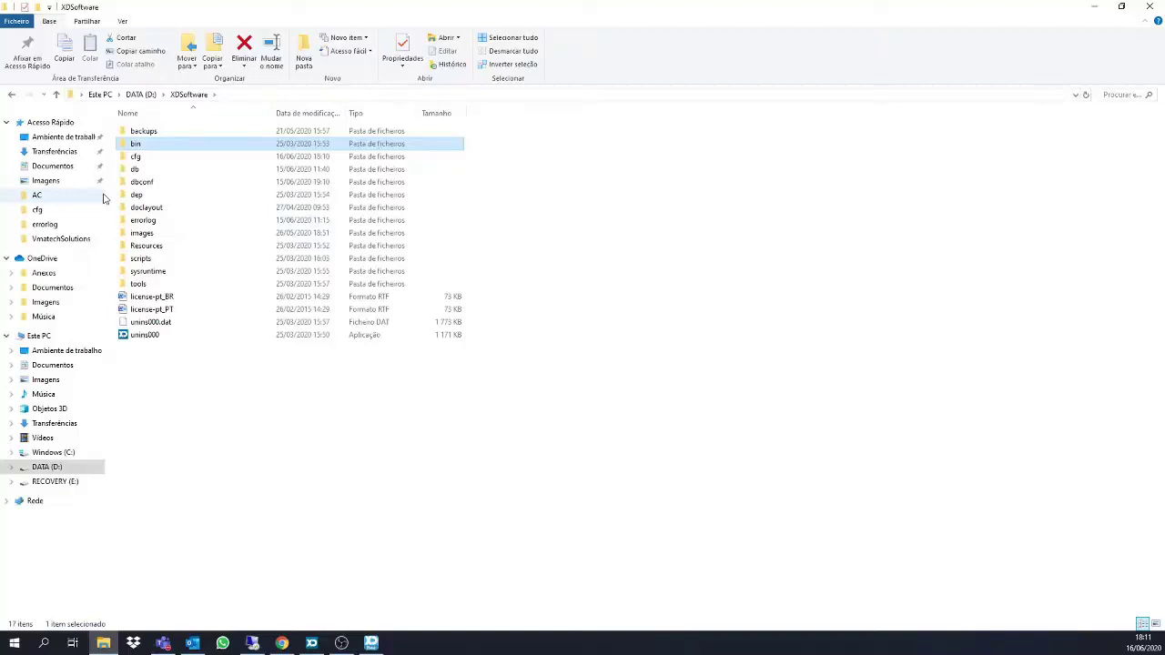
left_click(142, 235)
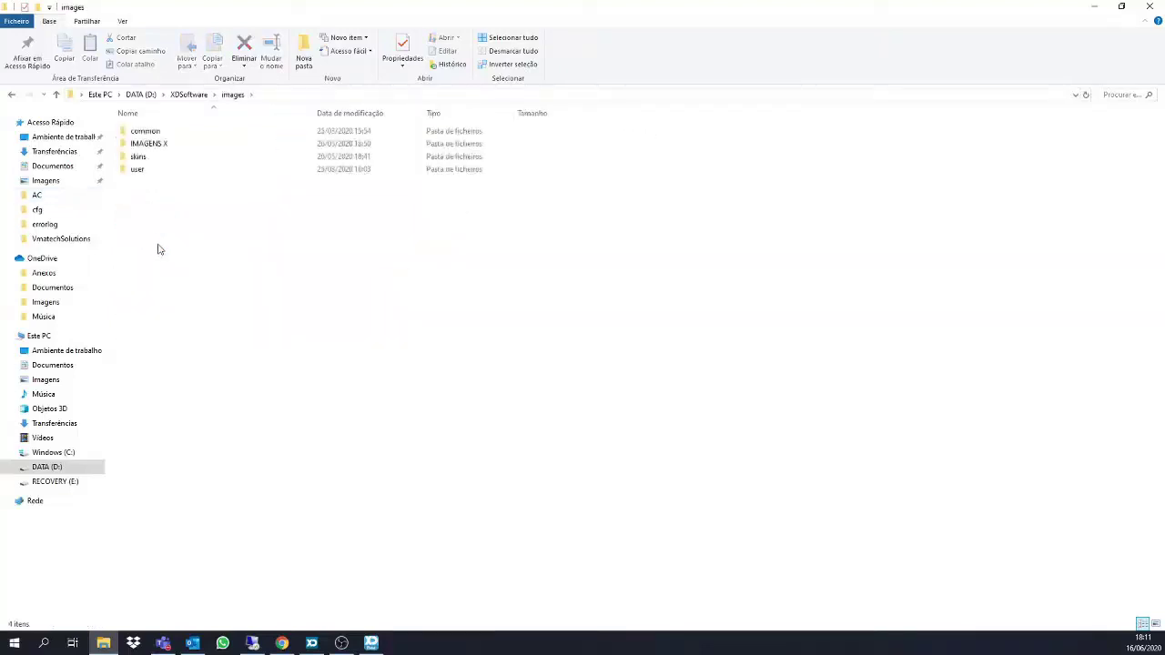
double_click(136, 158)
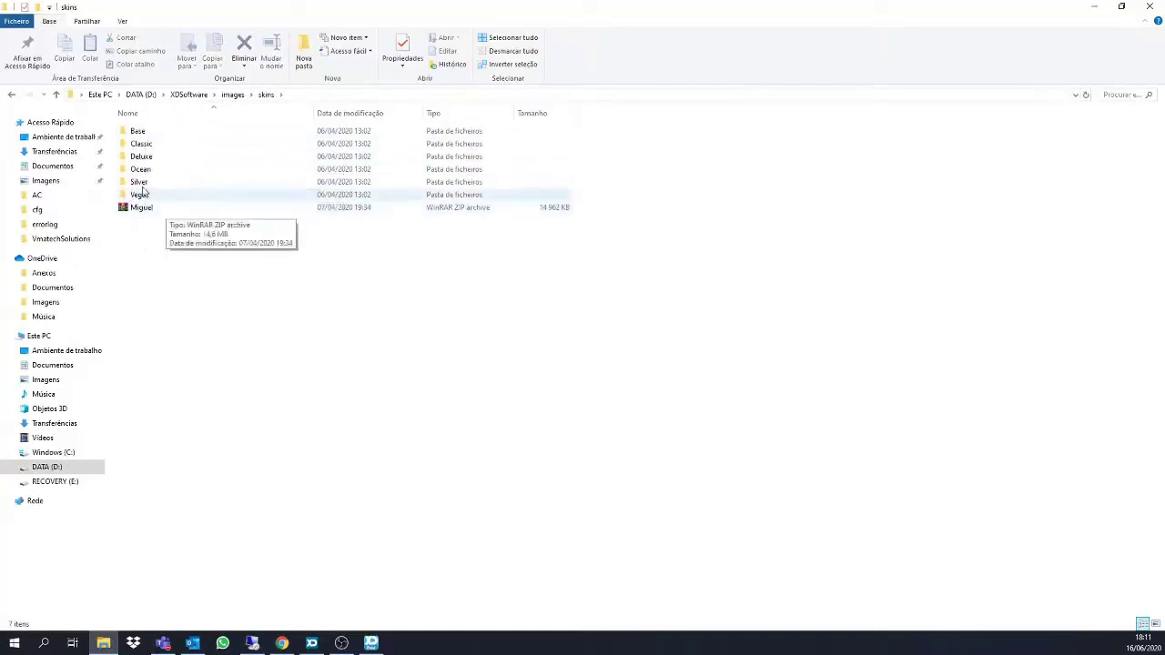
Switch to XD PDV and view the available skins in XD Skins to compare with the skins folder.
left_click(370, 643)
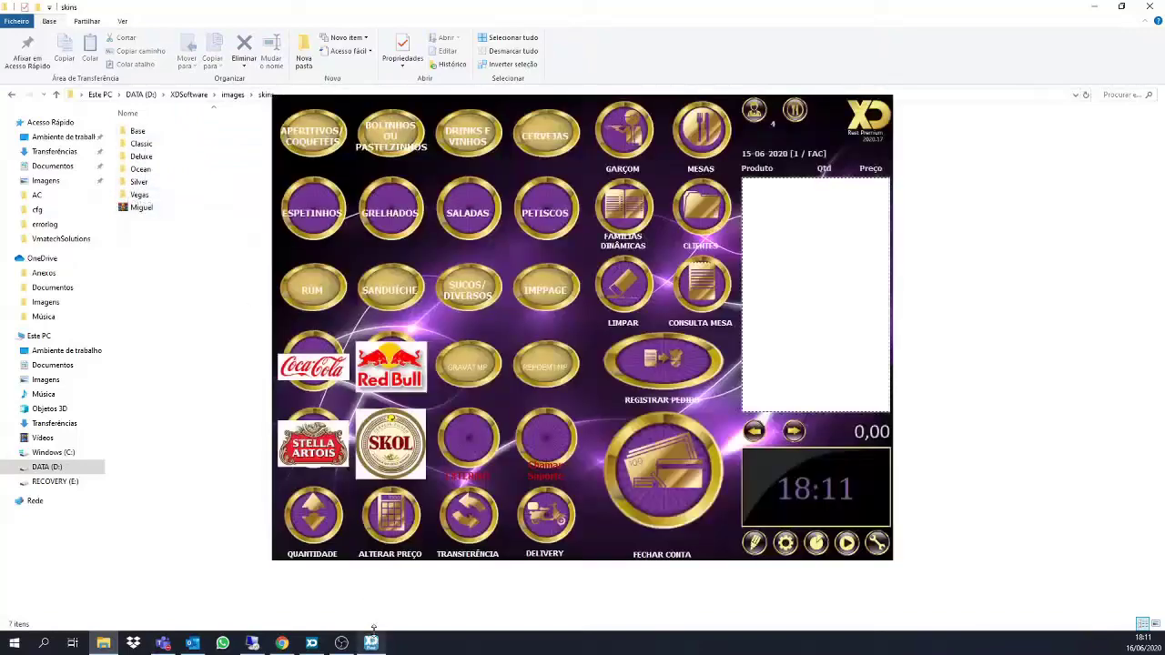
left_click(785, 544)
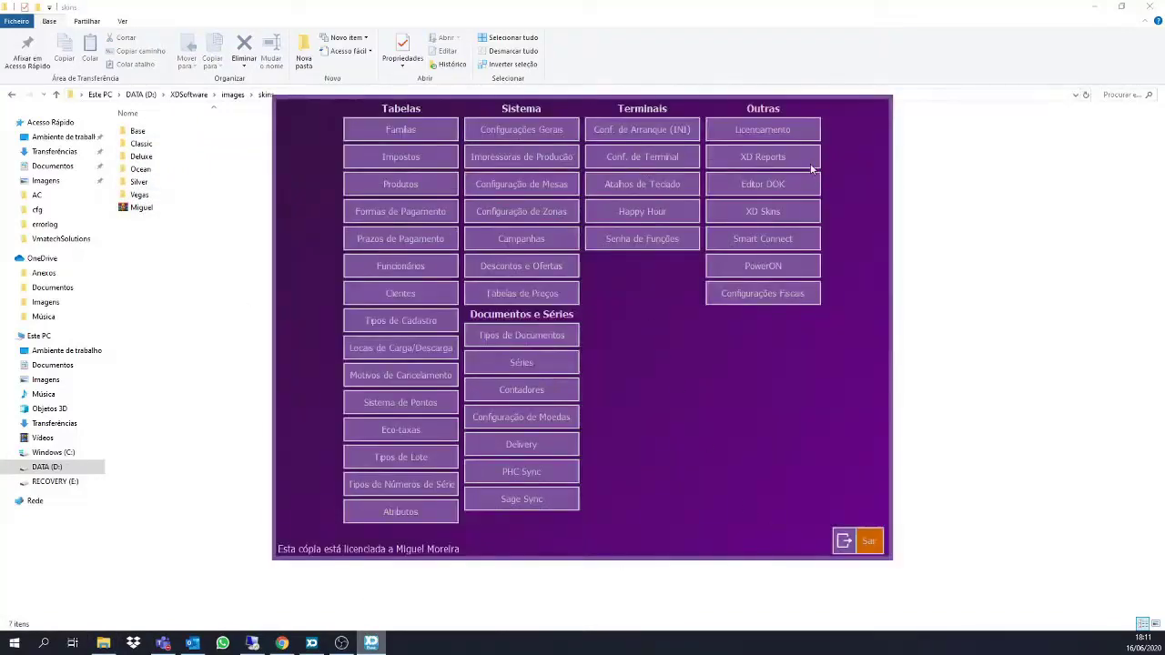
left_click(757, 211)
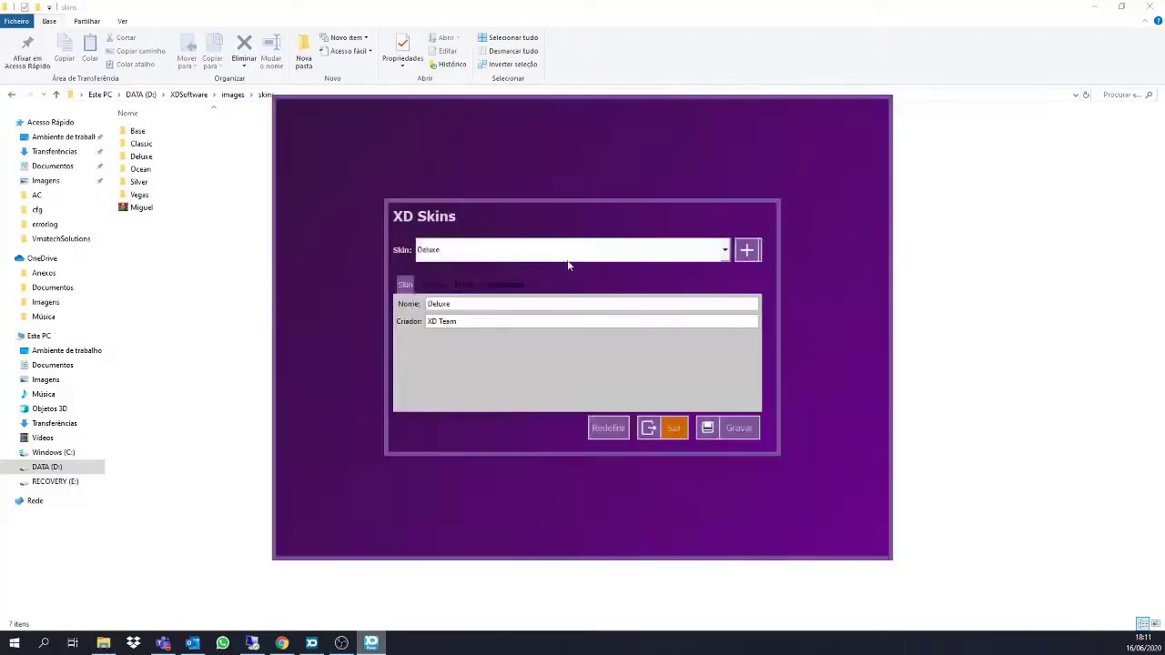
left_click(724, 252)
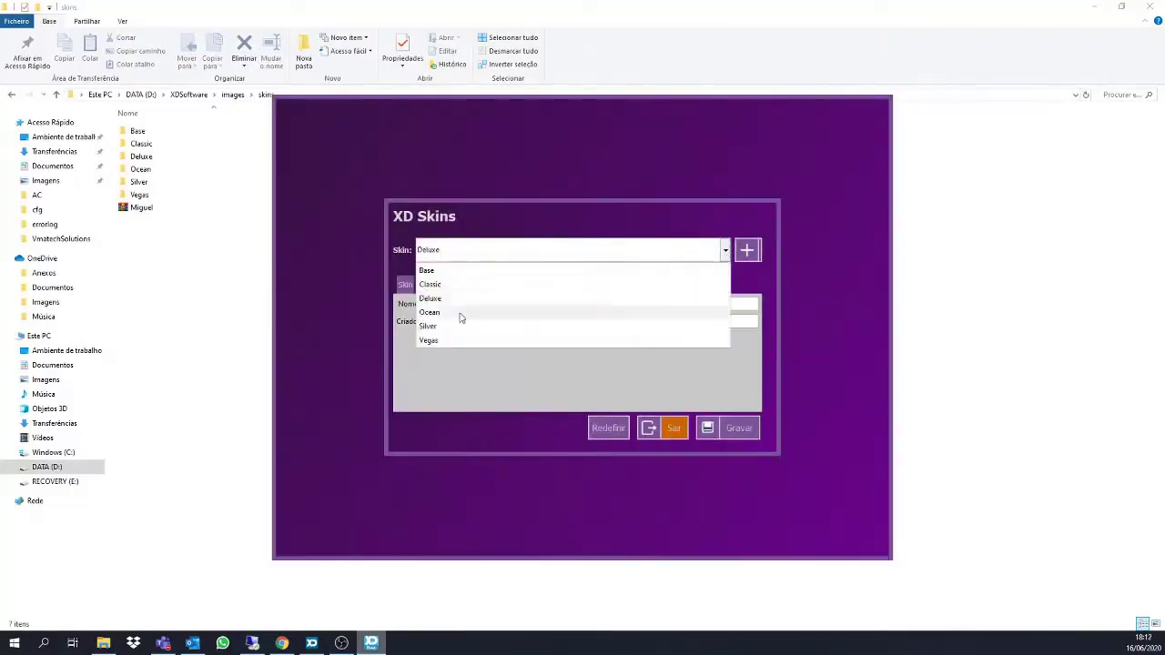
Back in File Explorer, duplicate the Ocean skin folder and rename the copy as Personalizada Webinar.
left_click(146, 207)
left_click(145, 207)
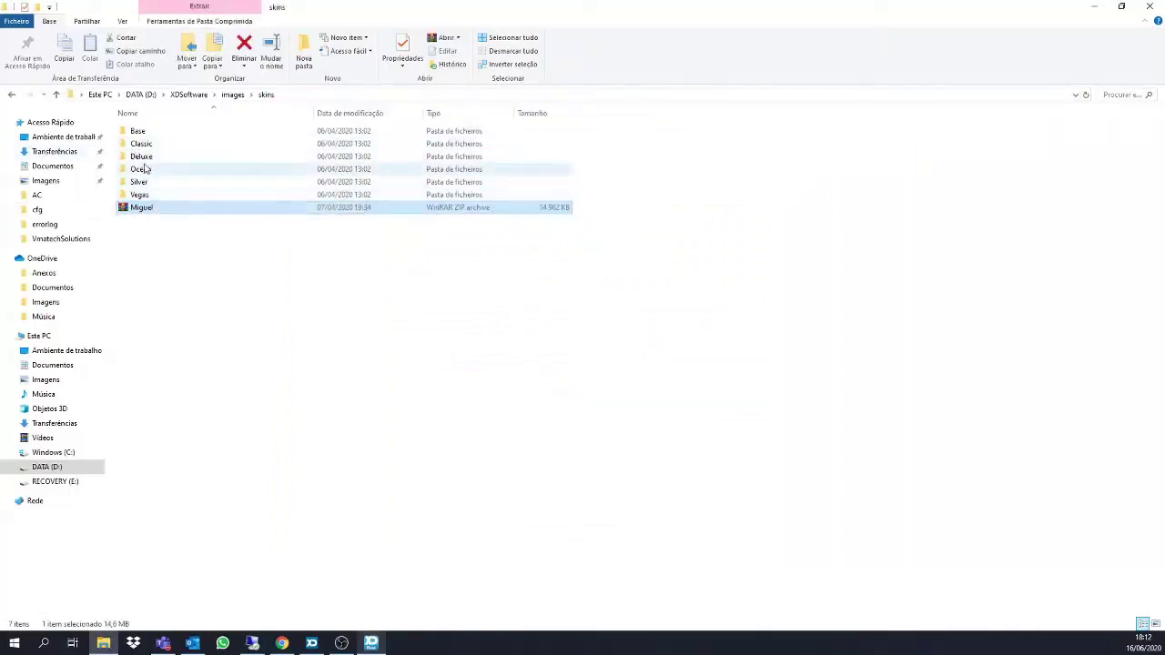
left_click(138, 171)
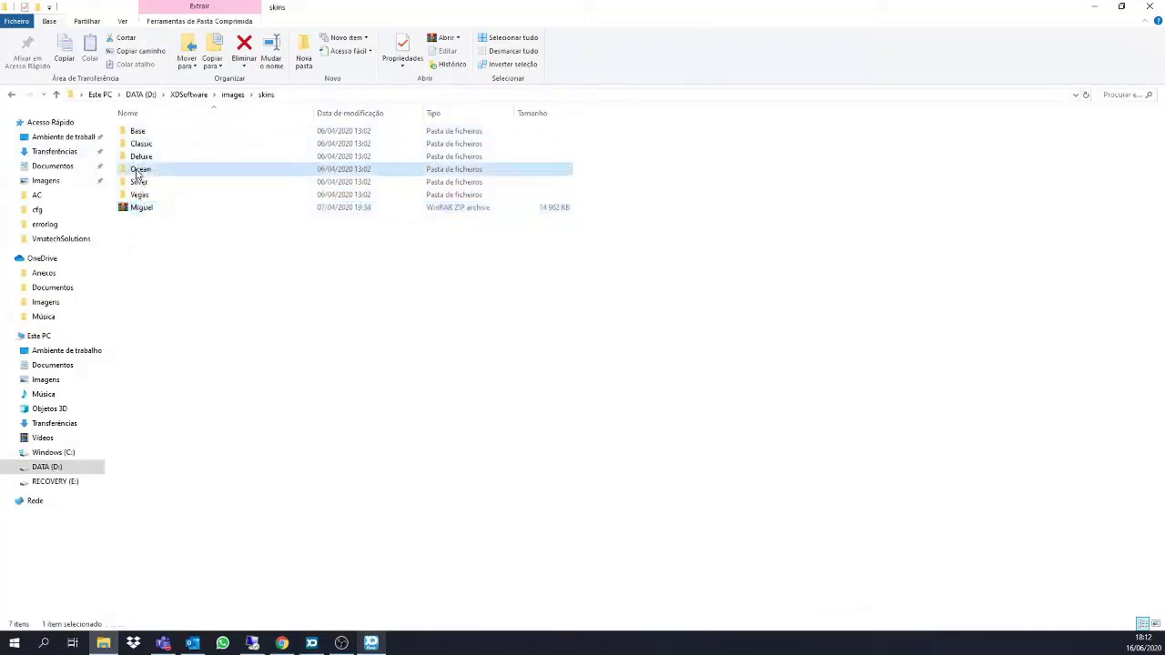
key("ctrl+c")
key("ctrl+v")
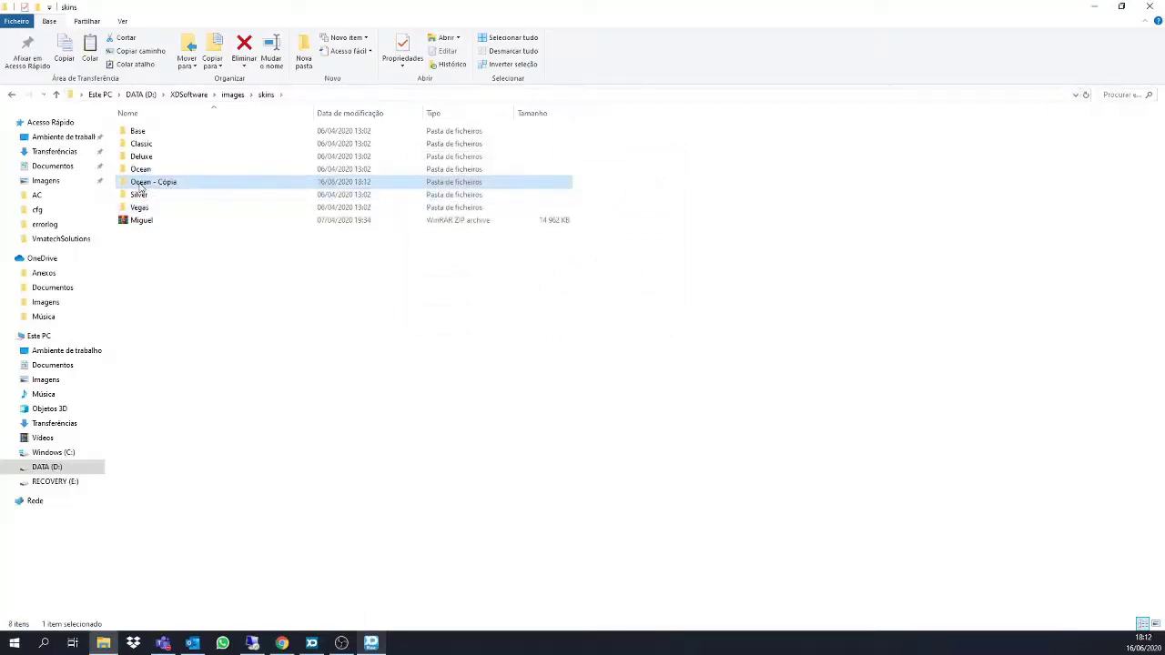
left_click(146, 182)
type("Personalizada W")
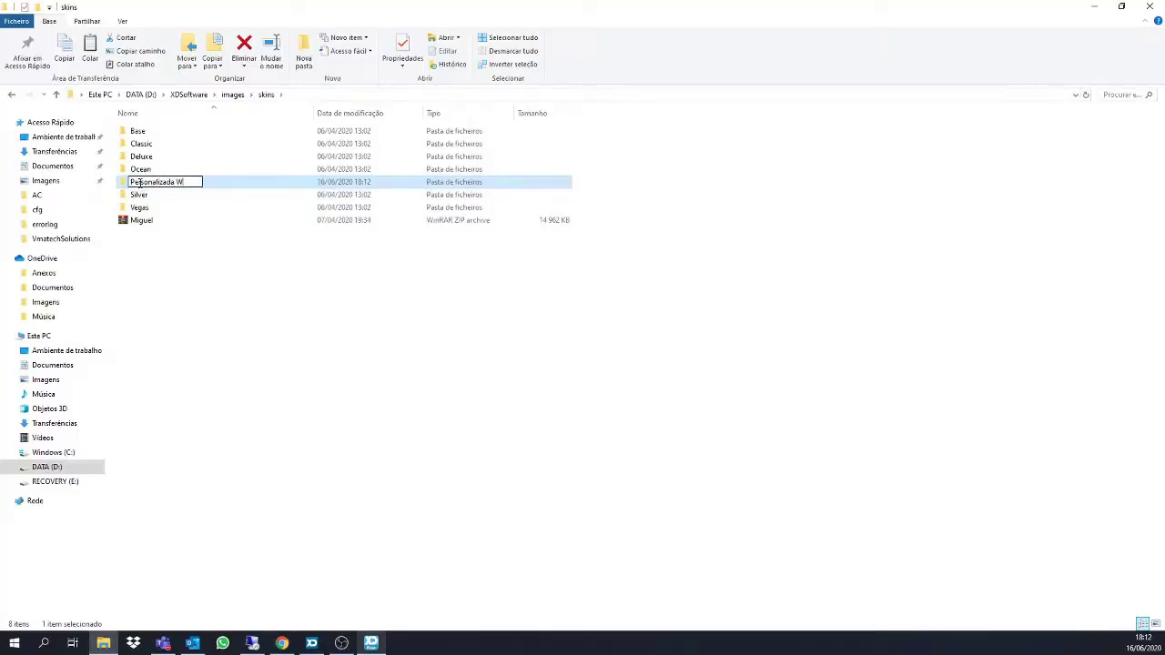
type("ebinar")
key("Return")
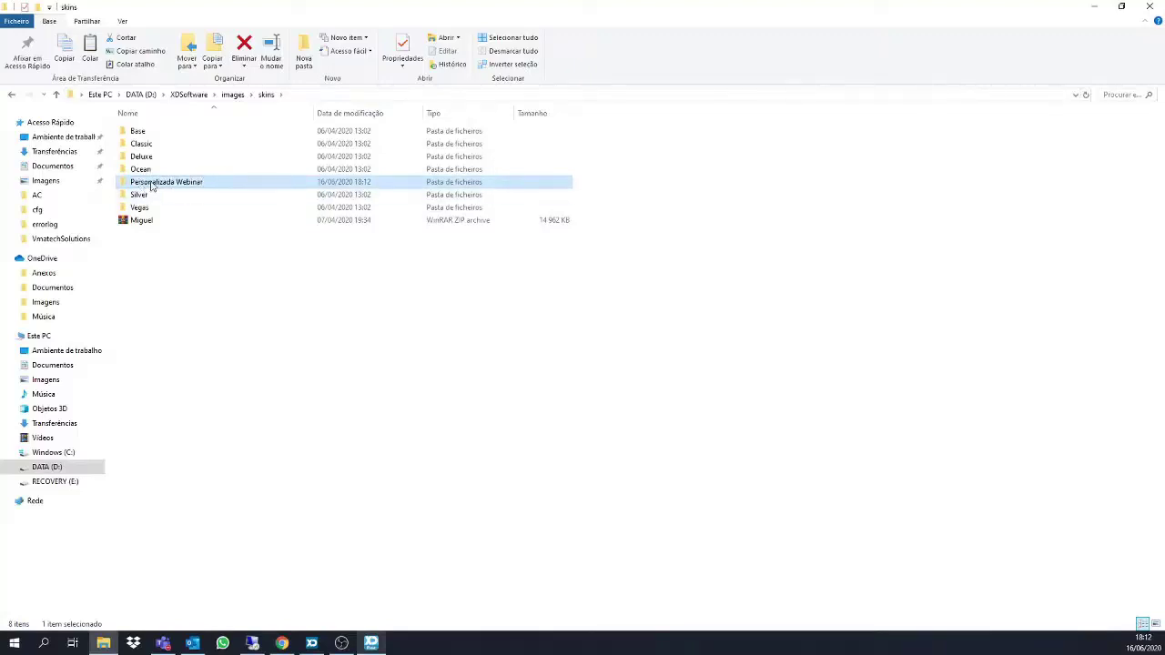
Open the Personalizada Webinar folder and browse to its system\rest subfolder.
right_click(152, 186)
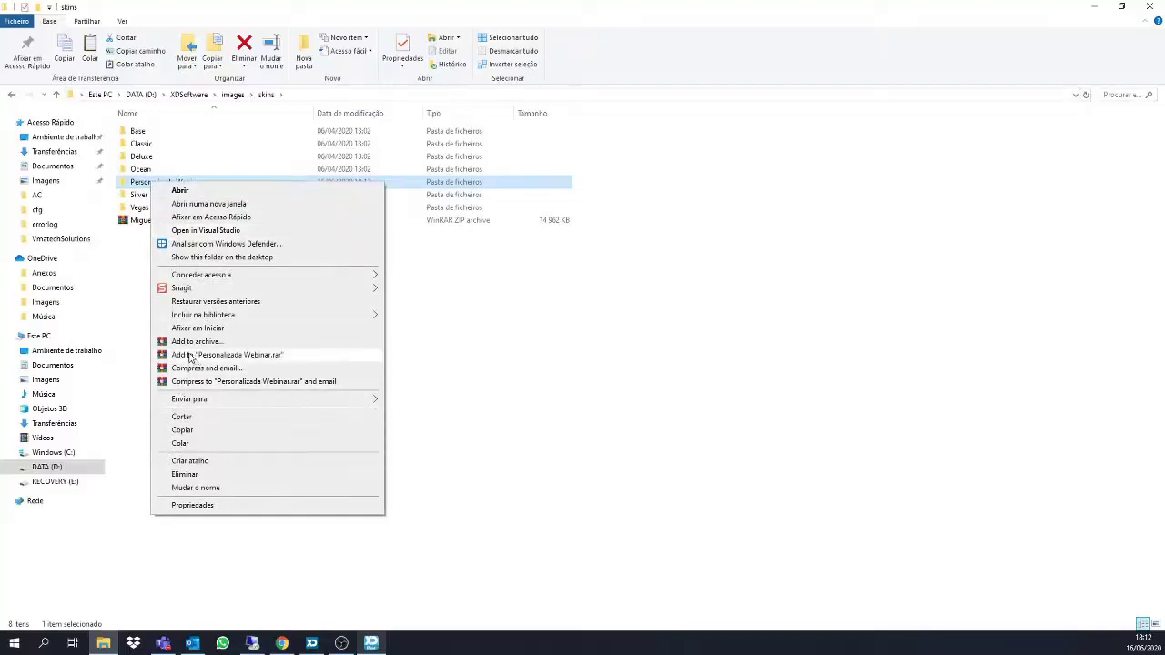
left_click(143, 185)
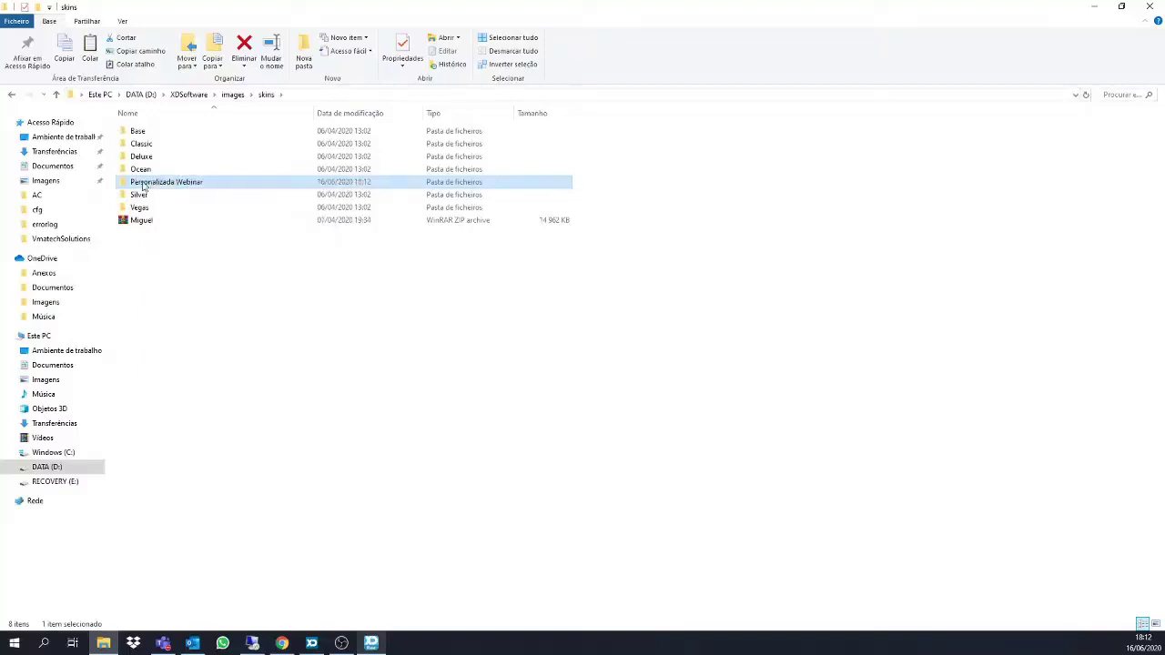
double_click(142, 185)
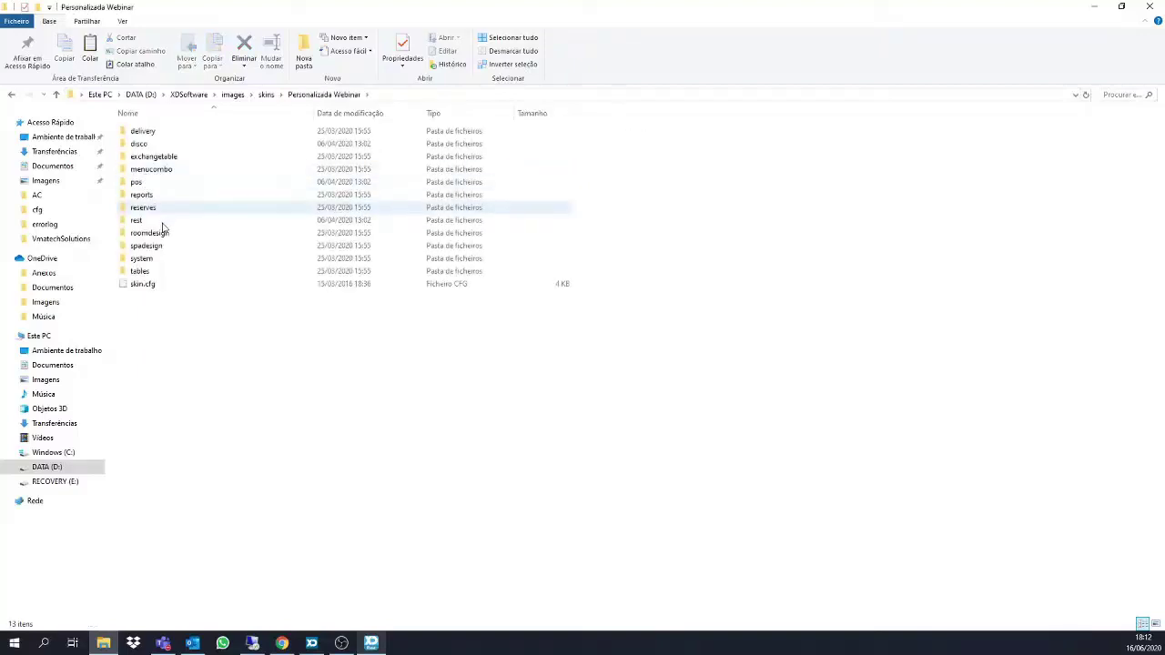
double_click(146, 260)
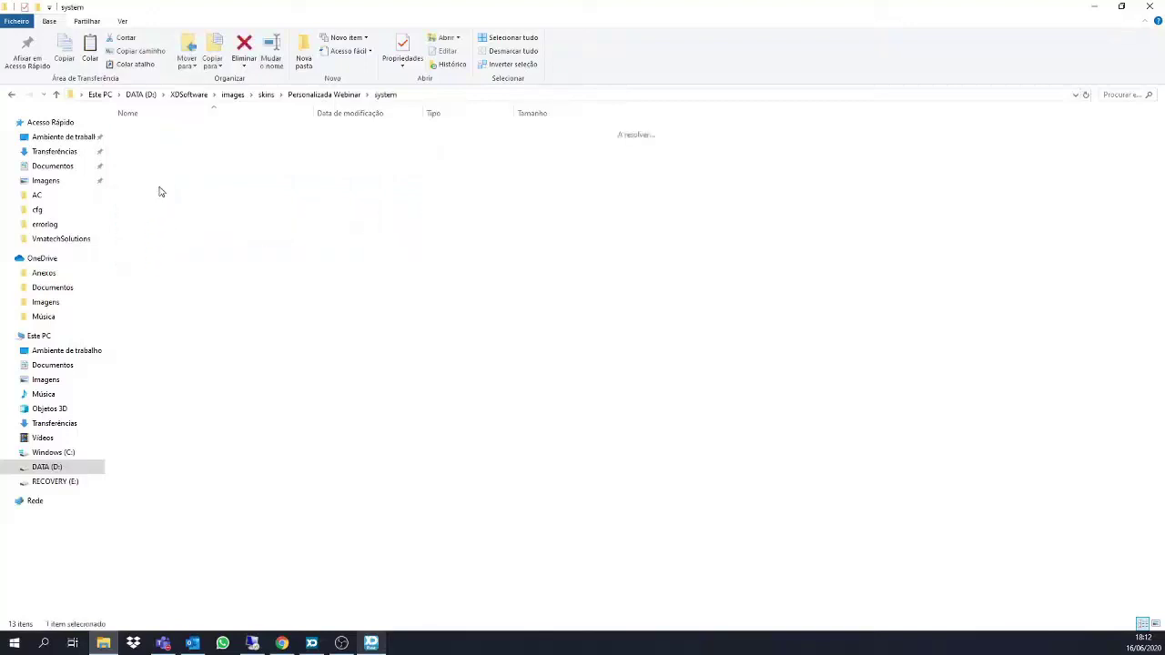
double_click(141, 207)
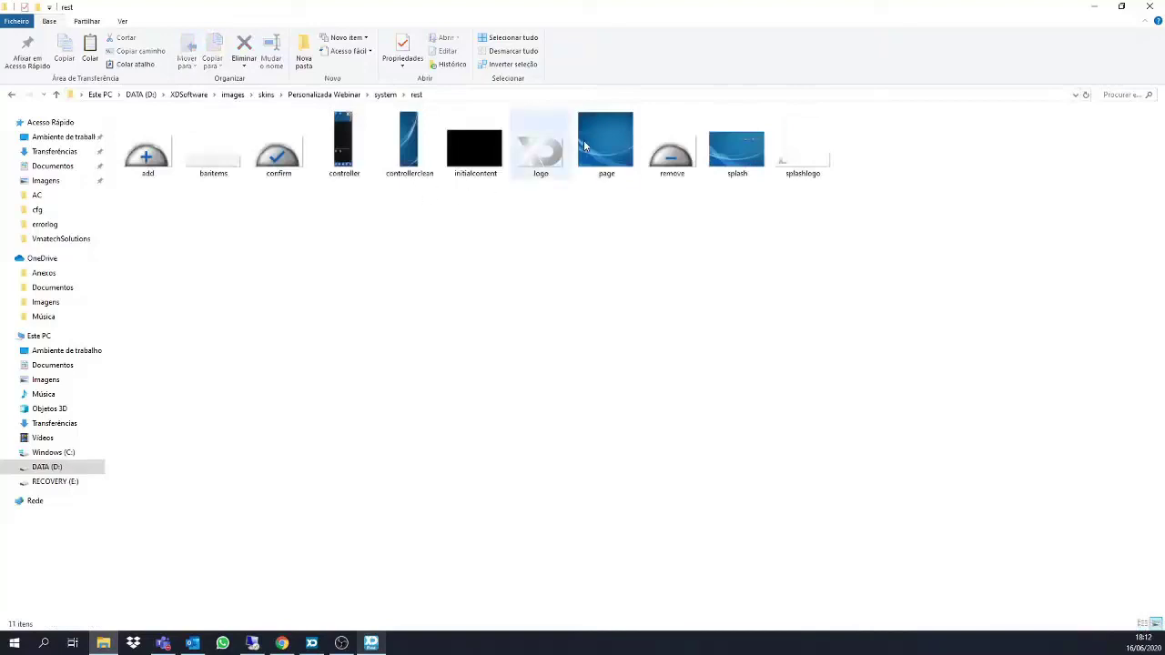
Open the splash image in the rest folder, examine it enlarged and close the viewer.
left_click(743, 150)
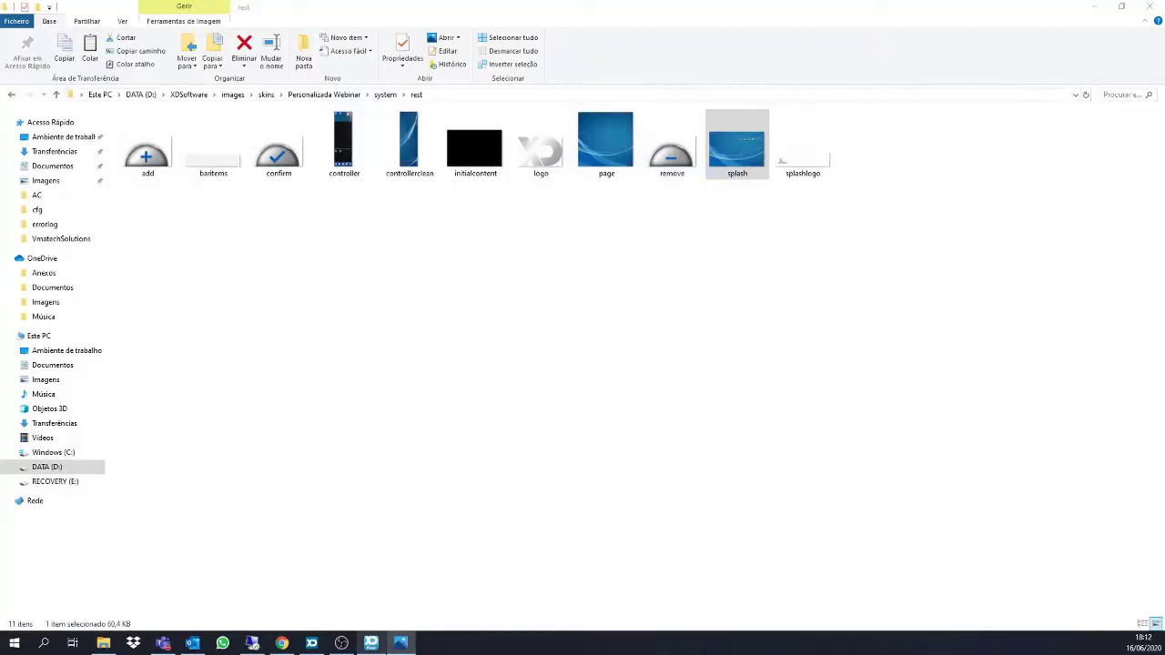
left_click(756, 124)
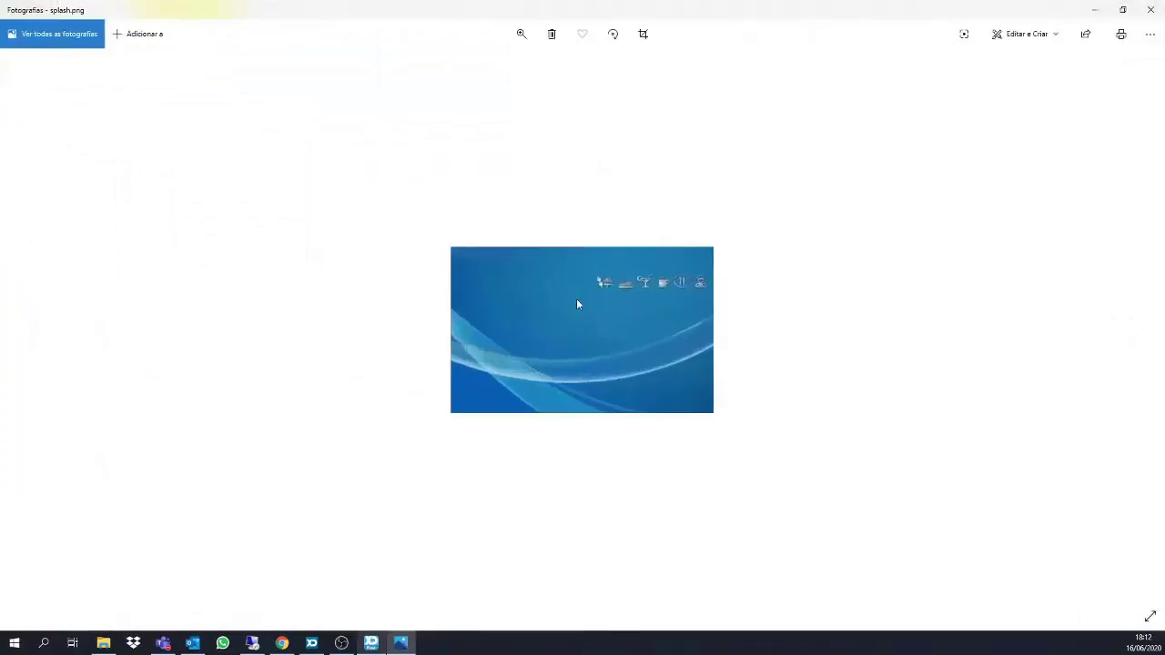
scroll(576, 299, "up", 5)
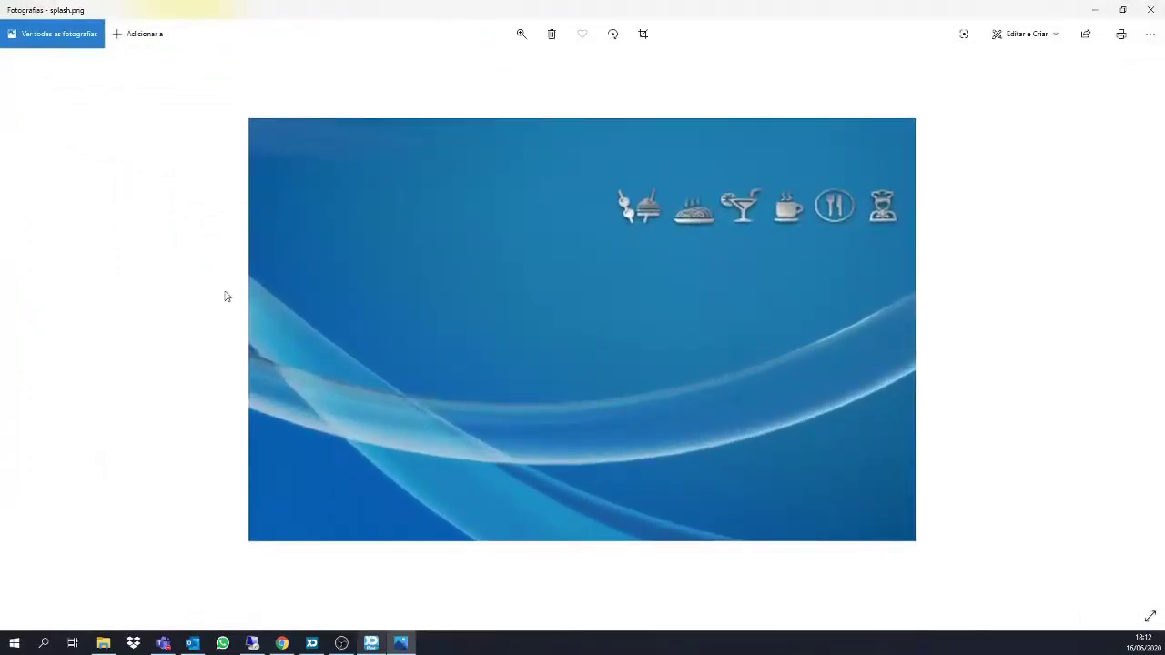
left_click(1150, 9)
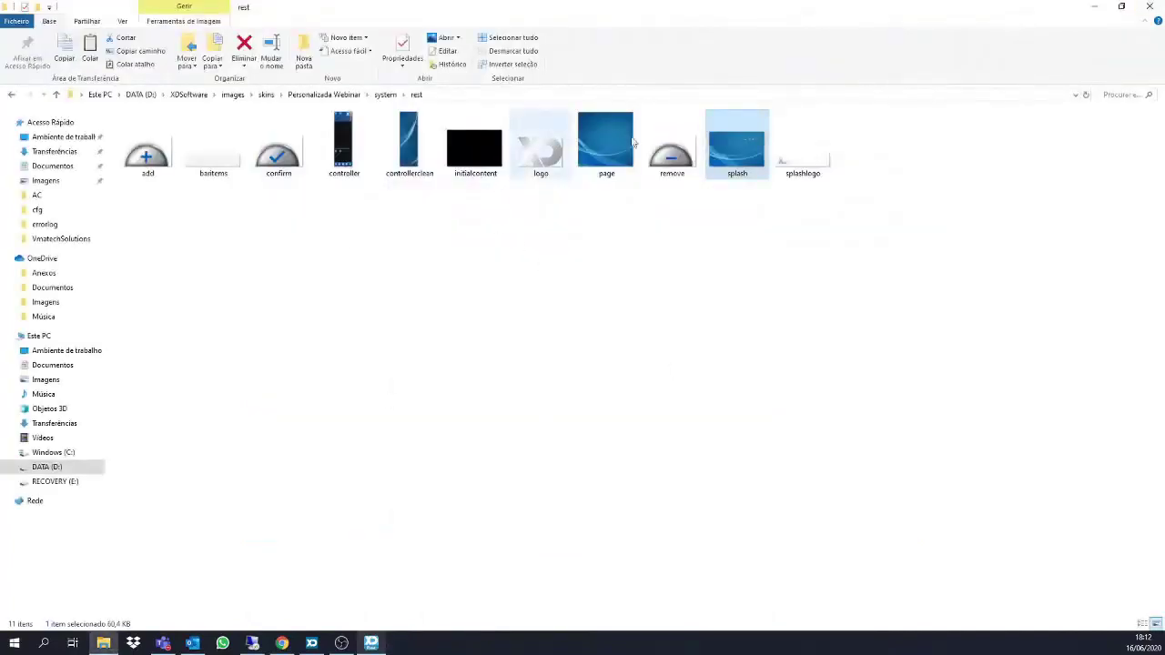
Return to the skins folder, compress the Personalizada Webinar folder into a ZIP archive and delete the original folder.
left_click(310, 95)
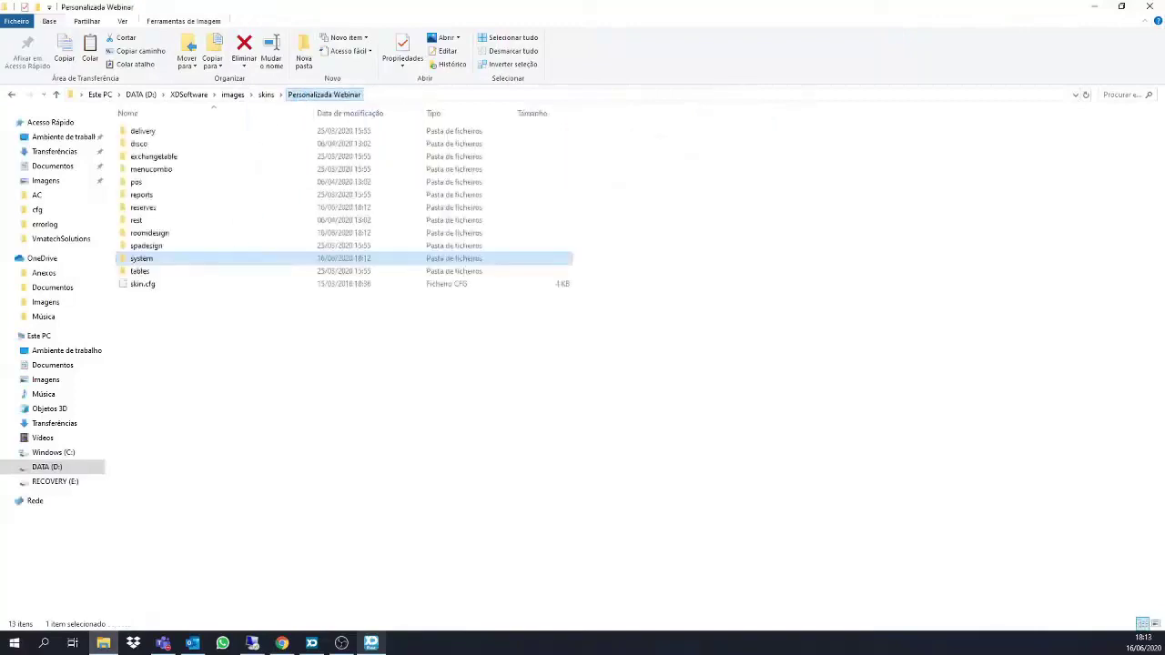
key("alt+Tab")
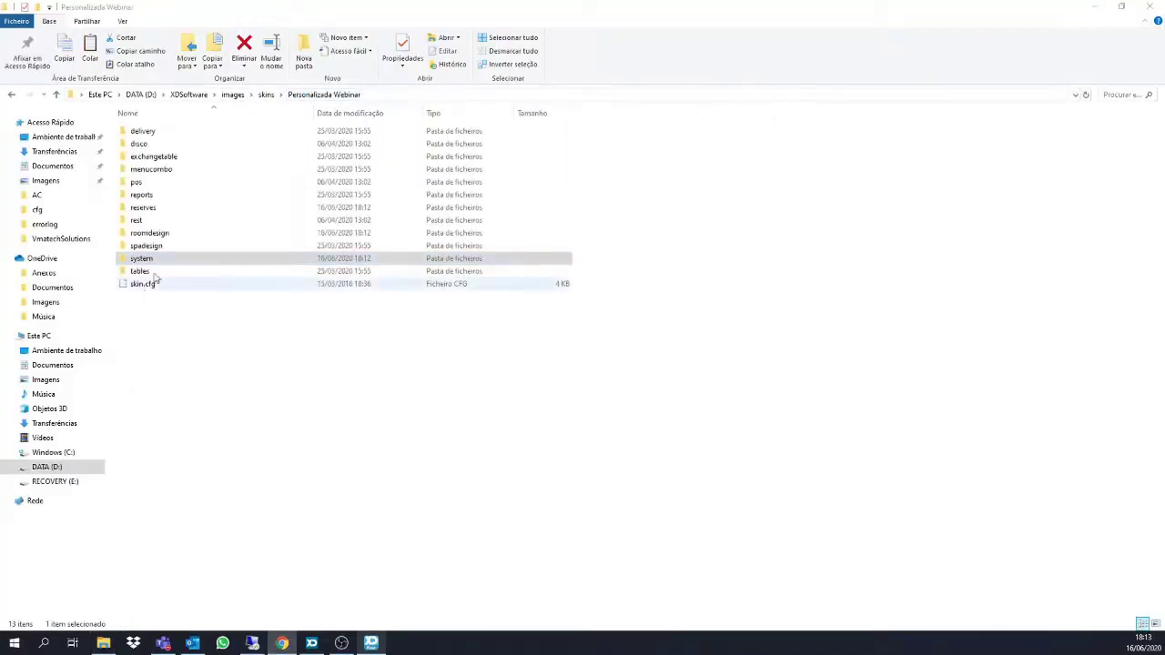
left_click(266, 95)
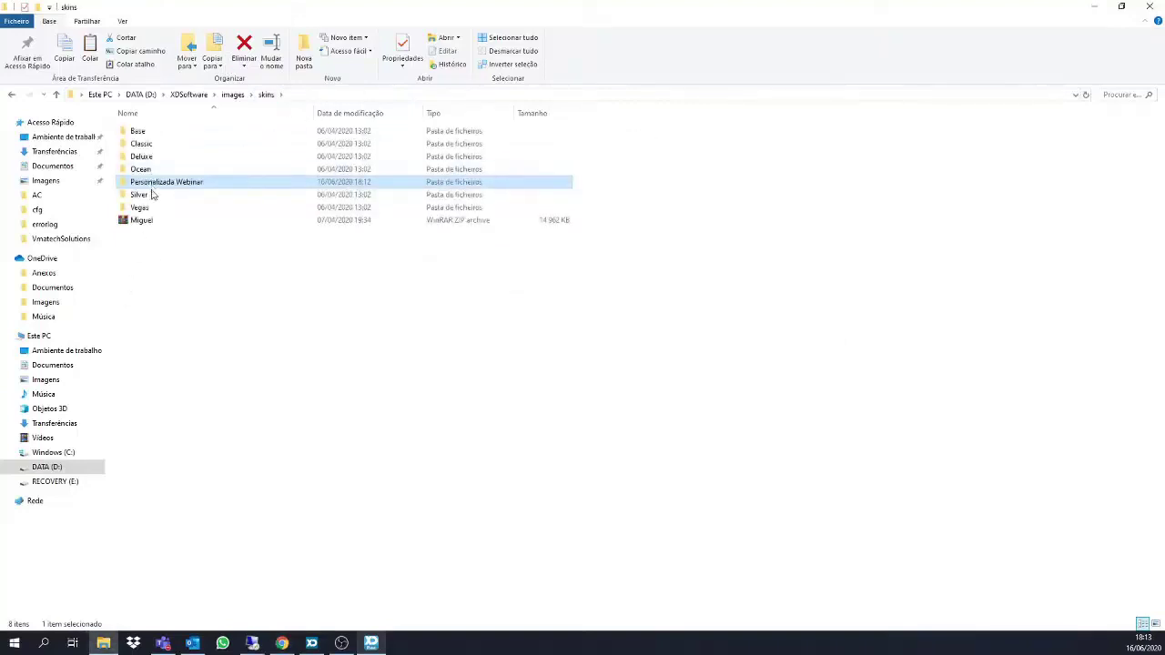
right_click(152, 182)
left_click(231, 337)
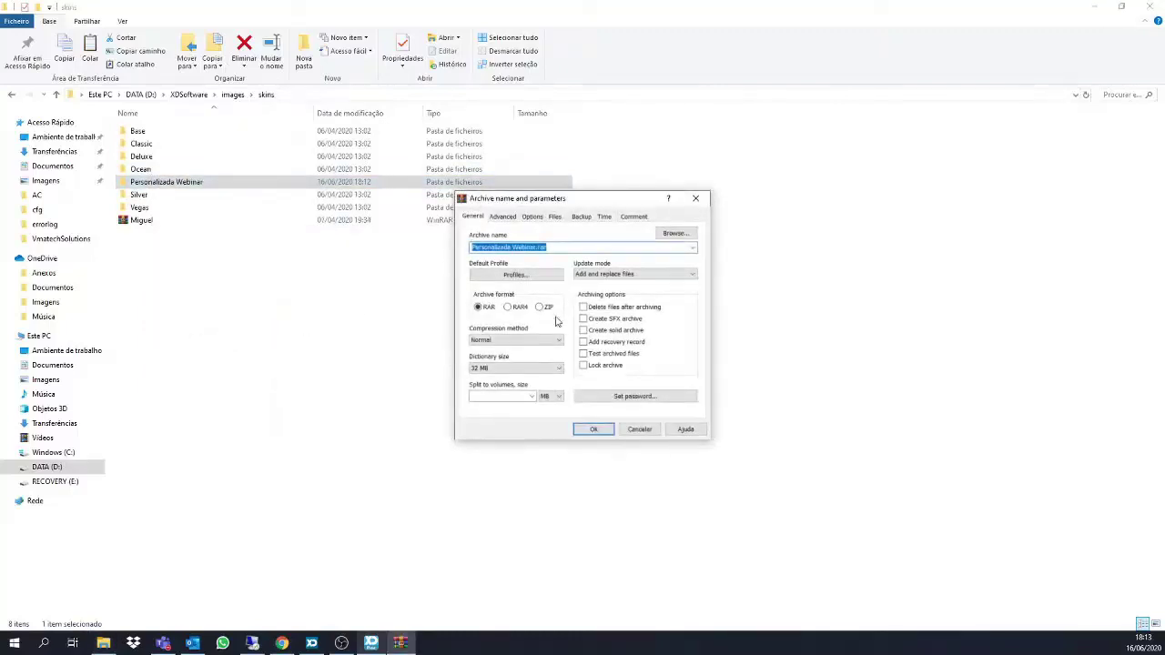
left_click(541, 308)
left_click(593, 429)
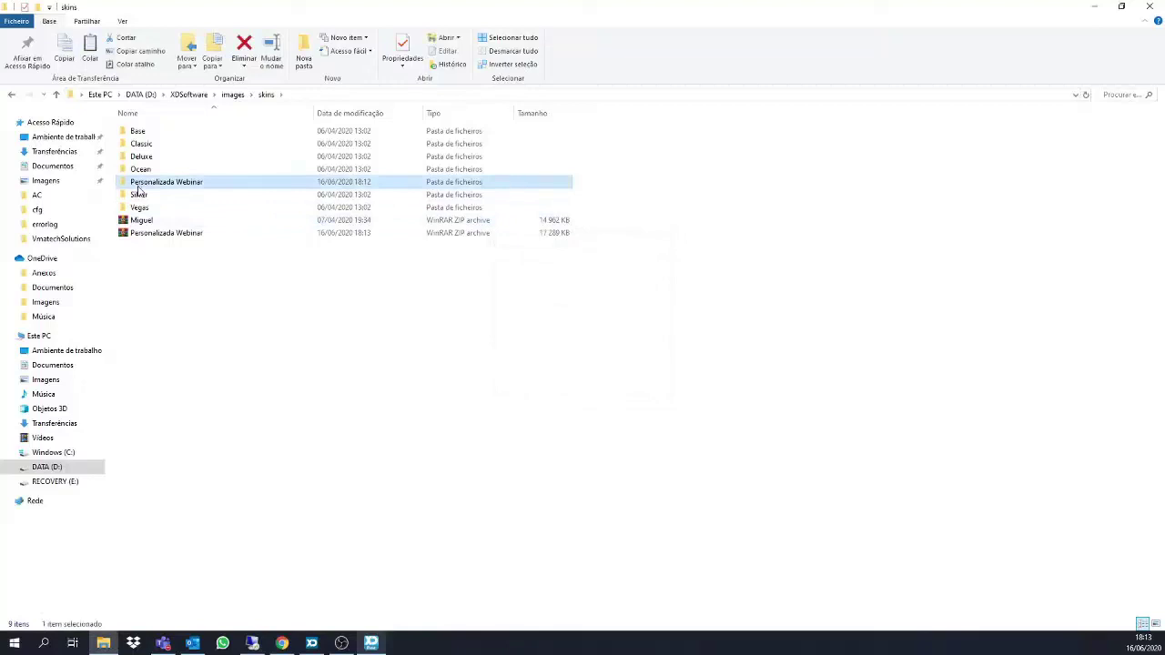
key("Delete")
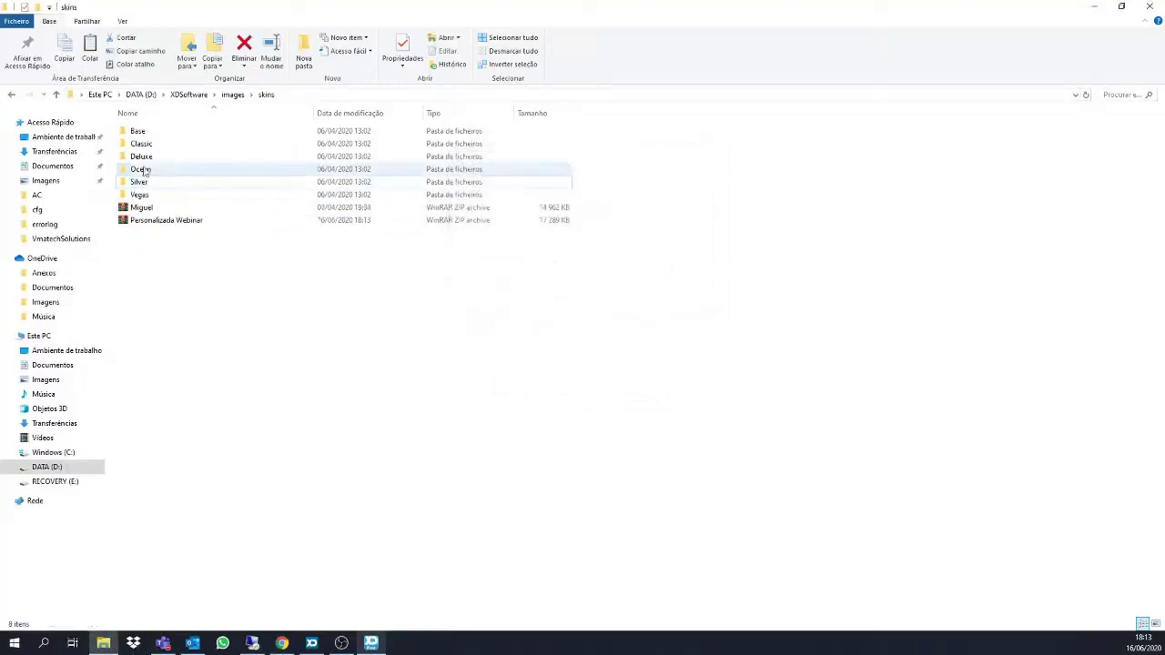
left_click(166, 222)
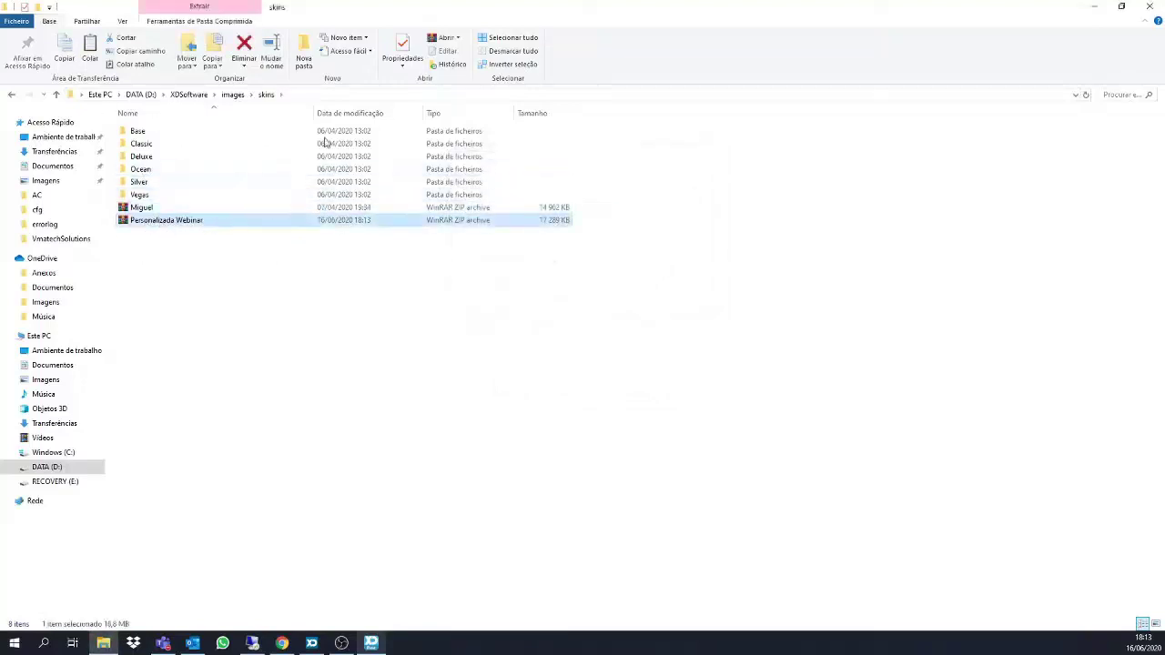
Switch to XD Rest and import the older skin ZIP archive from XDSoftware\images\skins on drive D: into XD Skins.
left_click(371, 644)
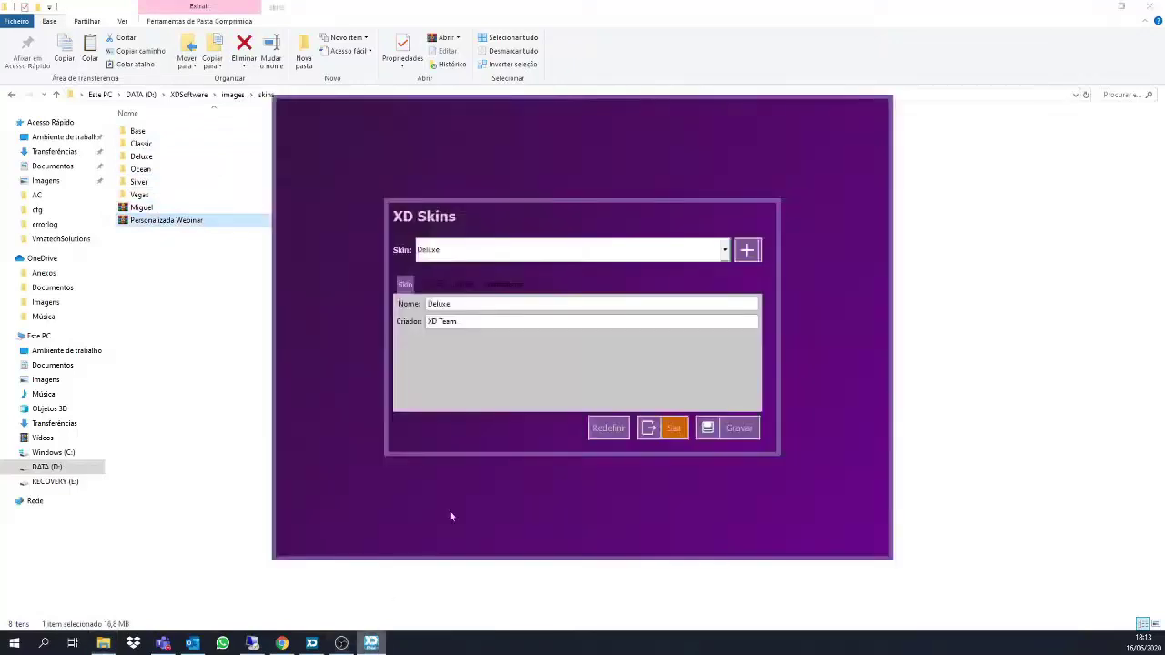
left_click(748, 253)
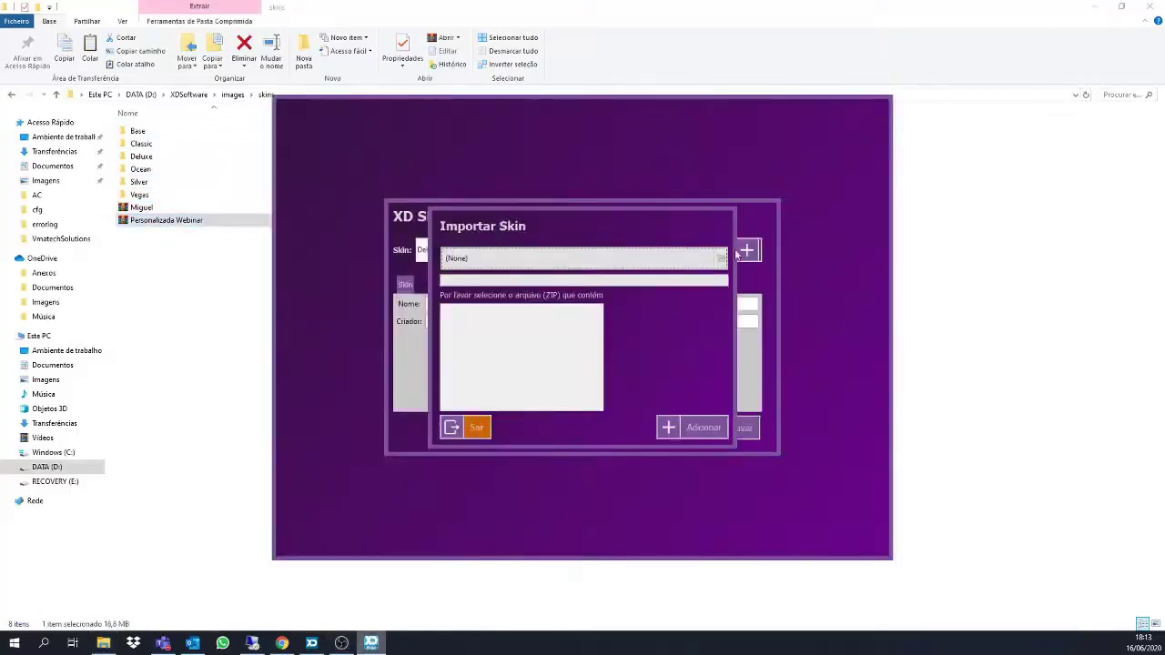
left_click(570, 260)
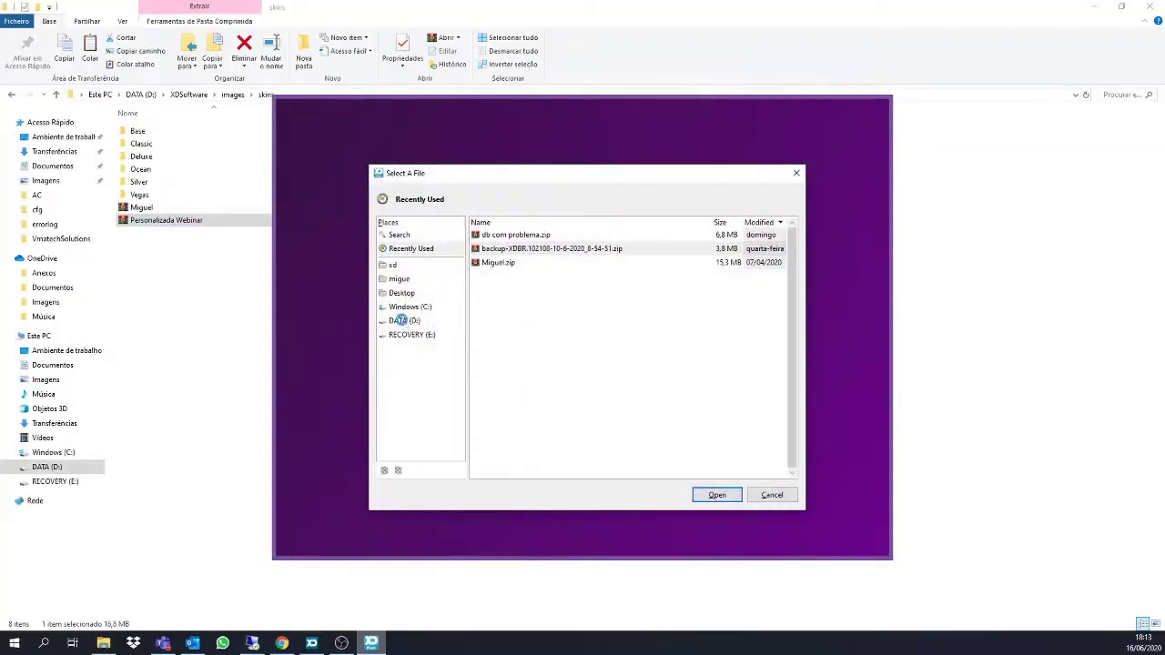
left_click(402, 322)
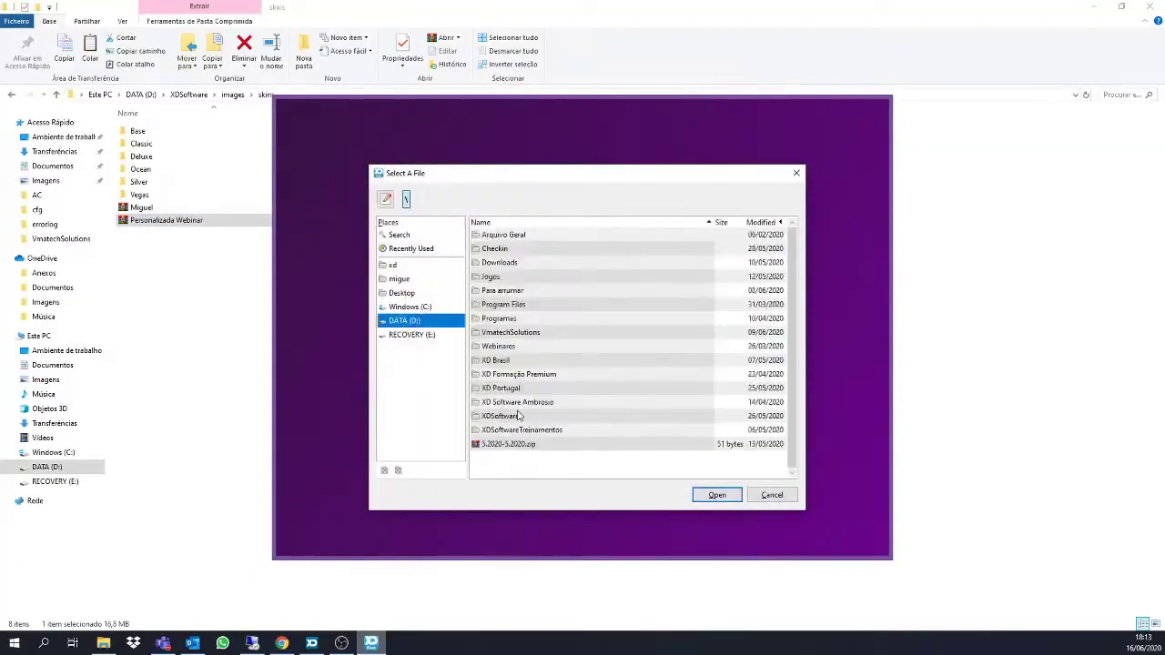
double_click(499, 417)
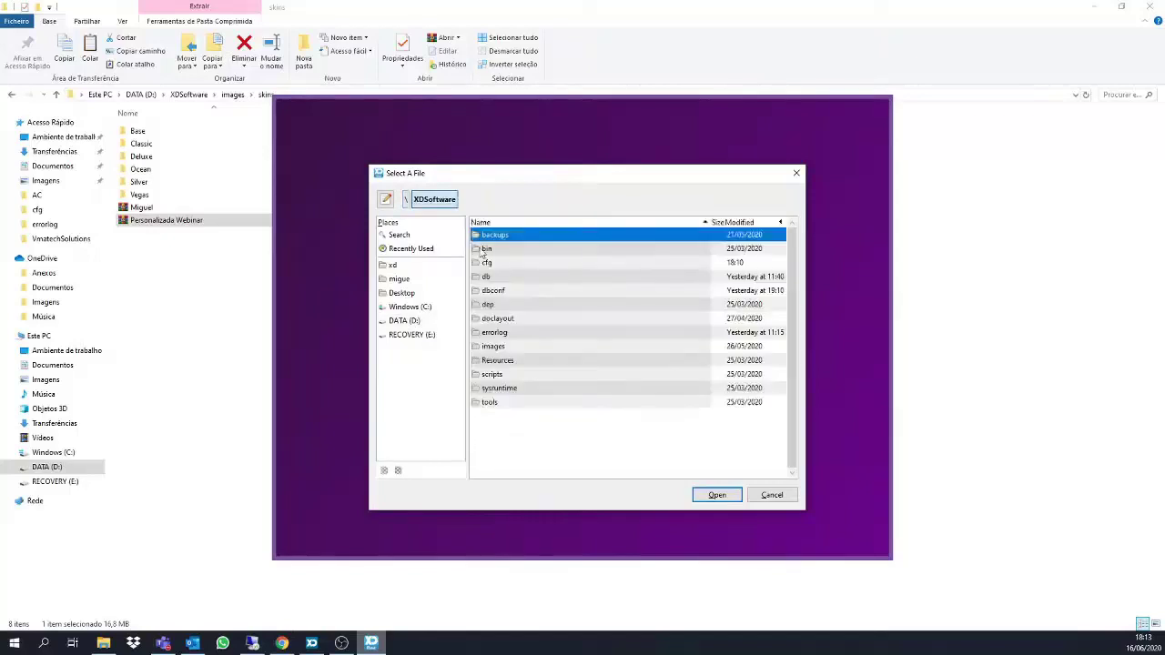
double_click(493, 345)
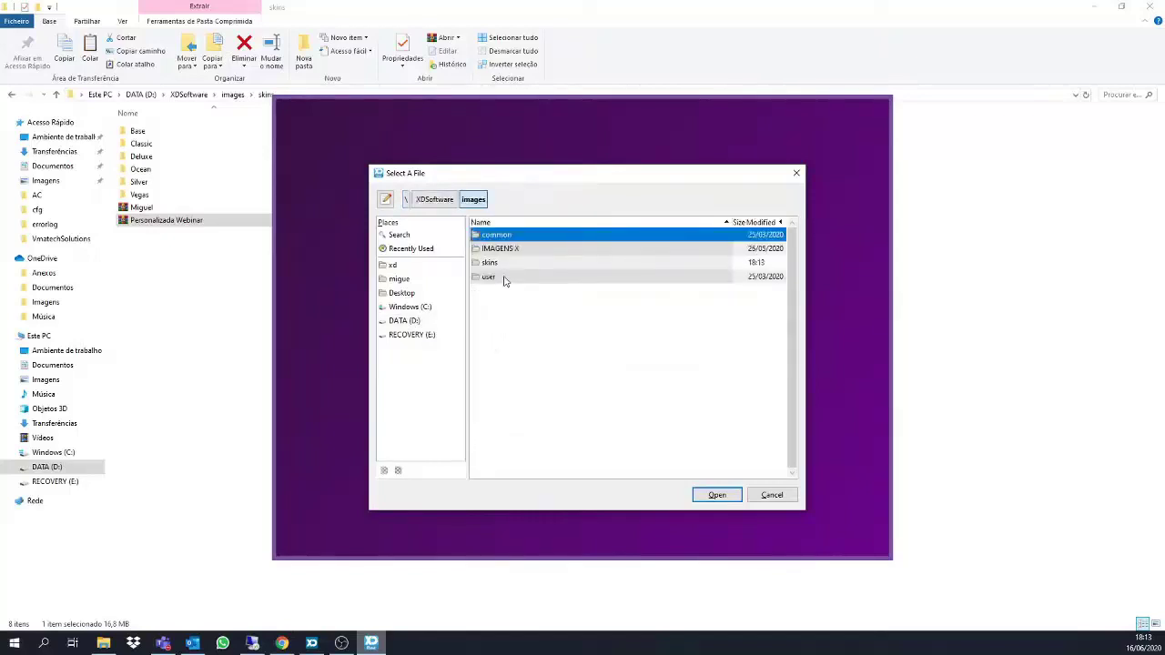
double_click(491, 265)
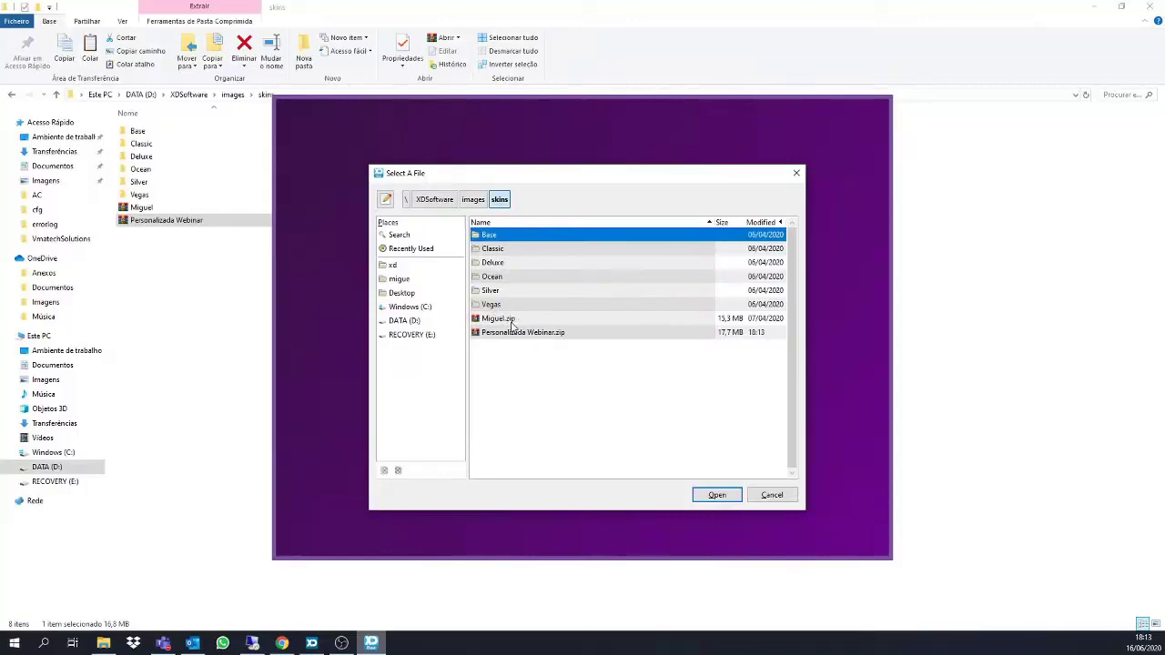
left_click(512, 320)
left_click(717, 494)
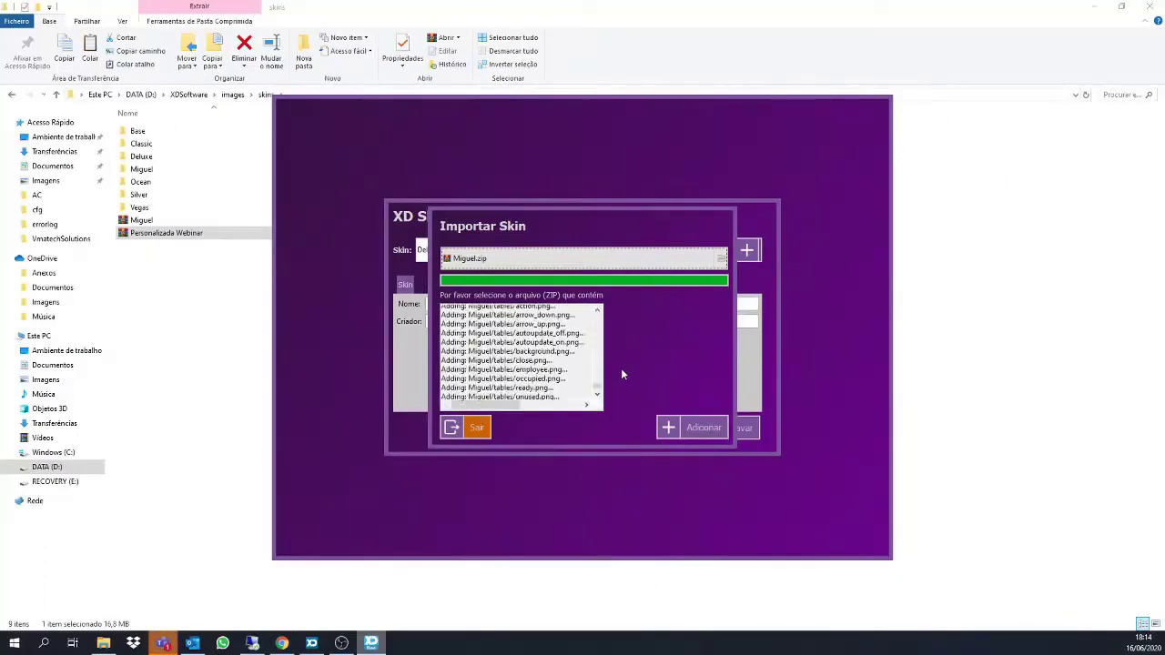
left_click(695, 428)
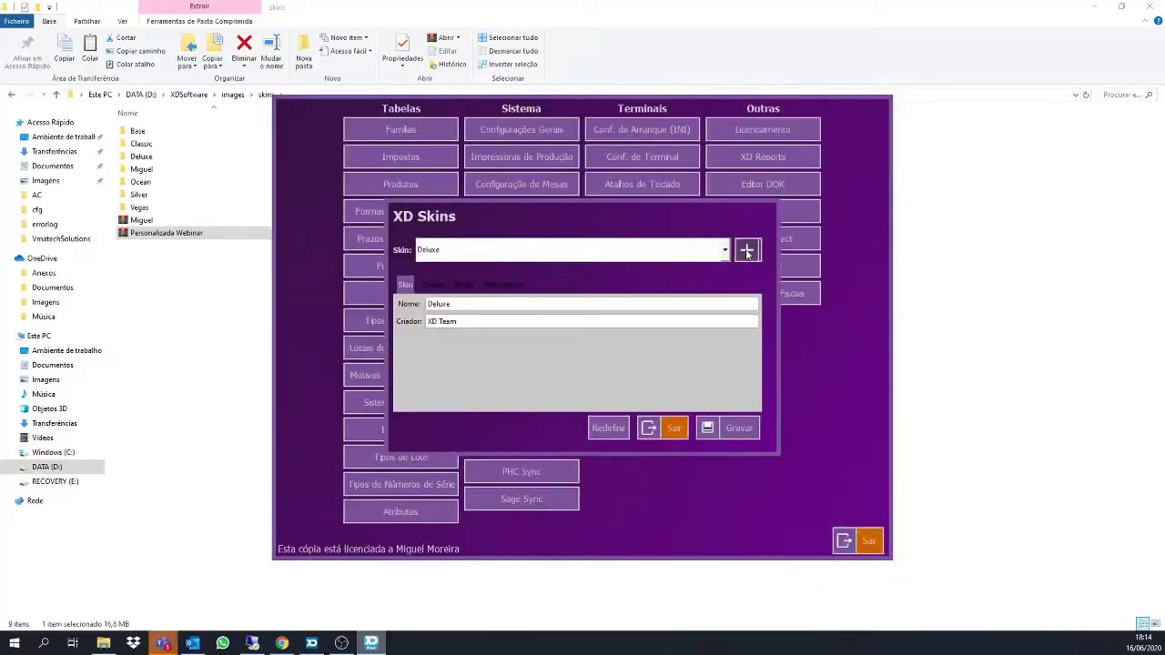
Import Personalizada Webinar.zip from XDSoftware\images\skins on drive D: as another skin in XD Skins.
left_click(746, 250)
left_click(592, 260)
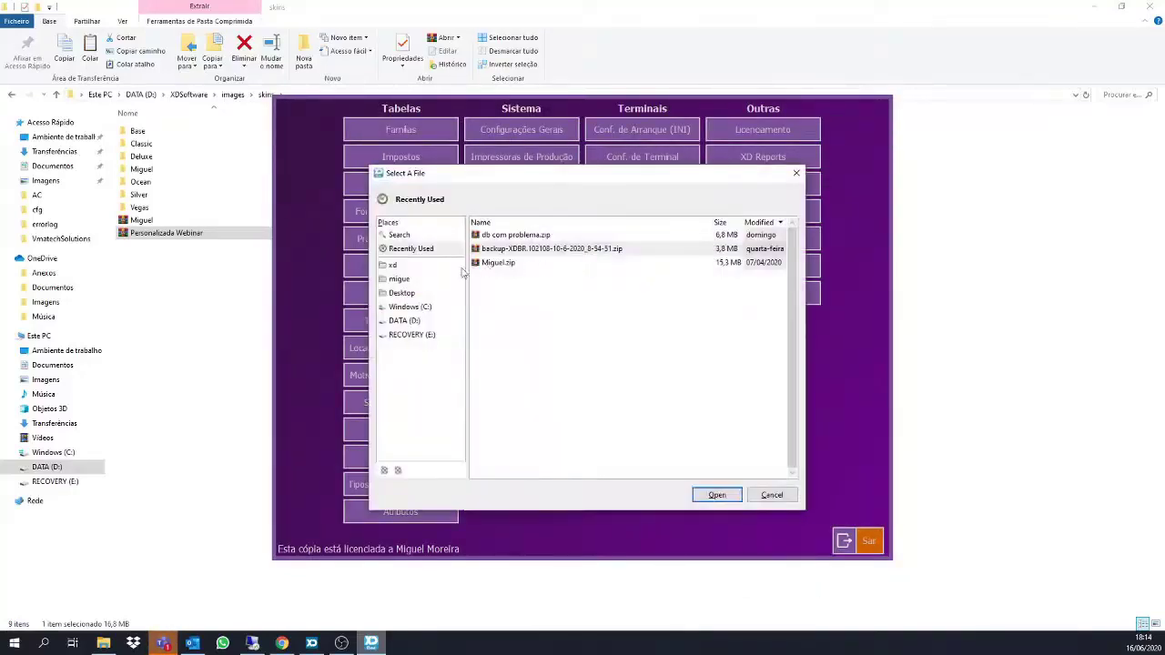
left_click(405, 320)
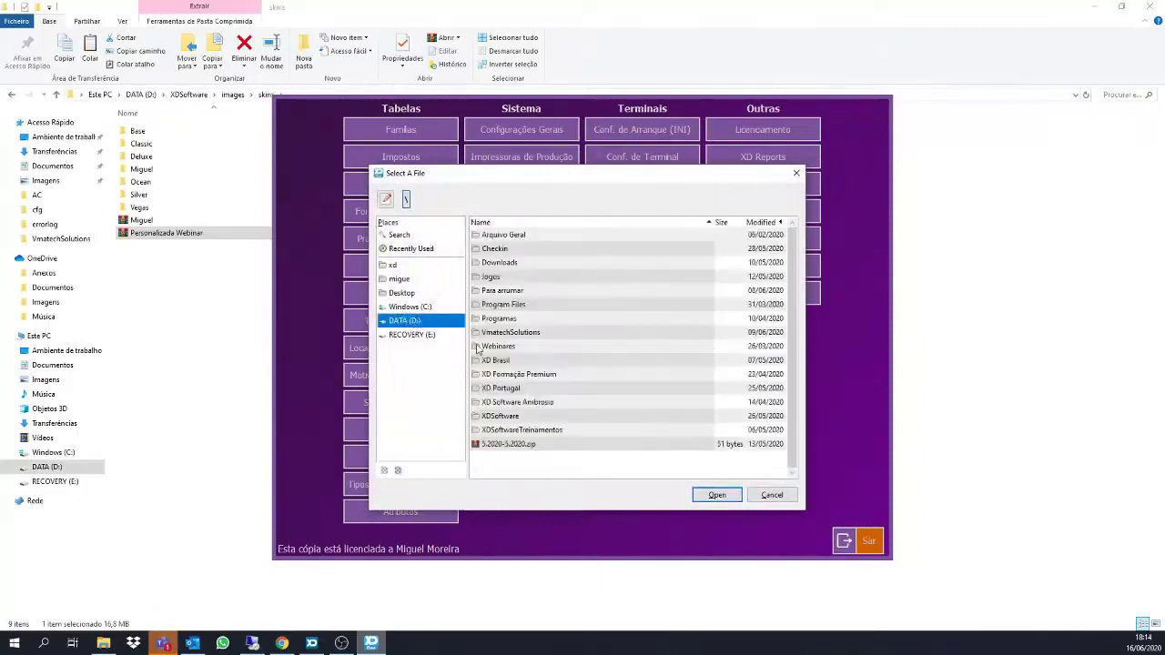
double_click(498, 422)
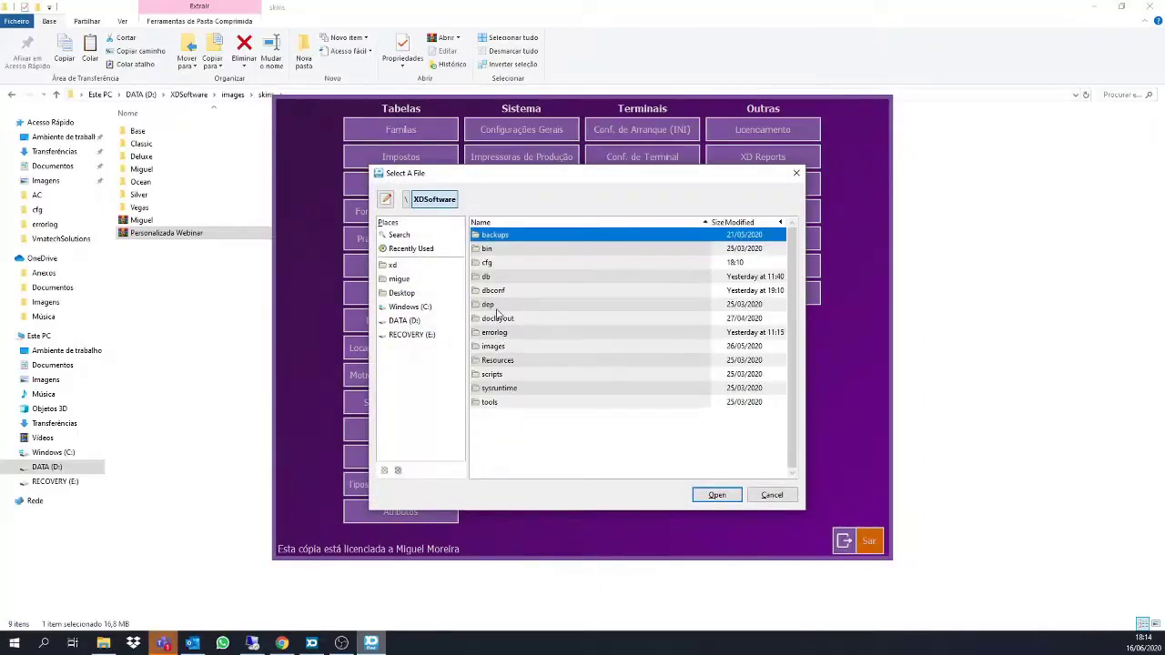
left_click(491, 351)
double_click(491, 352)
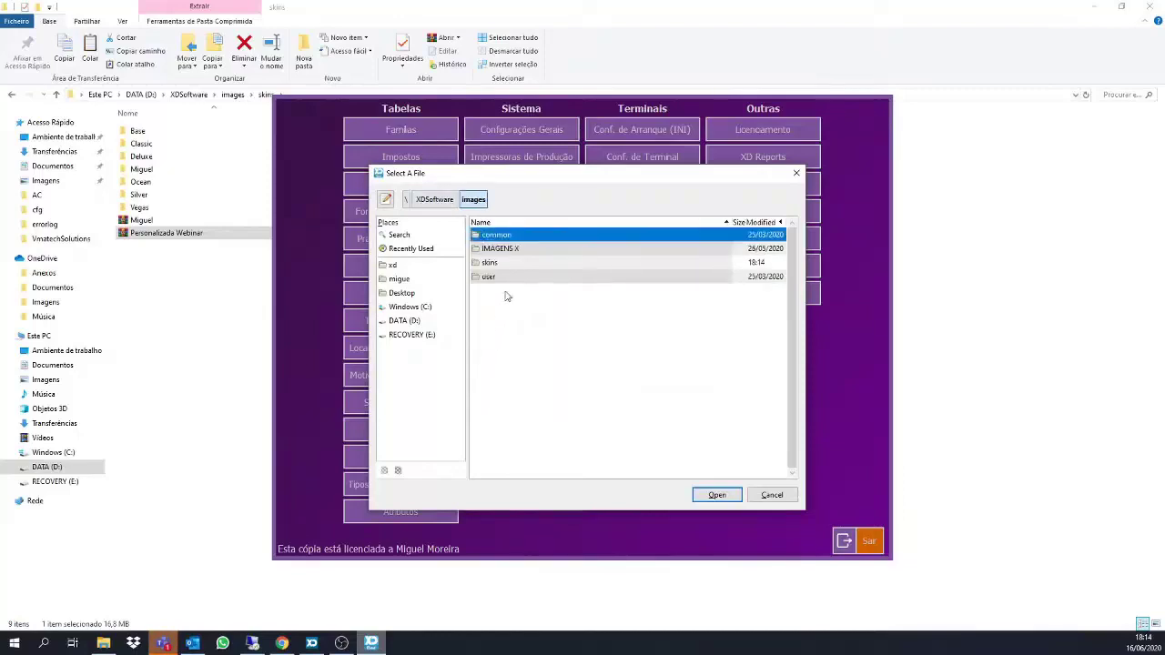
double_click(501, 263)
left_click(502, 333)
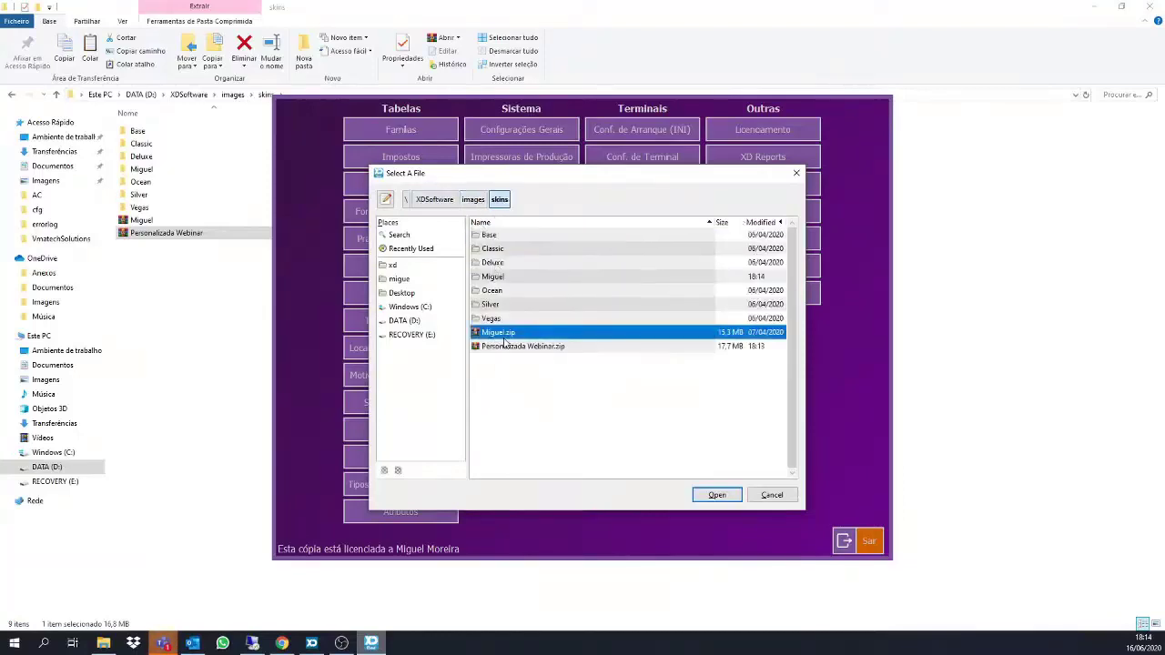
left_click(514, 347)
left_click(707, 496)
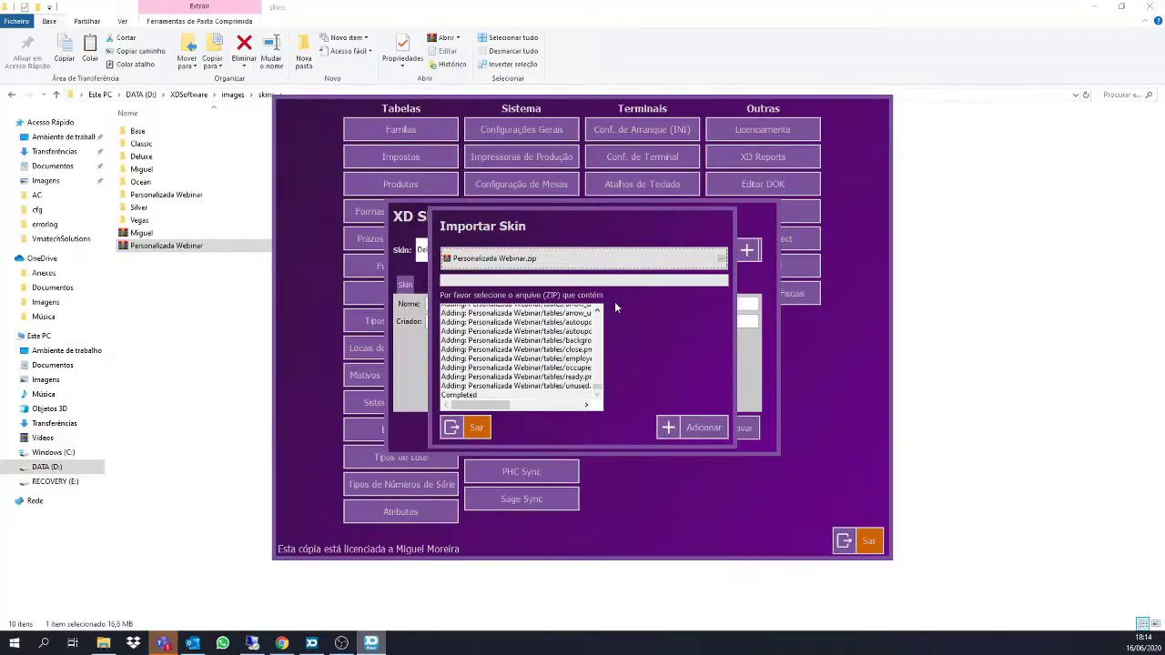
left_click(709, 431)
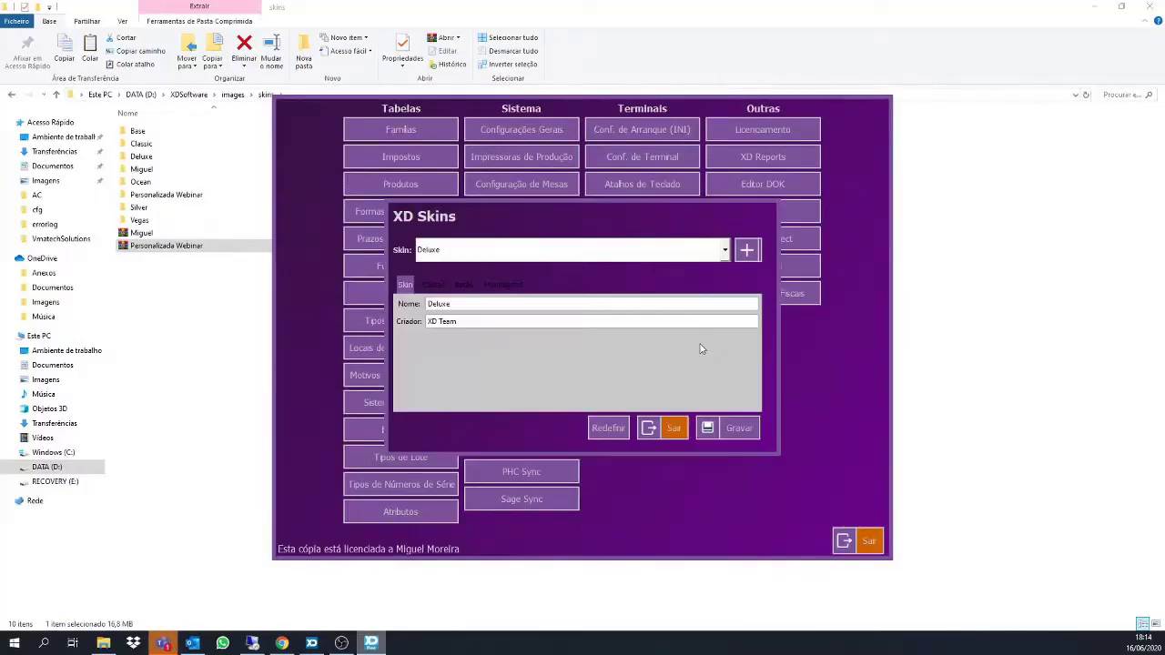
Check the available skins in XD Skins, leave the configuration without changing the skin and close XD Rest.
left_click(724, 251)
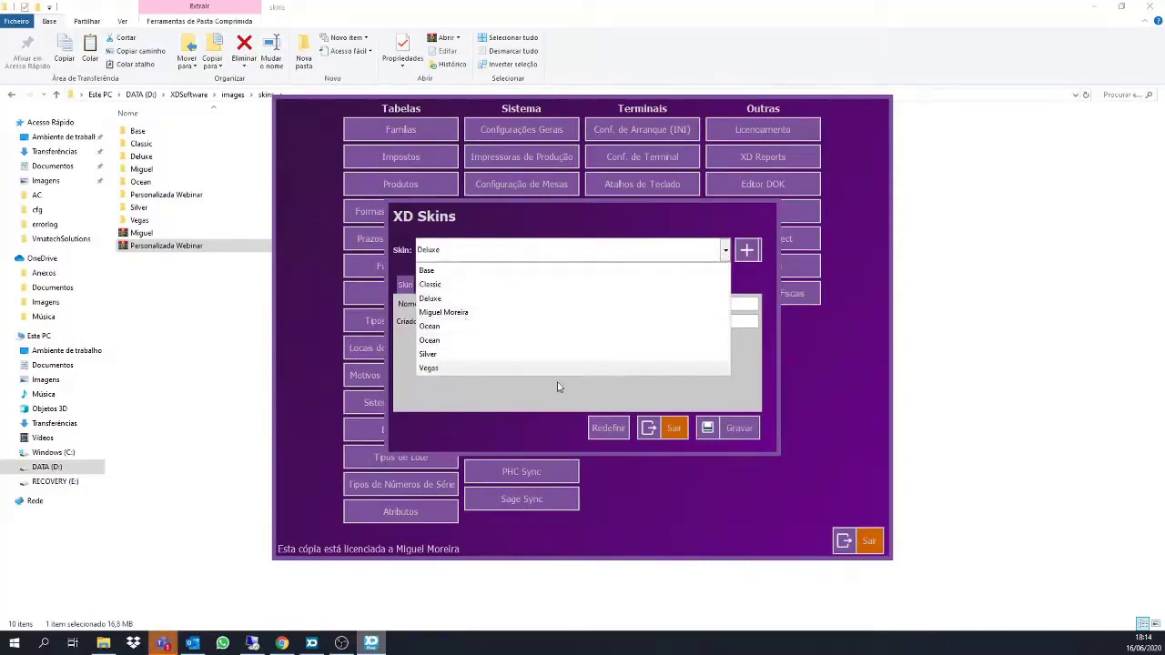
left_click(672, 431)
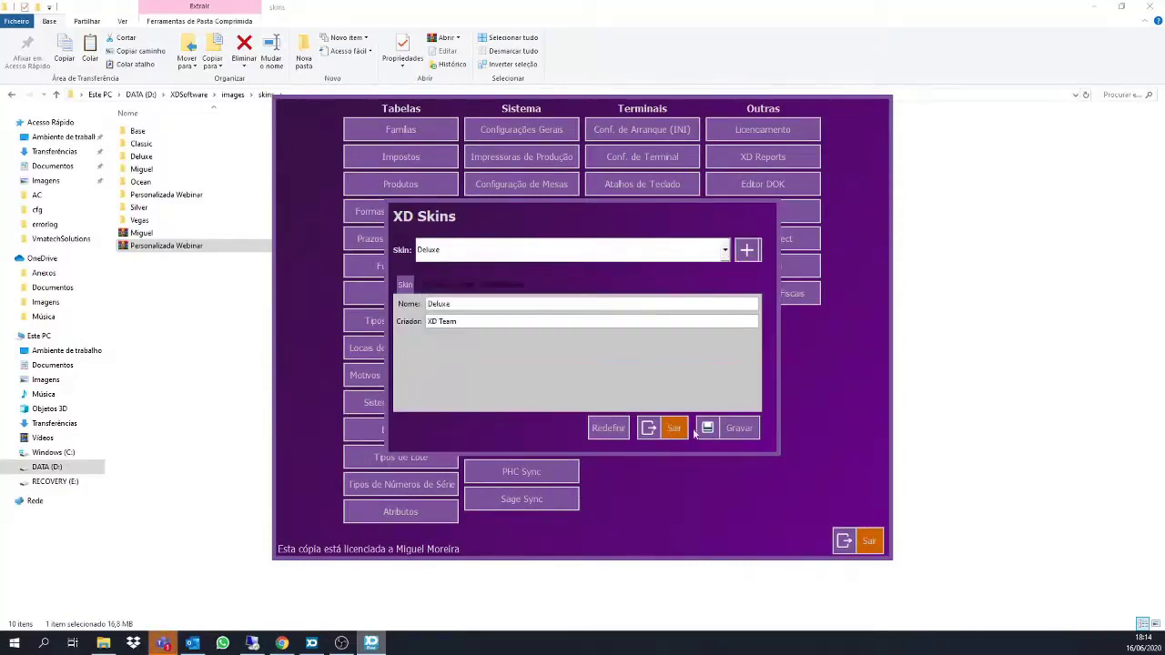
left_click(674, 433)
left_click(869, 542)
left_click(875, 548)
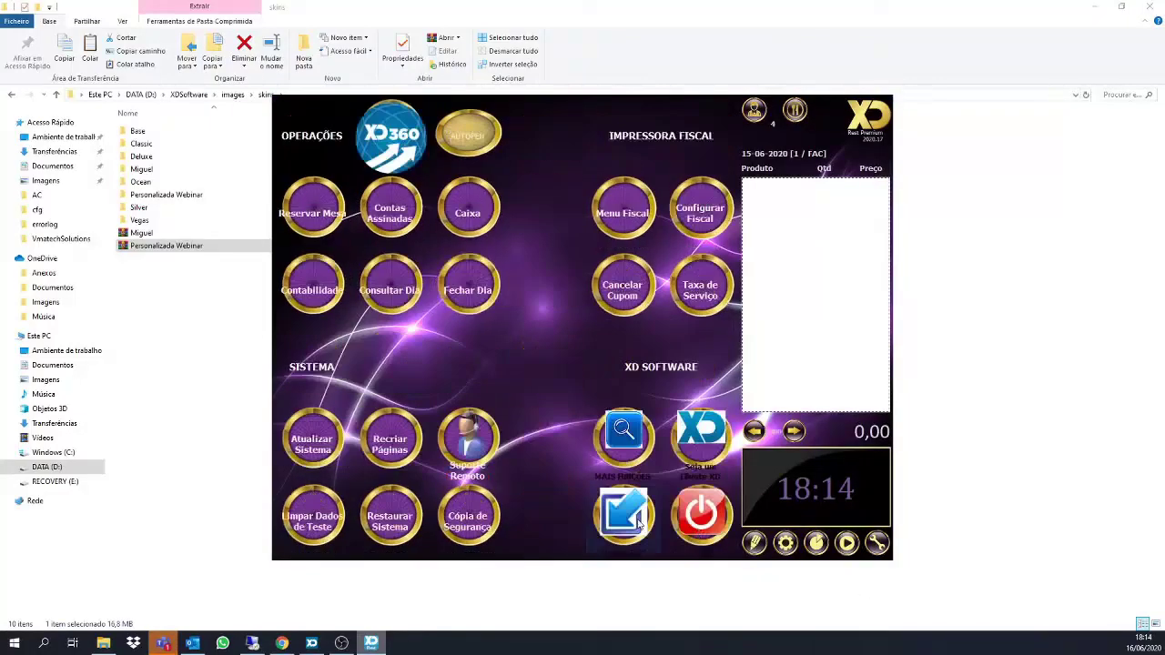
left_click(695, 512)
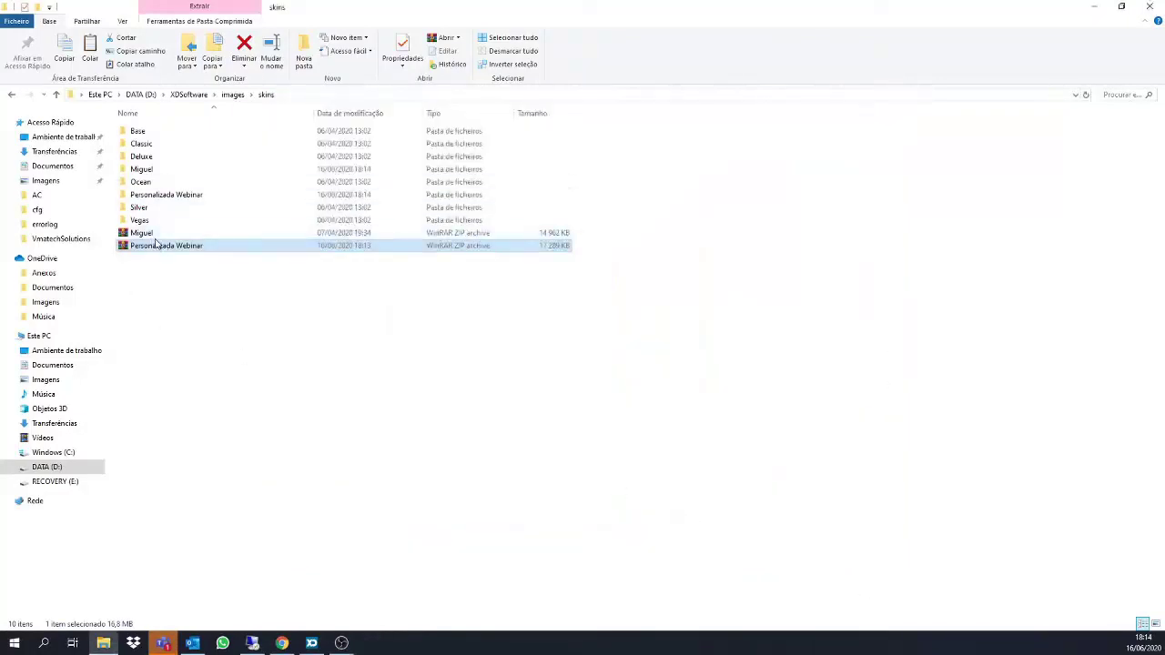
Open the Personalizada Webinar folder's skin.cfg in Notepad++, set SkinName to Personalizada Webinar, save it and return to the skins folder.
double_click(144, 194)
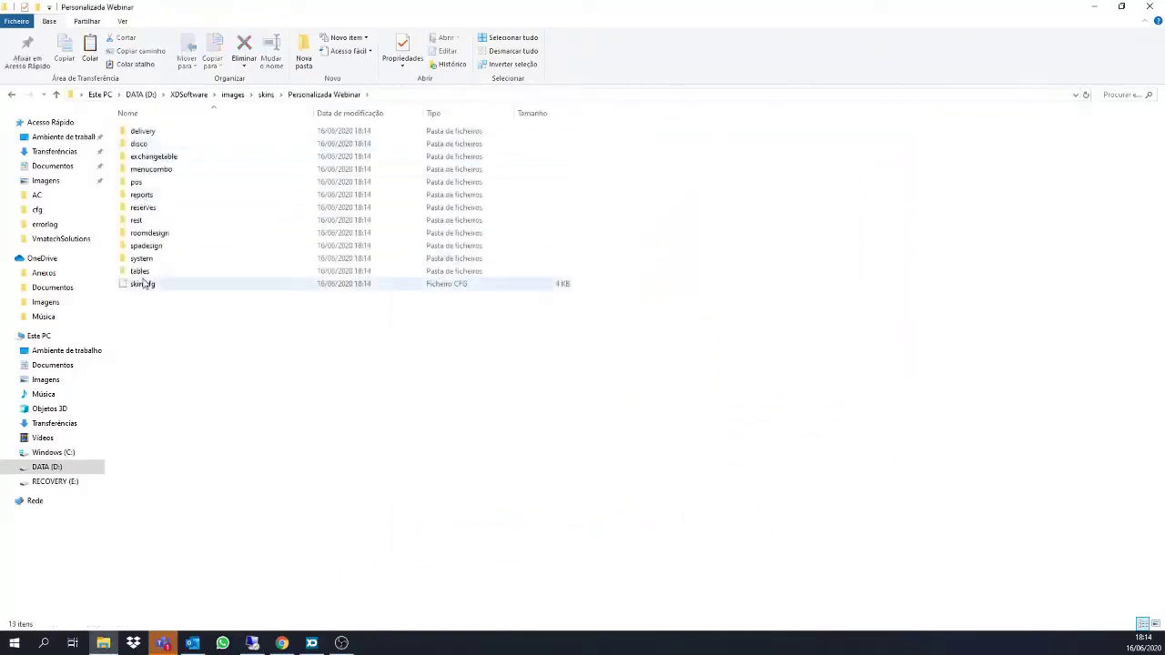
right_click(144, 284)
left_click(173, 307)
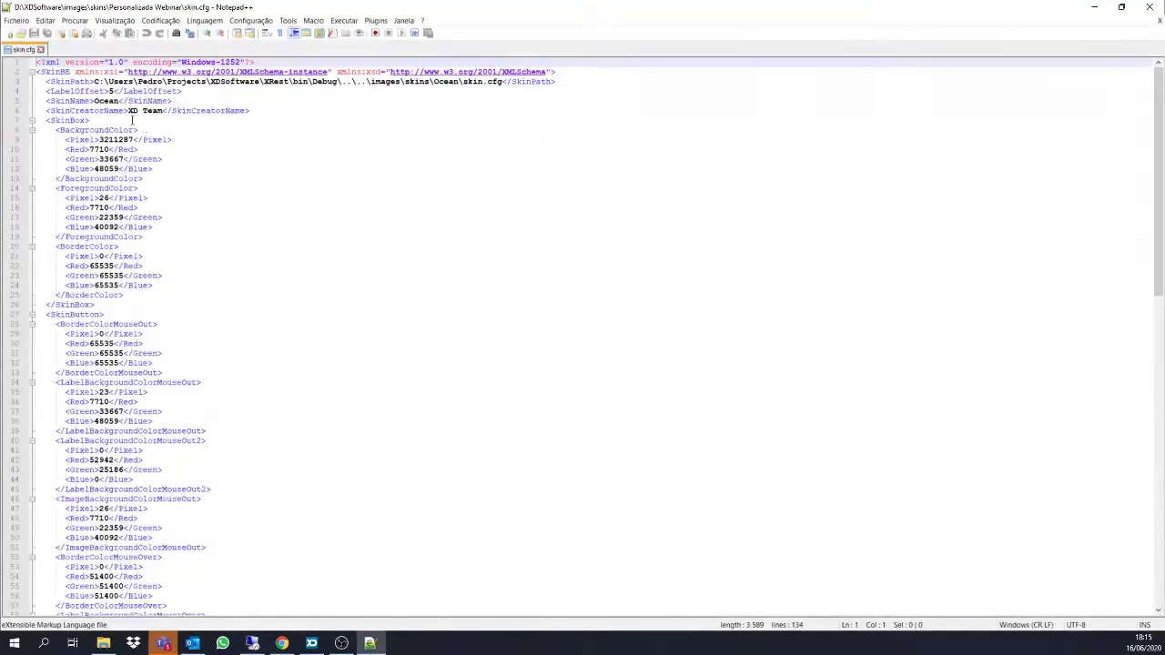
double_click(106, 100)
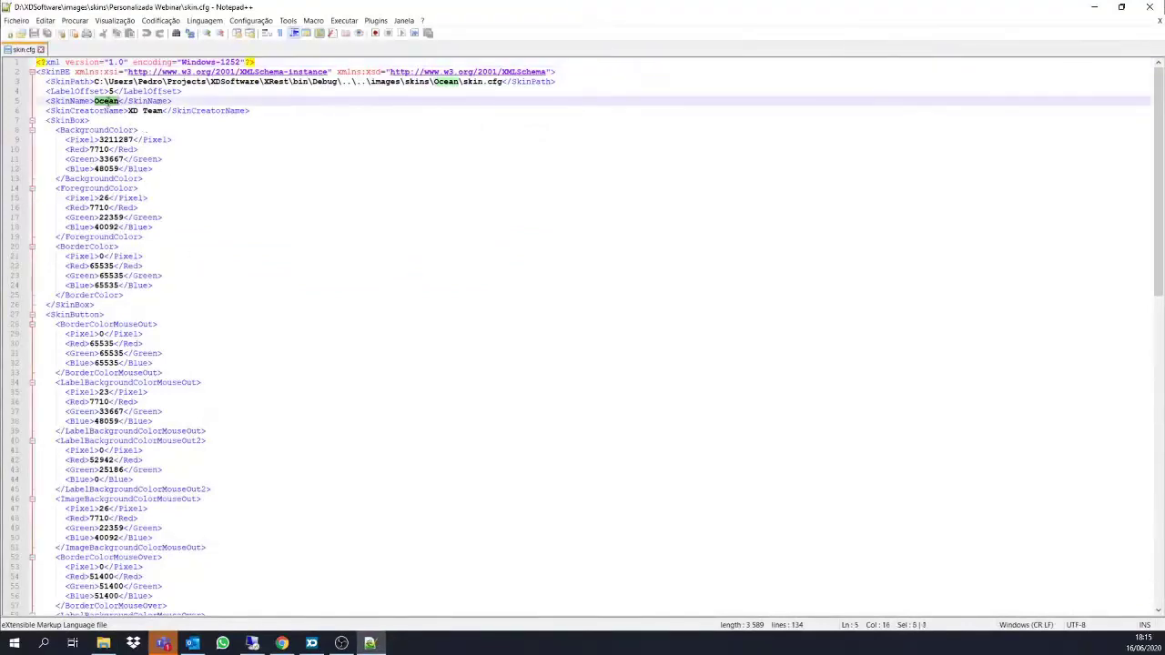
type("Personaliza")
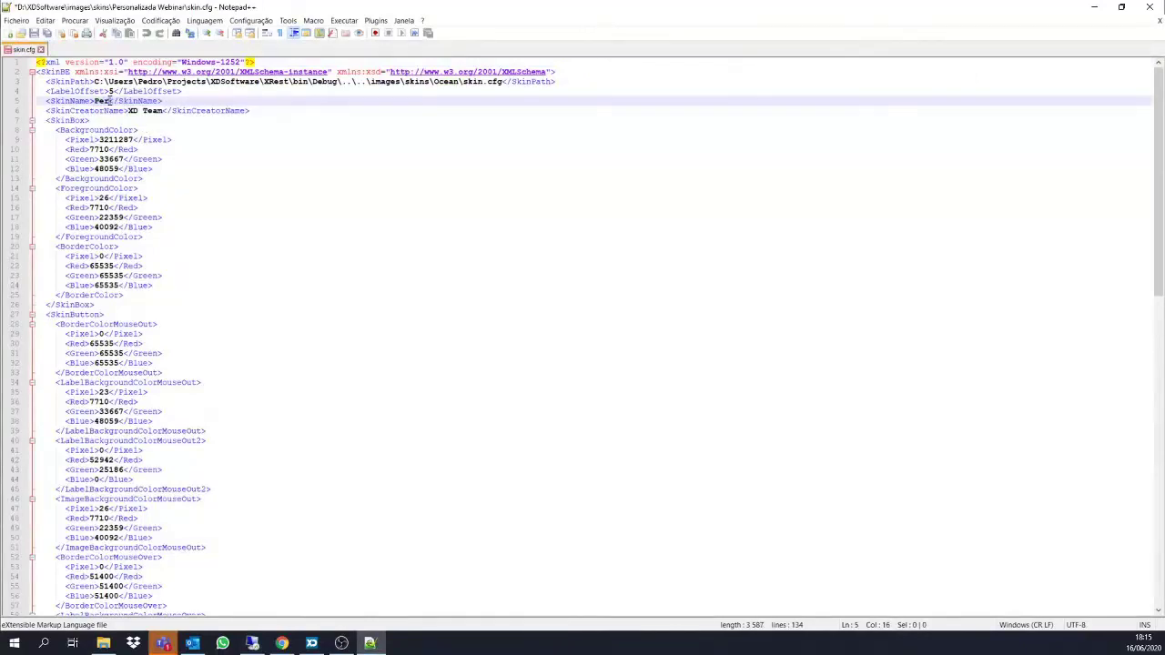
type("da Webinar")
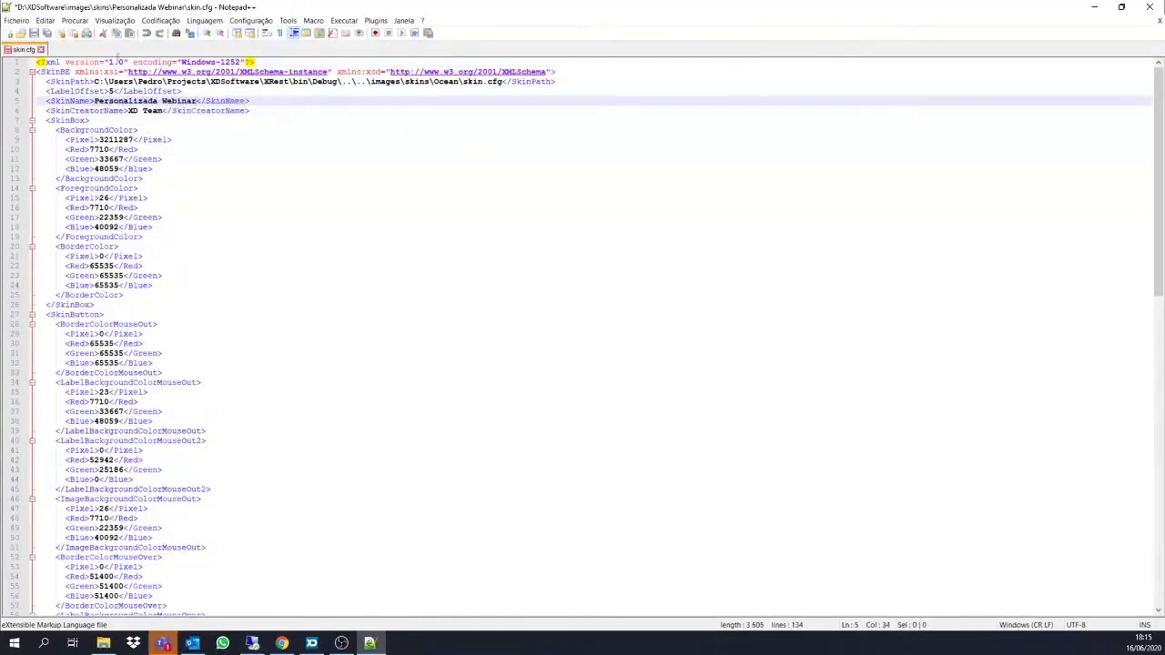
left_click(33, 34)
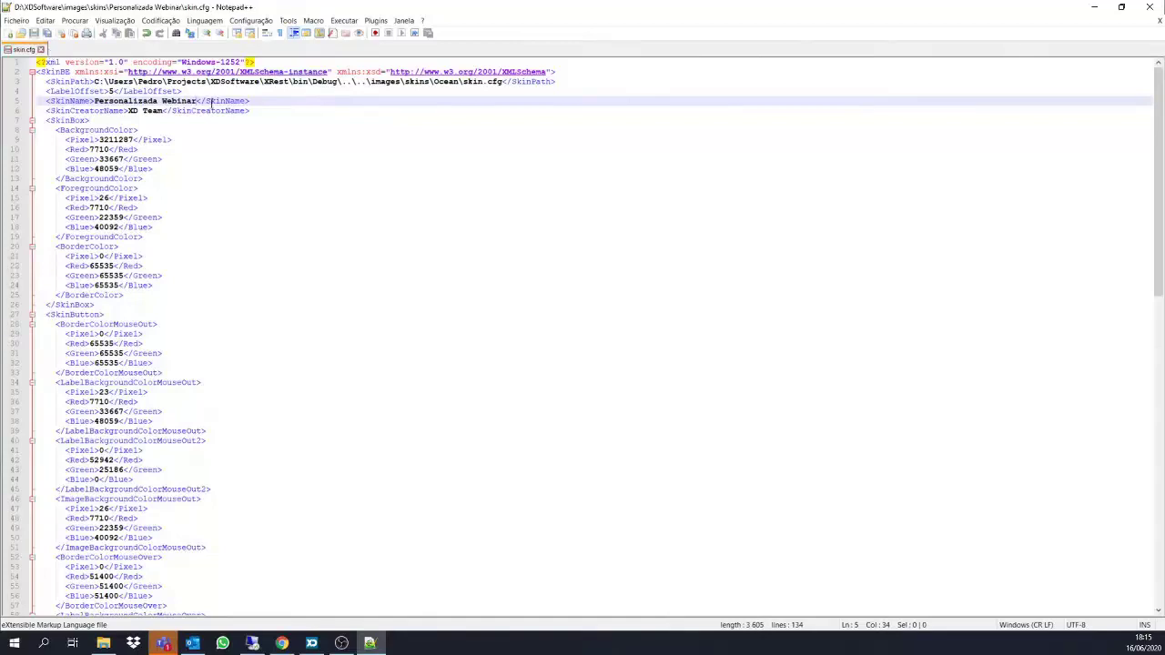
left_click(1150, 7)
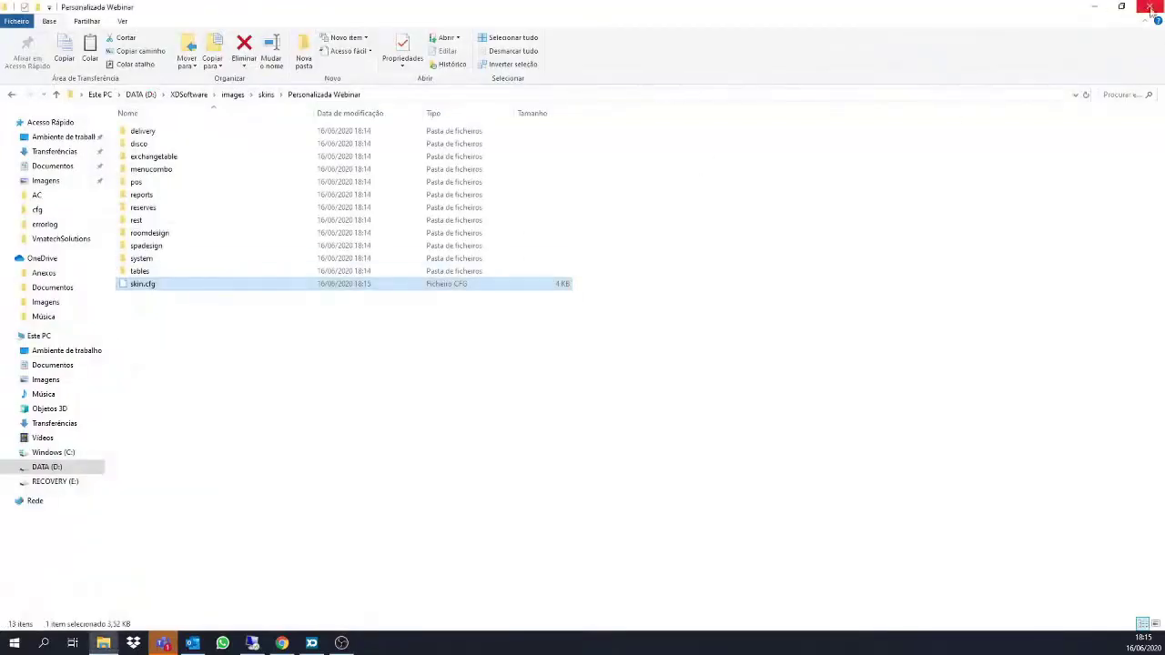
left_click(265, 98)
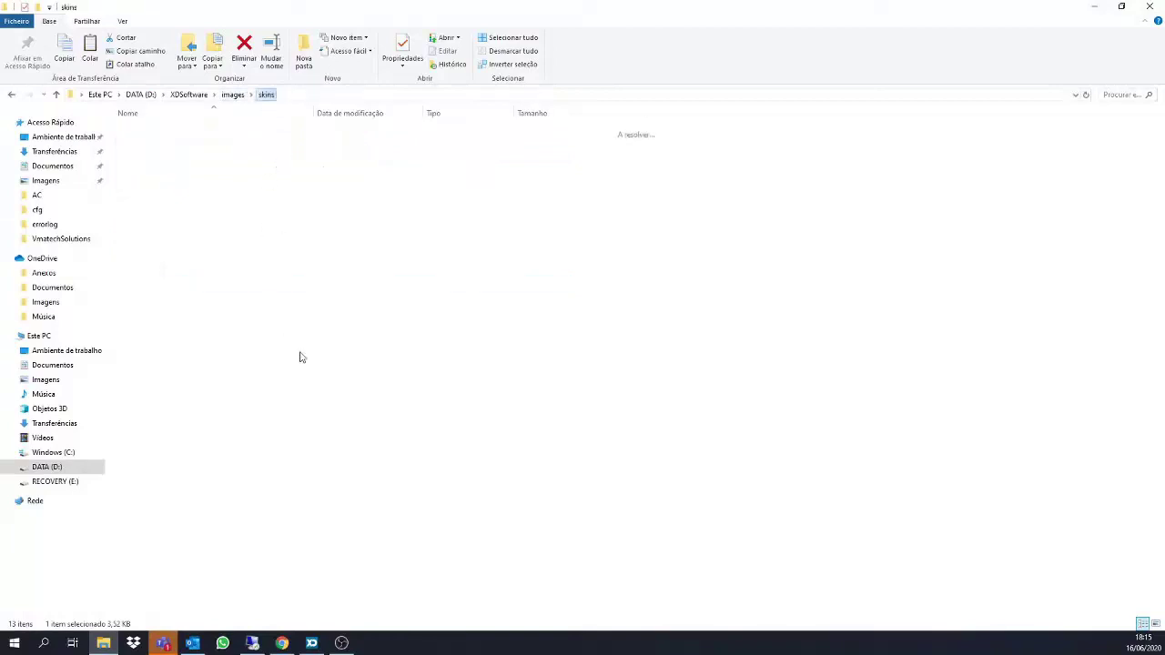
Restore the skins folder window to a smaller size, start XD Rest, enter the operator password and continue without closing the day.
left_click(1121, 6)
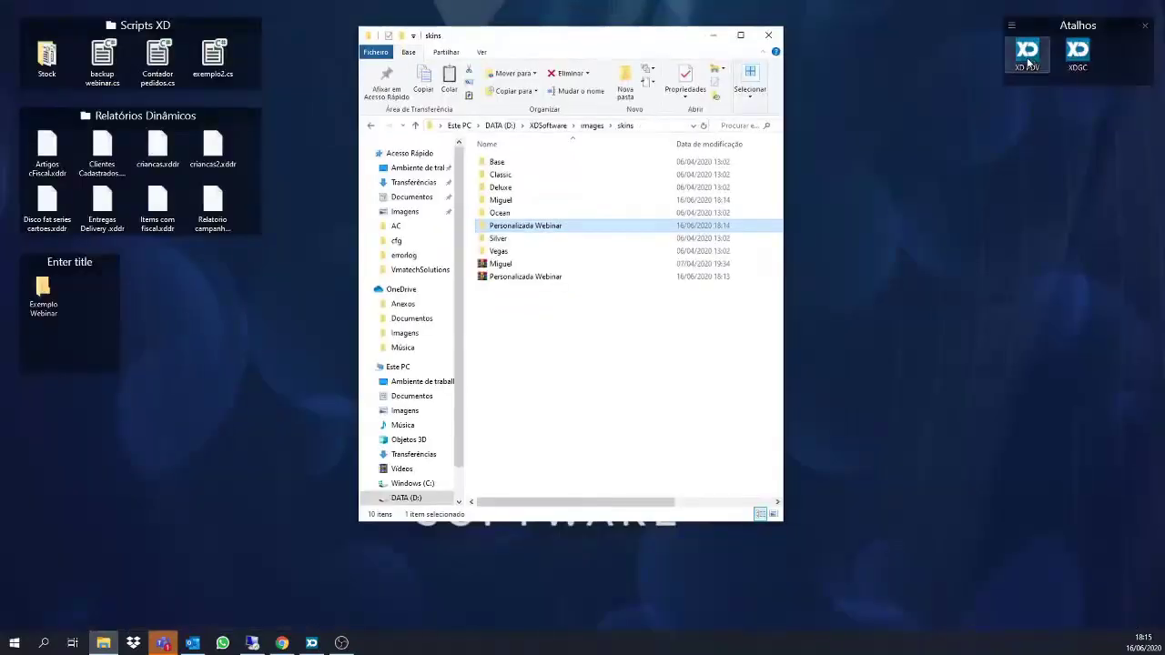
left_click(1027, 53)
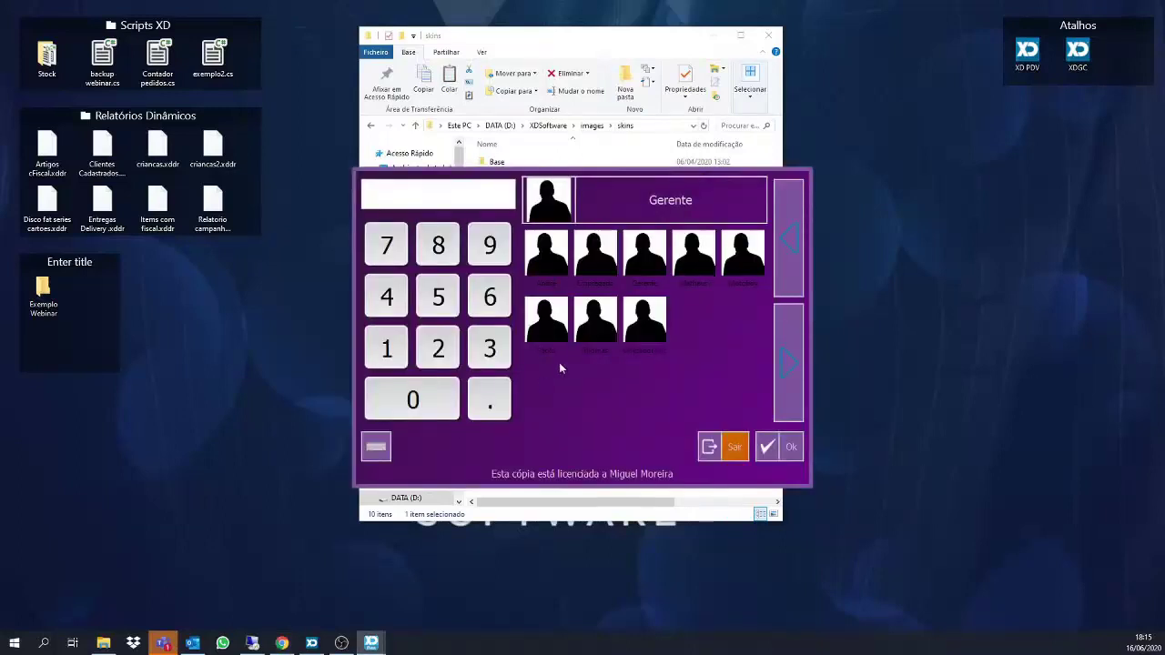
left_click(386, 345)
left_click(769, 449)
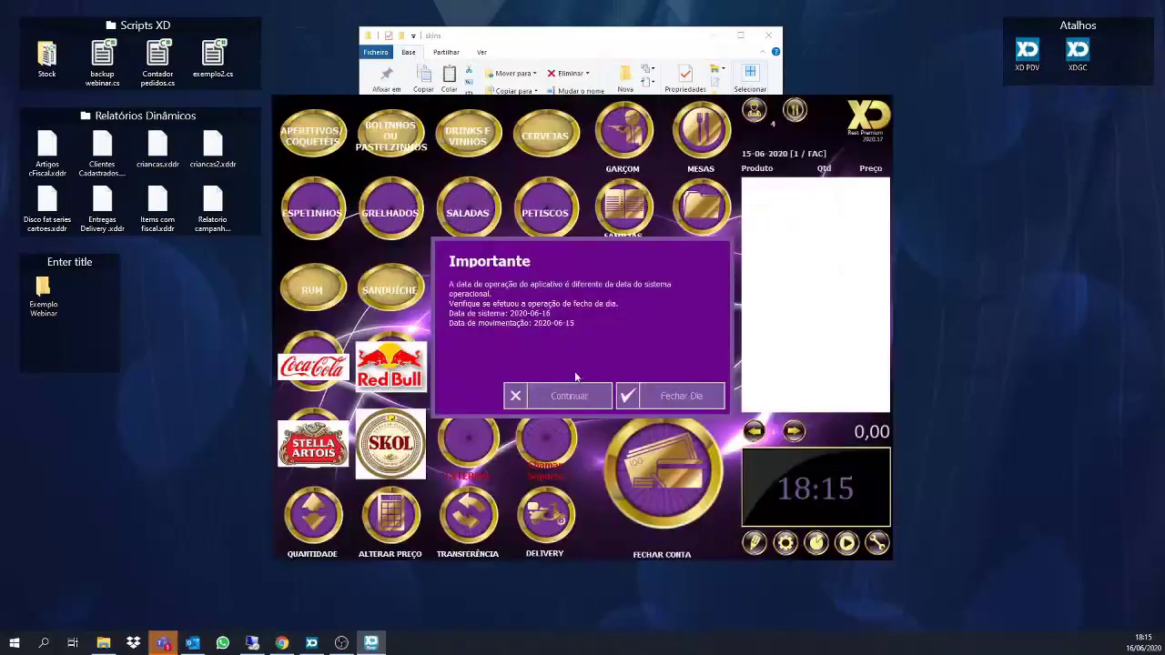
left_click(573, 392)
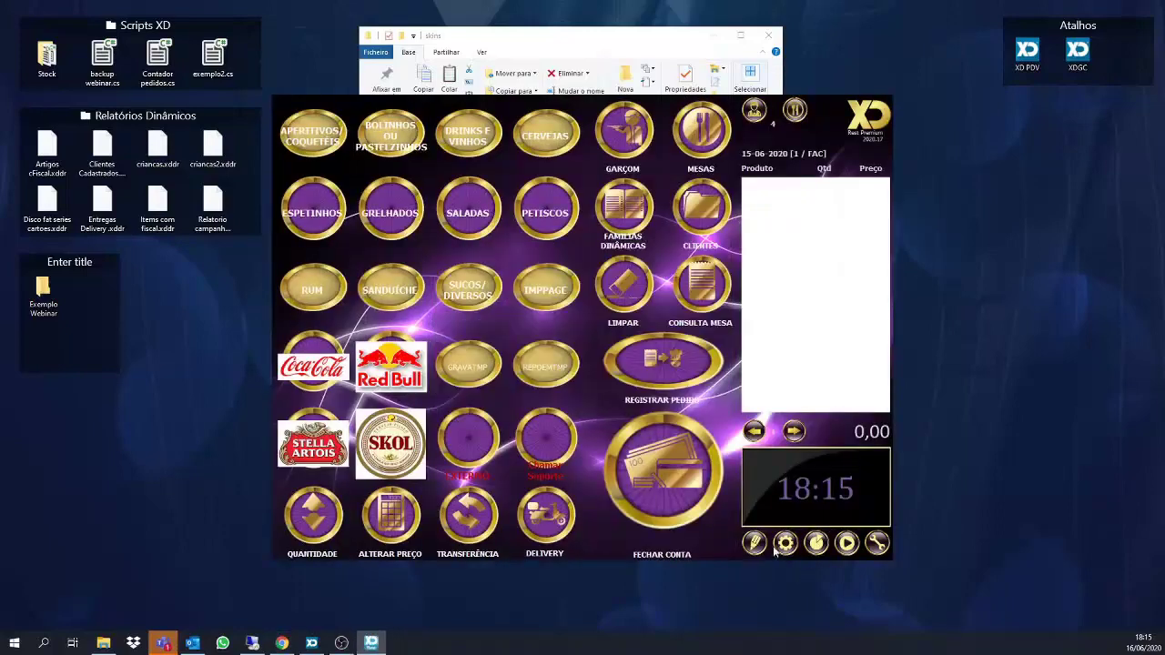
left_click(739, 403)
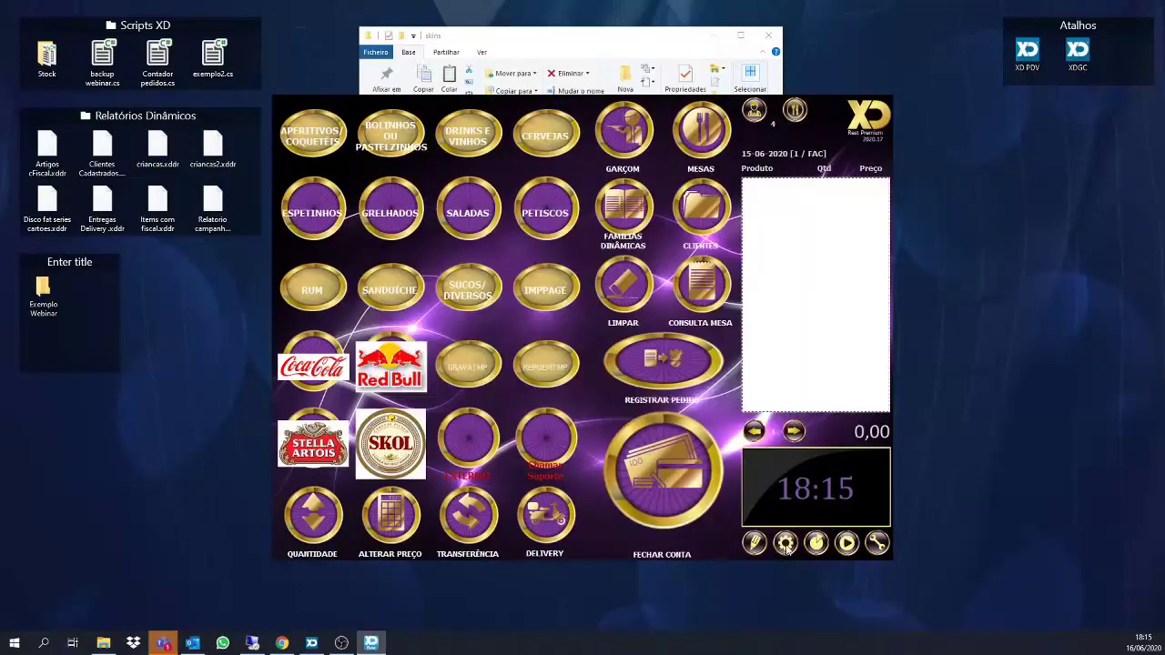
Choose the Personalizada Webinar skin in XD Skins, leave the configuration and close XD Rest.
left_click(785, 543)
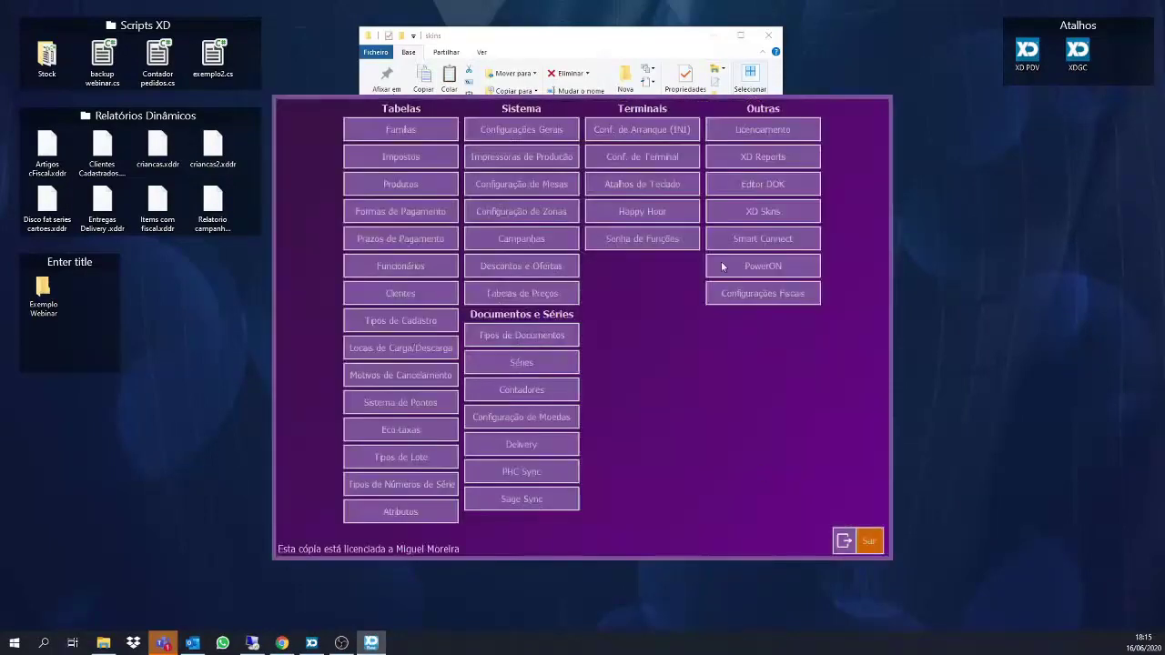
left_click(763, 212)
left_click(621, 251)
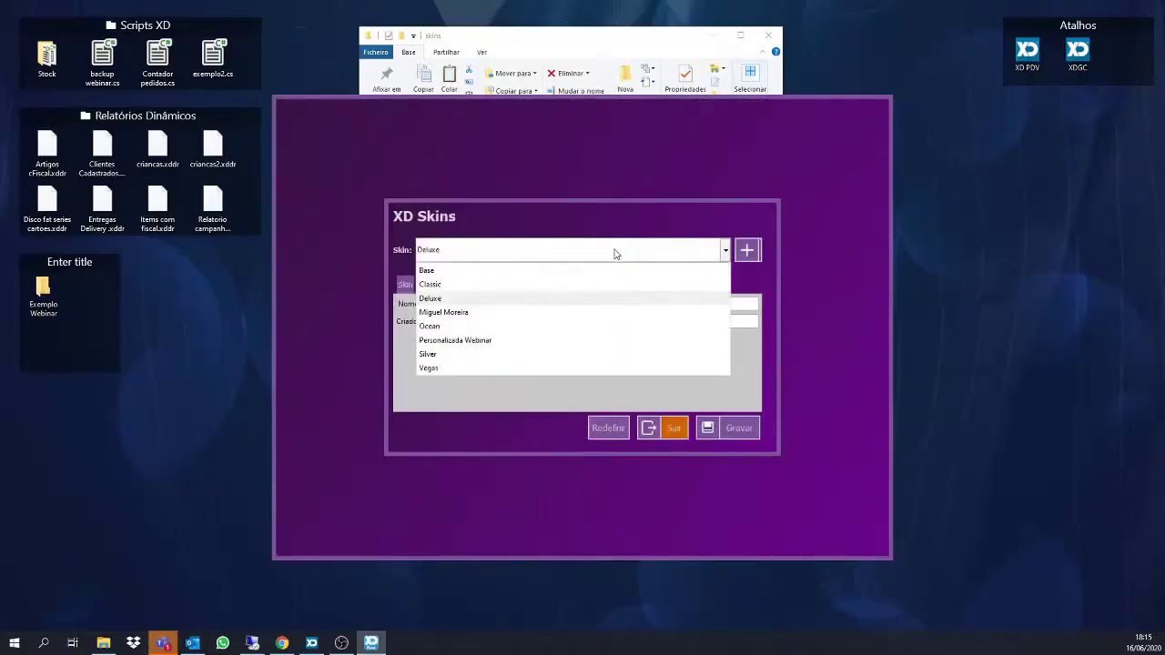
left_click(460, 342)
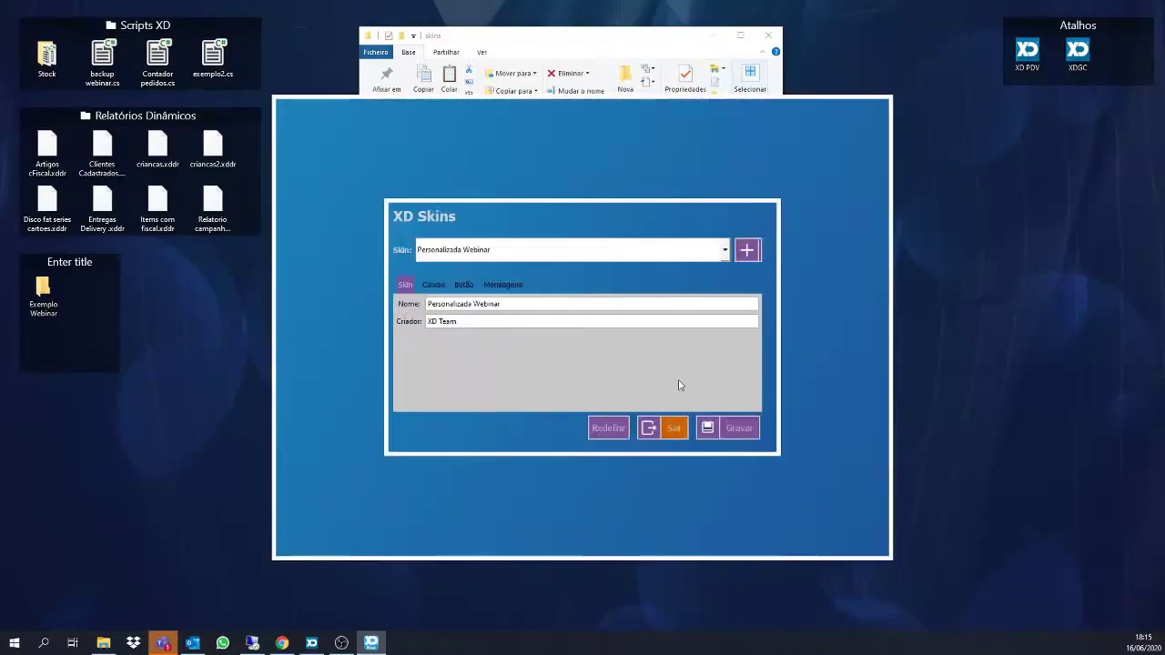
left_click(664, 428)
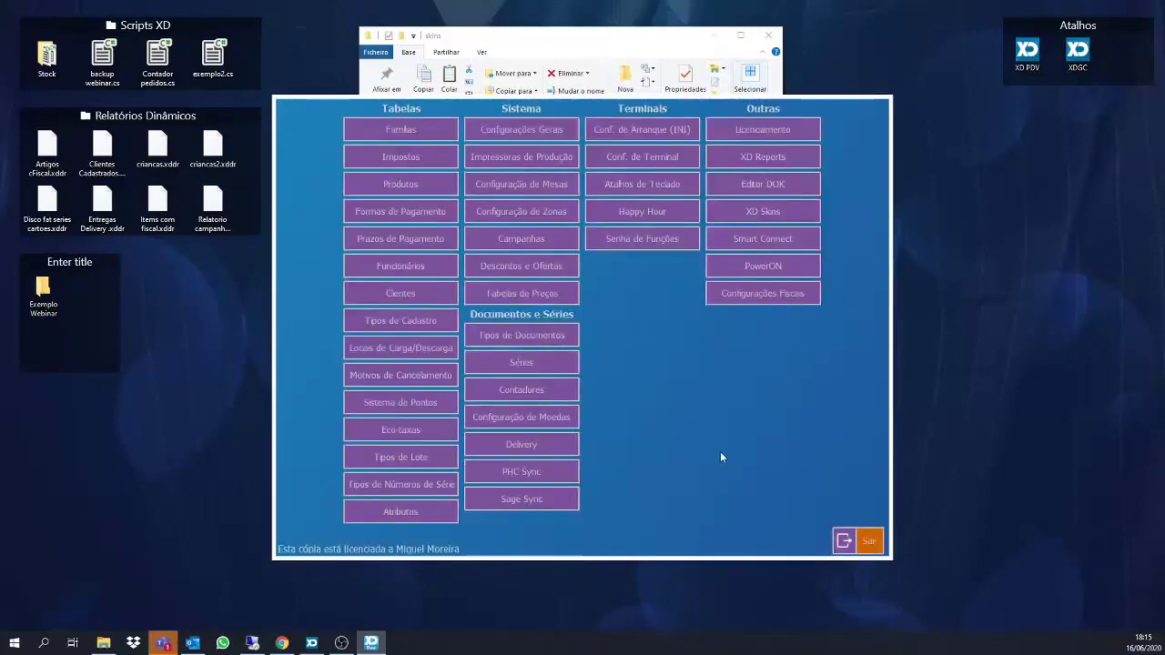
left_click(851, 544)
left_click(877, 546)
left_click(701, 524)
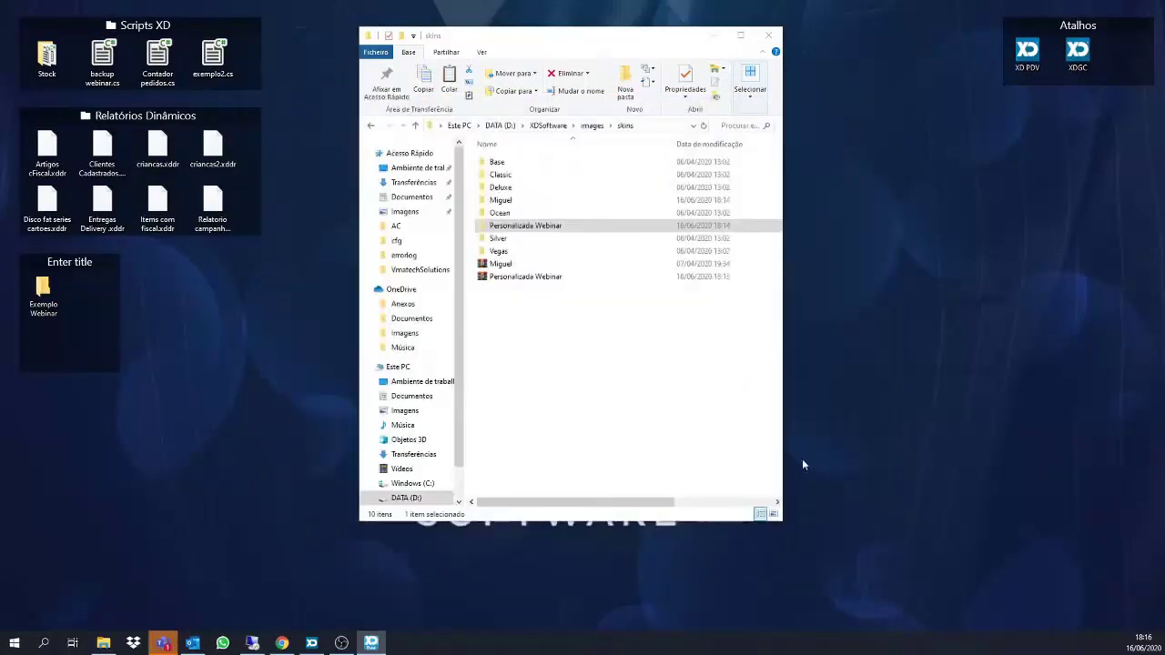
Restart XD Rest, enter the operator password, continue without closing the day and leave the cash movements dialog.
double_click(1028, 56)
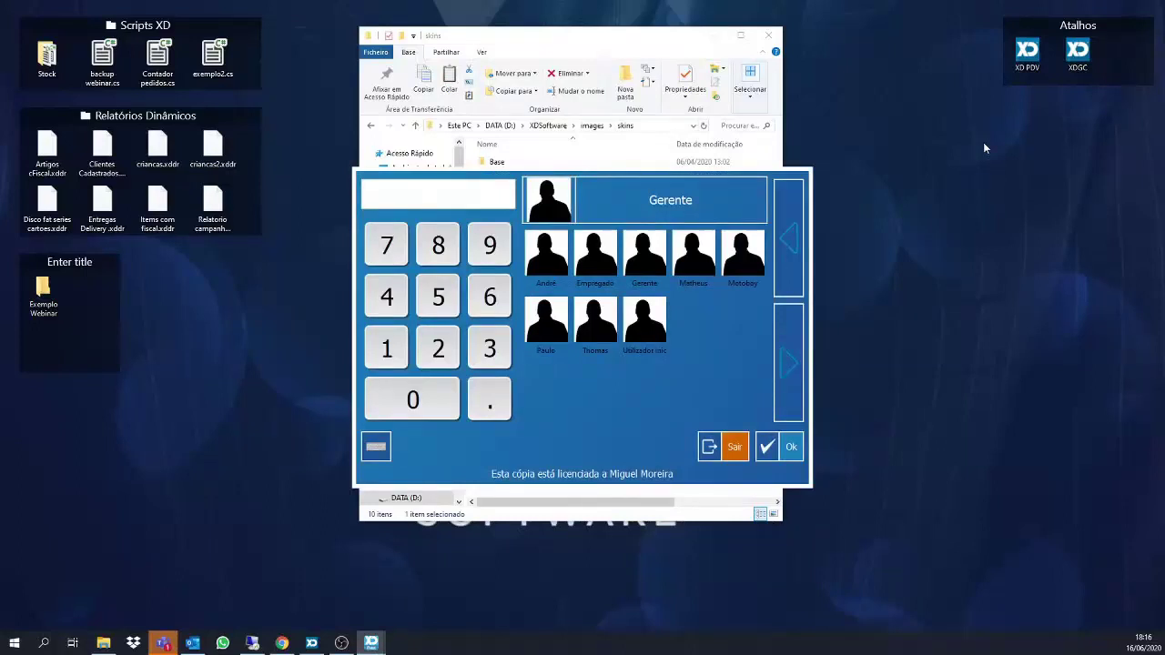
type("1")
key("Return")
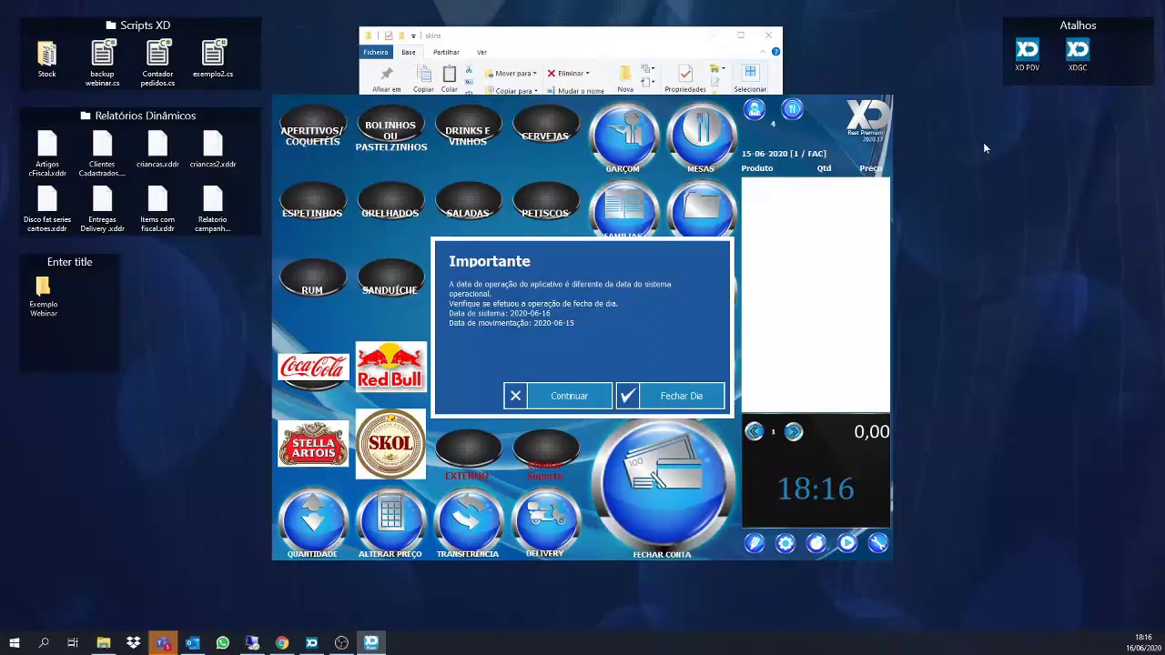
left_click(552, 393)
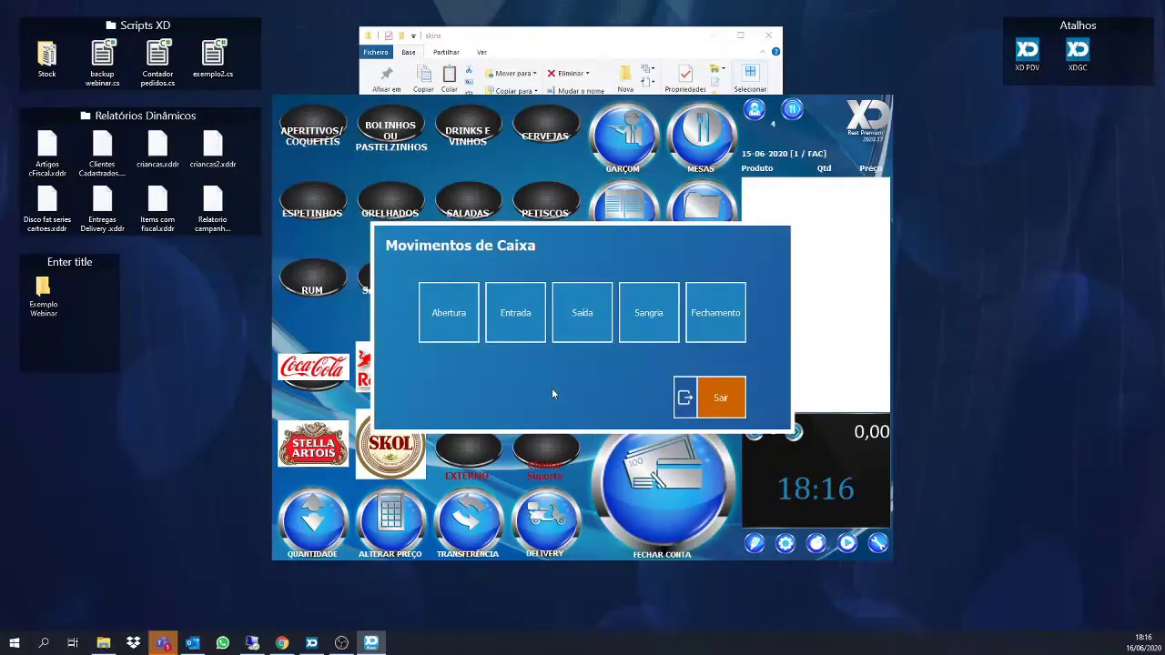
left_click(697, 394)
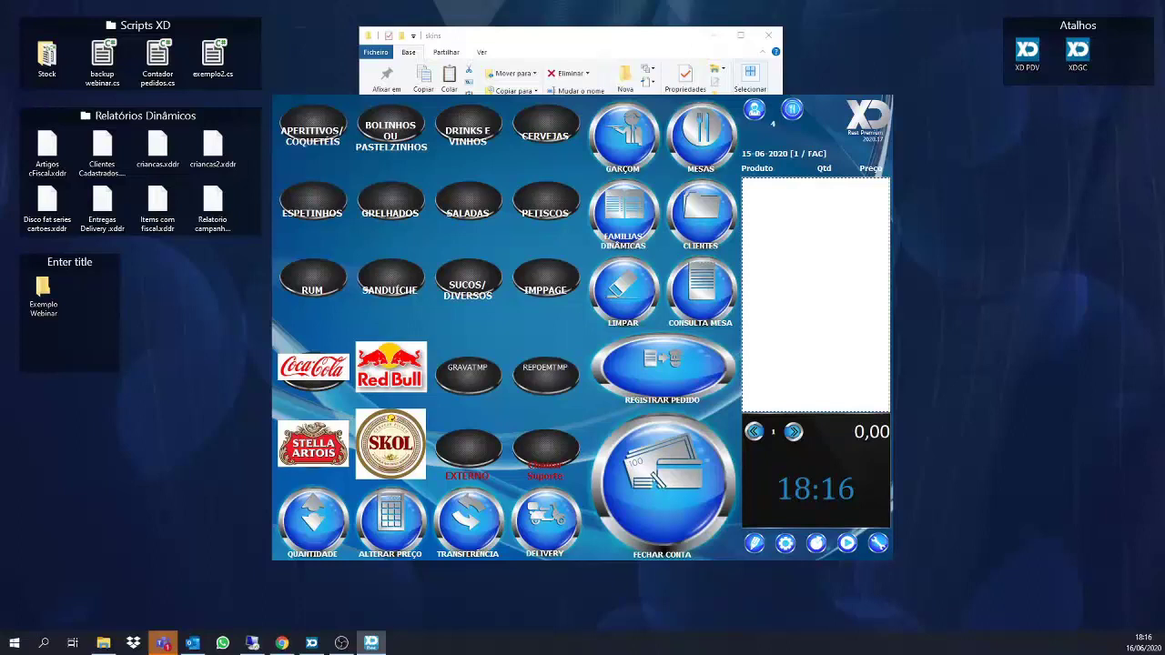
Open the keyboard shortcut configuration for terminals and start adding a shortcut.
left_click(785, 543)
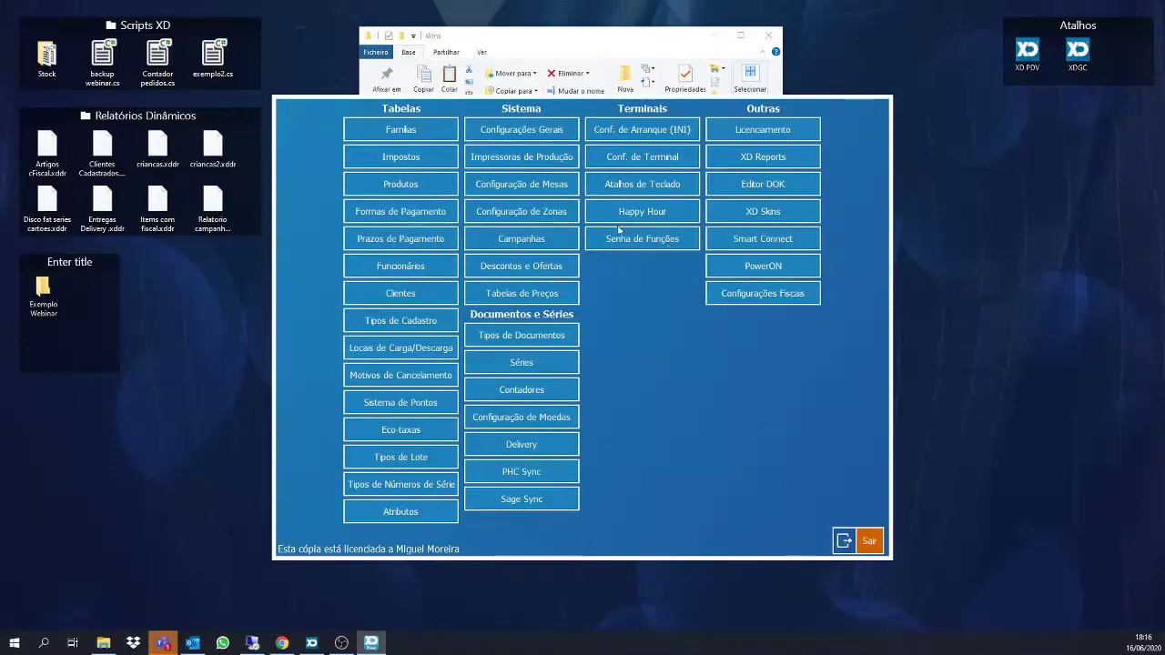
left_click(648, 187)
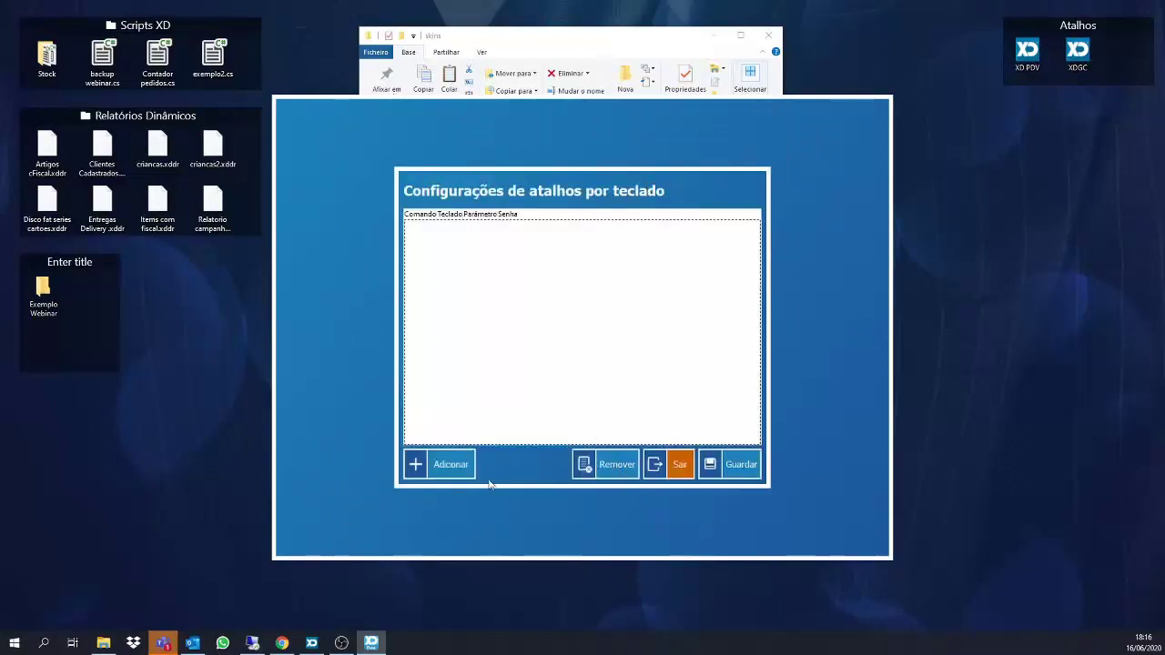
left_click(447, 473)
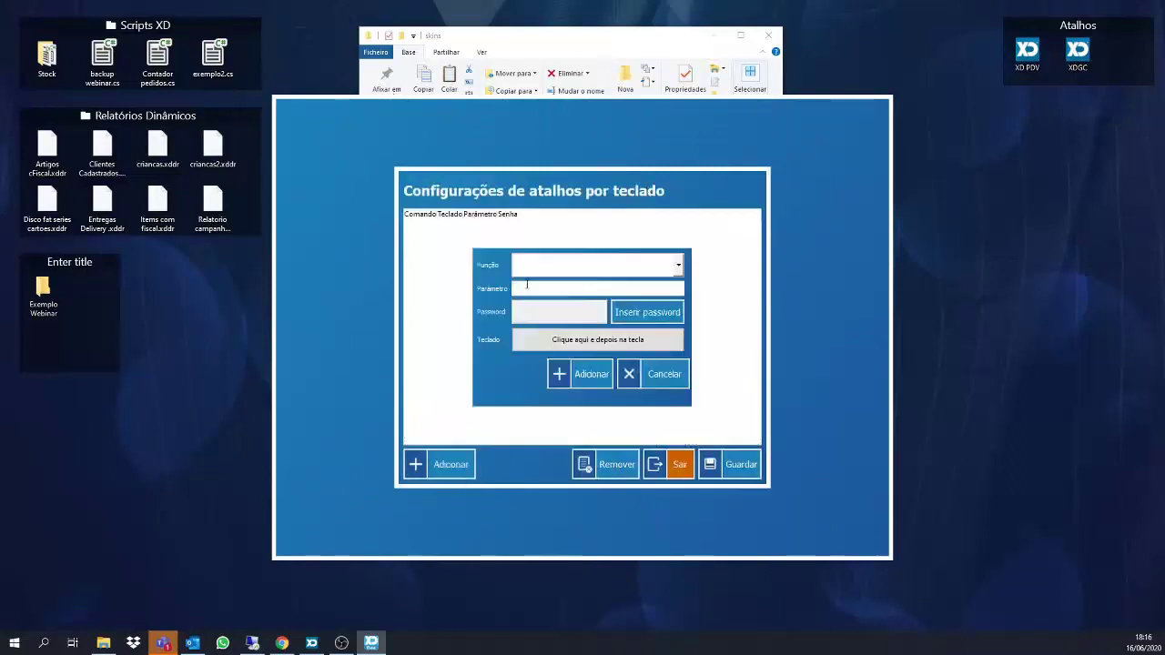
left_click(678, 267)
mouse_move(679, 301)
left_mouse_down()
mouse_move(701, 558)
mouse_move(691, 630)
mouse_move(696, 299)
mouse_move(687, 273)
mouse_move(678, 466)
mouse_move(679, 282)
left_mouse_up()
left_click(679, 265)
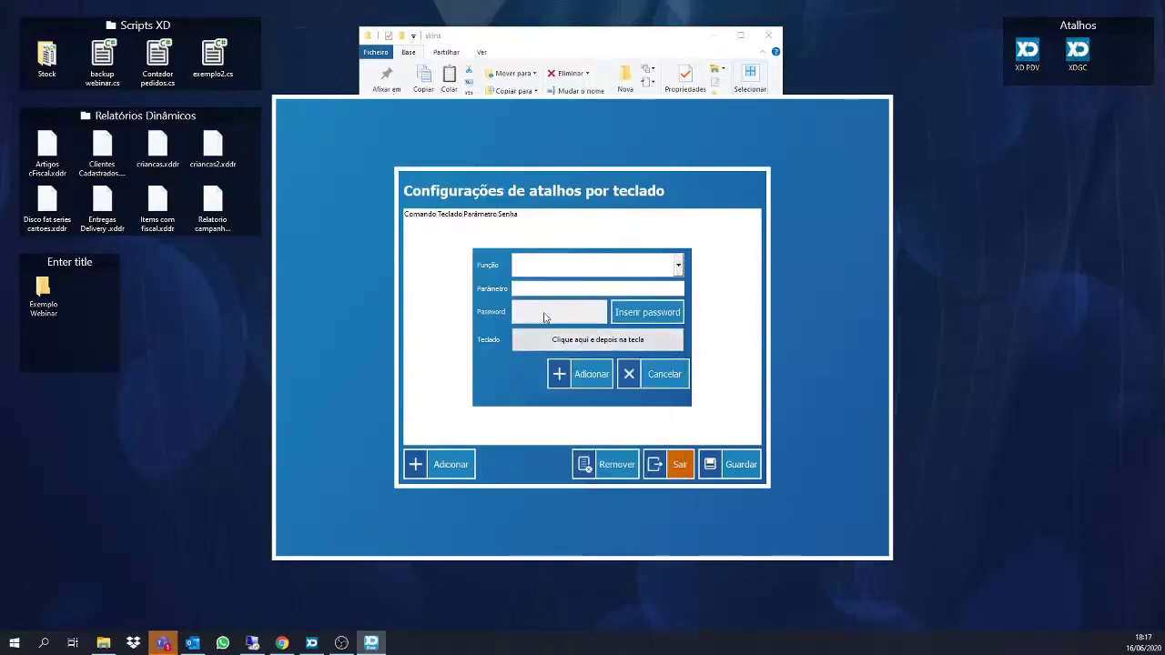
left_click(558, 340)
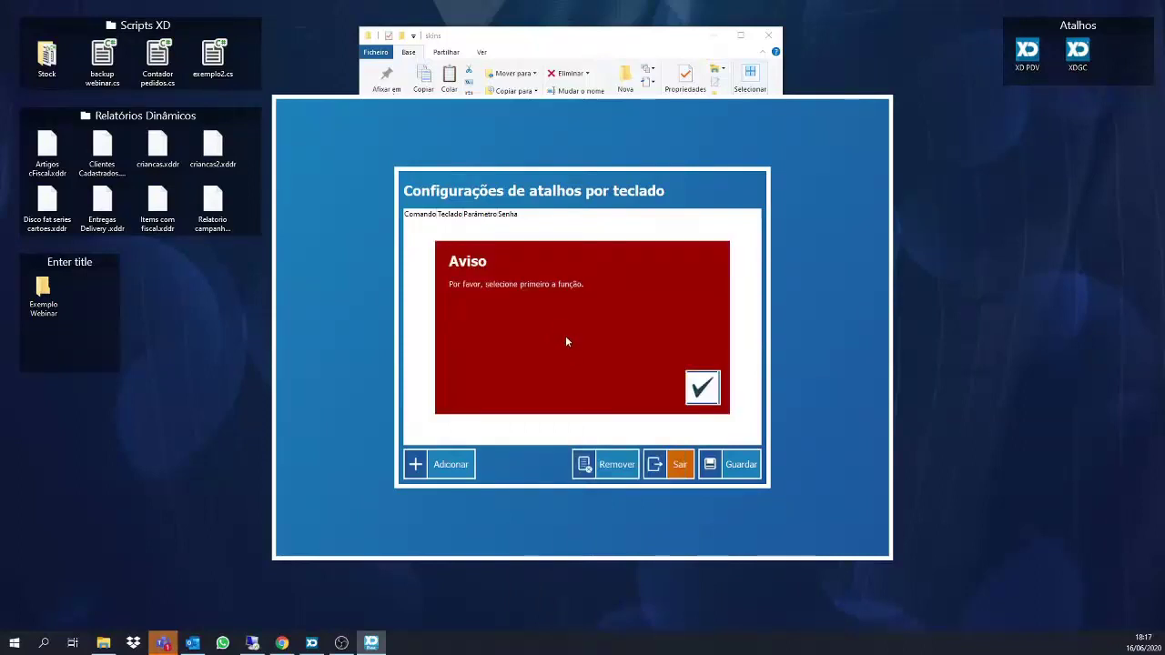
left_click(702, 389)
left_click(618, 270)
left_click(551, 319)
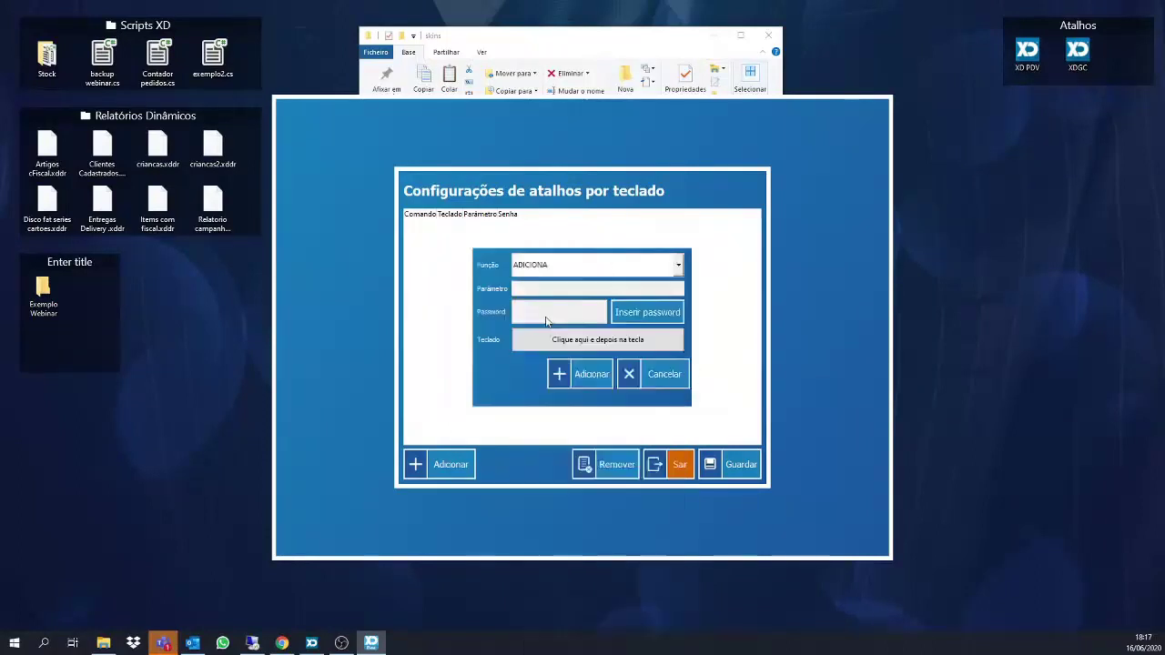
left_click(531, 344)
key("F1")
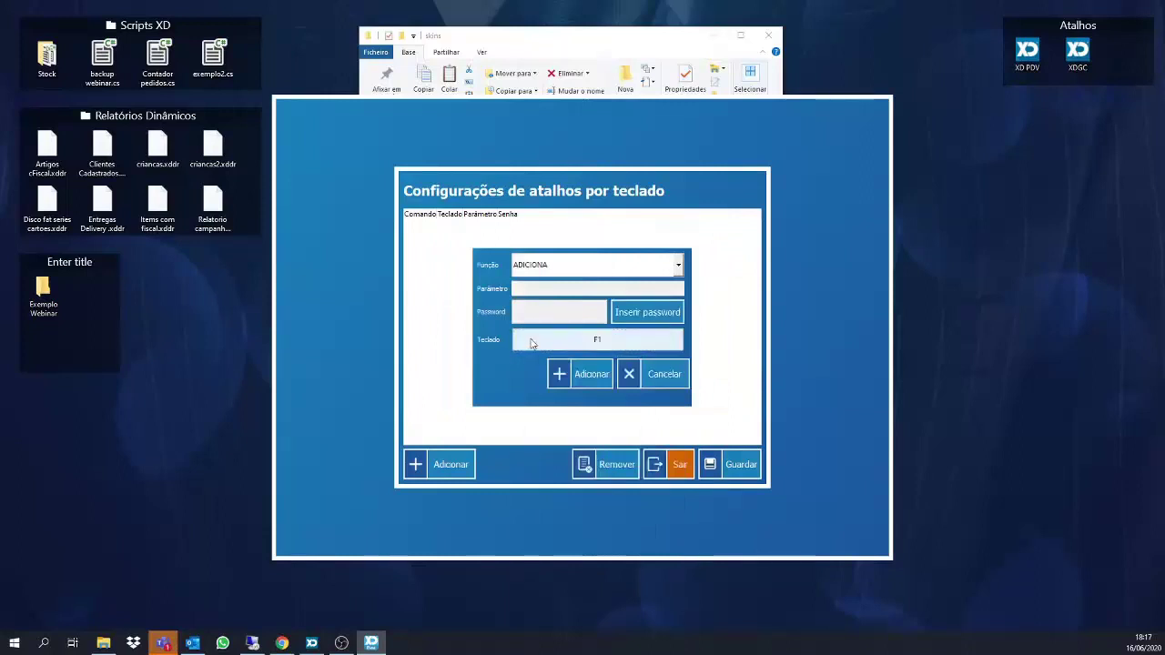
left_click(635, 380)
Start a new keyboard shortcut and look through its available functions without choosing one.
left_click(423, 470)
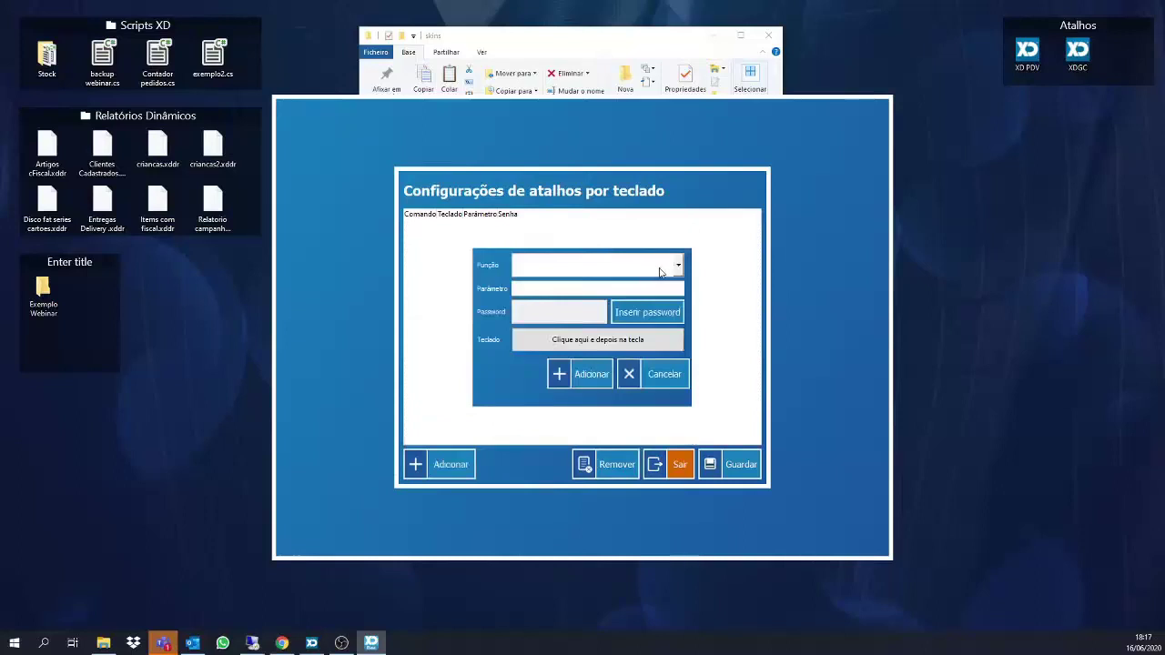
left_click(673, 265)
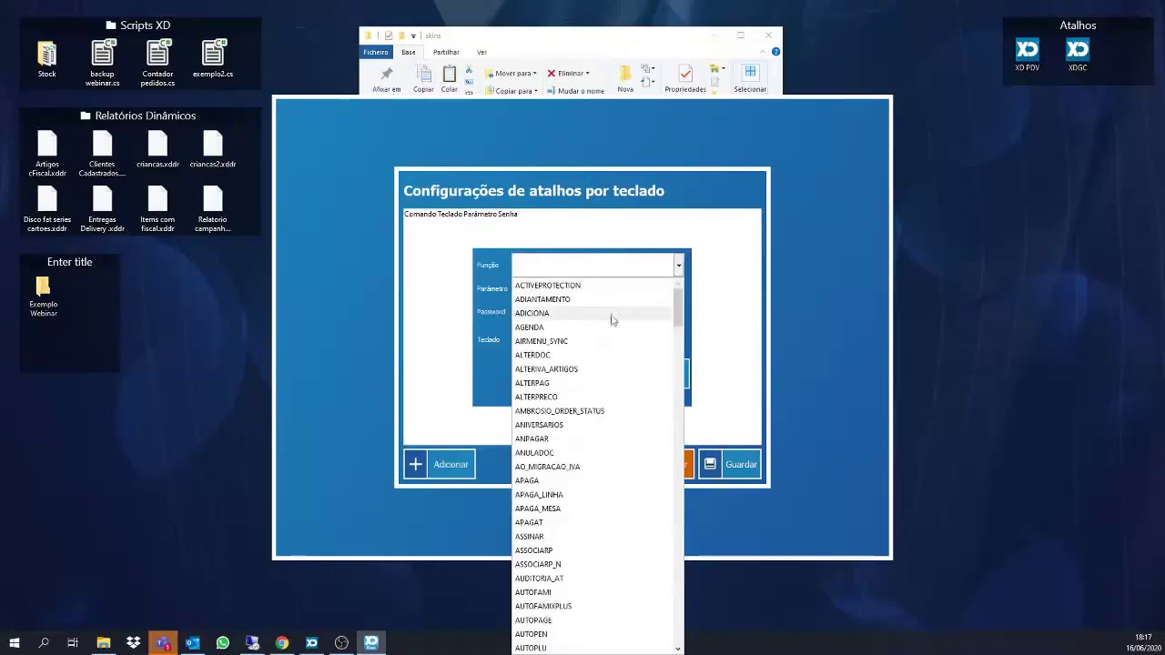
left_click(753, 367)
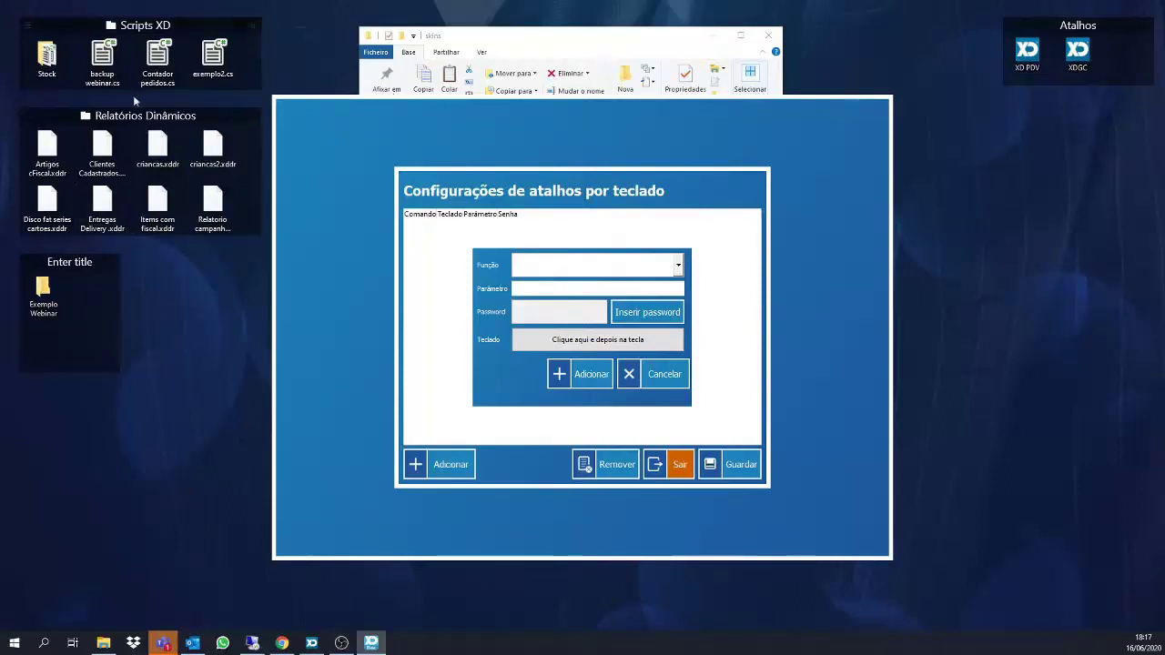
Enlarge the Scripts XD desktop group to show all its files and look over the backup, multipayment and Serie + Doc scripts.
left_click_drag(134, 91, 148, 245)
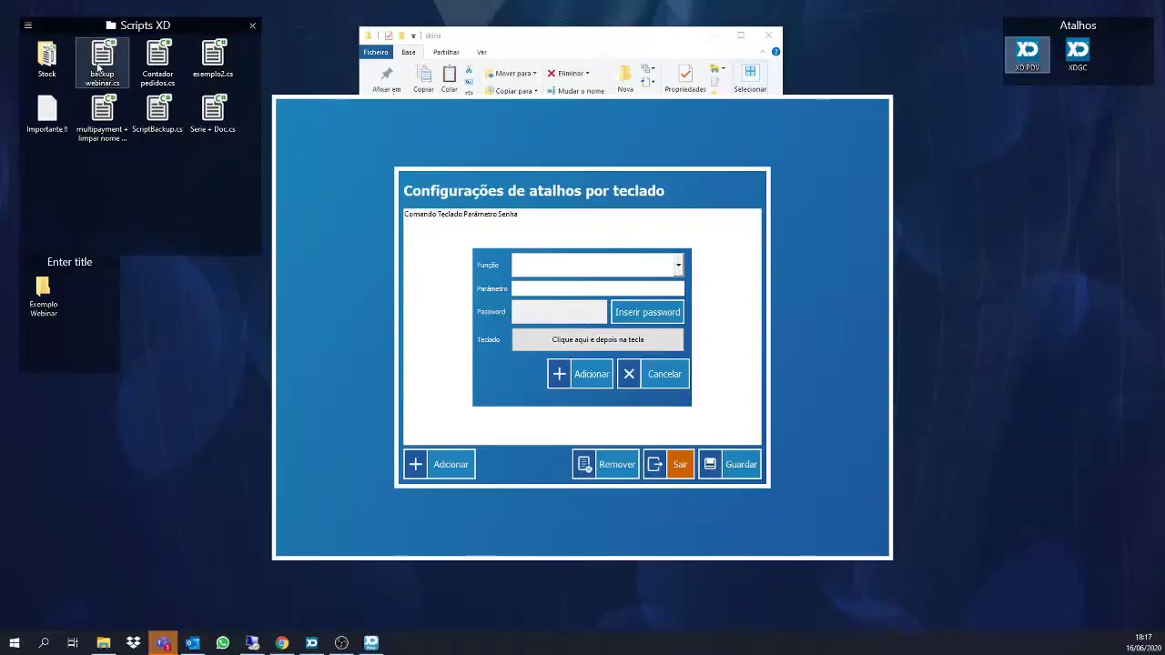
left_click(102, 62)
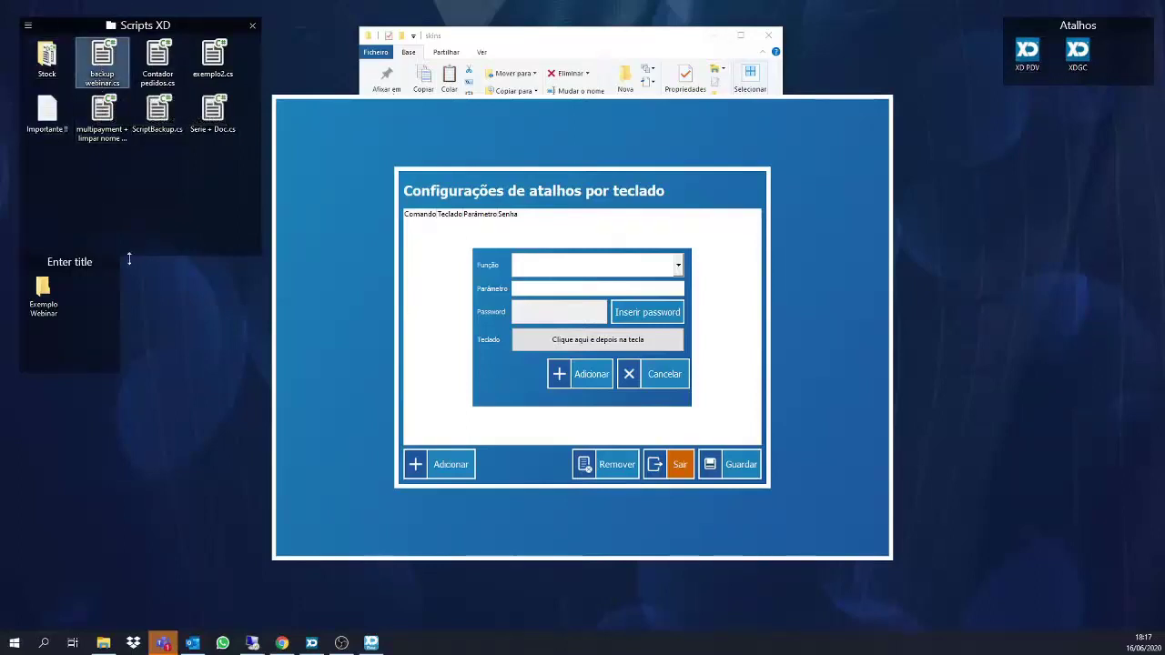
left_click_drag(152, 210, 152, 239)
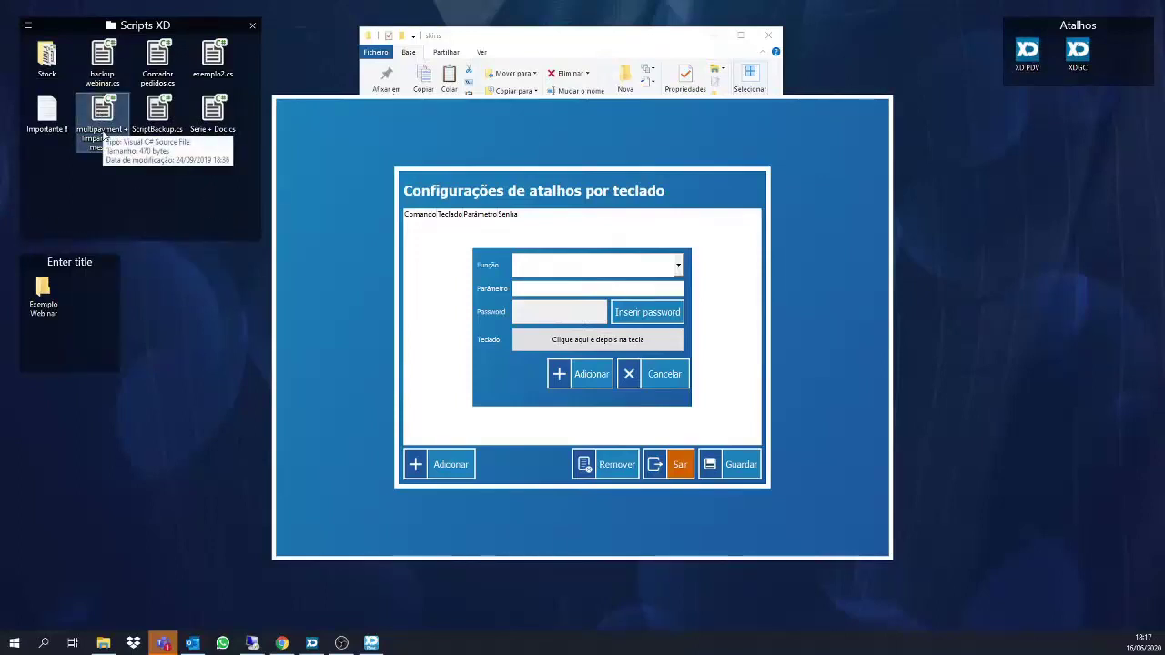
left_click(104, 136)
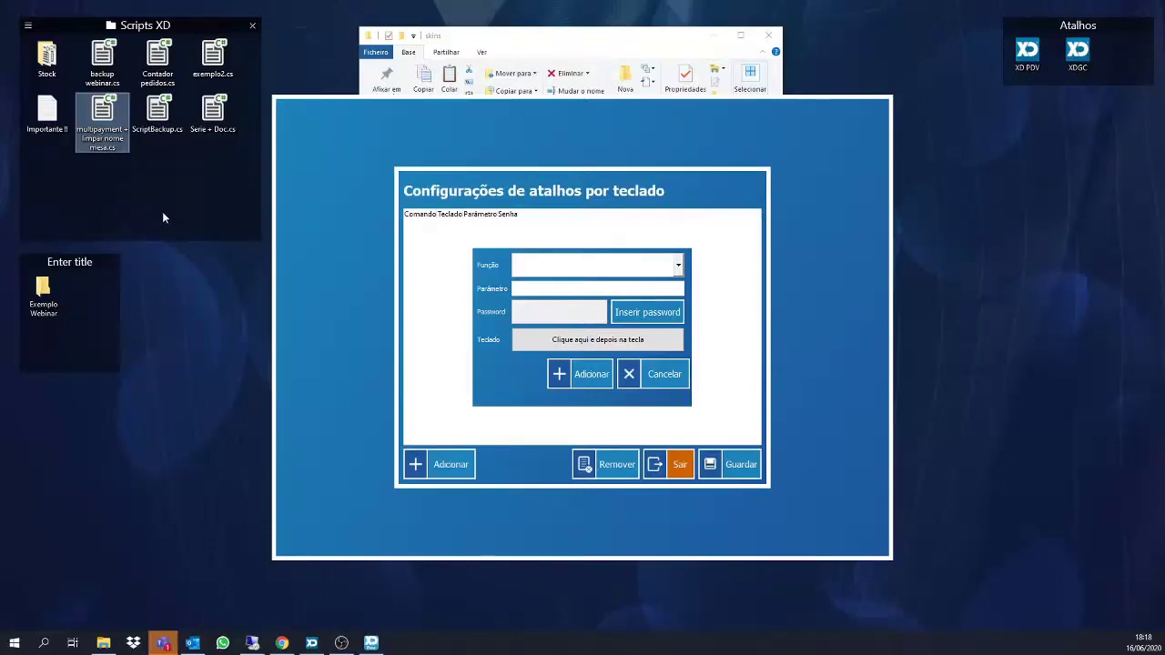
left_click(212, 109)
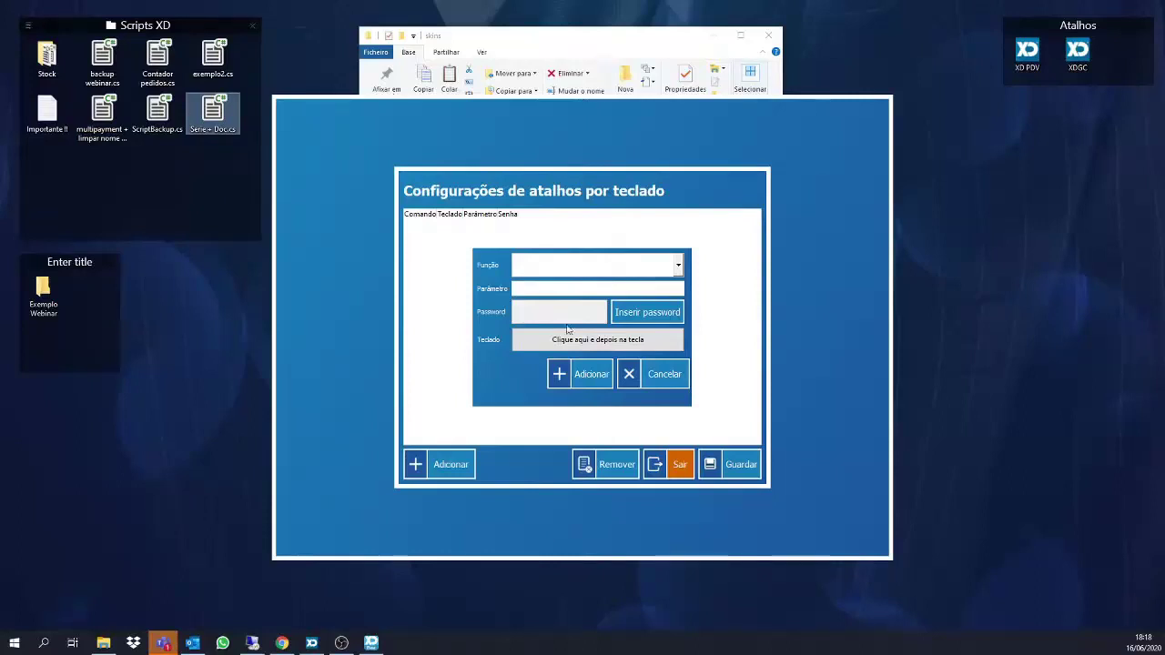
Set the new shortcut's function to SCRIPT, assign it to F1 and go to its parameter.
left_click(678, 265)
left_click_drag(685, 310, 656, 618)
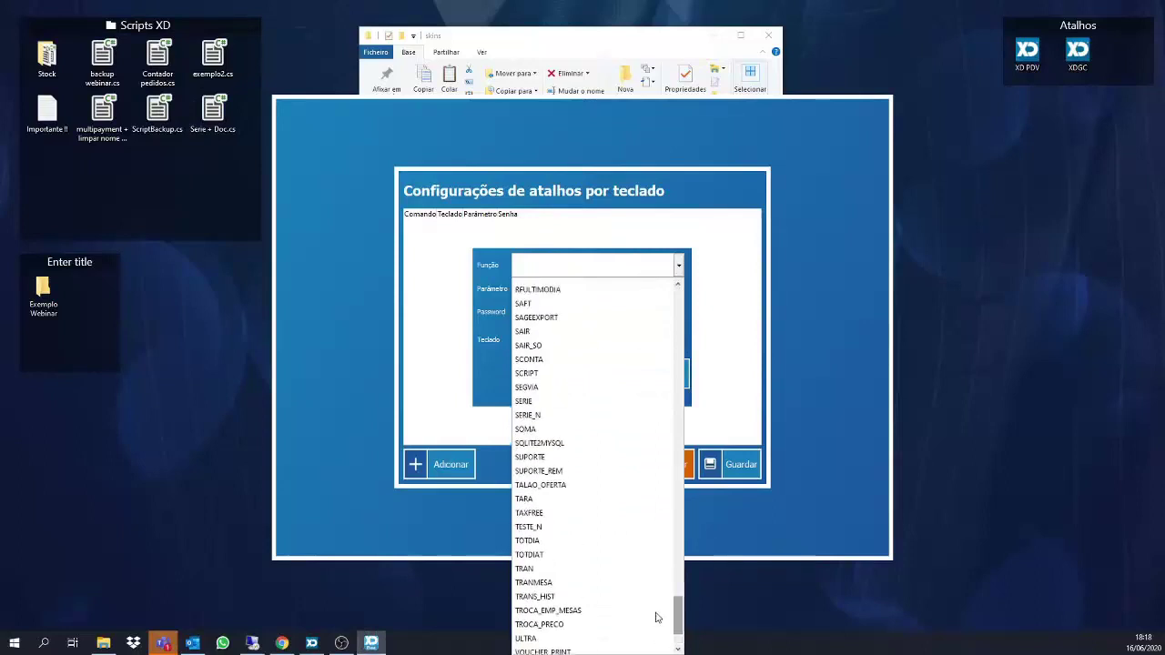
left_click(528, 373)
left_click(531, 340)
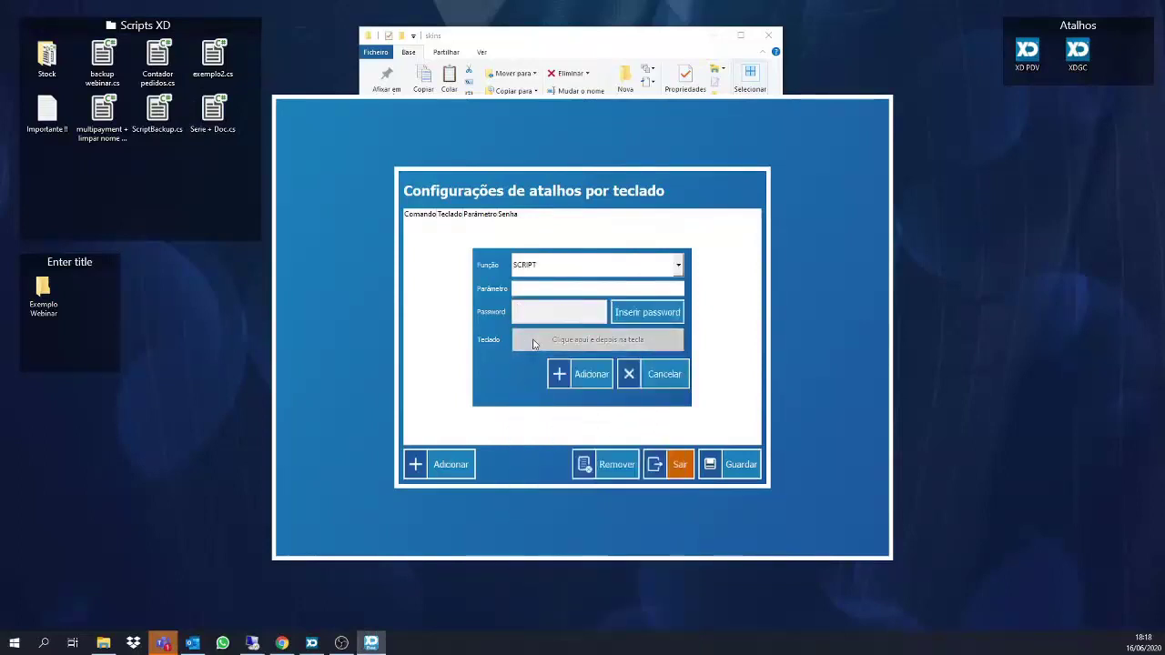
key("F1")
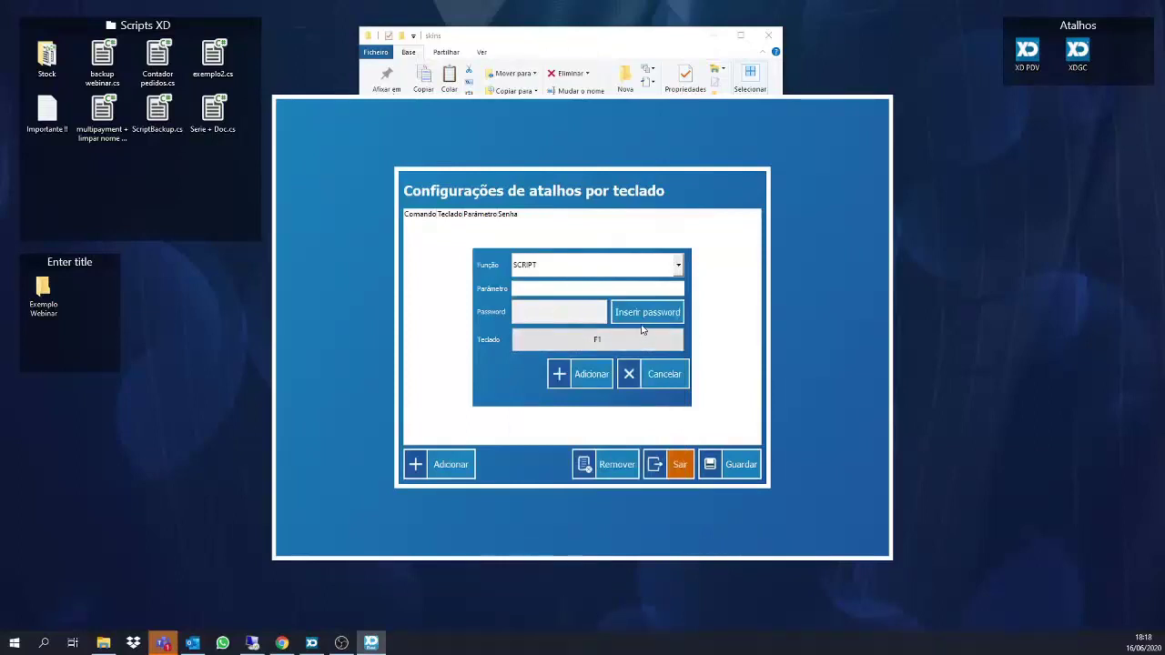
left_click(552, 288)
Widen the Enter title desktop group and move ScriptBackup.cs out of the Scripts XD group.
left_click_drag(119, 309, 271, 313)
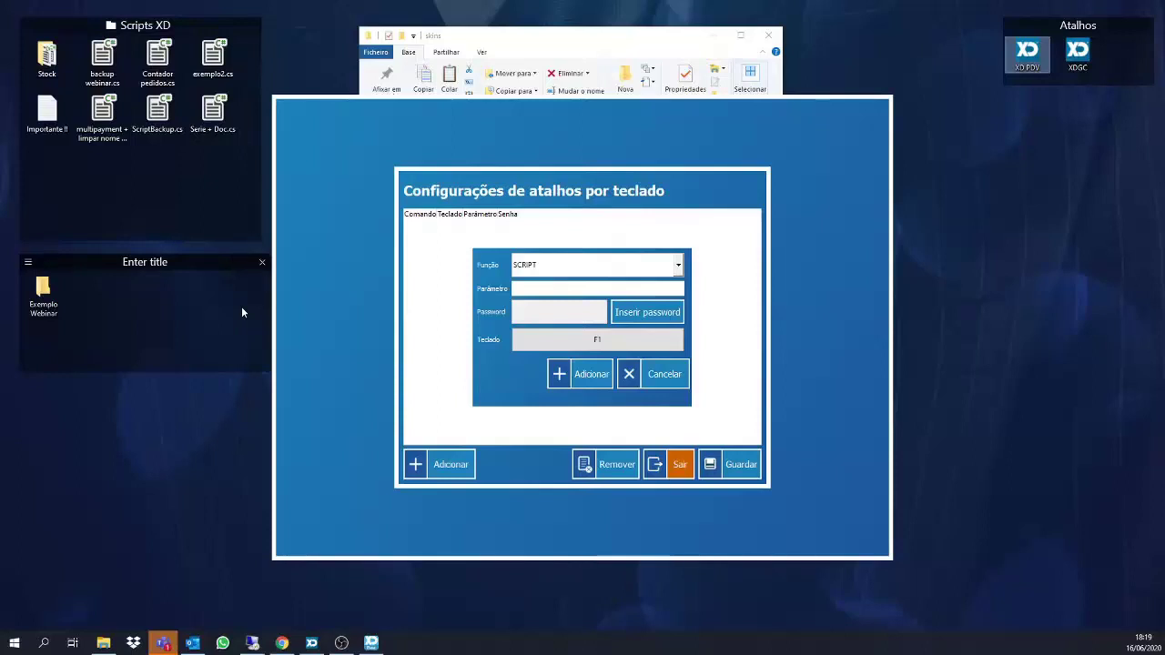
left_click(156, 117)
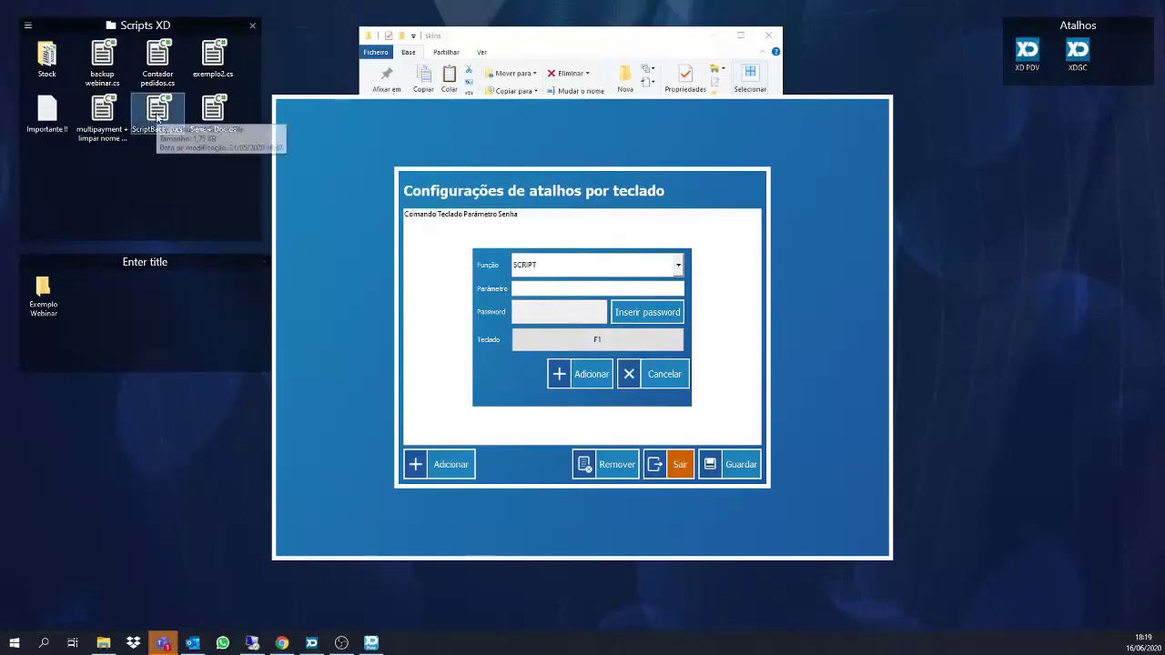
left_click(95, 297)
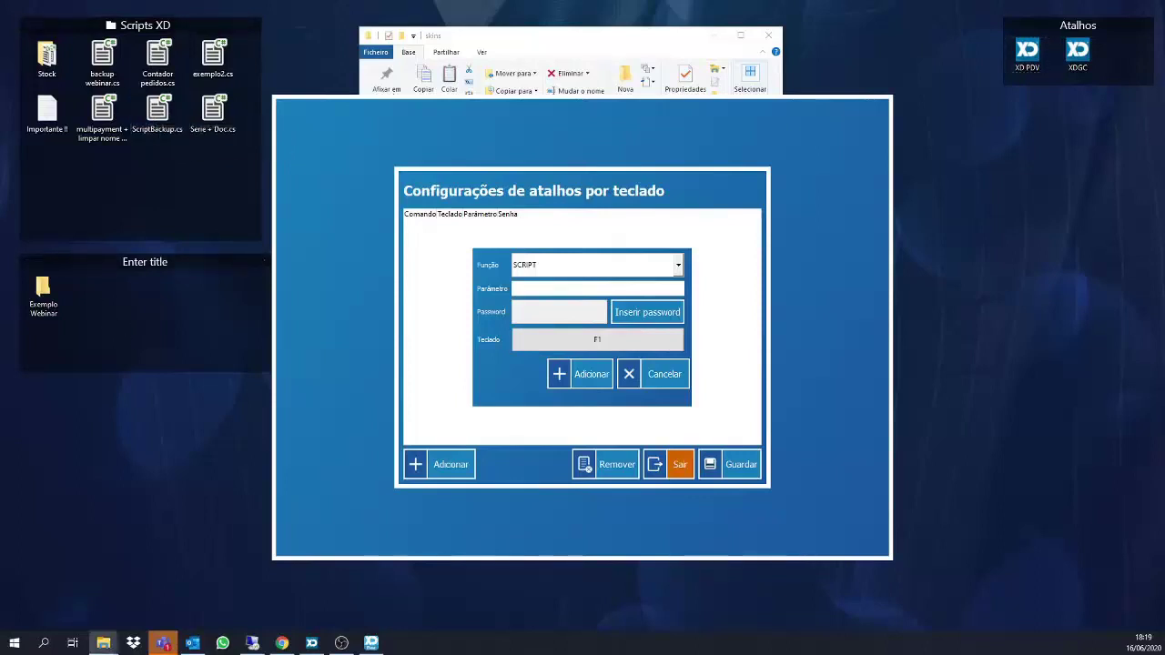
left_click(566, 288)
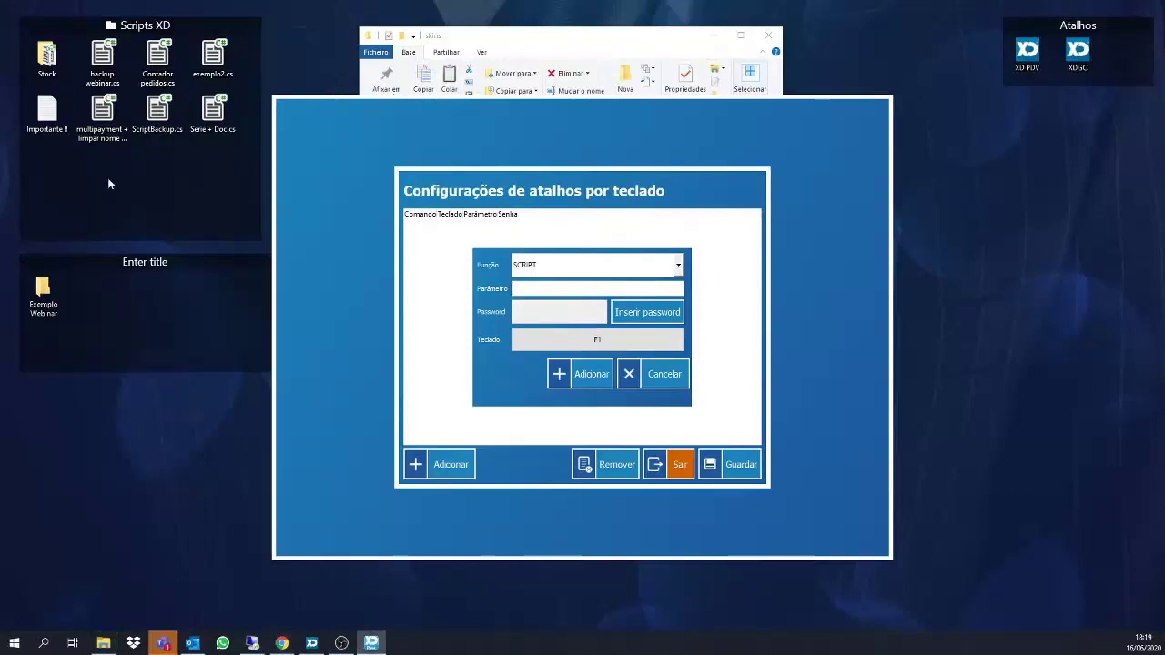
left_click_drag(159, 132, 105, 310)
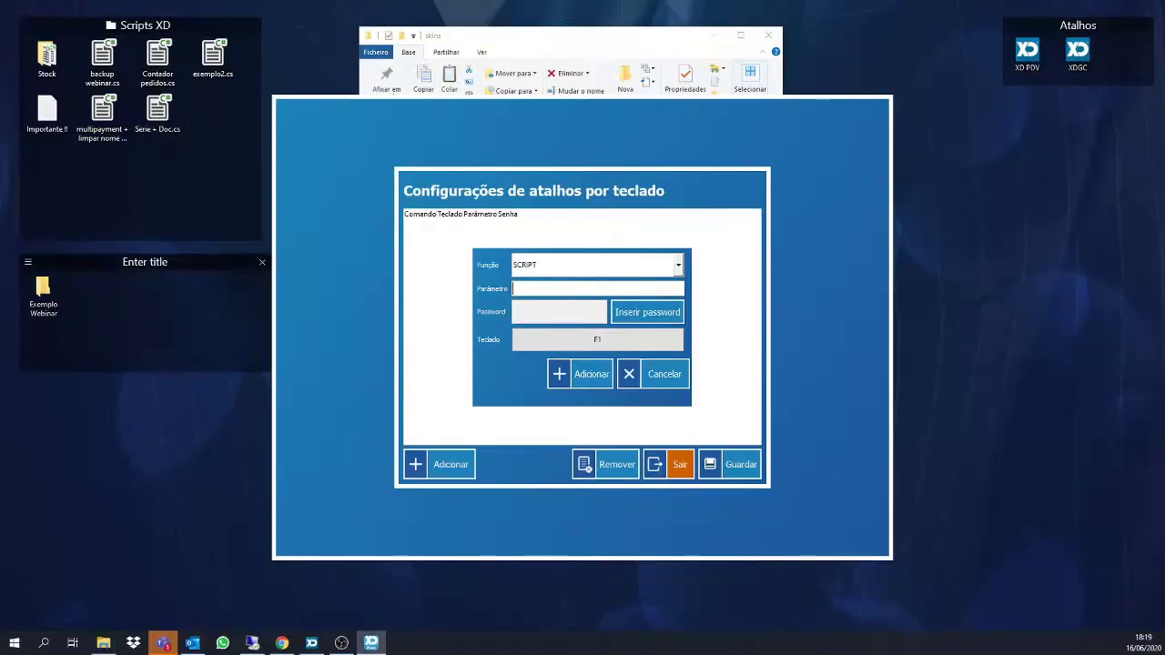
Remove the Enter title desktop group together with its files and show ScriptBackup.cs on the desktop.
left_click(218, 261)
left_click(263, 261)
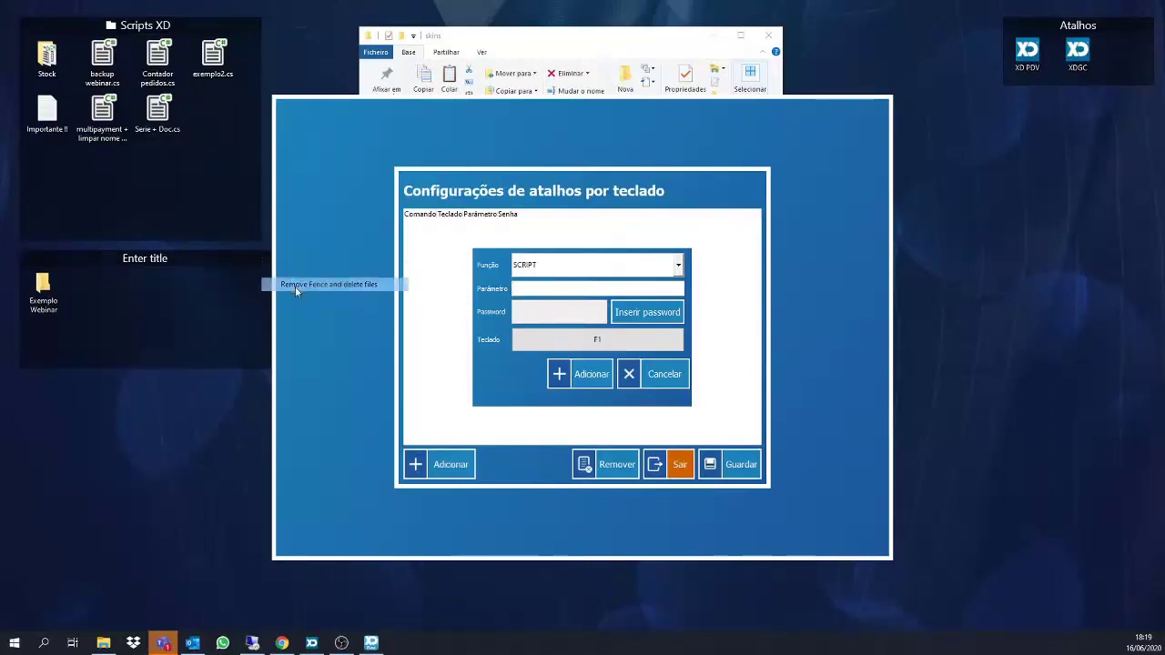
left_click(294, 284)
left_click(631, 366)
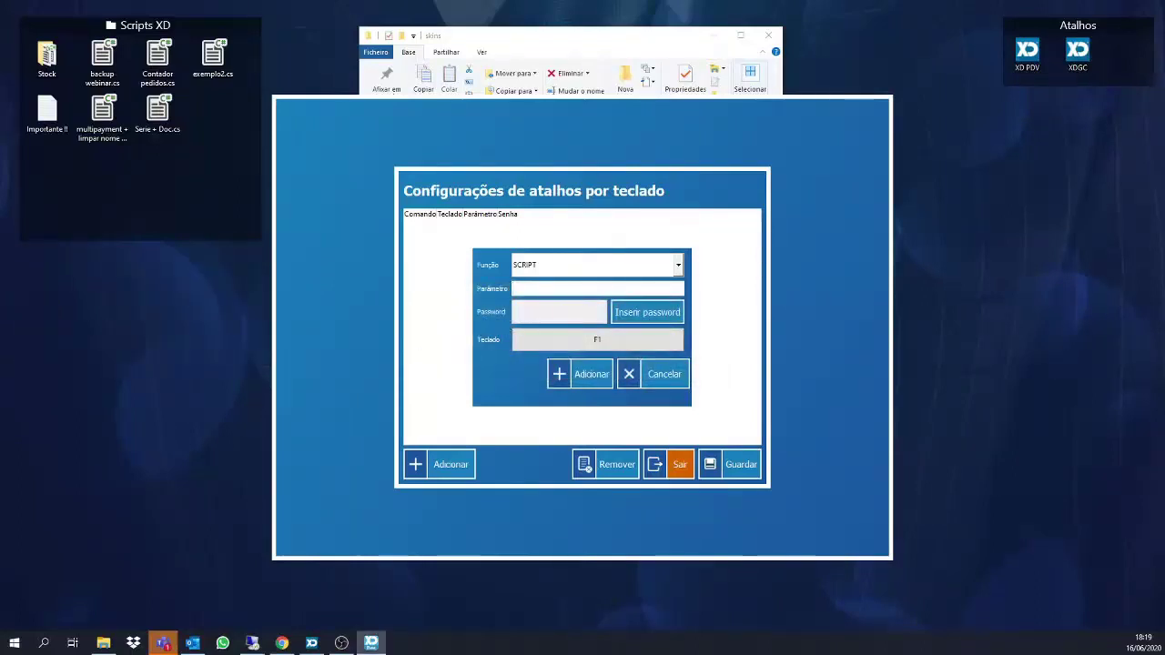
left_click_drag(0, 268, 111, 267)
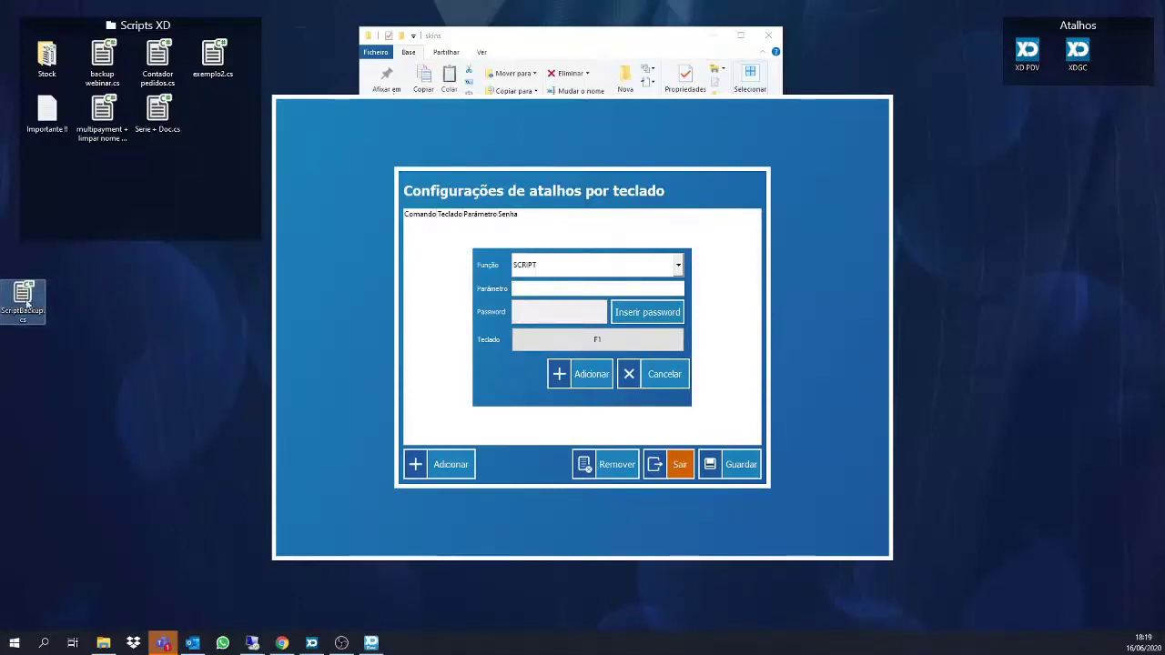
Open ScriptBackup.cs in Notepad++ and look over its code, highlighting the backupPath setting.
right_click(24, 301)
left_click(67, 335)
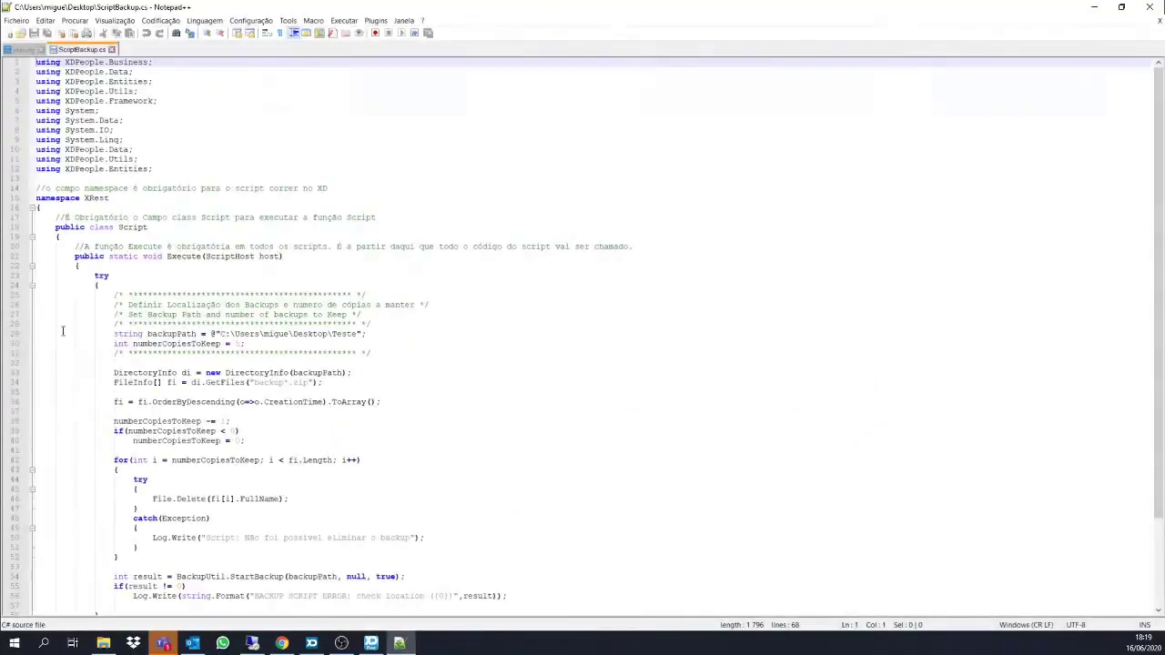
scroll(152, 325, "down", 2)
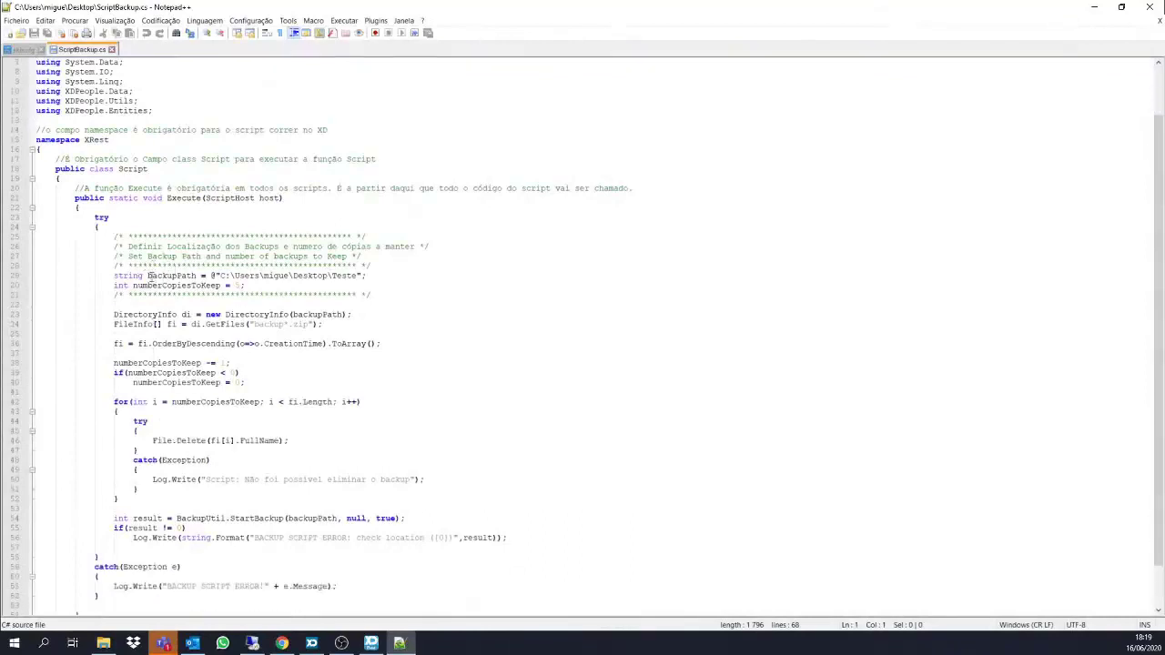
left_click_drag(152, 275, 180, 266)
left_click_drag(212, 275, 357, 280)
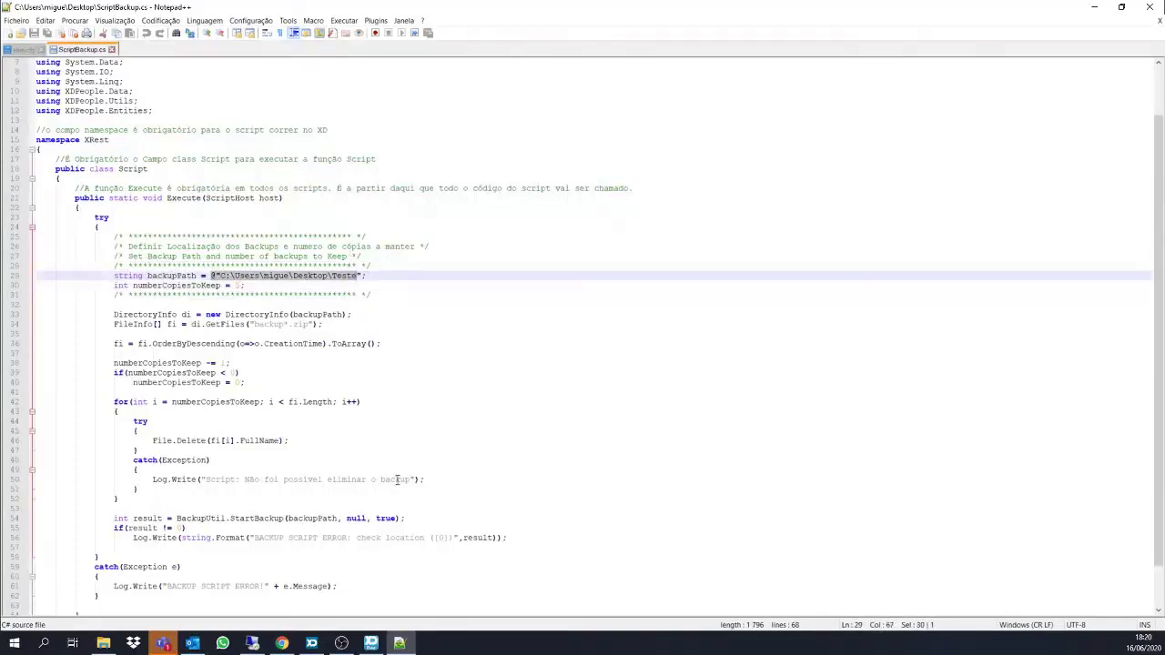
Minimise Notepad++, switch back to XD Rest, cancel the new keyboard shortcut and leave the shortcut configuration.
key("alt+Tab")
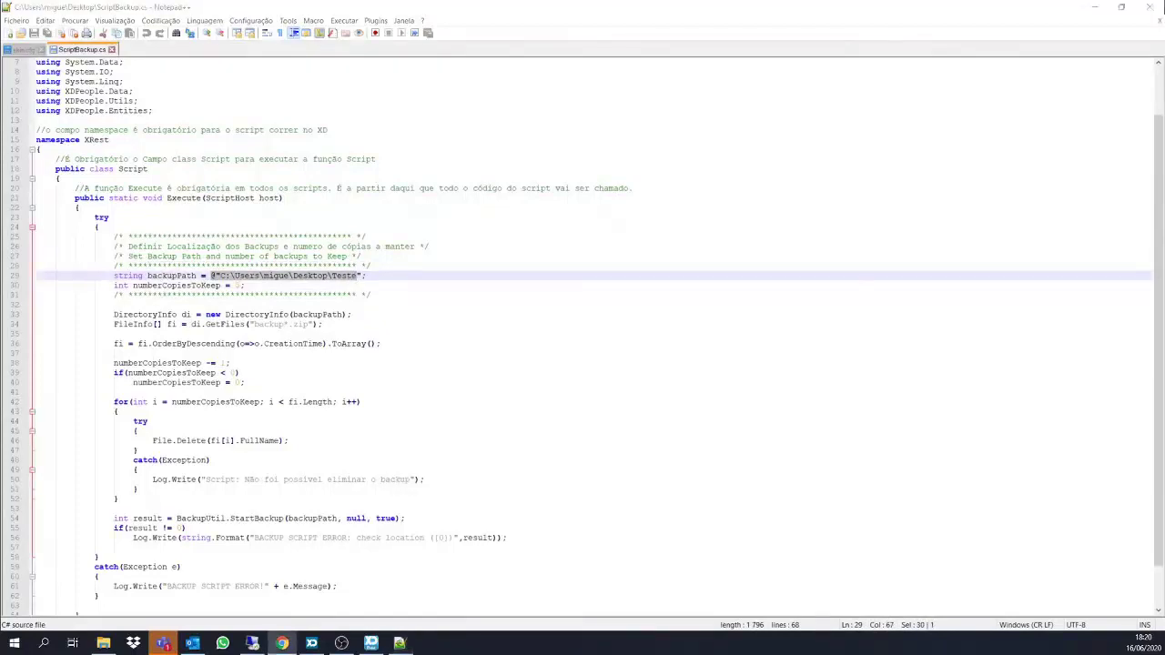
left_click(370, 644)
left_click(1094, 8)
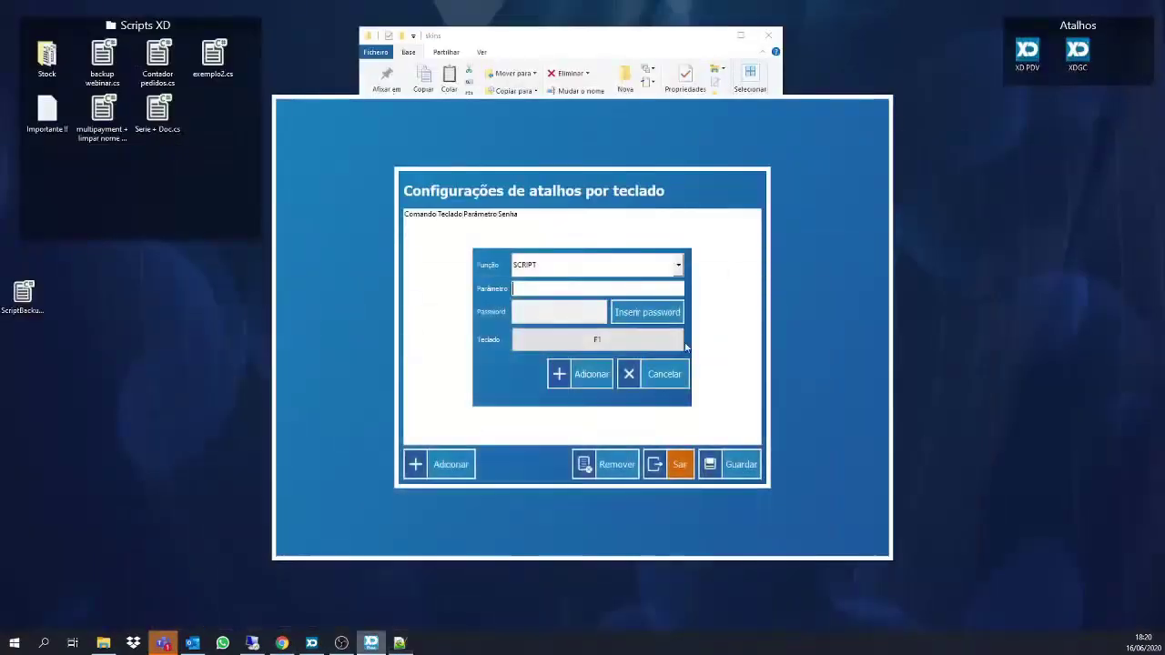
left_click(630, 374)
left_click(668, 462)
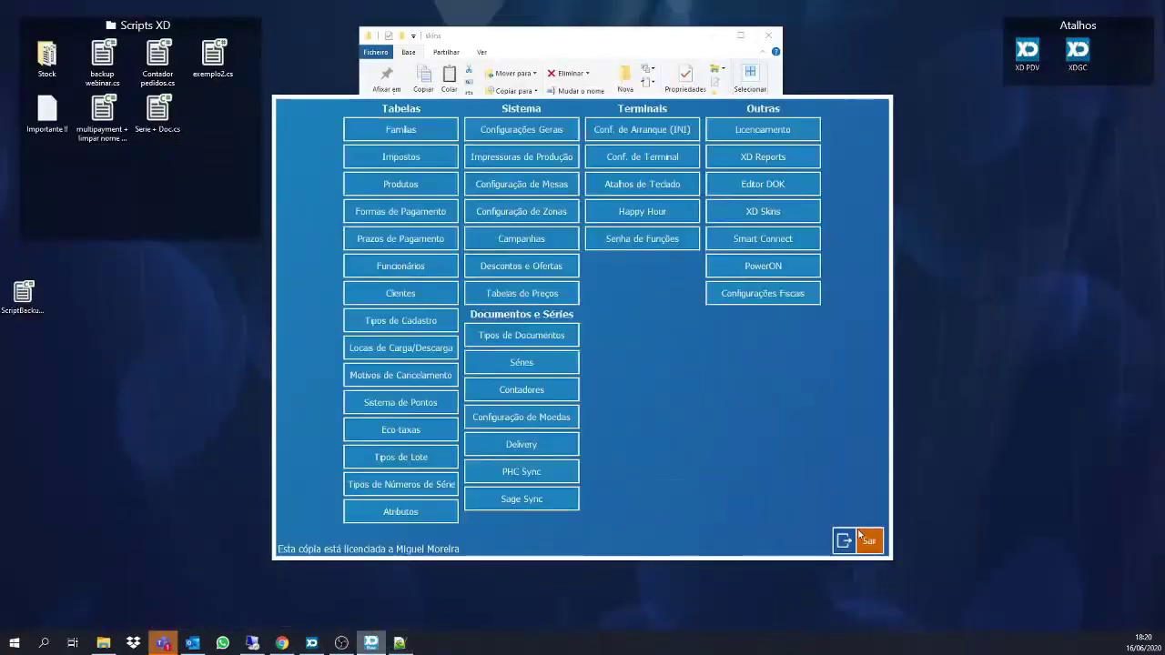
Look over the terminal configuration's backup interval in days and its Dropbox backup options, leaving without saving.
left_click(632, 164)
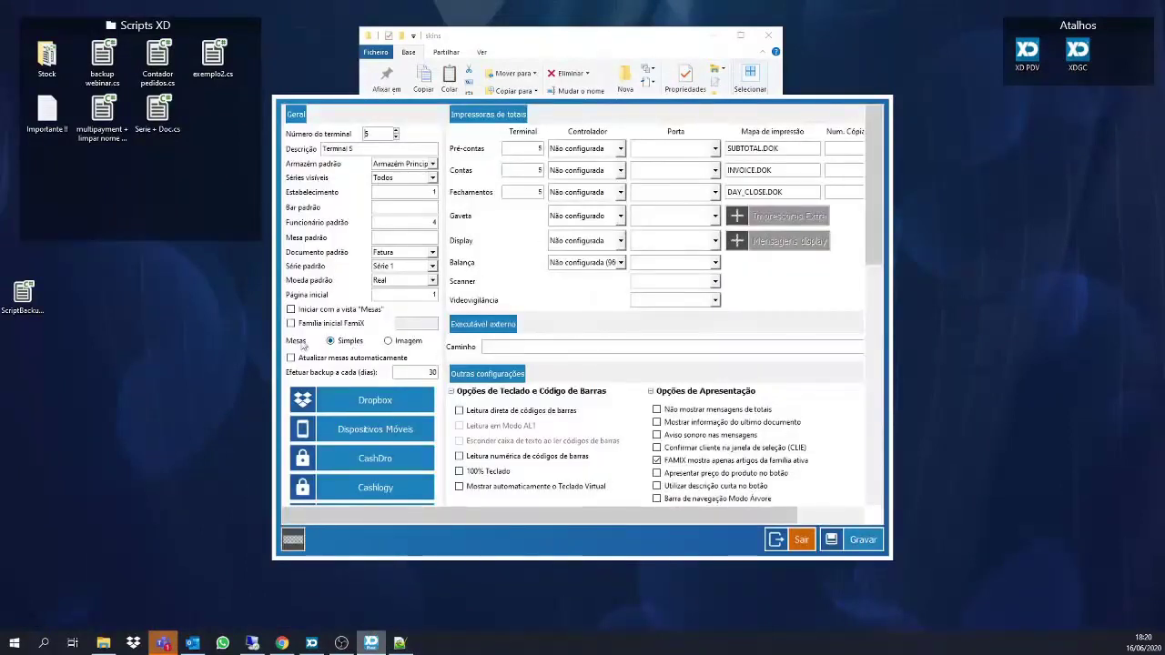
double_click(406, 371)
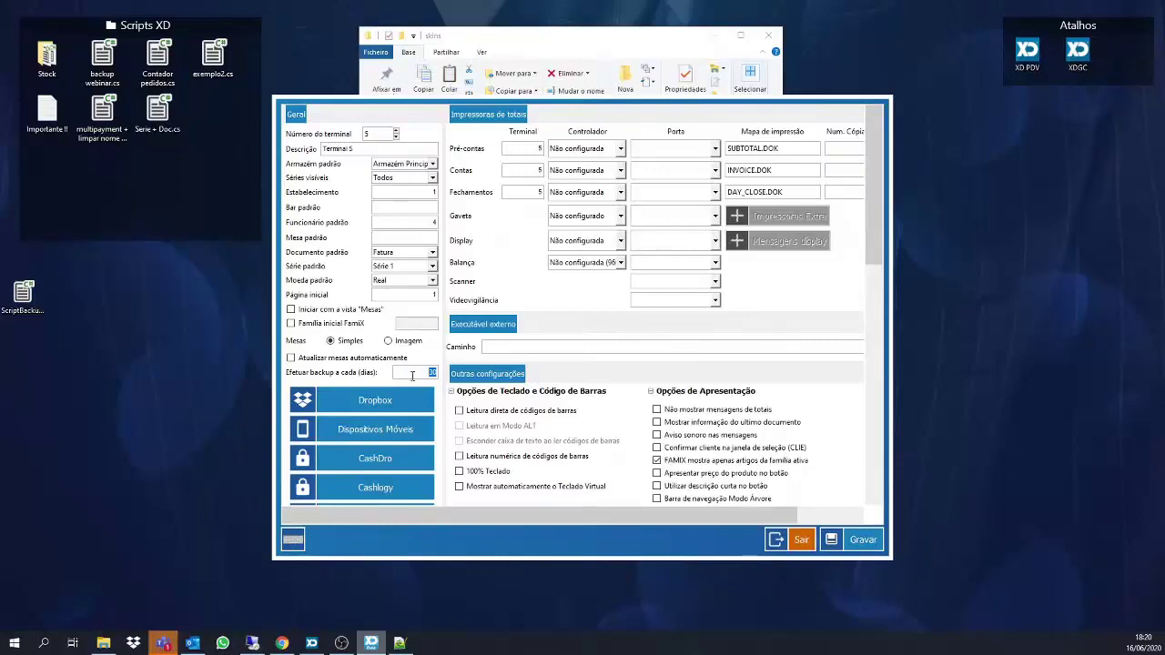
scroll(414, 369, "down", 2)
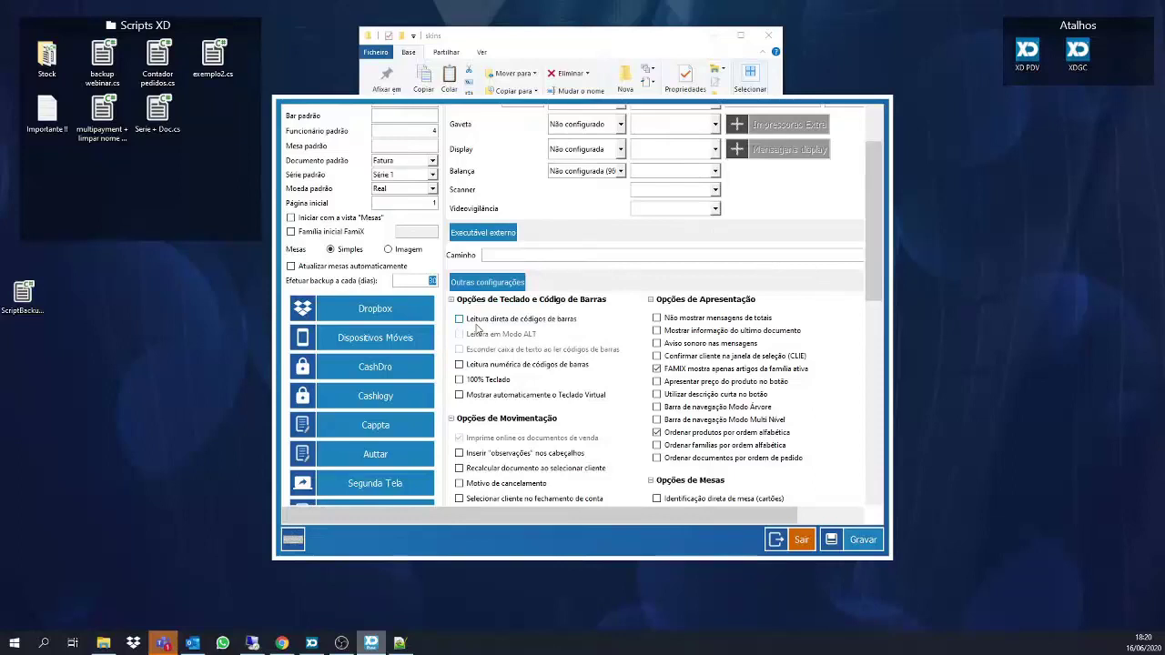
left_click(393, 311)
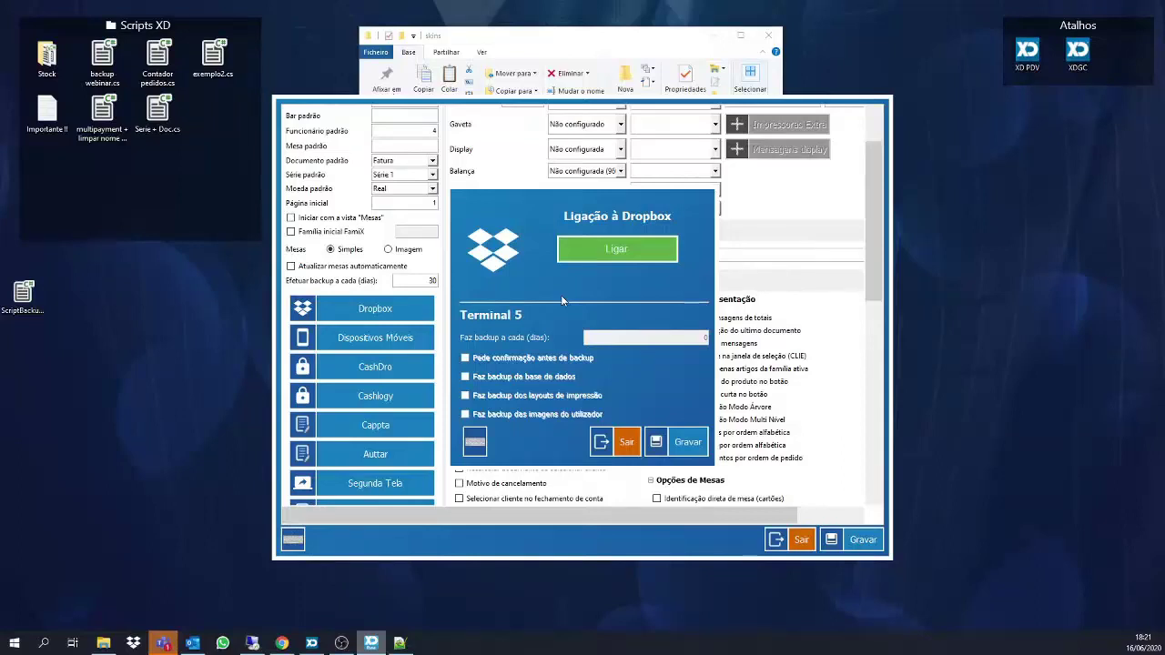
left_click(622, 441)
left_click(799, 540)
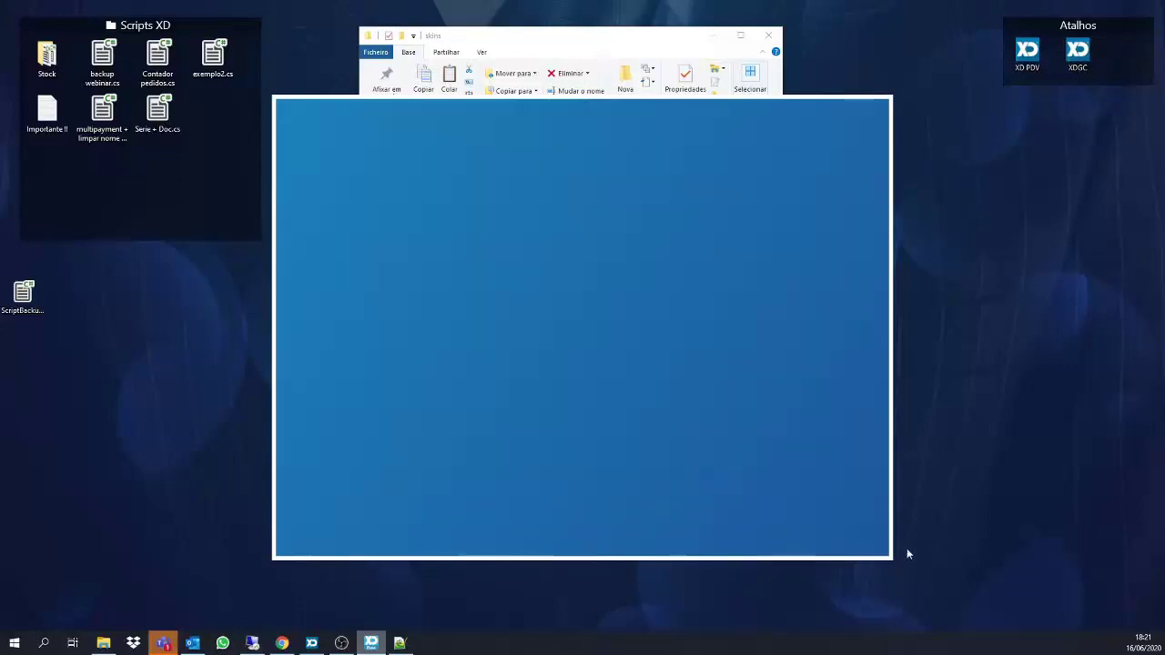
Examine the Cópia de Segurança button's settings in the page configuration, cancel them and return to the main page.
left_click(879, 543)
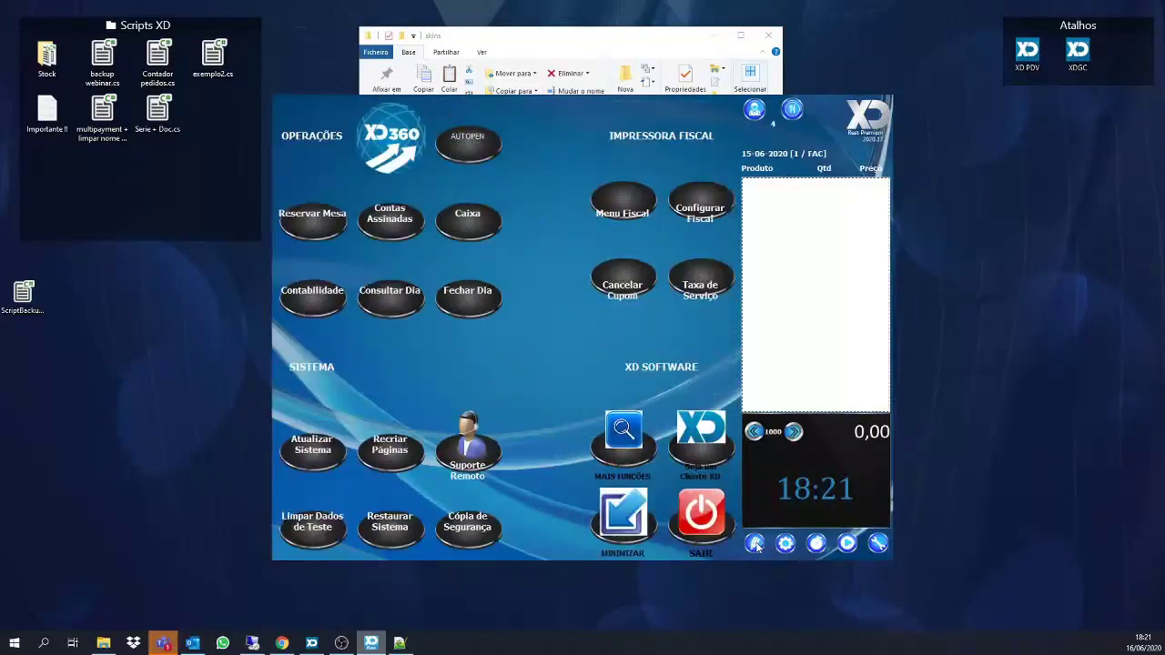
left_click(754, 544)
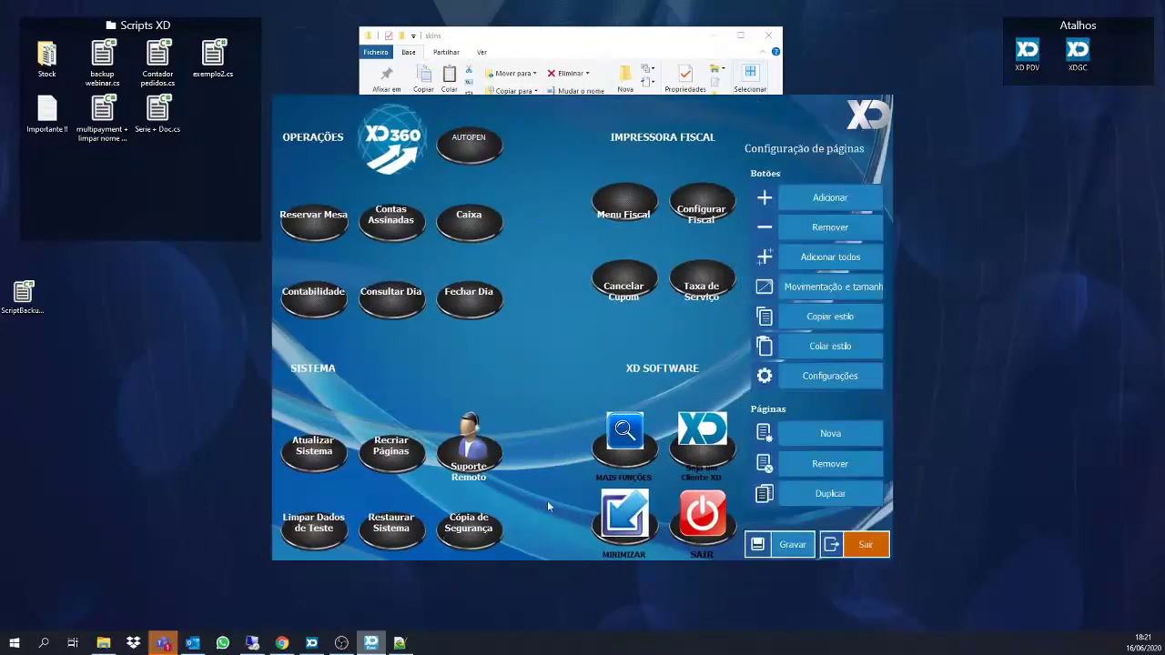
left_click(484, 532)
left_click(830, 375)
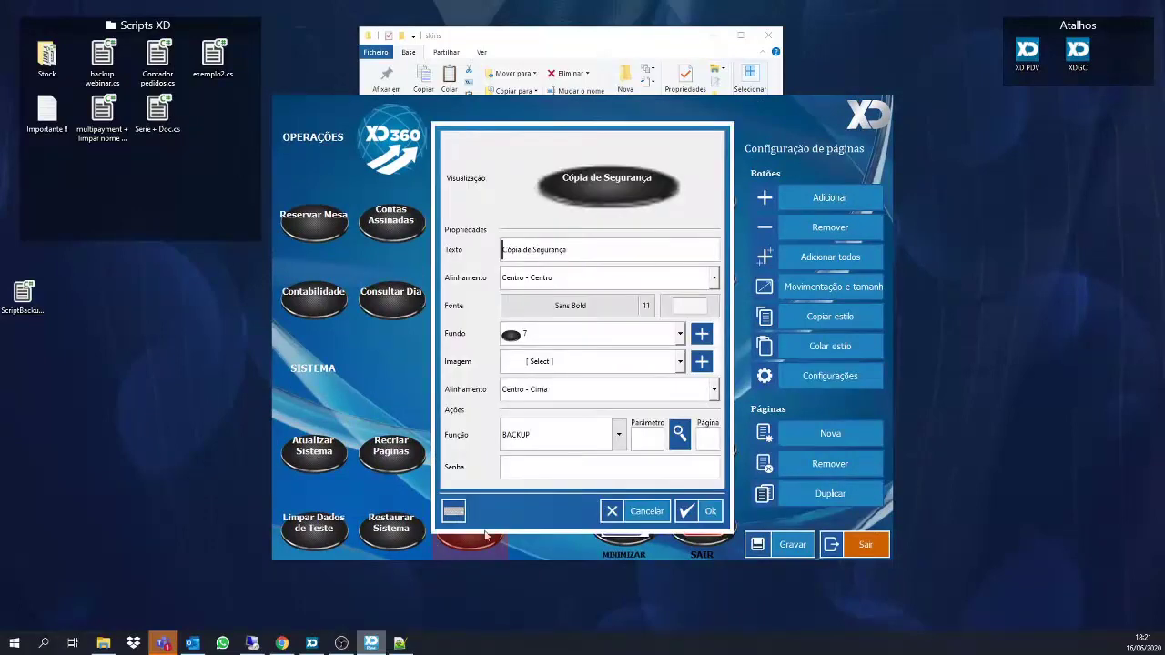
left_click(637, 512)
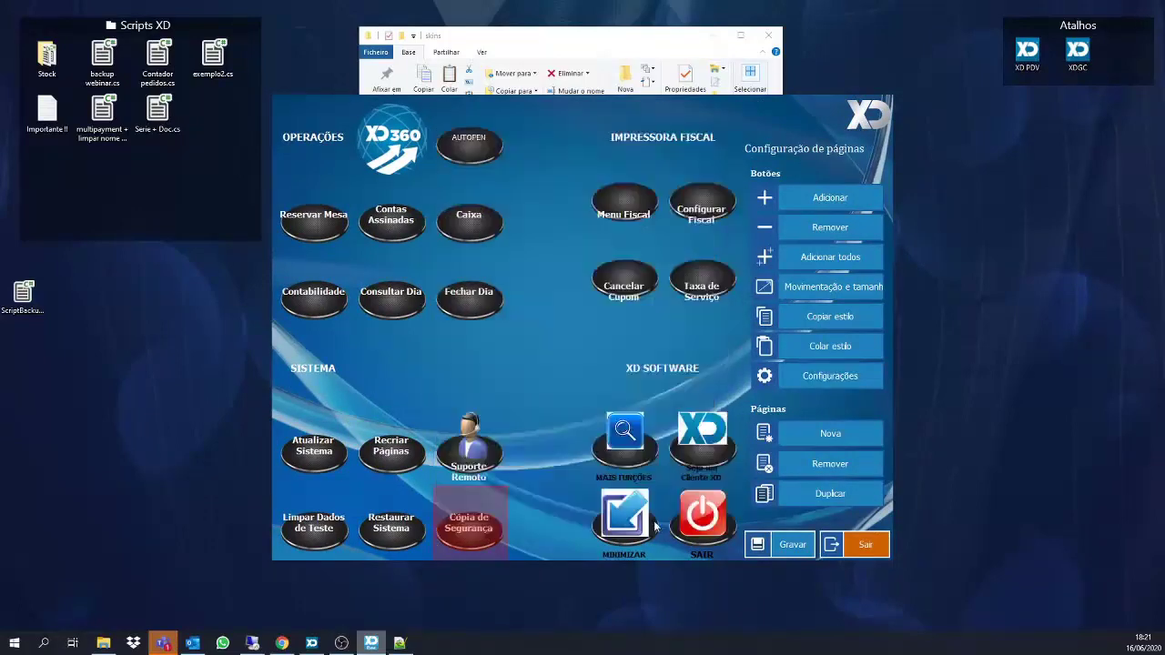
left_click(792, 546)
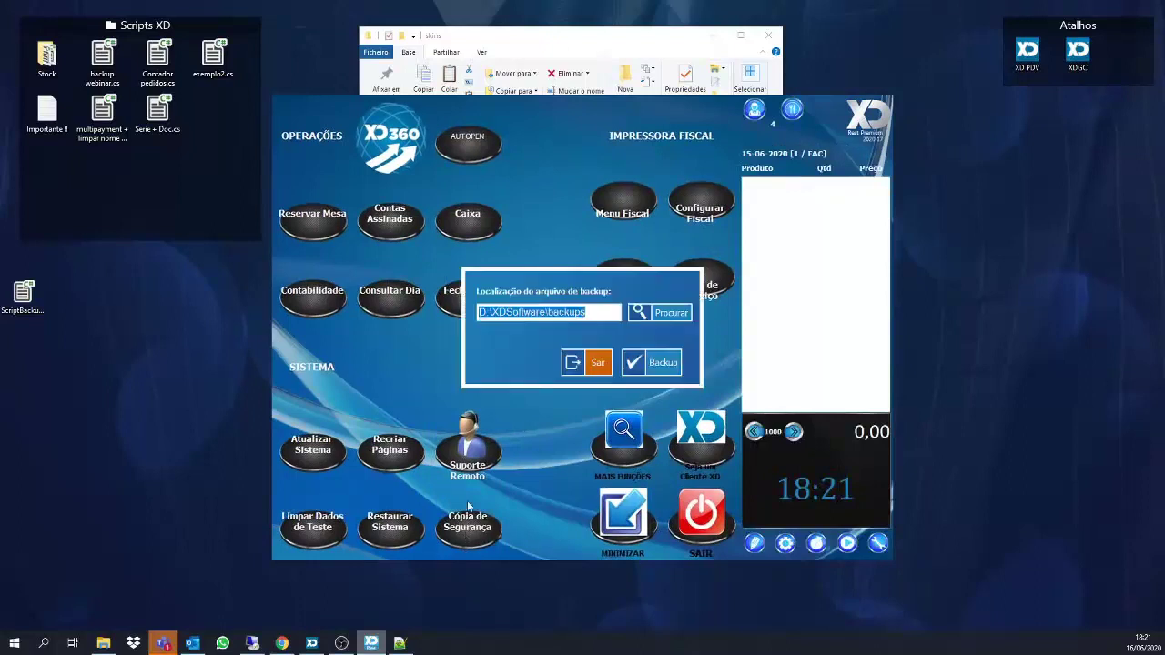
View the Cópia de Segurança backup dialog, leave it without backing up and open the system settings.
left_click(467, 537)
left_click(587, 371)
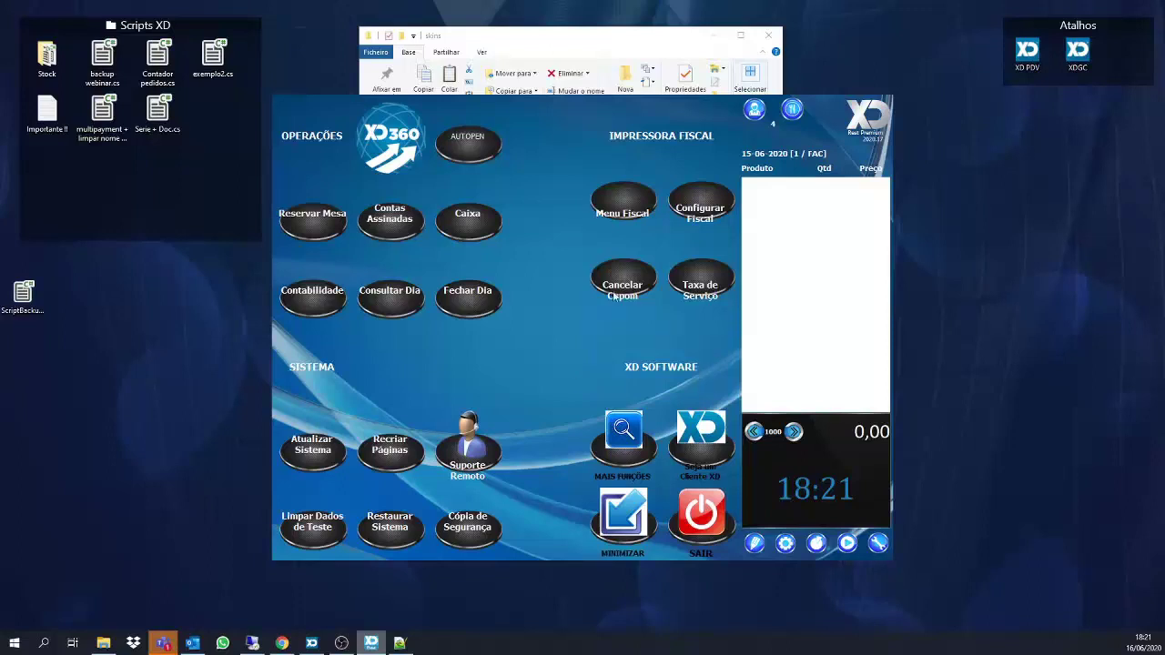
left_click(792, 545)
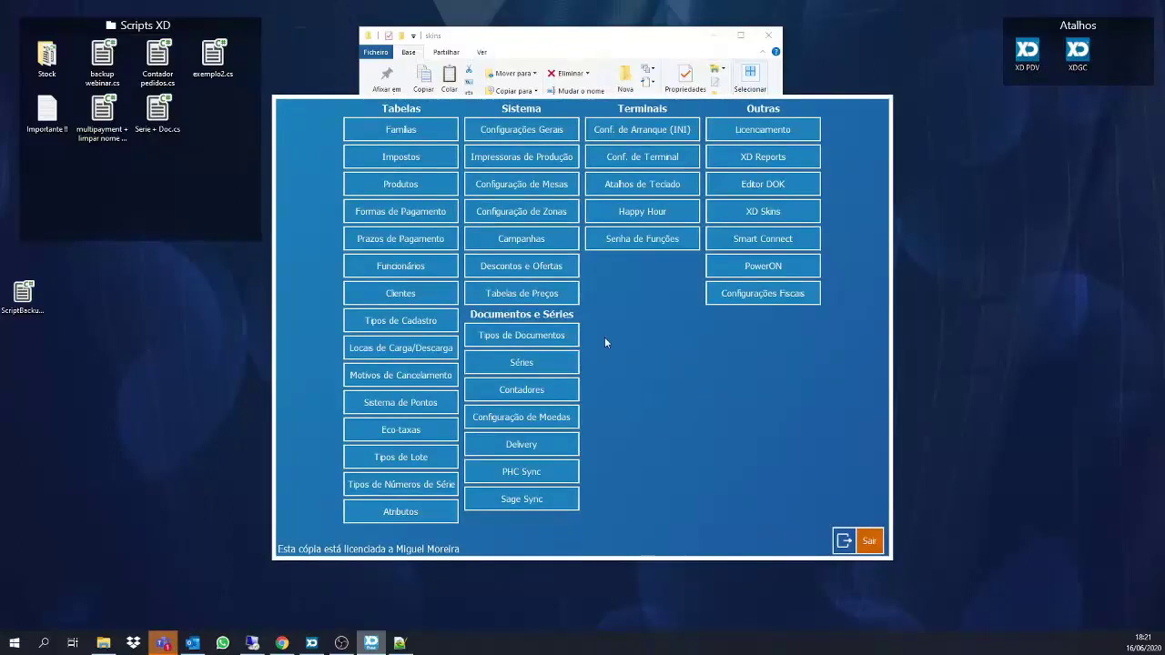
Create a new desktop folder named Exemplo.
right_click(89, 309)
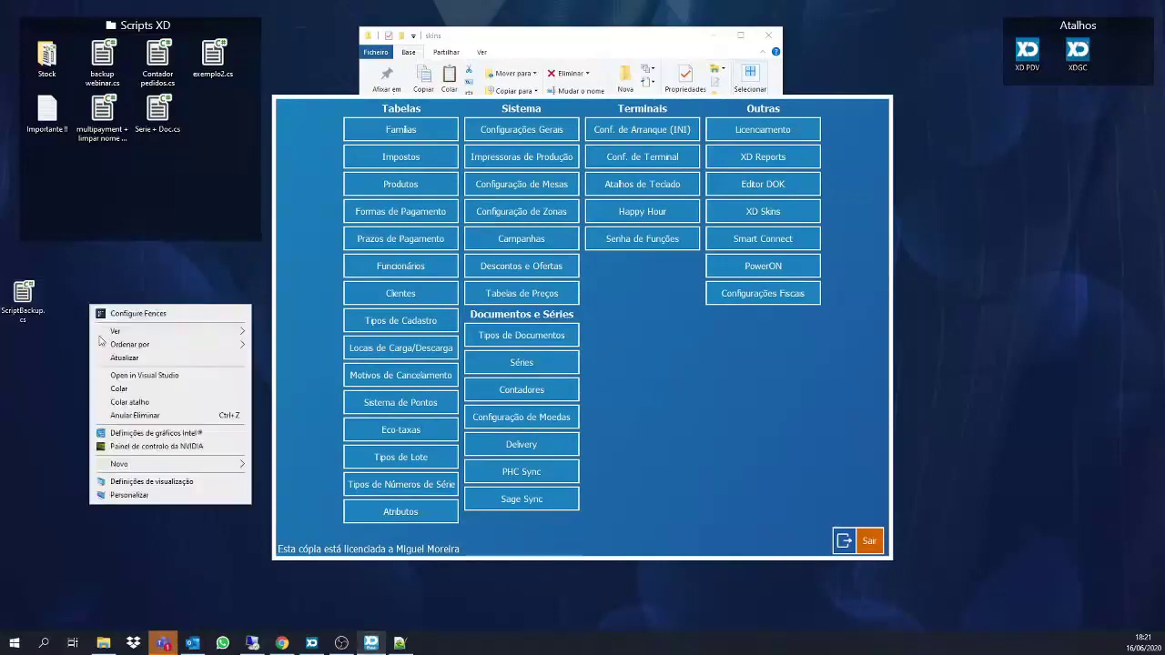
mouse_move(129, 465)
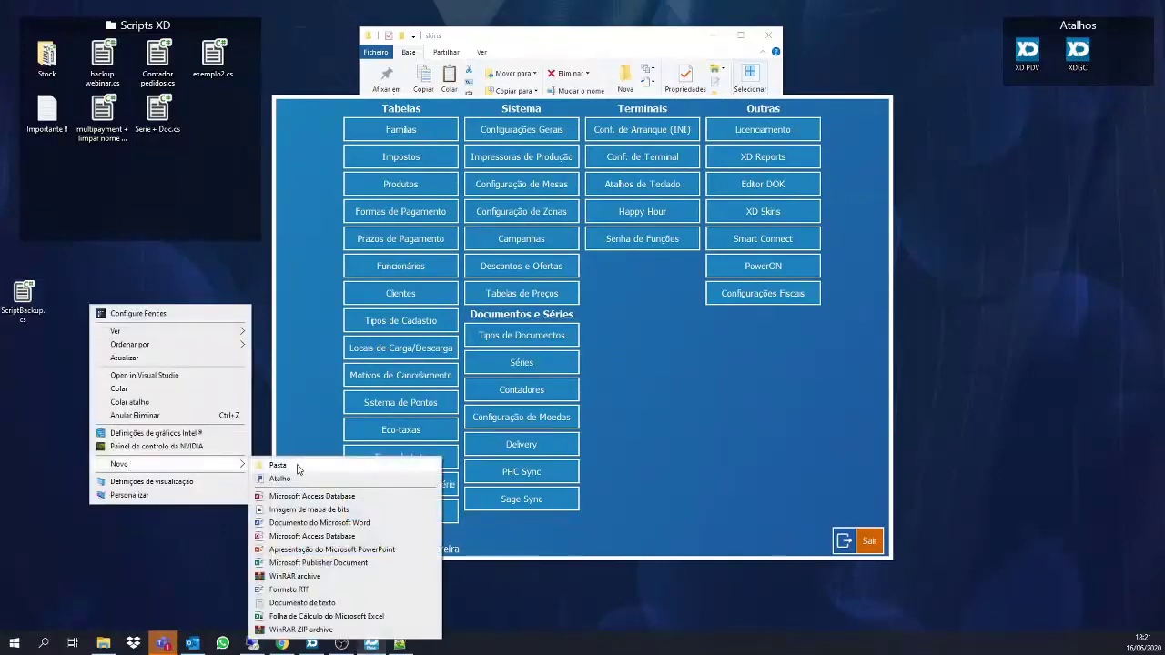
left_click(296, 464)
type("Exemplo1")
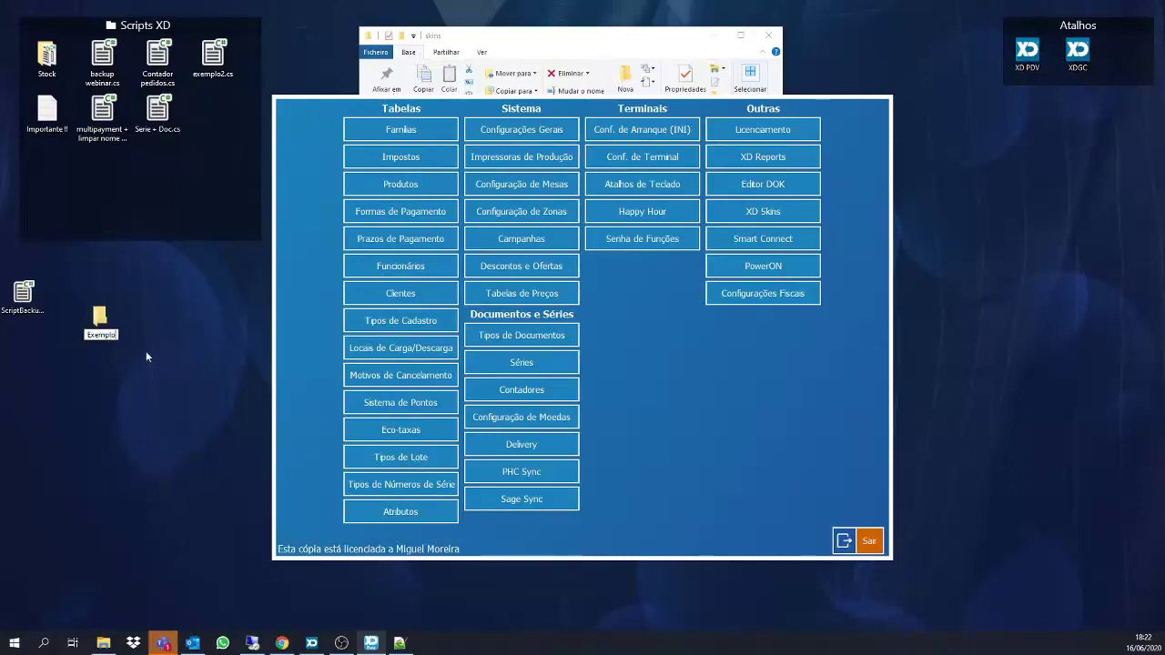
key("Return")
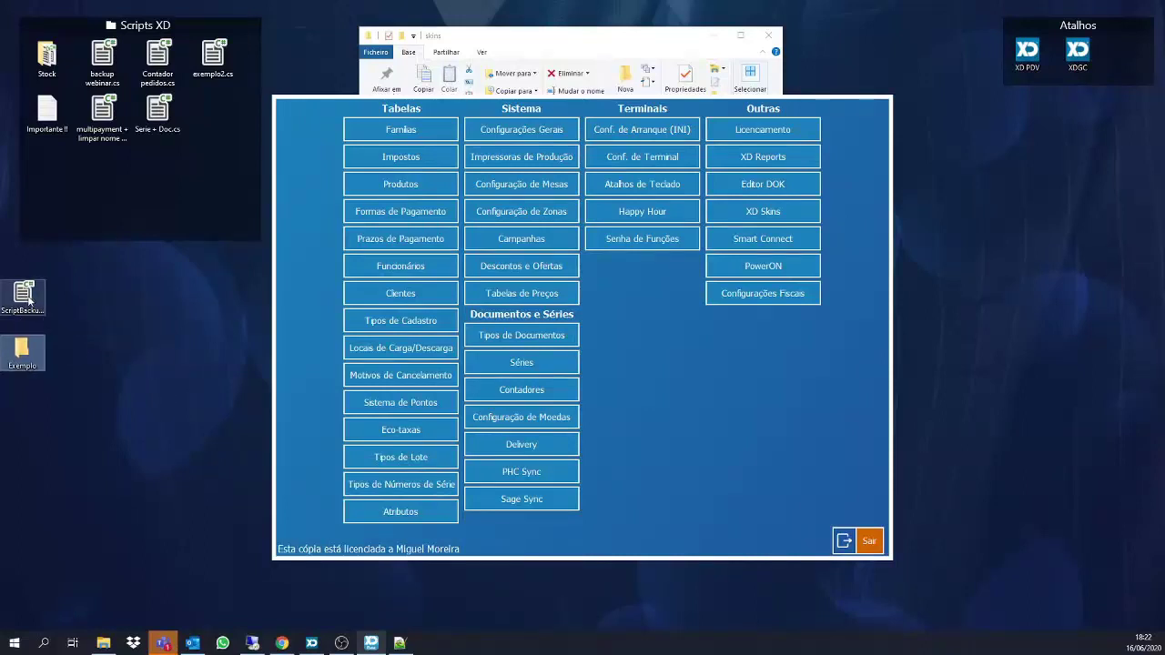
Open the Exemplo folder, copy its full path and move its window aside to uncover the settings.
right_click(25, 293)
left_click(20, 359)
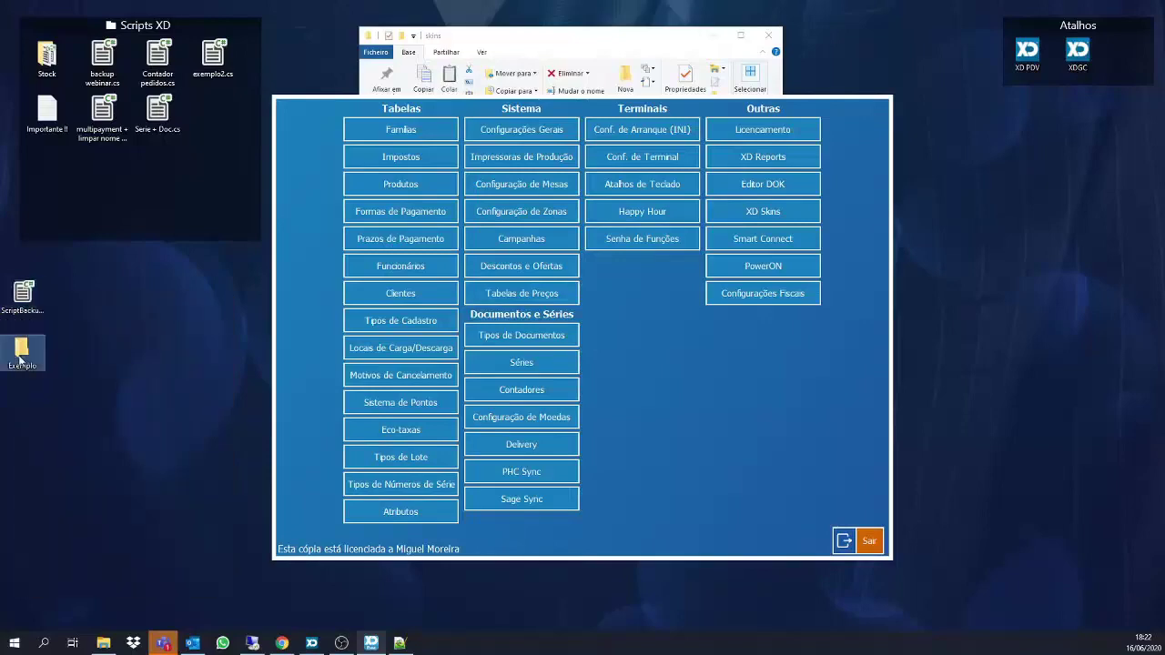
left_click(141, 344)
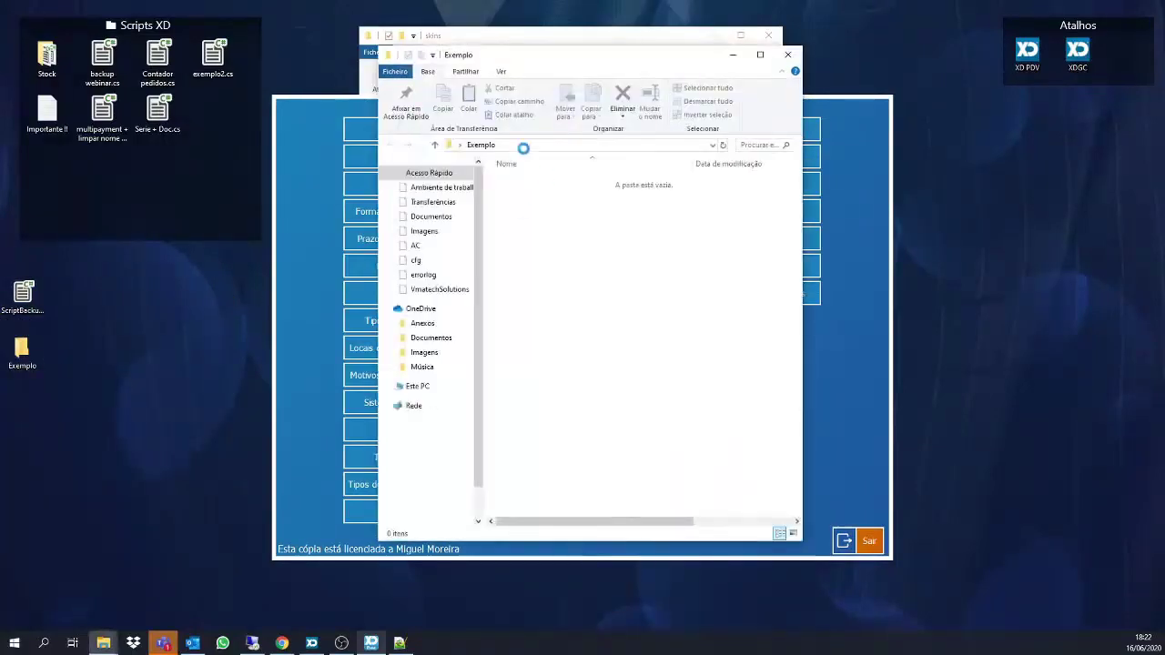
left_click(556, 146)
key("ctrl+c")
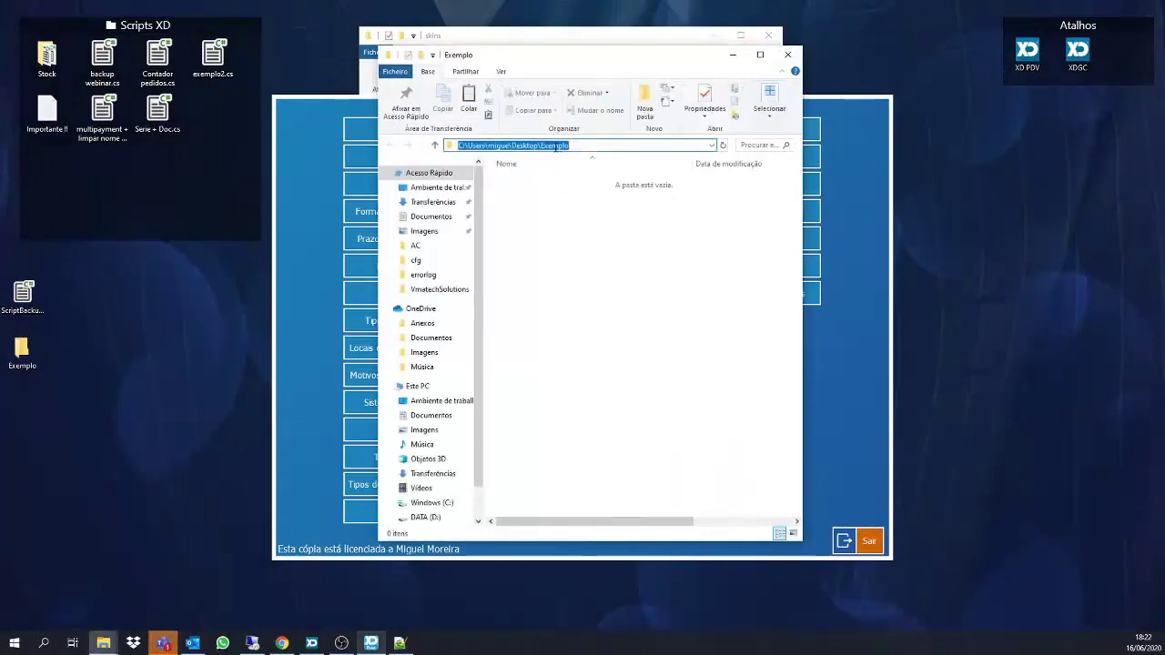
left_click(679, 241)
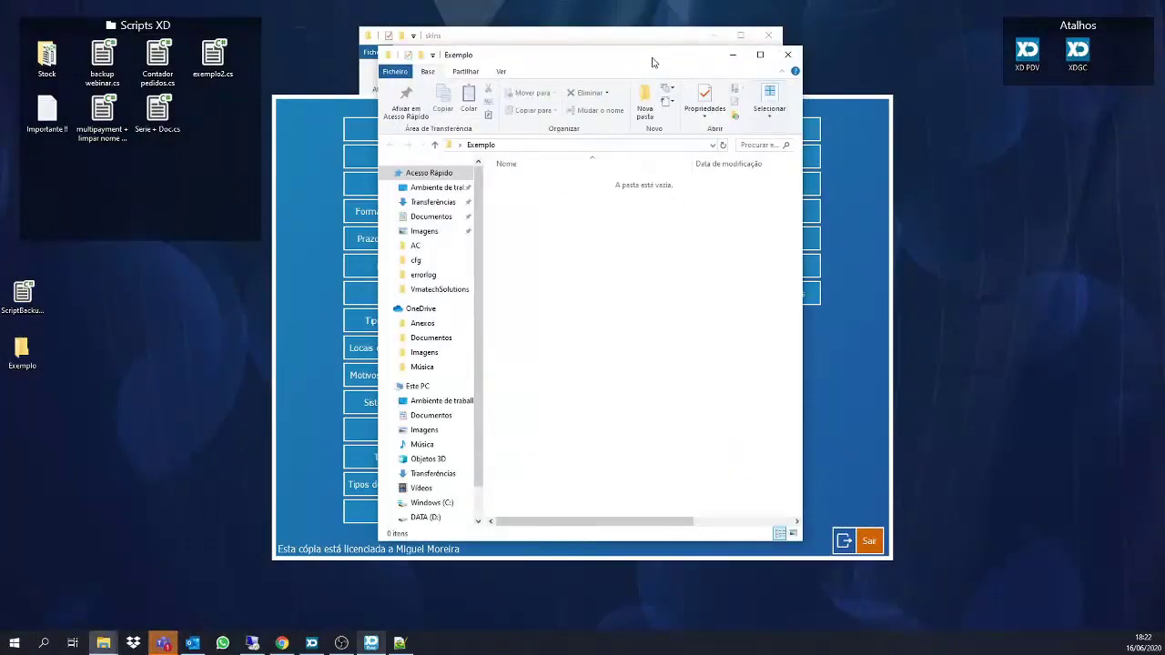
left_click_drag(651, 57, 1010, 119)
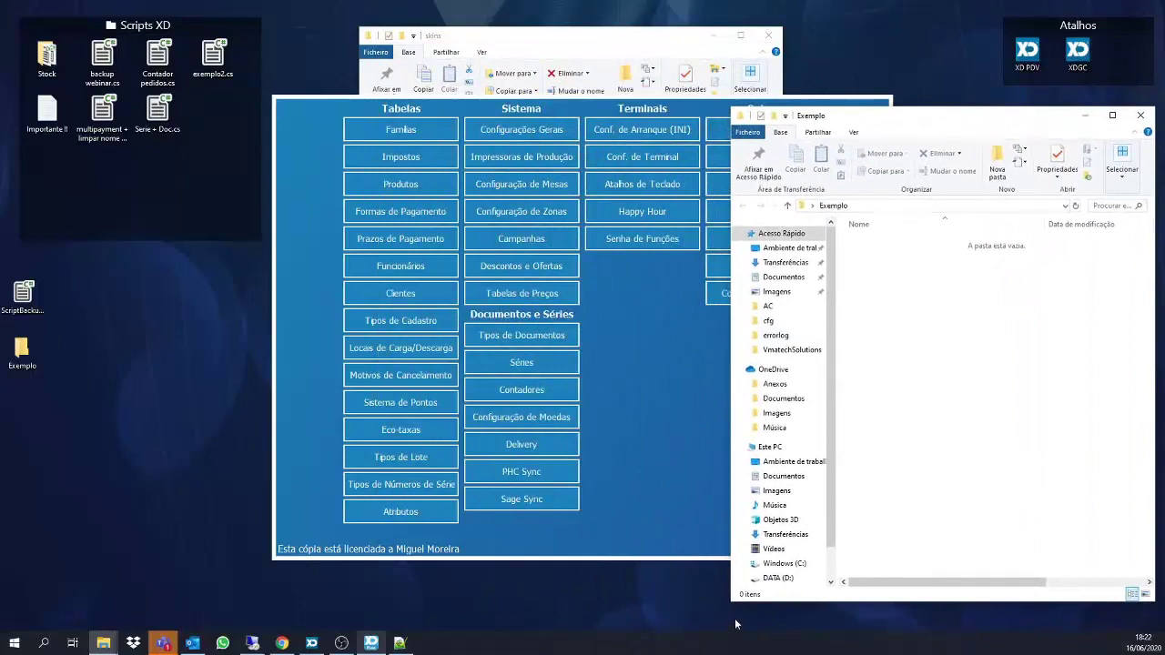
Narrow the Exemplo folder window and shrink its navigation pane so the system settings are uncovered.
left_click_drag(730, 600, 921, 598)
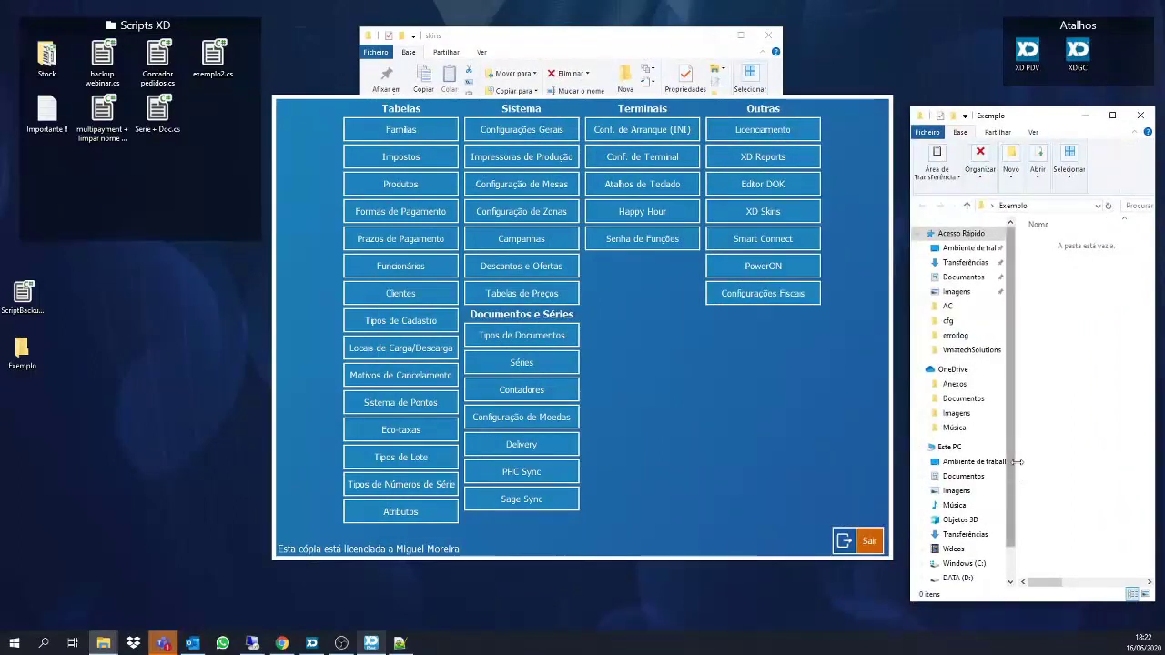
left_click_drag(1013, 461, 928, 461)
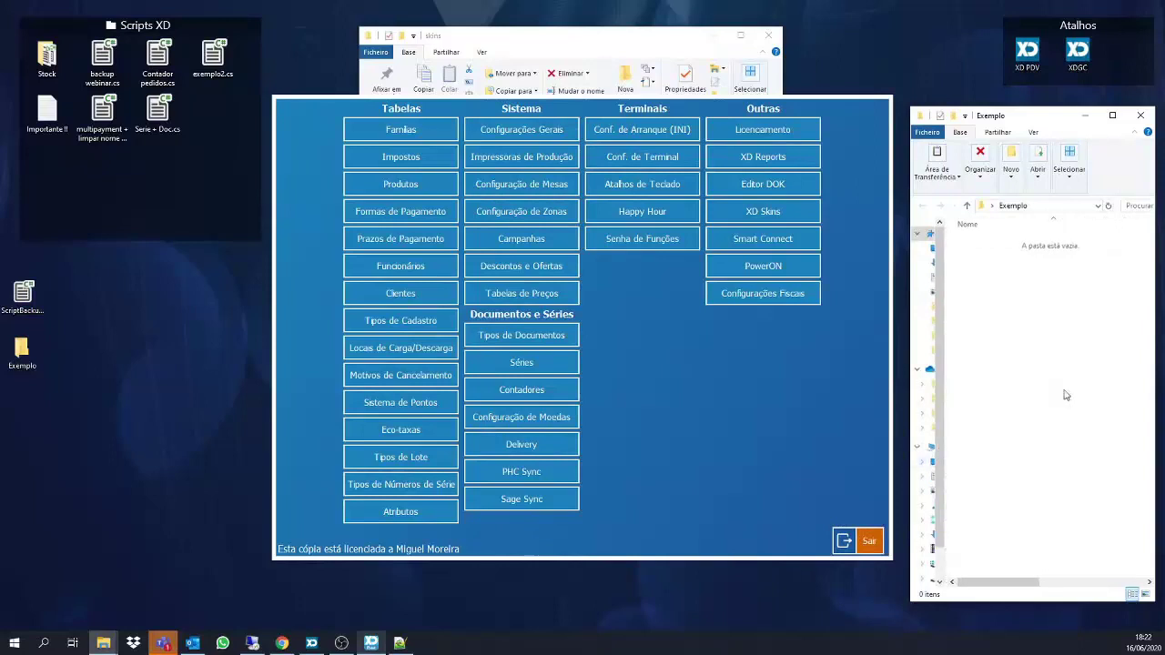
Open ScriptBackup.cs in Notepad++ and replace the backupPath value with the copied path of the Exemplo folder.
left_click(25, 303)
right_click(28, 305)
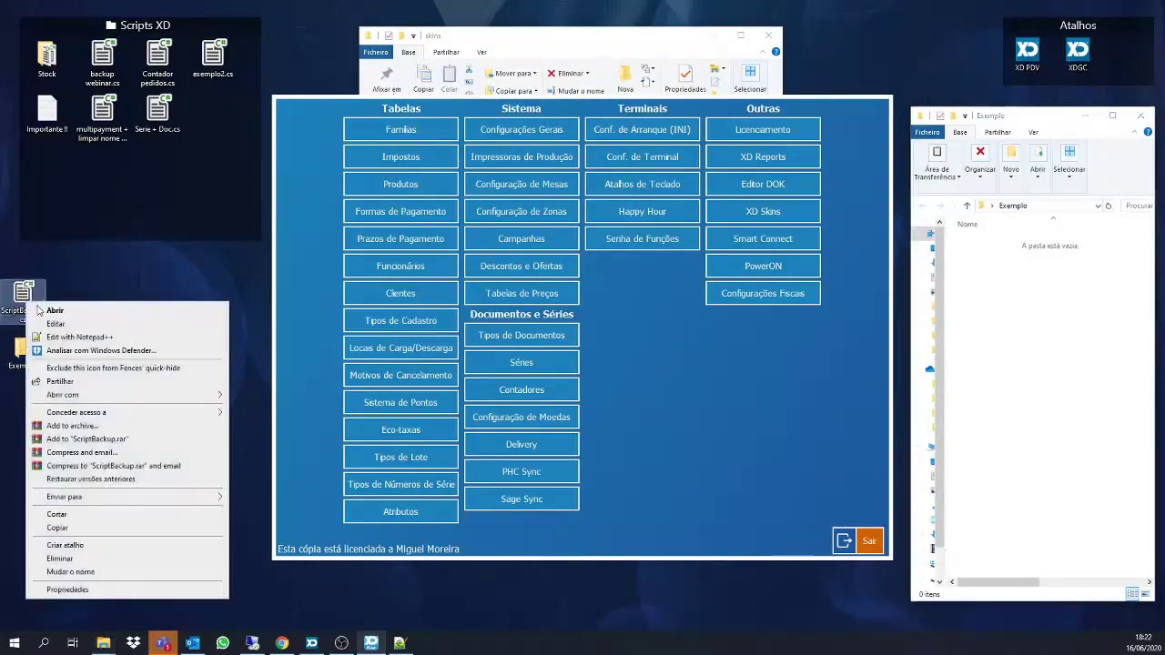
left_click(77, 336)
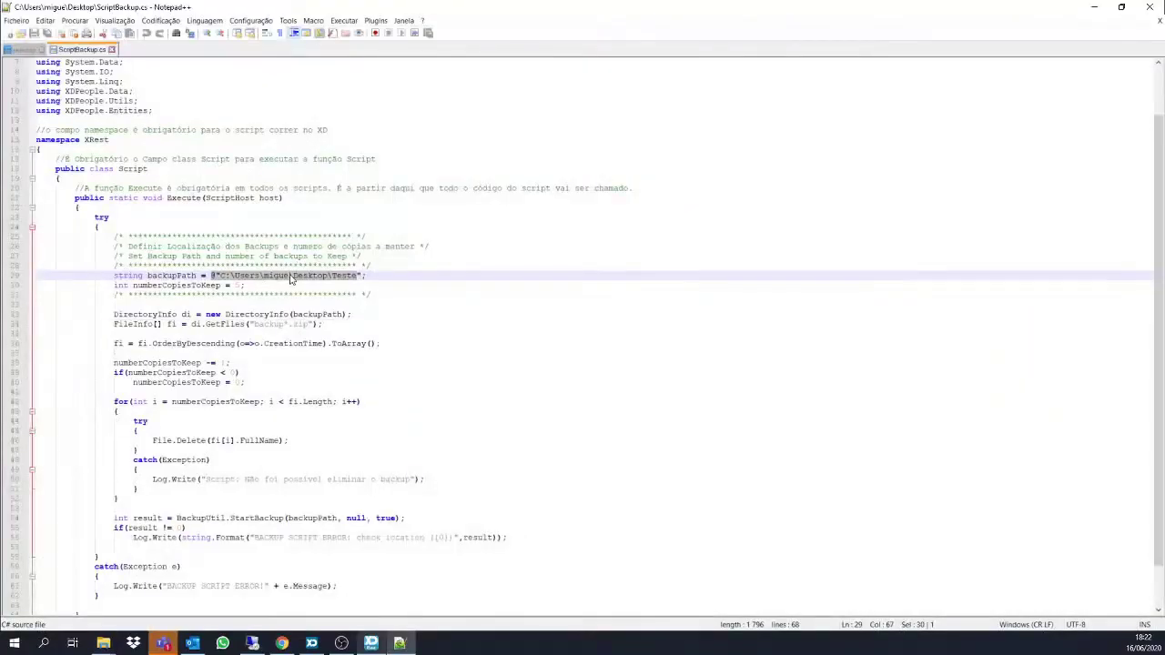
left_click(291, 279)
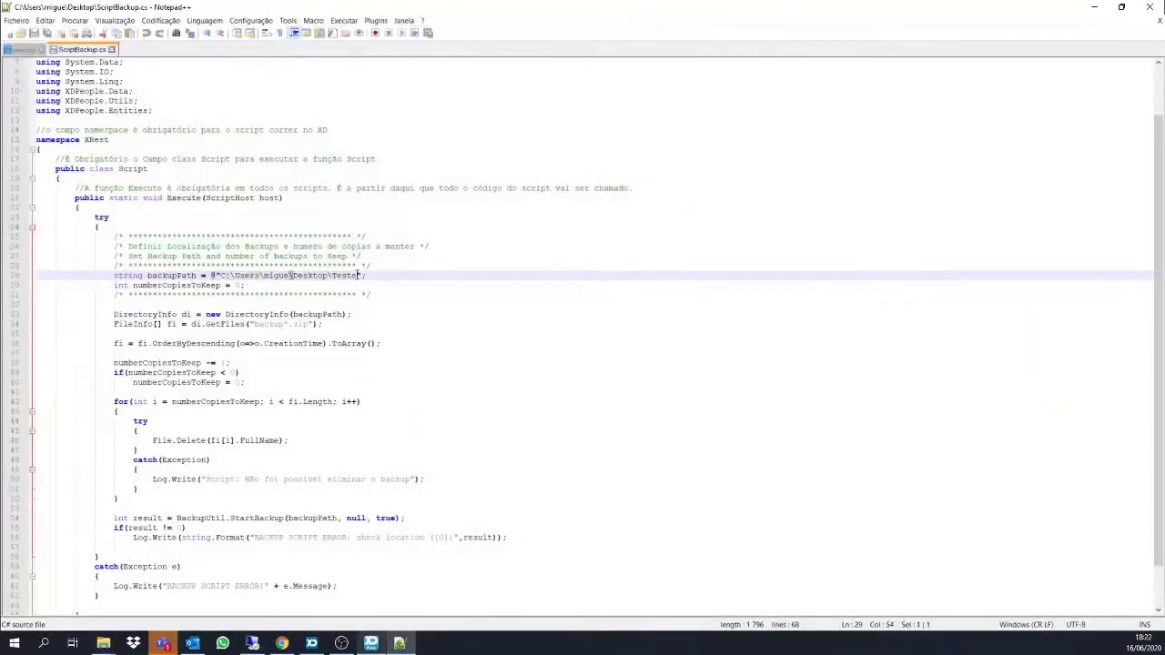
left_click_drag(356, 276, 219, 275)
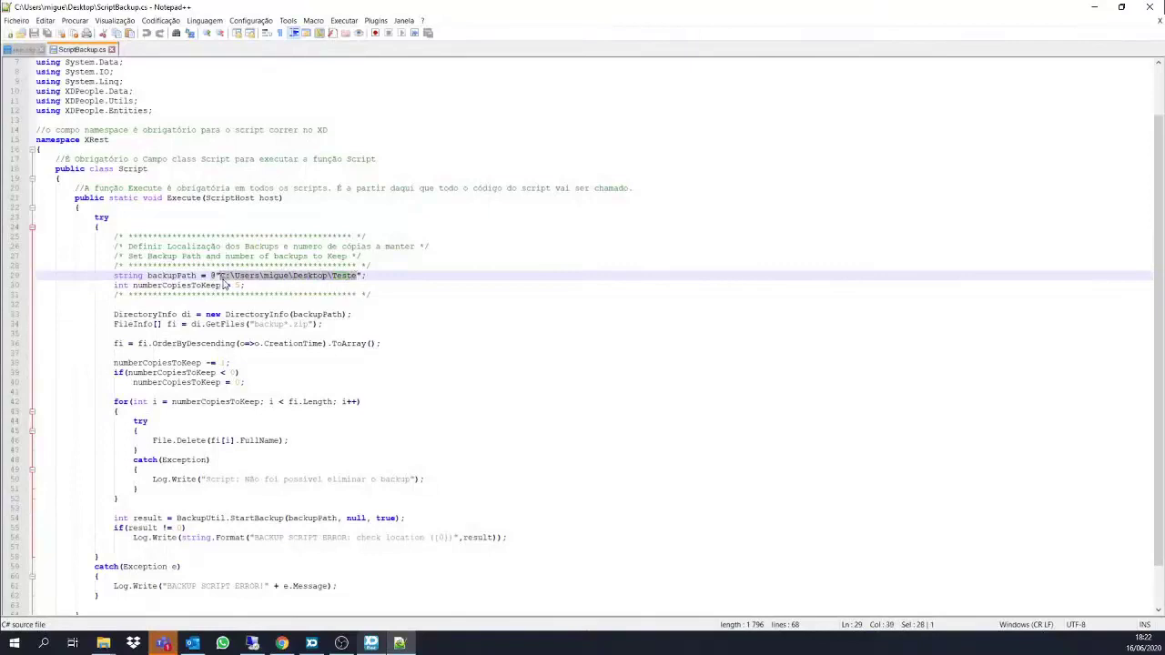
key("ctrl+v")
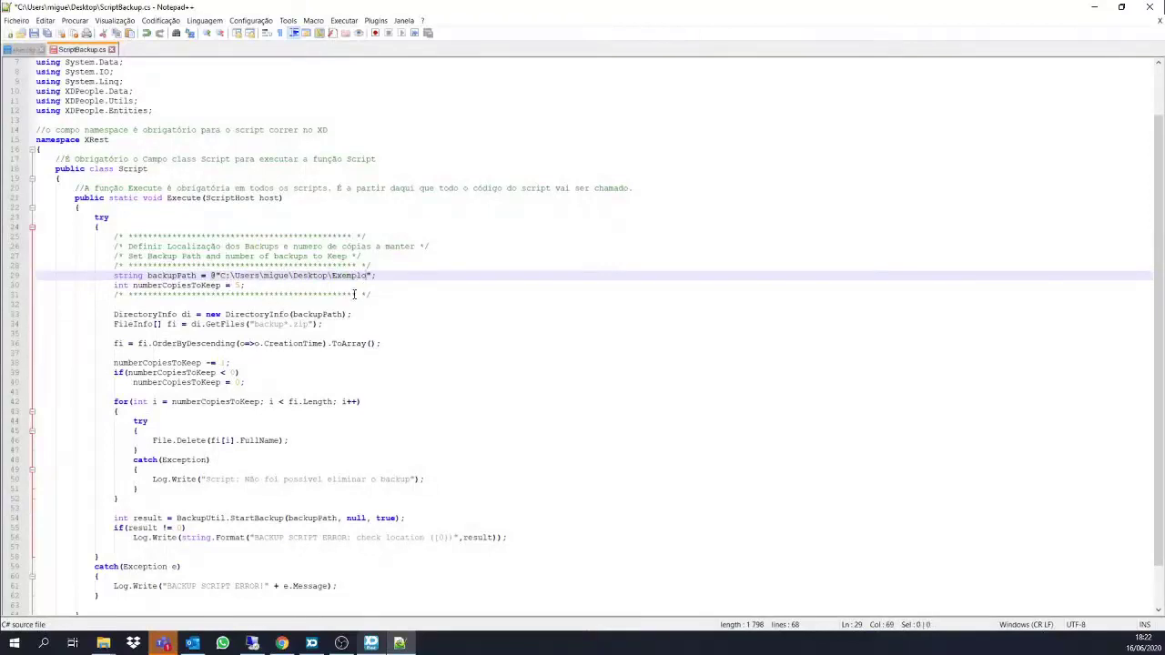
Check the numberCopiesToKeep line, save ScriptBackup.cs and close the editor along with its other open file.
left_click_drag(249, 286, 151, 286)
left_click(237, 285)
left_click_drag(241, 286, 229, 286)
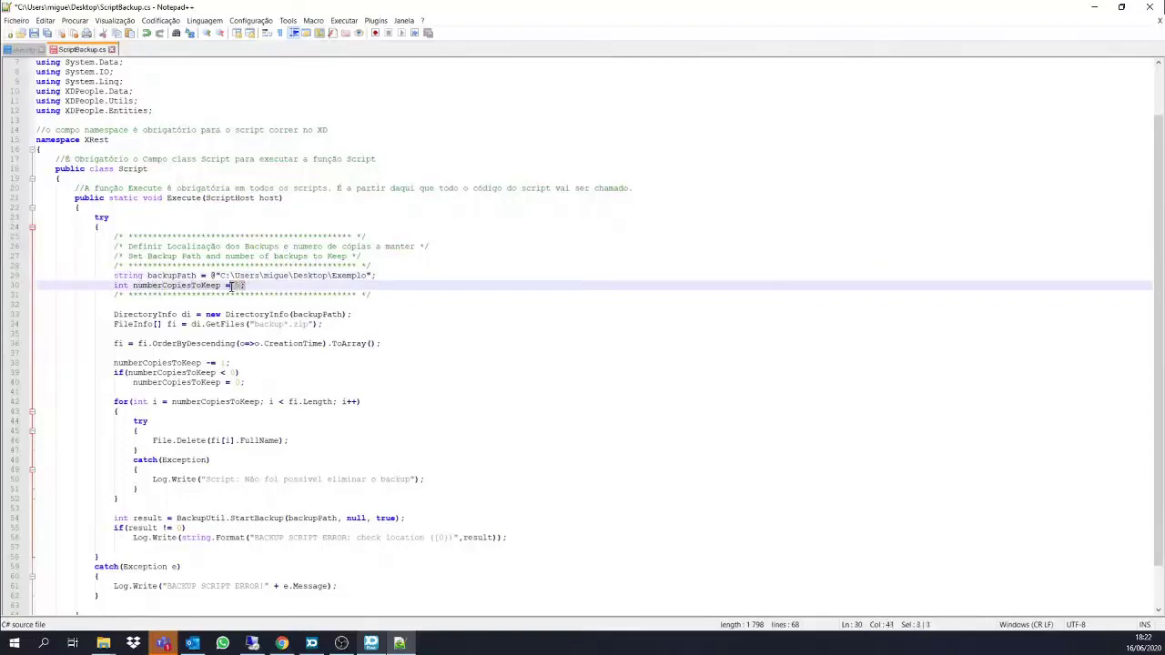
left_click(34, 34)
left_click(41, 49)
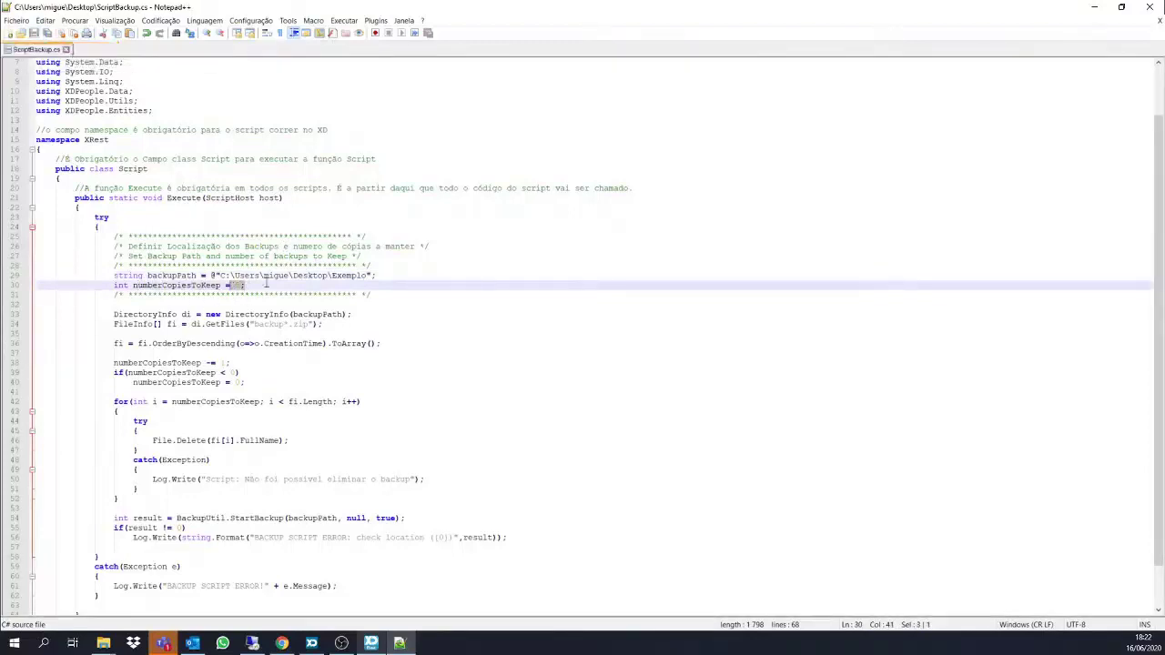
left_click(1149, 7)
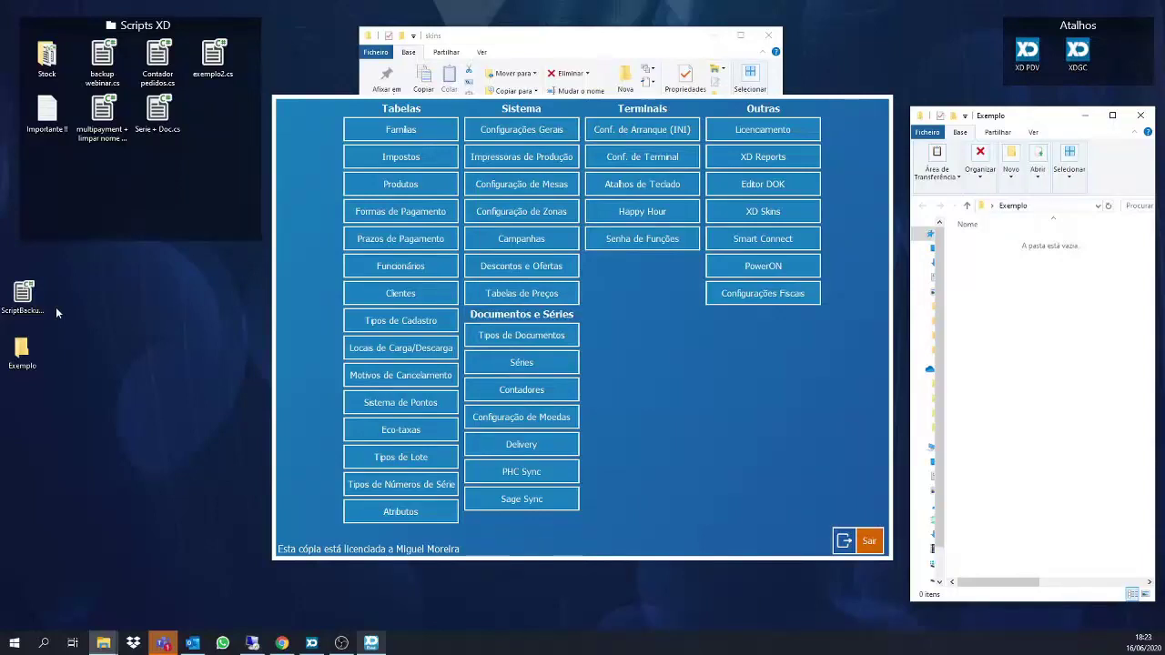
Rename the ScriptBackup.cs file on the desktop as webinarbackup.cs.
left_click(22, 353)
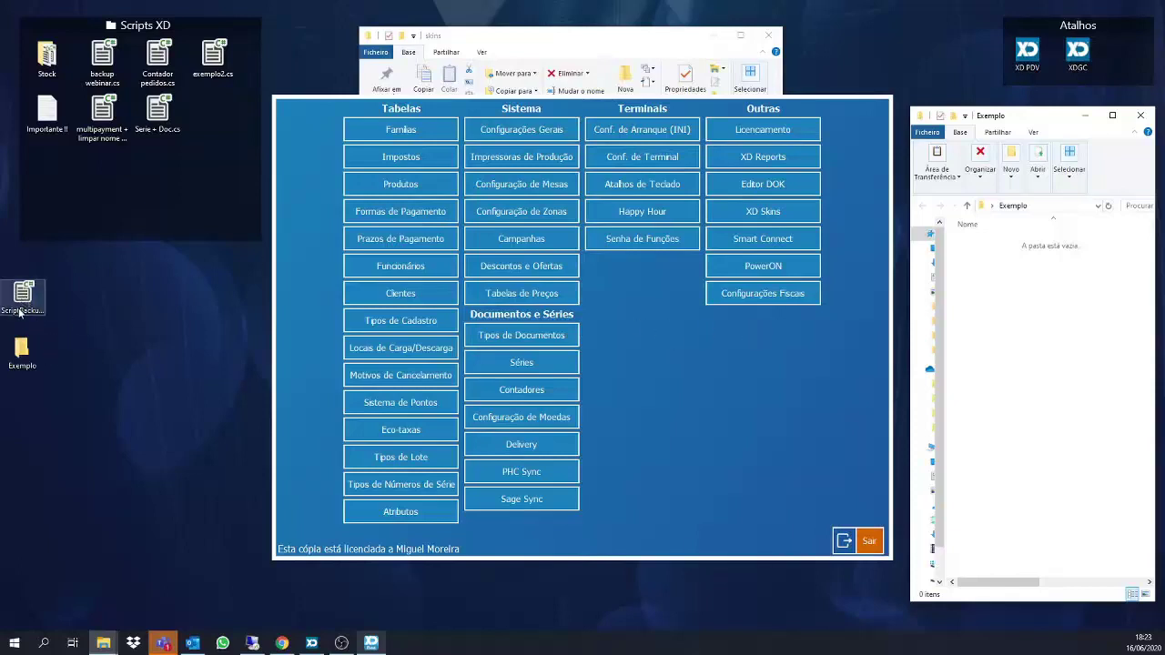
left_click(24, 307)
key("F2")
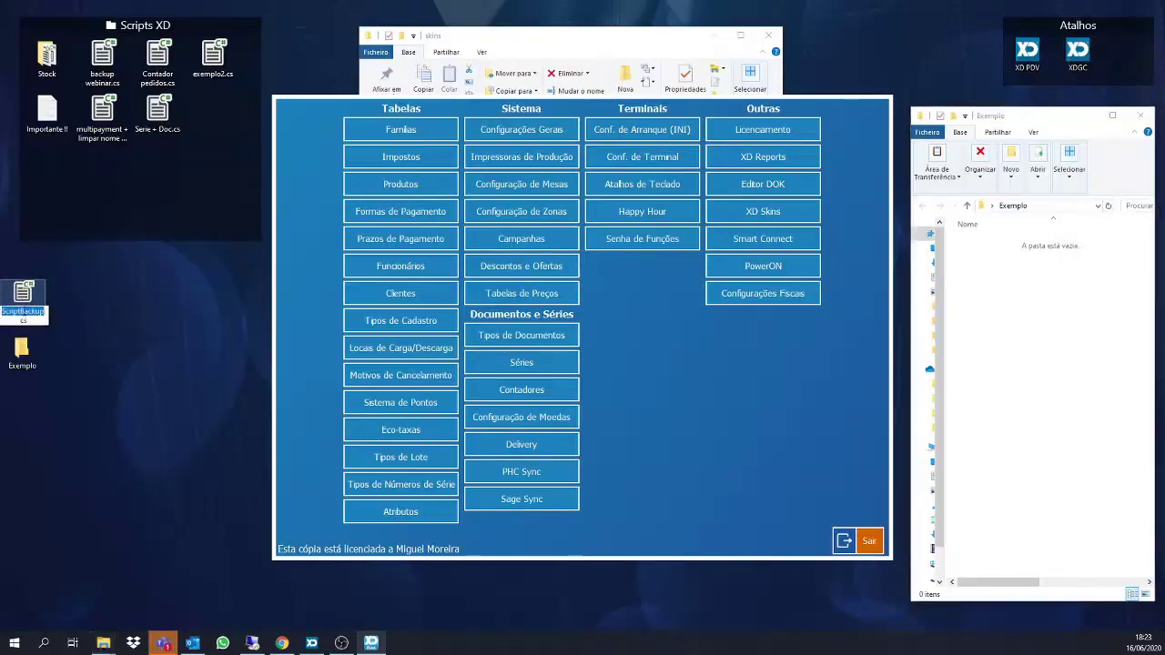
type("webinarbac")
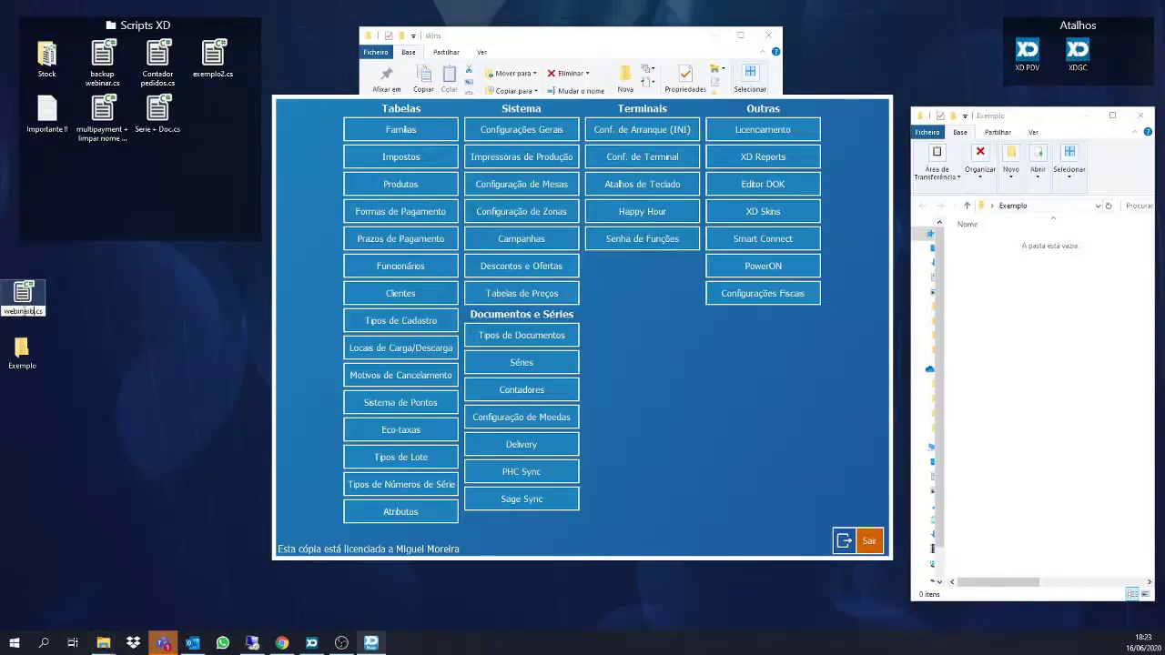
type("kup")
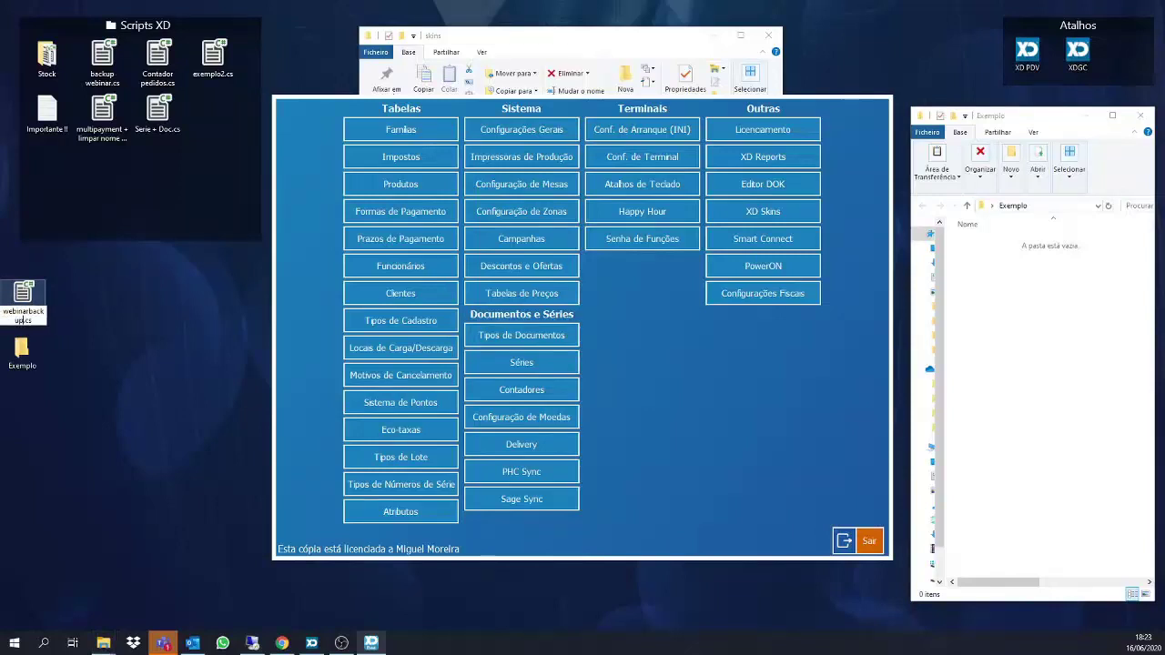
key("Return")
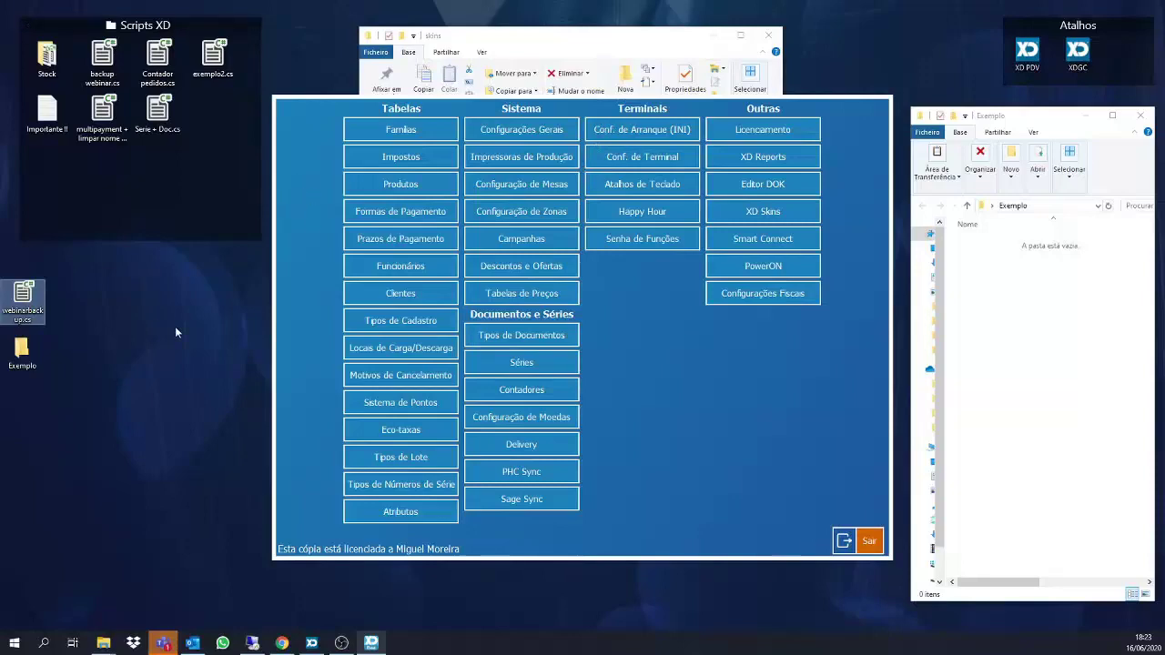
Leave the system settings and view the Cópia de Segurança dialog, exiting it without making a backup.
left_click(867, 541)
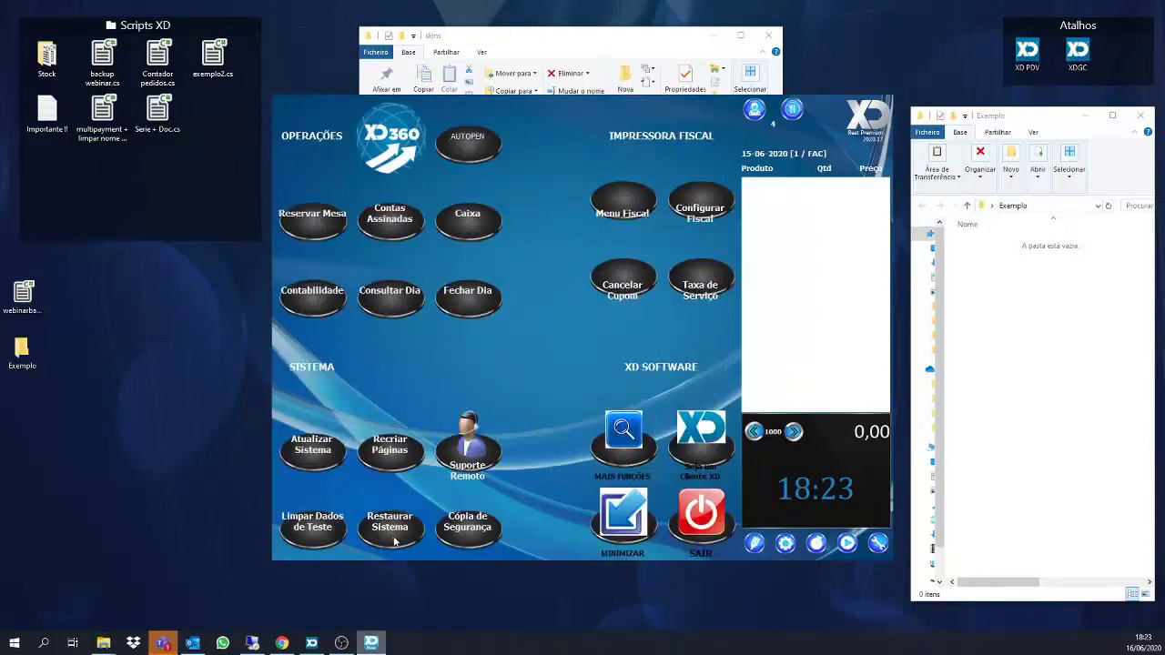
left_click(468, 532)
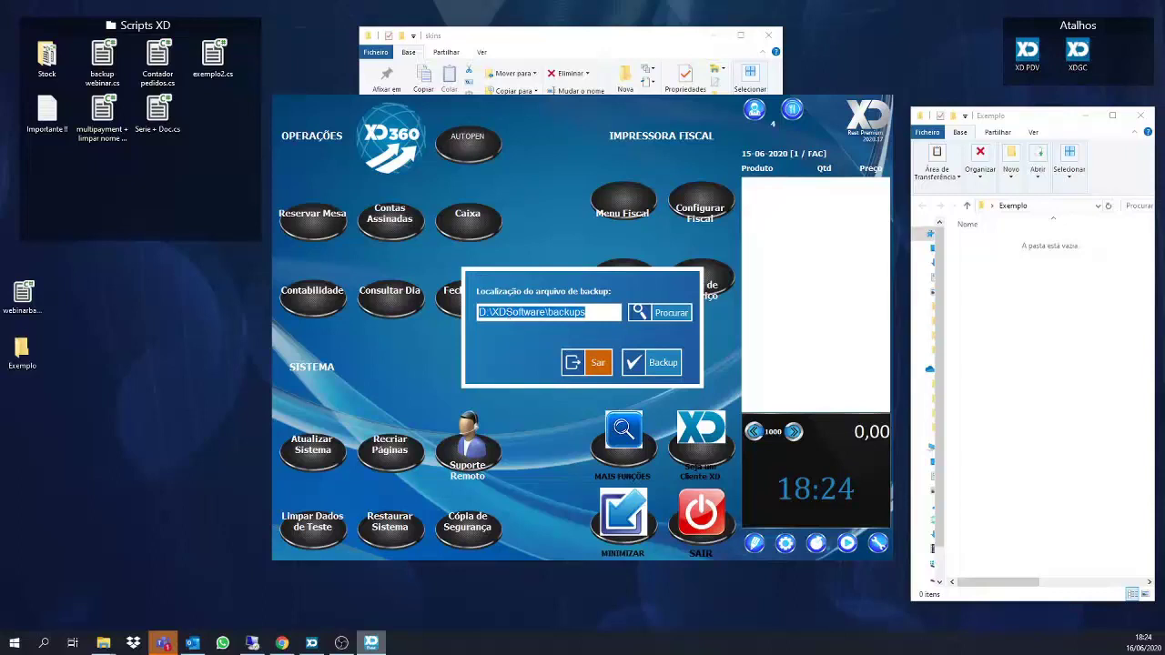
left_click(581, 357)
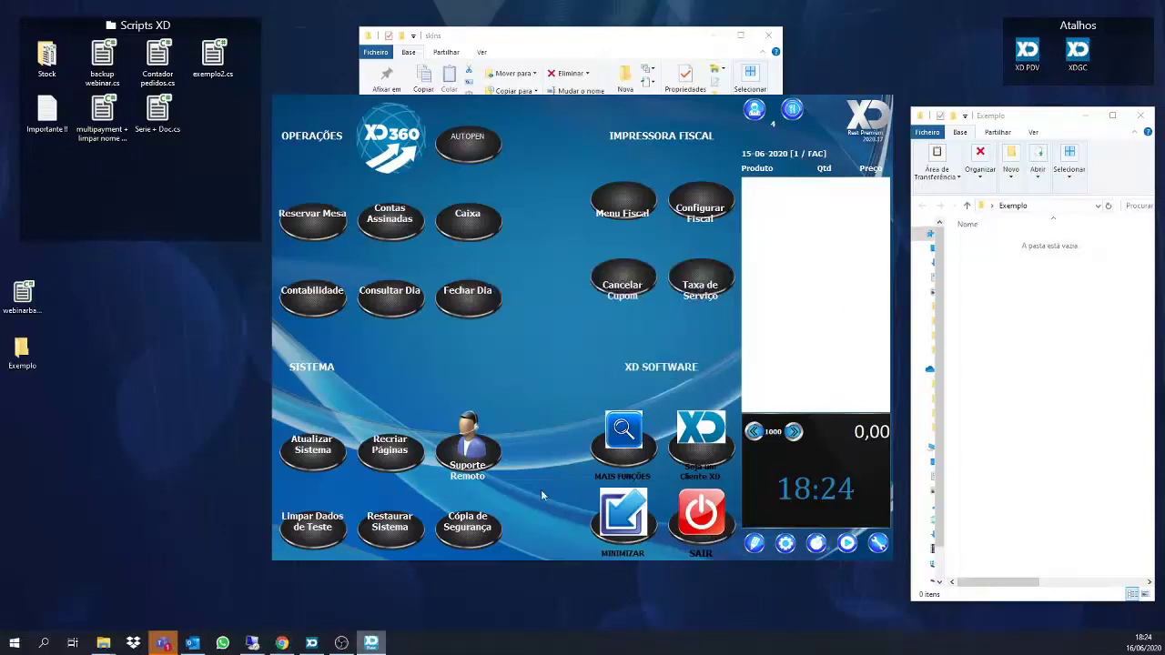
Minimise the point-of-sale window and open the folder D:\XDSoftware\tools\XDTray in File Explorer.
left_click(628, 502)
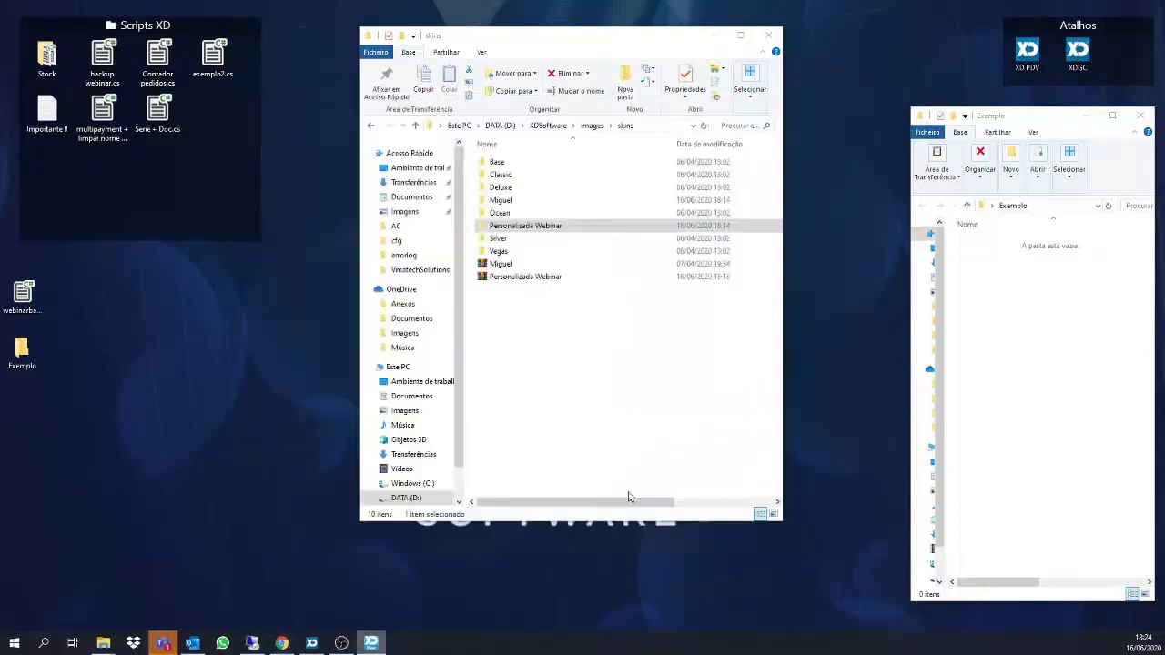
left_click(548, 126)
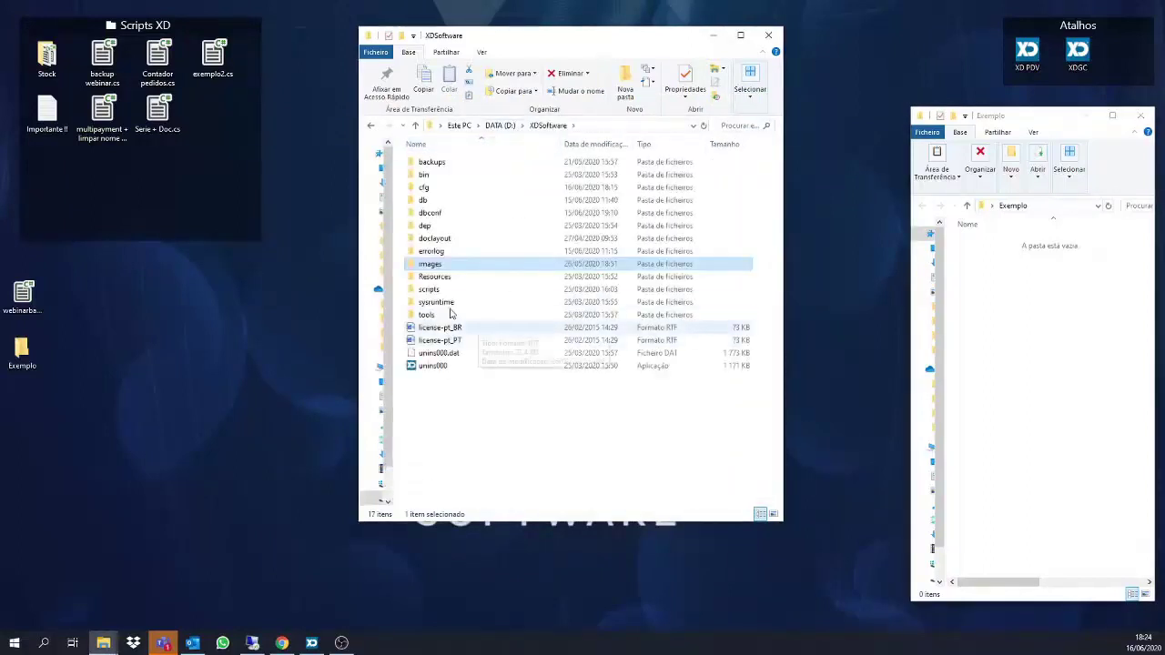
double_click(425, 315)
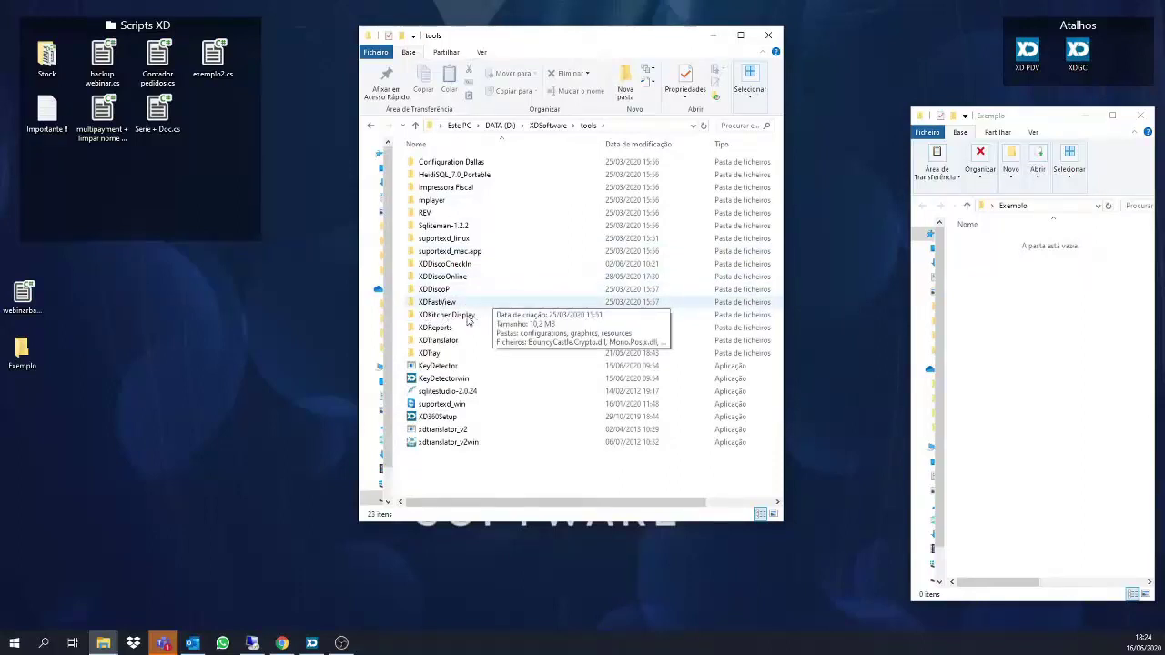
double_click(434, 353)
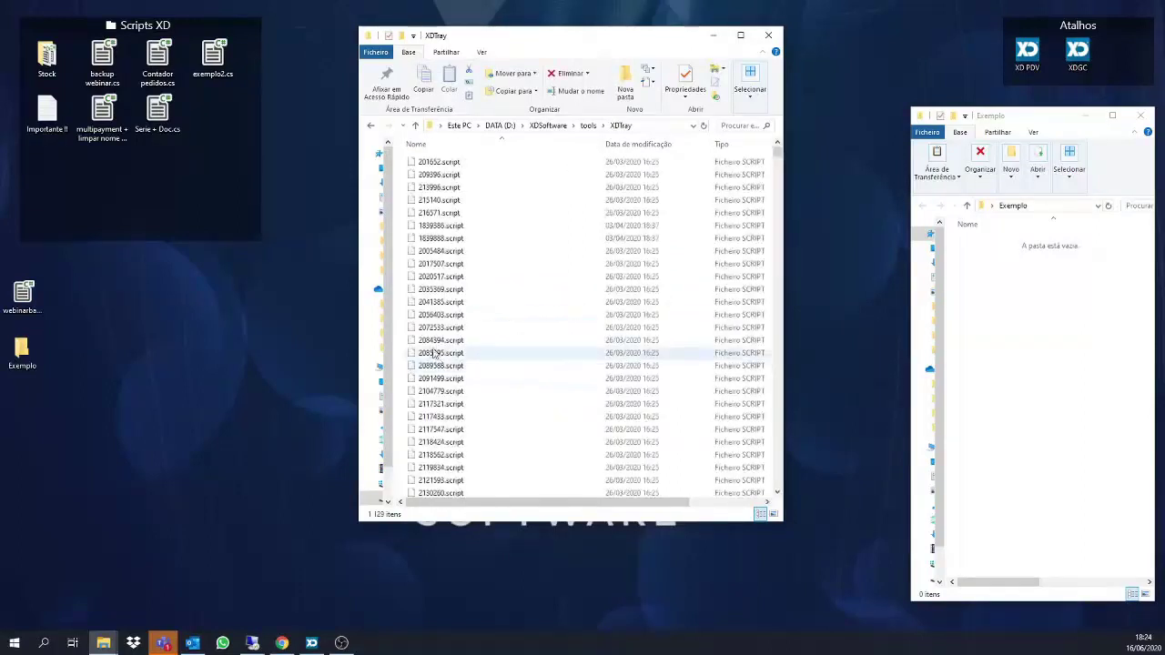
Find the XDTray application near the end of the XDTray folder, launch it and minimise the folder window.
scroll(450, 328, "down", 20)
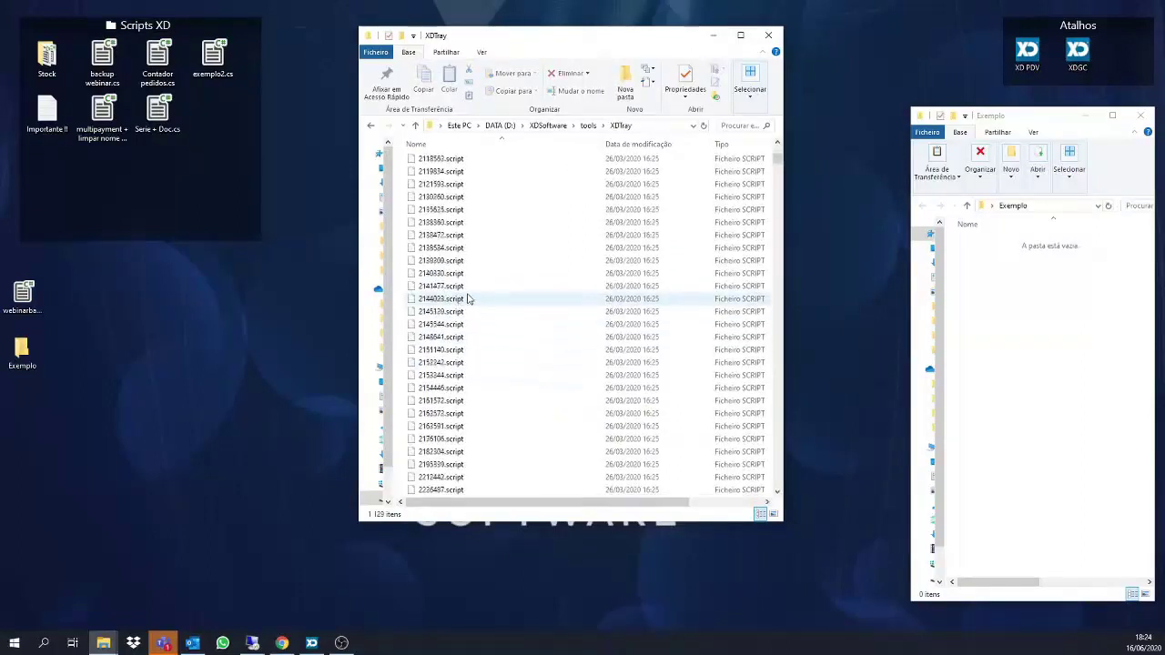
left_click(780, 182)
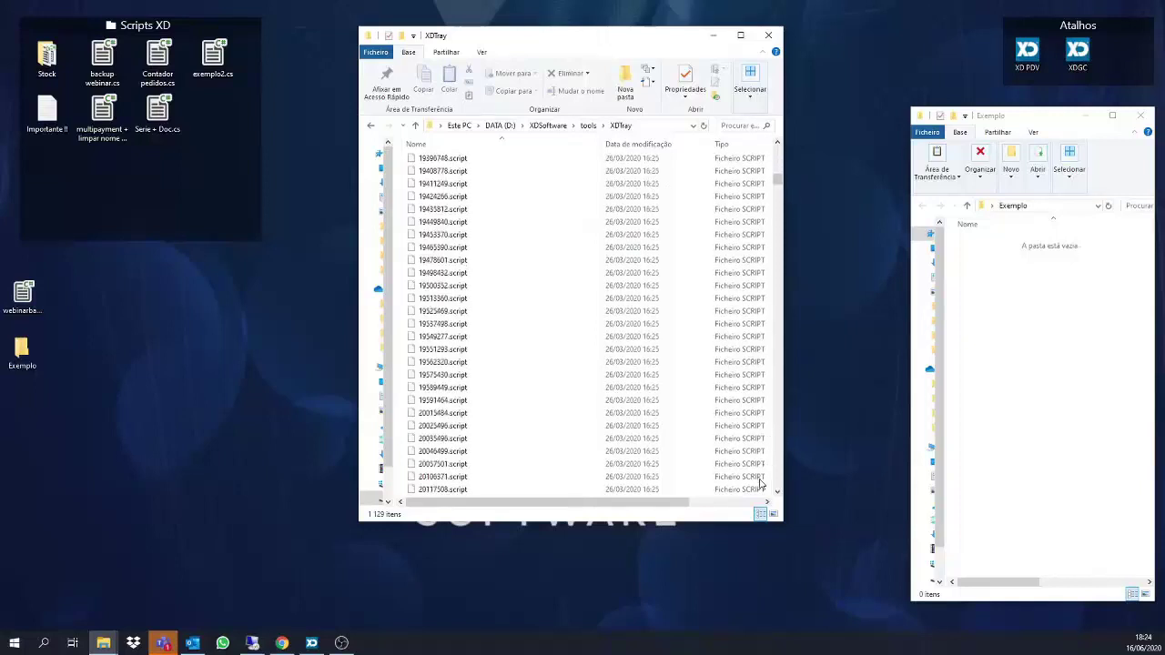
left_click_drag(777, 178, 775, 487)
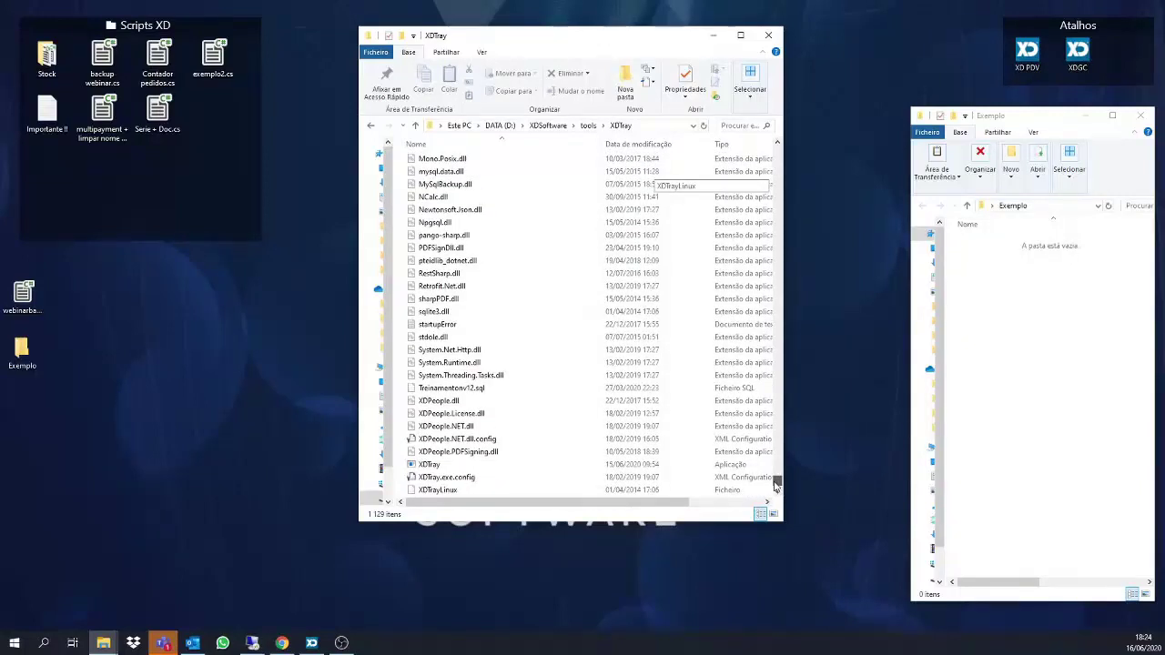
double_click(430, 465)
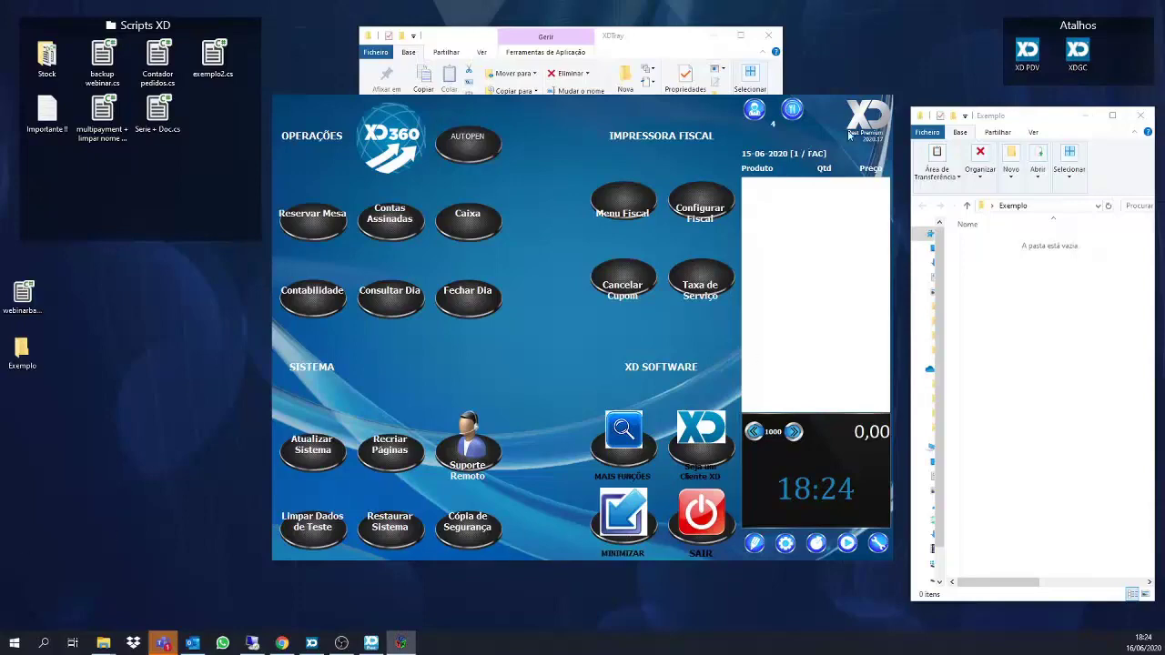
left_click(715, 40)
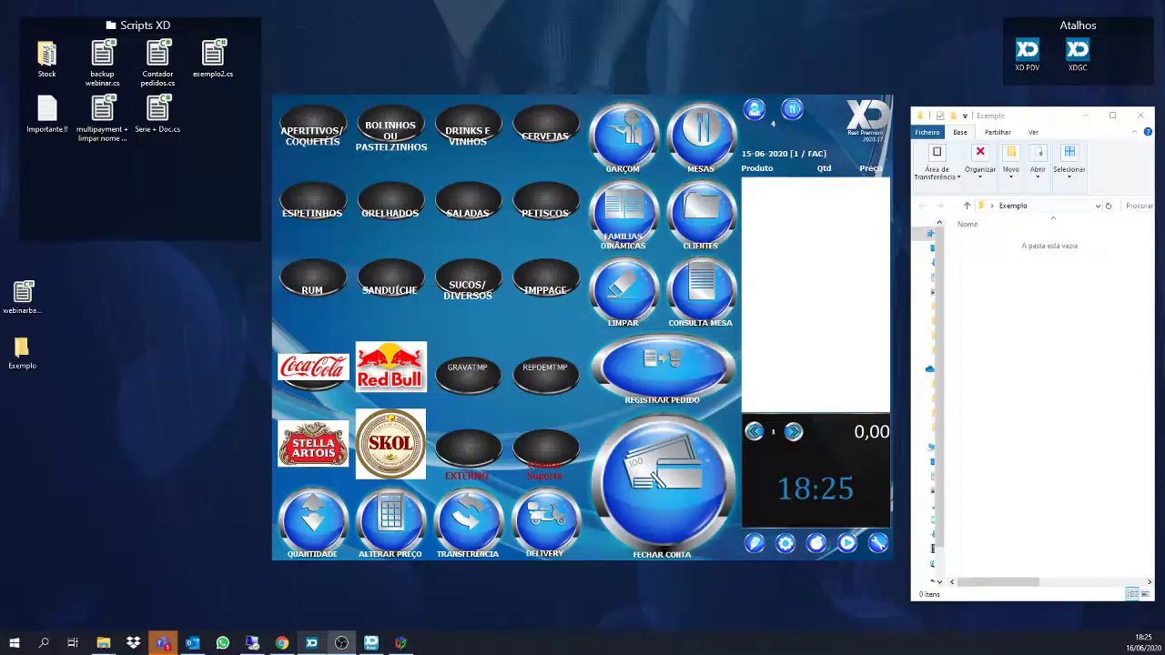
Select the desktop file webinarbackup.cs as the script in the XDTray scheduling window.
left_click(371, 643)
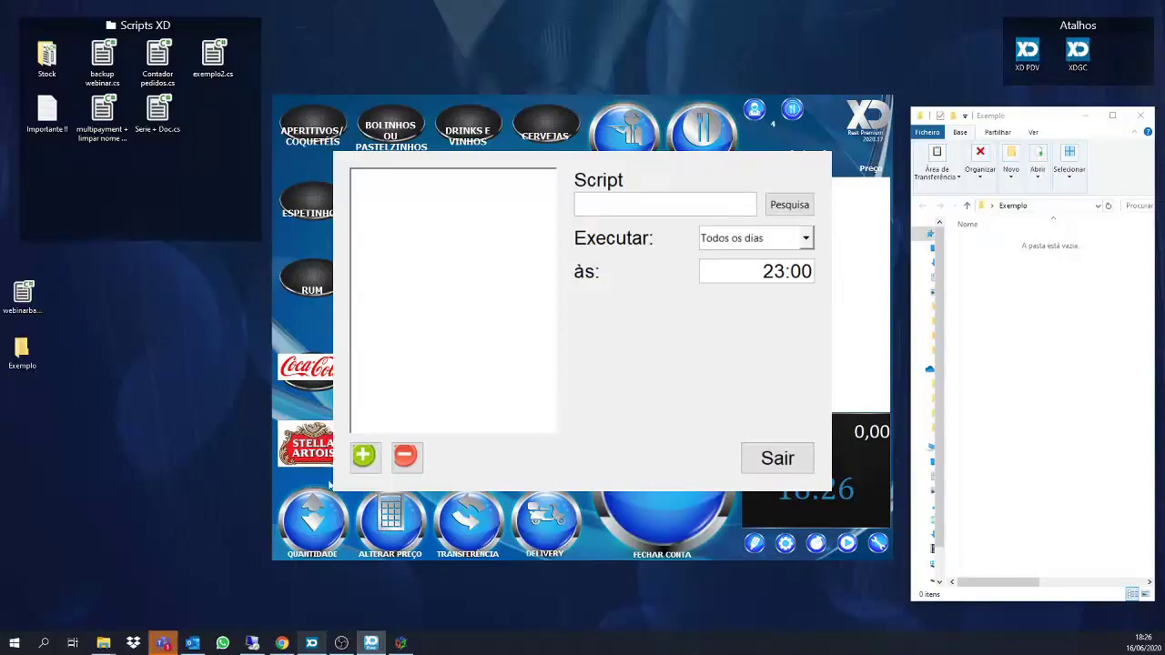
left_click(24, 294)
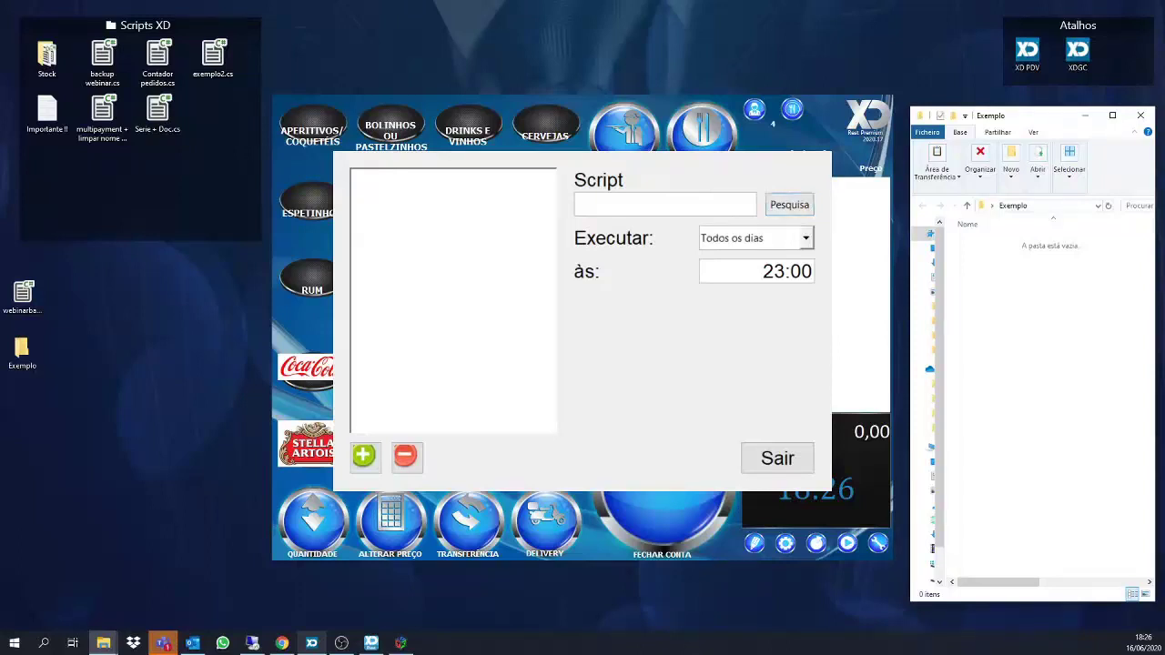
left_click(790, 207)
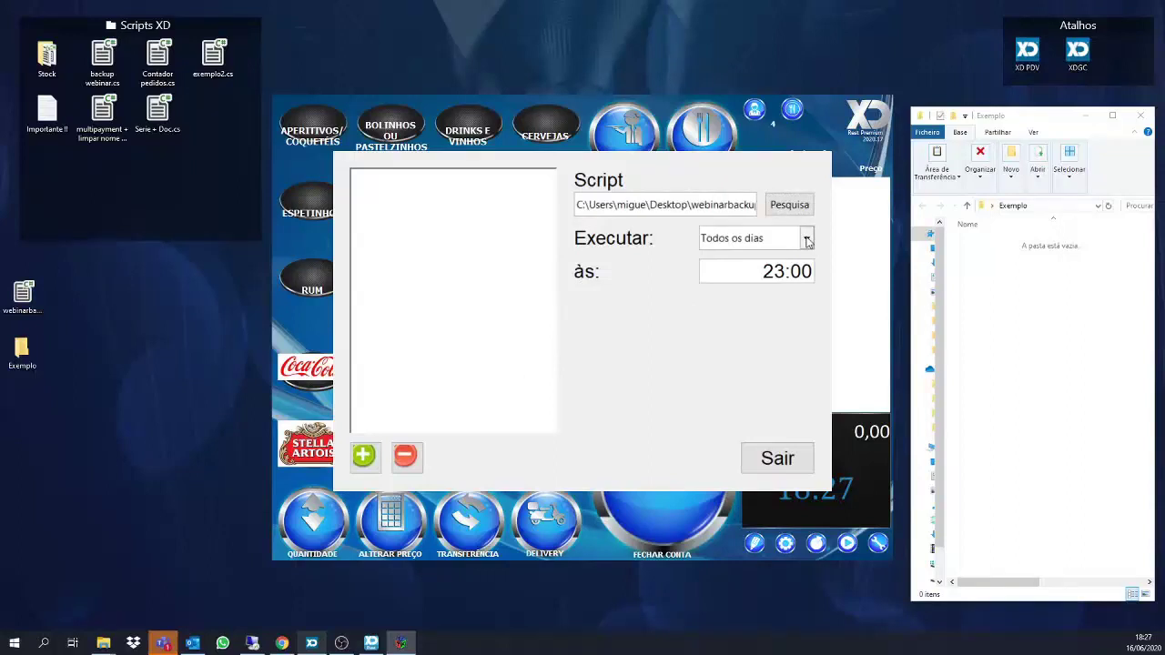
Set the script to run by Intervalo de tempo every 5 seconds and add it to the schedule list.
left_click(725, 311)
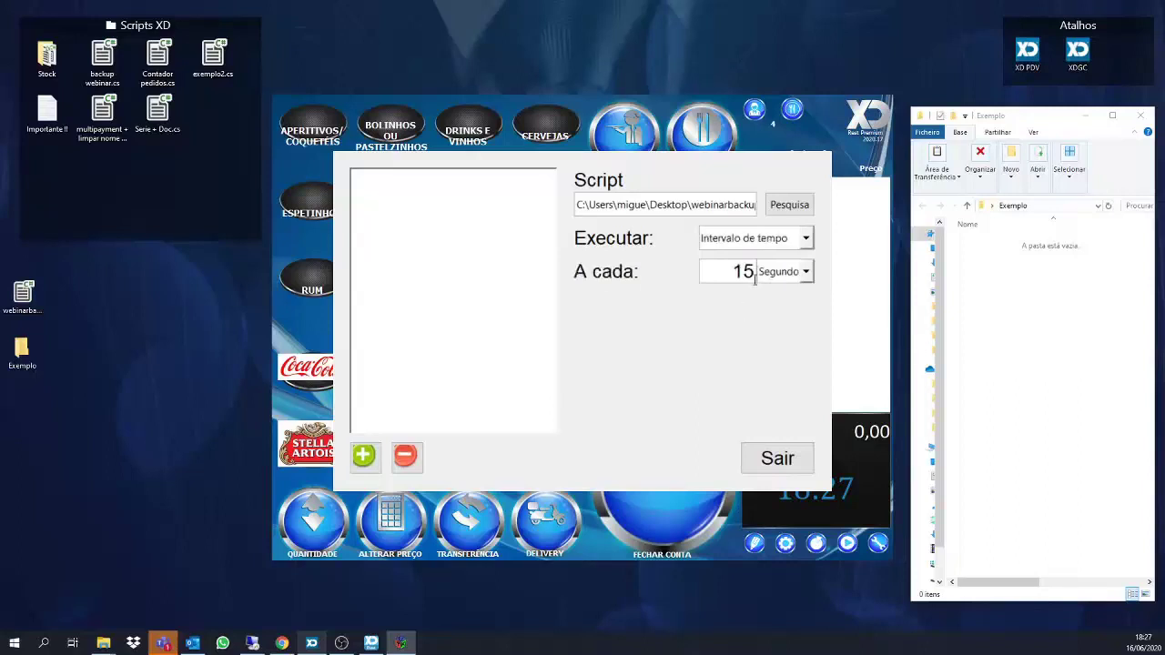
left_click(735, 275)
double_click(736, 275)
type("5")
left_click(362, 458)
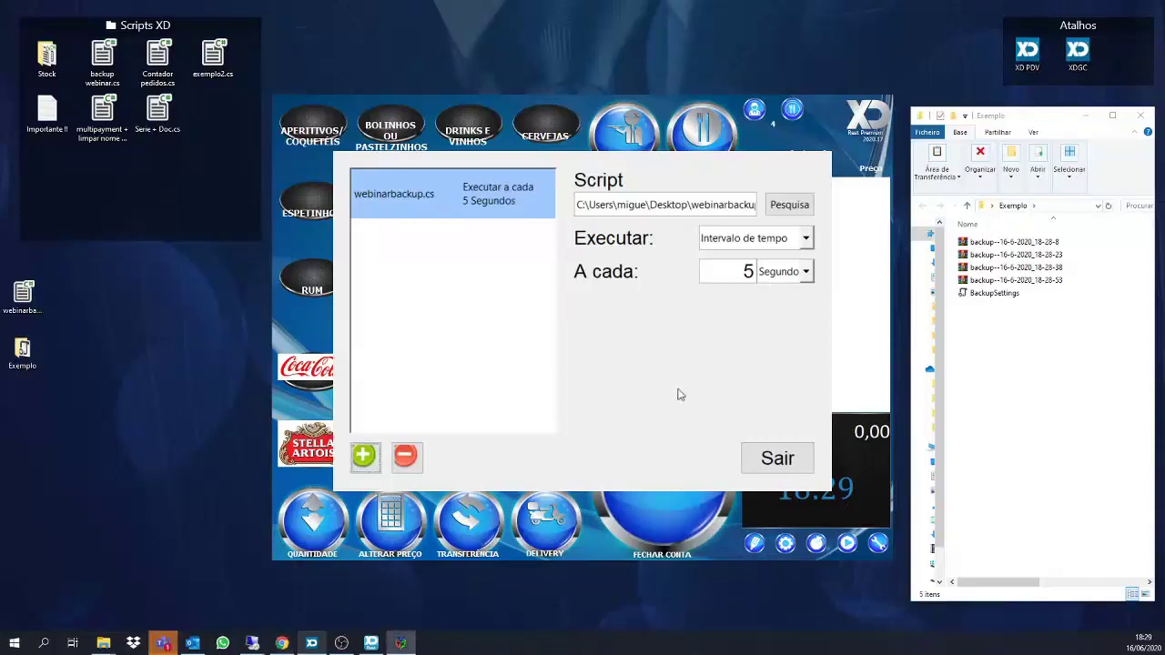
Remove the webinarbackup.cs schedule, exit the scheduling window and close the Exemplo folder.
left_click(405, 456)
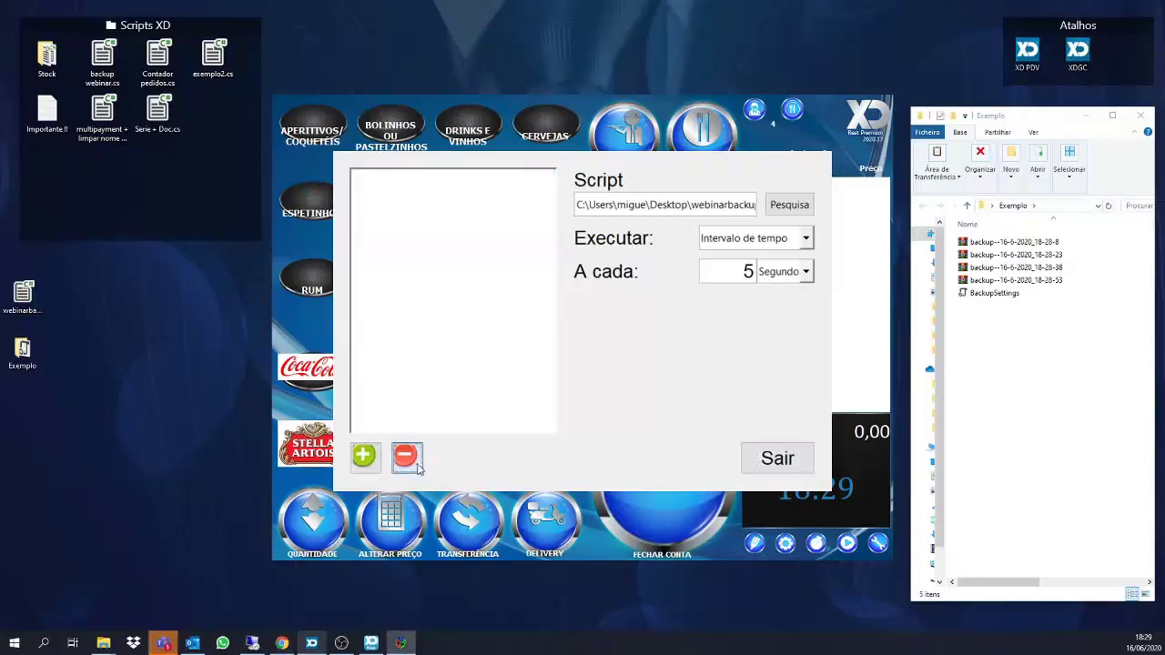
left_click(770, 462)
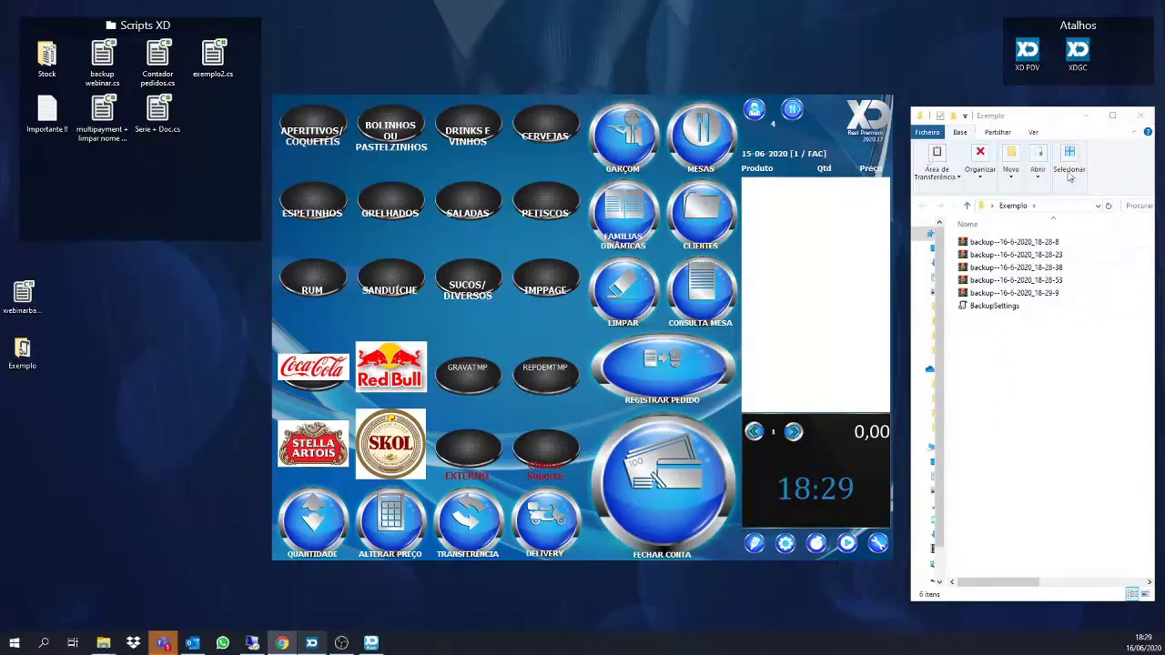
left_click(1140, 116)
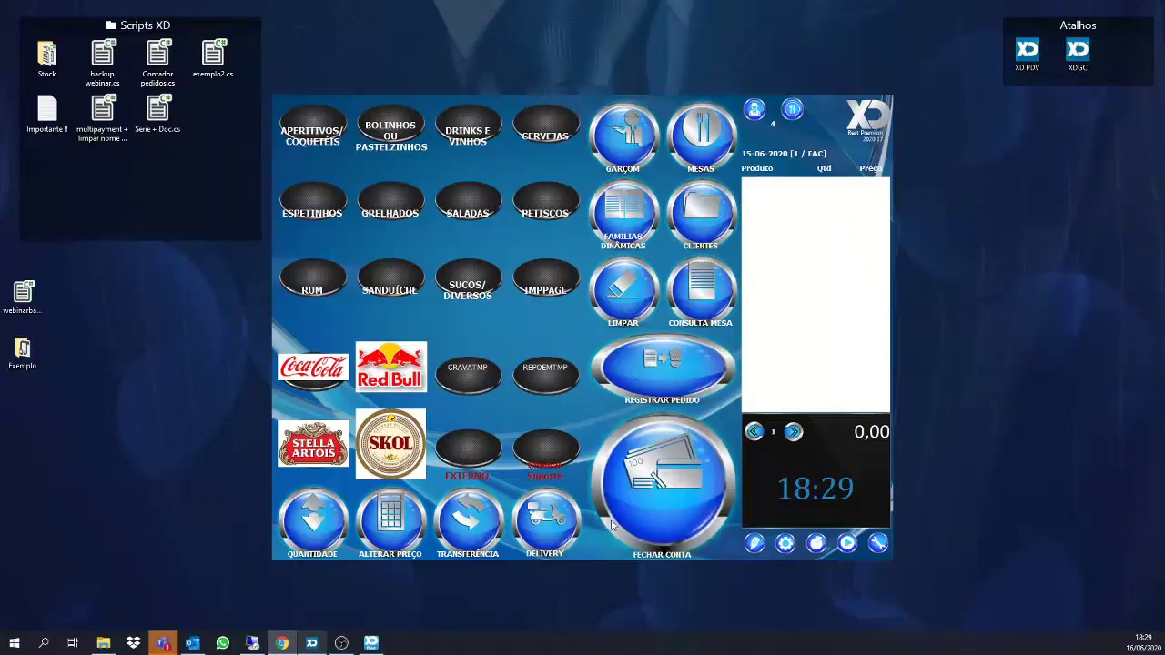
Run a manual backup (Cópia de Segurança) to D:\XDSoftware\backups and dismiss the closing notice.
left_click(884, 545)
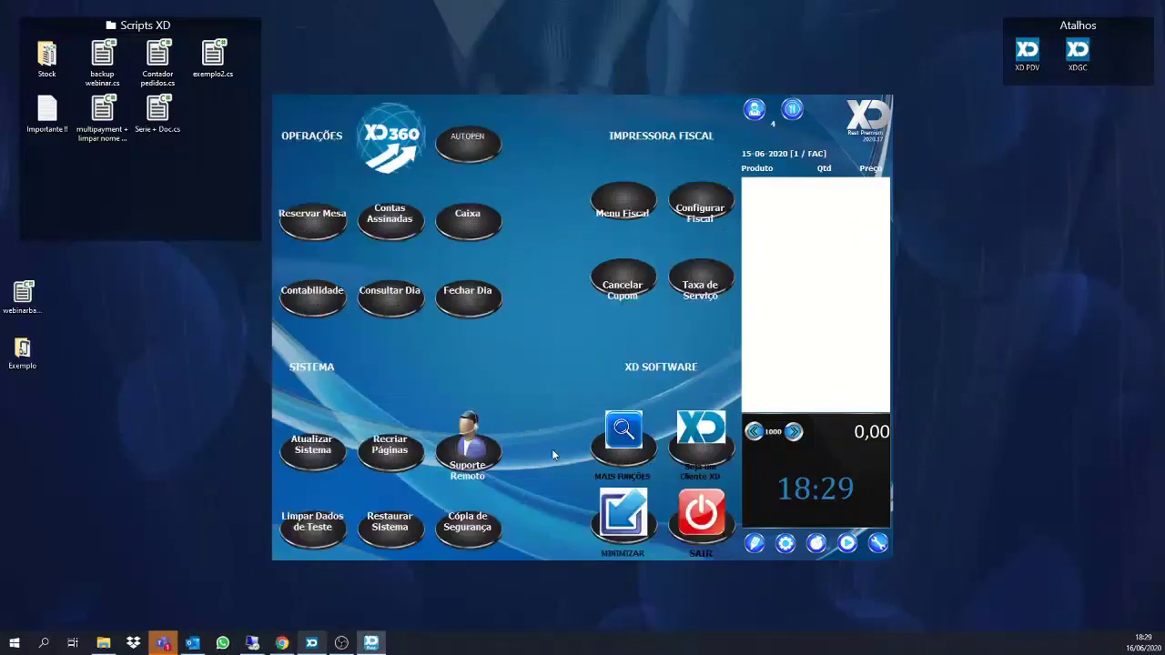
left_click(470, 524)
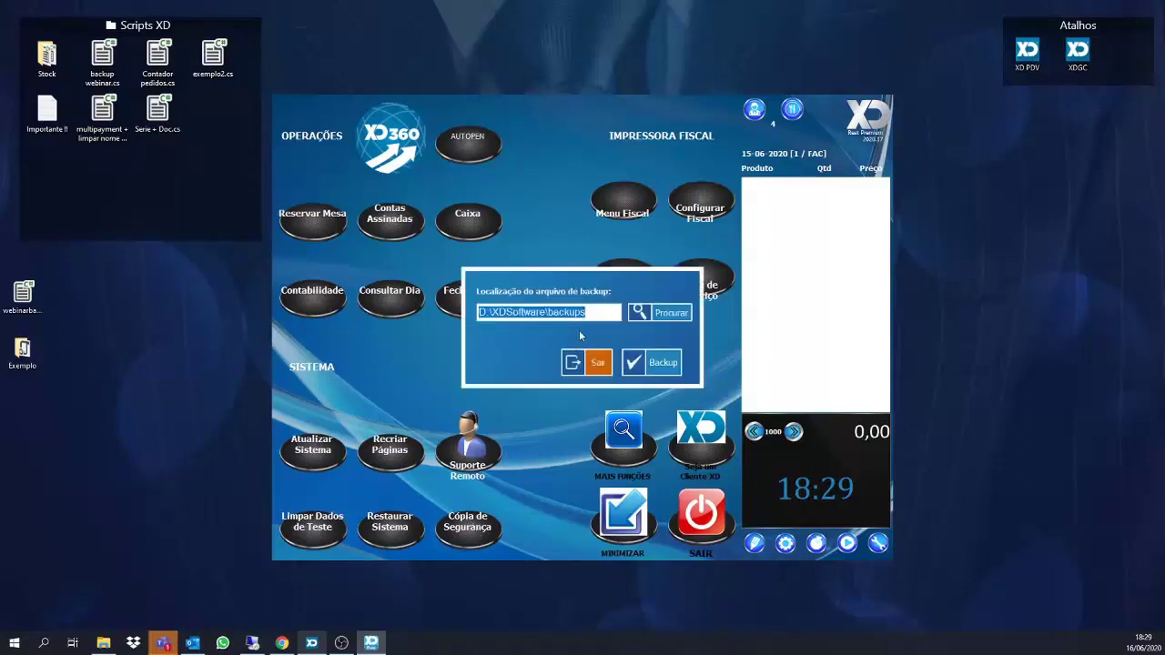
left_click(650, 366)
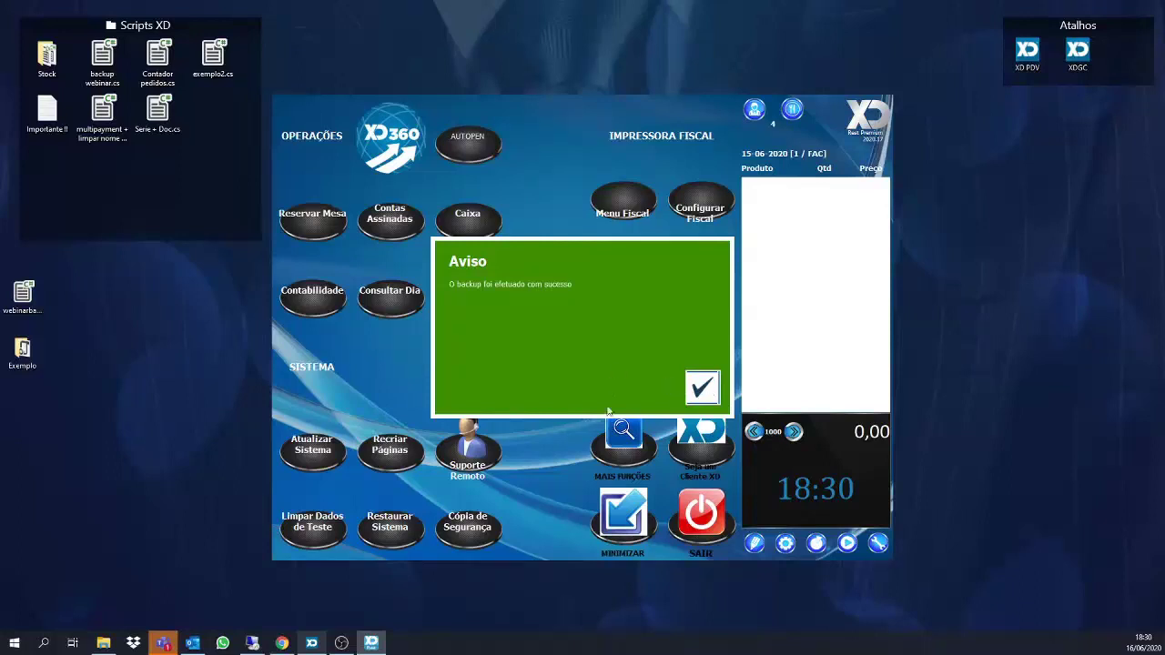
left_click(700, 389)
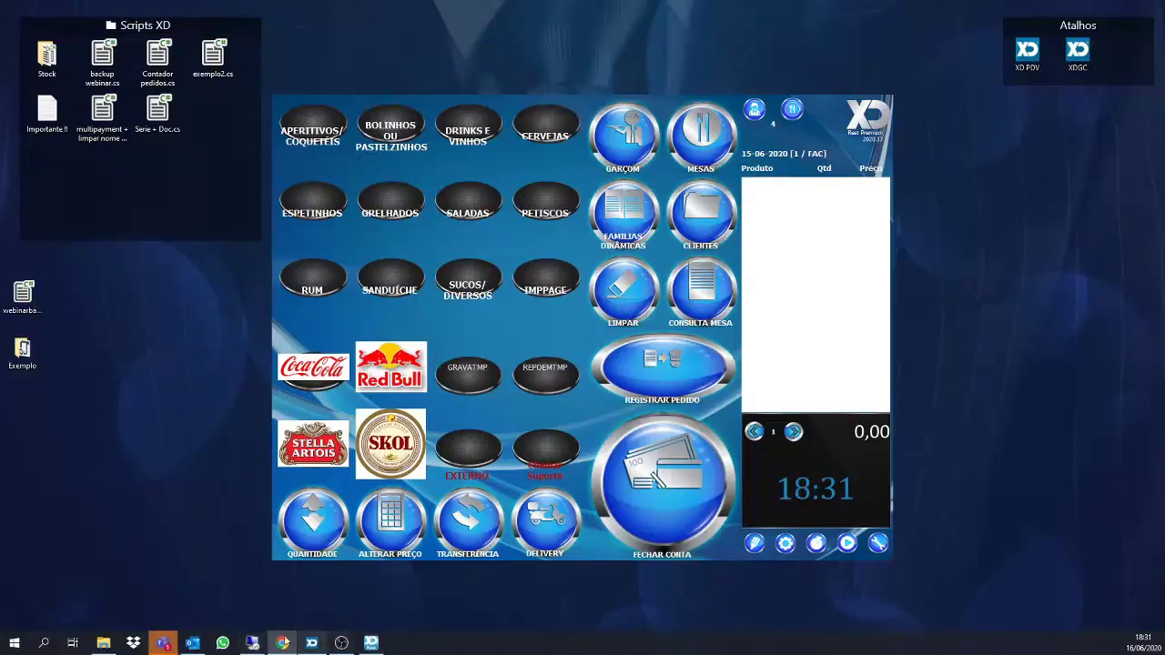
Link Terminal 5 to Dropbox from the terminal configuration, allow XDSoftware access to its own Dropbox folder, and save the connection.
left_click(783, 543)
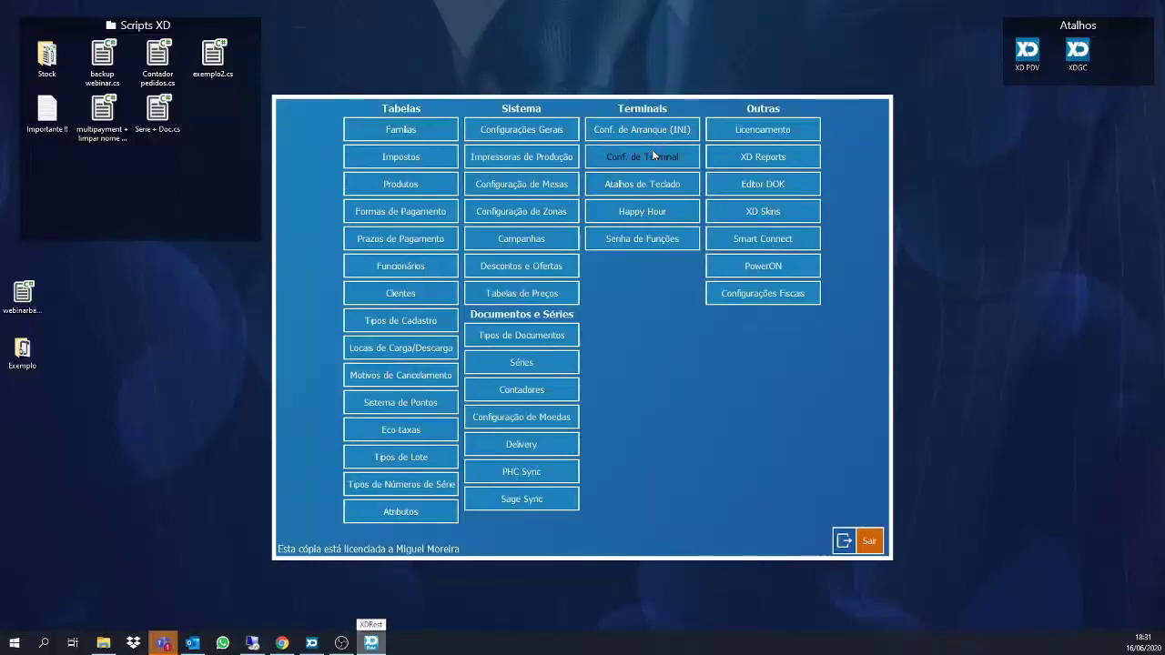
left_click(628, 164)
left_click(373, 398)
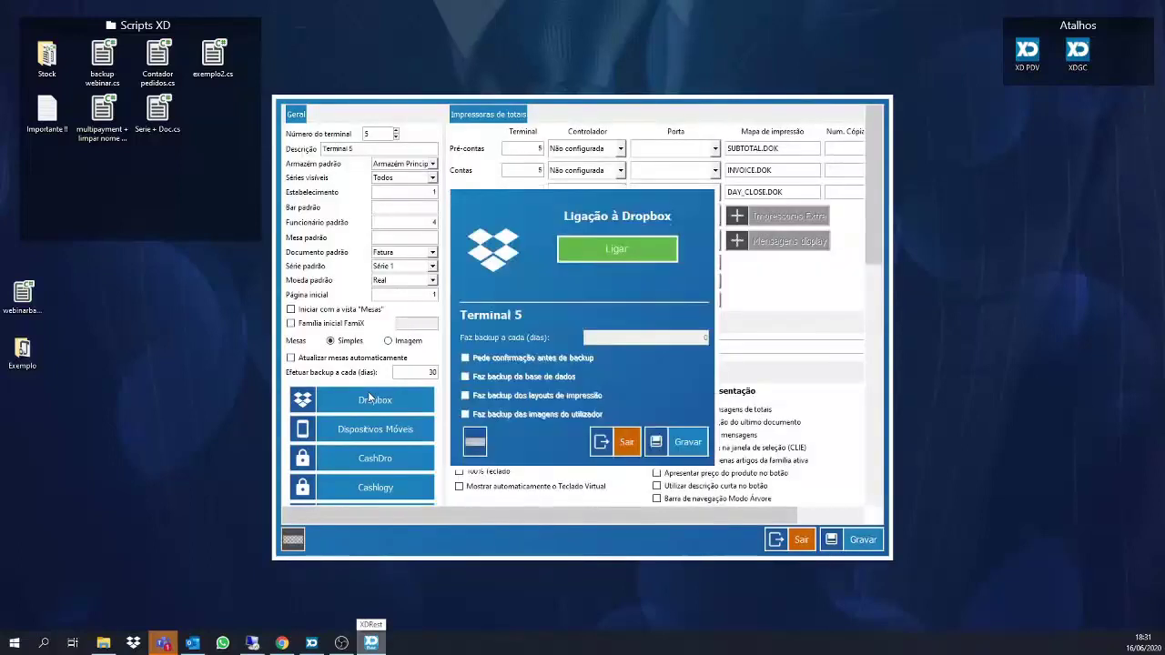
left_click(627, 261)
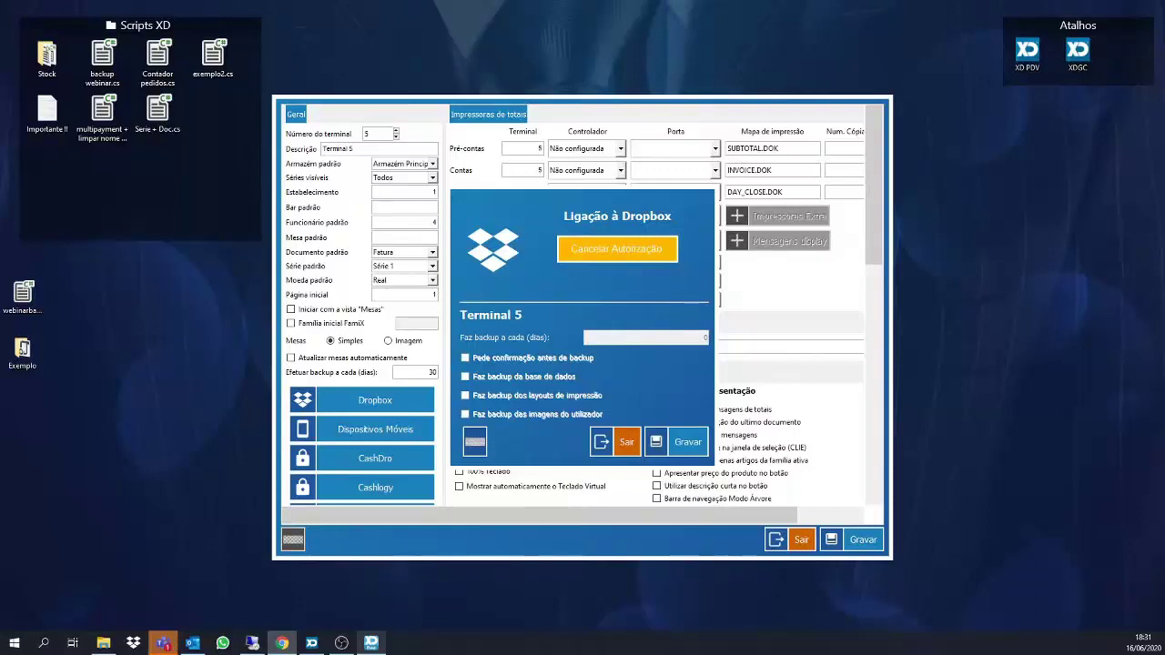
left_click_drag(0, 188, 510, 1)
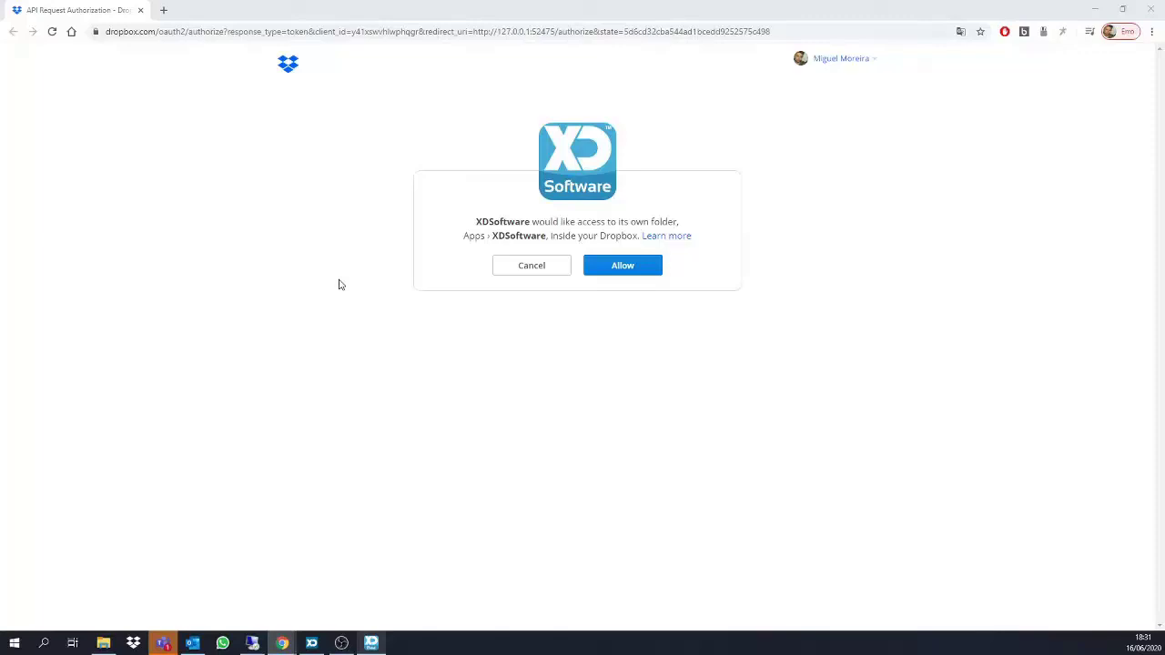
left_click(624, 269)
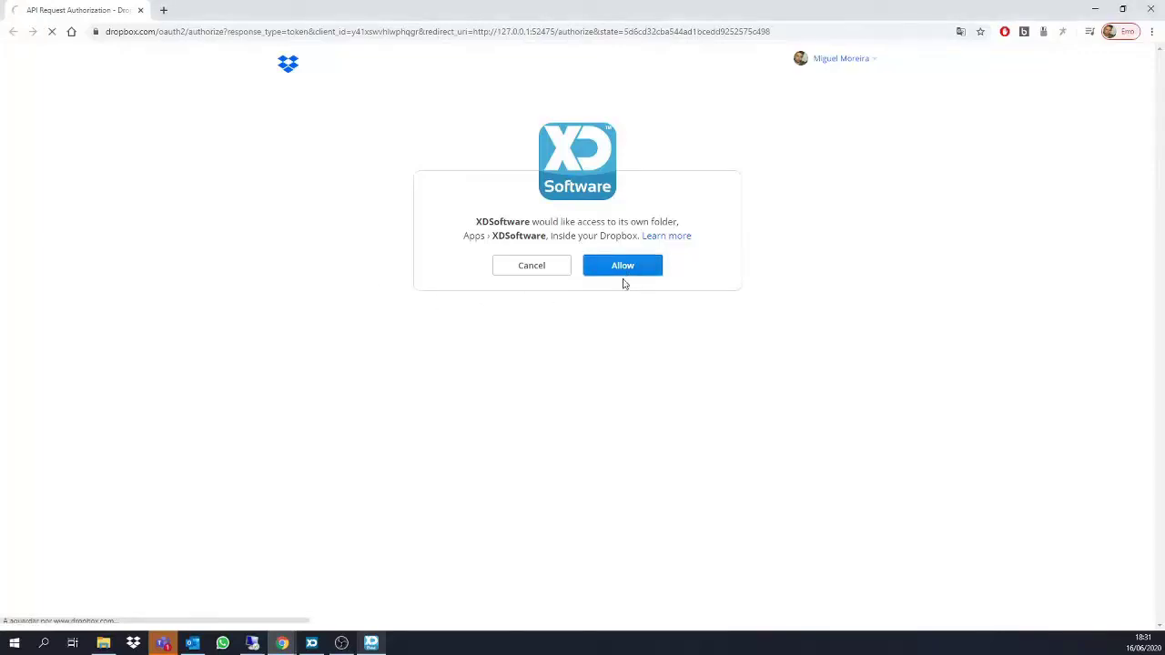
left_click(1093, 9)
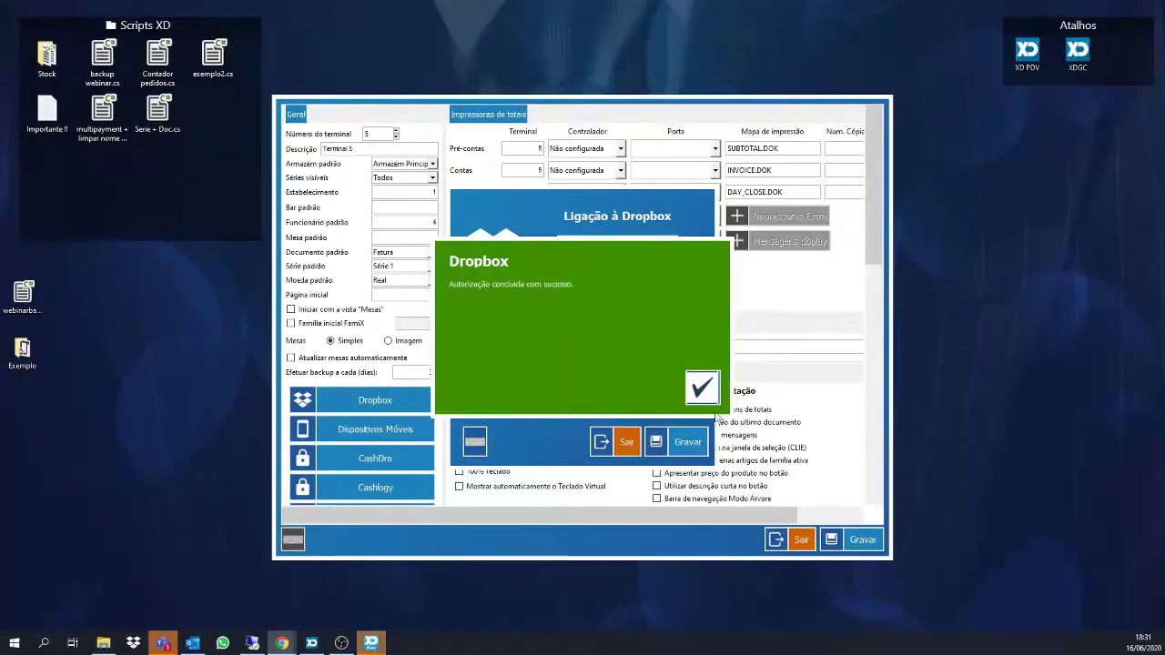
left_click(702, 388)
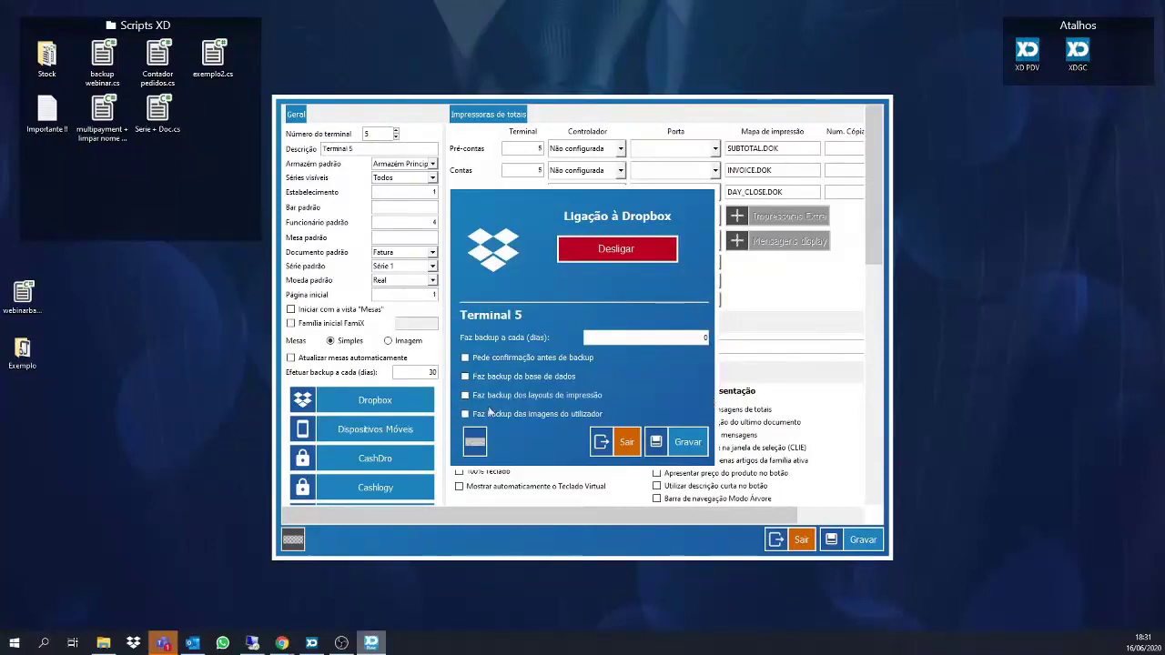
left_click(688, 442)
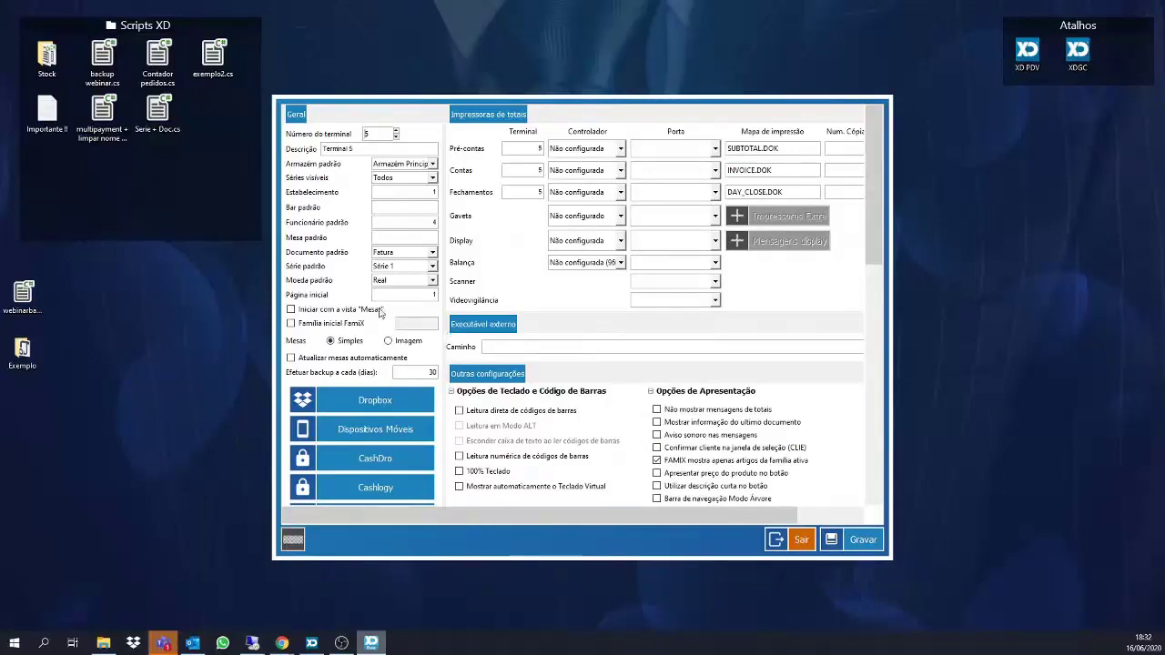
Set the Dropbox backup to every 1 day with database backup and confirmation before backup enabled, save, and decline the first backup.
left_click(403, 409)
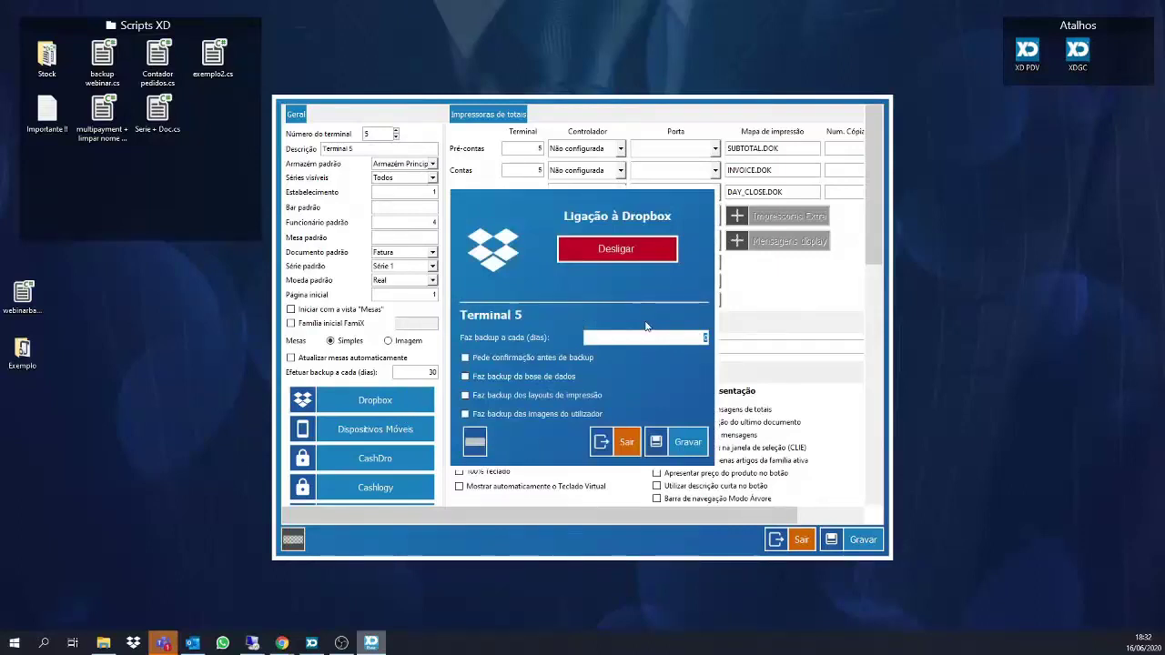
type("1")
left_click(688, 442)
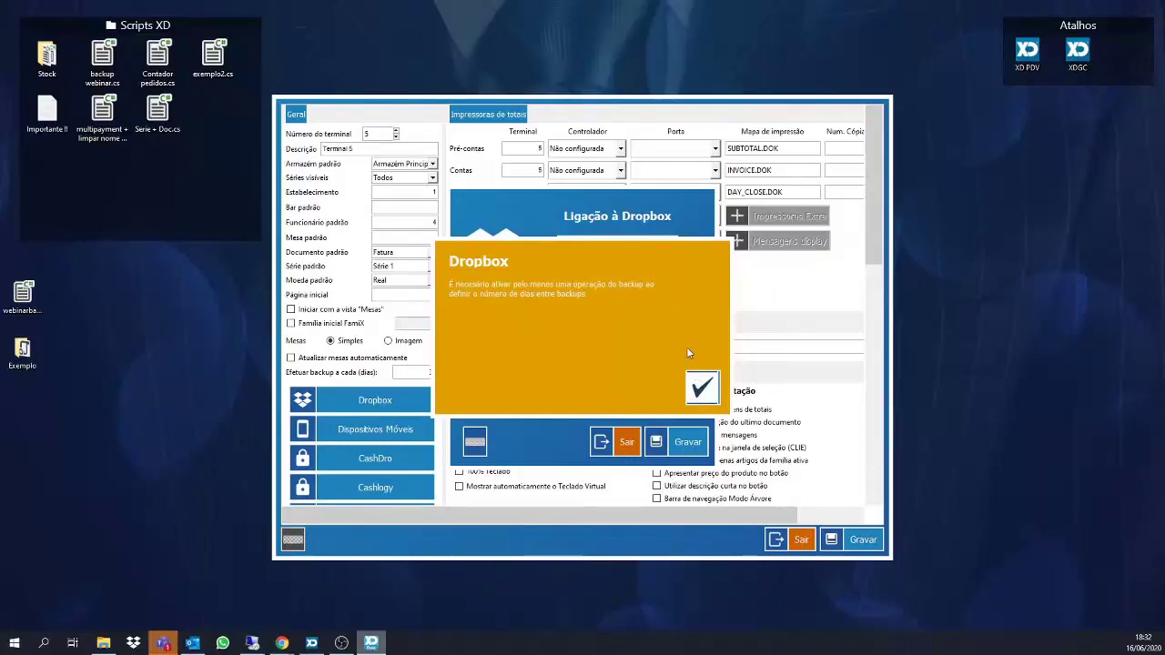
left_click(698, 389)
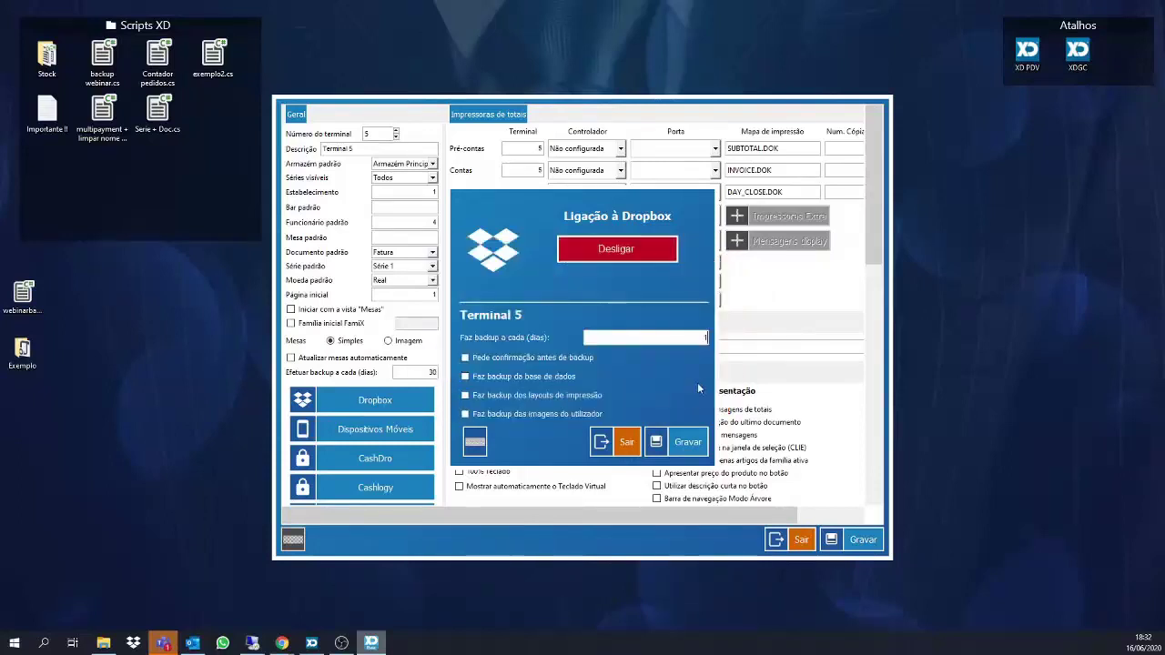
left_click(466, 376)
left_click(466, 359)
left_click(681, 440)
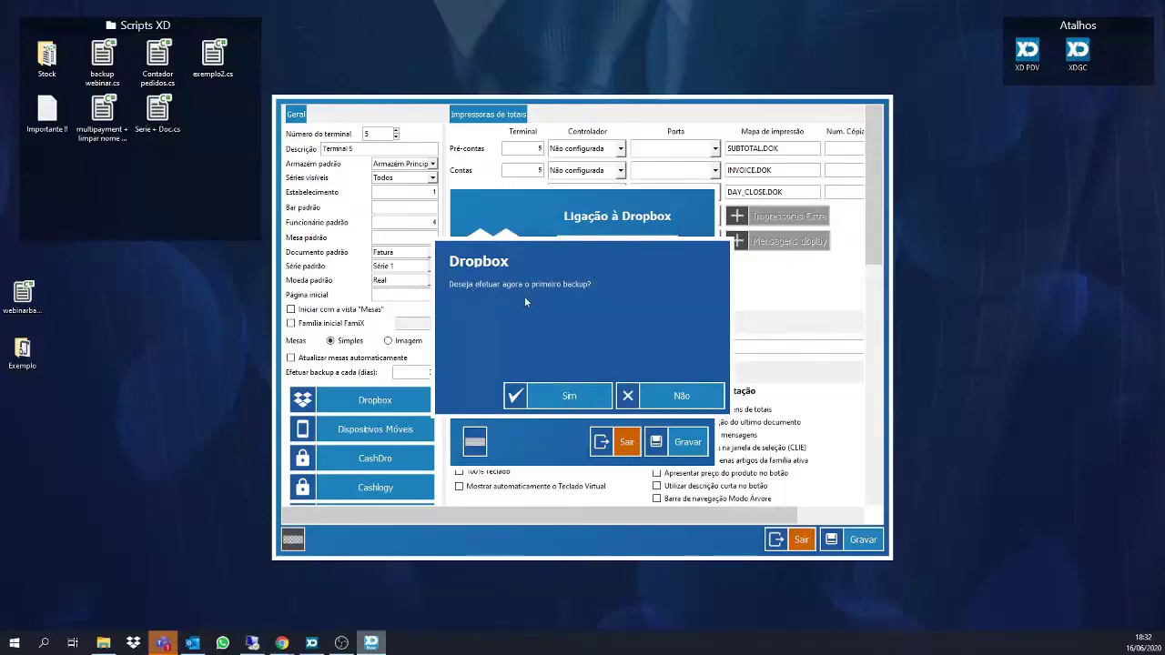
left_click(695, 395)
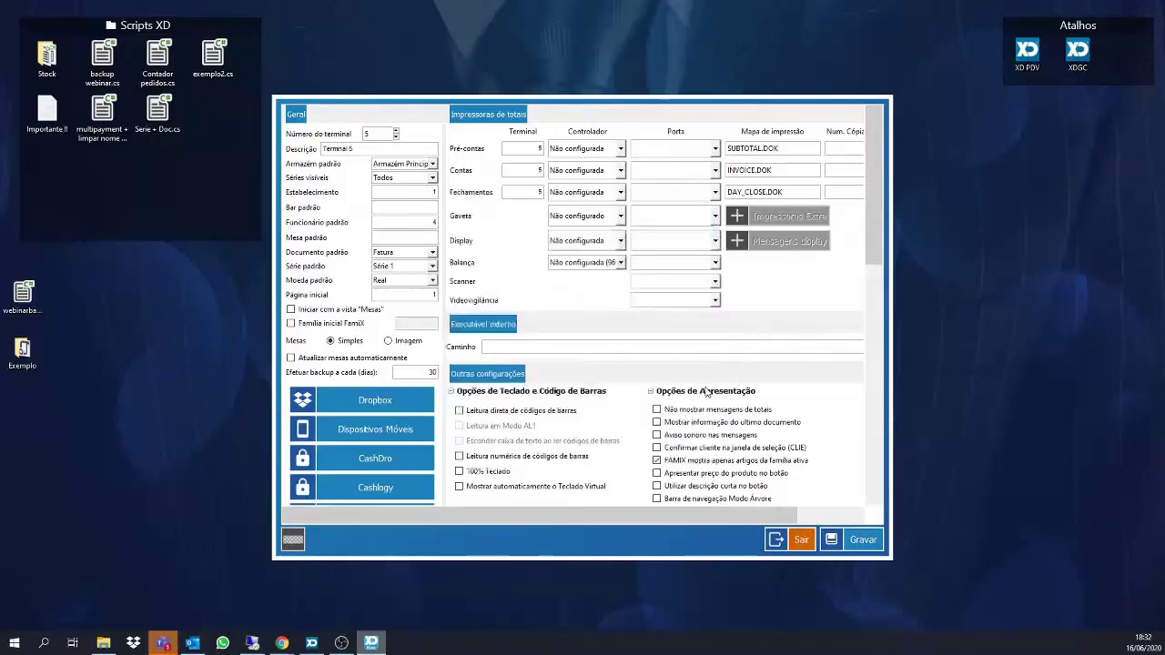
Exit the terminal configuration and the settings menu, and open the XD PDV shortcut's file location.
scroll(475, 309, "down", 3)
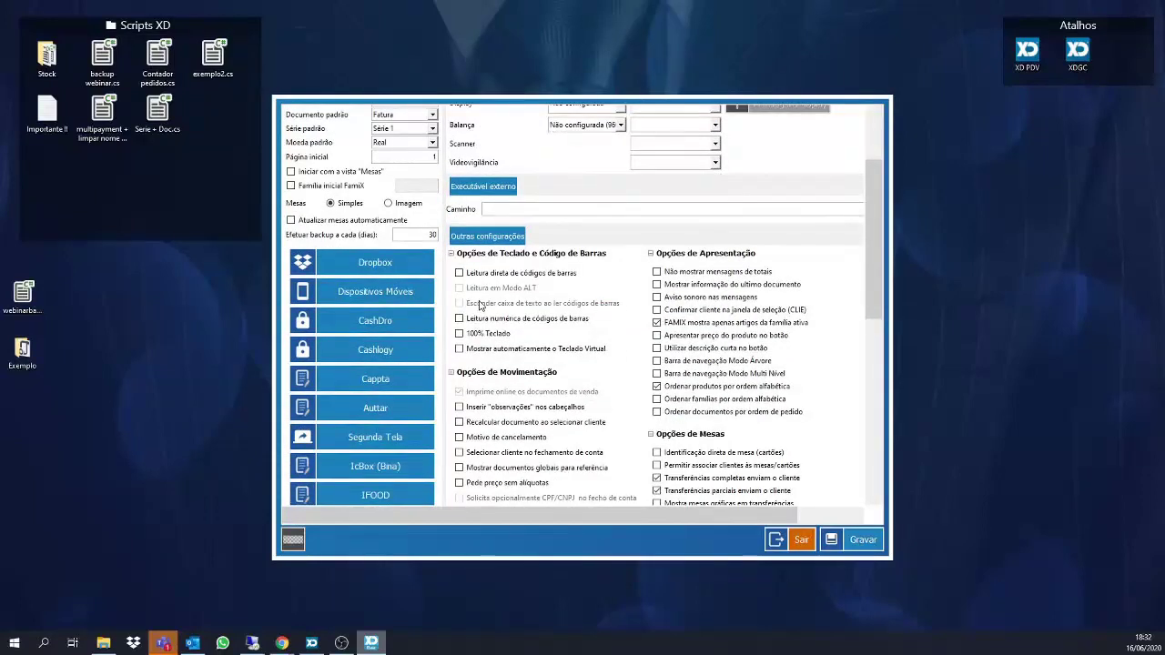
scroll(479, 306, "up", 3)
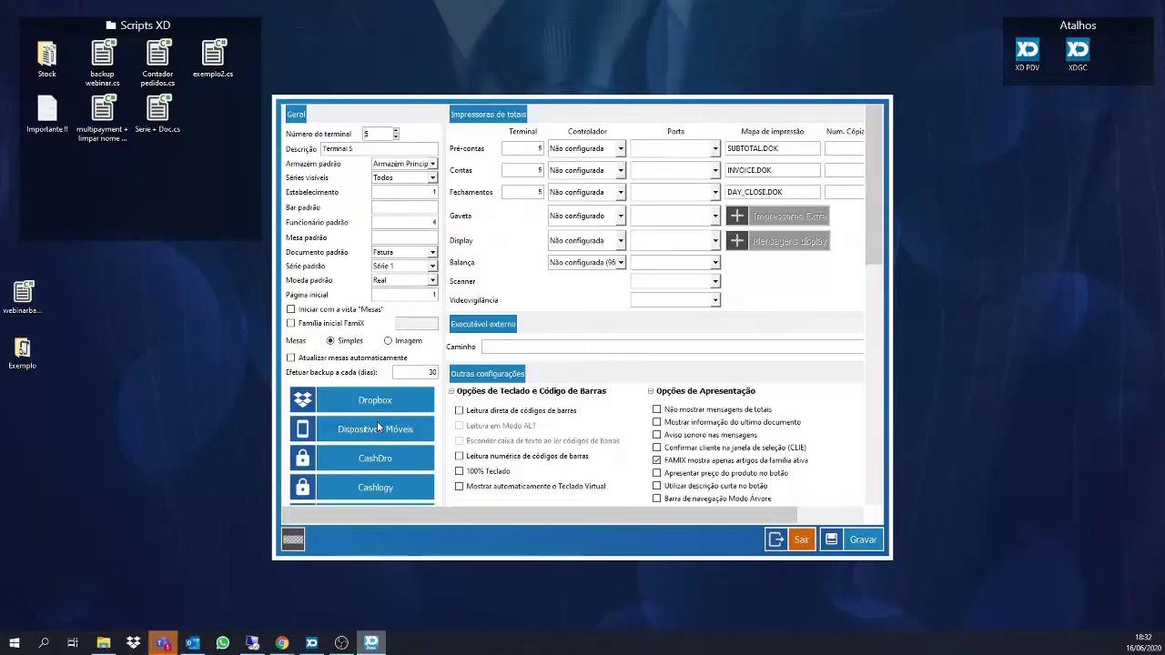
left_click(799, 541)
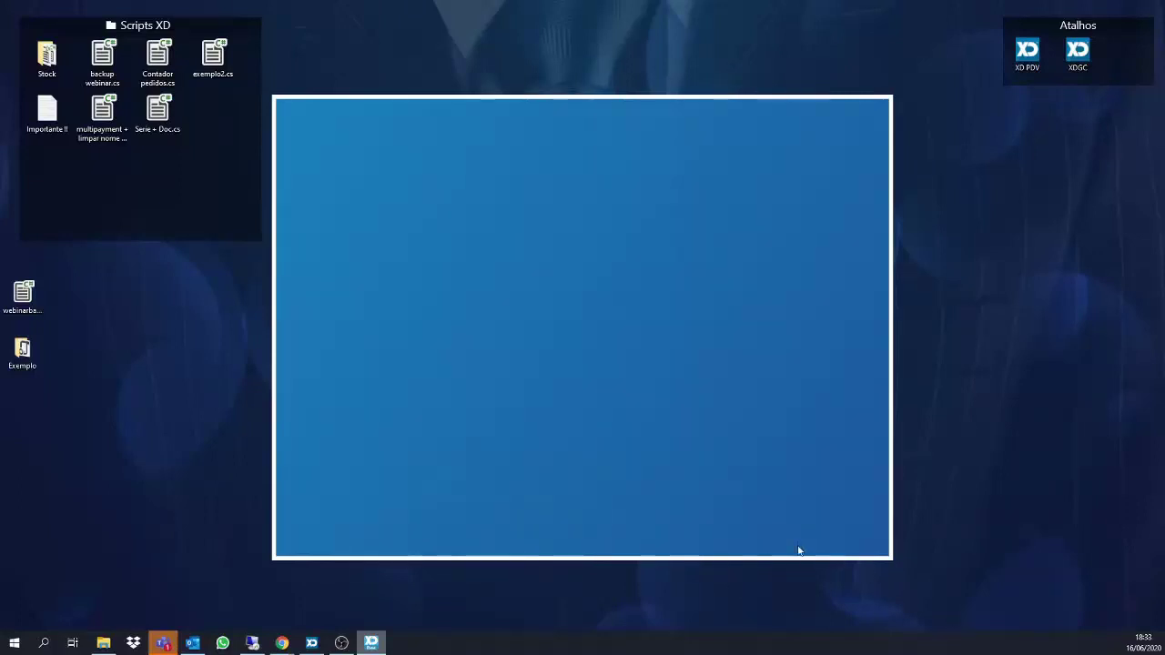
left_click(857, 541)
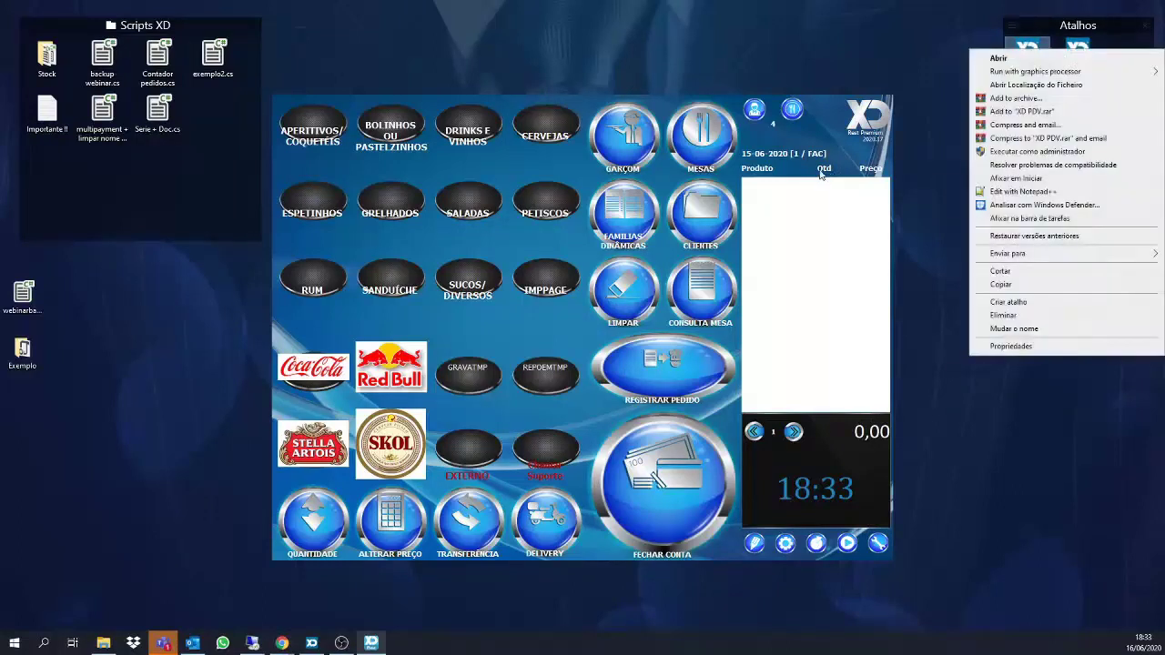
left_click(1032, 85)
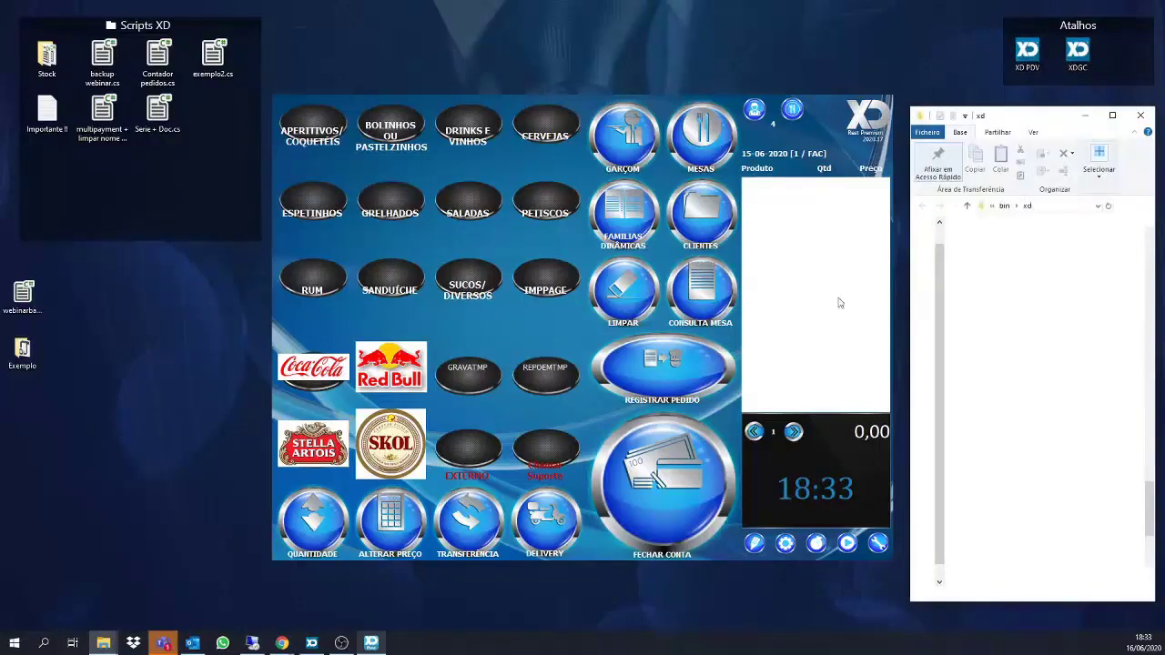
Add a button labelled XLS2XD with the XLS2XD function in the empty spot beside AUTOPEN, and save the page.
left_click(878, 544)
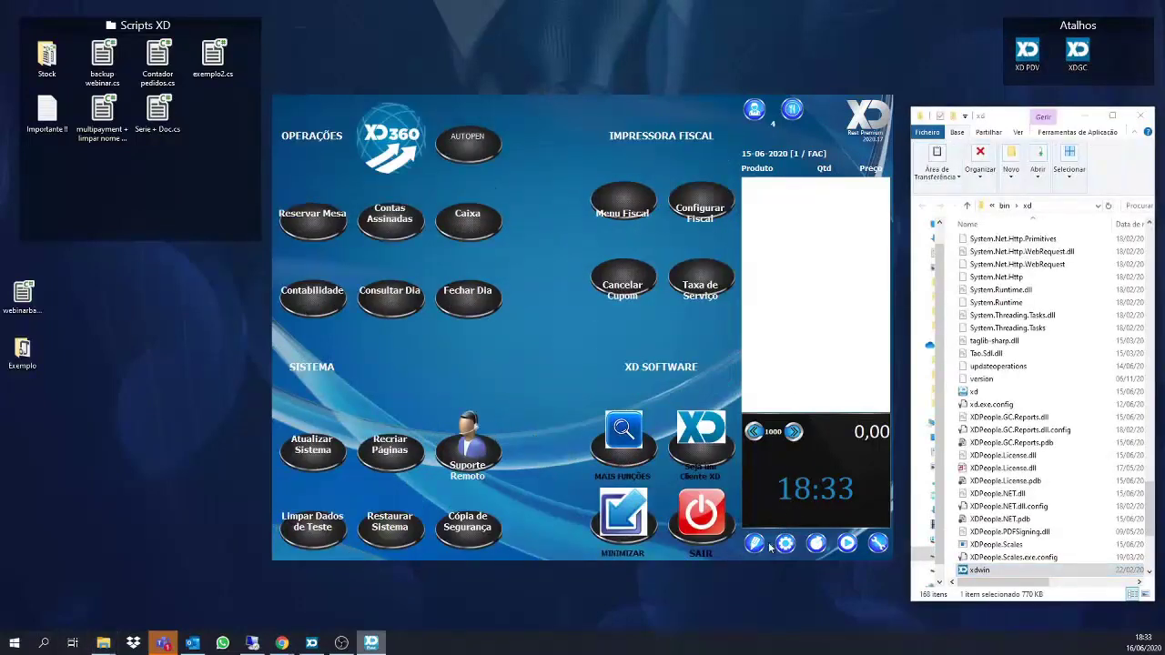
left_click(829, 197)
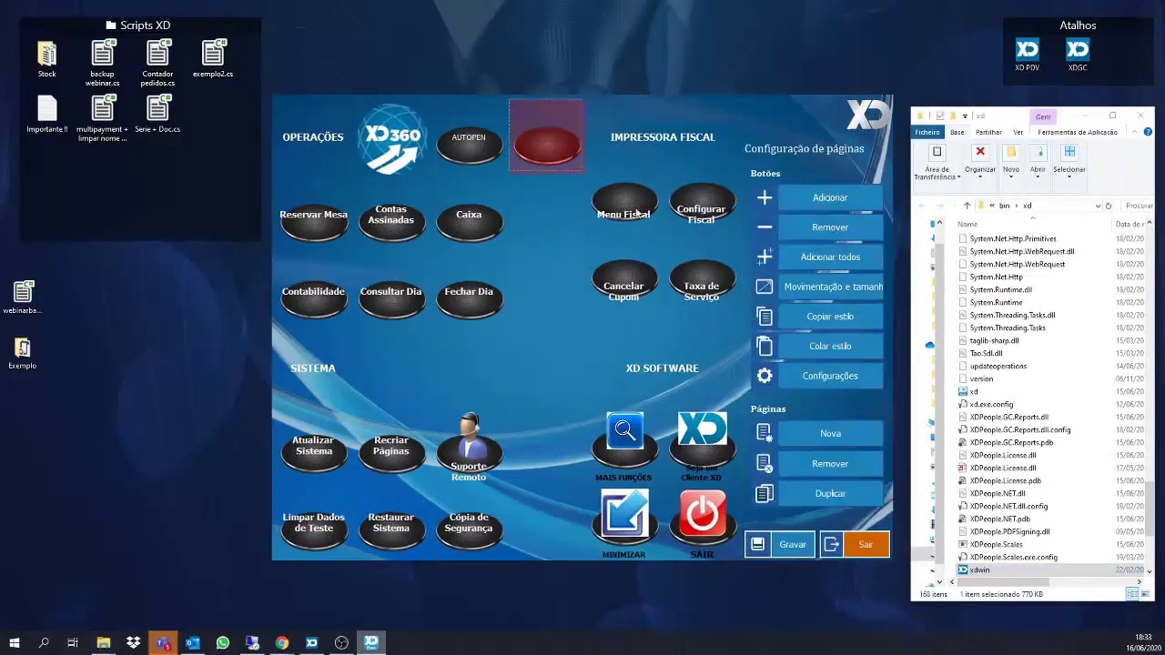
left_click(818, 380)
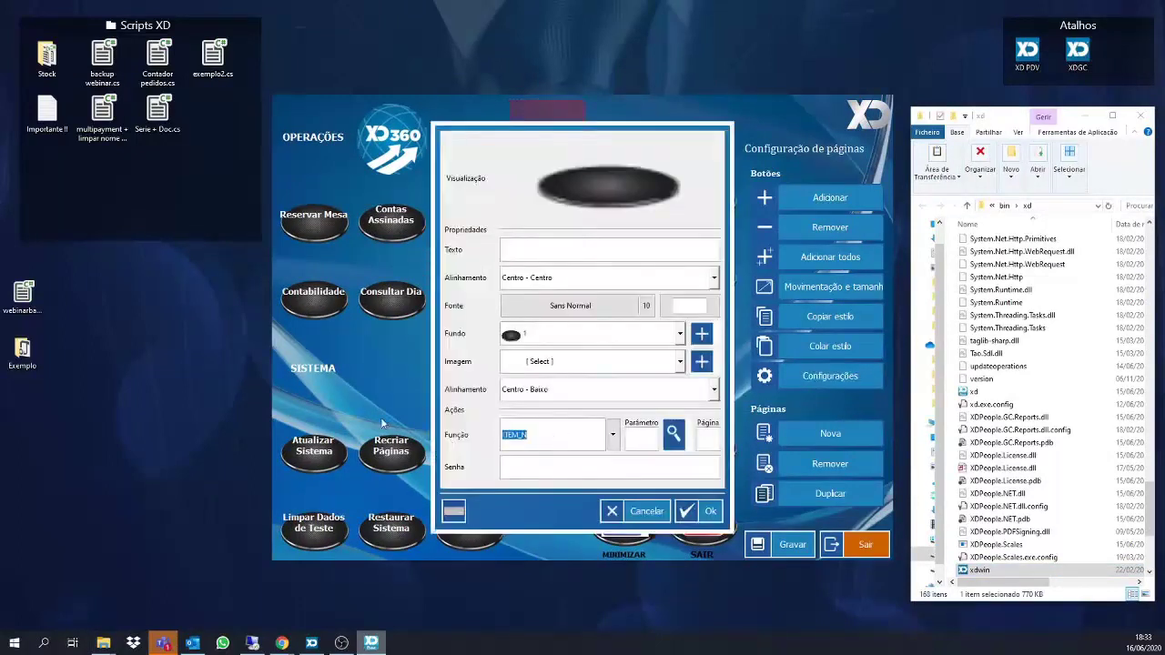
type("xls")
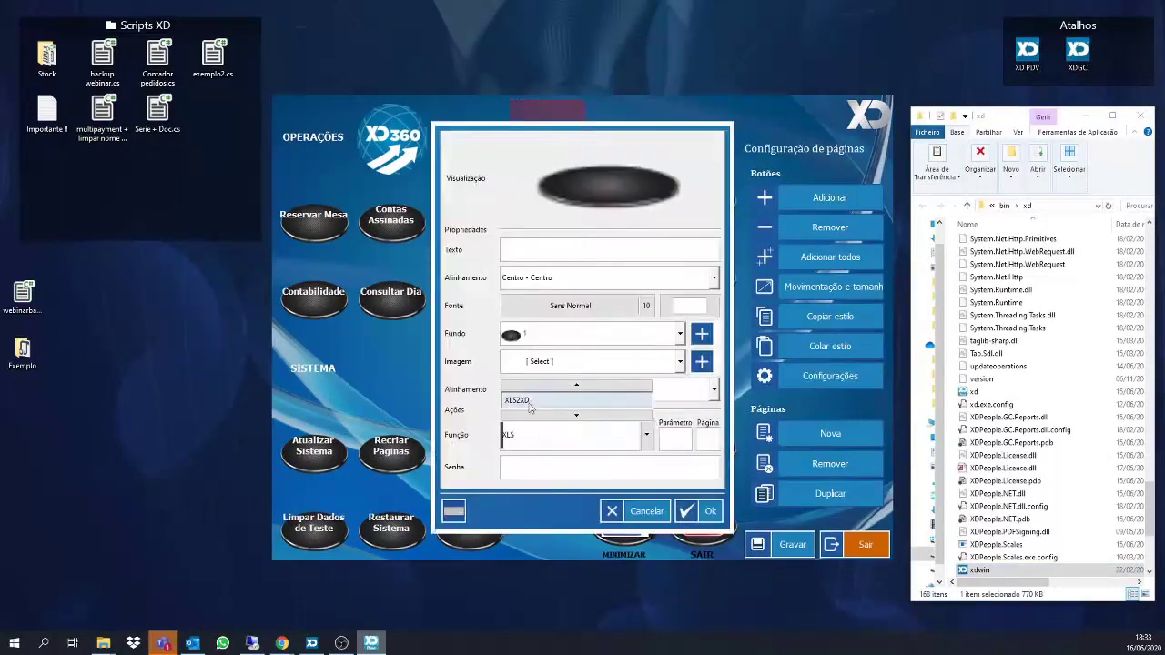
left_click(531, 402)
left_click(581, 251)
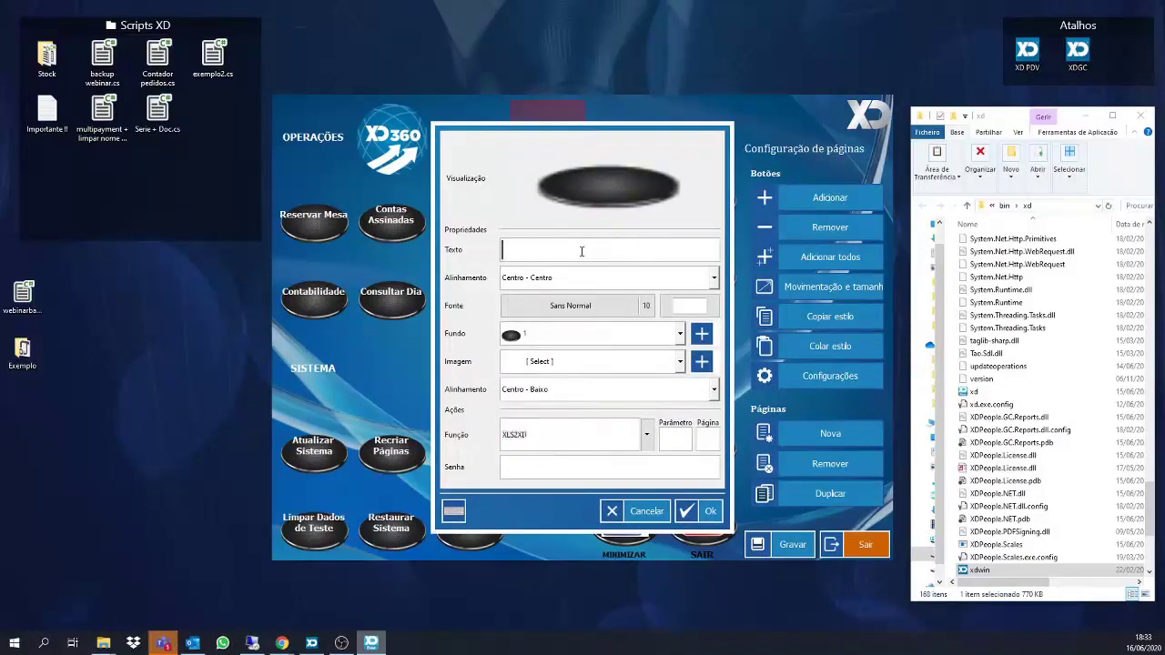
type("XLS2XD")
left_click(705, 511)
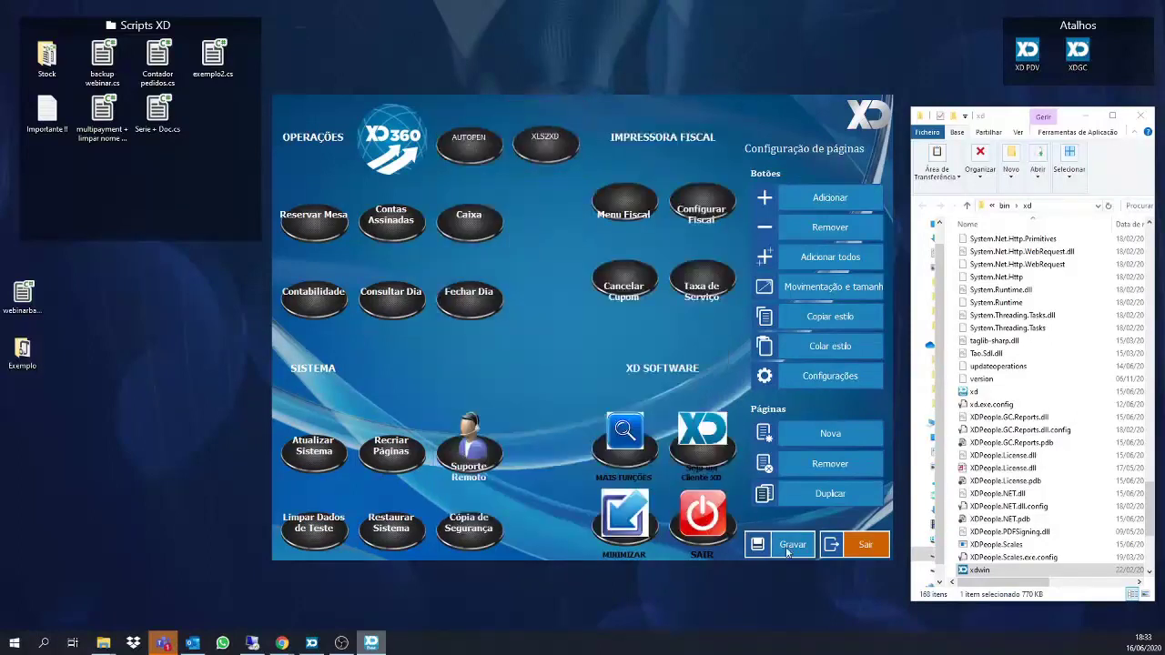
left_click(782, 546)
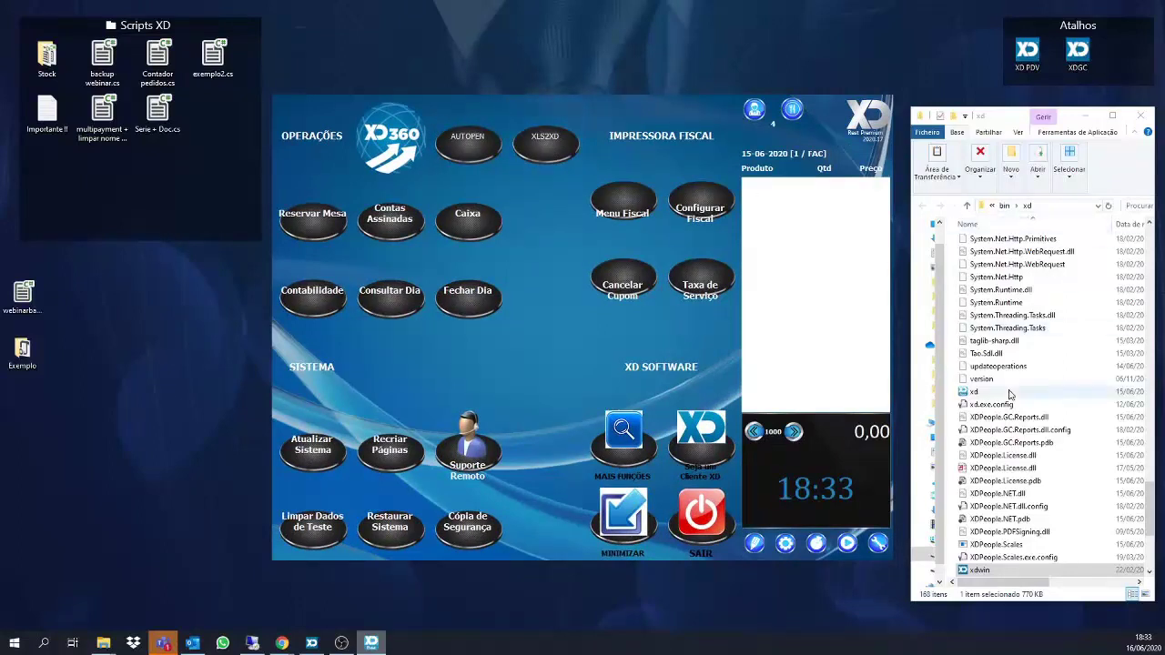
Look through the xd program folder for the XLS2XD files, keeping the folder window beside the point-of-sale screen.
left_click(995, 331)
key("Down")
key("Down")
key("Down")
key("Down")
key("Down")
key("Down")
key("Down")
key("Down")
key("Down")
key("Down")
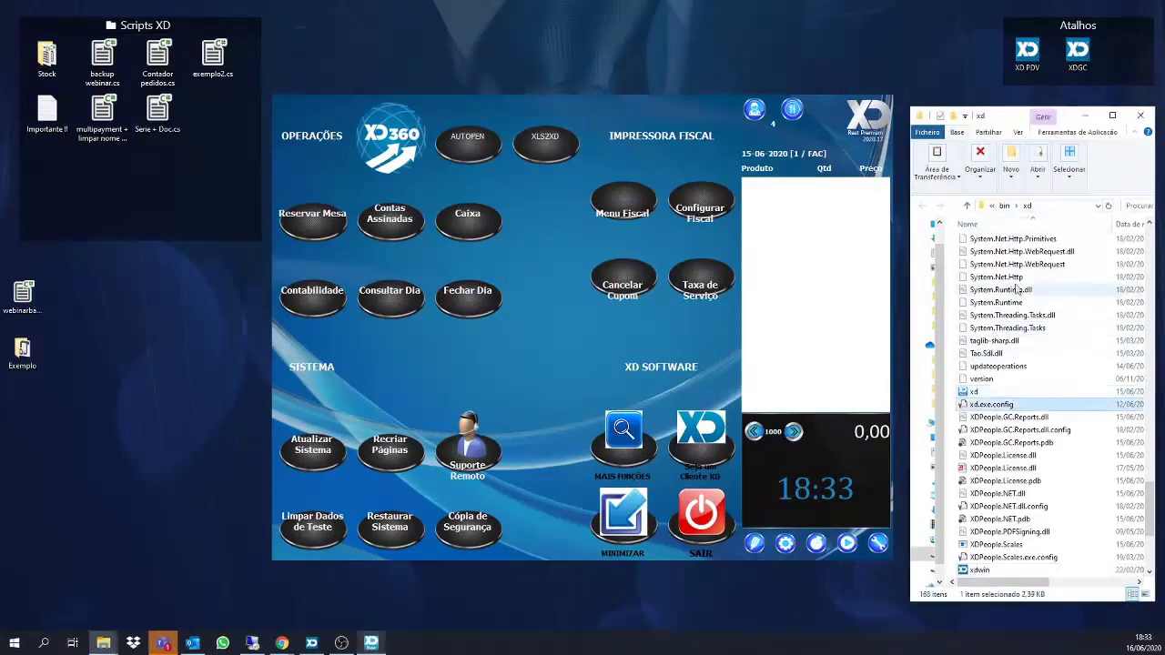
key("x")
key("x")
key("x")
key("x")
key("x")
scroll(997, 316, "down", 5)
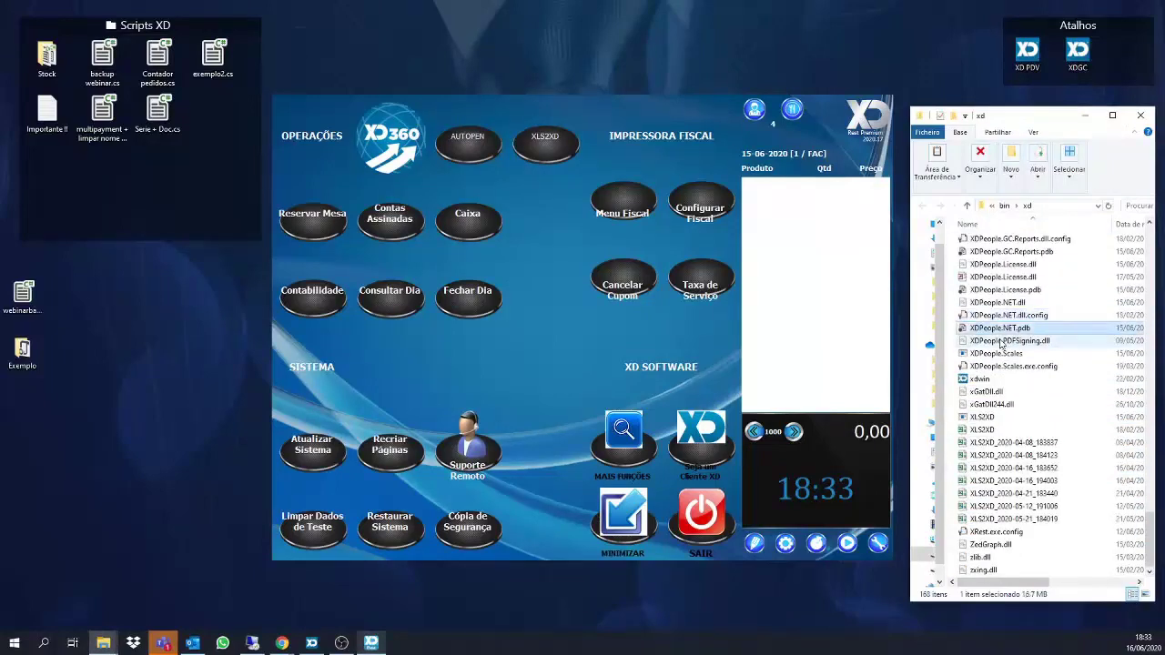
key("x")
left_click_drag(1037, 115, 822, 42)
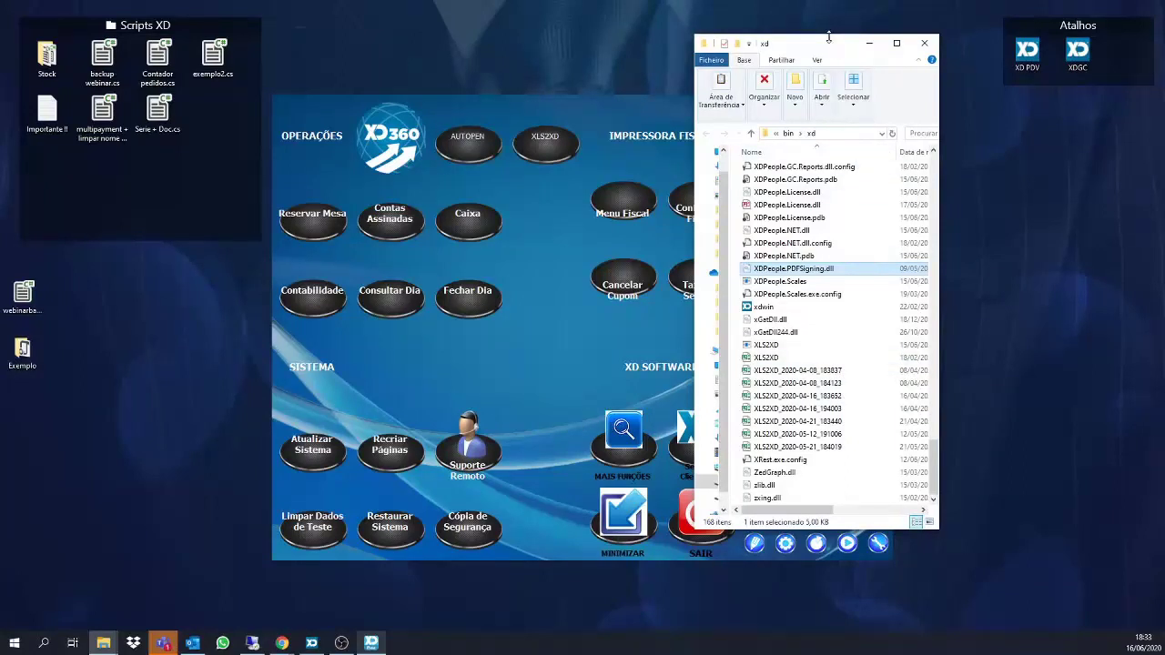
left_click_drag(847, 46, 1063, 108)
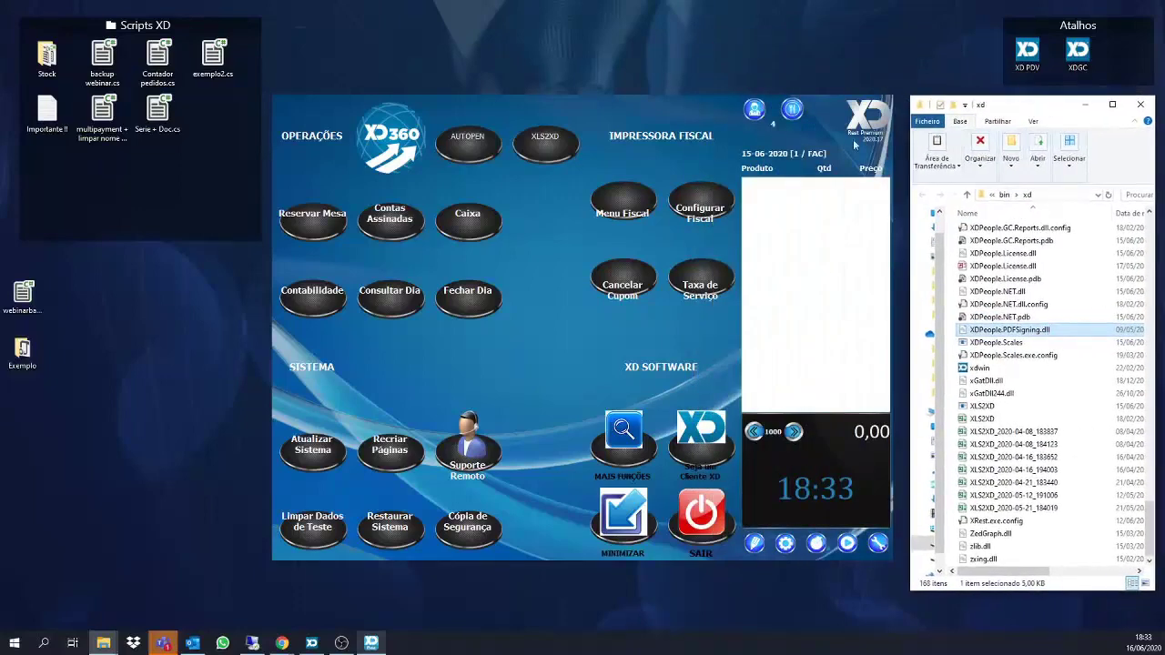
Run the new XLS2XD function and decline replacing the existing file.
left_click(532, 136)
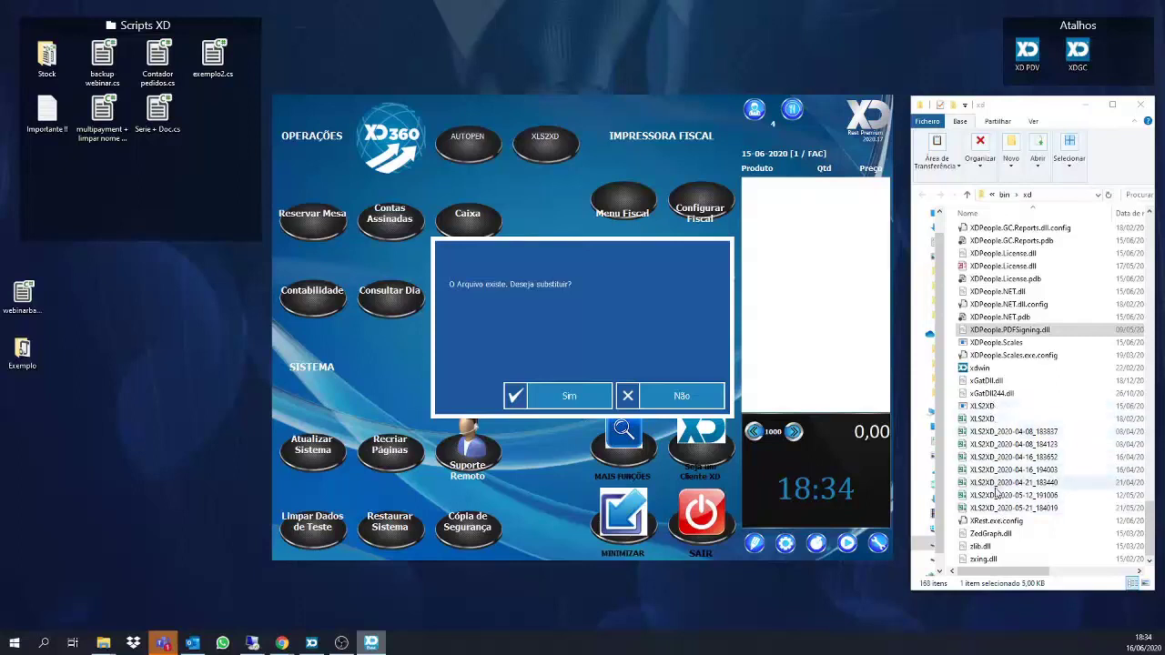
left_click(696, 398)
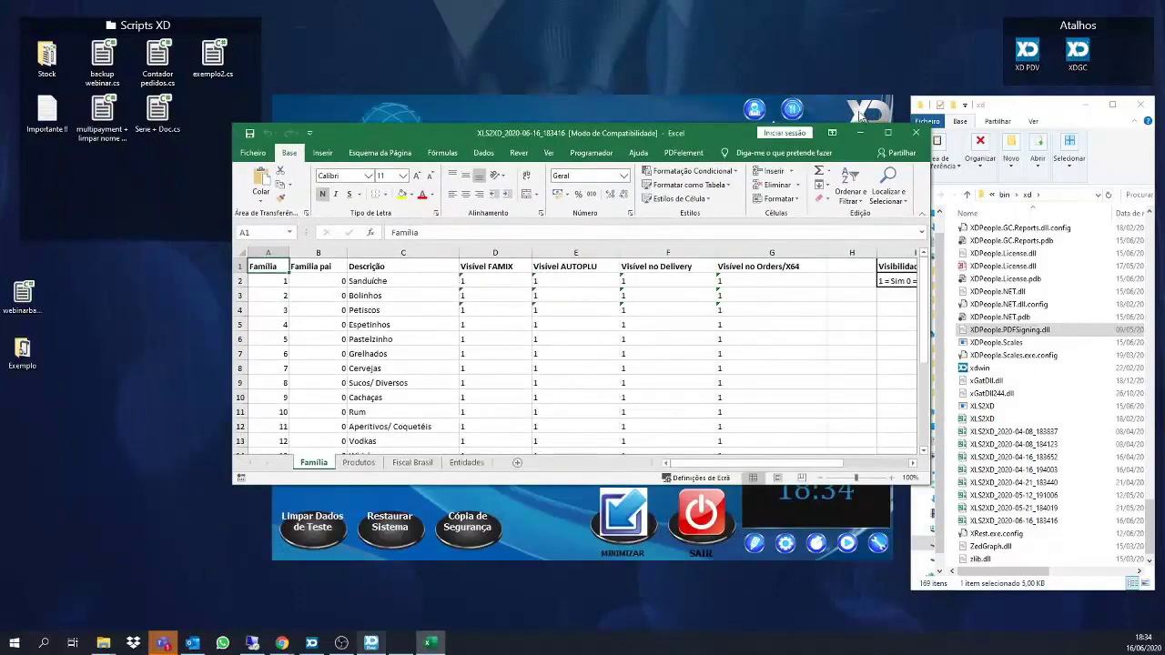
Maximize the exported workbook and look through the product codes, descriptions, prices and printer columns on the Produtos sheet.
left_click(888, 134)
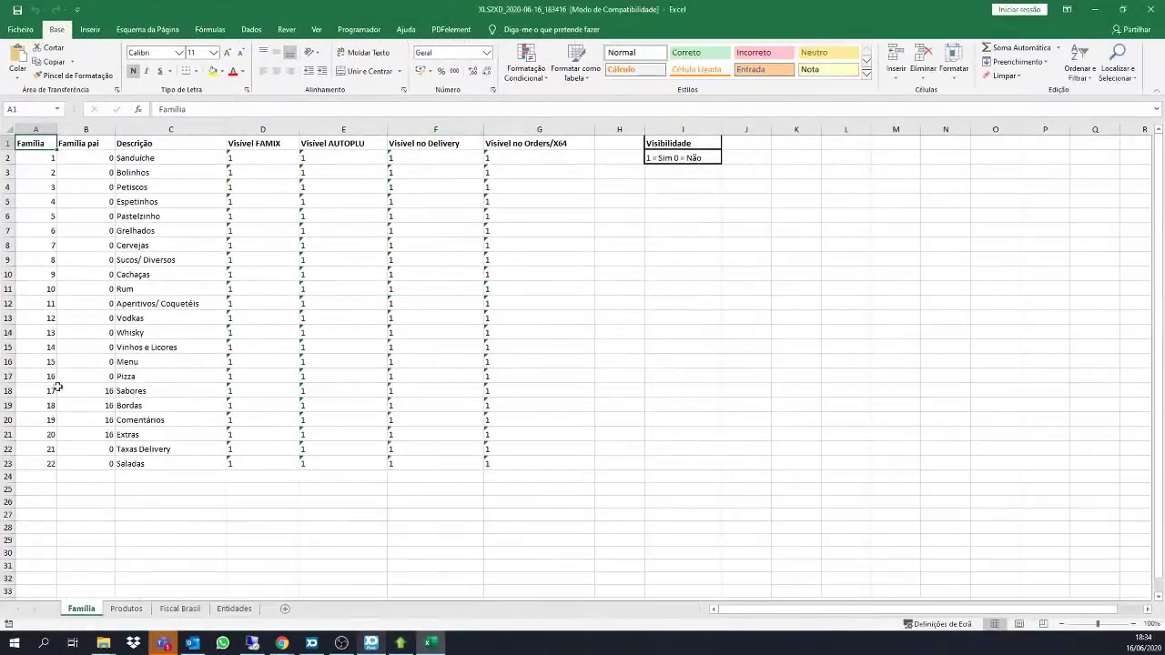
left_click(126, 609)
scroll(193, 228, "down", 14)
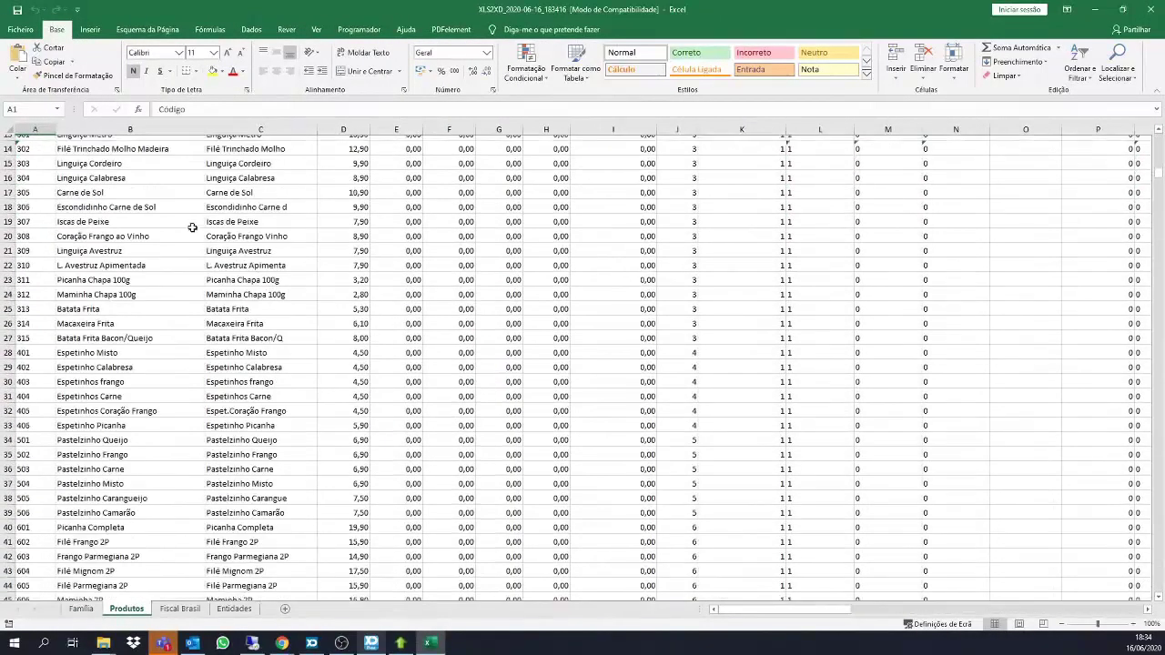
scroll(193, 228, "up", 14)
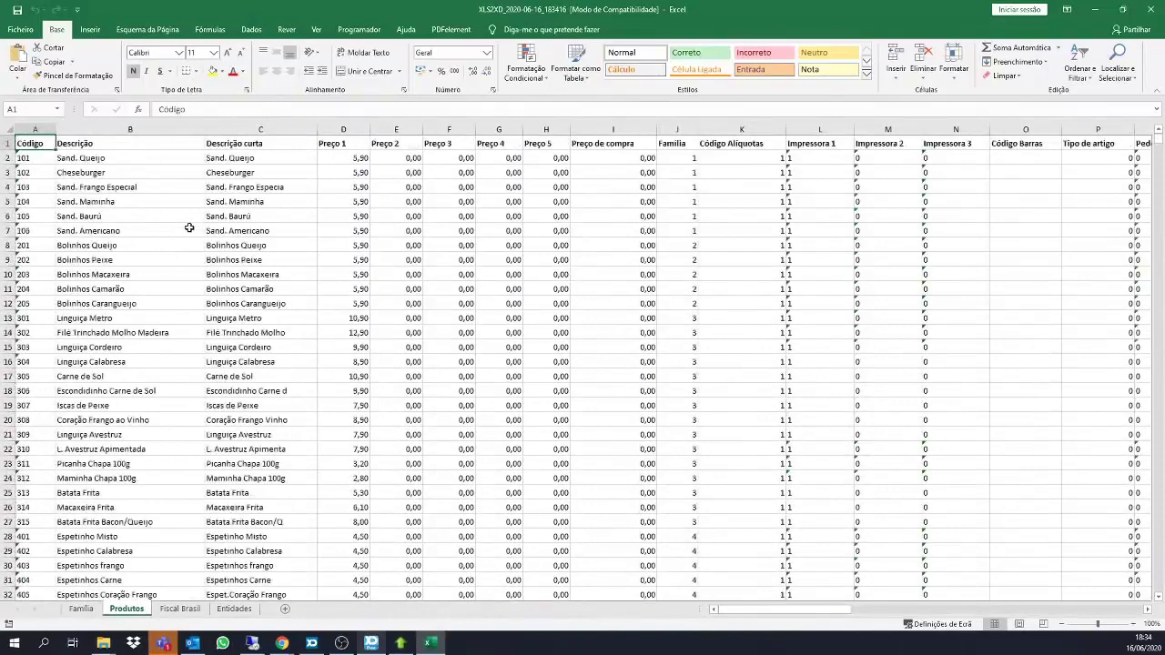
left_click_drag(98, 191, 796, 375)
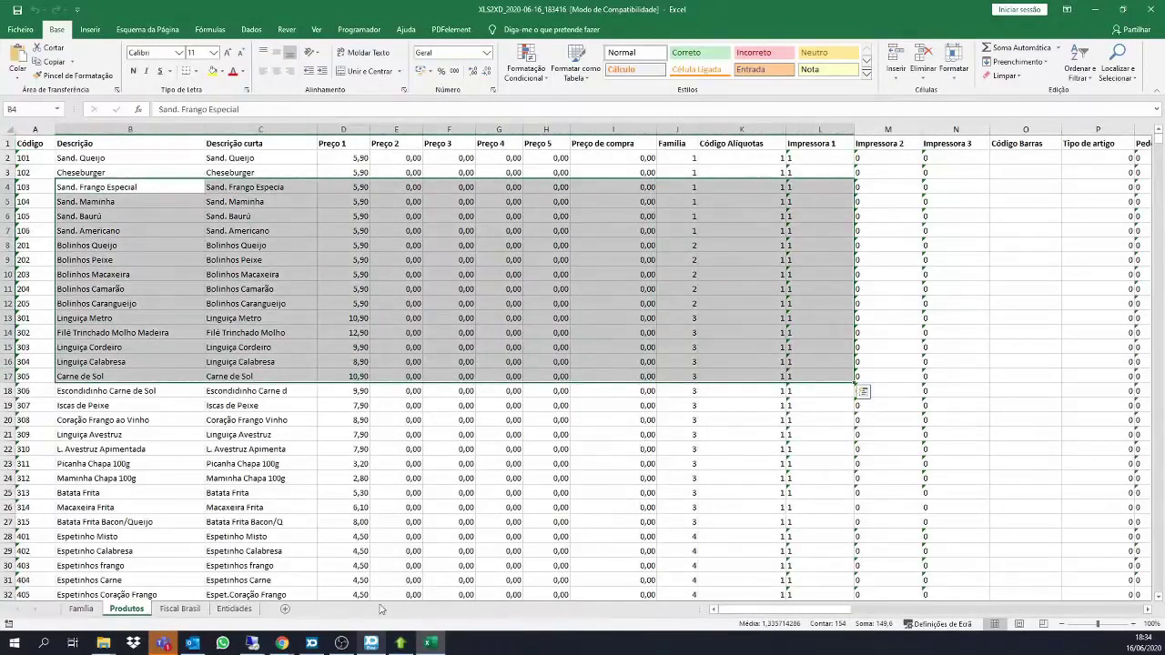
left_click(444, 579)
left_click(772, 270)
left_click(962, 263)
left_click(1096, 274)
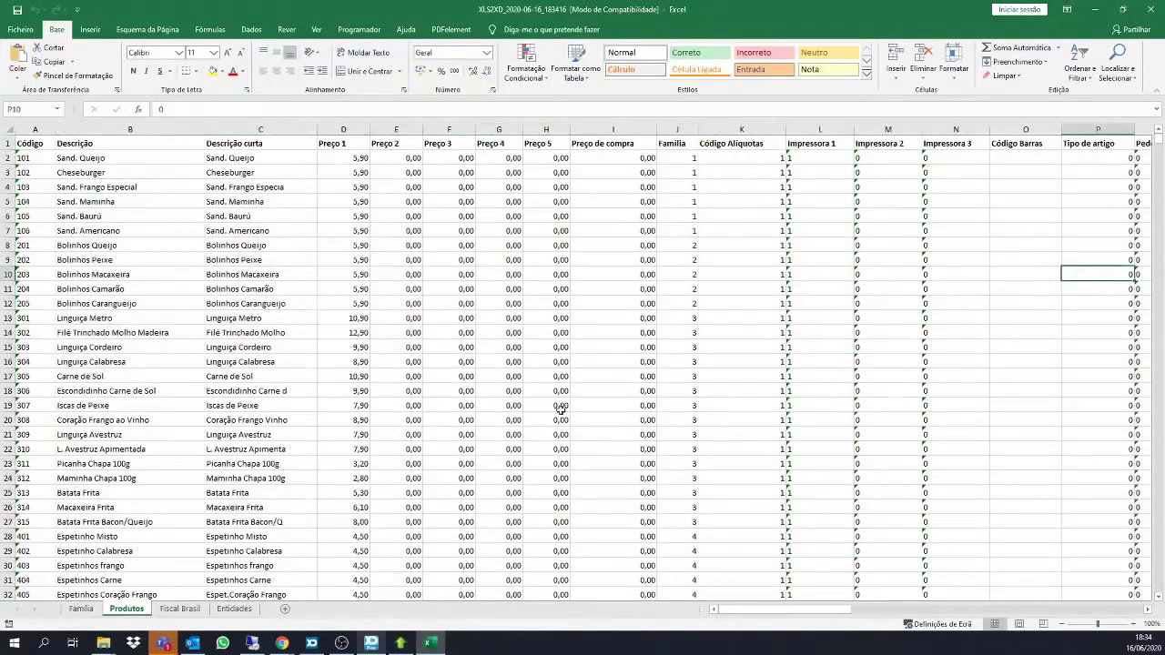
Examine the tax columns on the Fiscal Brasil sheet and the customer records on the Entidades sheet.
left_click(179, 609)
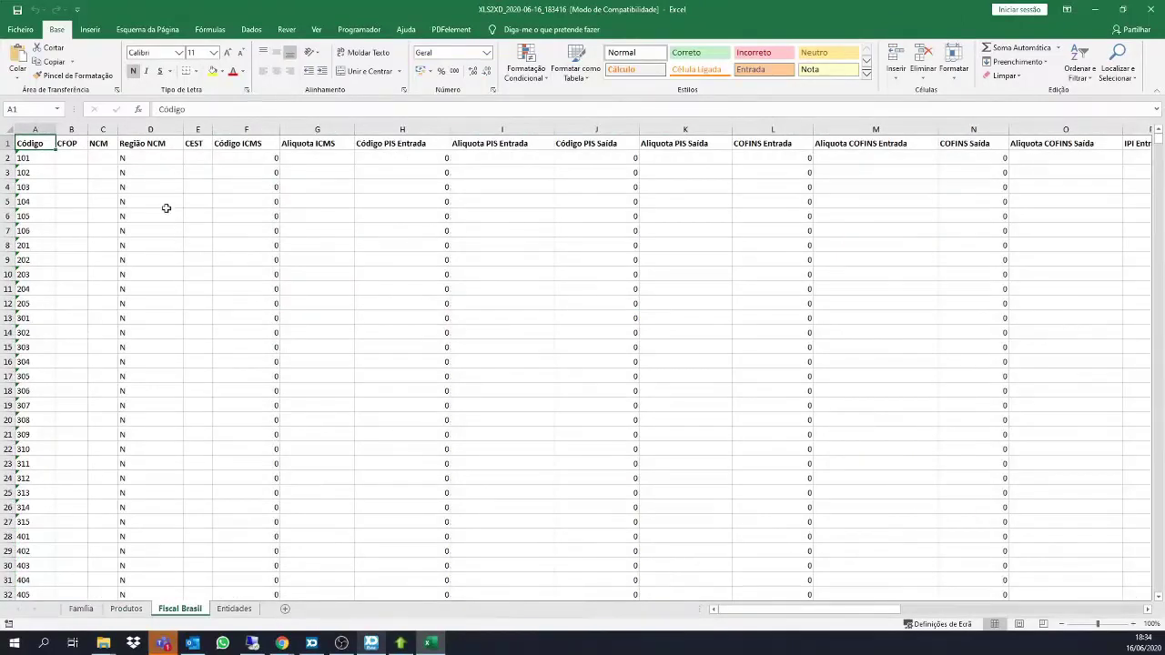
left_click_drag(155, 172, 948, 537)
left_click(687, 419)
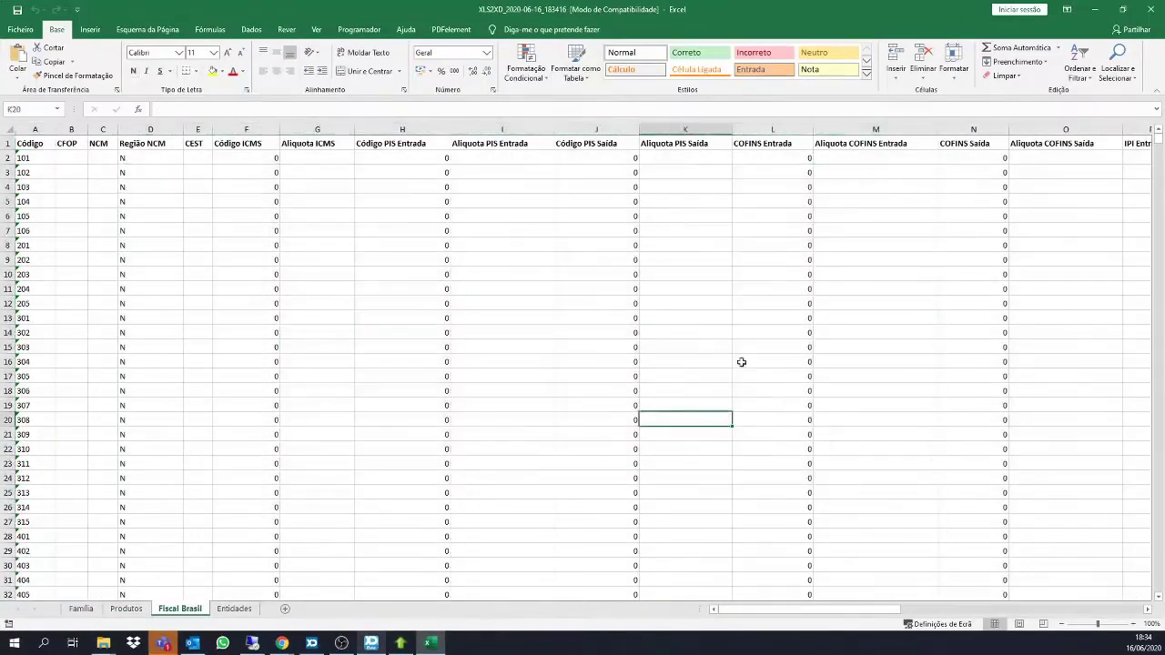
left_click(232, 608)
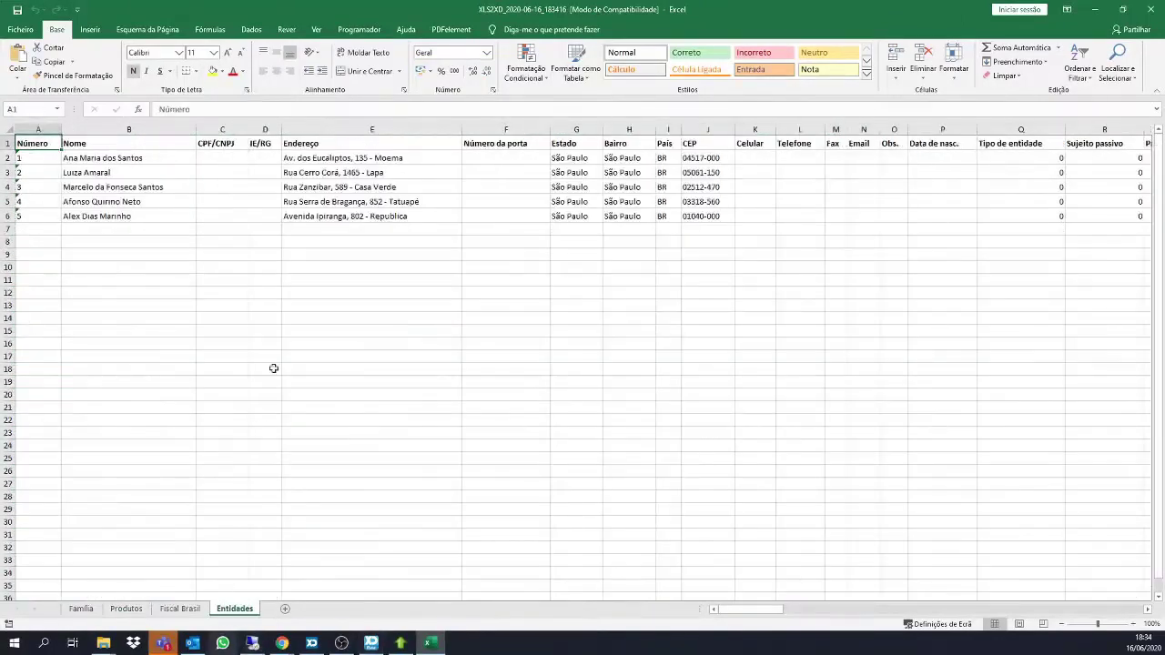
left_click_drag(128, 158, 373, 271)
left_click(389, 458)
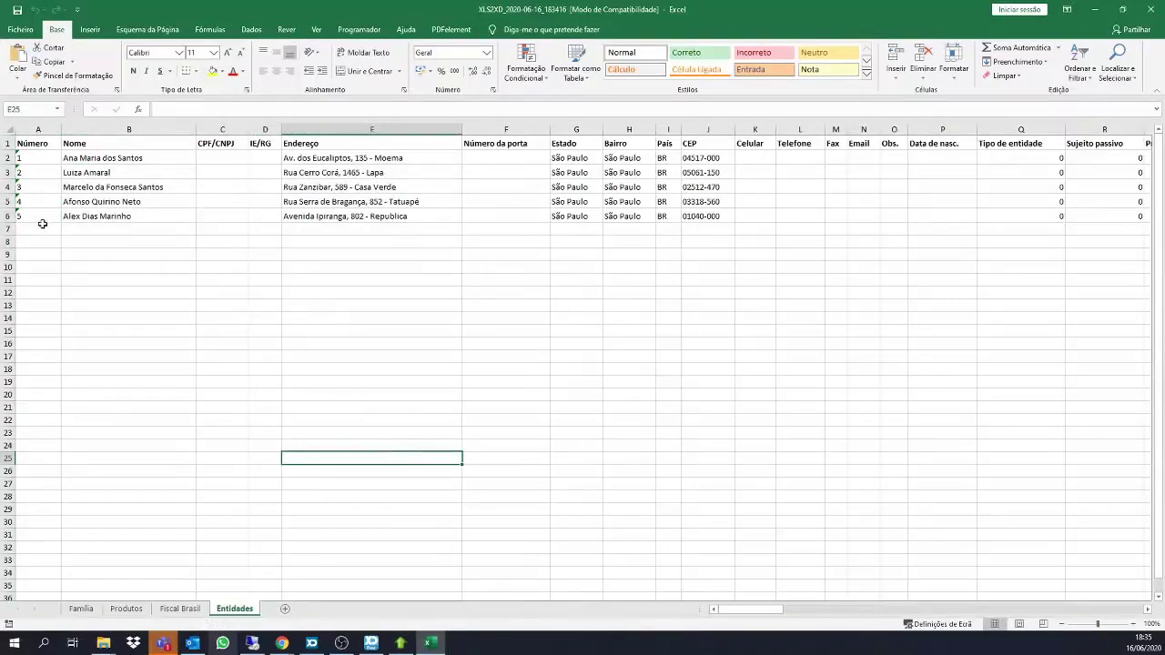
left_click_drag(38, 218, 257, 213)
left_click(167, 290)
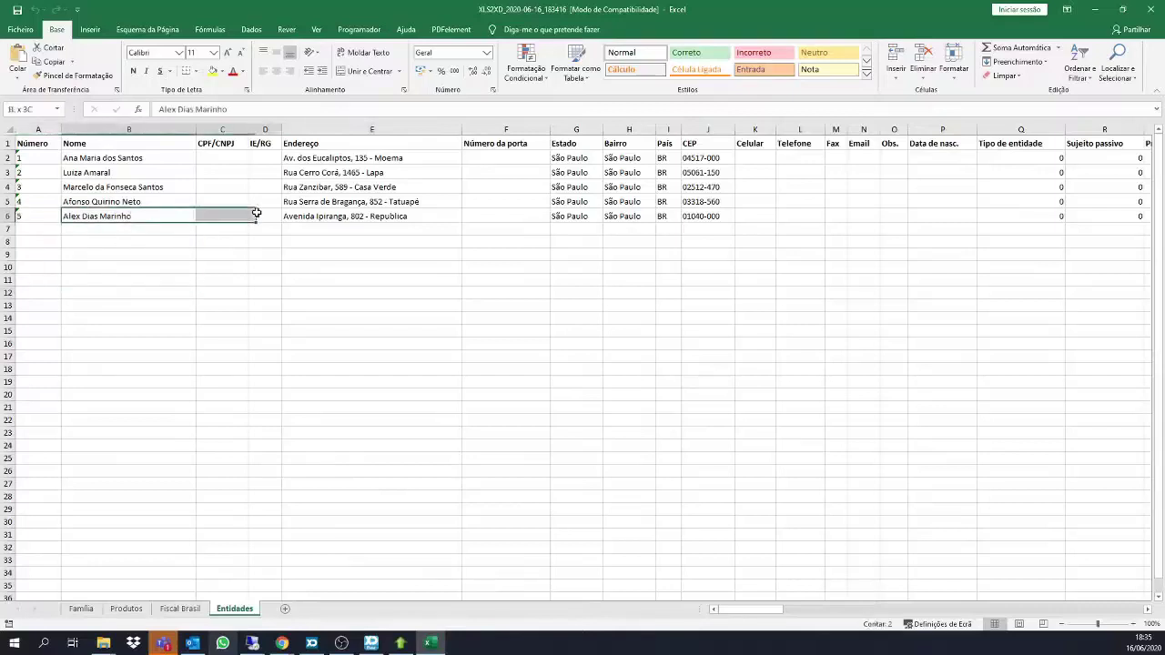
Copy the customer data in B3:R6 on the Entidades sheet and paste it from B7 down.
left_click_drag(82, 173, 1131, 218)
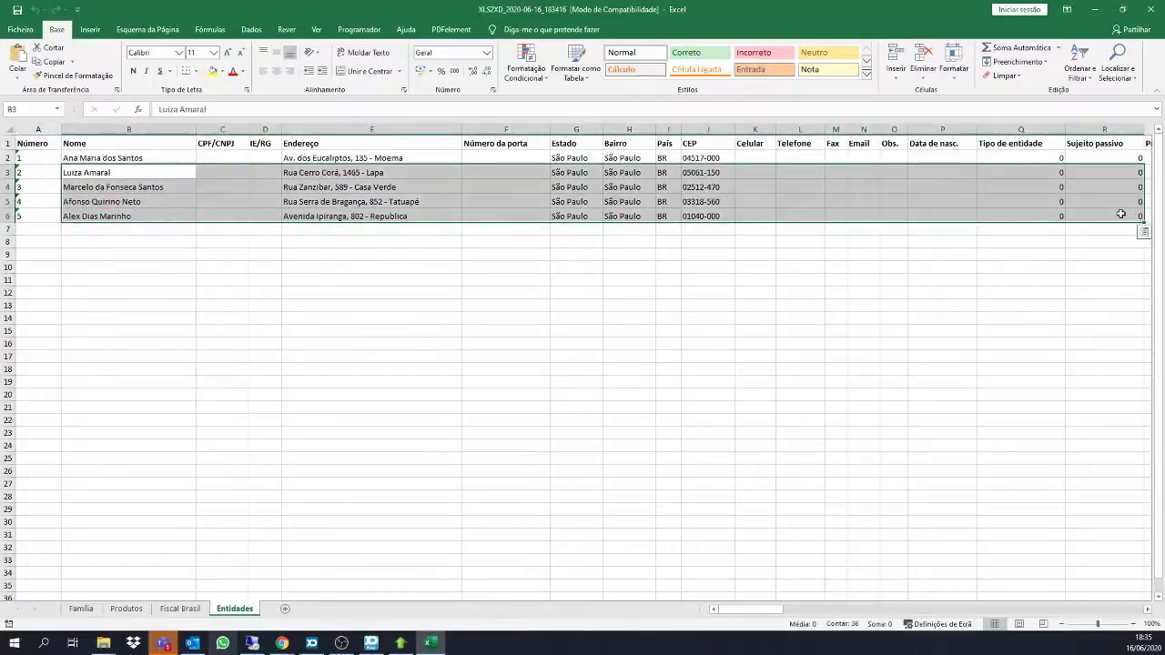
key("ctrl+c")
left_click(143, 232)
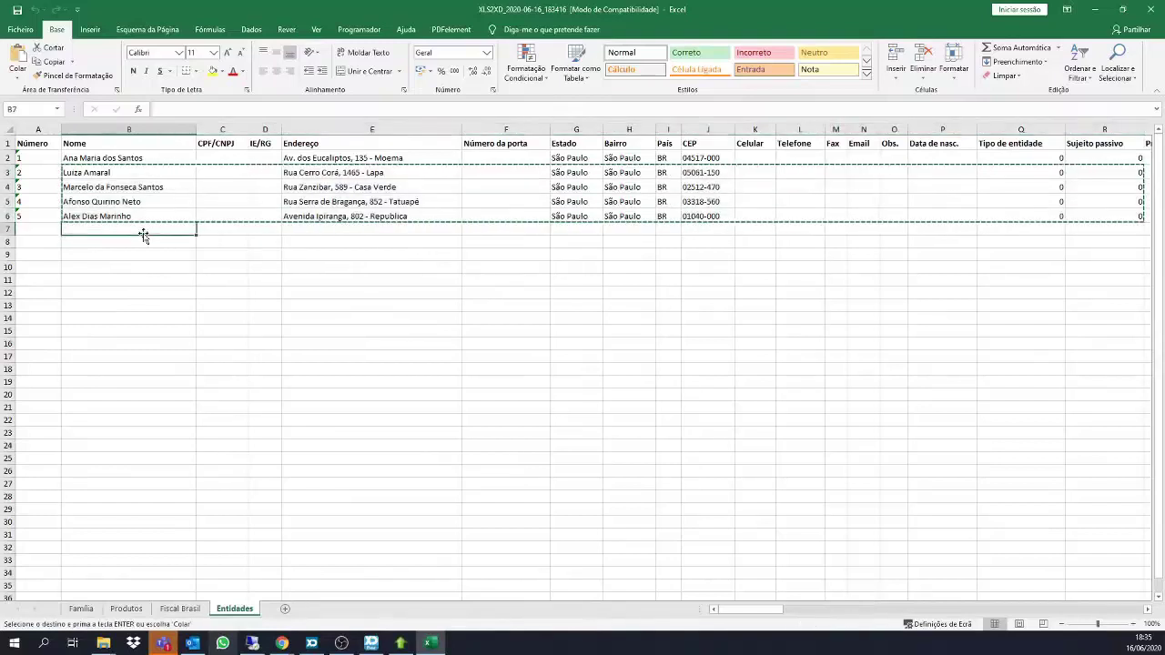
key("ctrl+v")
left_click(105, 397)
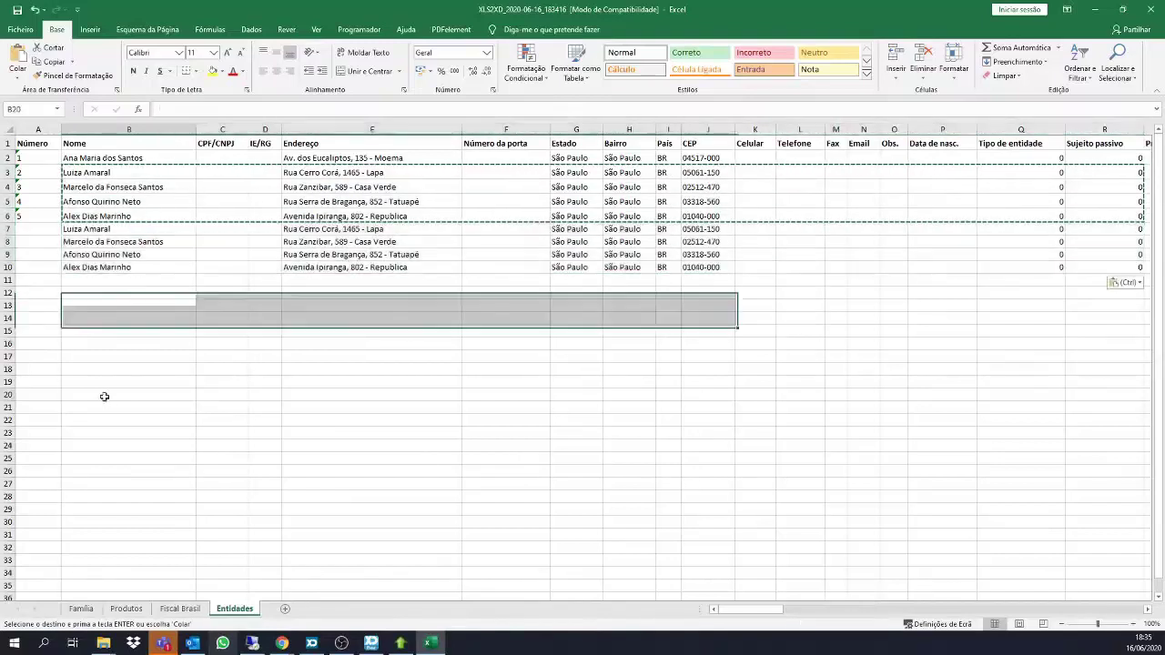
Number the pasted customer rows 7 to 10 as 6, 7, 8 and 9 in the Número column.
left_click(33, 229)
type("6")
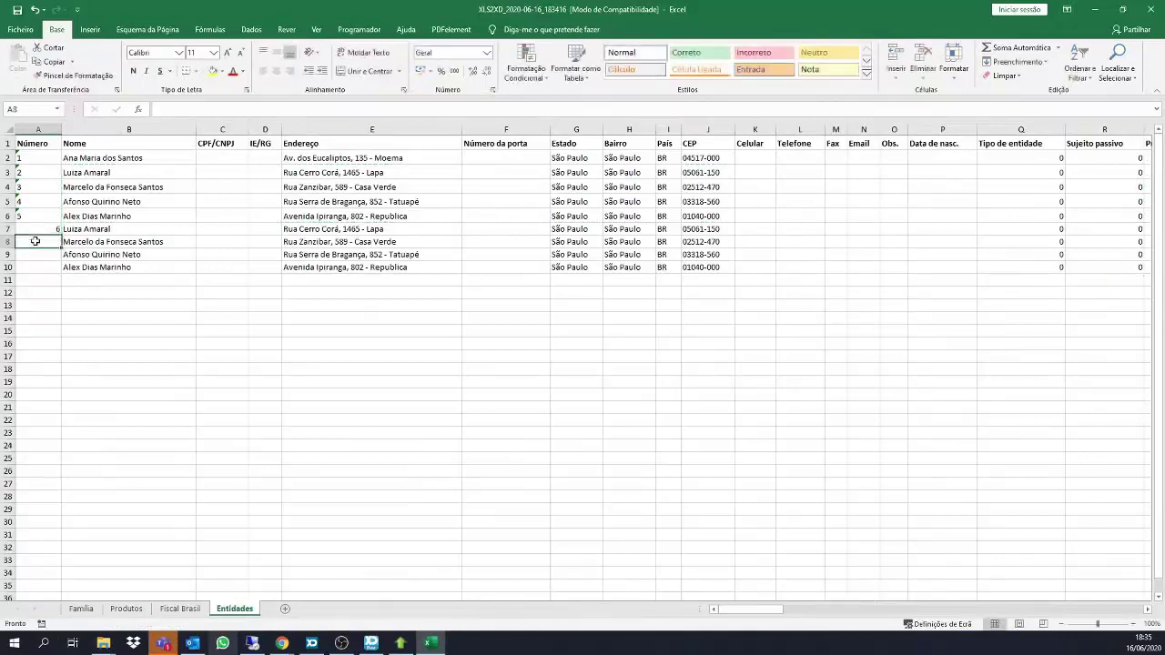
key("Return")
type("7")
key("Return")
type("8")
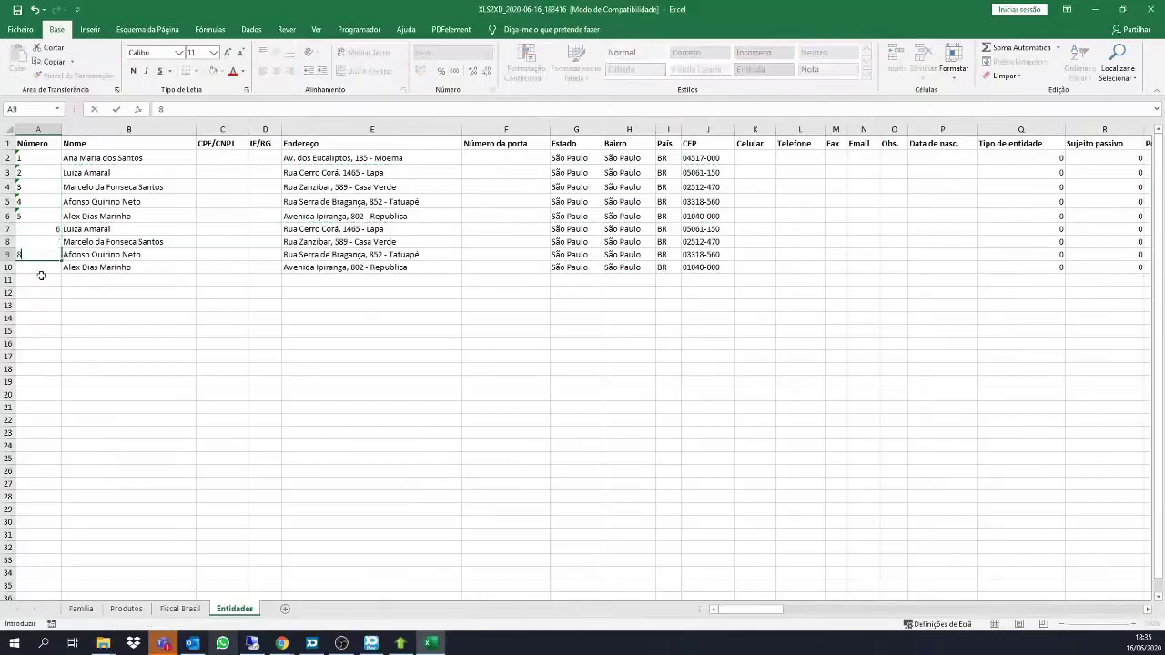
key("Return")
type("9")
left_click(136, 341)
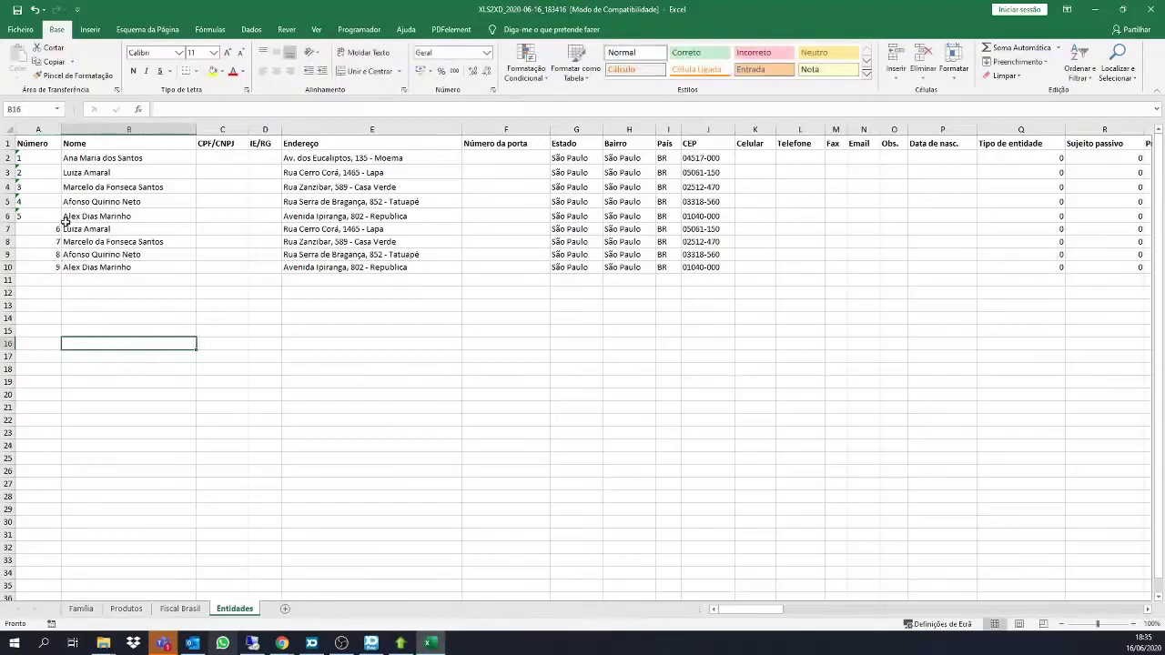
Highlight the new customer rows in A7:J10 with a yellow fill.
left_click_drag(43, 228, 709, 263)
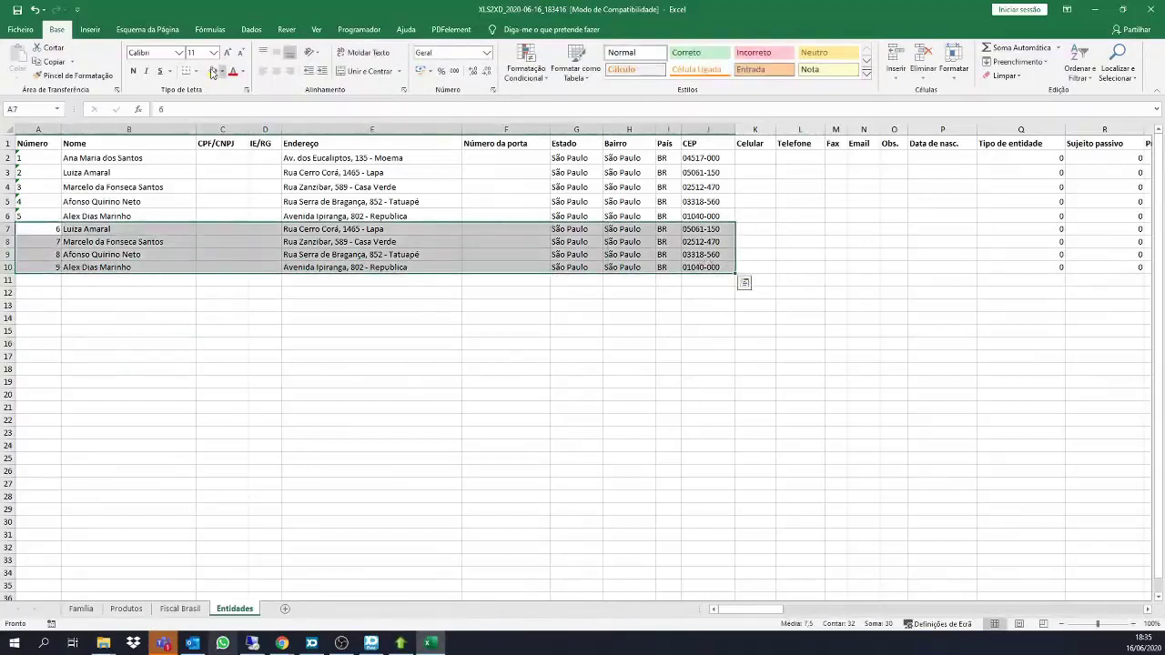
left_click(212, 71)
left_click(287, 474)
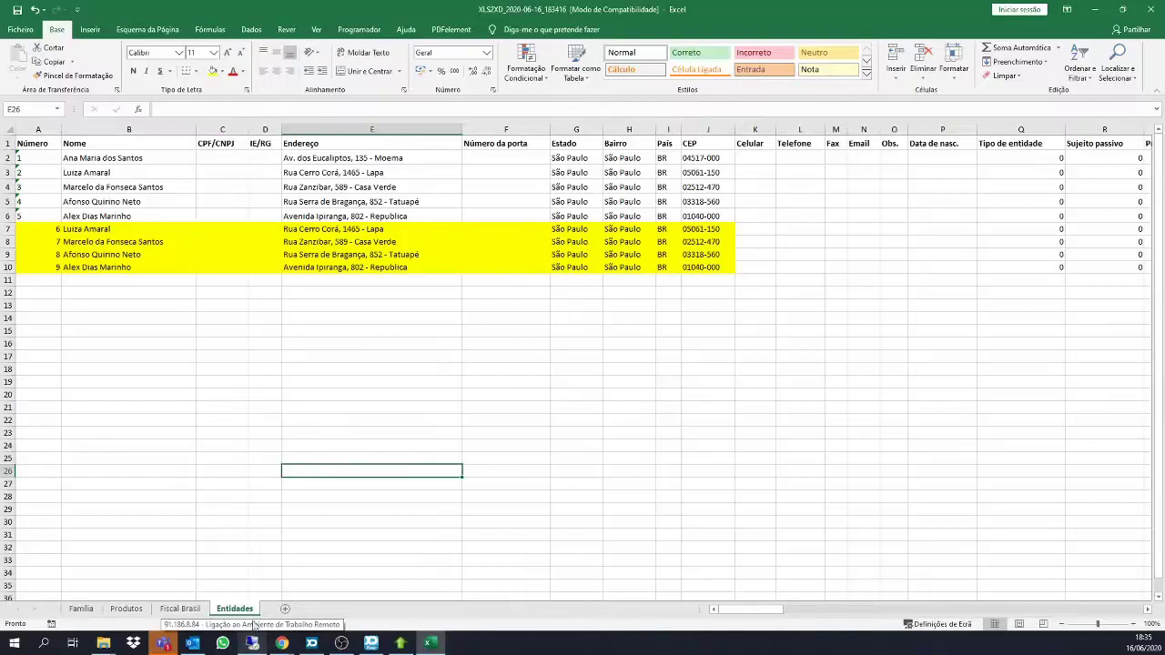
On the Produtos sheet, copy the product data in B150:P165 and paste it directly below the list from B166.
left_click(182, 609)
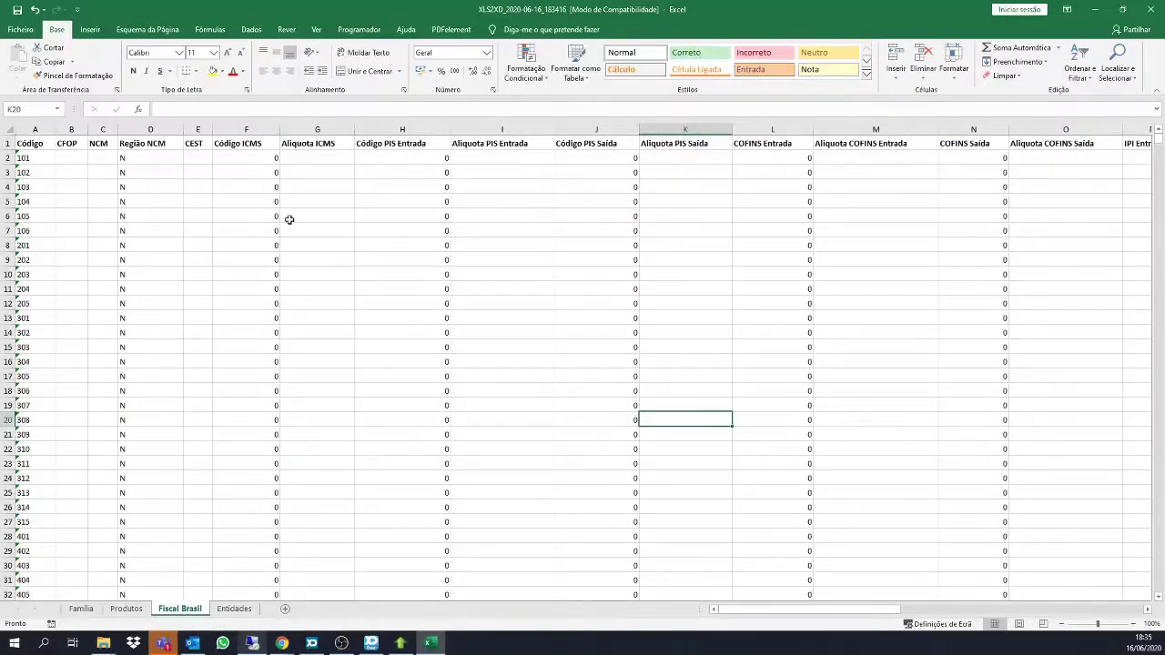
left_click(137, 276)
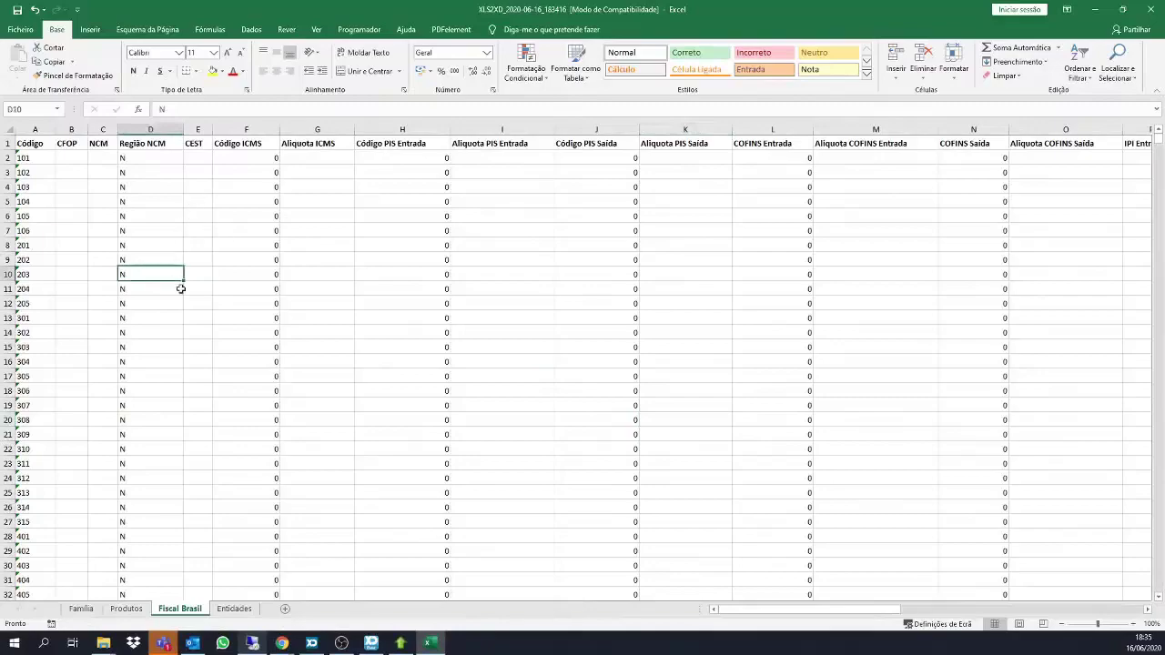
left_click(127, 610)
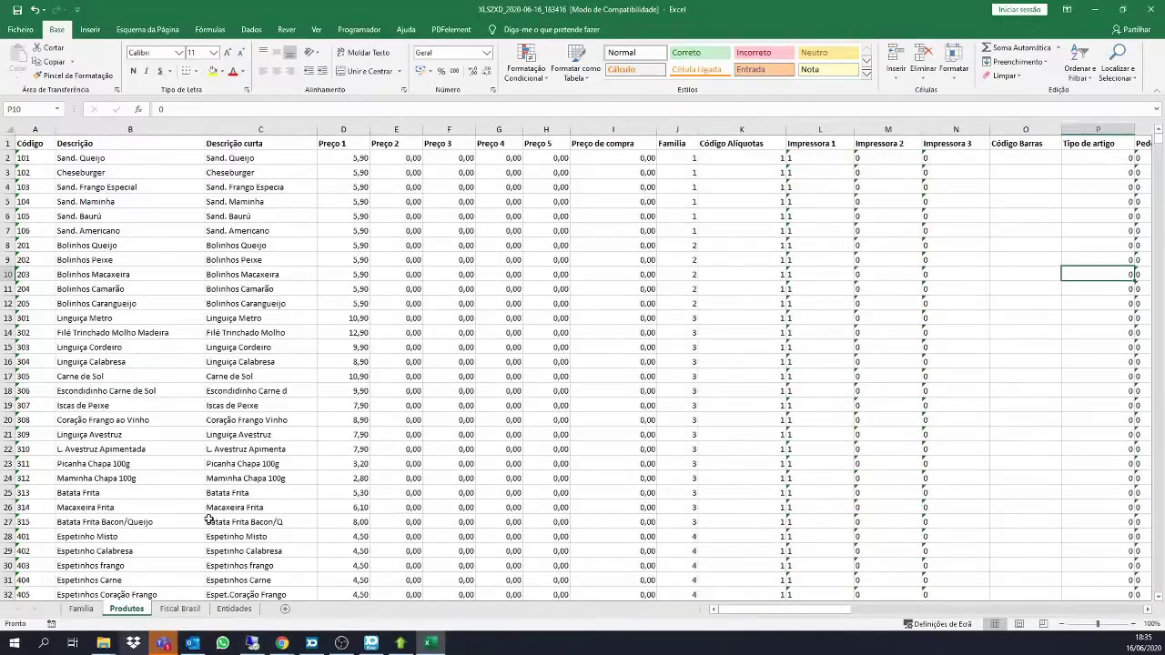
scroll(278, 336, "down", 20)
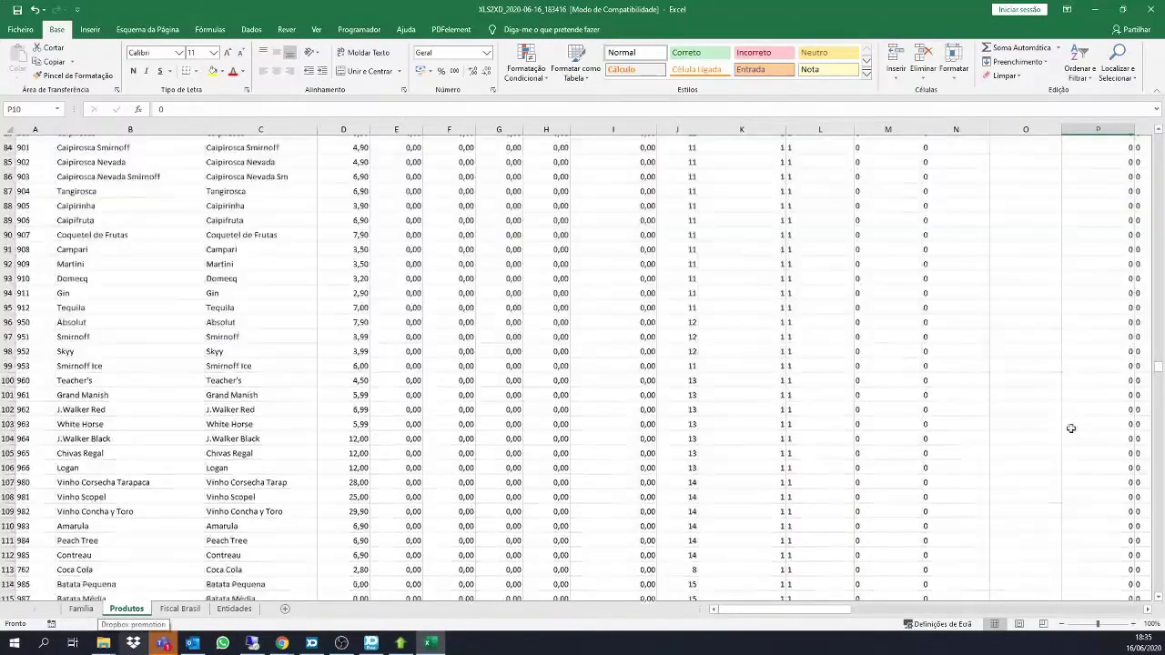
scroll(600, 468, "down", 20)
scroll(589, 464, "up", 8)
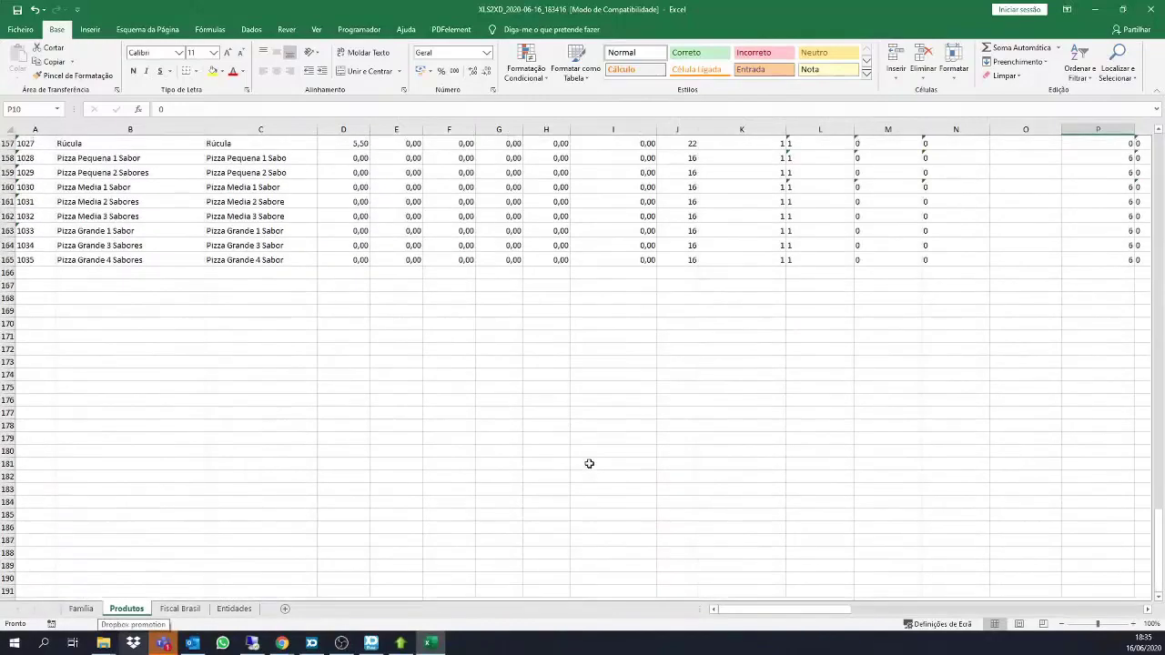
scroll(588, 464, "up", 3)
left_click_drag(86, 173, 1115, 392)
key("ctrl+c")
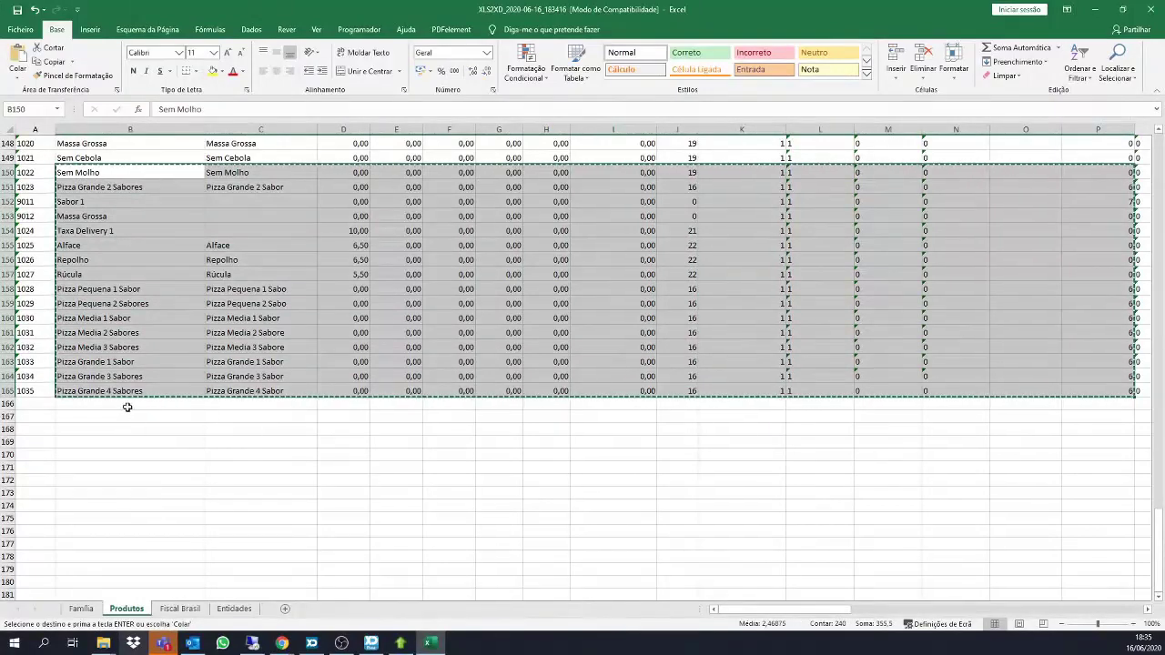
left_click(127, 404)
key("ctrl+v")
left_click(346, 477)
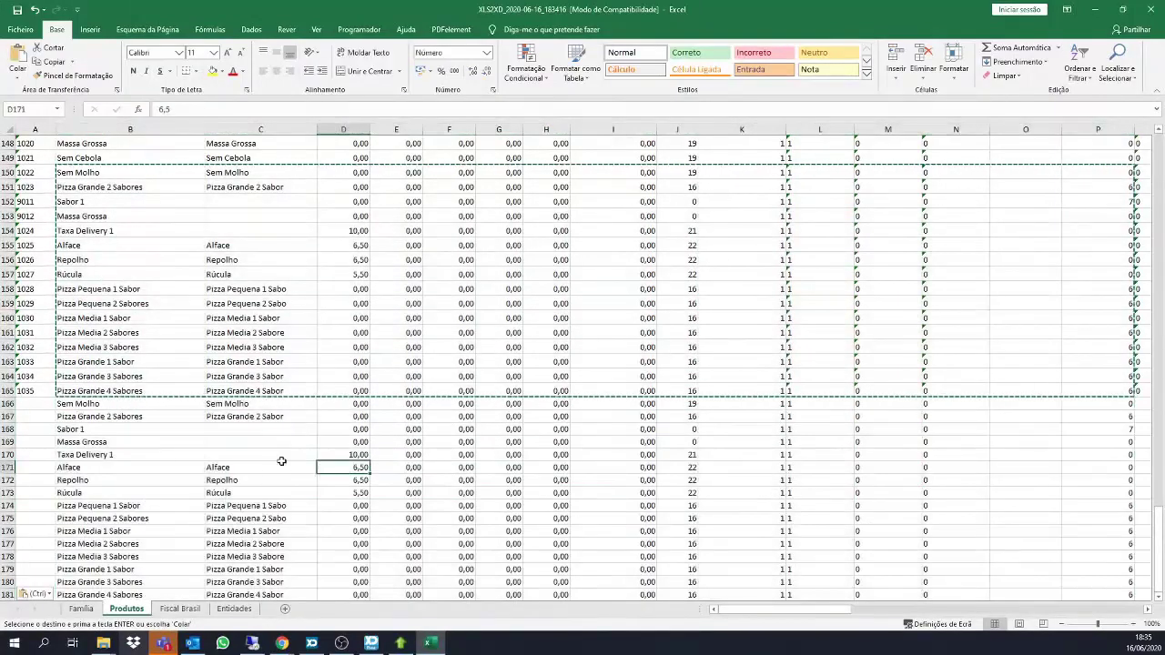
Fill the Código column of the pasted products in rows 166 to 181 with consecutive codes 1036 to 1051.
scroll(273, 455, "down", 2)
left_click_drag(31, 174, 43, 313)
left_click(111, 301)
left_click_drag(28, 187, 41, 510)
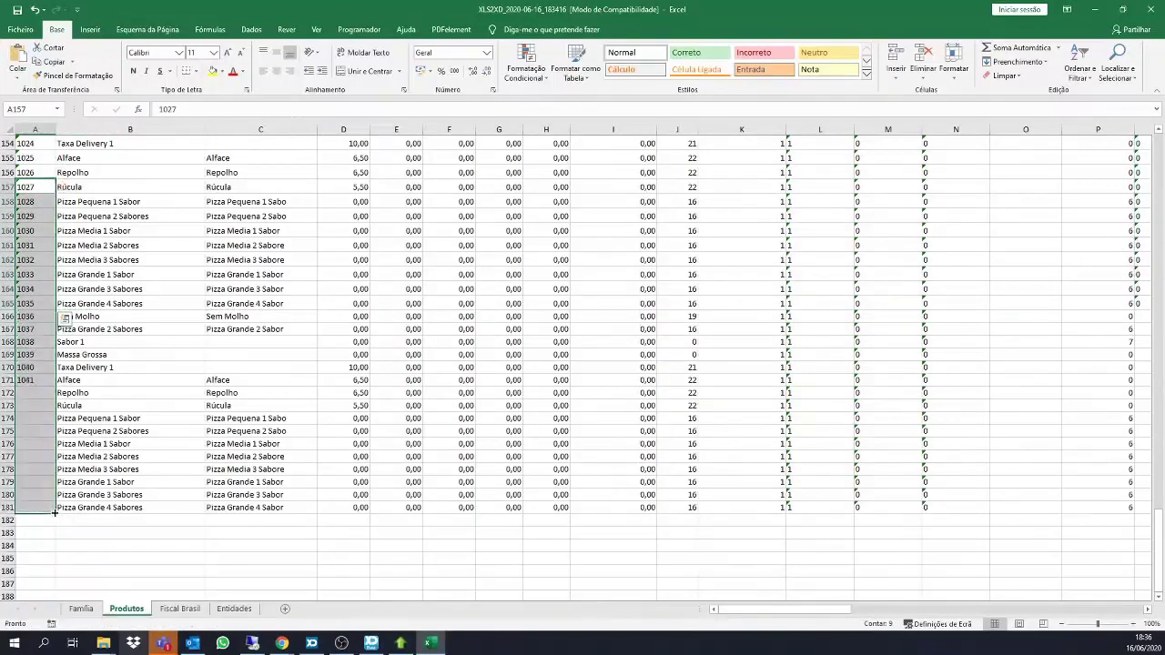
left_click(128, 354)
key("Right")
key("Down")
key("Down")
key("Down")
key("Down")
key("Down")
key("Down")
key("Down")
key("Down")
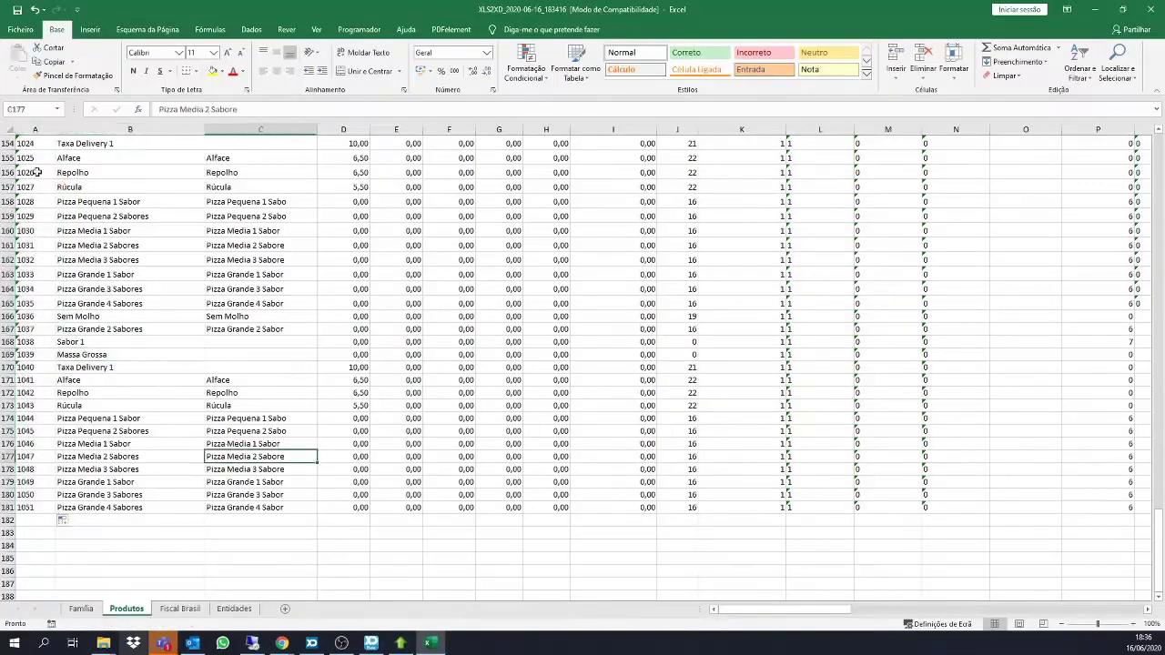
Highlight the product rows in A163:O181 with a yellow fill.
left_click_drag(43, 203, 842, 431)
left_click(235, 491)
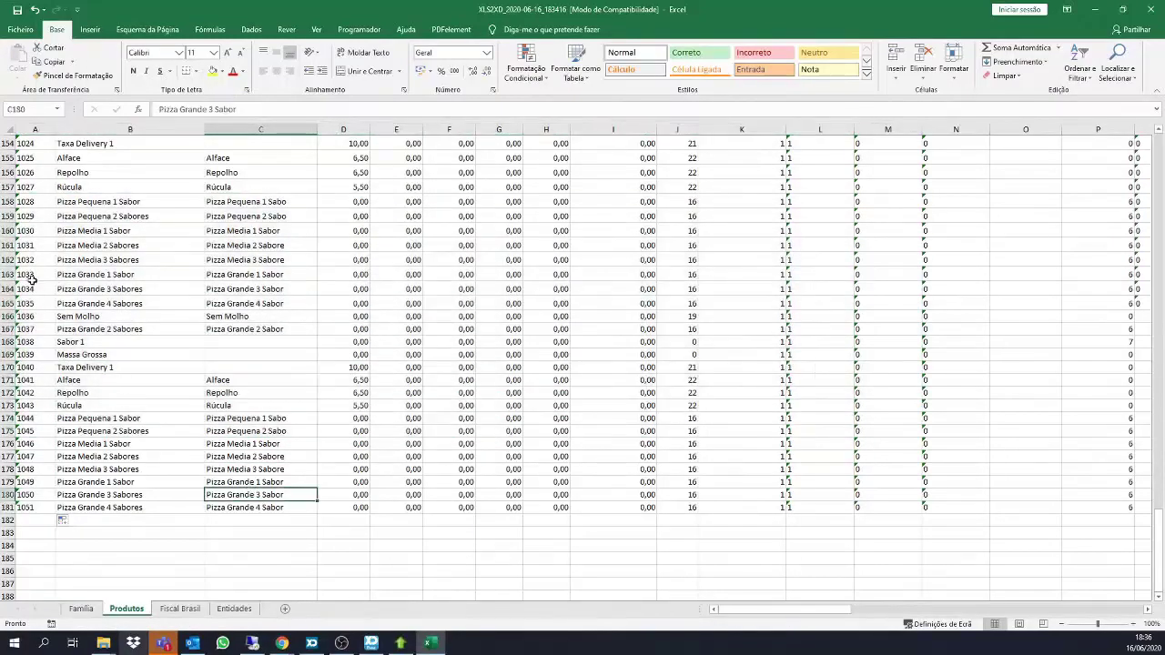
mouse_move(24, 274)
left_mouse_down()
mouse_move(203, 306)
mouse_move(873, 528)
mouse_move(840, 520)
mouse_move(1028, 507)
left_mouse_up()
left_click(211, 71)
scroll(227, 336, "up", 3)
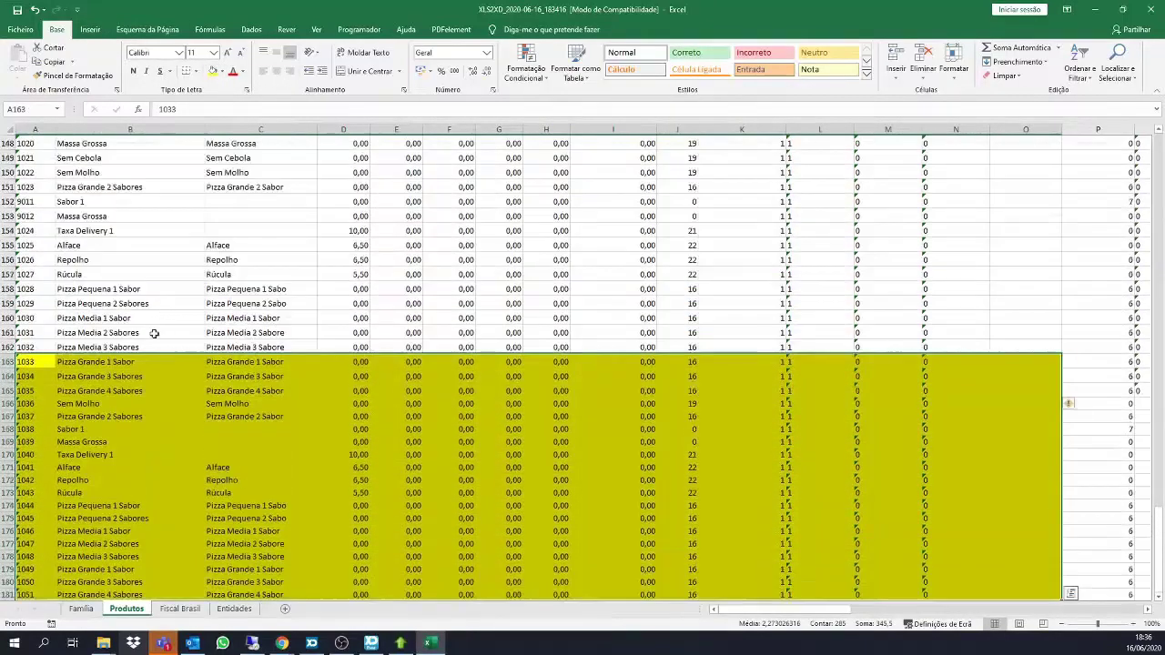
Review the codes, descriptions, prices, families and printer values in the highlighted product rows.
left_click_drag(26, 434, 38, 547)
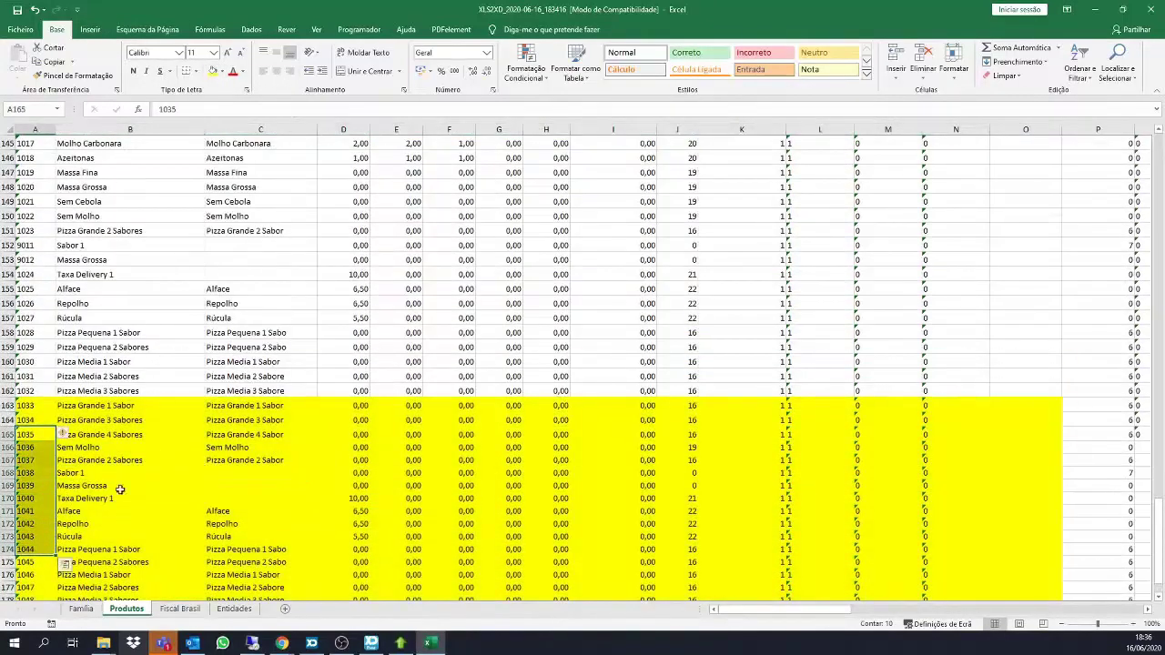
left_click_drag(128, 434, 128, 587)
left_click_drag(244, 434, 264, 587)
left_click_drag(454, 462, 498, 576)
left_click_drag(587, 474, 710, 594)
left_click_drag(860, 473, 955, 561)
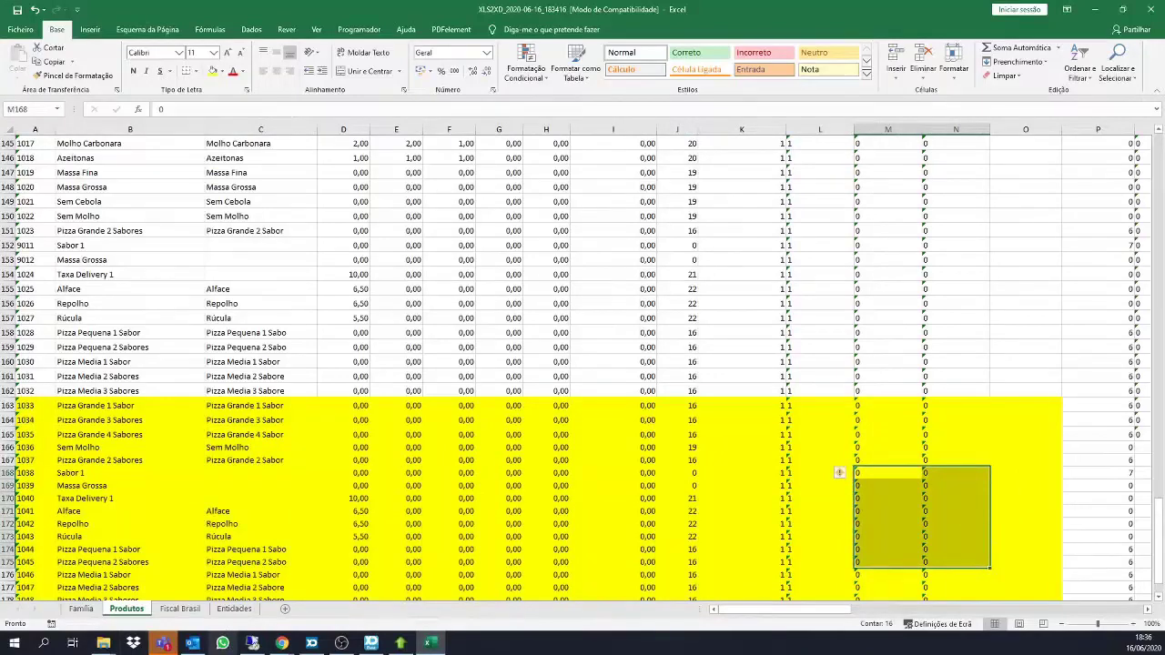
Save the workbook and analyse the file XLS2XD_2020-06-16_183416.xls in the XLS2XD import window.
left_click(20, 29)
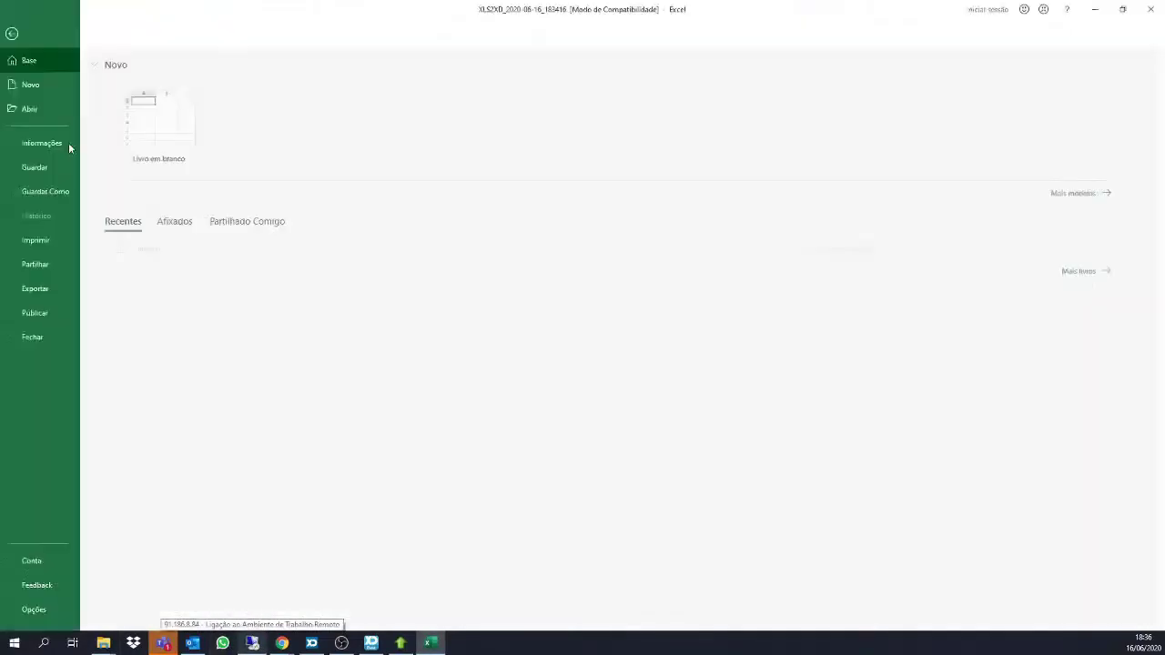
left_click(37, 162)
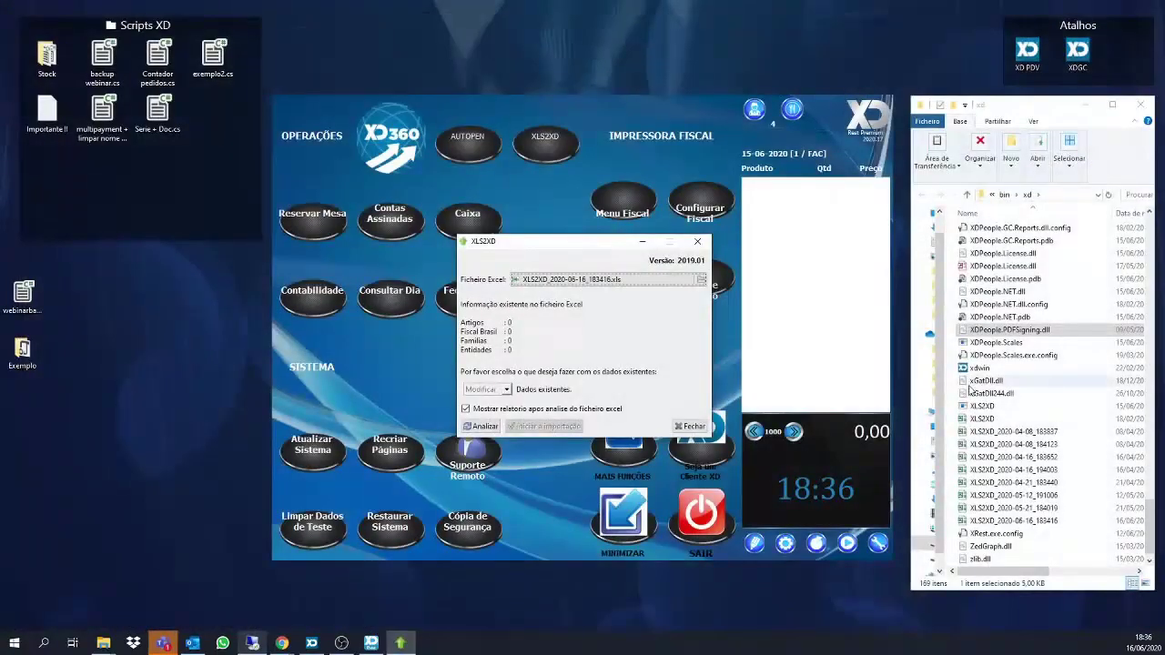
left_click(1011, 523)
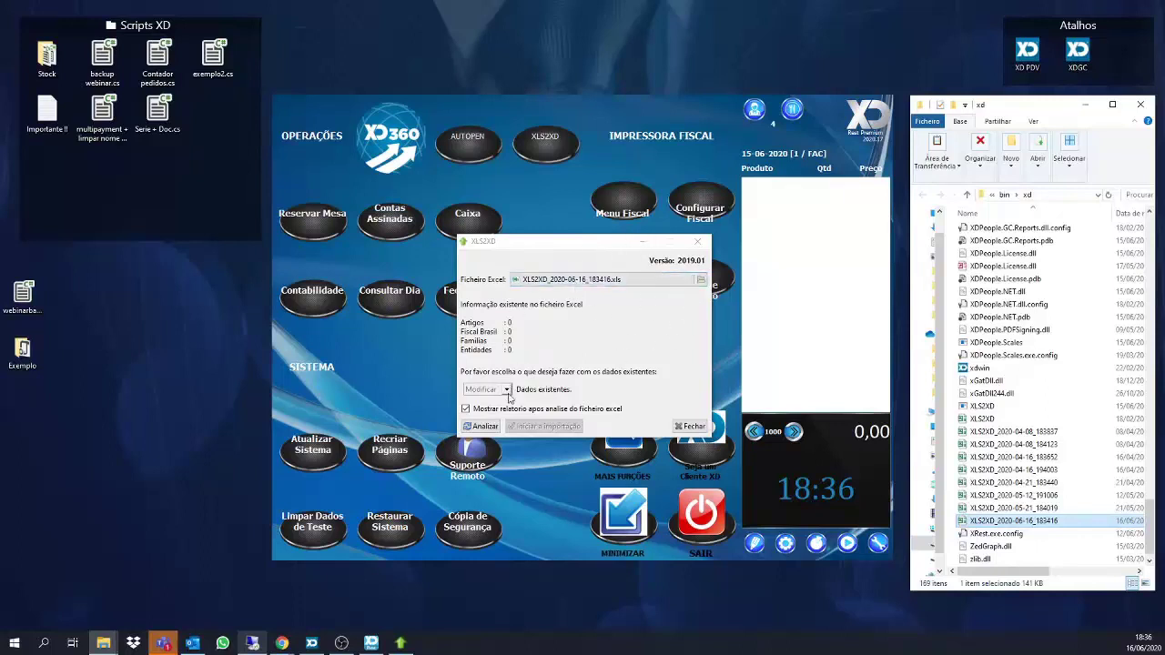
left_click(479, 428)
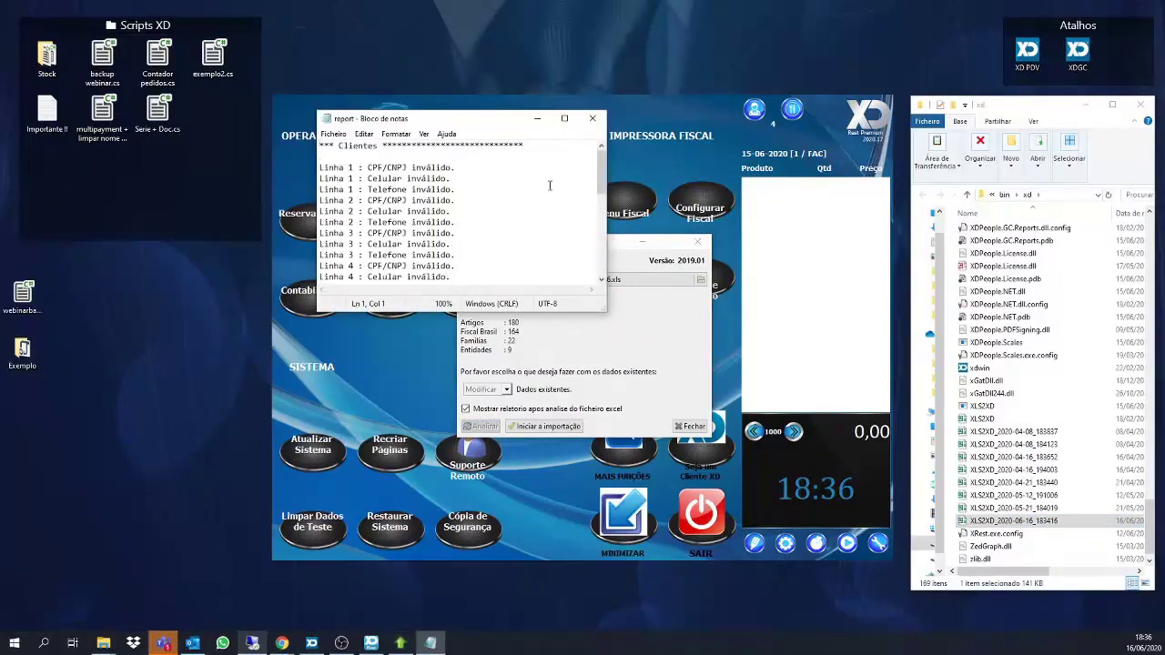
Enlarge the import analysis report and examine the Clientes entries for lines 1 to 9.
left_click(566, 118)
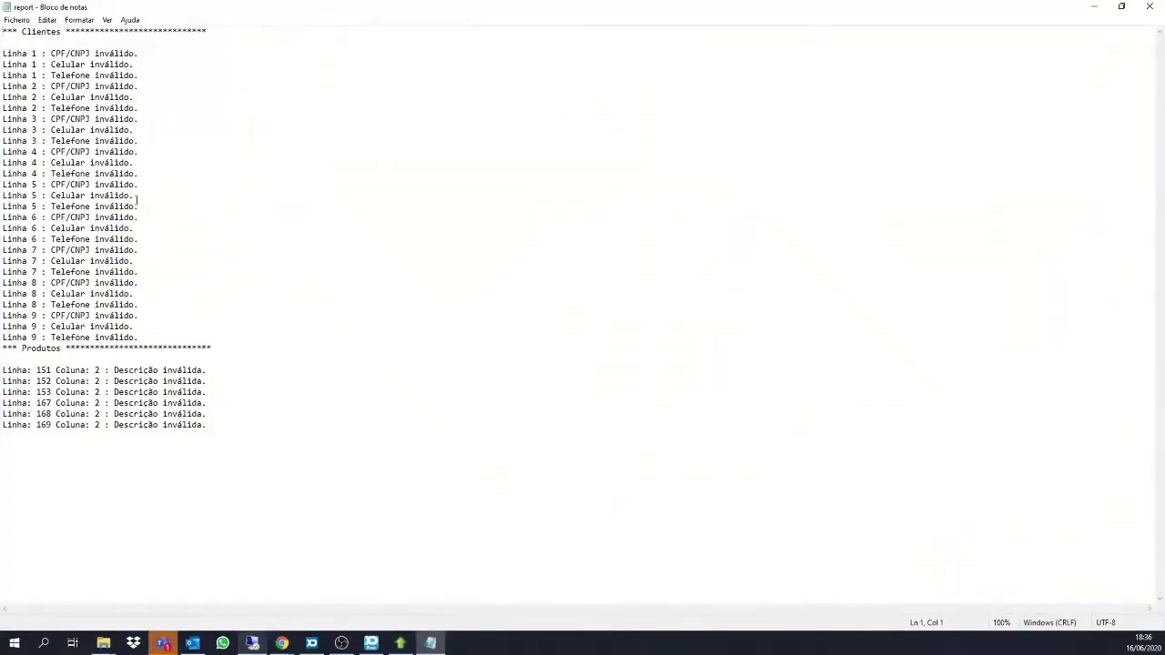
left_click_drag(151, 336, 146, 57)
left_click(28, 84)
left_click(65, 63)
left_click_drag(61, 63, 145, 78)
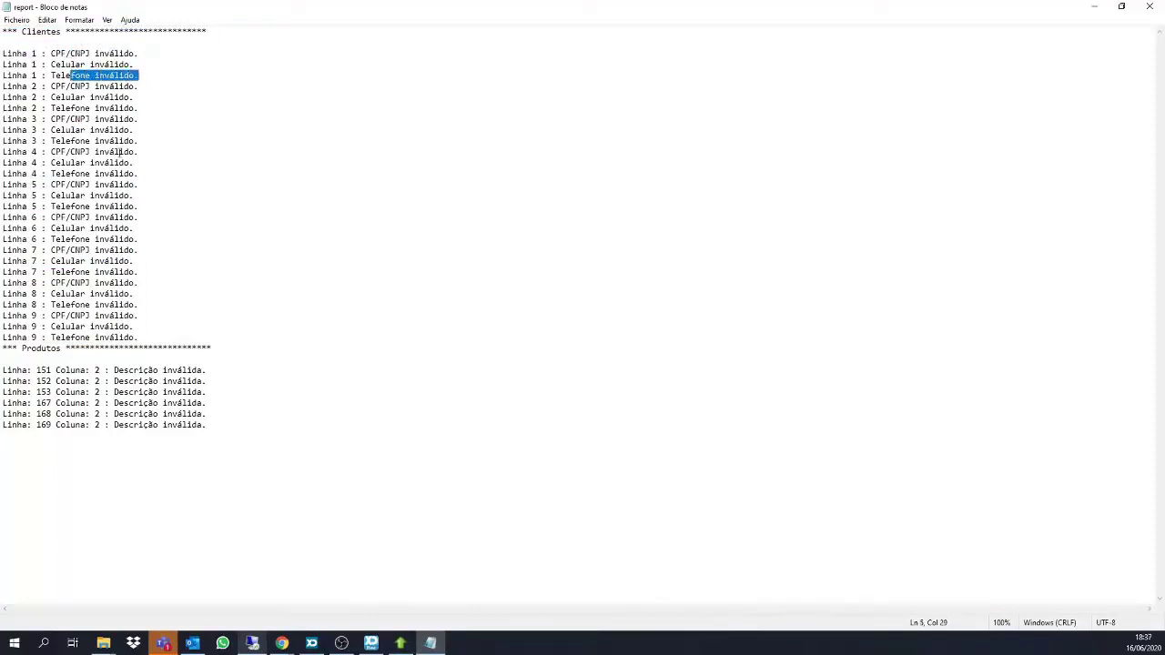
left_click(85, 120)
left_click_drag(43, 108, 27, 196)
left_click(36, 217)
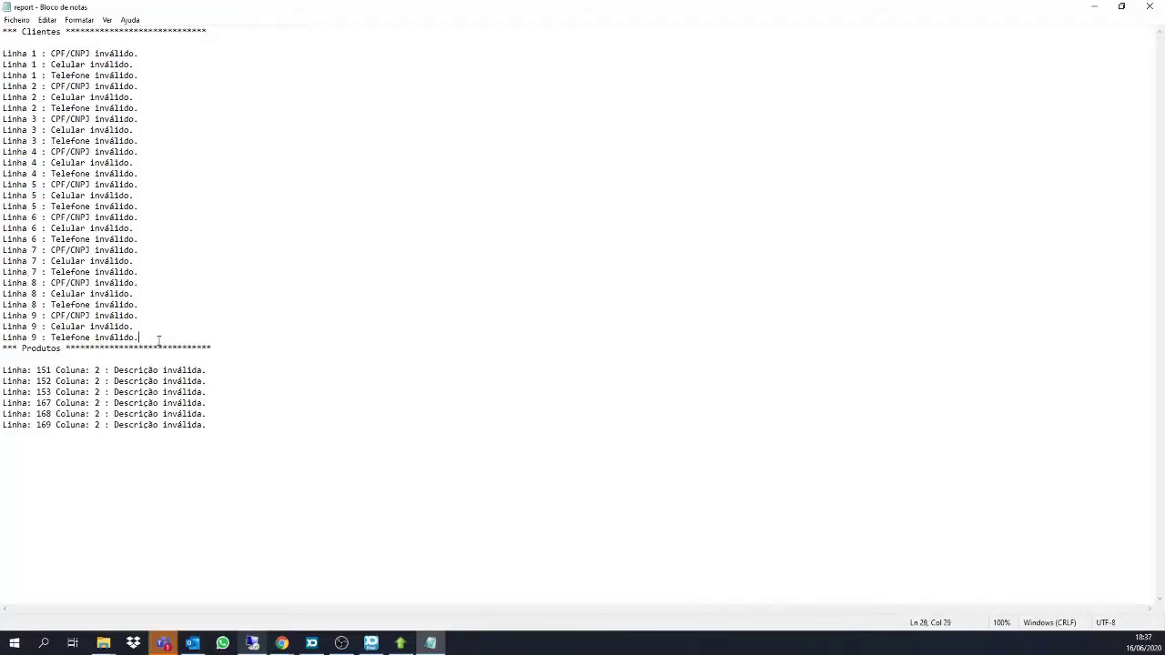
left_click_drag(159, 340, 4, 42)
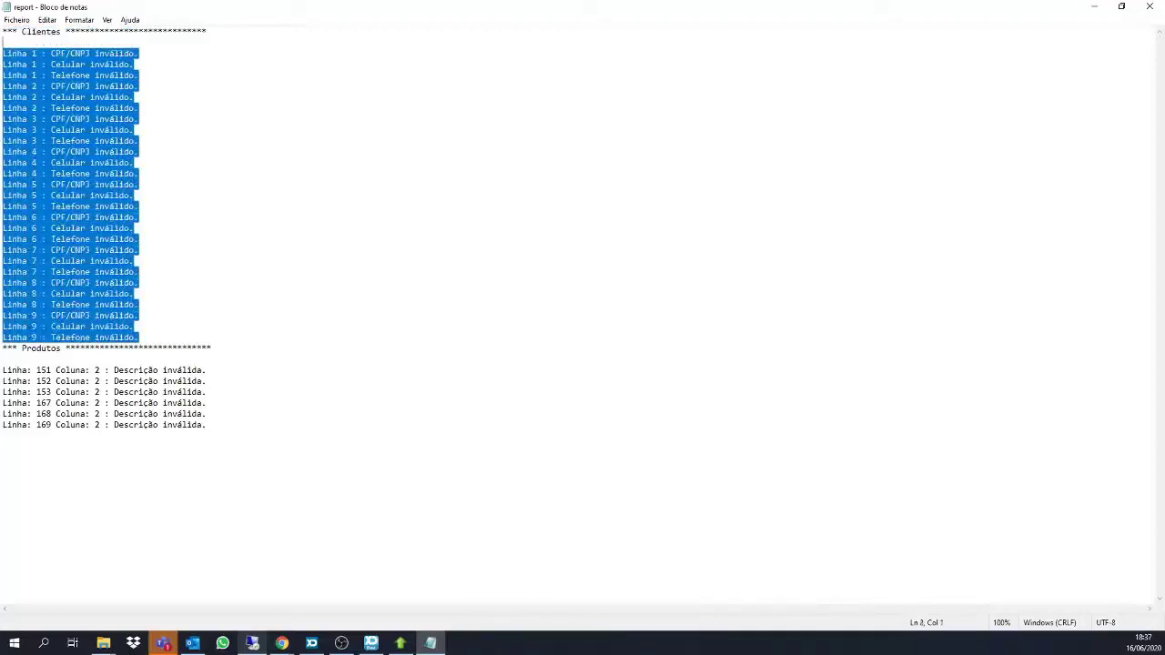
left_click(63, 44)
Check the report's Produtos and Clientes entries, and close the report and the XLS2XD window without starting the import.
left_click_drag(28, 369, 150, 425)
left_click(40, 414)
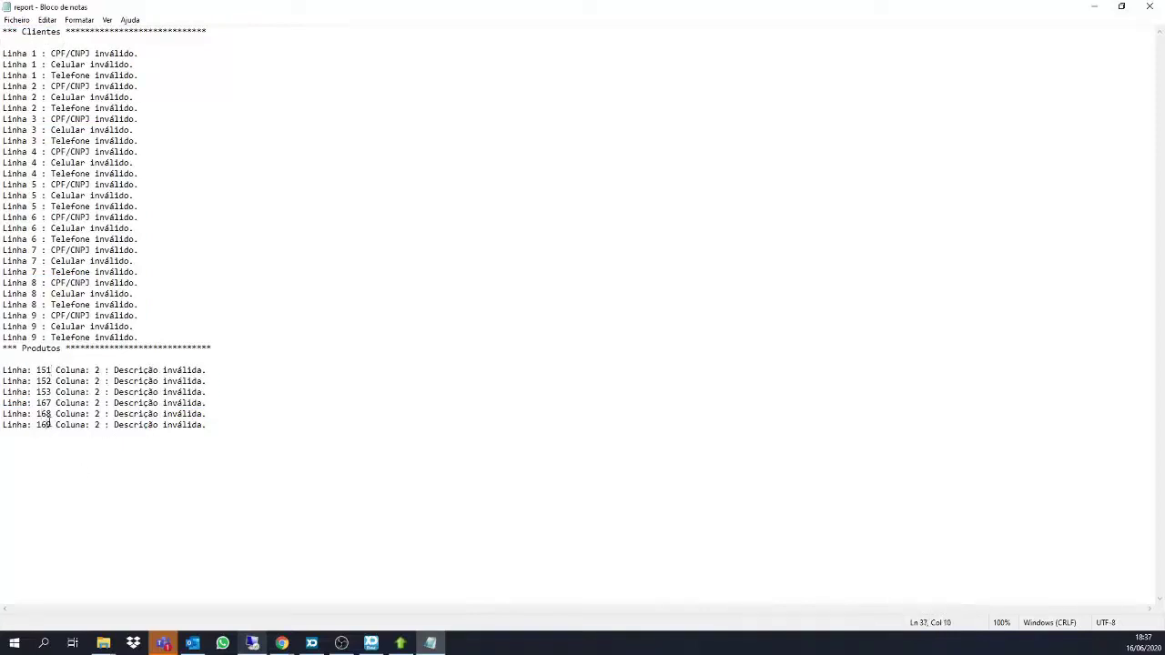
left_click_drag(115, 366, 165, 437)
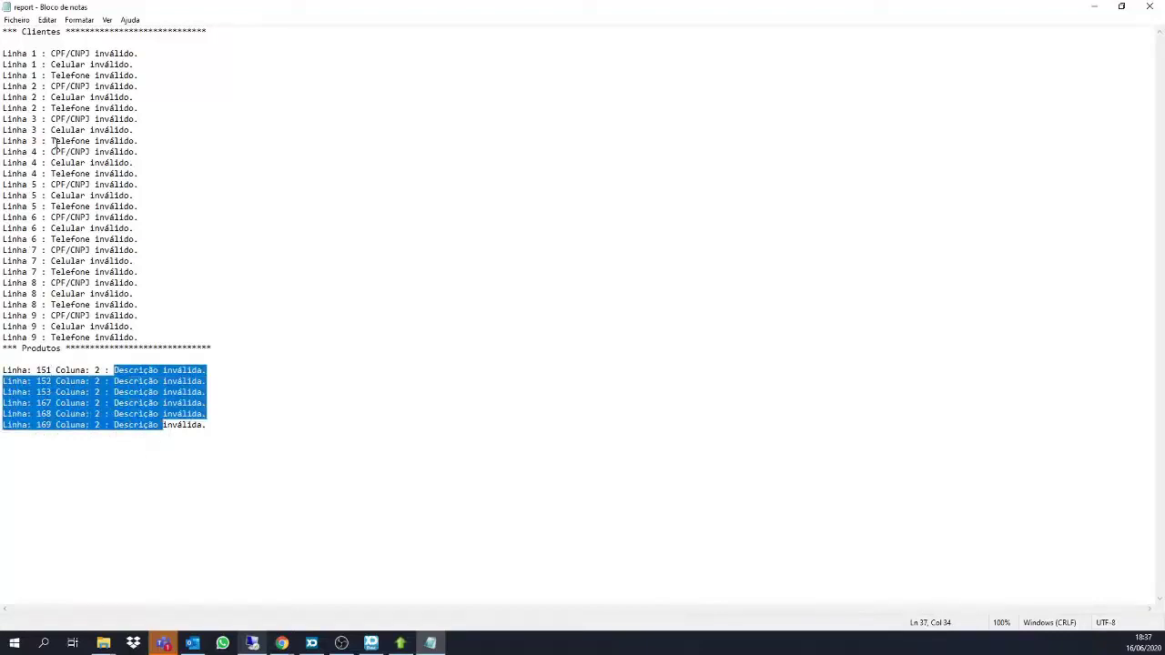
left_click_drag(71, 85, 109, 337)
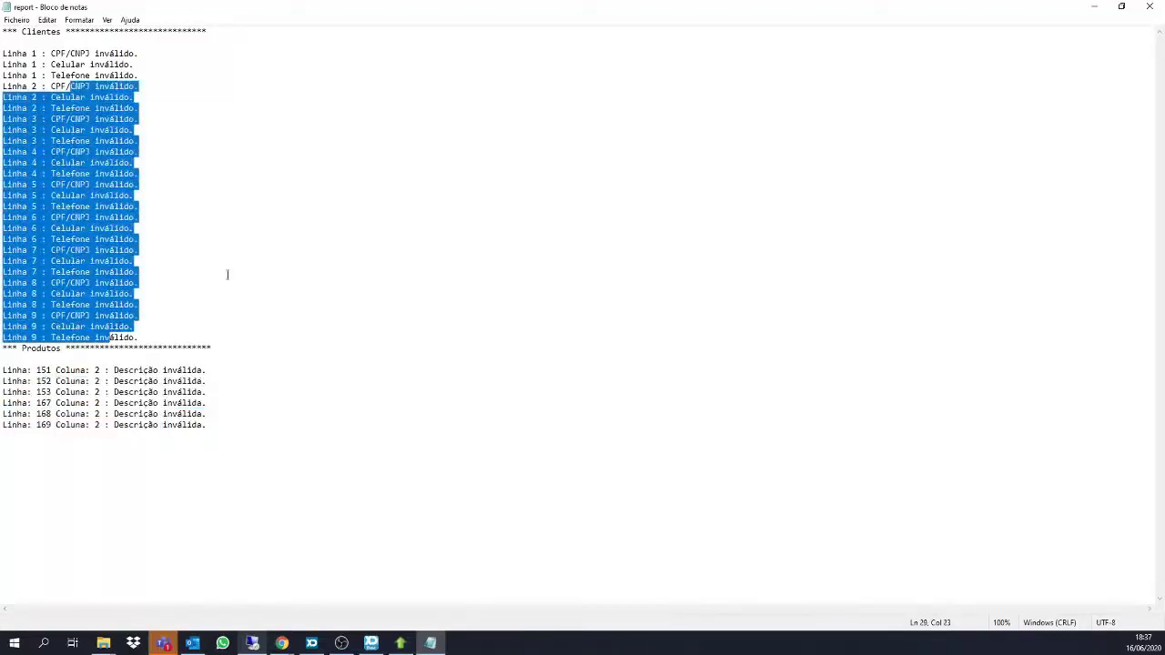
left_click(1154, 5)
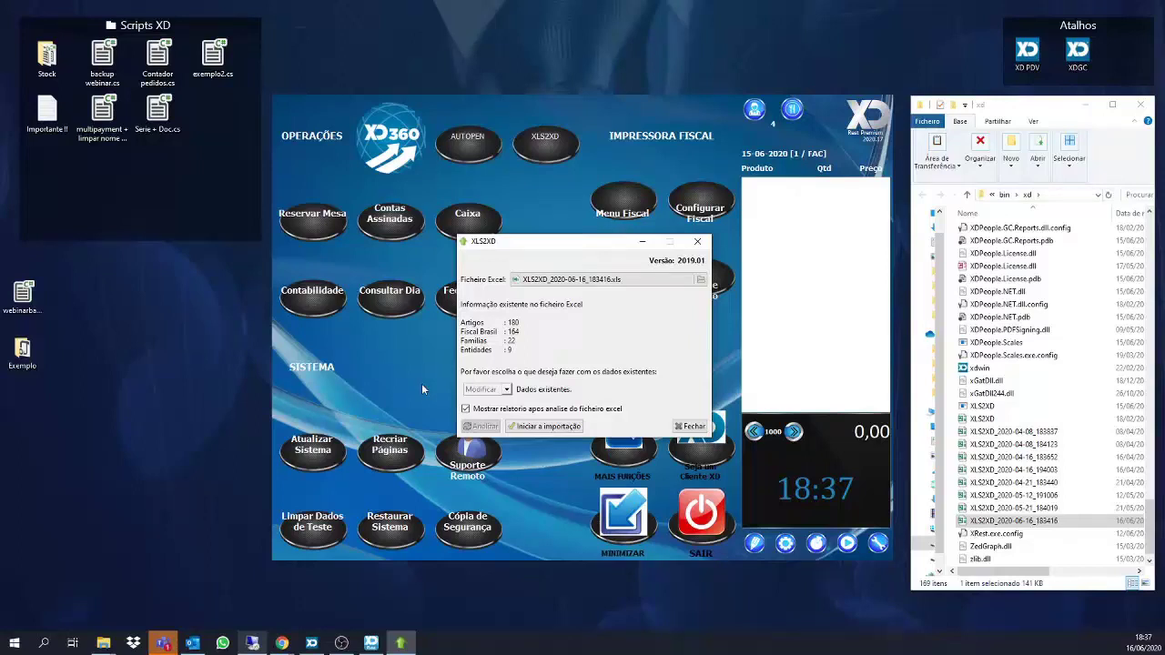
left_click(690, 425)
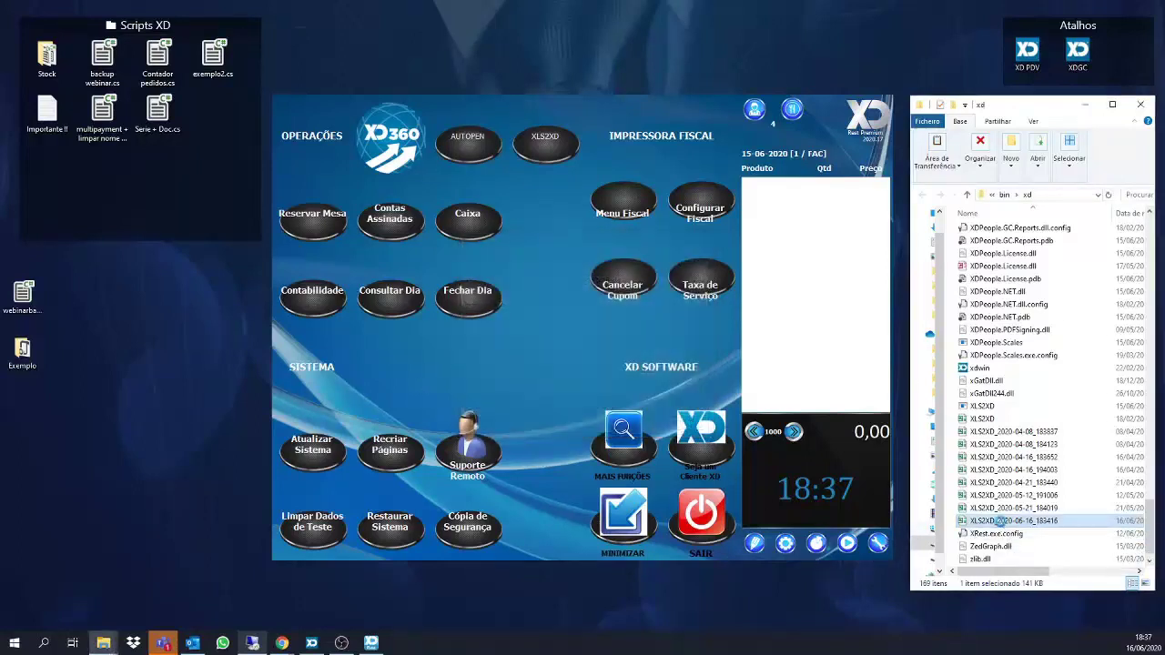
Open the workbook XLS2XD_2020-06-16_183416 at the highlighted product rows and leave its window.
right_click(999, 522)
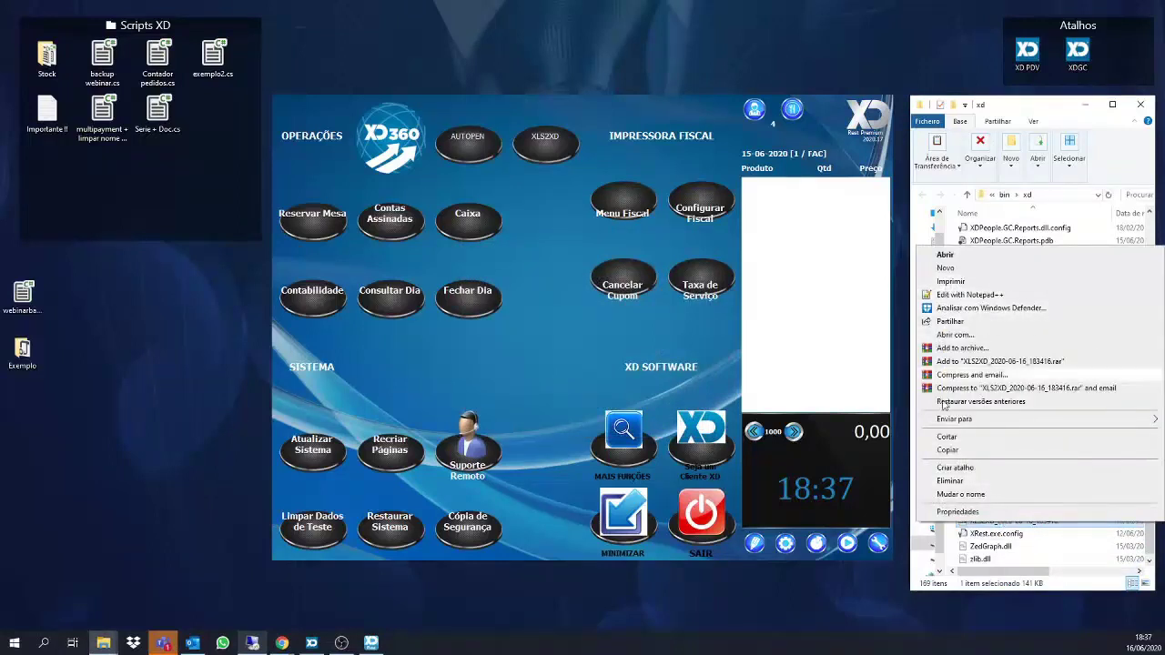
left_click(1003, 580)
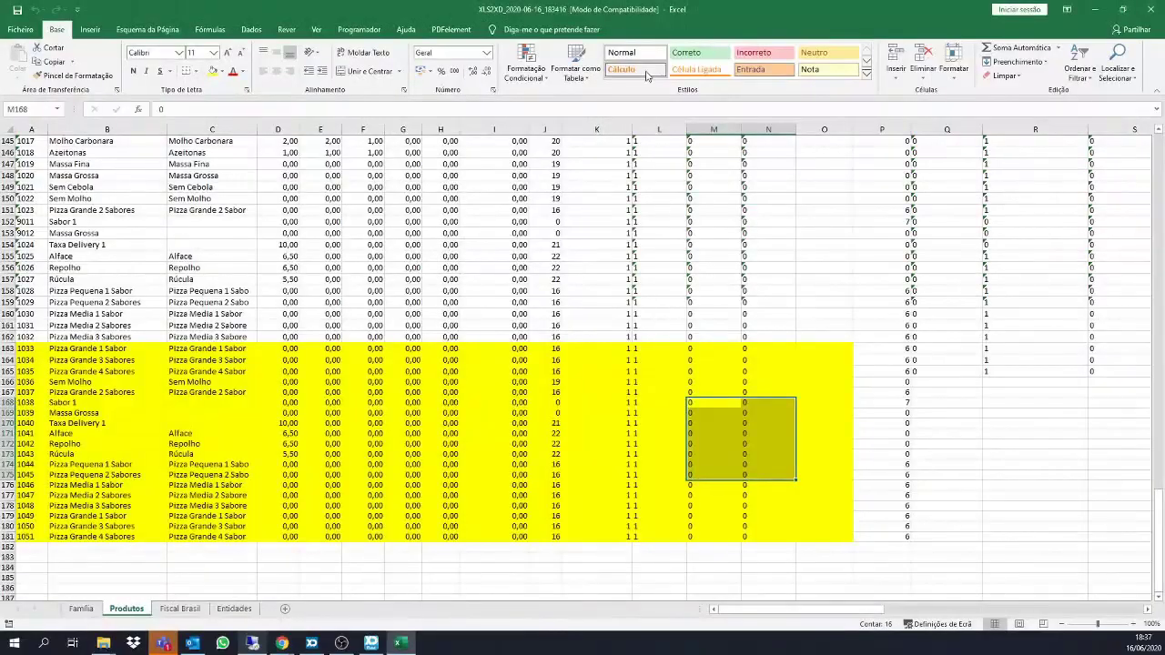
left_click(396, 305)
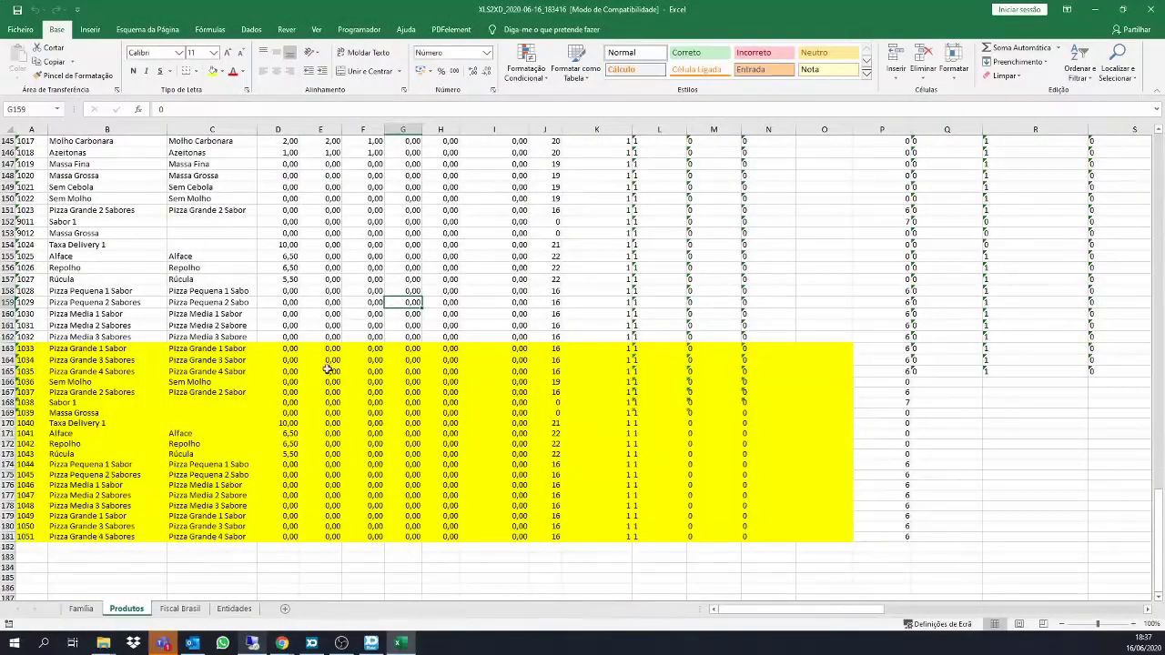
left_click(1157, 7)
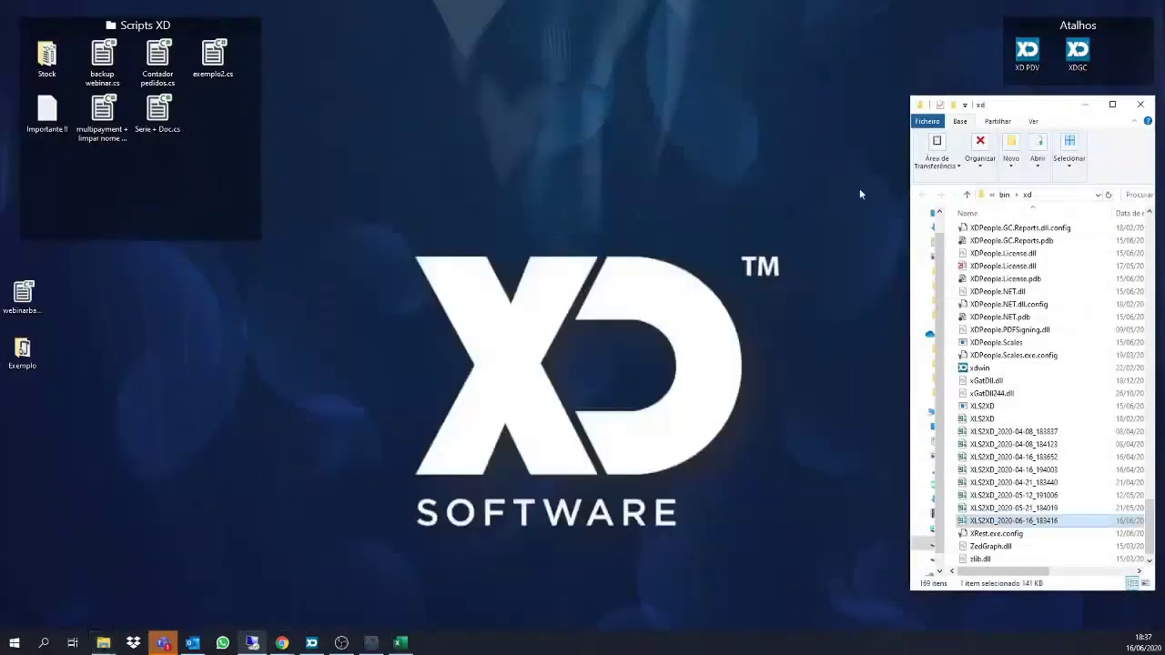
Switch to XD GC, close the Relatórios Dinâmicos listing and show the Tabelas commands.
left_click(1078, 53)
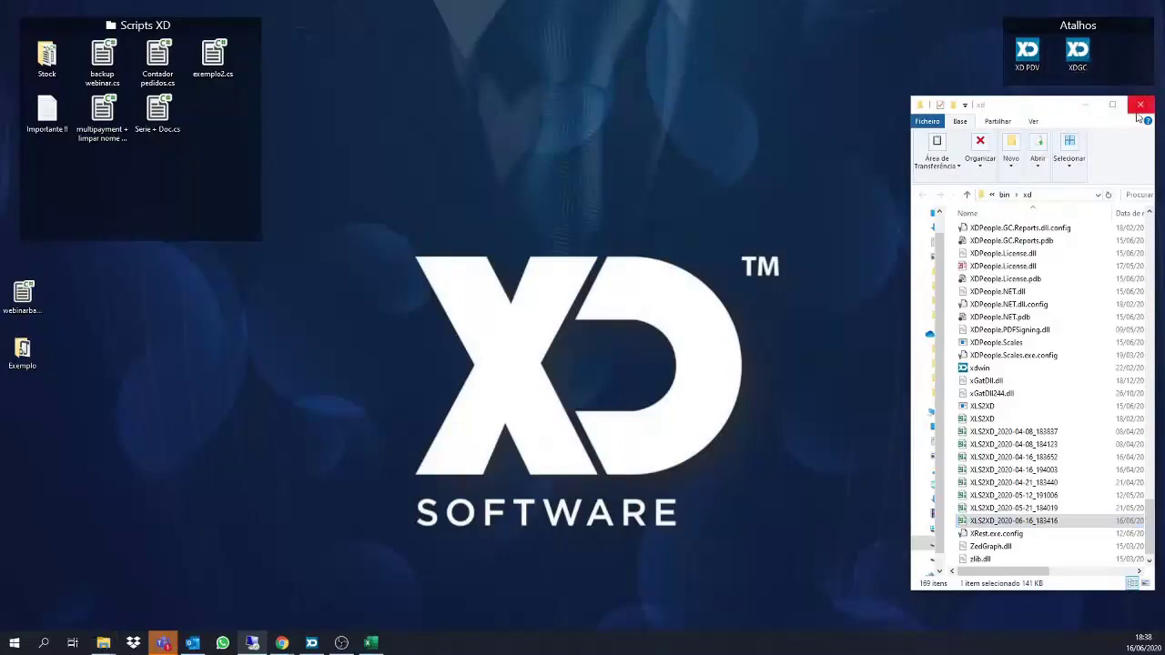
left_click(1084, 106)
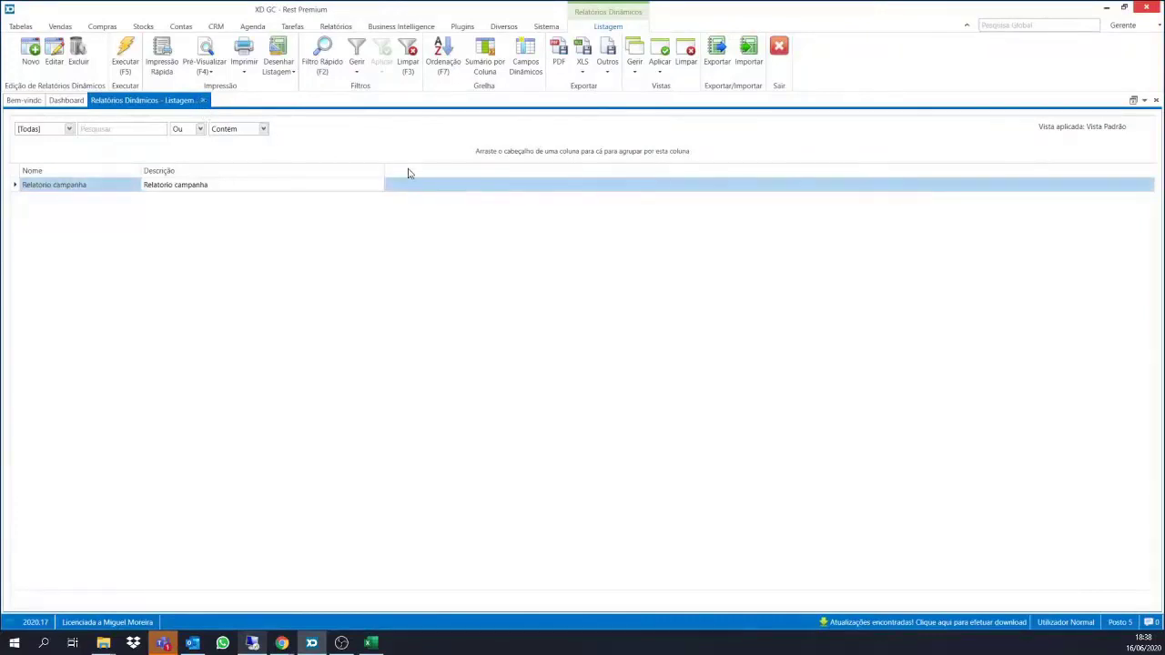
key("Escape")
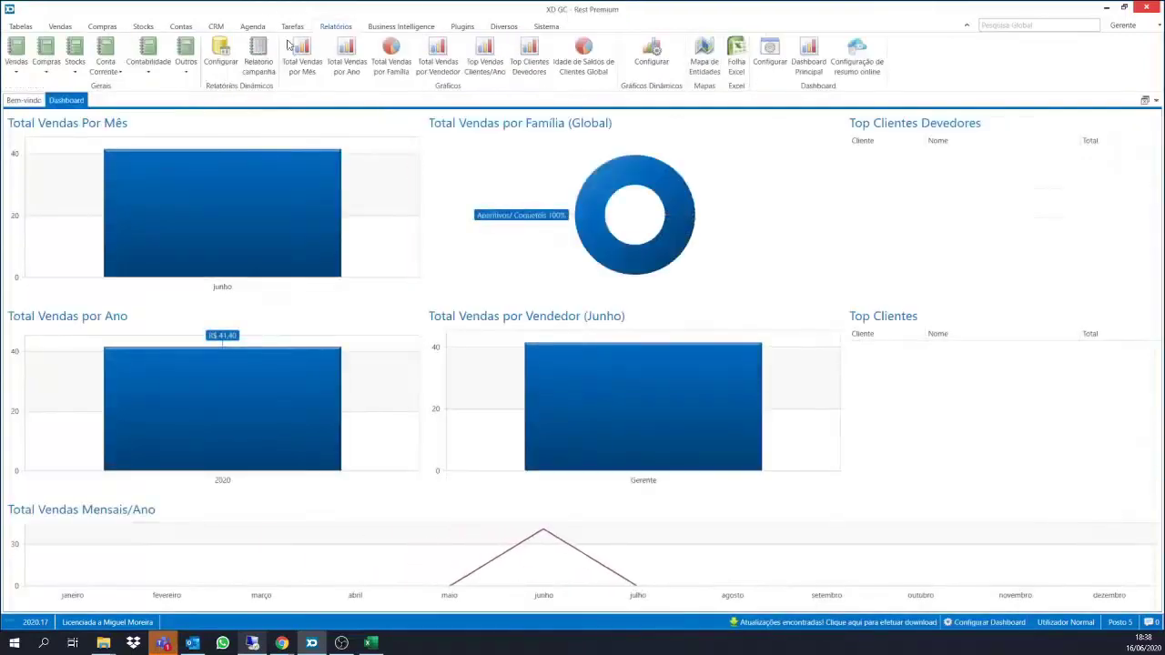
left_click(25, 27)
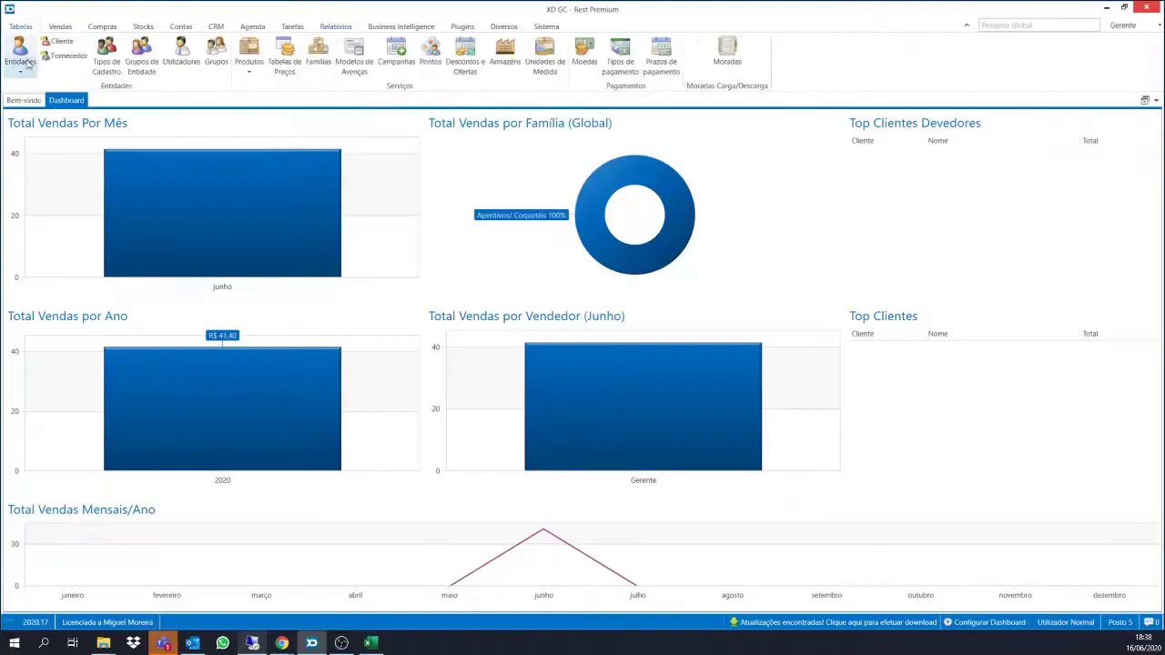
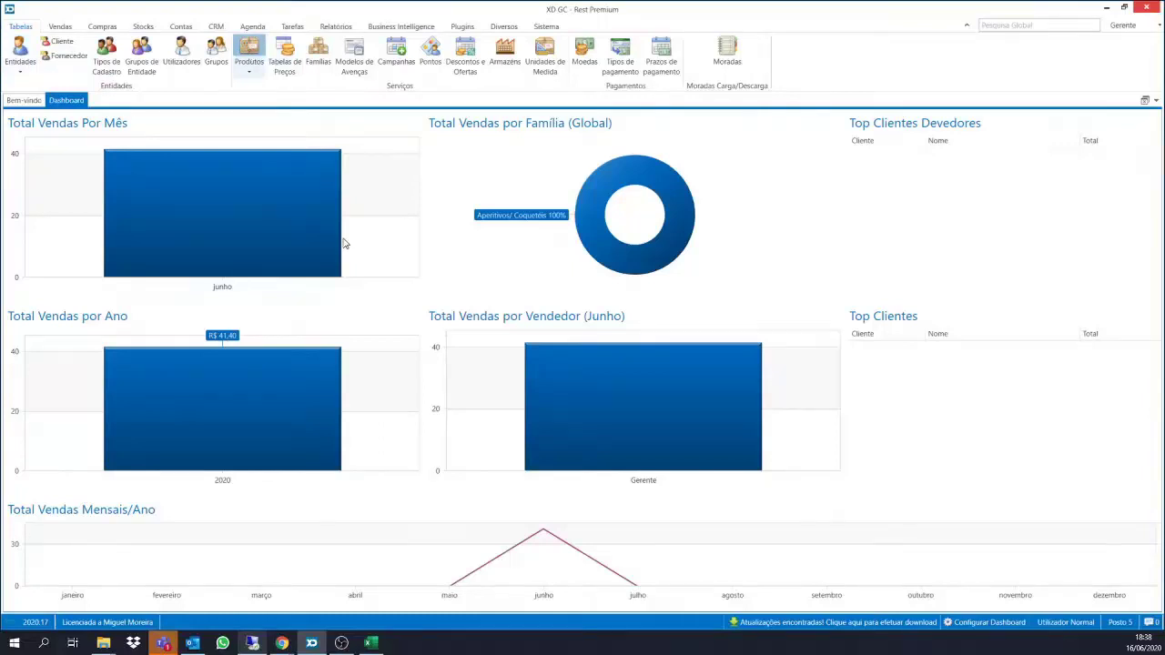
Return to the Excel workbook and review the yellow product rows by selecting A163:L181.
left_click(386, 643)
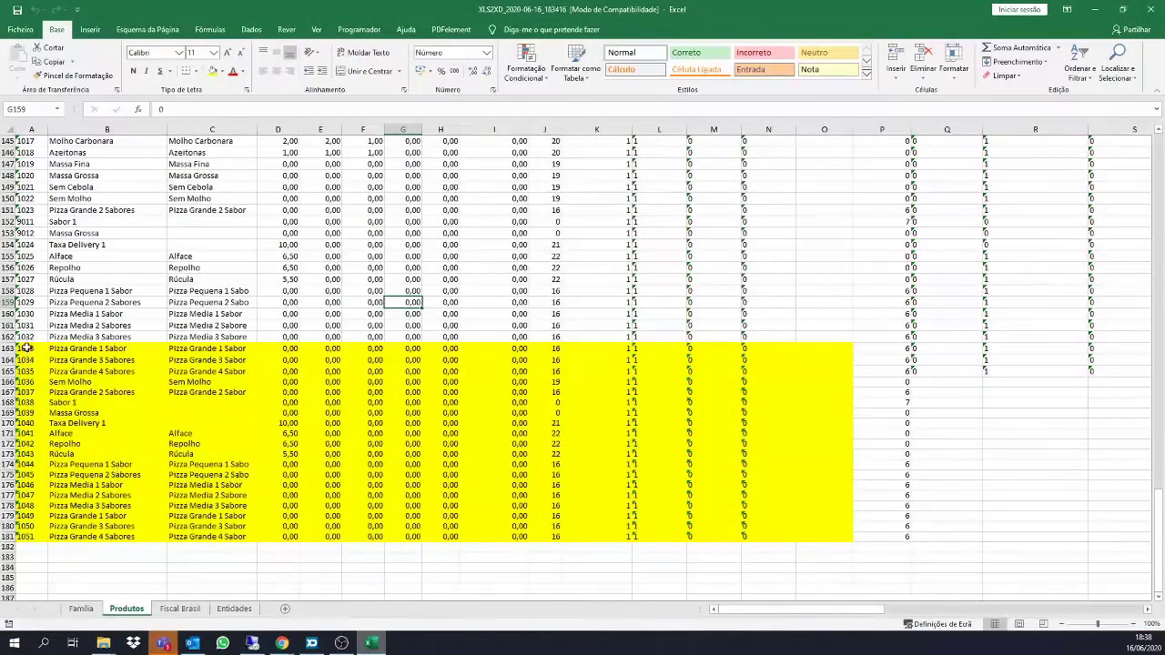
left_click_drag(28, 348, 676, 546)
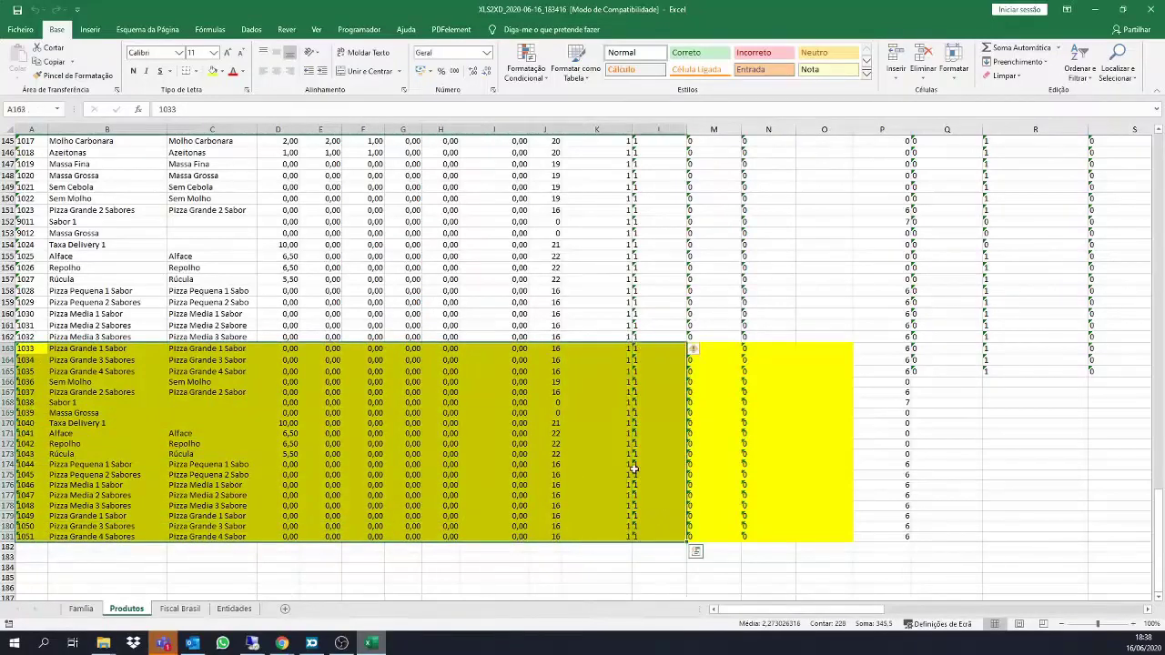
left_click(1026, 526)
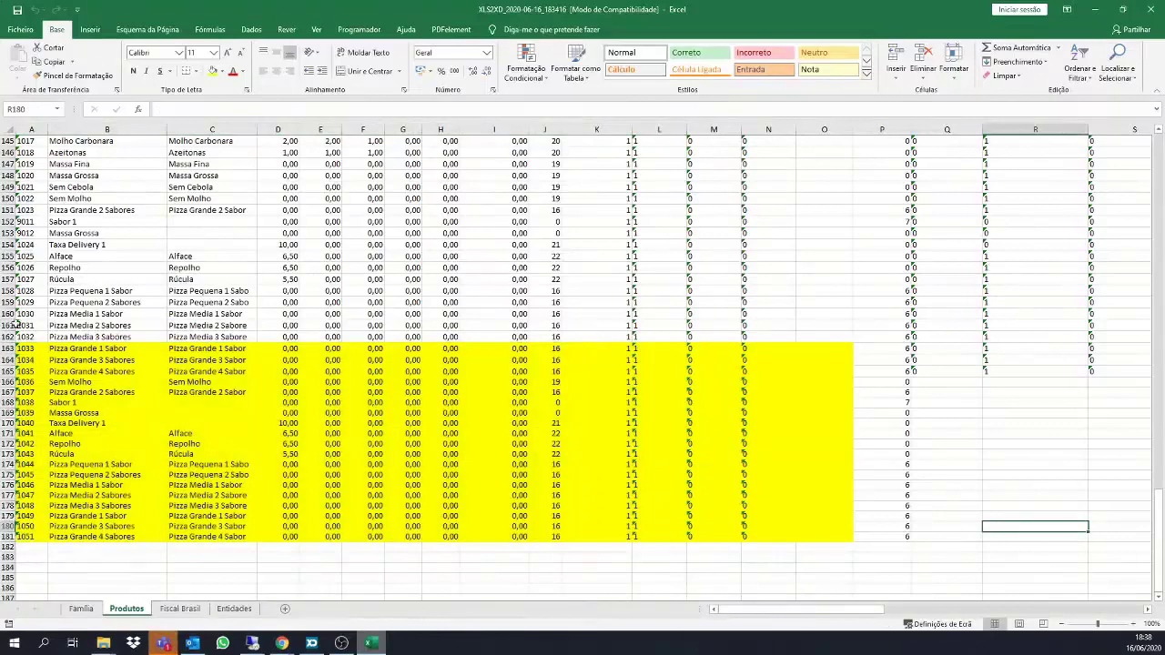
Insert a blank row at row 162 of the Produtos sheet, above the product Pizza Media 3 Sabores with code 1032.
left_click(9, 337)
right_click(10, 336)
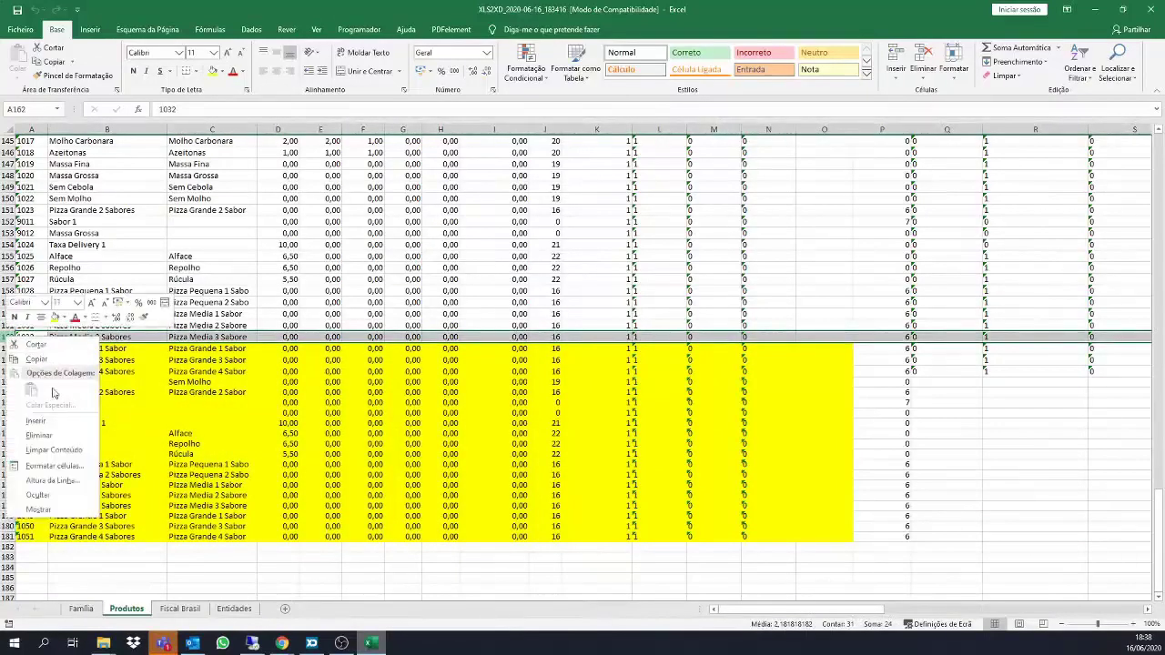
left_click(898, 56)
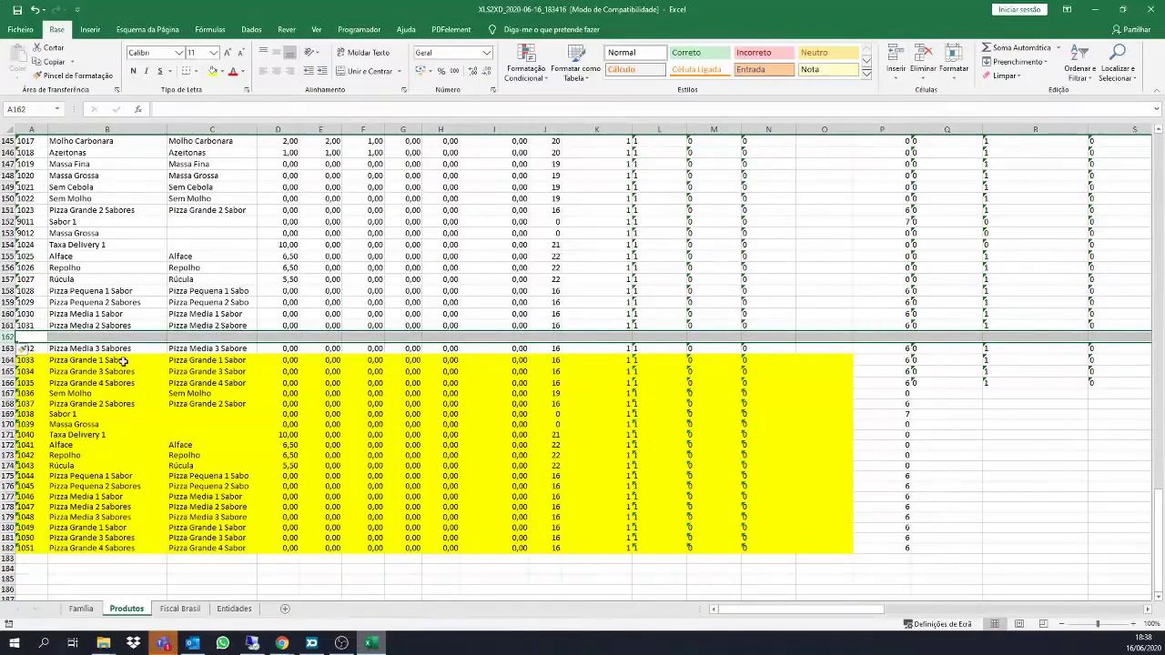
left_click(158, 362)
left_click(108, 348)
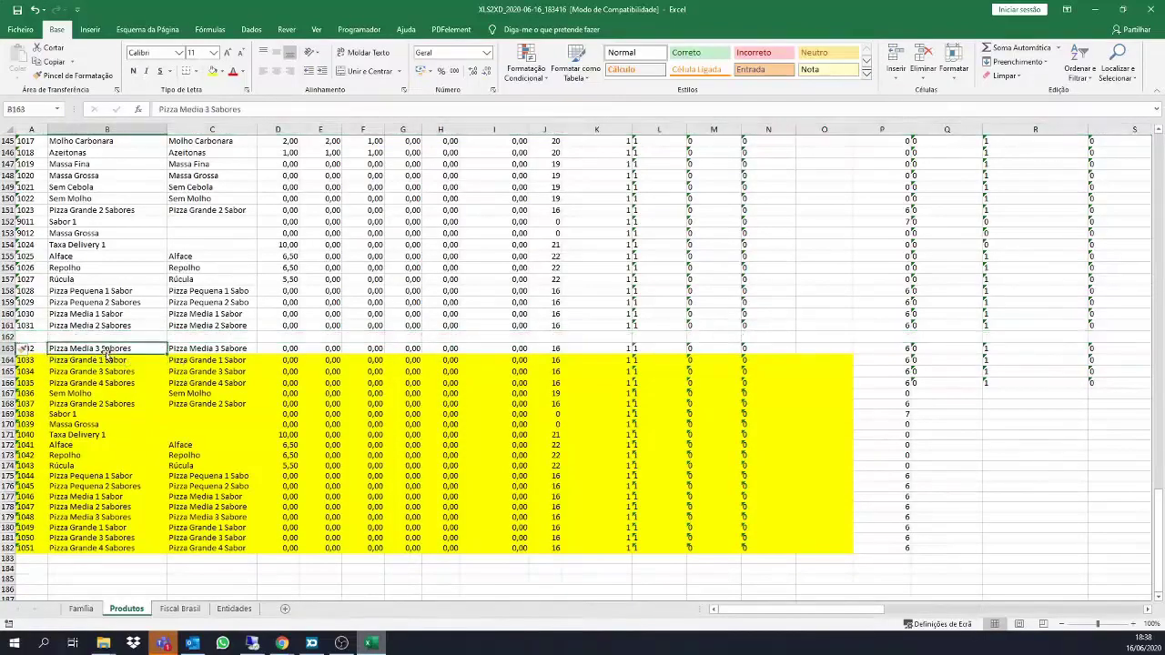
Go to the start of the Produtos sheet and select the column headers from Código to Pede preço quando é zero.
scroll(108, 347, "up", 16)
scroll(107, 349, "up", 20)
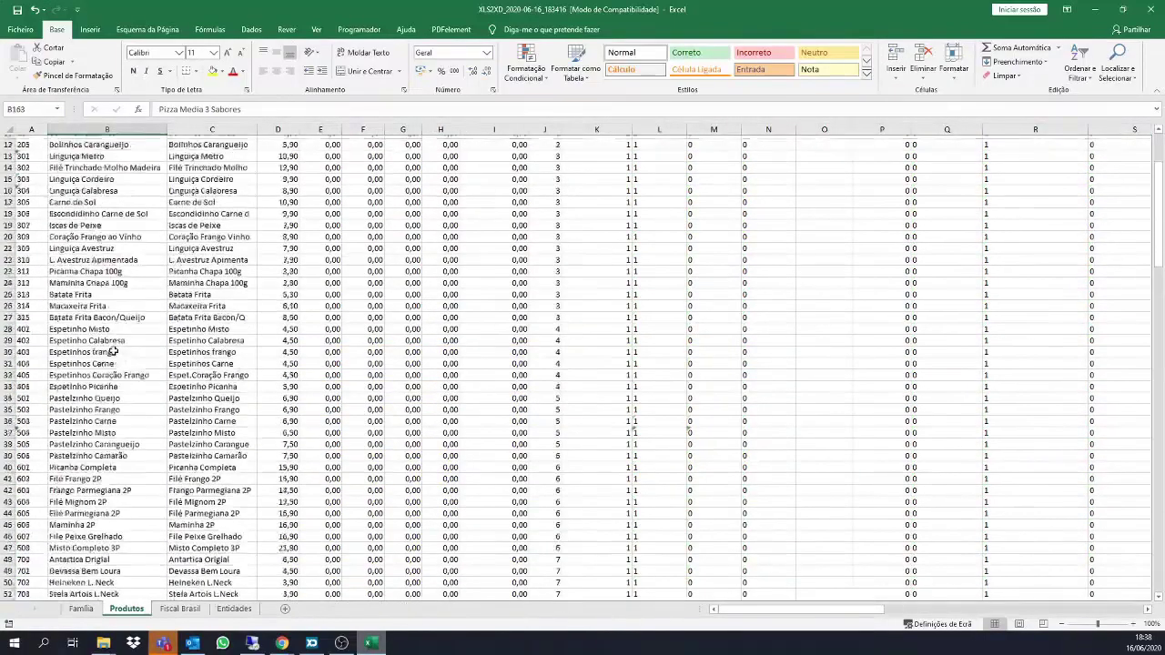
left_click_drag(30, 138, 1067, 138)
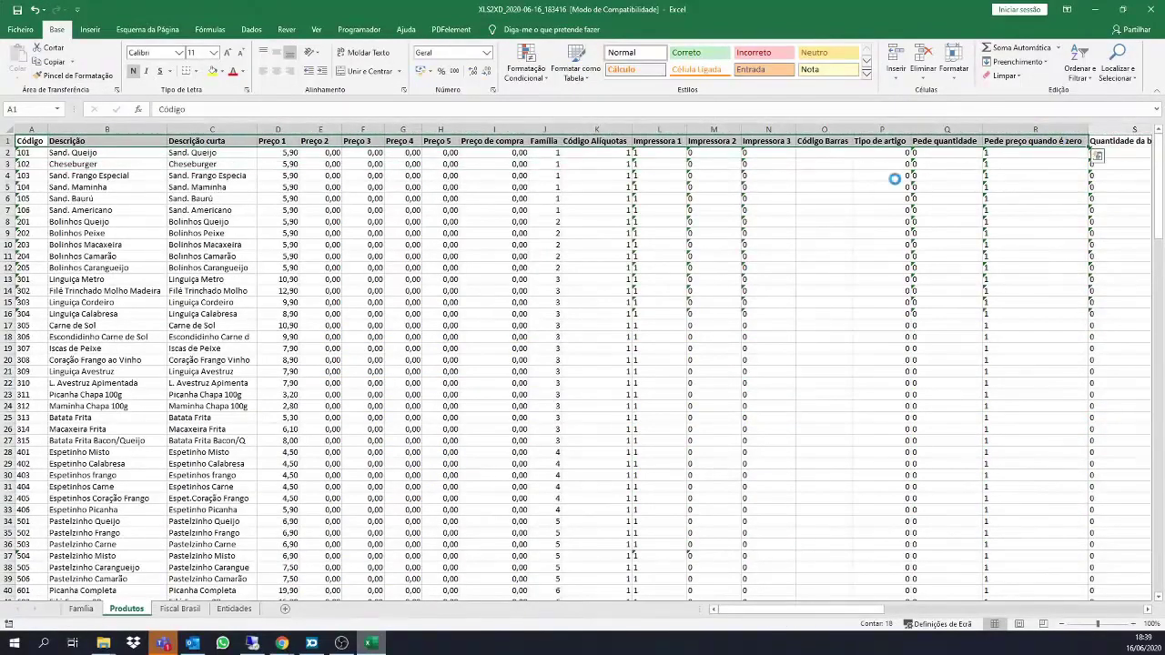
Copy the heading cells from Código to Pede preço quando é zero into the empty row 162 of the Produtos sheet.
key("ctrl+c")
scroll(491, 323, "down", 11)
scroll(493, 316, "down", 20)
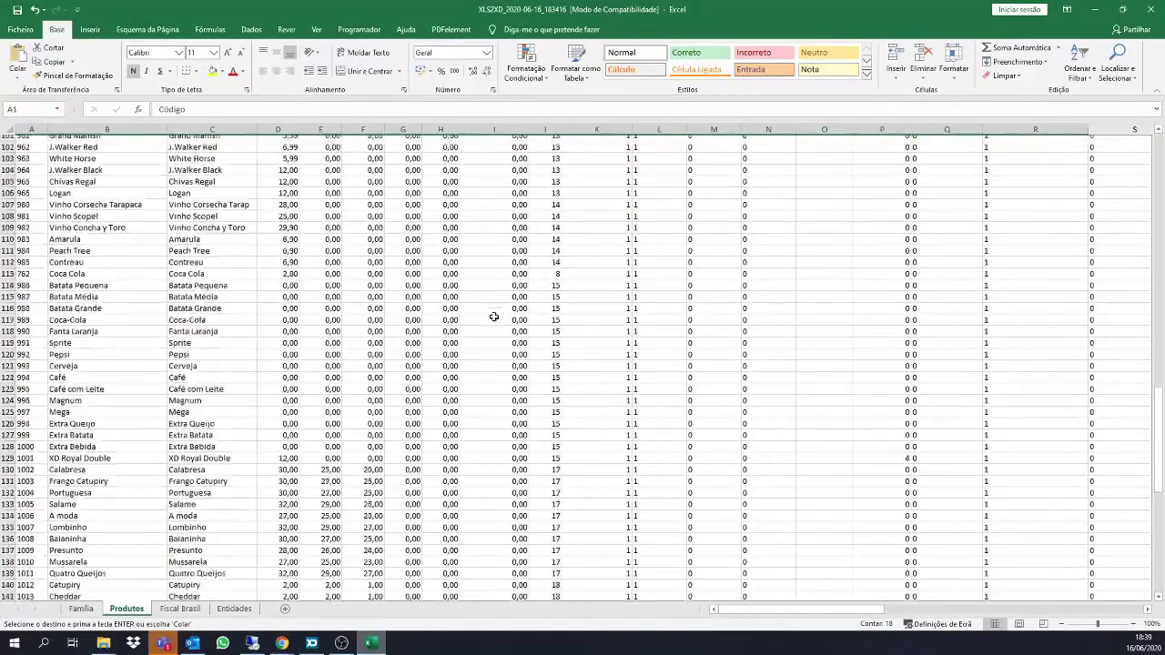
left_click(39, 407)
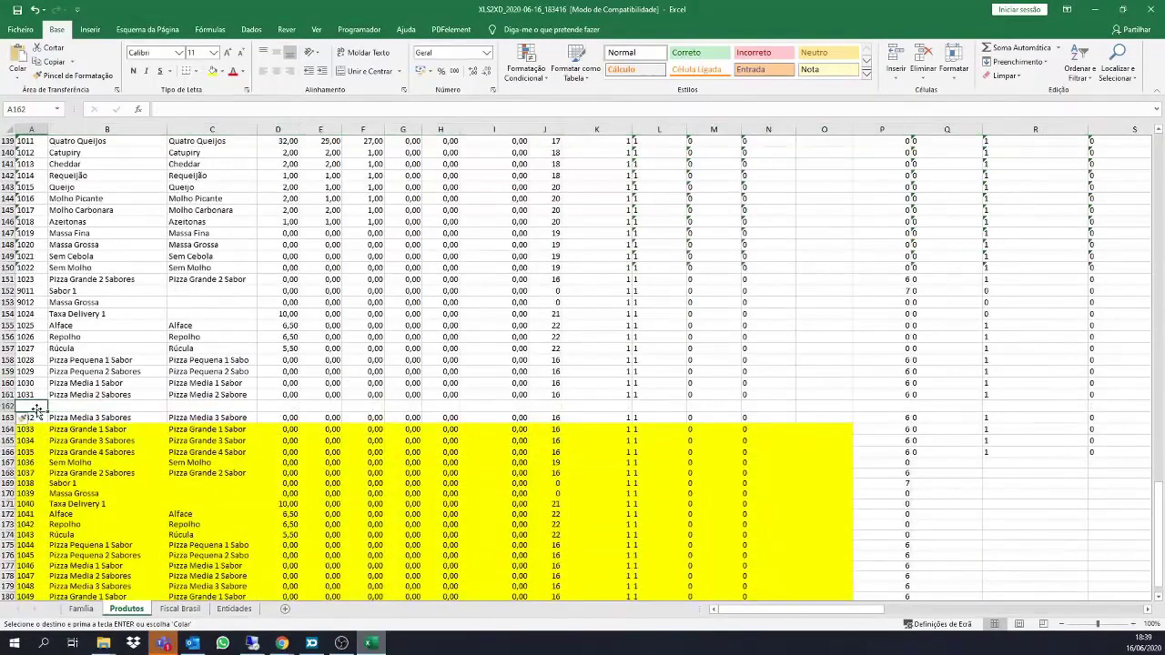
key("ctrl+v")
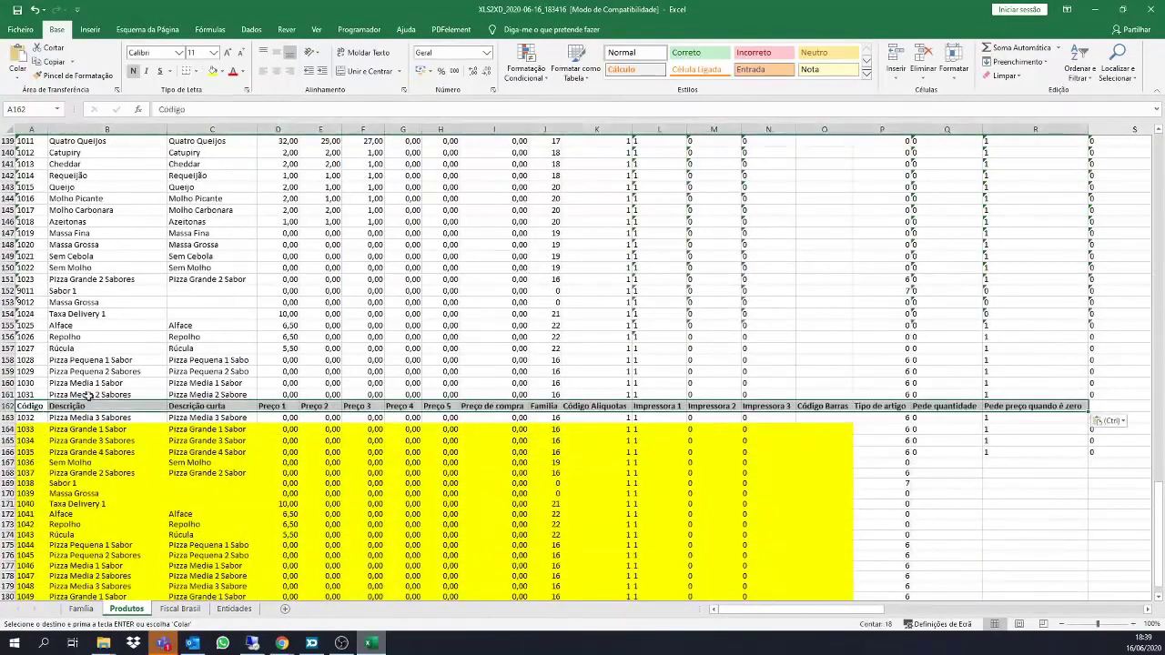
Delete the Pizza Media 3 Sabores row with code 1032 just below the pasted headings.
left_click(9, 417)
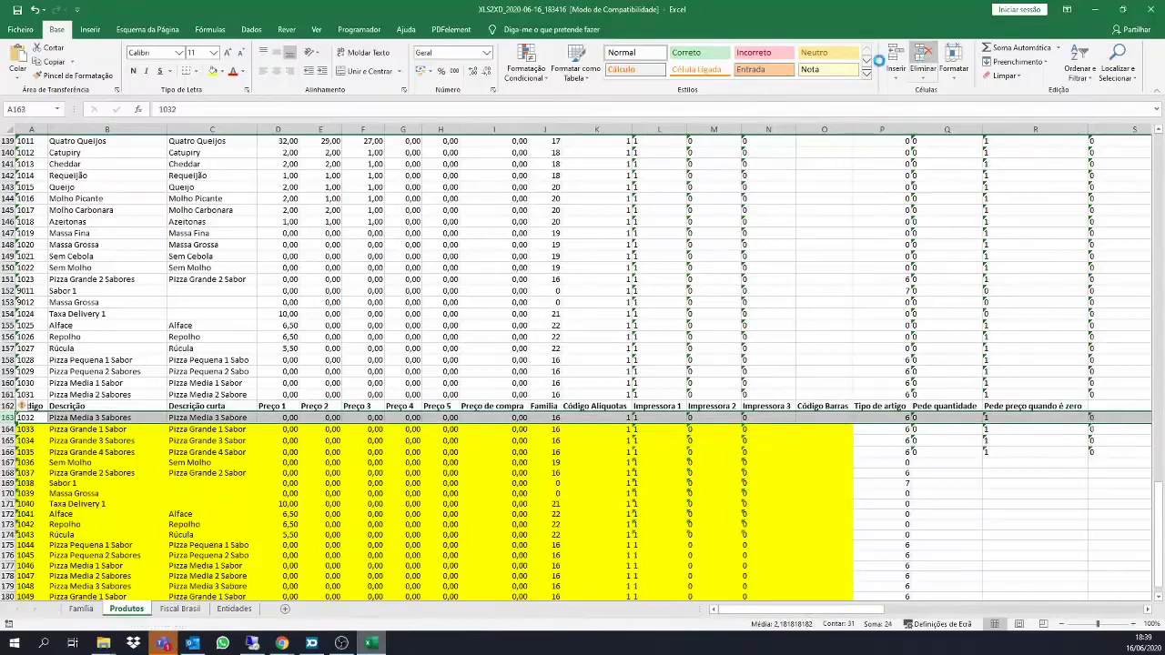
left_click(922, 61)
left_click(321, 468)
Copy the headings and yellow product rows, A162:O181, into a new sheet starting at cell B4.
scroll(767, 428, "down", 3)
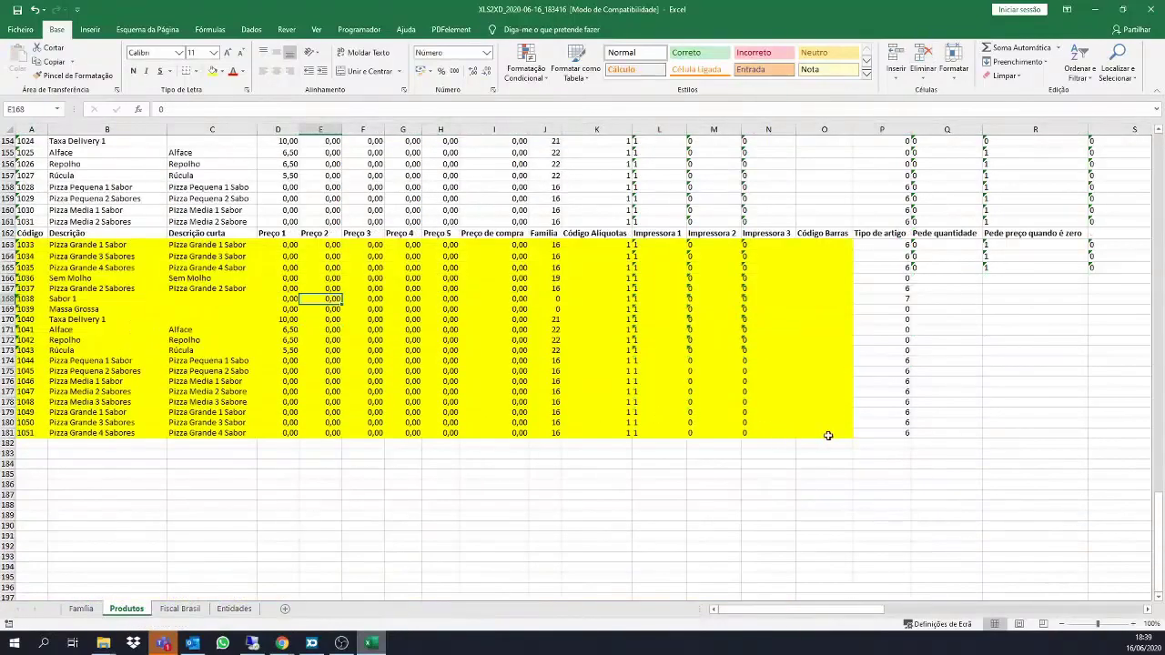
left_click_drag(828, 435, 32, 234)
key("ctrl+c")
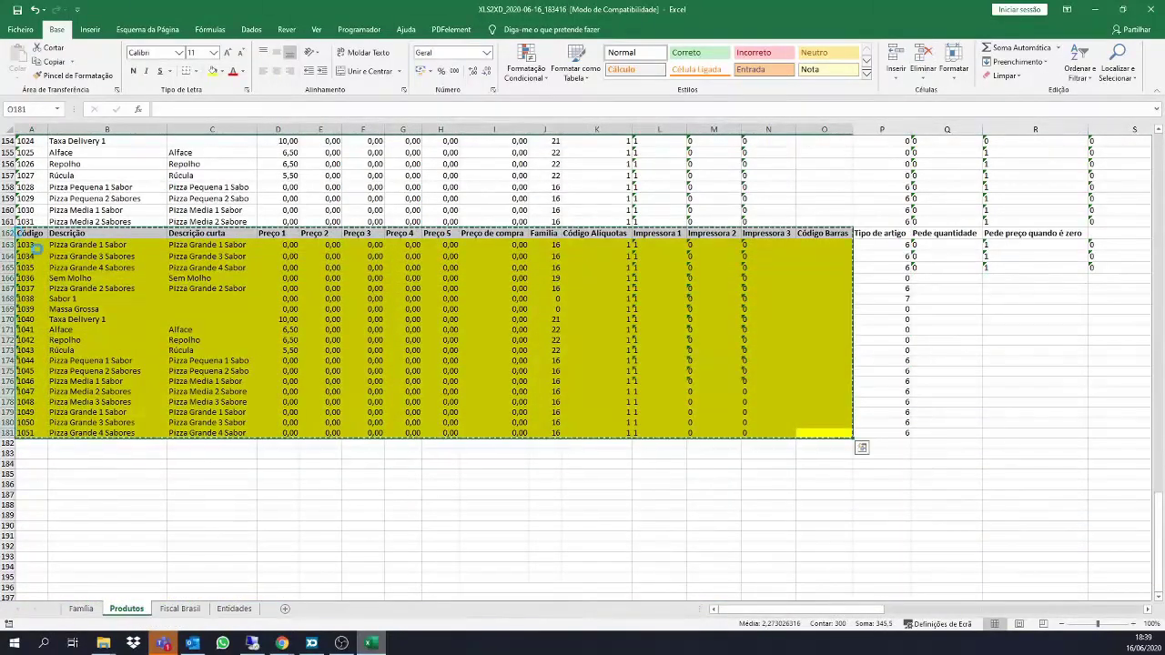
left_click(284, 607)
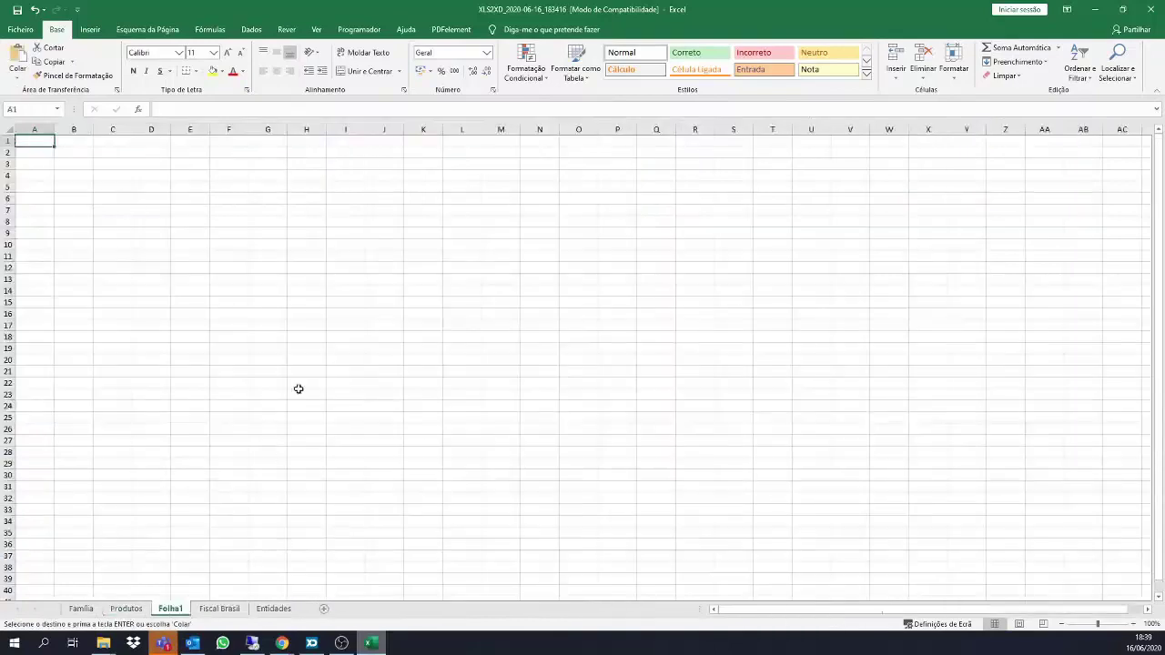
left_click(73, 173)
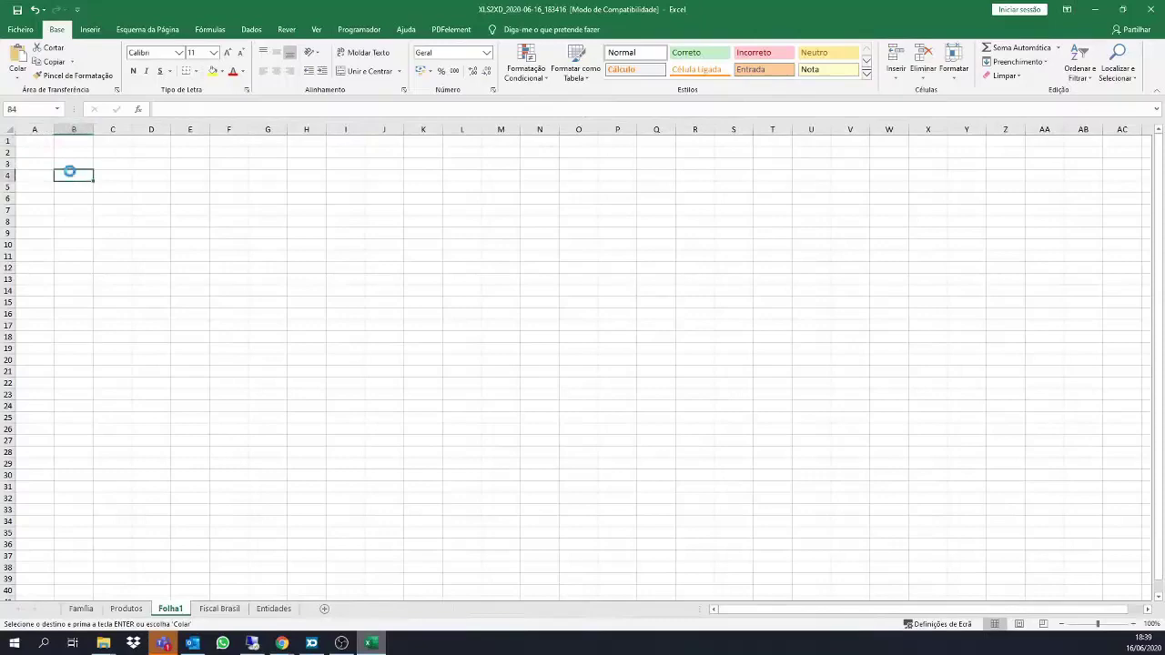
key("ctrl+v")
left_click(189, 453)
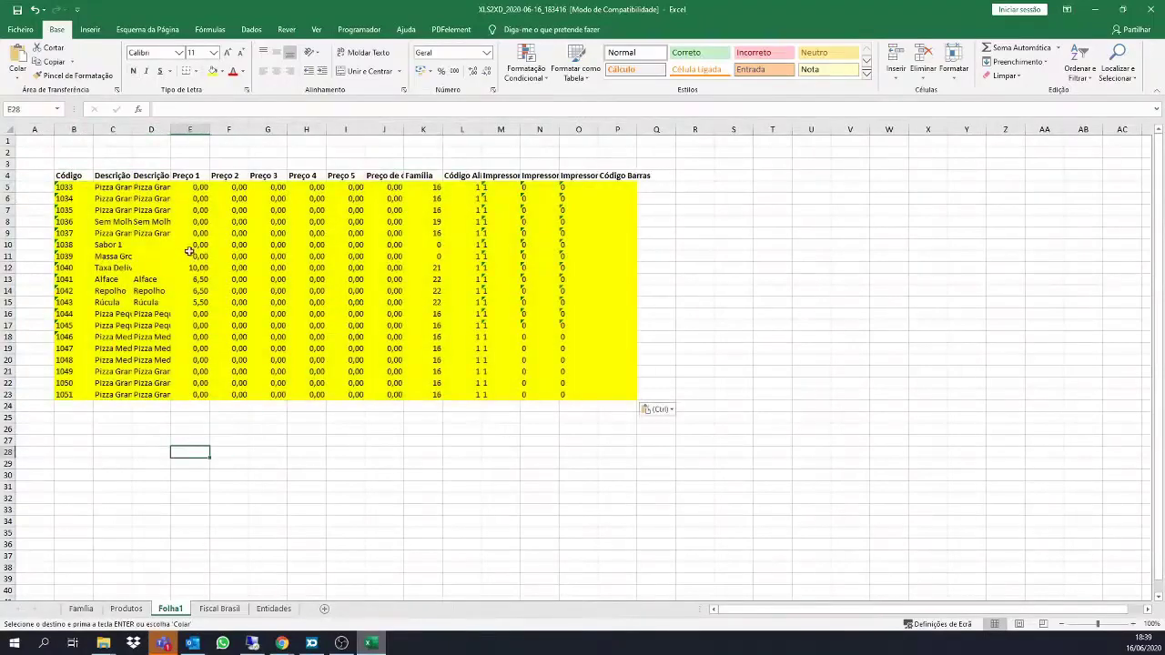
Widen columns C and D so the full Descrição and Descrição curta texts fit.
left_click_drag(133, 128, 249, 129)
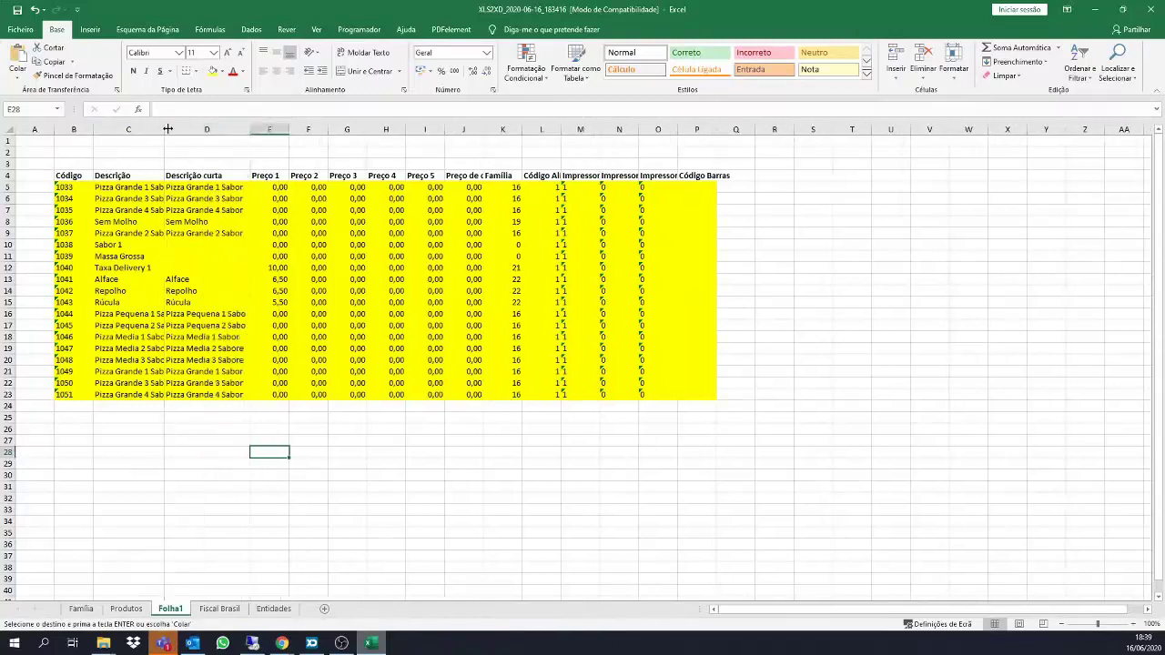
left_click_drag(165, 128, 196, 130)
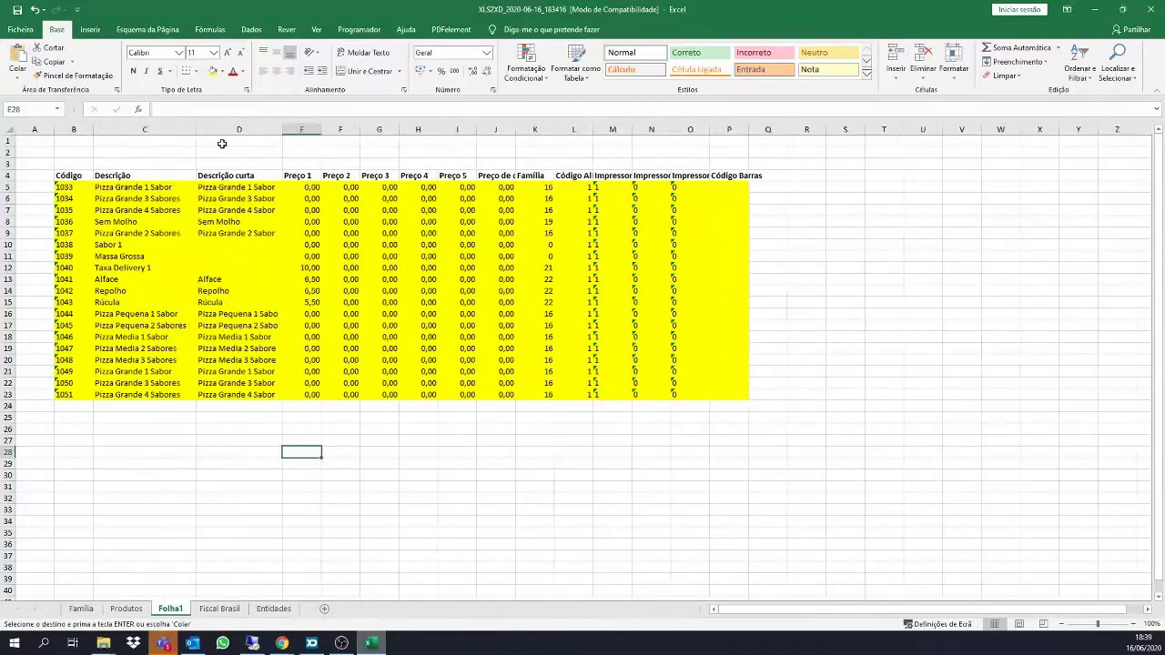
left_click(240, 211)
Delete the Descrição curta column and the columns from Preço 2 through Preço de compra.
left_click(242, 127)
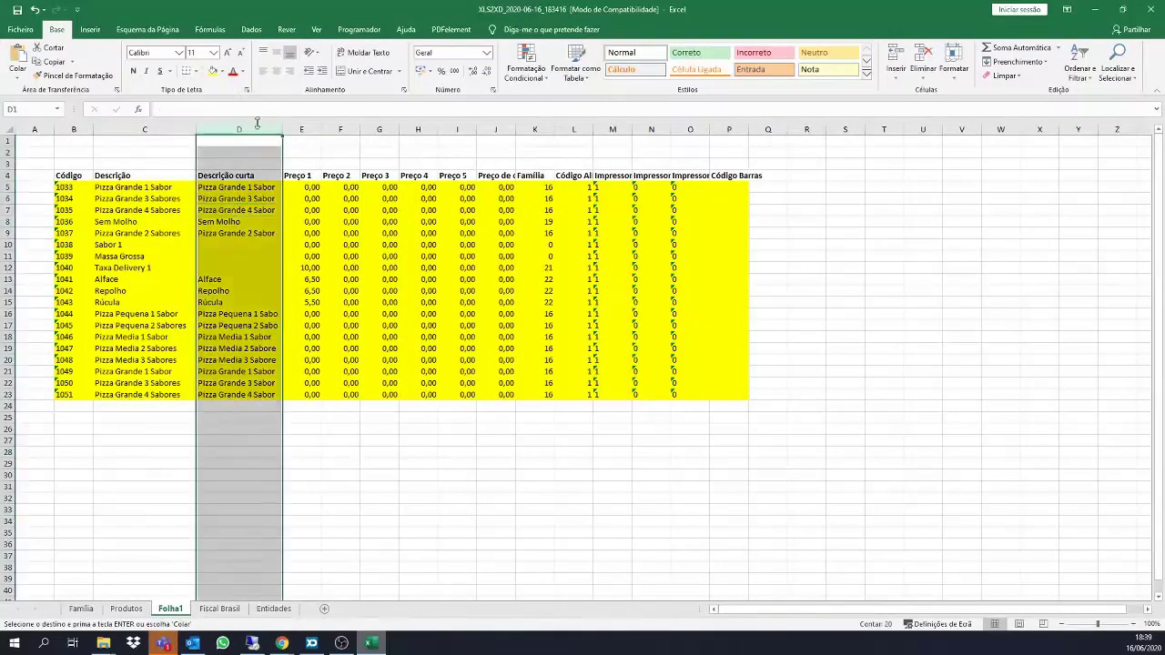
left_click(919, 56)
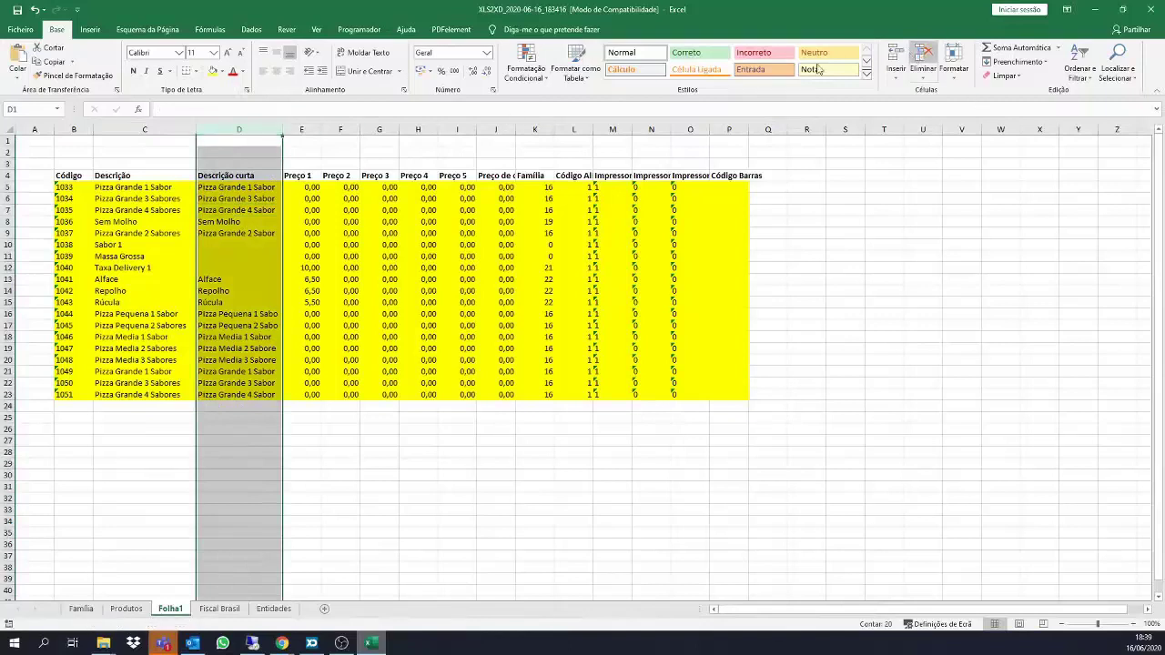
left_click_drag(245, 127, 423, 128)
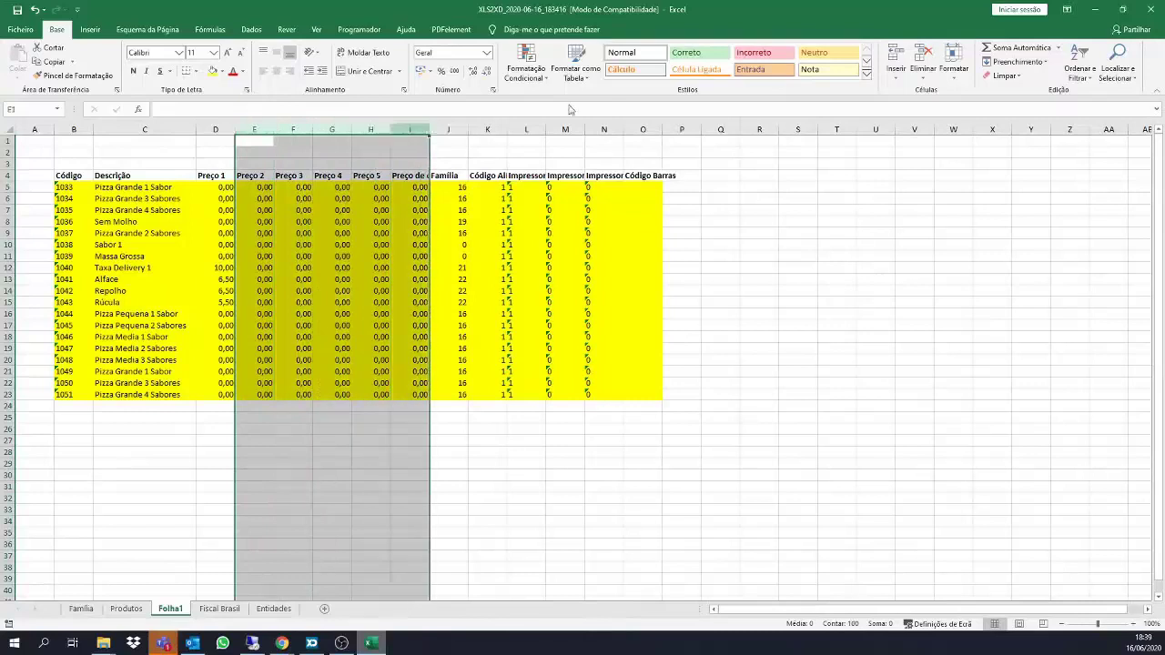
left_click(923, 56)
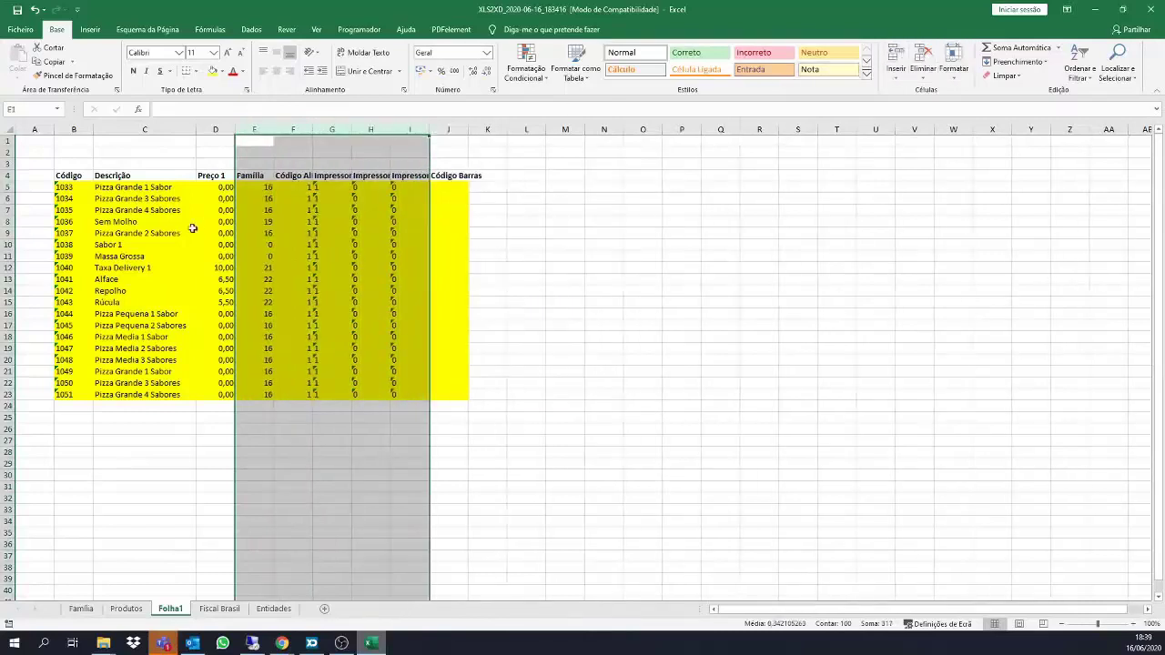
left_click(582, 314)
Delete the columns from Código Alíquotas through Código Barras, including the empty column K.
left_click_drag(267, 224, 265, 302)
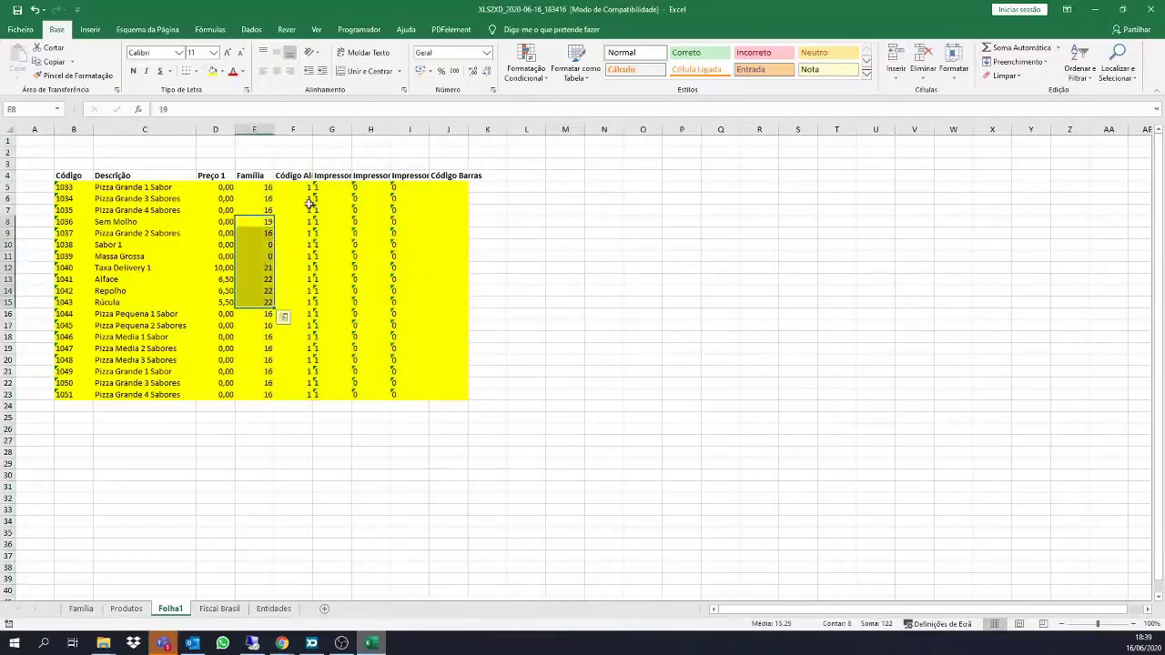
left_click(308, 201)
left_click_drag(293, 130, 488, 129)
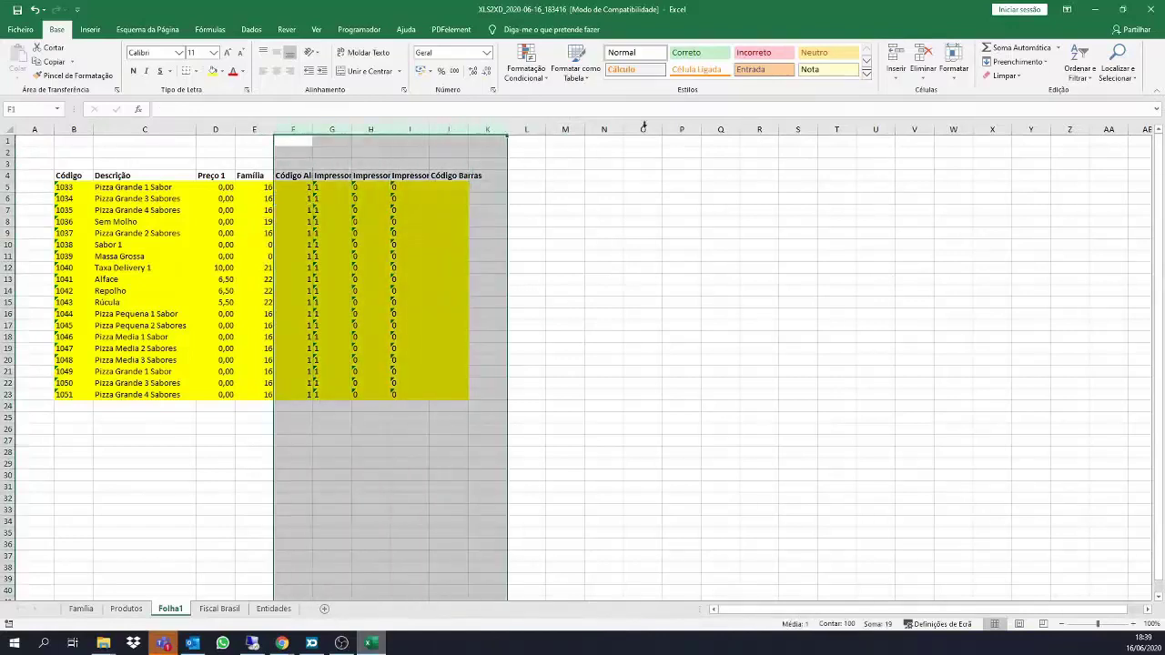
left_click(941, 57)
left_click(670, 245)
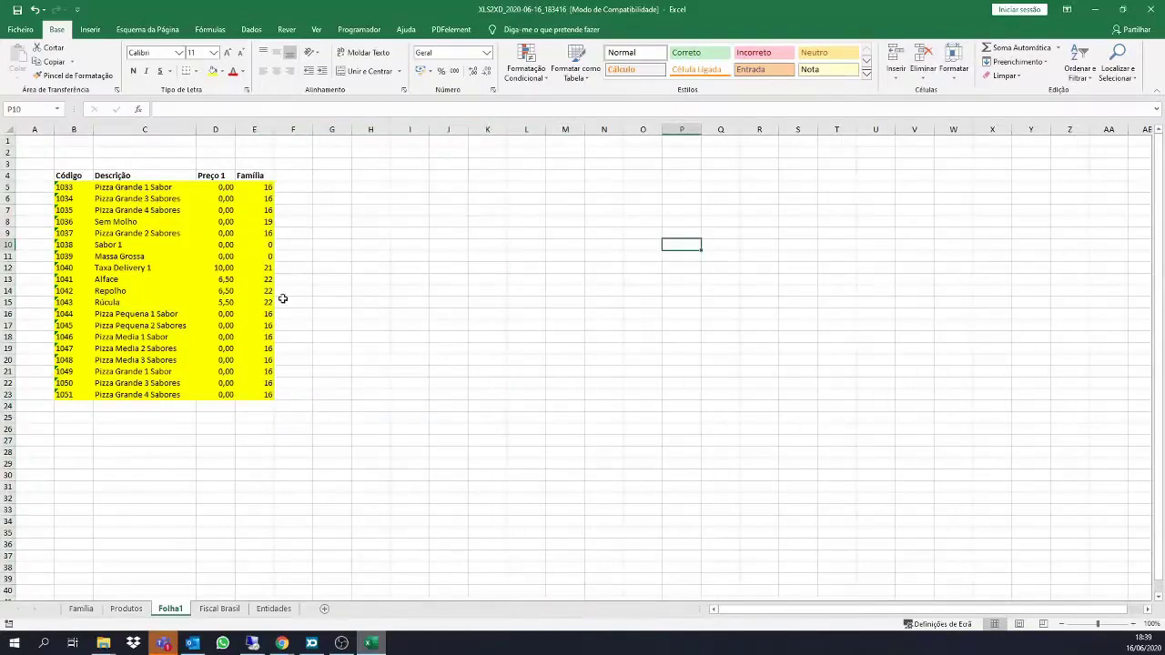
Fill the range B4:E26, including the table headings, with yellow.
double_click(67, 175)
left_click(370, 325)
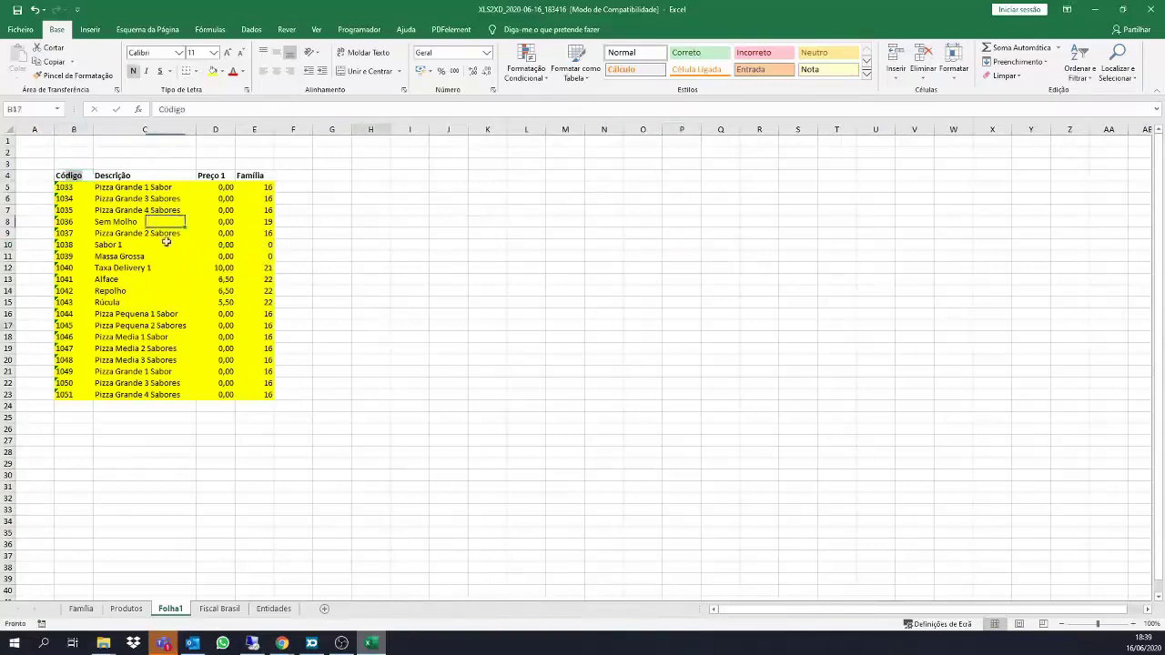
left_click_drag(67, 175, 259, 428)
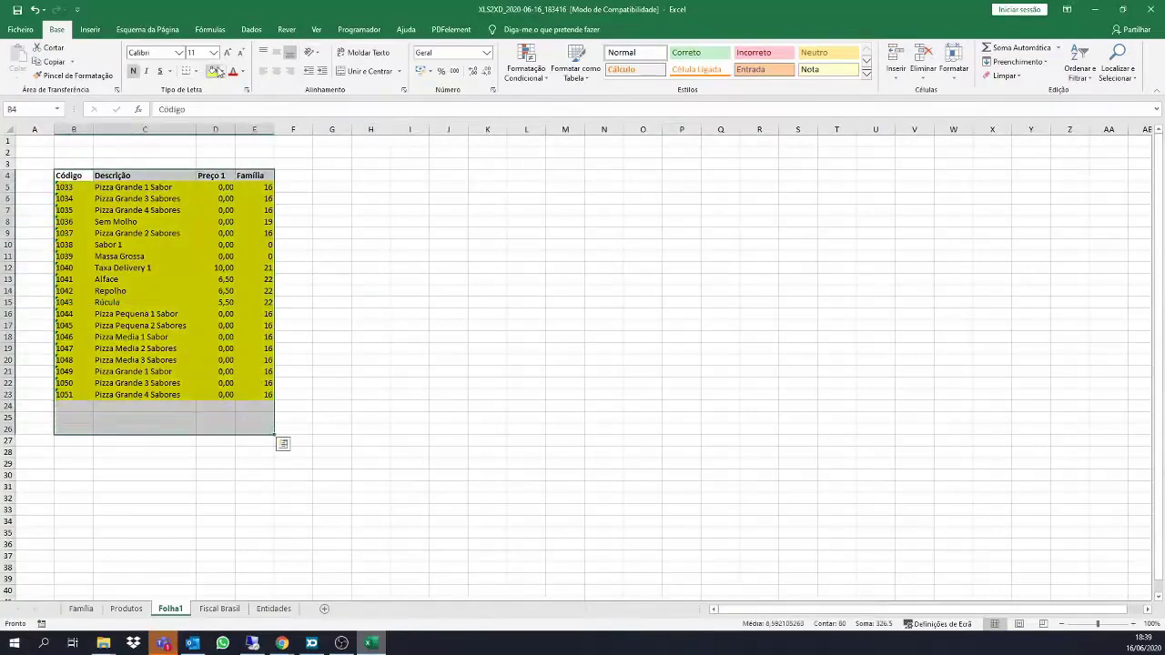
left_click(366, 279)
left_click_drag(54, 129, 366, 486)
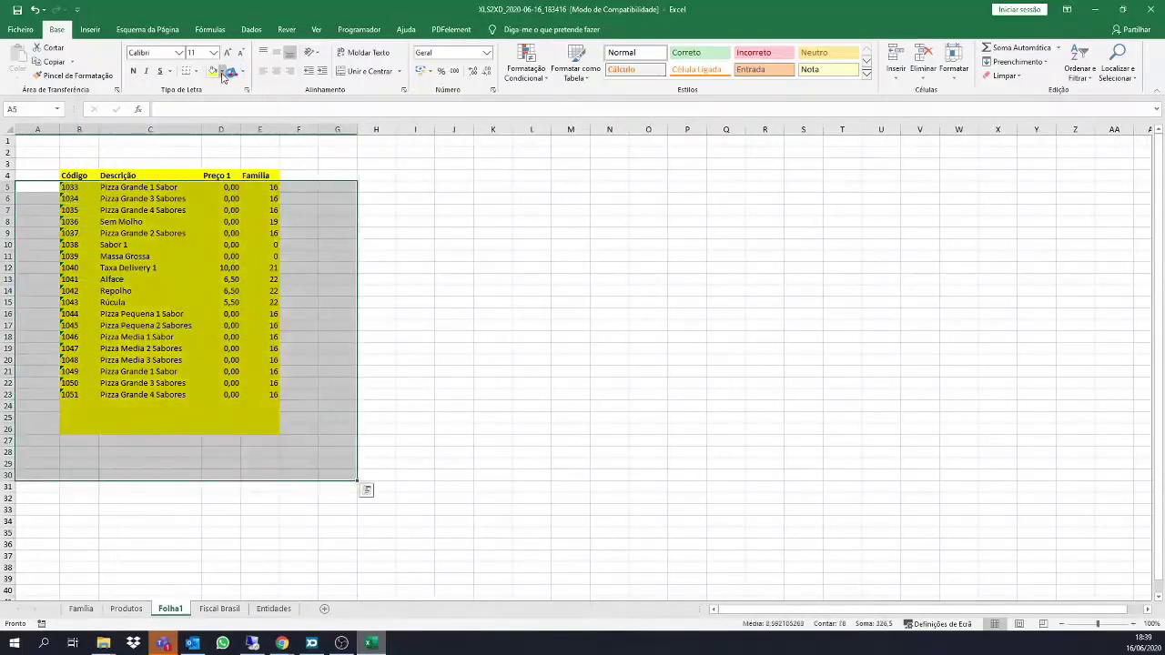
left_click(221, 72)
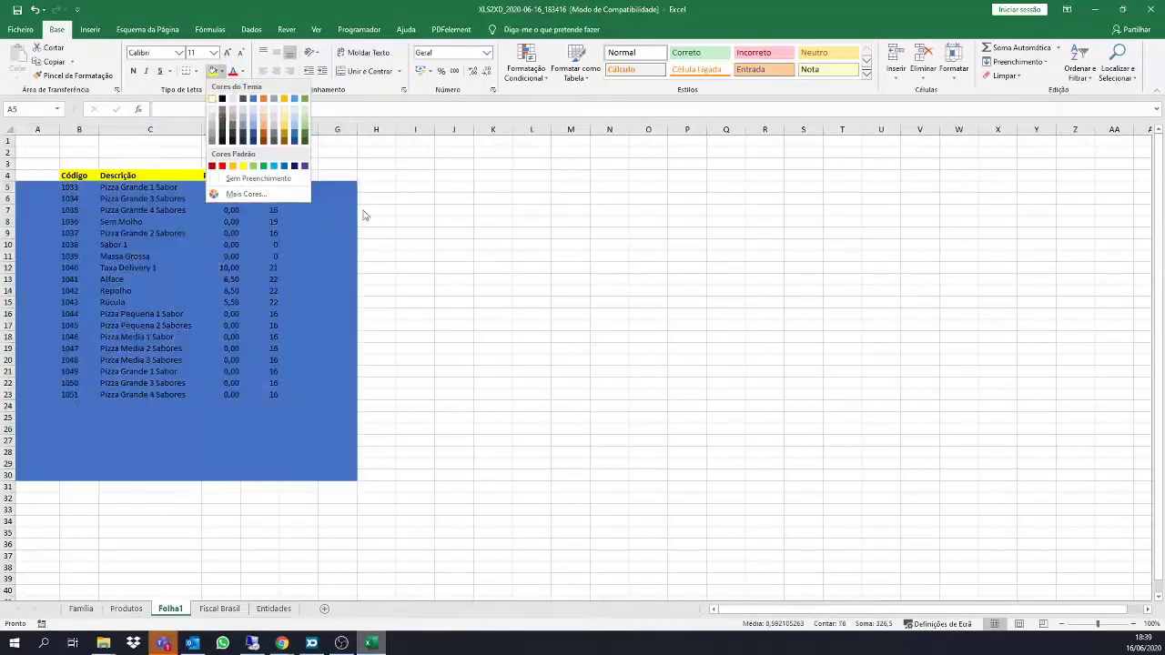
left_click(439, 213)
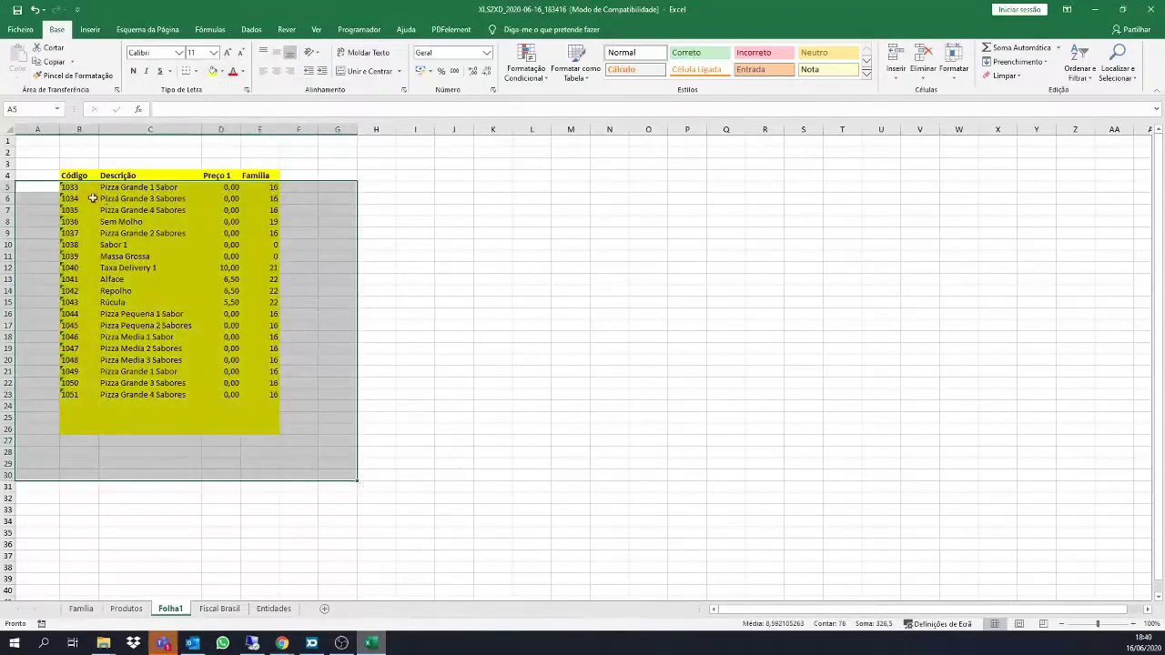
Fill cells A5:F27 with white so that only the heading row keeps its yellow fill.
left_click(41, 188)
left_click_drag(42, 184, 314, 443)
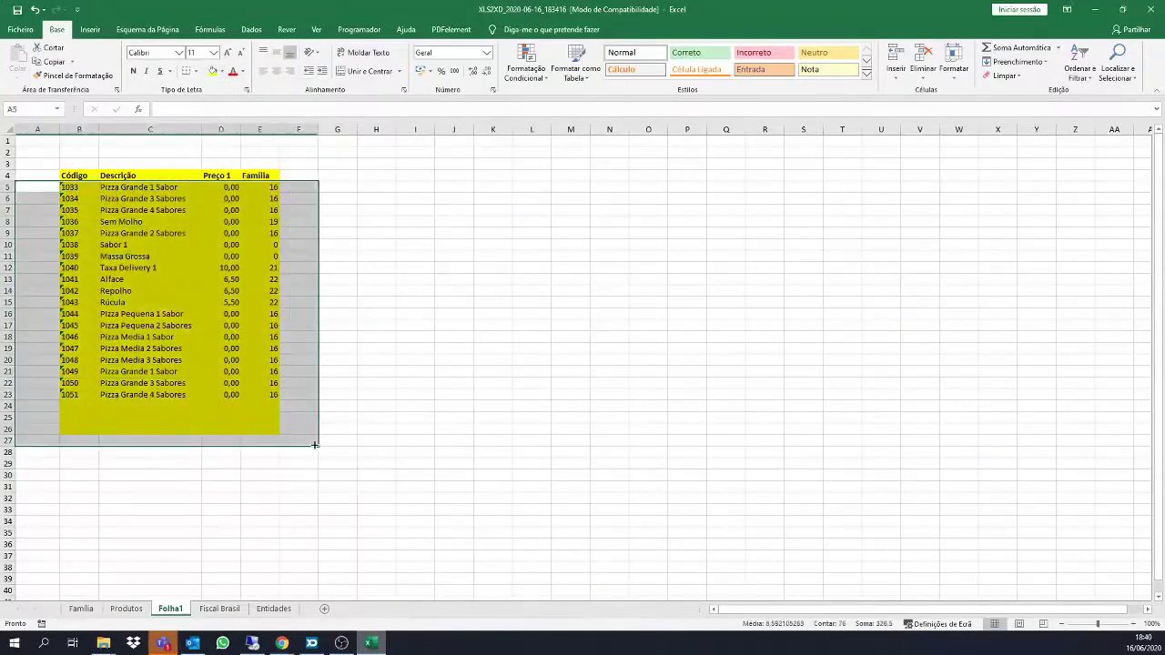
left_click(220, 73)
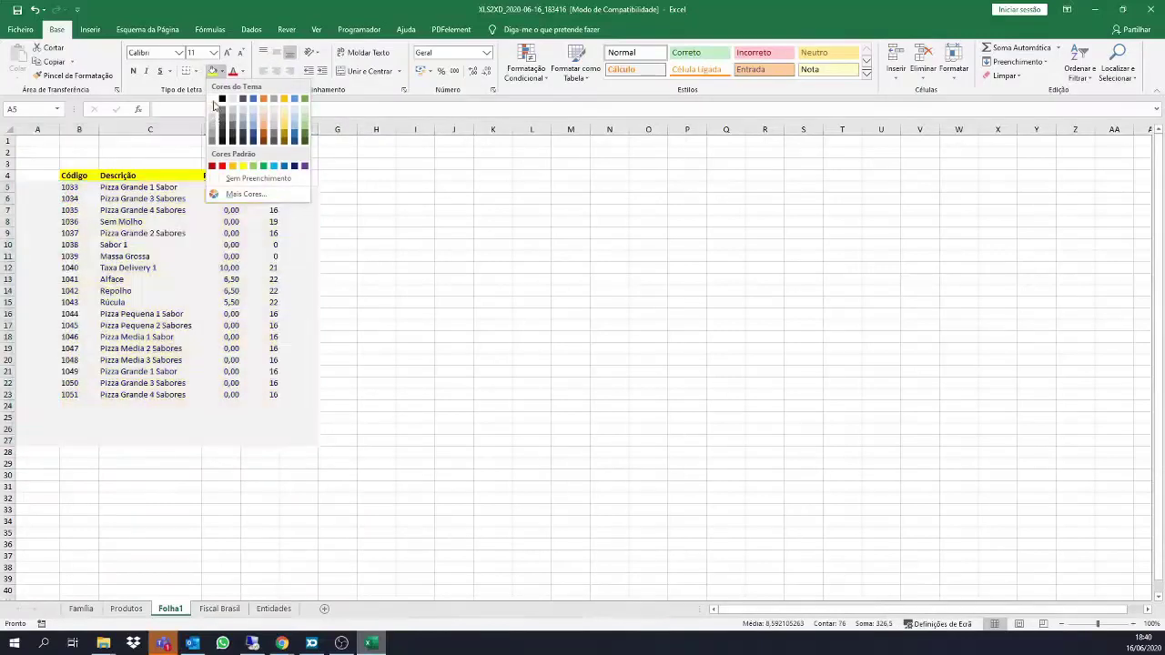
left_click(258, 174)
left_click(337, 198)
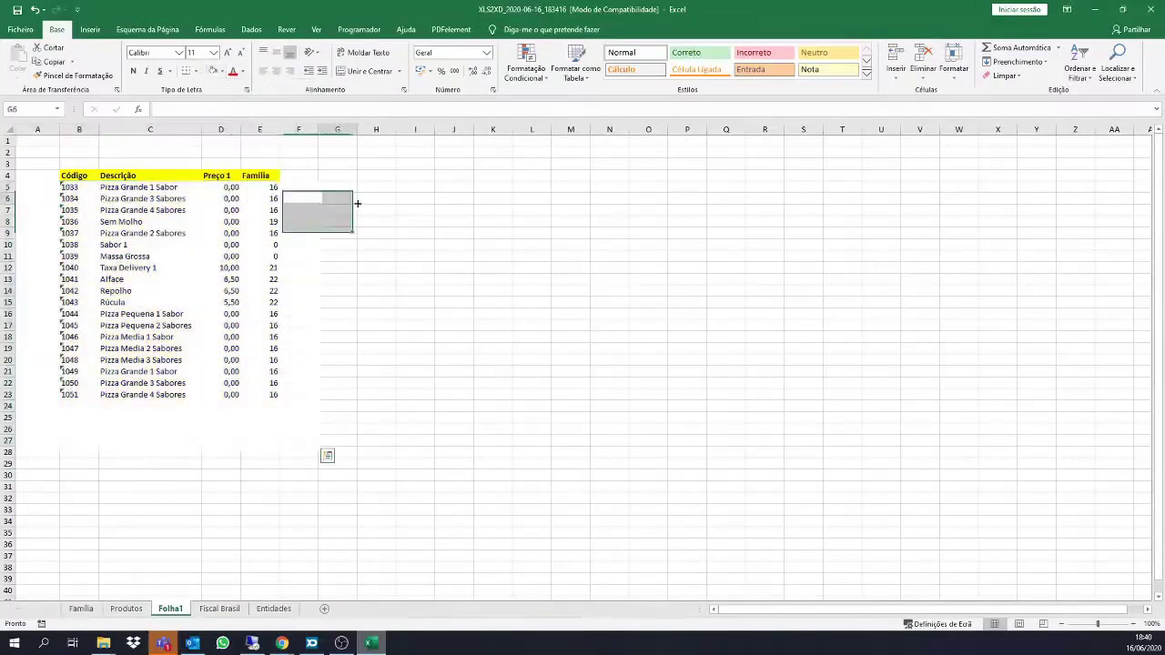
left_click(93, 177)
left_click(153, 174)
left_click(215, 179)
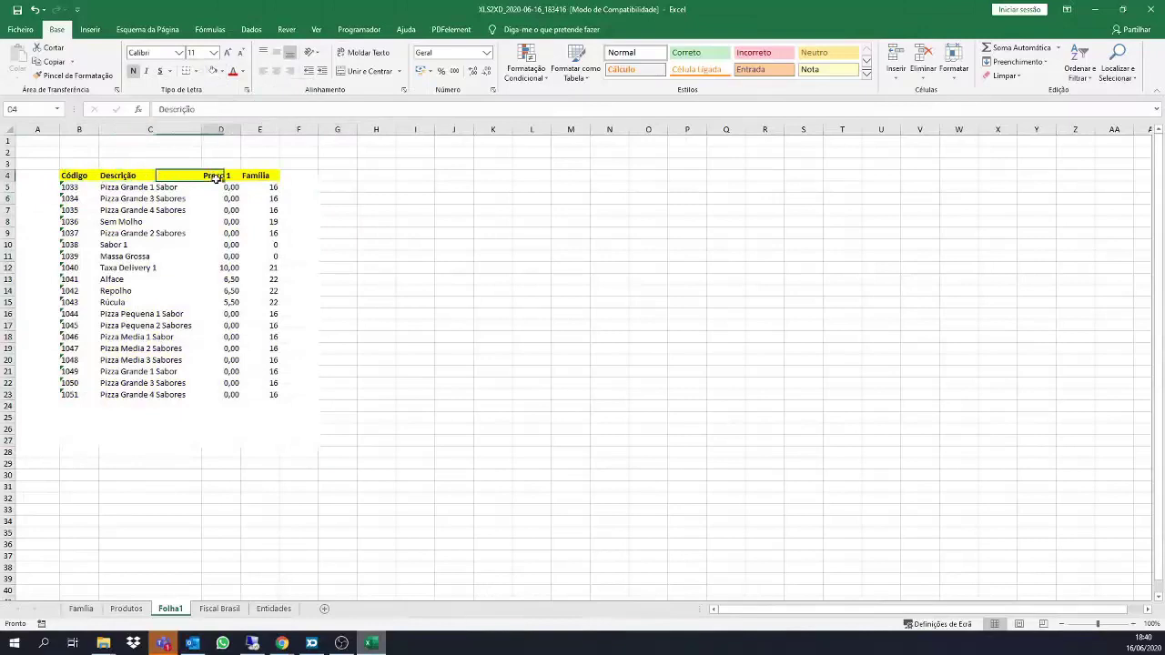
left_click(256, 177)
Enter 1, 2, 3 and 4 under Preço 1 for the first four products and continue the series down to row 23.
left_click(227, 192)
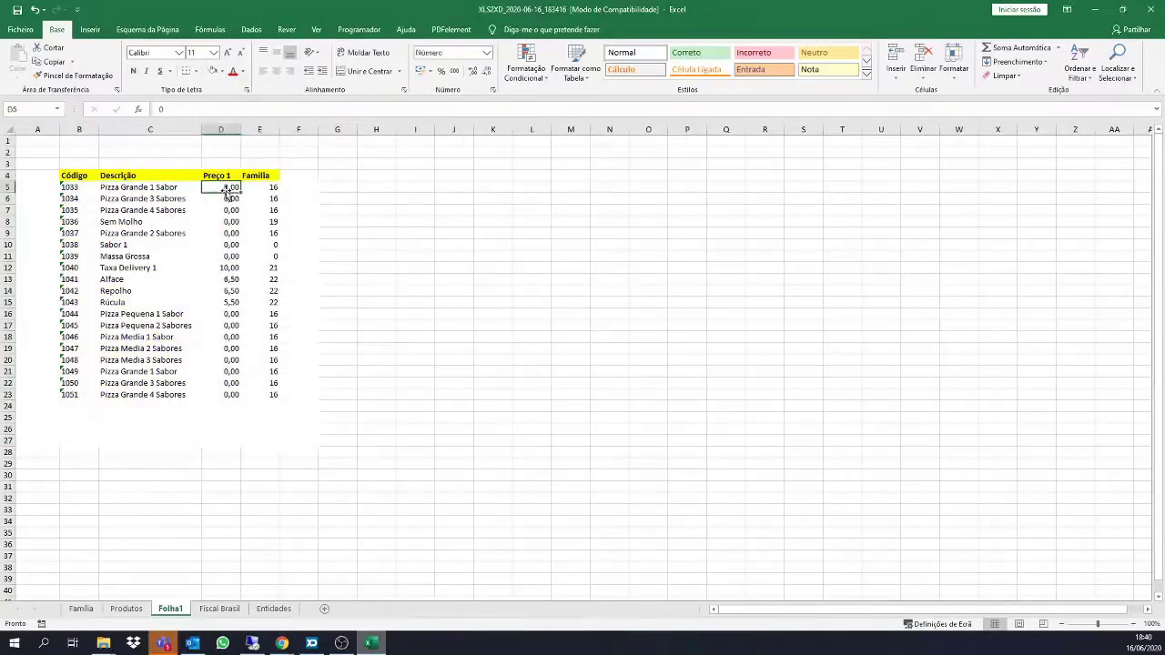
type("1")
key("Return")
type("2")
key("Return")
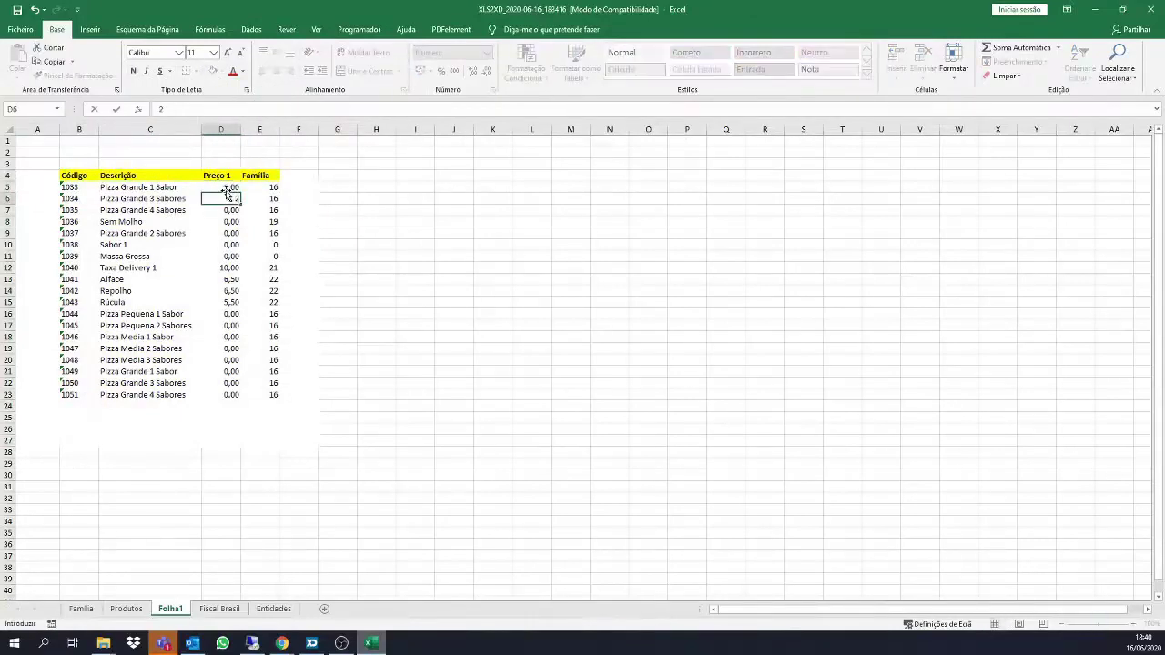
type("3")
key("Return")
type("4")
key("Return")
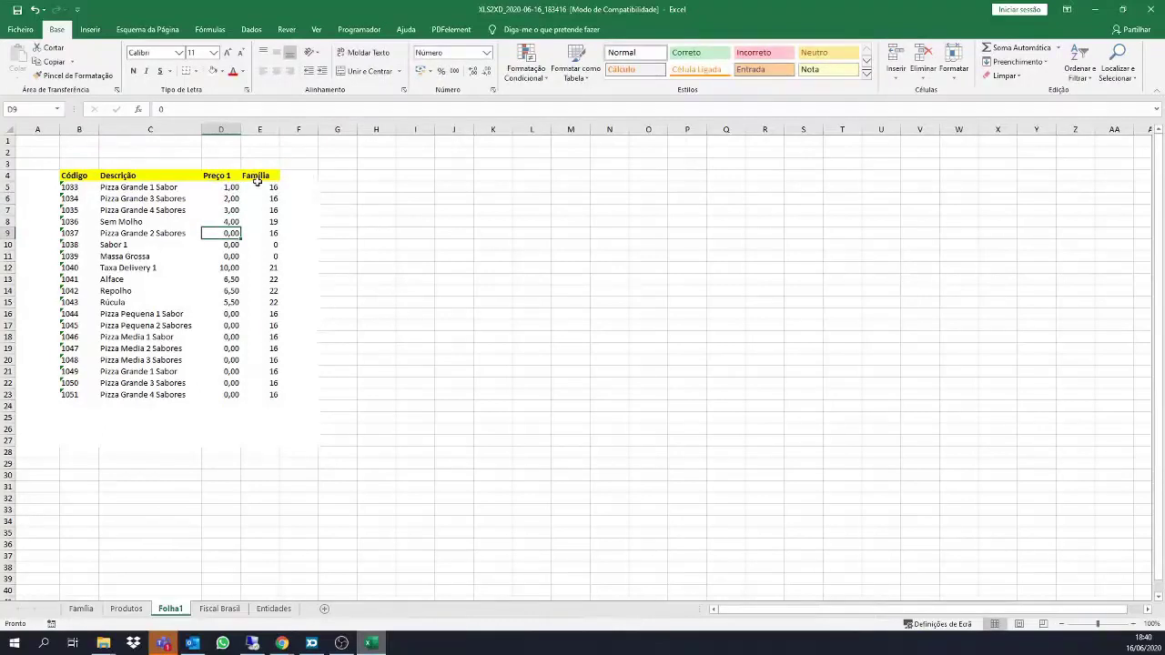
left_click_drag(233, 189, 240, 404)
left_click(397, 346)
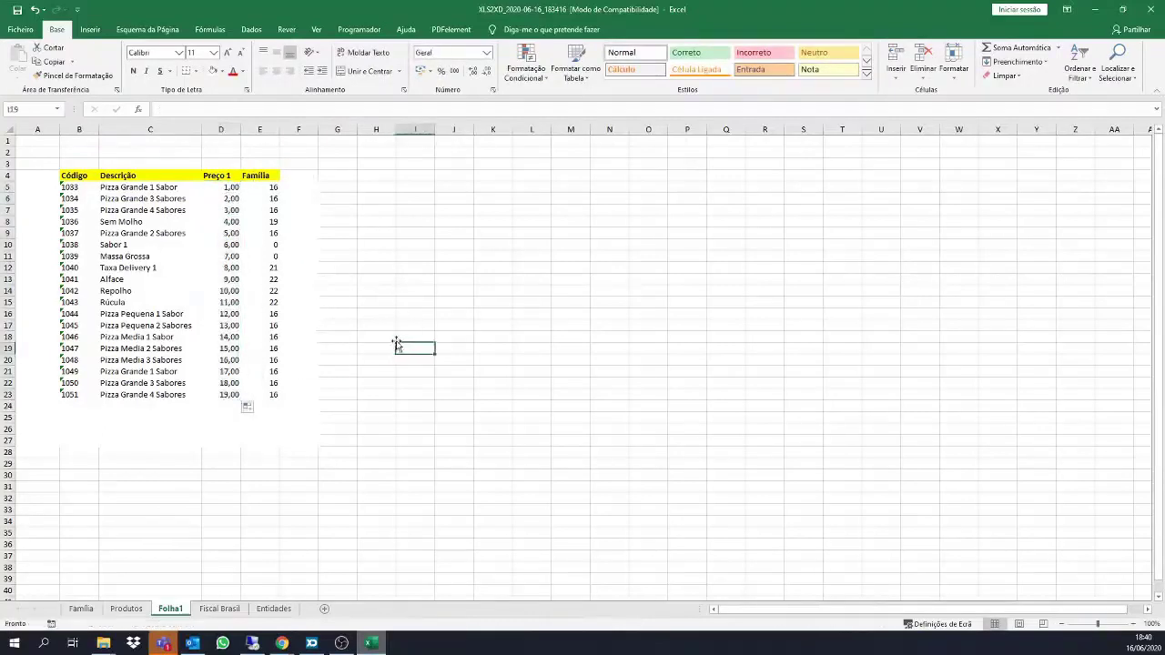
left_click(288, 238)
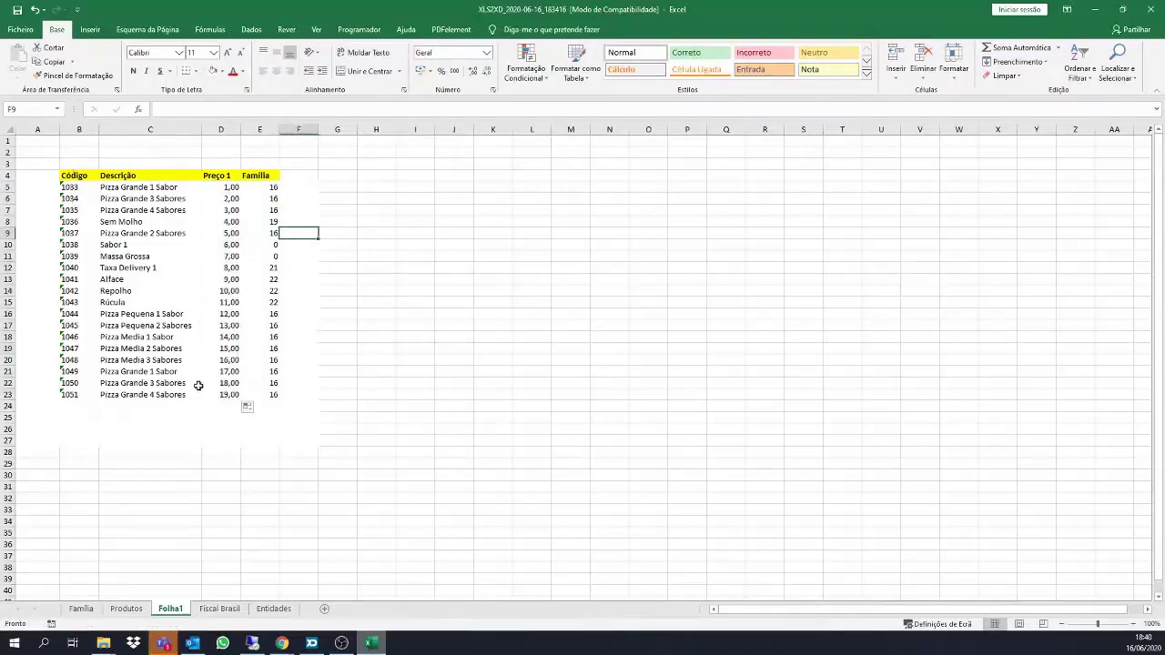
left_click(225, 175)
left_click(262, 177)
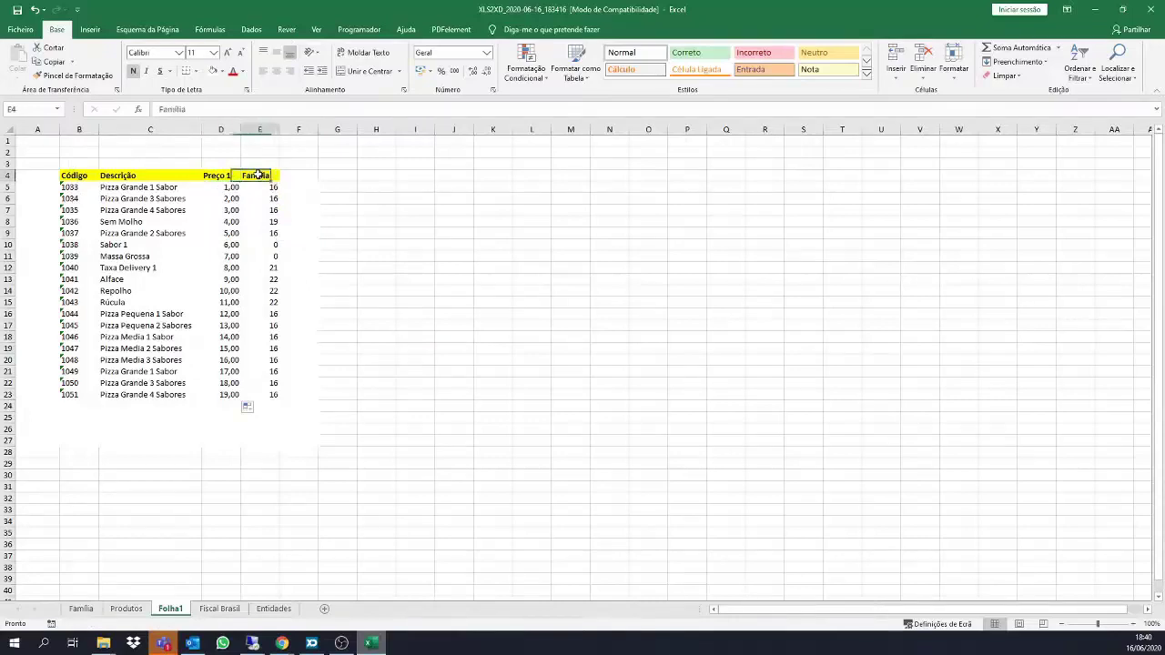
left_click(374, 406)
Copy the product table B4:E23 and load it into a quick import in the XD GC product list.
left_click_drag(274, 397, 66, 177)
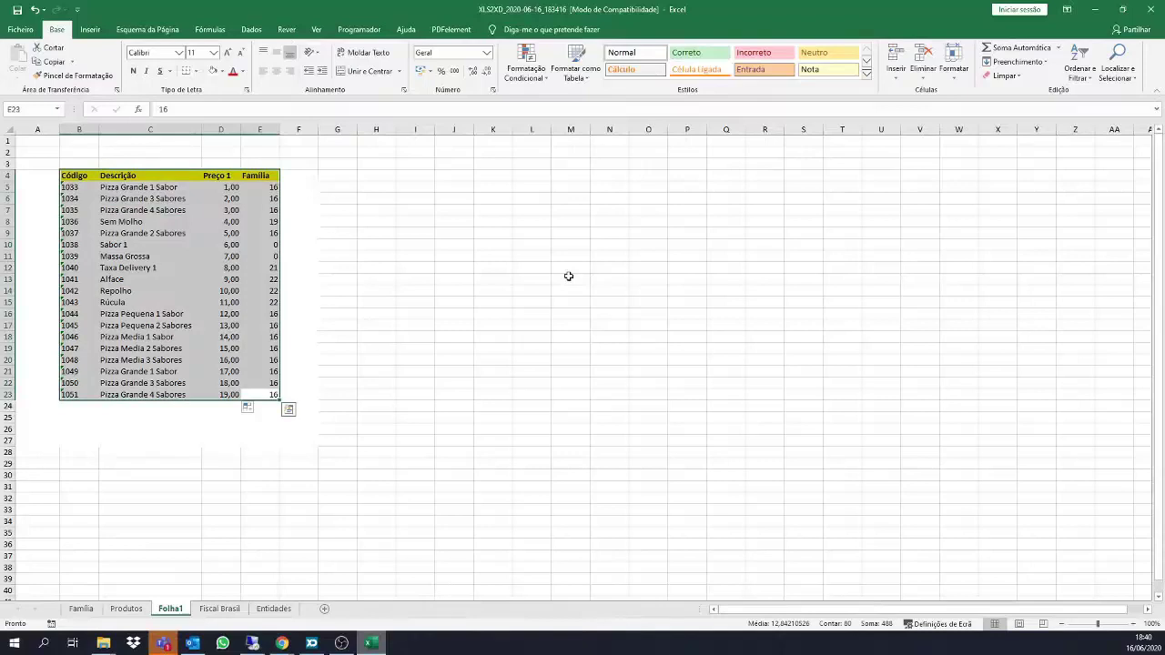
key("ctrl+c")
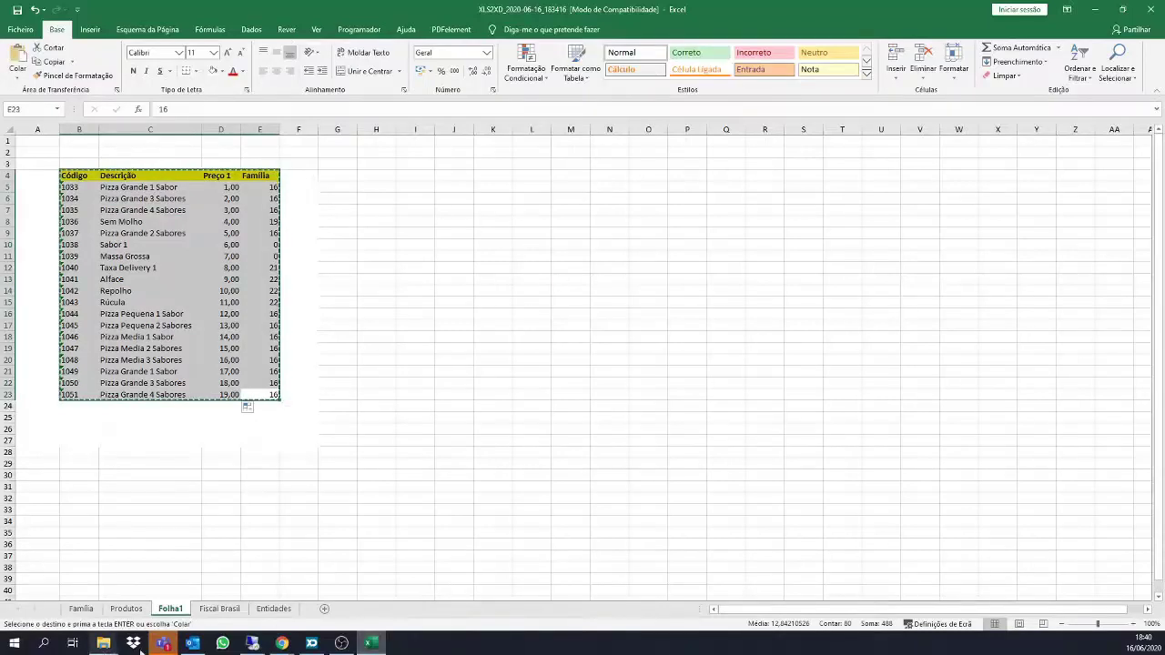
left_click(311, 643)
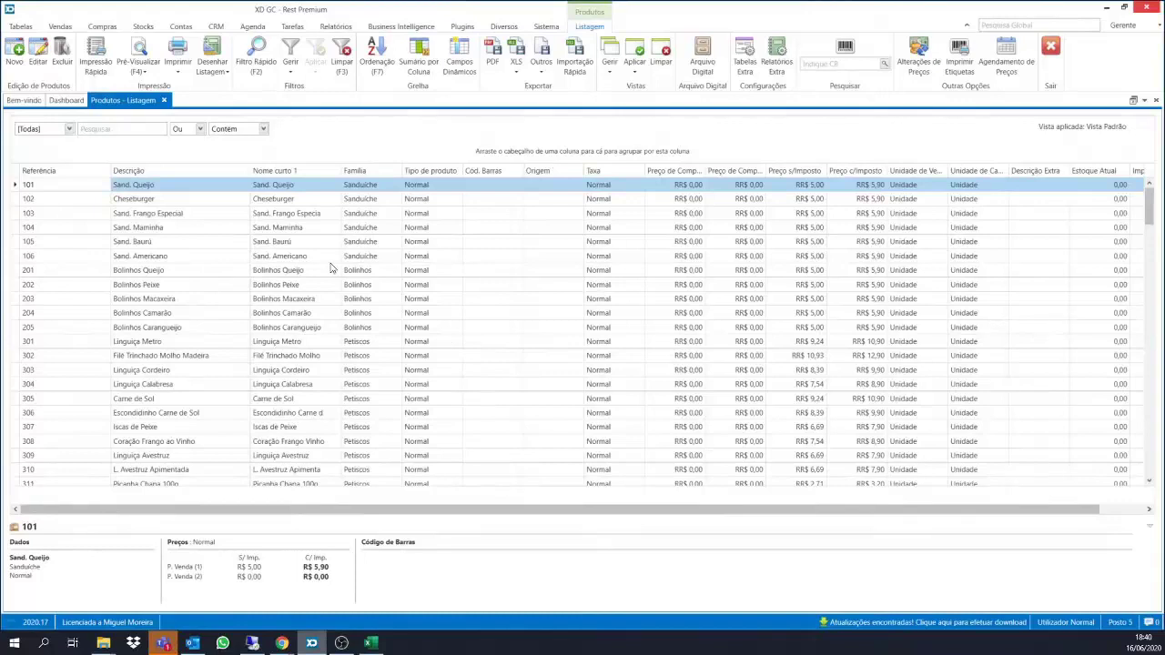
left_click(569, 66)
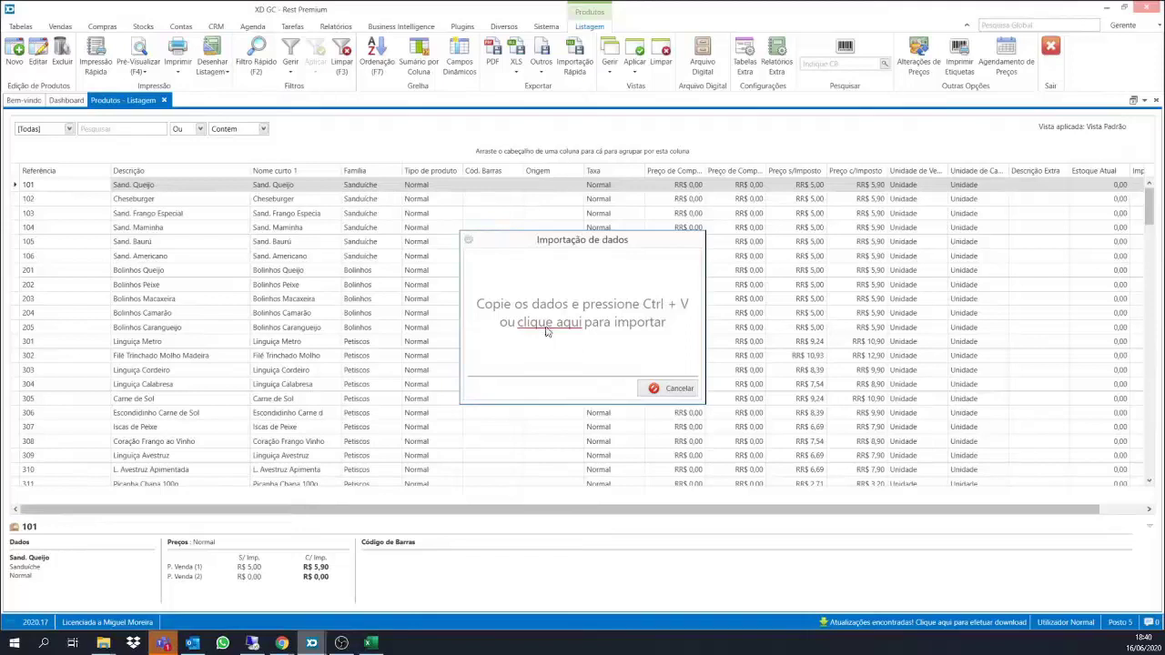
left_click(547, 323)
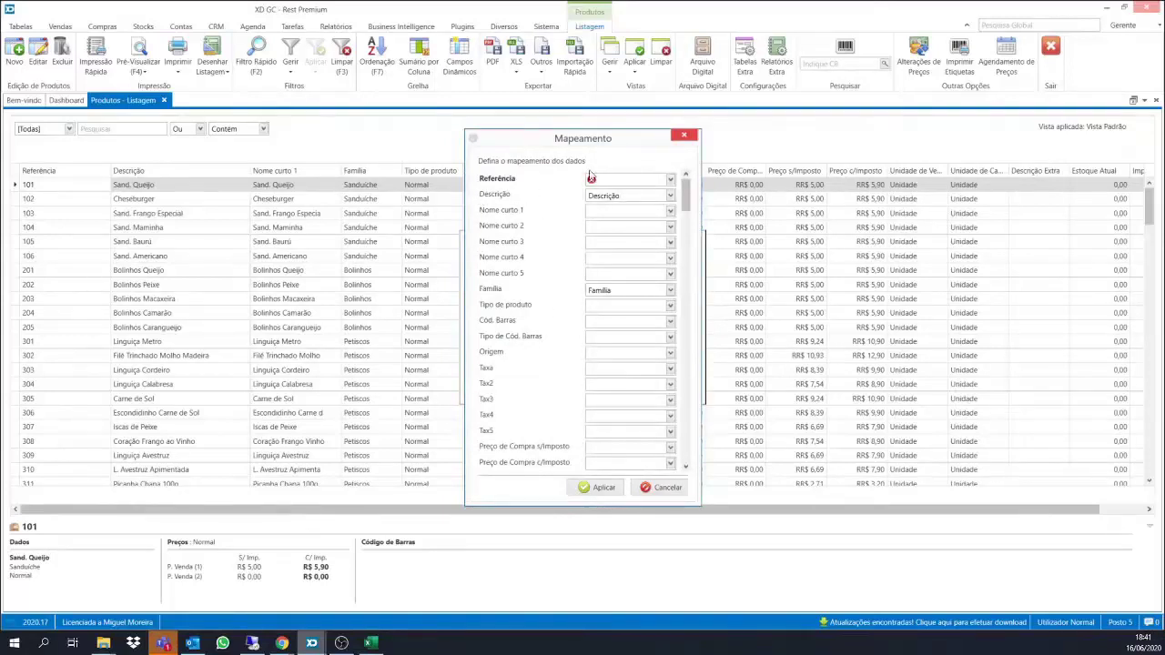
Check the column headings in Excel and map the import field Referência to Código.
left_click(372, 644)
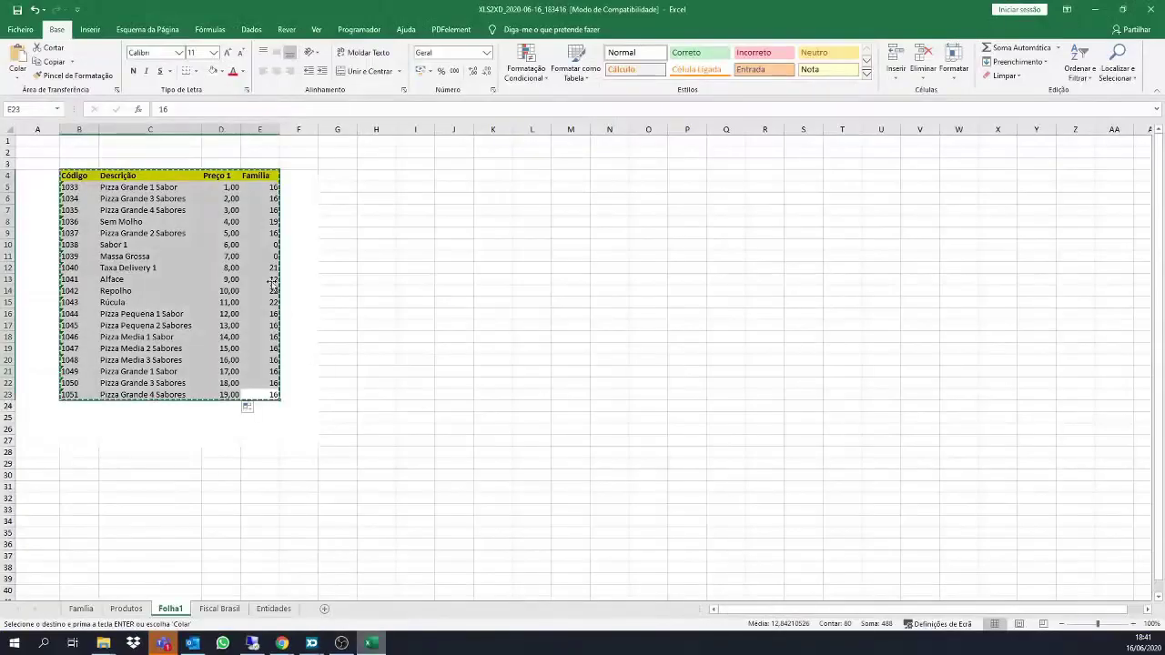
left_click(376, 643)
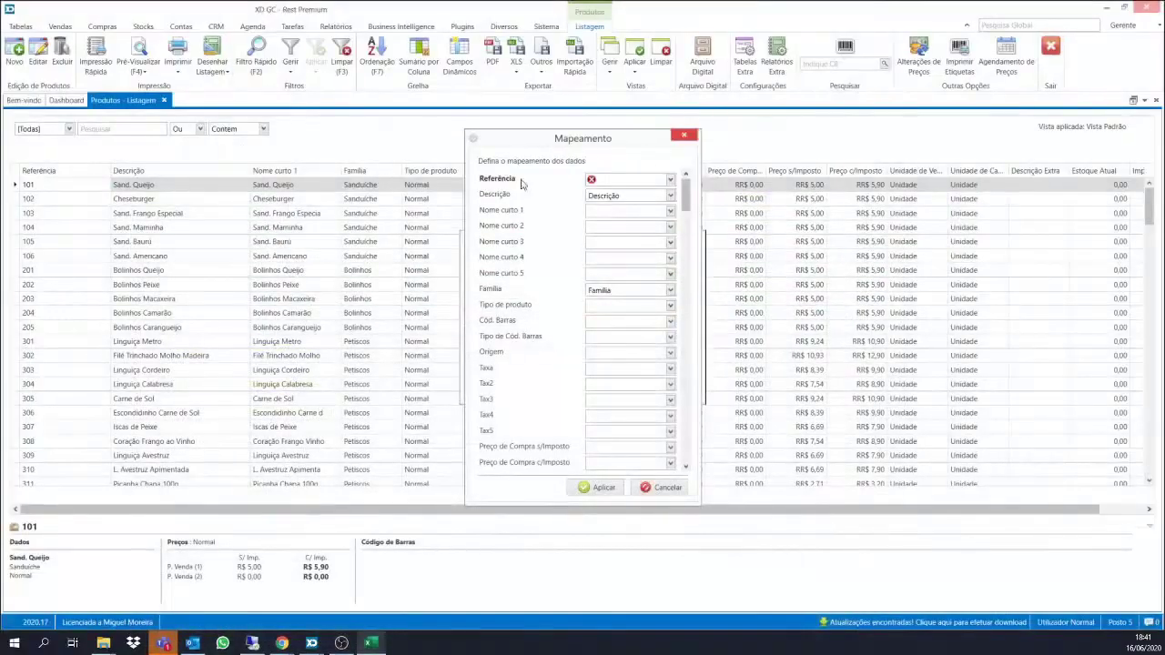
scroll(511, 400, "down", 3)
scroll(510, 398, "up", 3)
left_click(670, 180)
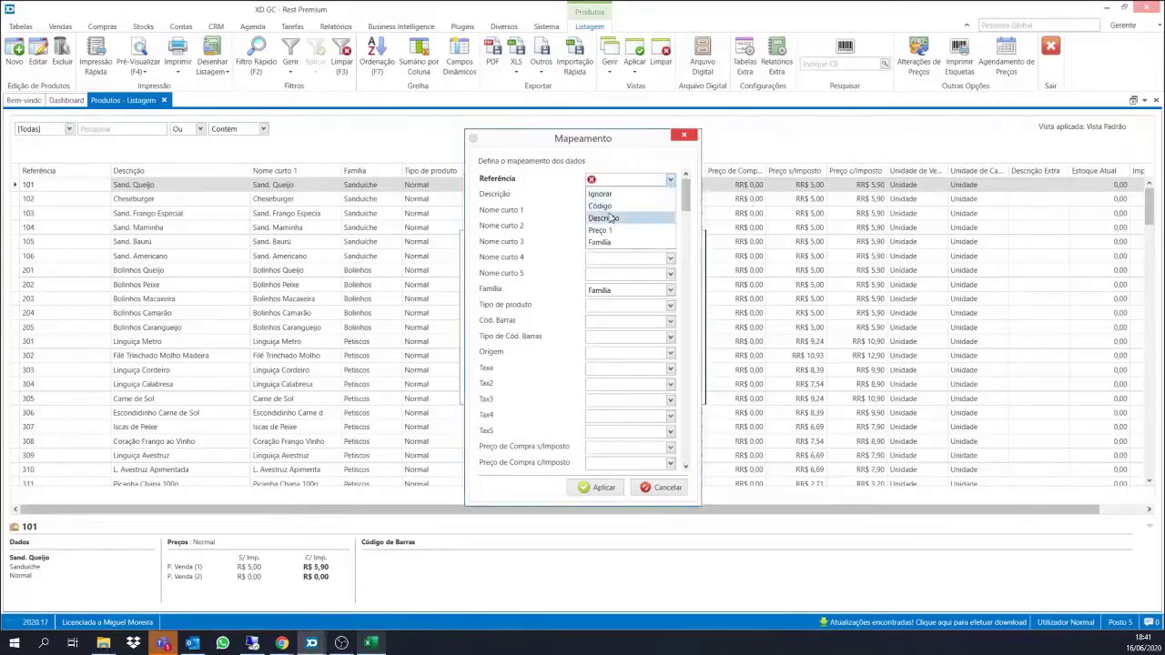
left_click(598, 206)
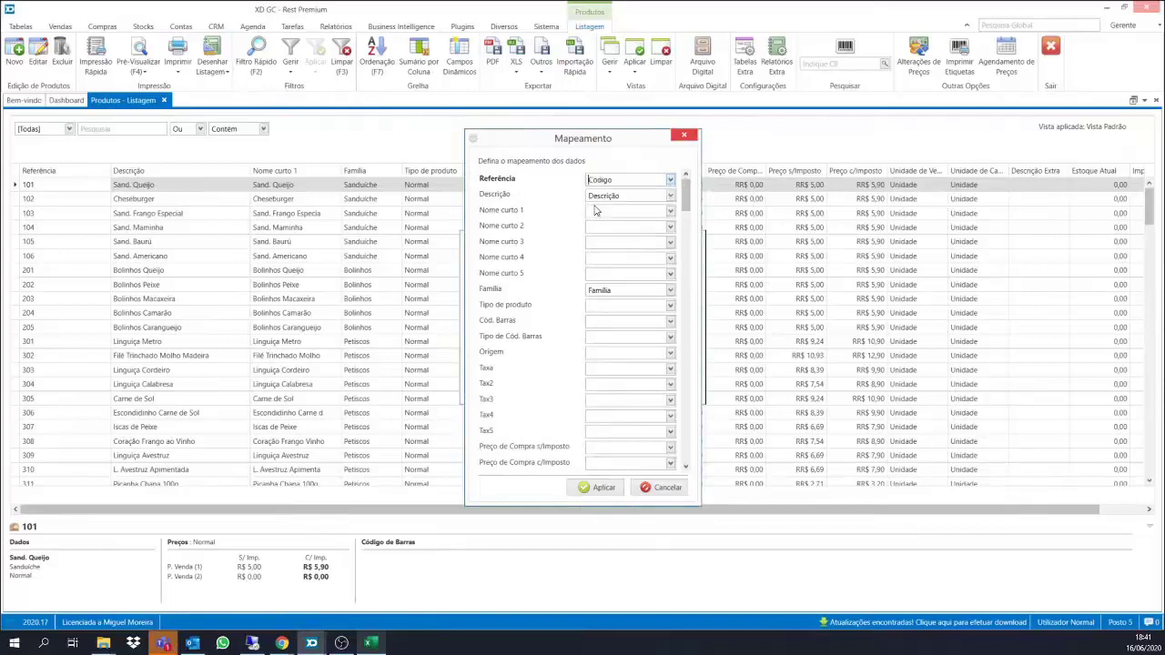
Review the Código, Descrição, Preço 1 and Família columns in the Excel table and return to the XD GC mapping window.
left_click(536, 188)
left_click(370, 643)
left_click(104, 265)
left_click_drag(80, 152, 73, 418)
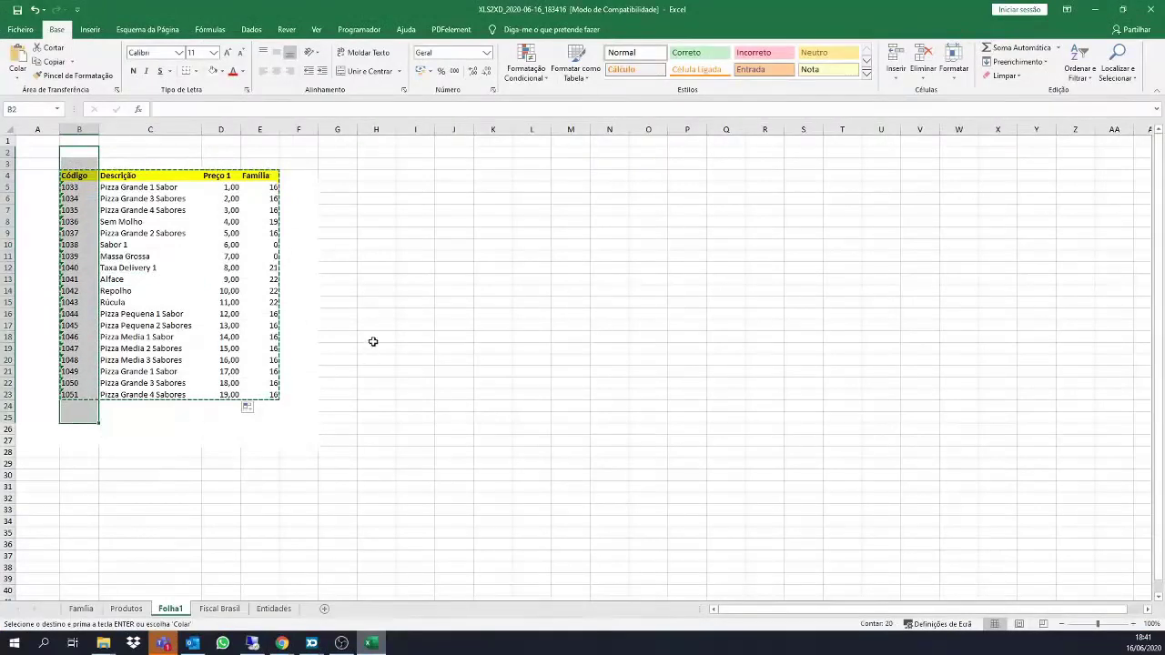
left_click(167, 222)
left_click(221, 221)
left_click(259, 221)
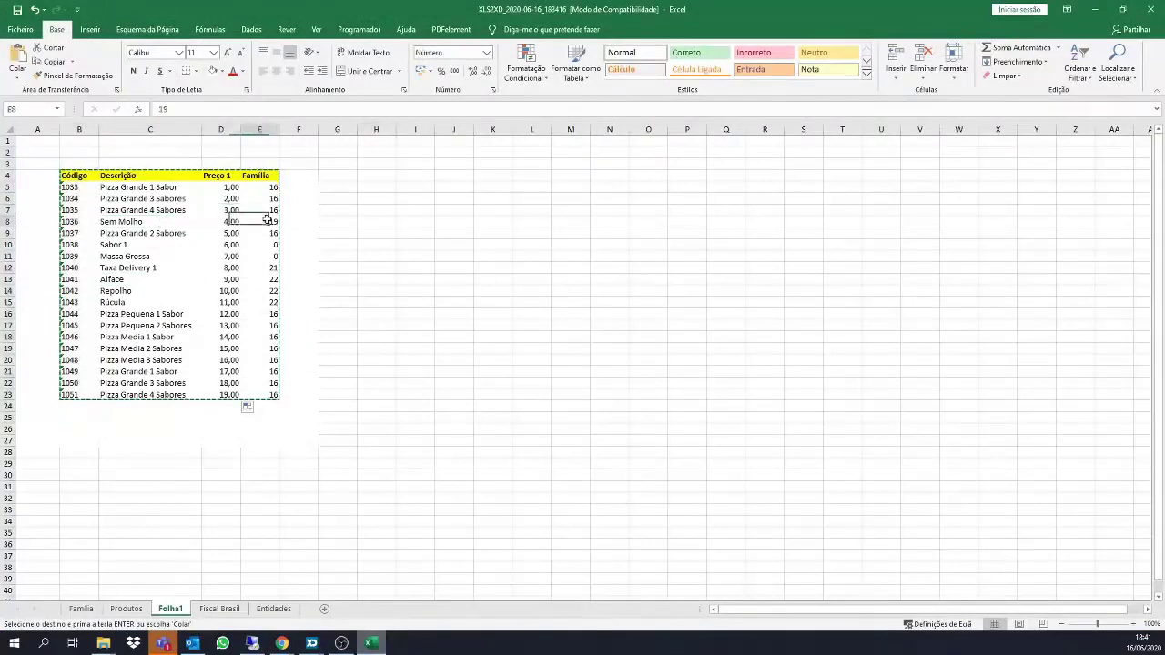
mouse_move(312, 642)
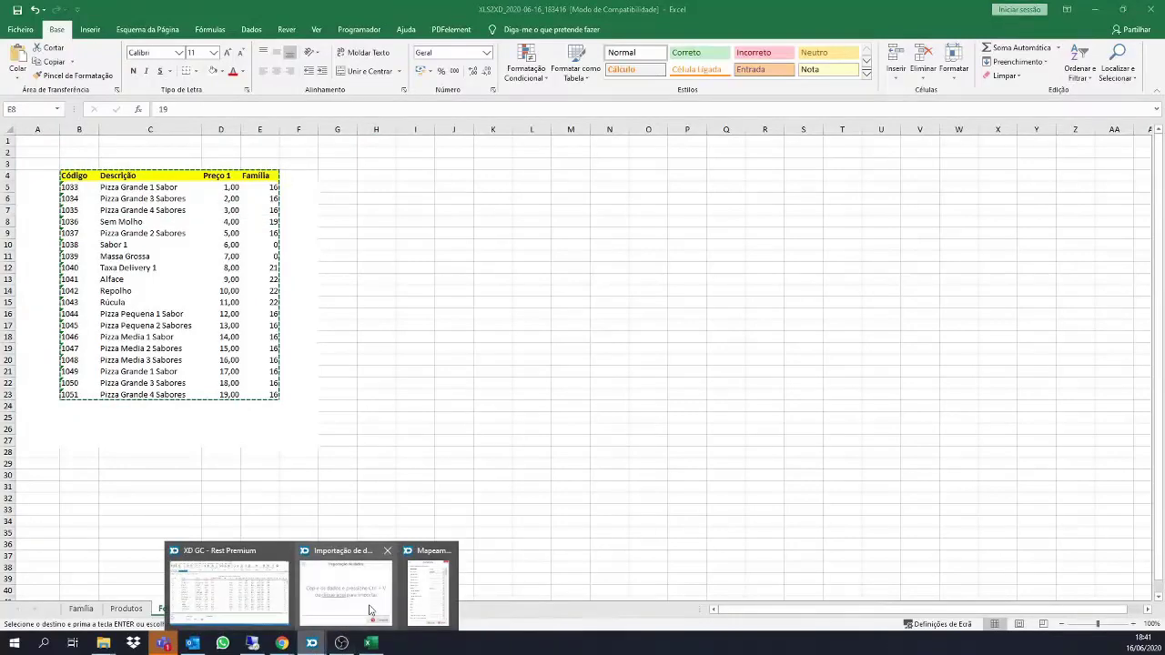
left_click(438, 571)
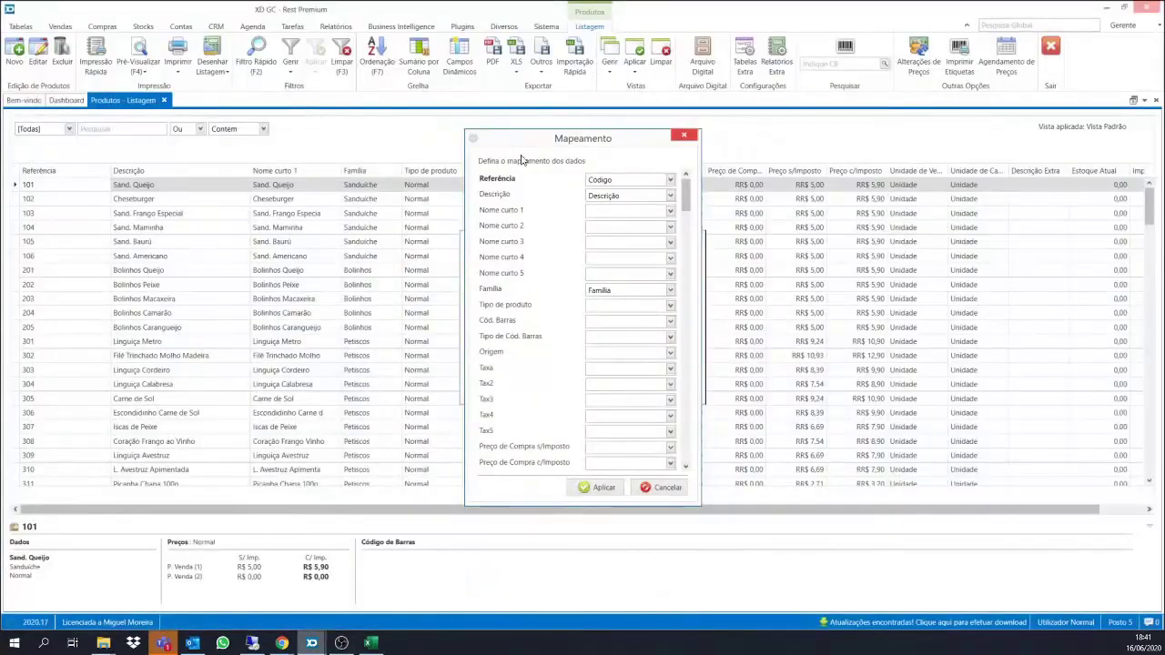
Map Nome curto 1 to Descrição and Preço c/Imposto to Preço 1, and apply the mapping.
left_click(669, 211)
left_click(605, 250)
scroll(539, 296, "down", 6)
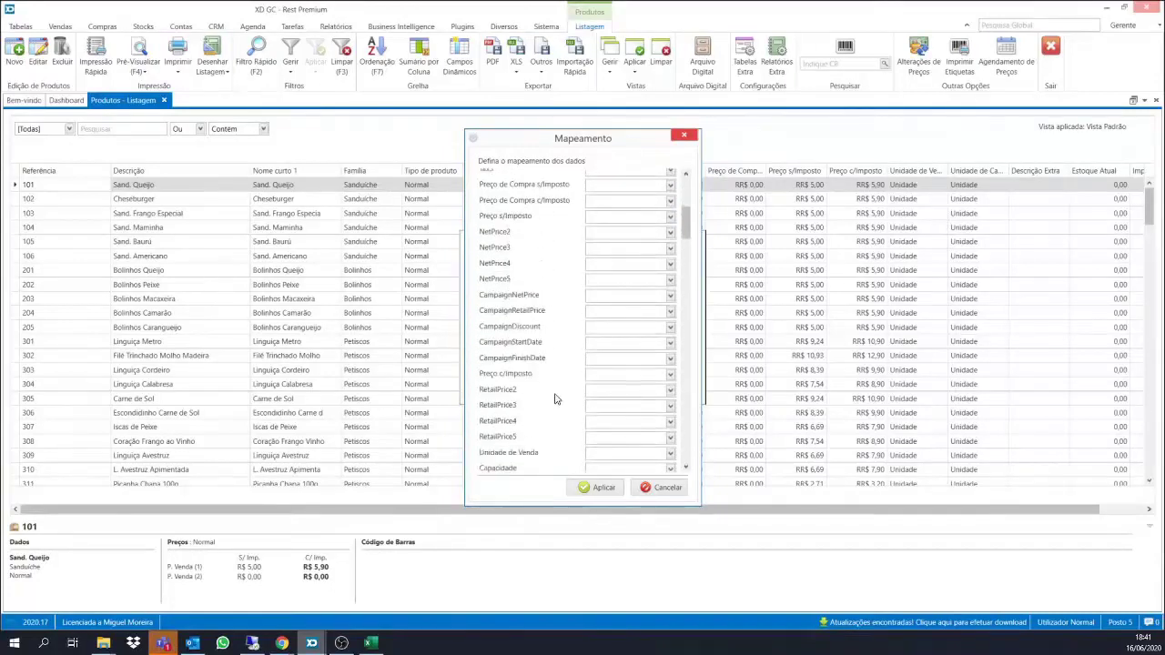
left_click(669, 376)
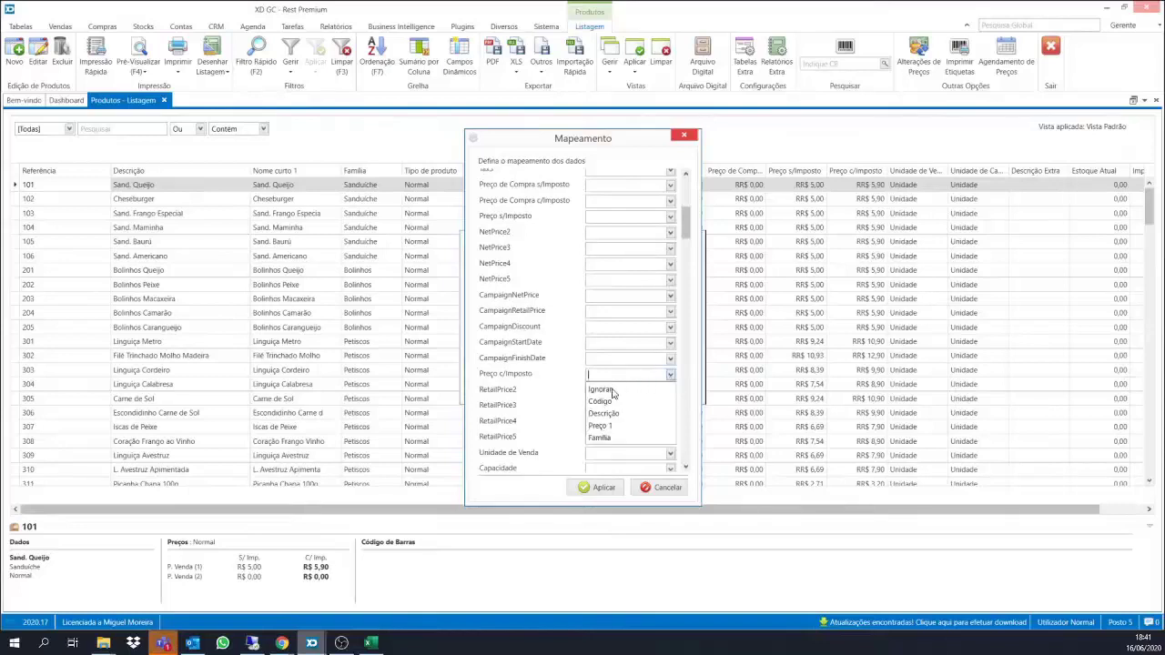
left_click(608, 422)
scroll(542, 344, "up", 6)
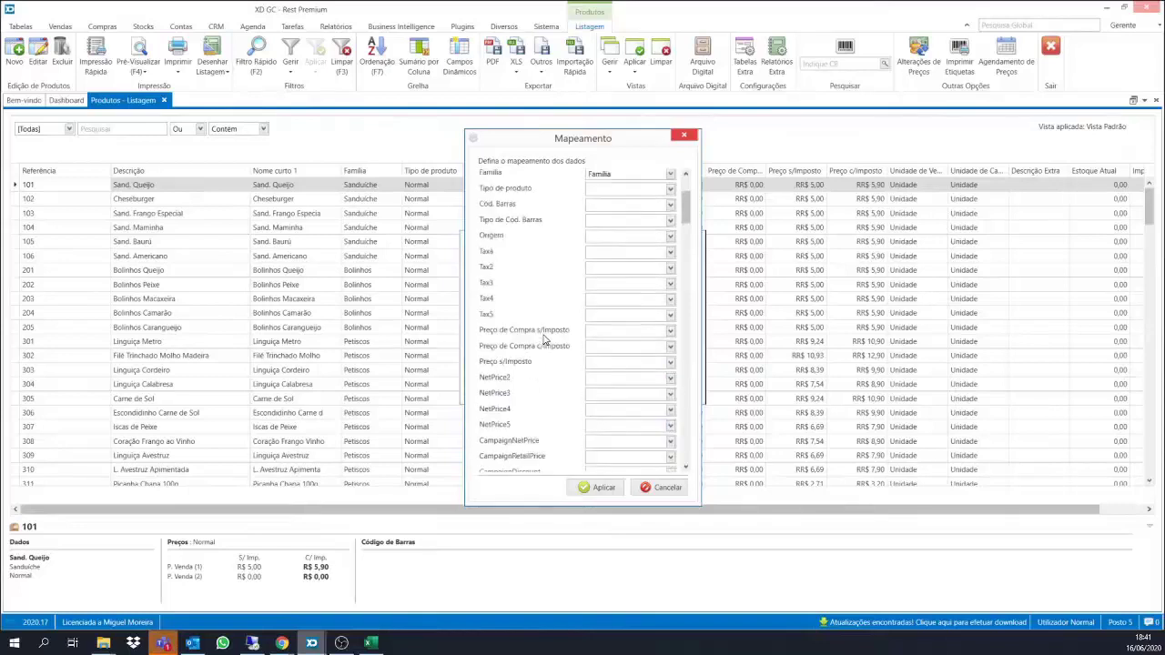
left_click(596, 489)
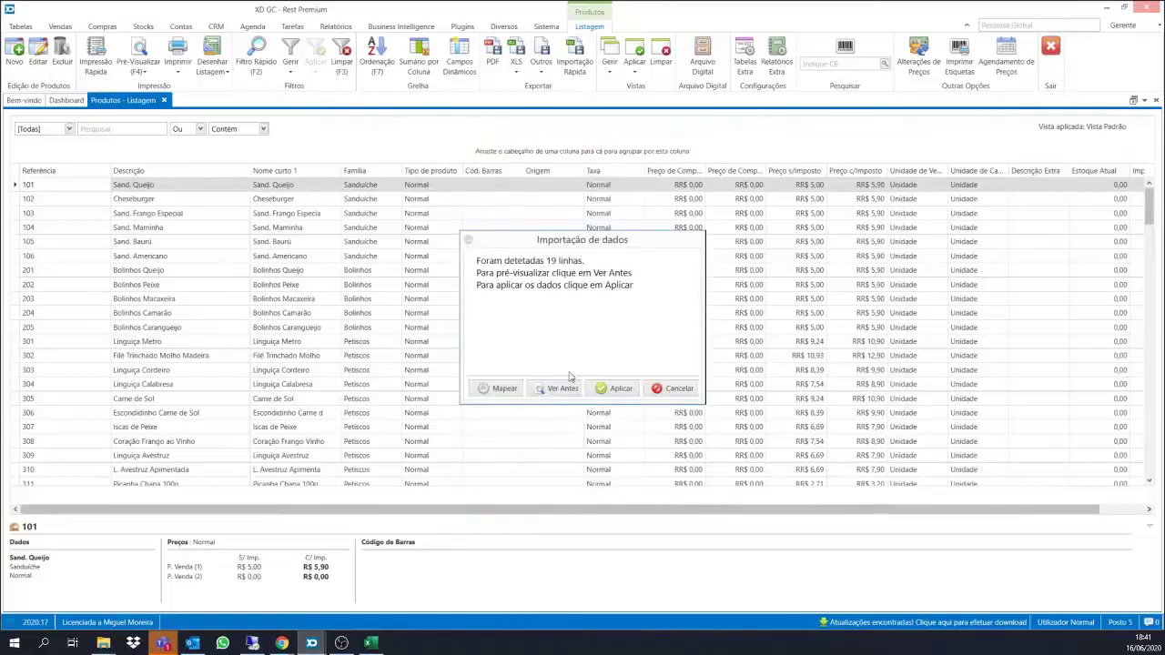
Preview the data import, look through the valid lines and show the error details.
left_click(557, 389)
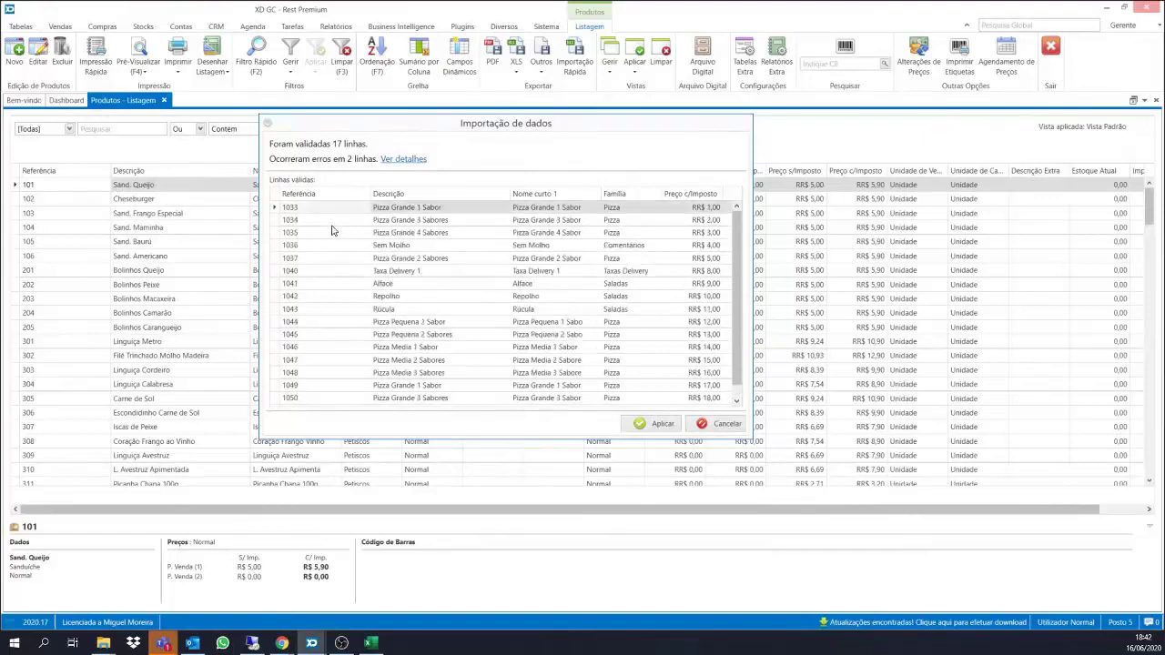
scroll(323, 263, "down", 1)
scroll(323, 264, "up", 1)
left_click(395, 164)
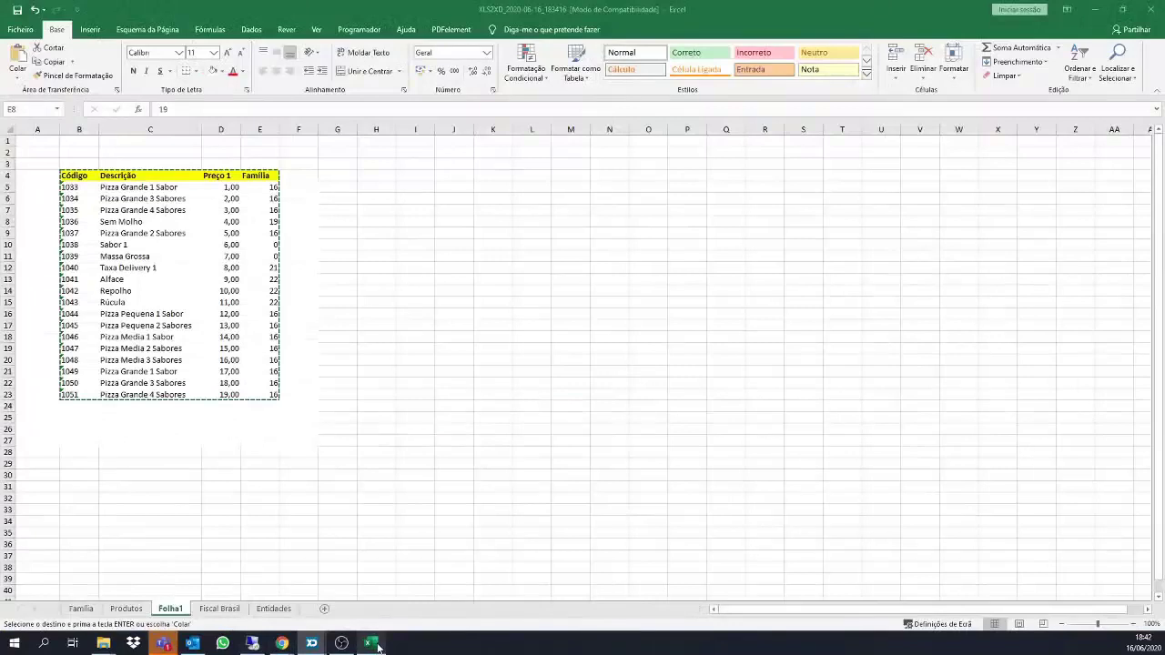
In the Excel table, copy family code 19 from Sem Molho to the Sabor 1 and Massa Grossa products.
left_click(370, 644)
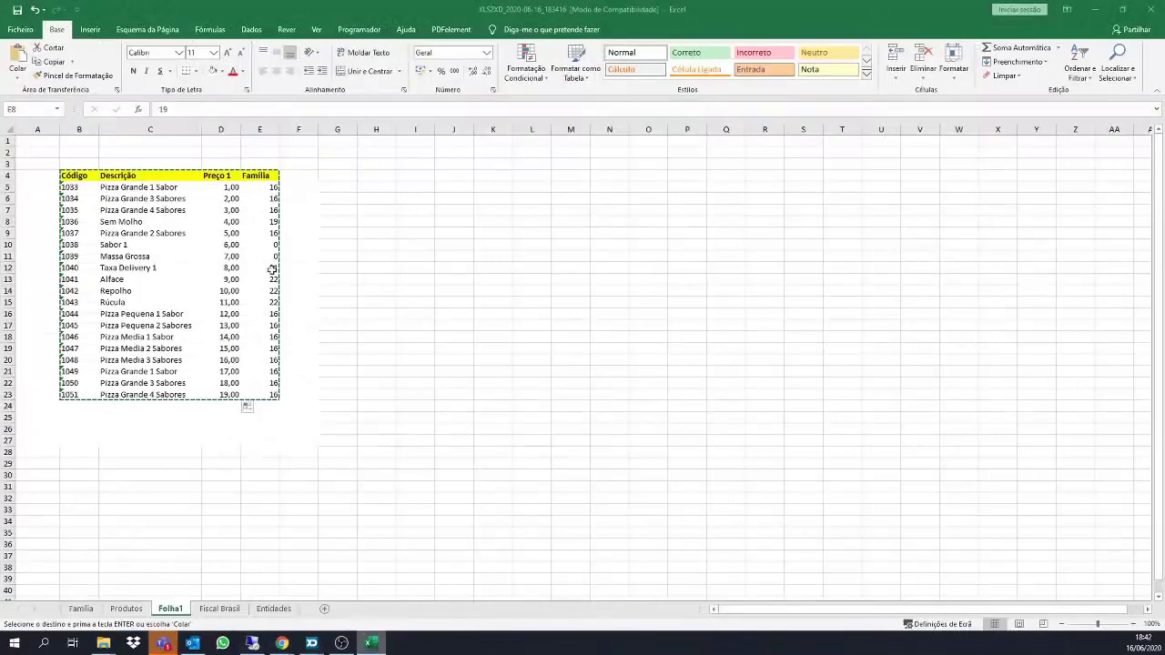
left_click(258, 244)
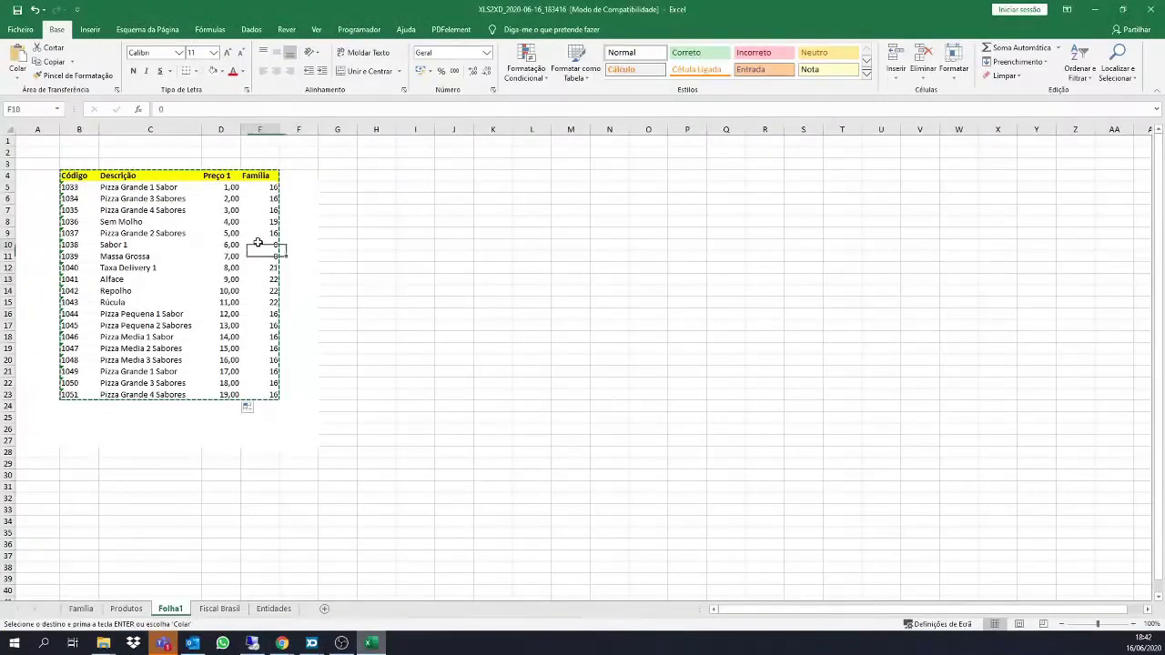
left_click(263, 224)
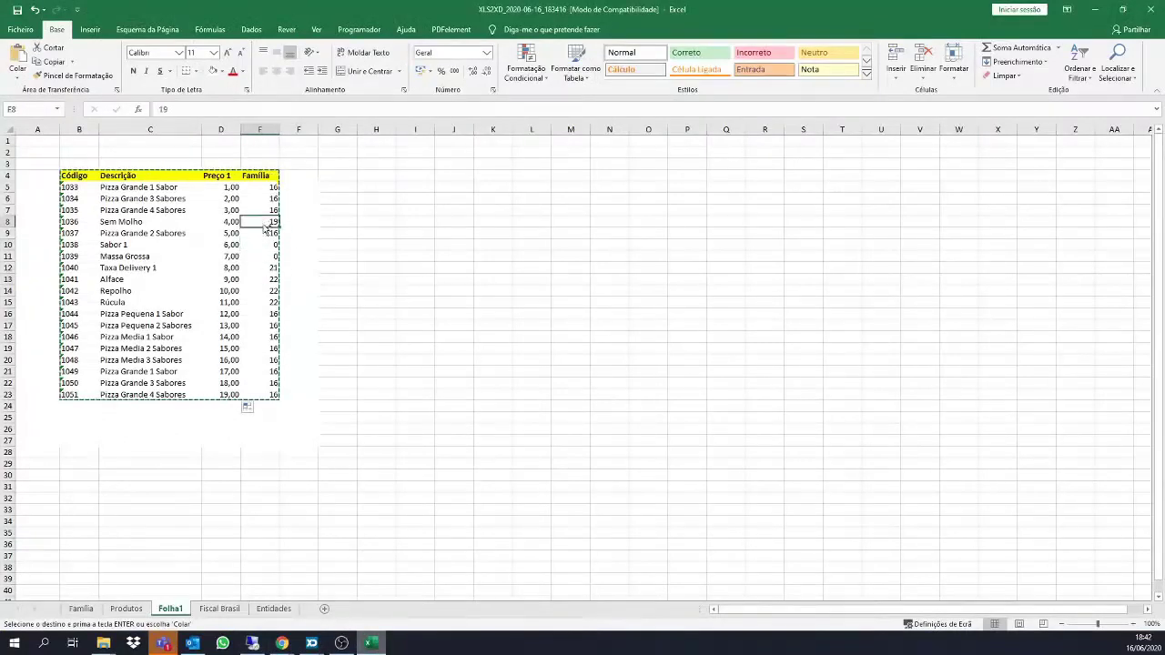
key("ctrl+c")
left_click_drag(260, 244, 262, 258)
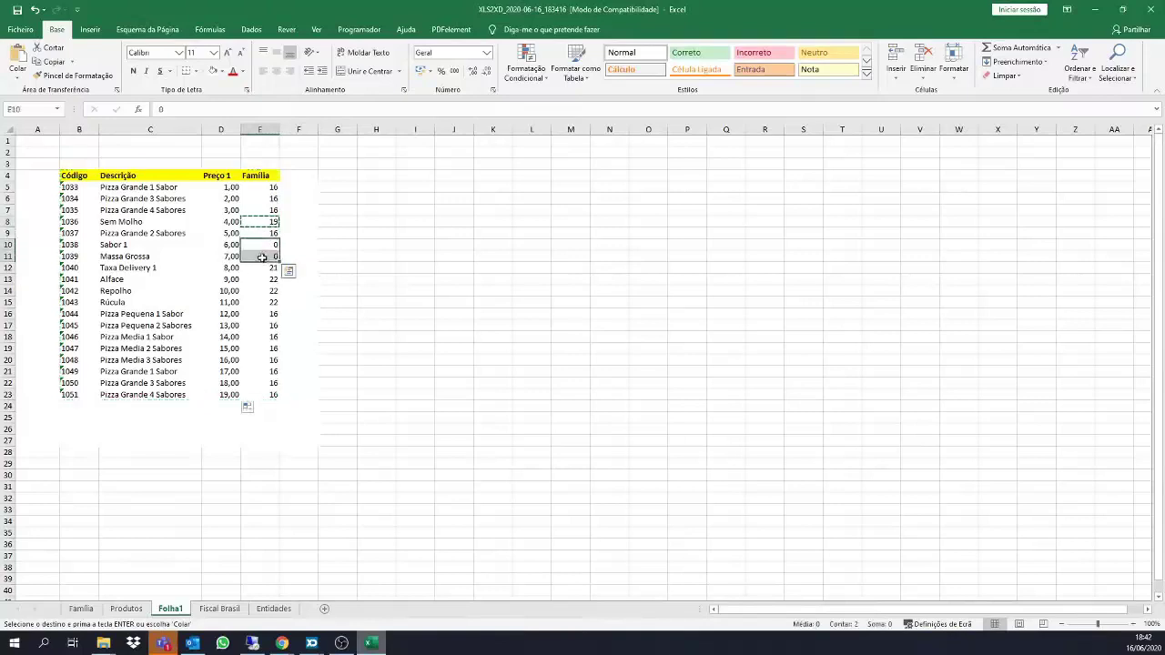
key("ctrl+c")
left_click(263, 221)
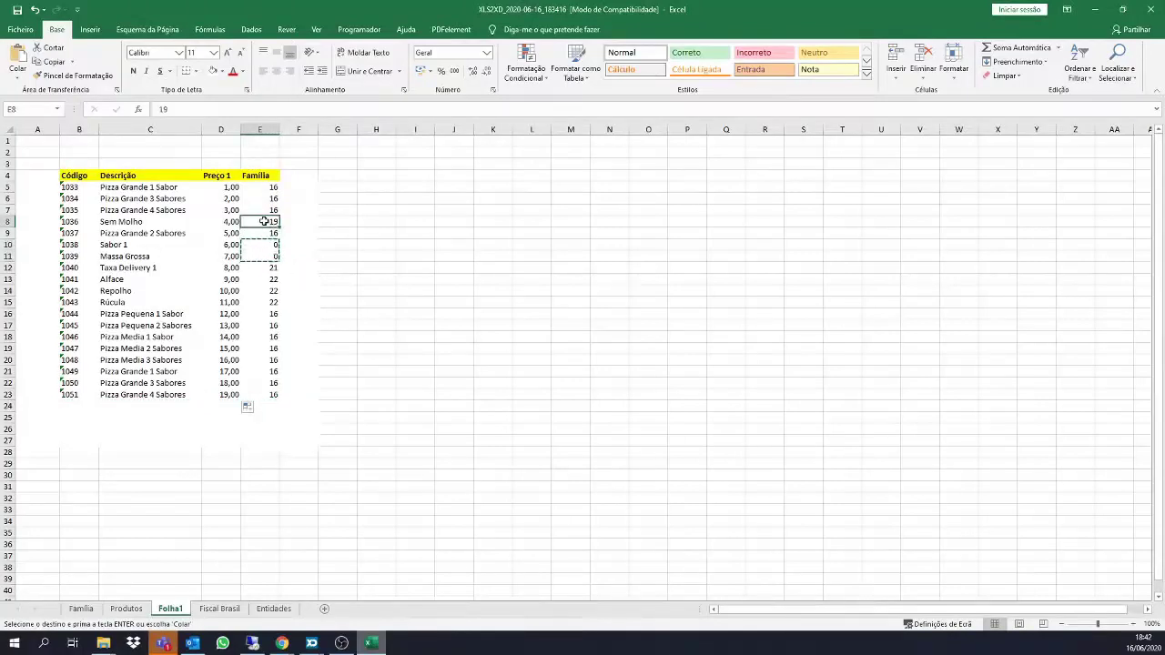
key("ctrl+c")
left_click_drag(263, 244, 268, 258)
key("ctrl+v")
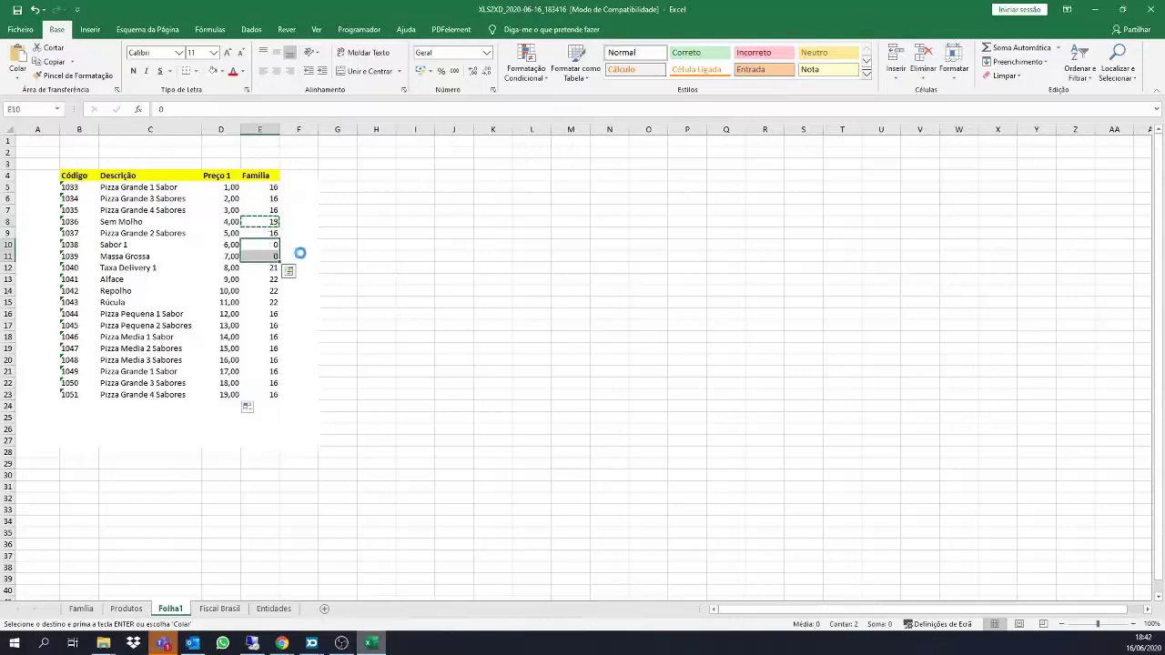
Copy the corrected table B4:E23 again and cancel the open import preview in XD GC.
left_click_drag(268, 393, 65, 175)
key("ctrl+c")
key("ctrl+v")
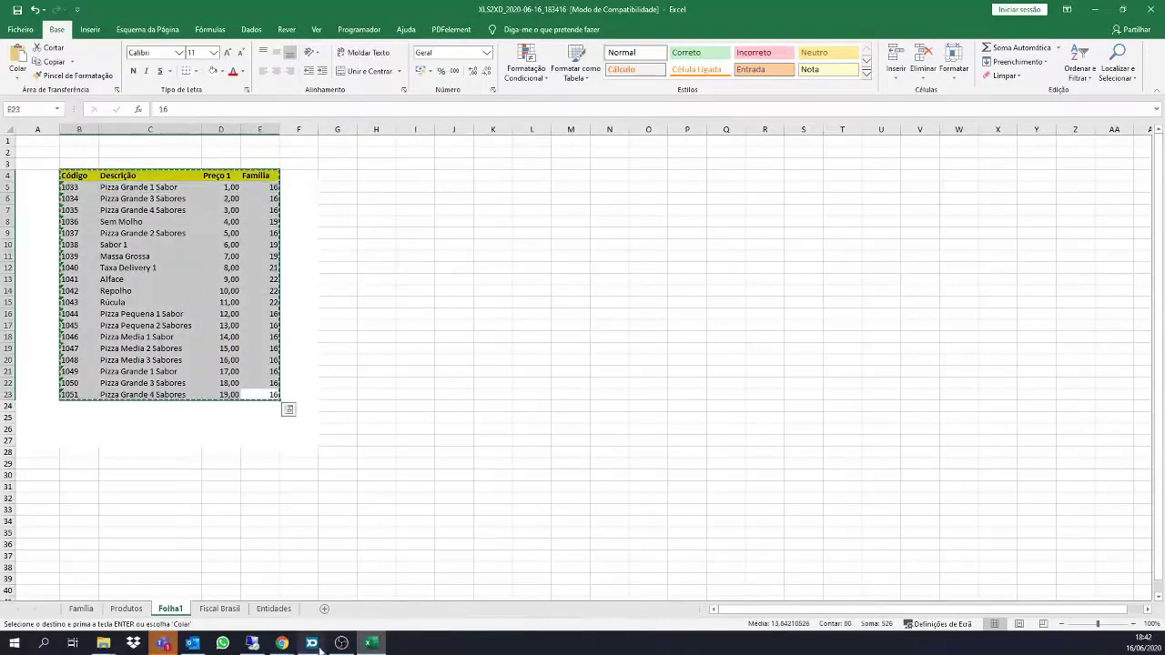
mouse_move(319, 649)
left_click(407, 594)
left_click(722, 424)
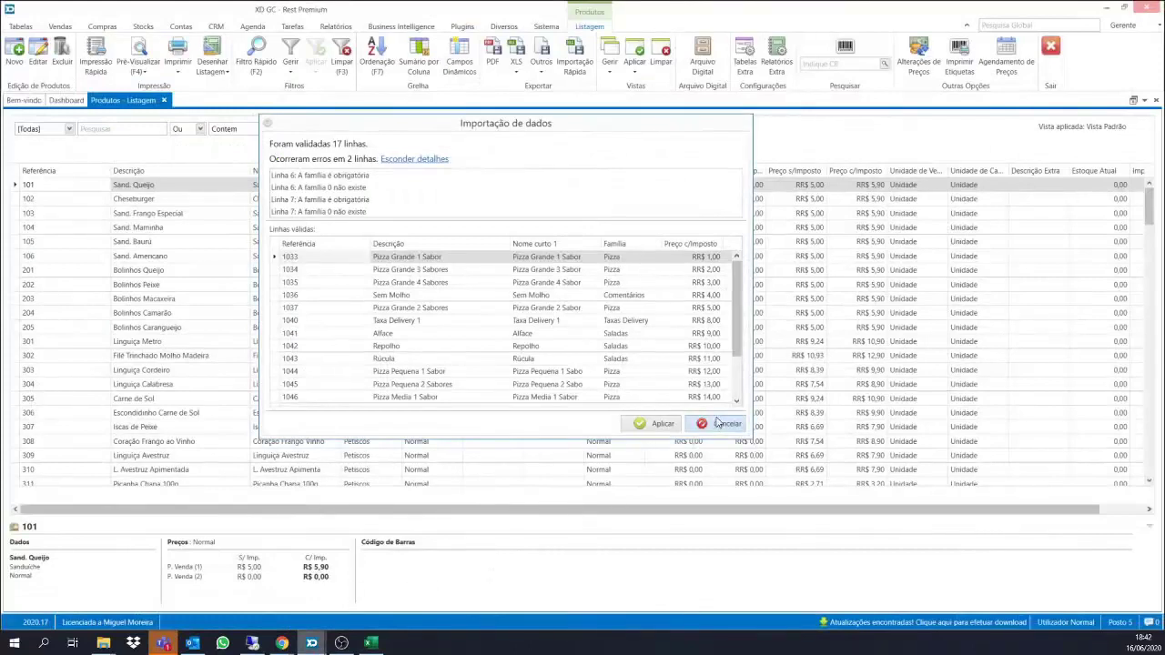
Start a new quick import with the copied table, preview its lines and apply the import.
left_click(574, 59)
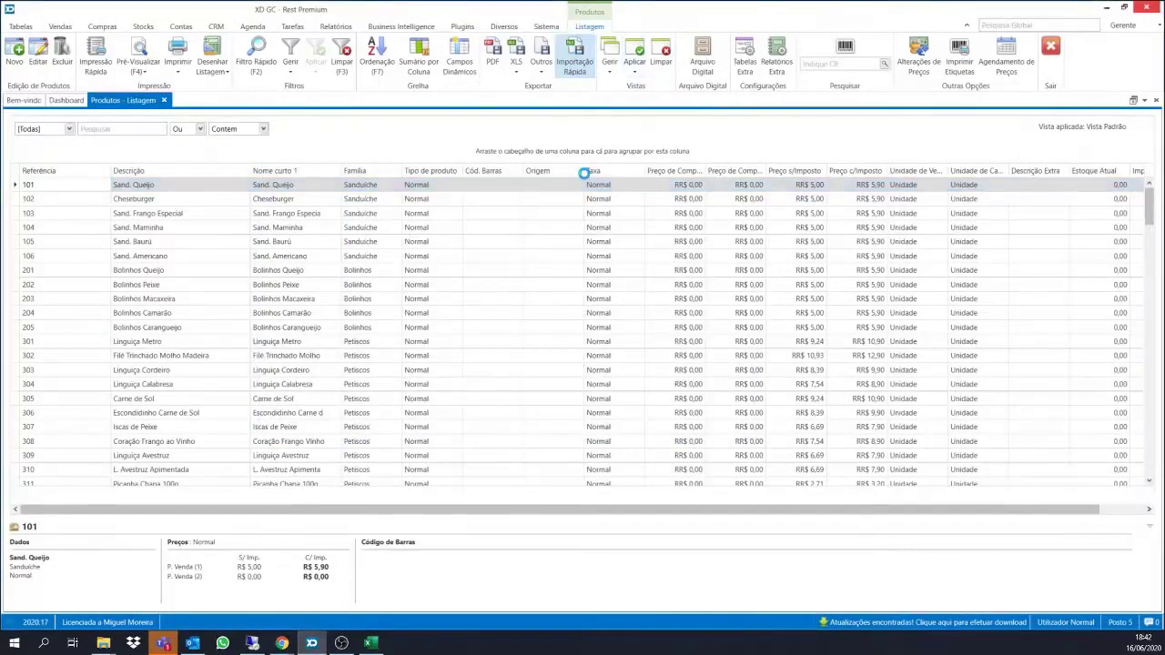
left_click(567, 324)
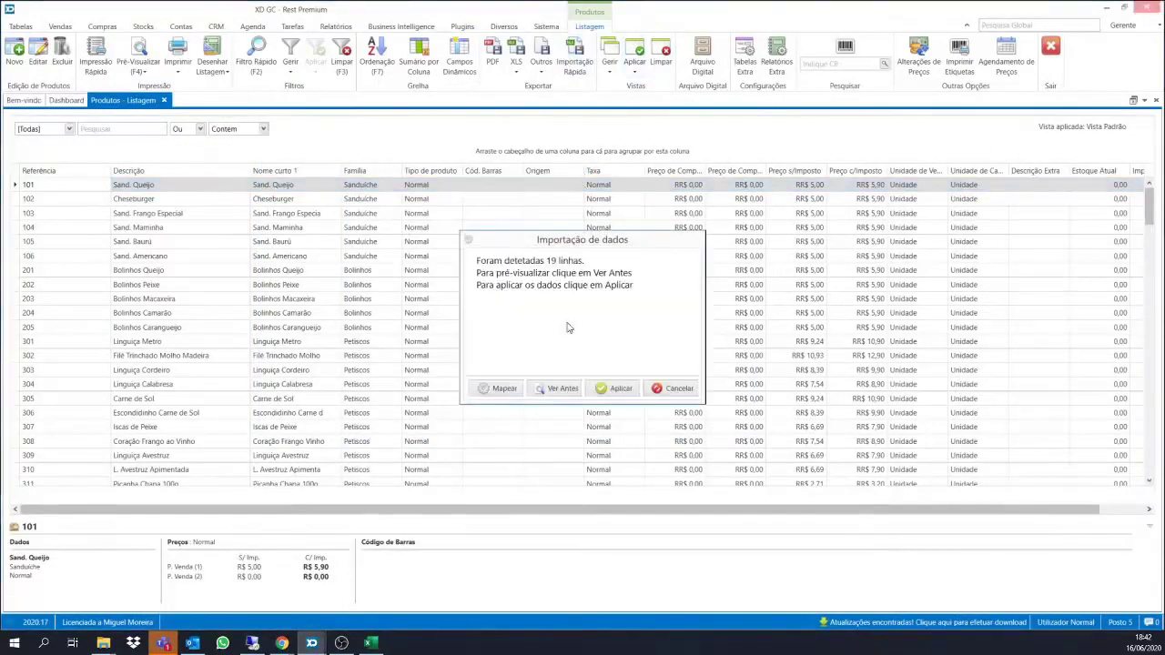
left_click(561, 386)
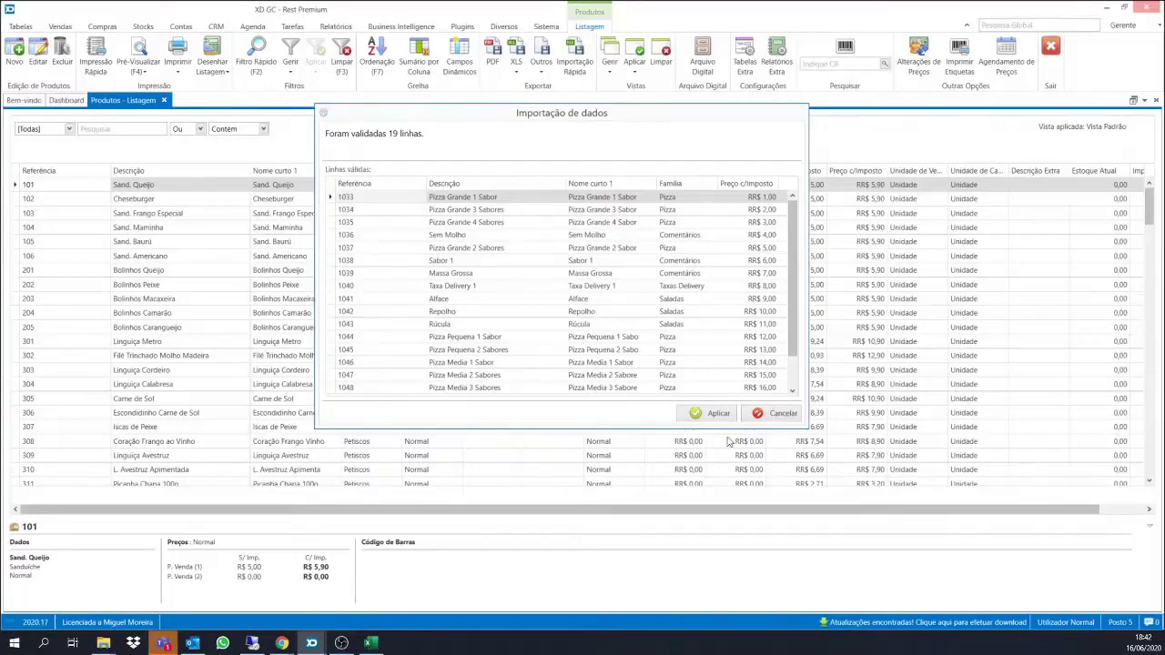
left_click(705, 413)
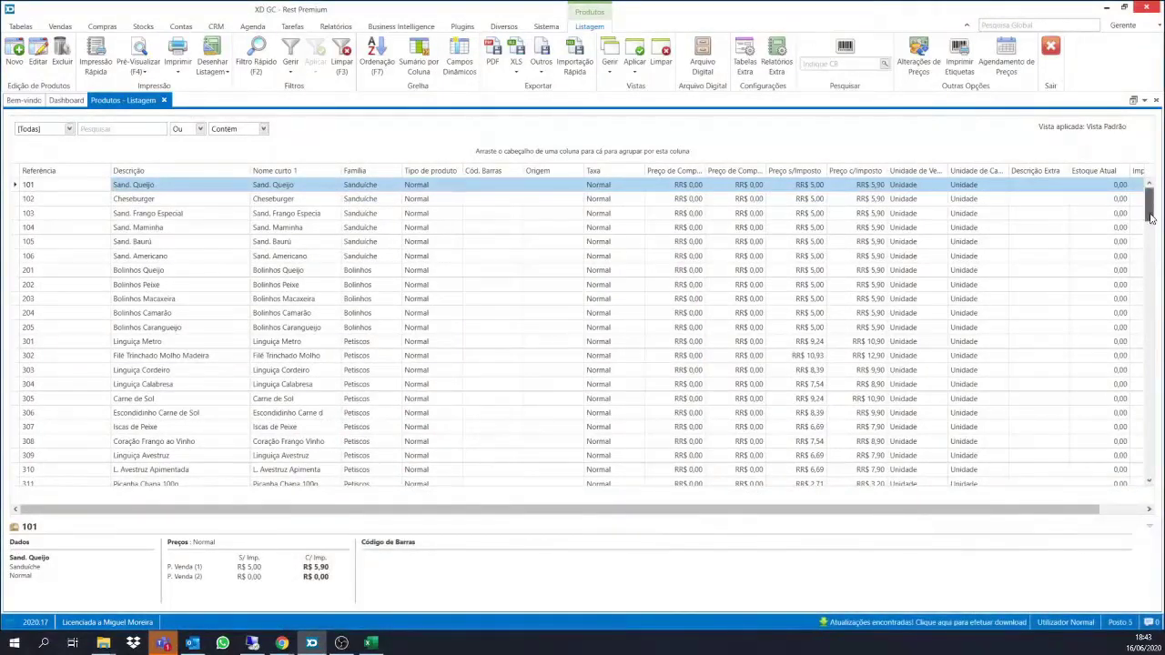
Examine the imported products 1033 to 1051 at the end of the product list and the older entries above them.
left_click_drag(1149, 202, 1149, 464)
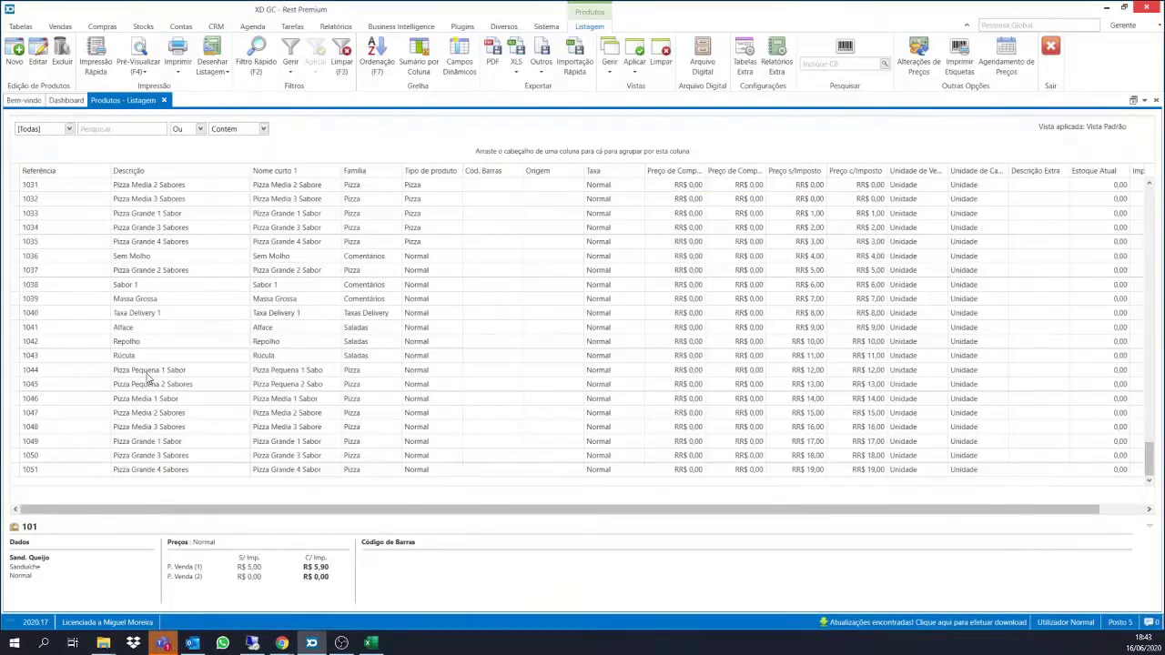
left_click_drag(129, 375, 229, 470)
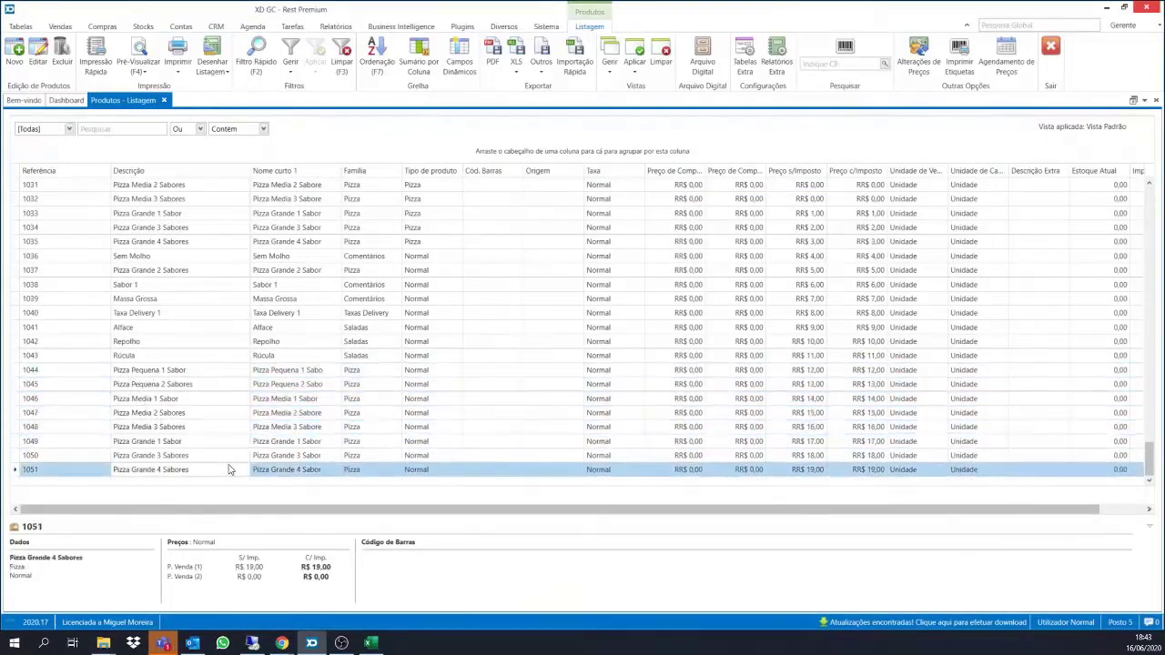
scroll(209, 403, "up", 10)
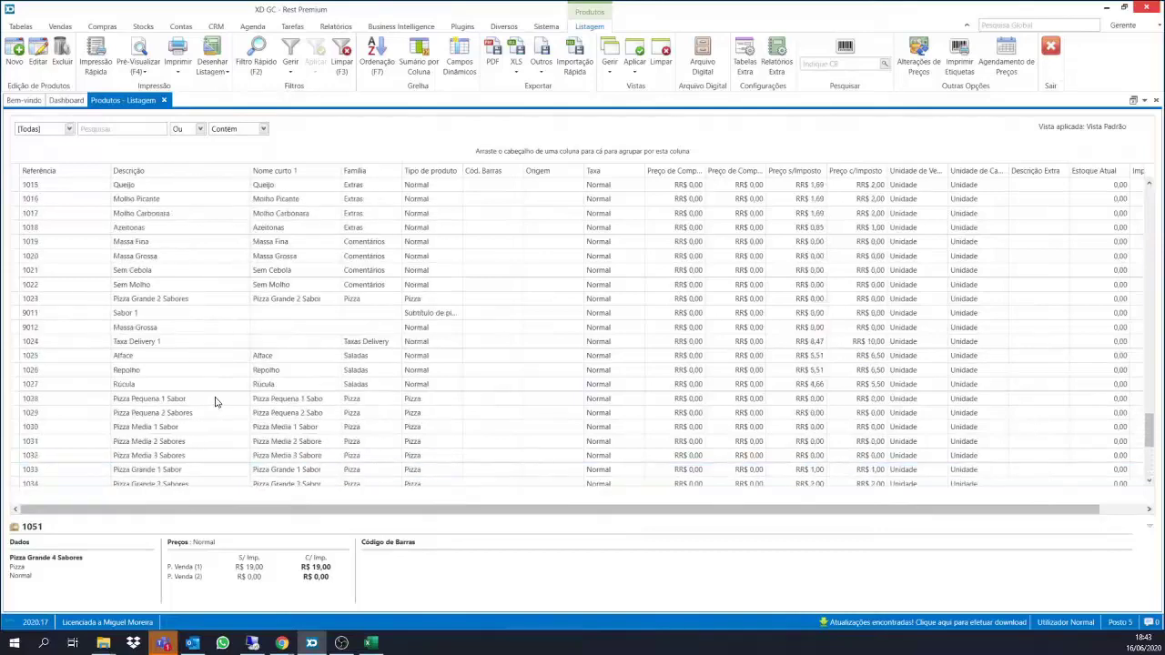
scroll(216, 401, "up", 8)
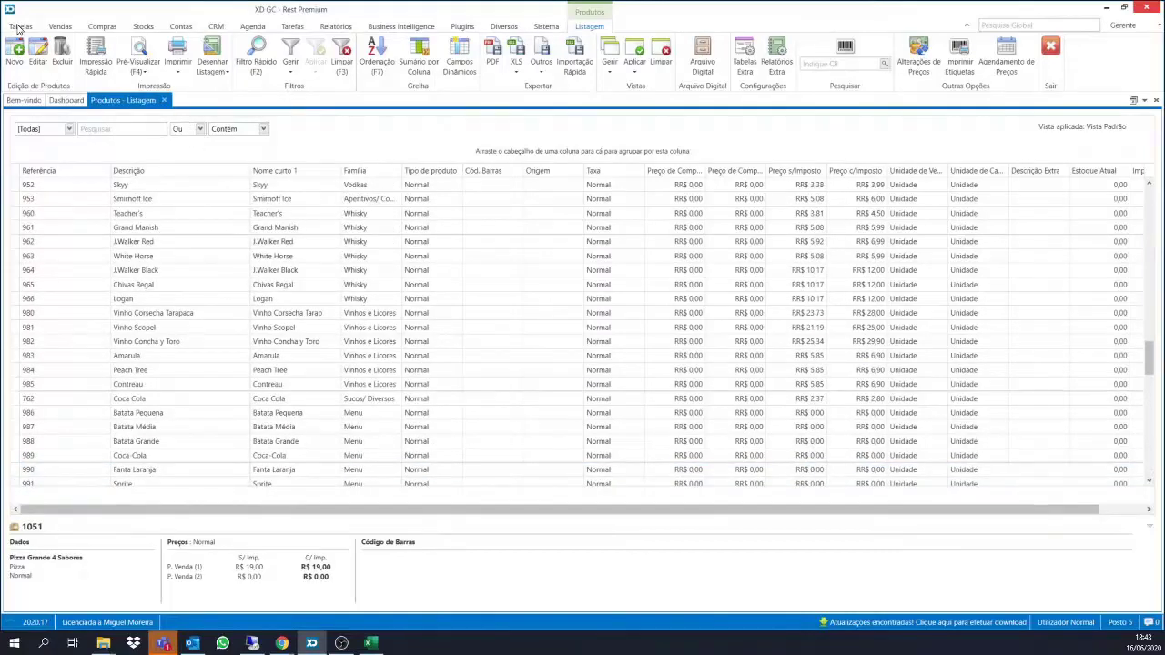
Close the product list and open the entities list.
key("Escape")
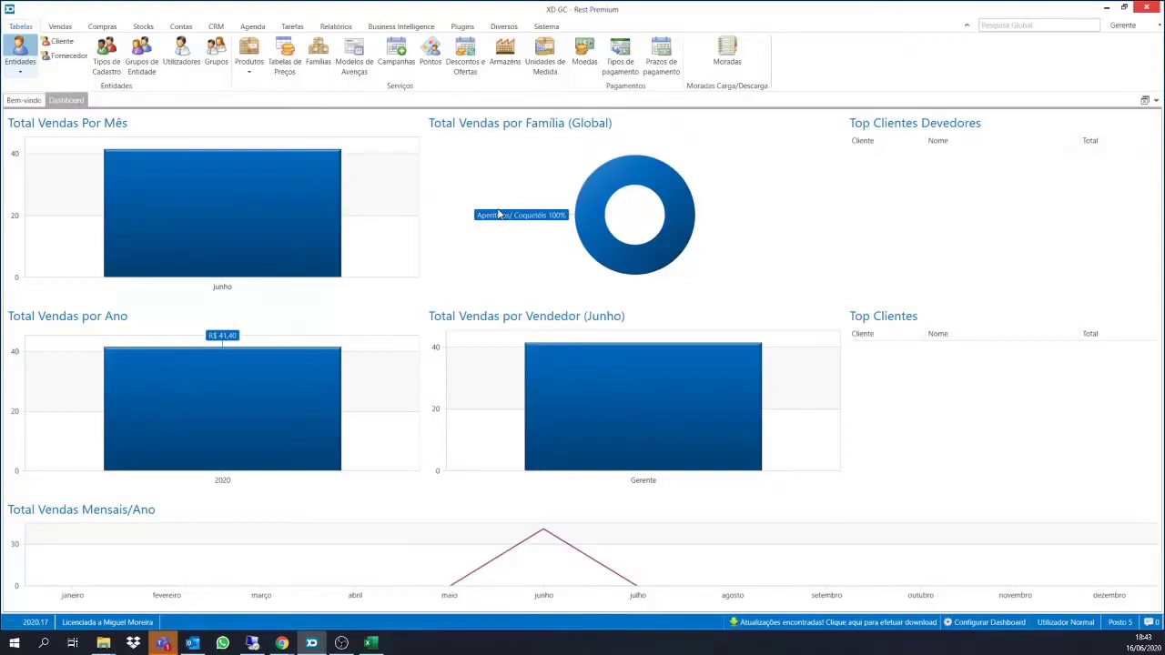
left_click(27, 50)
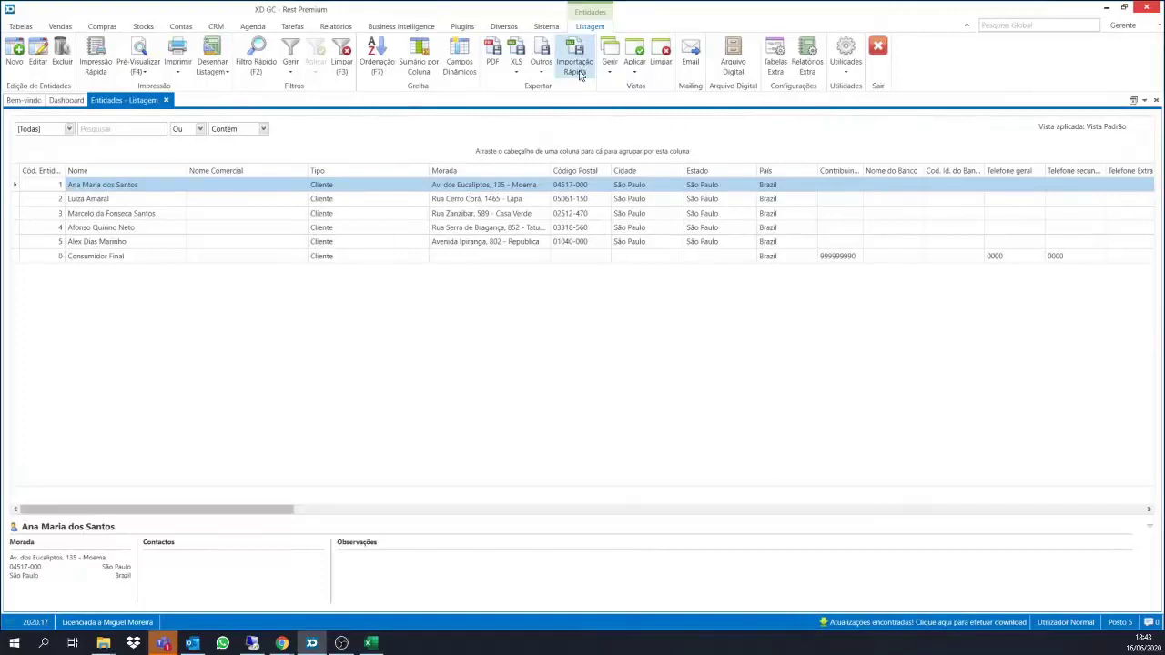
Minimise the XD GC and Excel windows and the XD PDV point of sale to clear the desktop.
key("alt+Tab")
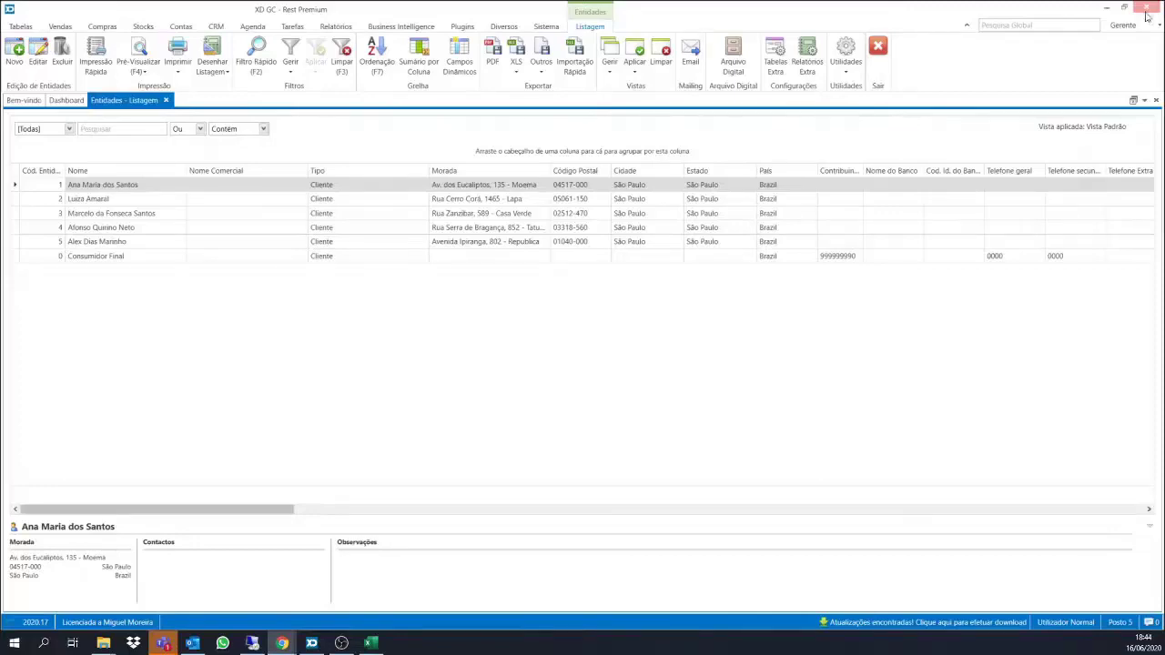
left_click(1105, 7)
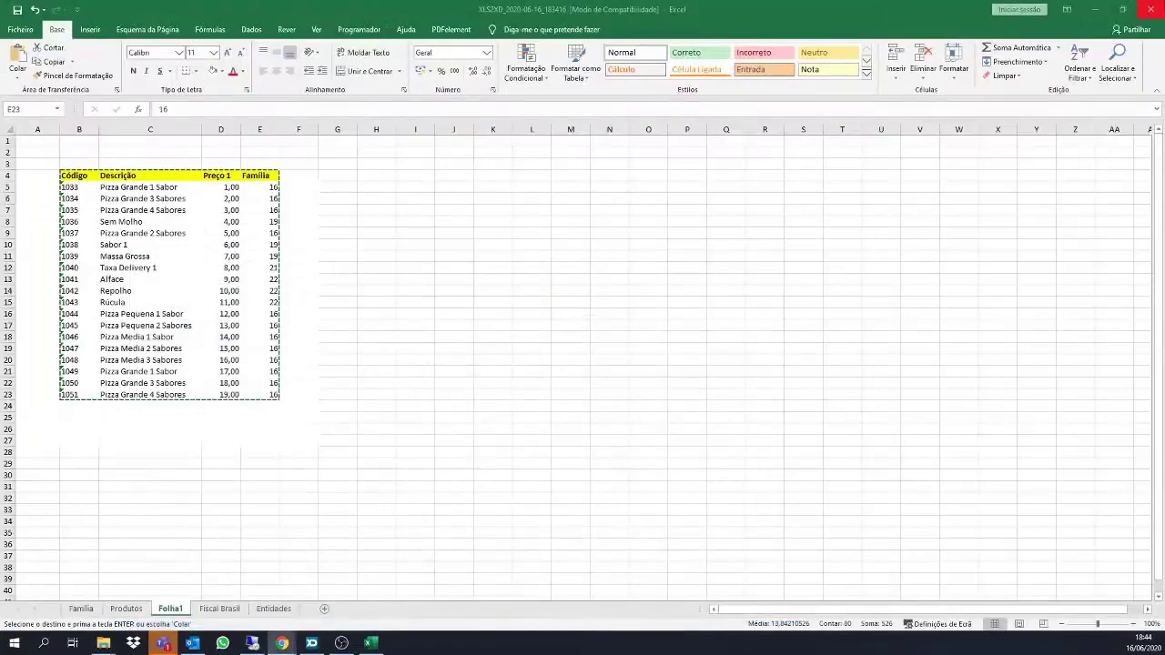
left_click(1095, 9)
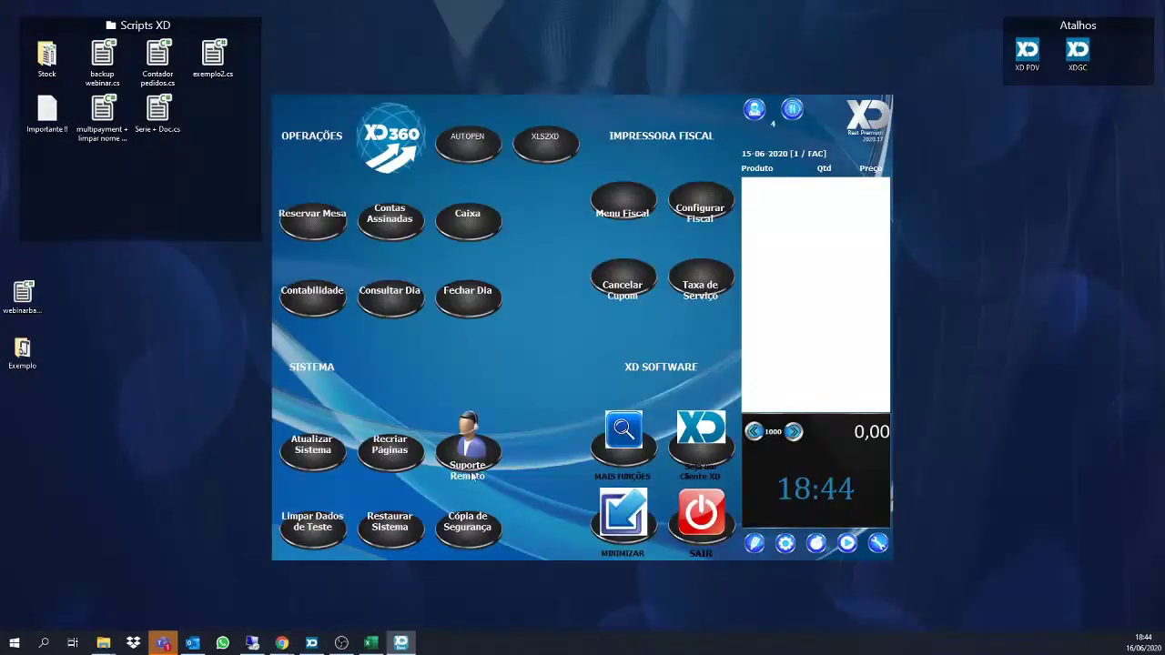
left_click(863, 116)
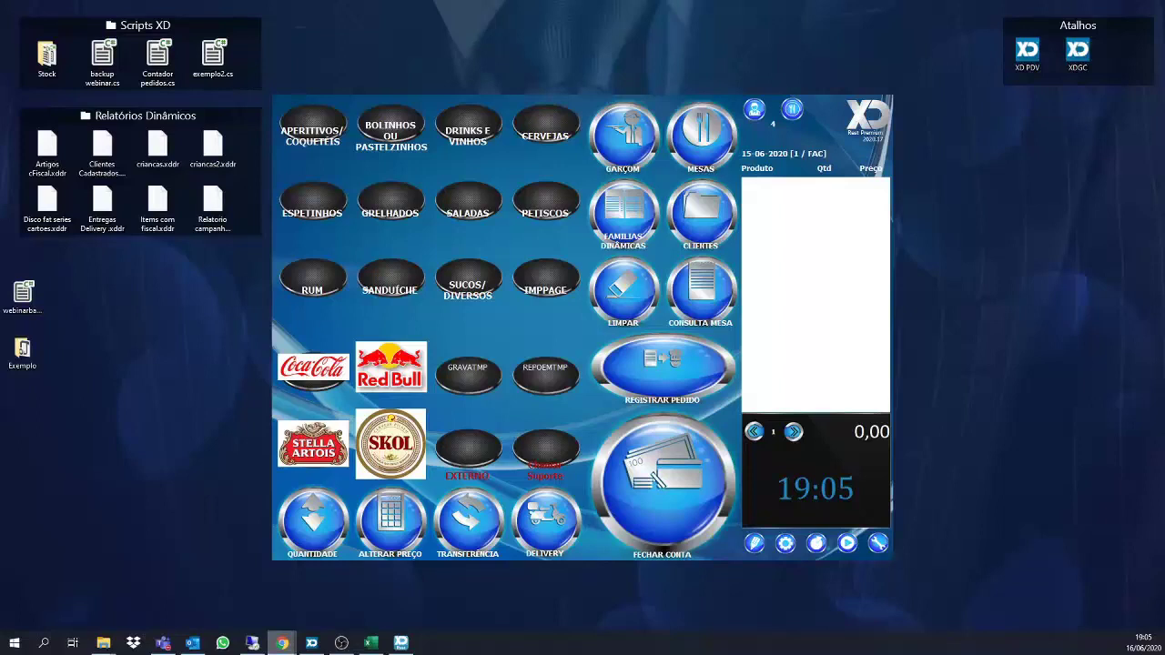
left_click(878, 543)
left_click(626, 514)
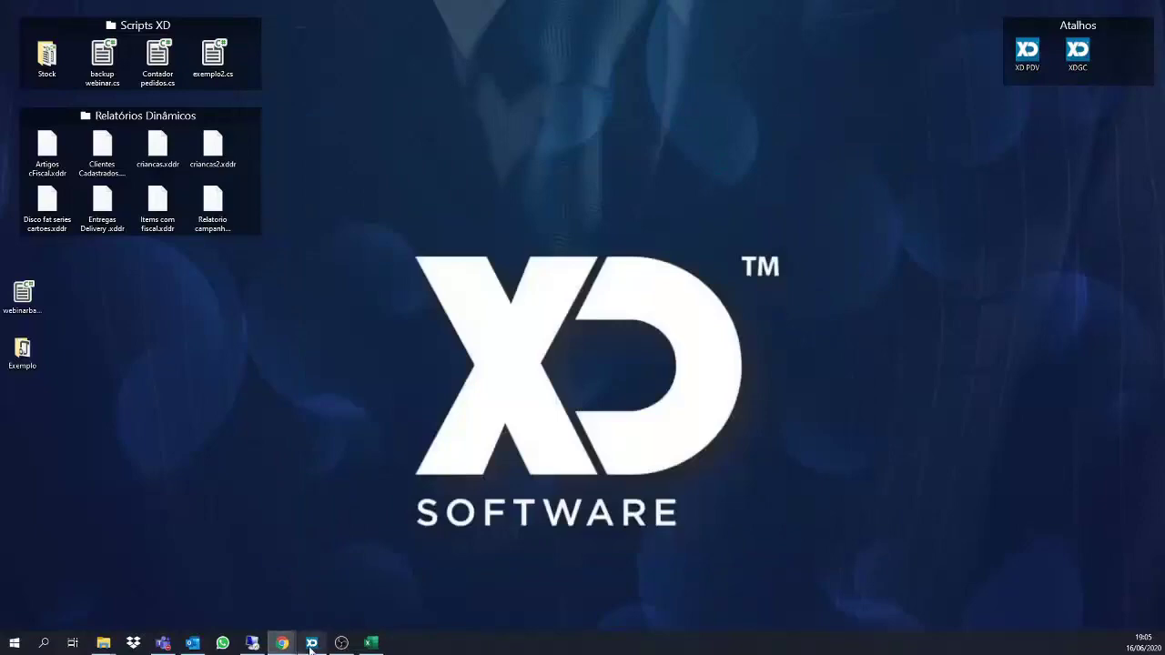
Switch back to XD GC, close the entities list and open the dynamic reports configuration list.
left_click(312, 643)
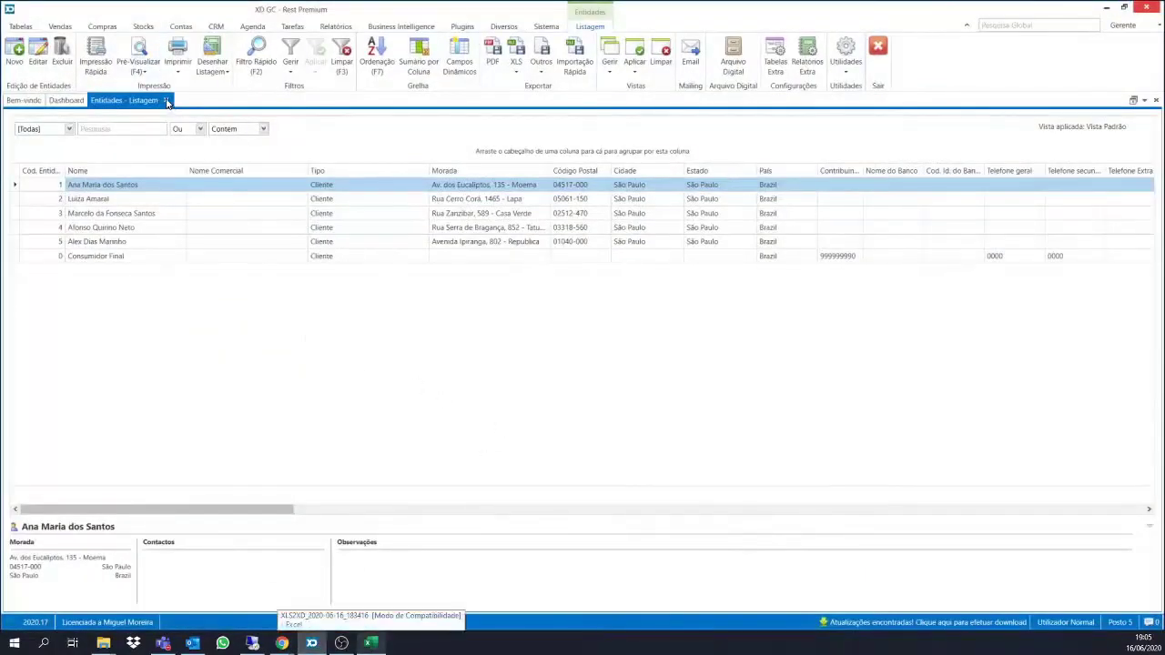
left_click(167, 101)
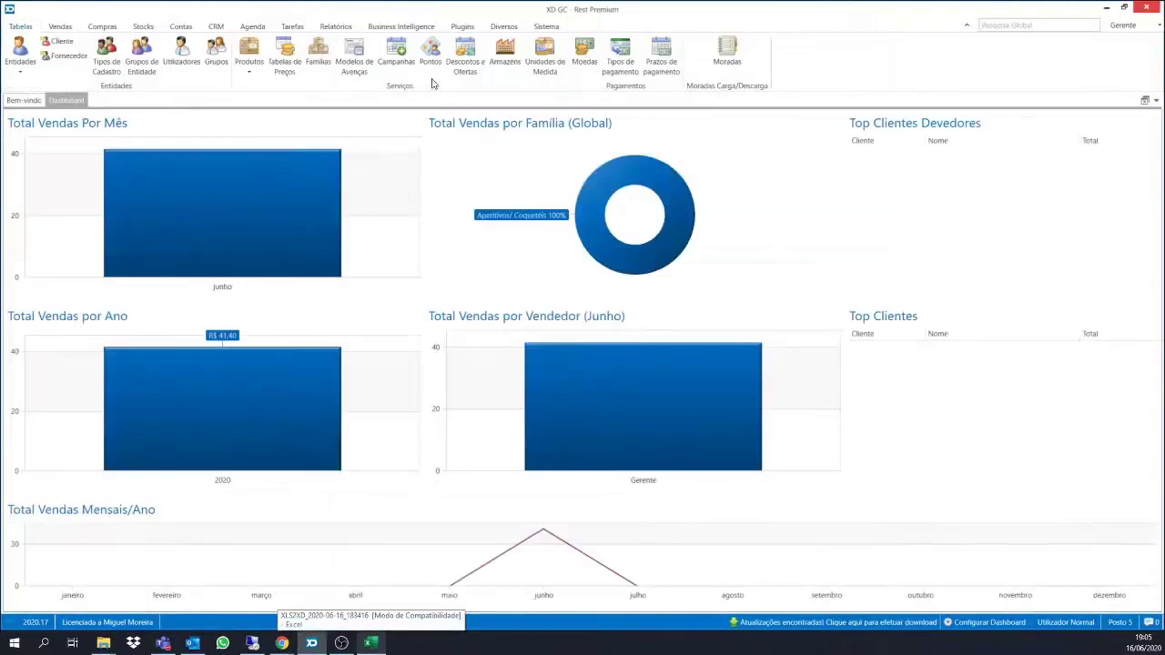
left_click(337, 27)
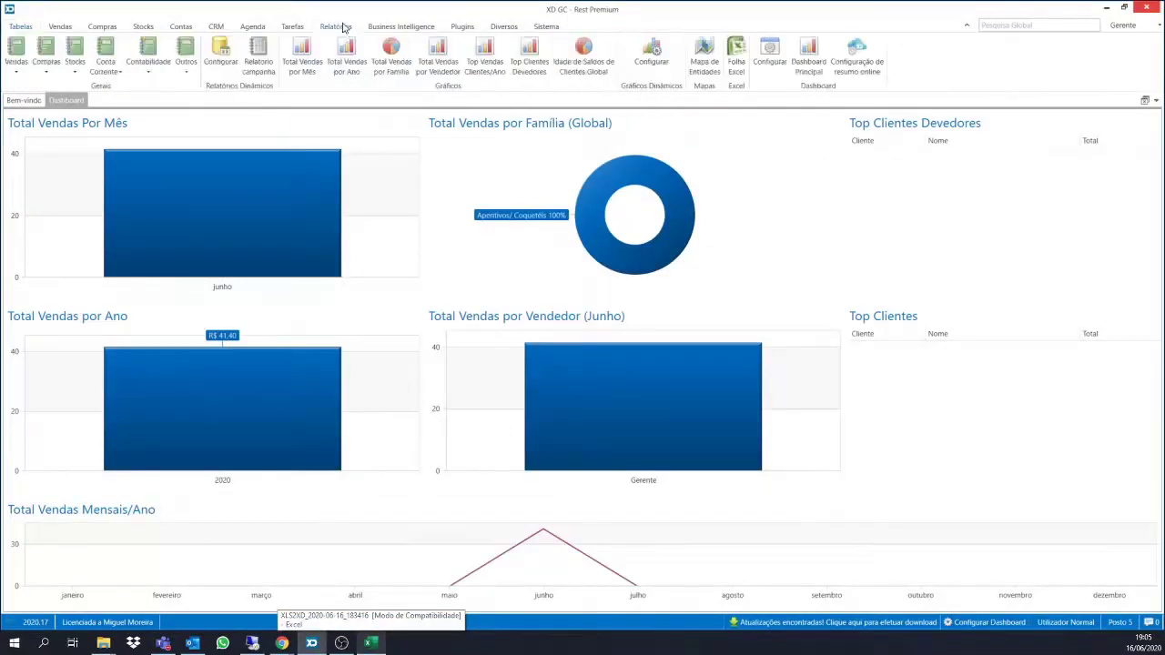
left_click(220, 63)
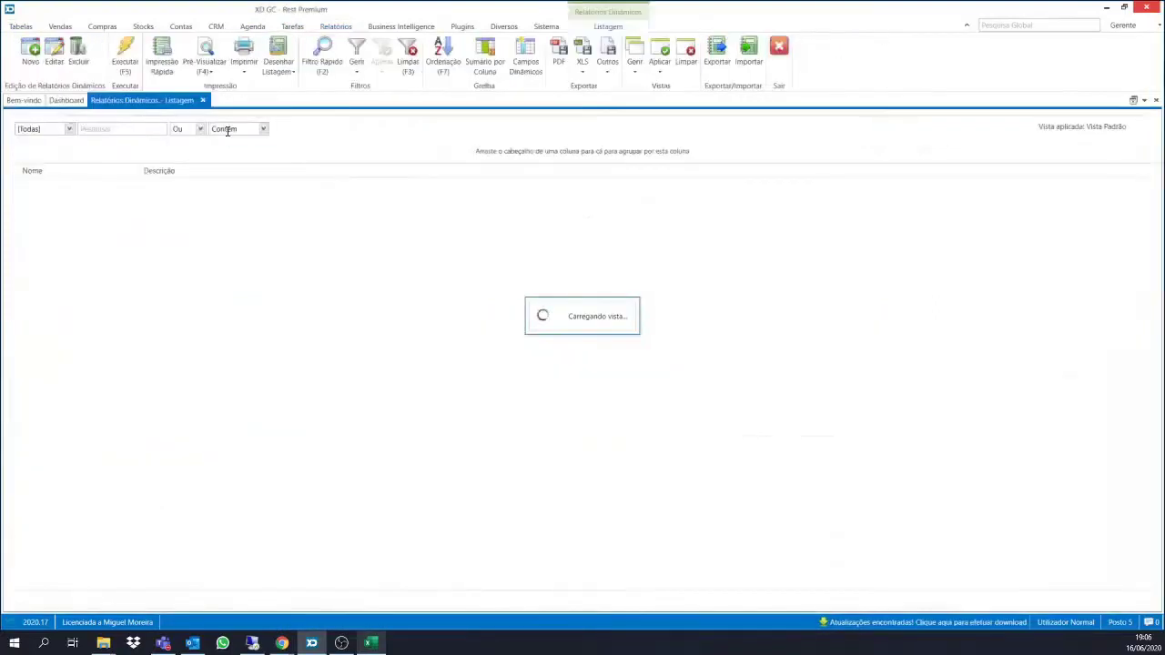
Delete the dynamic report Relatorio campanha from the list and confirm its removal.
left_click(168, 184)
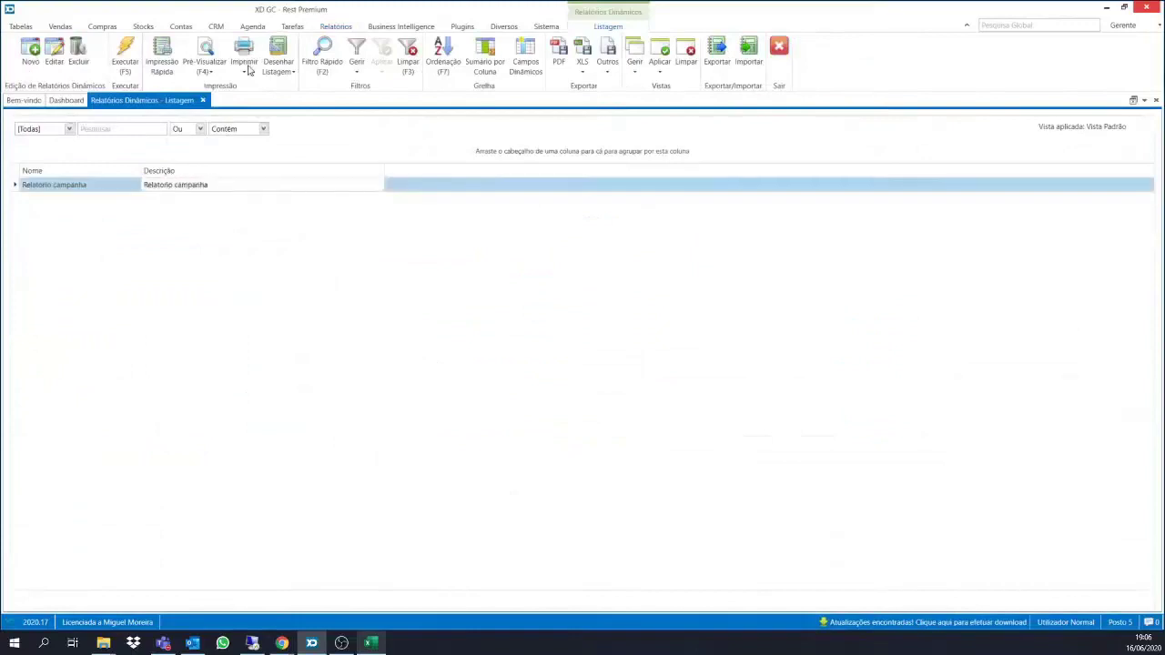
left_click(78, 52)
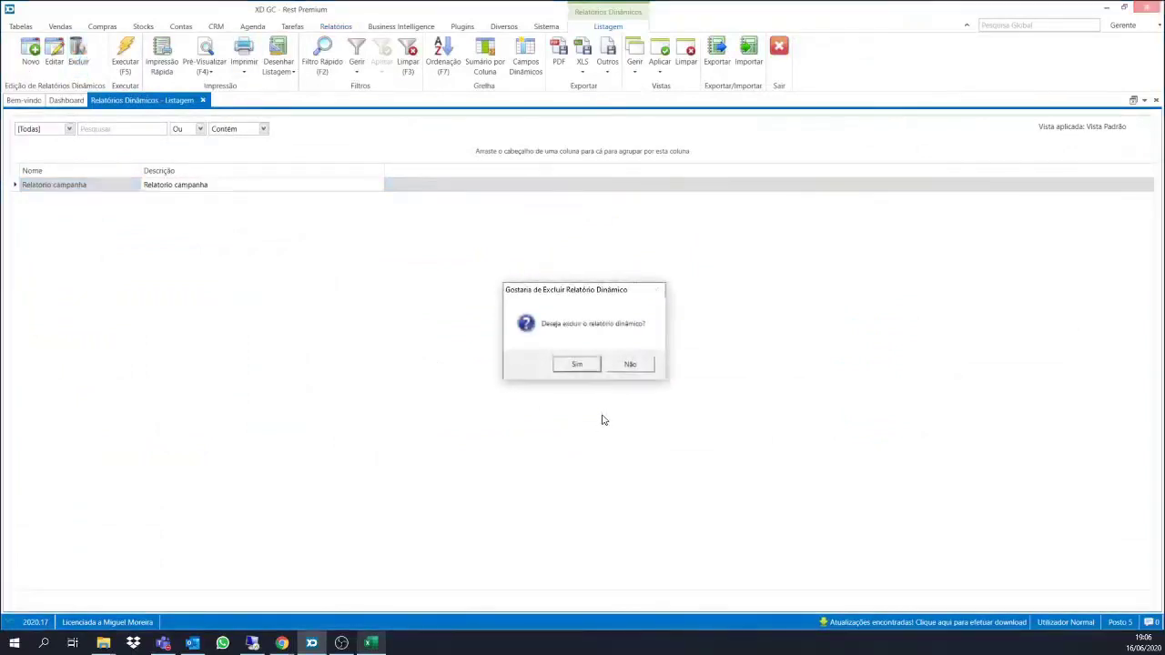
left_click(577, 365)
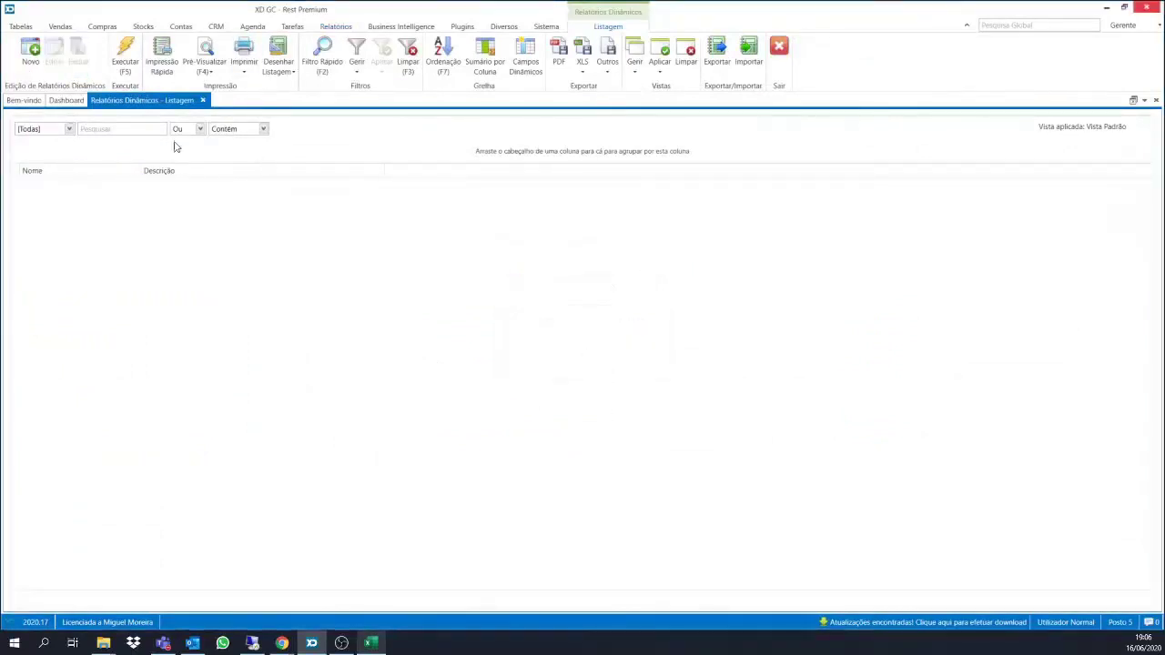
Create a new dynamic report with Clientes Cadastrados as both its name and description.
left_click(31, 53)
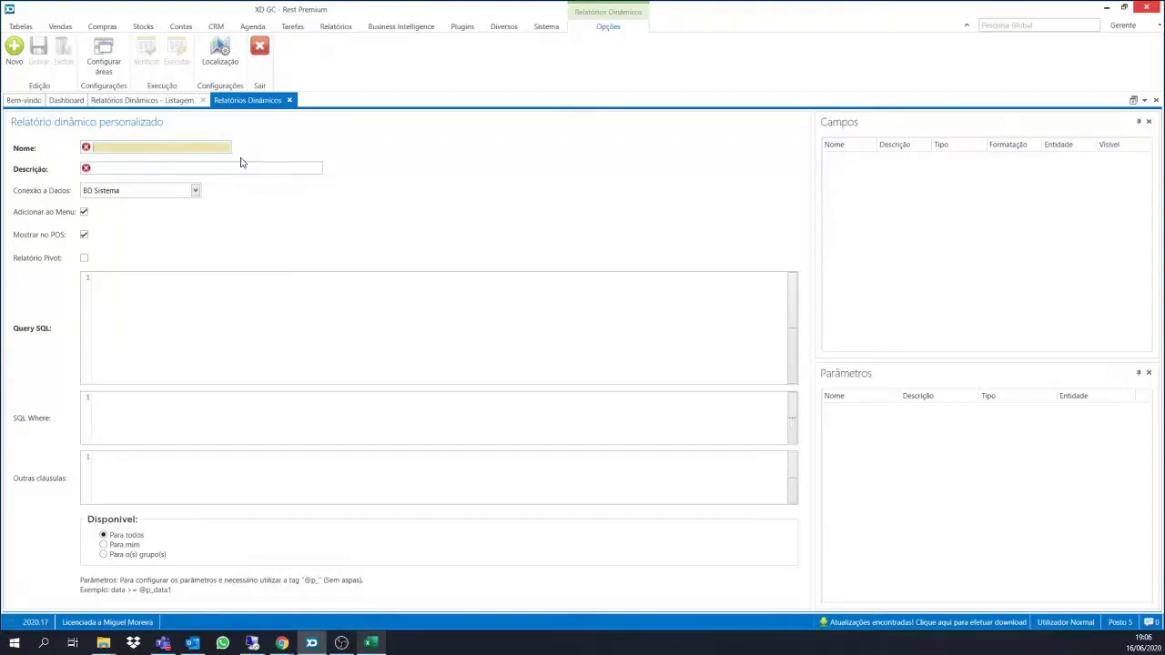
type("Clientes Cadastrados")
left_click(229, 170)
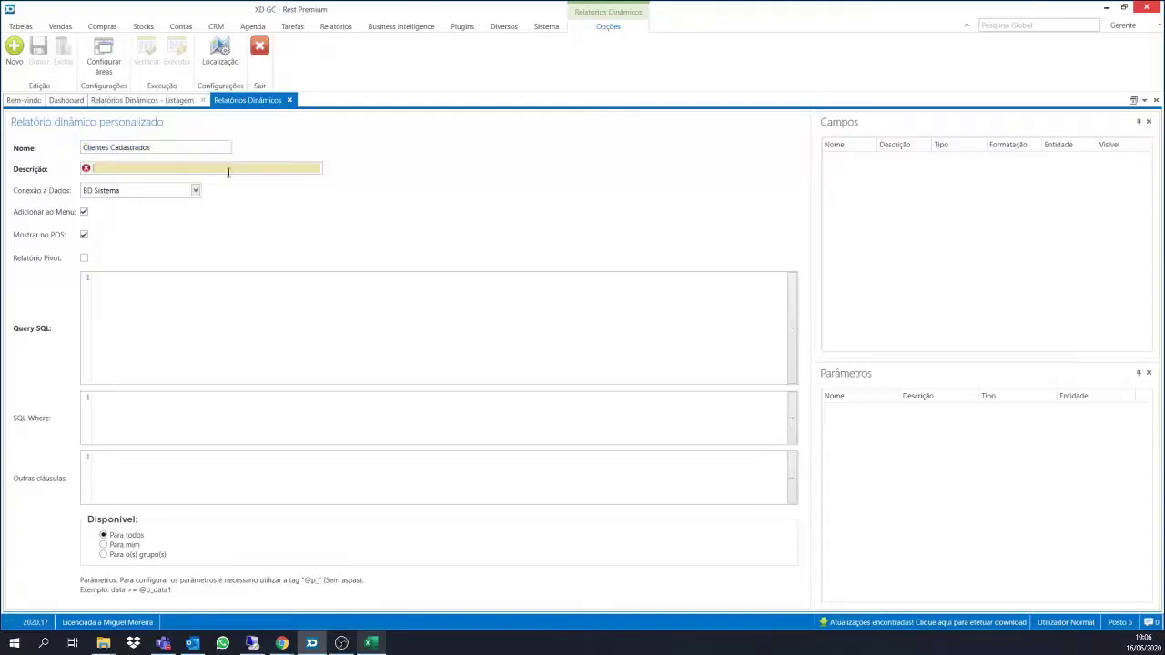
type("Clientes Cadastrados")
View the database's table list in HeidiSQL and move that window off the main screen.
left_click(147, 310)
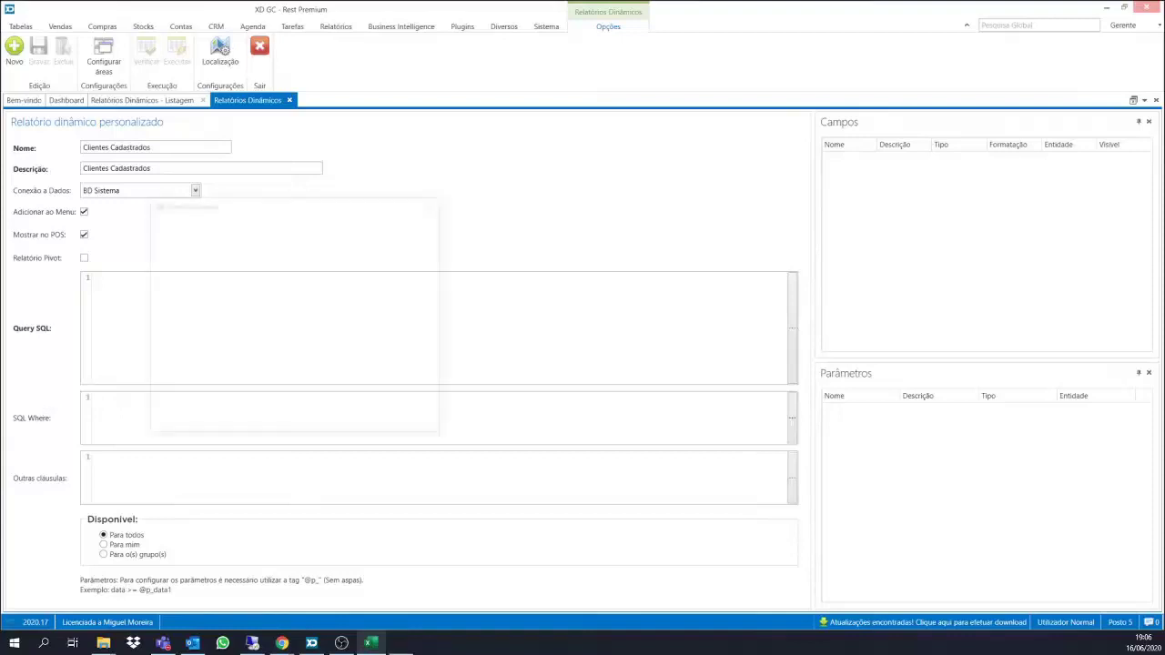
left_click_drag(344, 207, 0, 202)
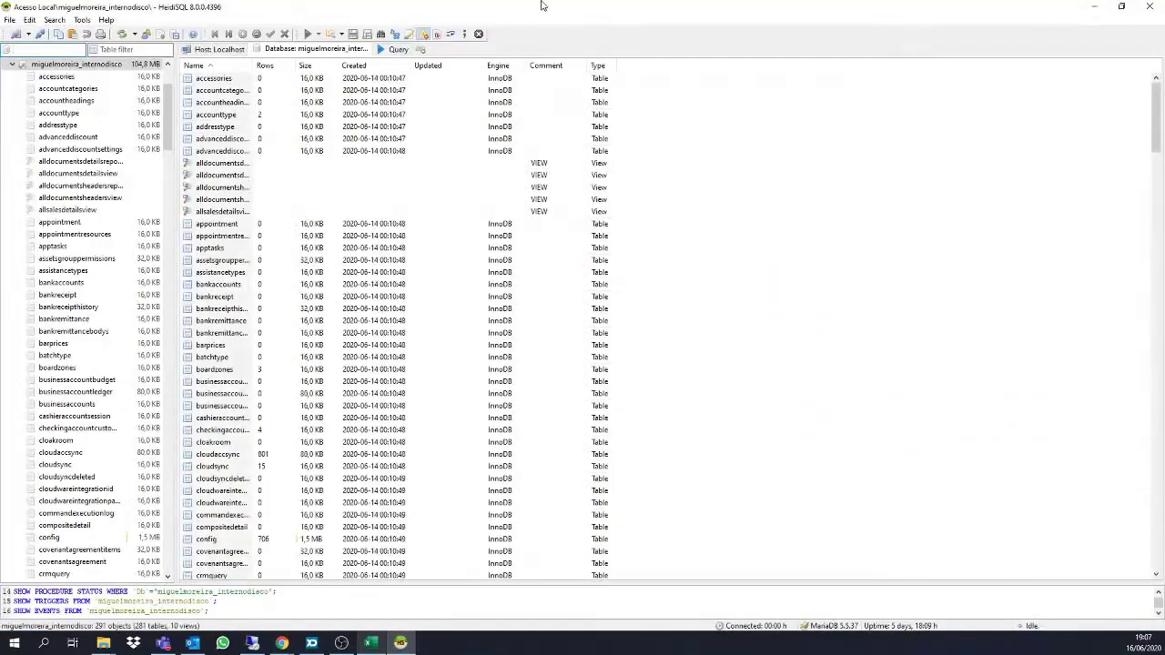
left_click_drag(525, 7, 0, 104)
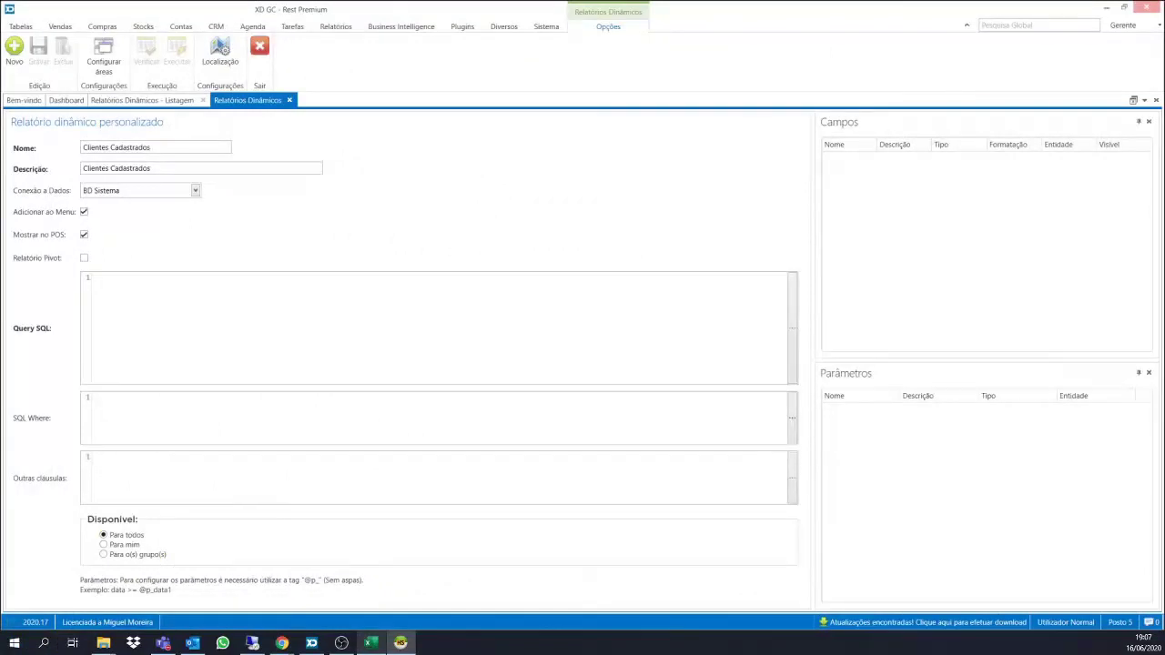
Check the database name in XD GC's system database connection settings and close them without changes.
left_click(548, 27)
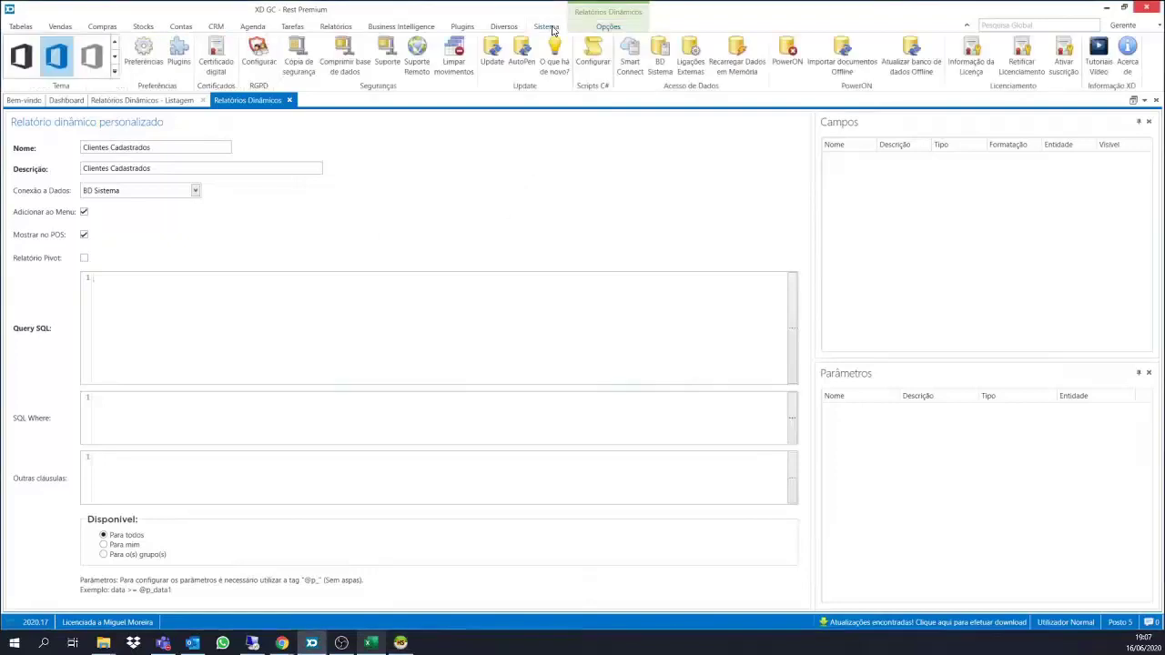
left_click(660, 56)
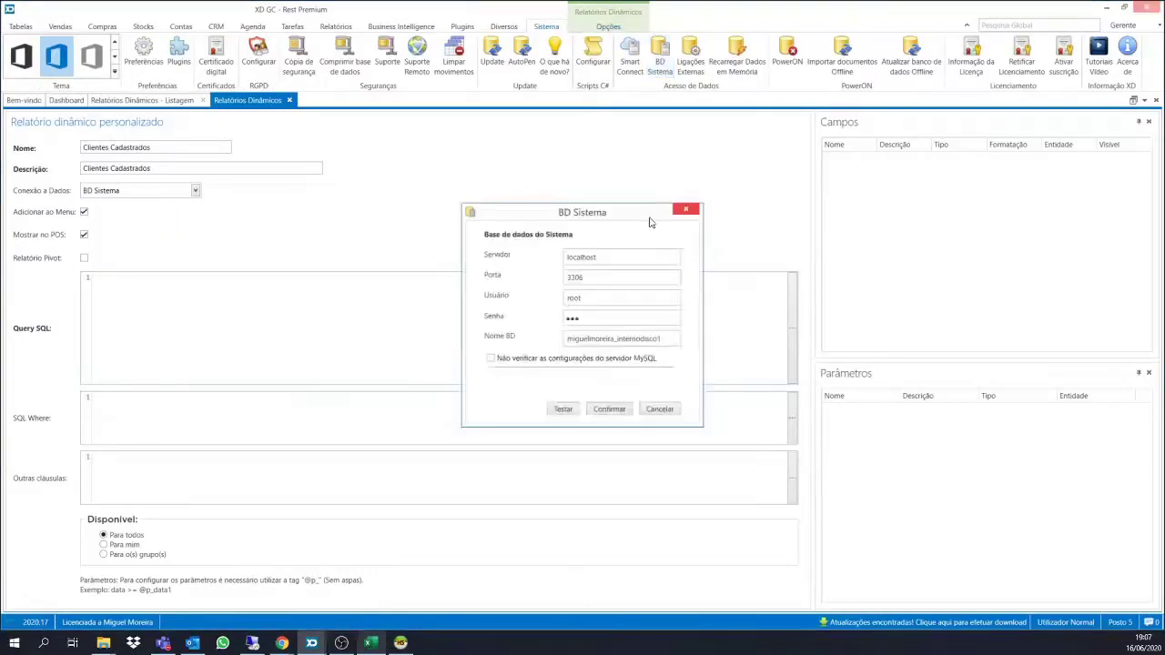
left_click_drag(663, 338, 614, 351)
left_click(687, 211)
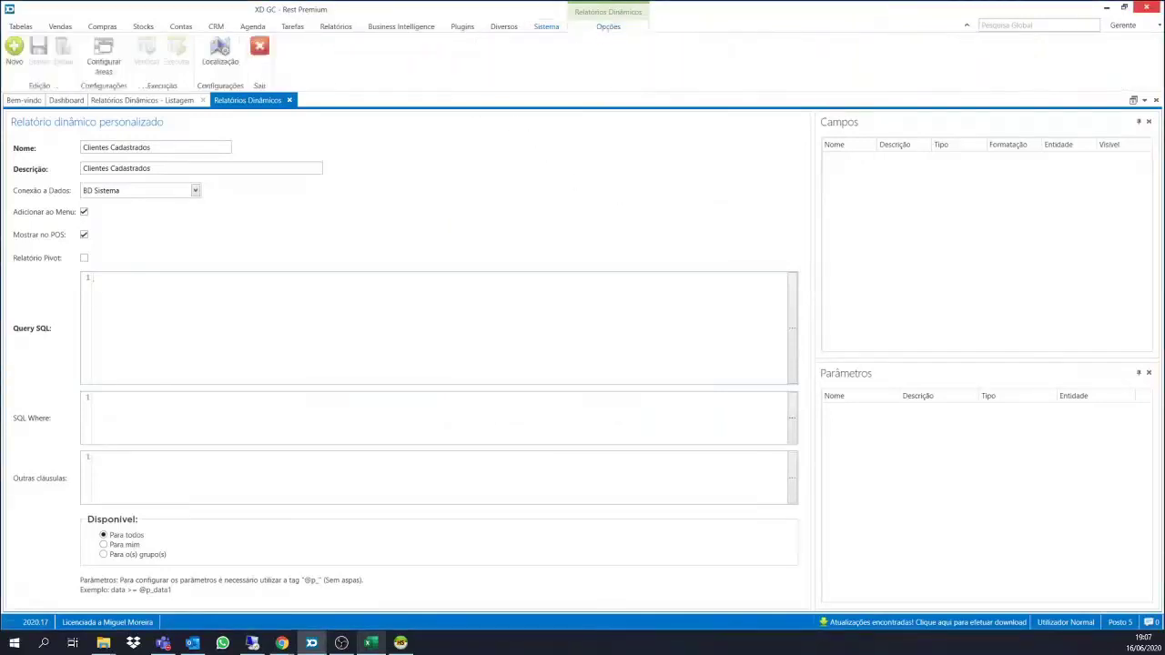
Enter select * from entities; as the report's SQL query and verify it to load its fields.
key("alt+Tab")
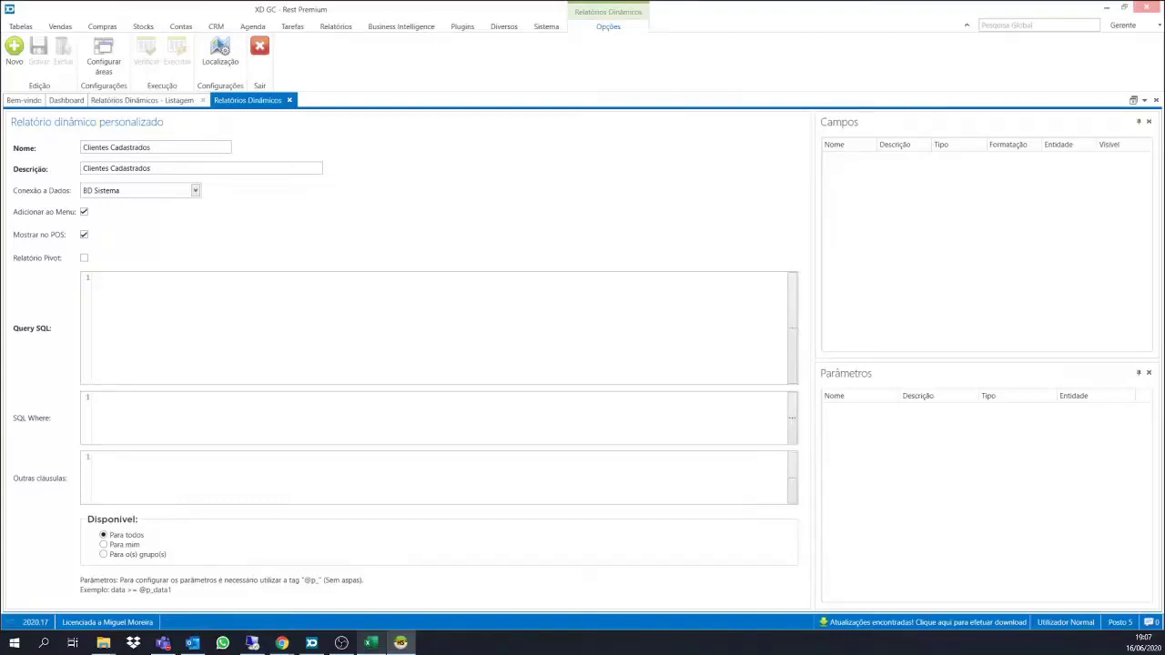
left_click(156, 283)
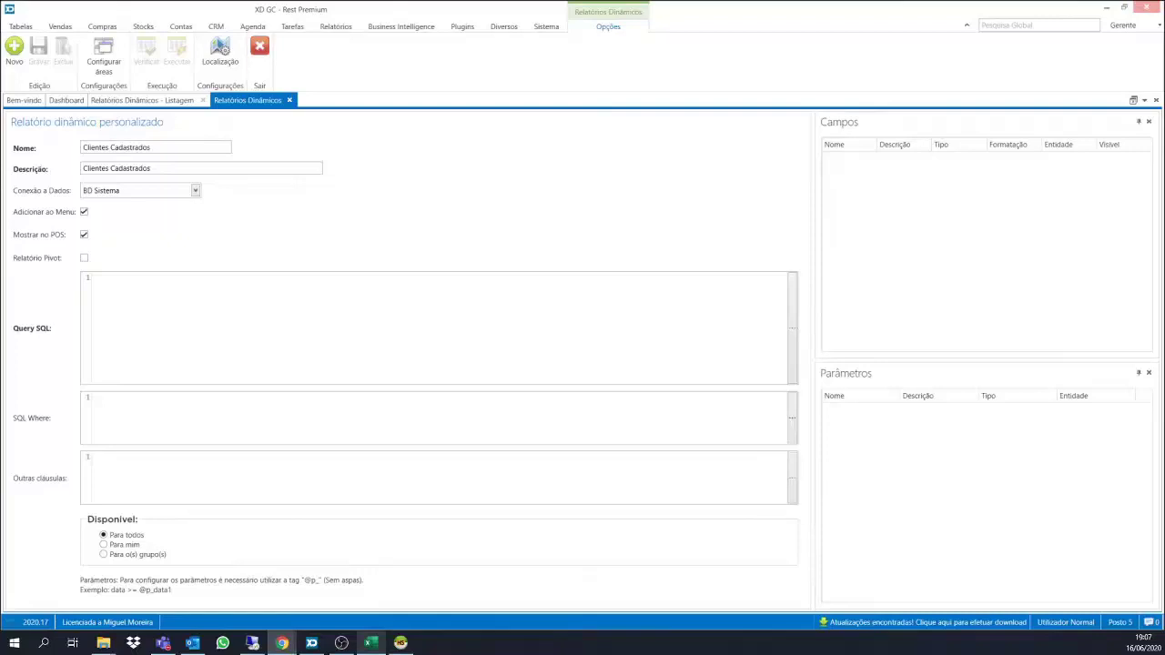
left_click(161, 338)
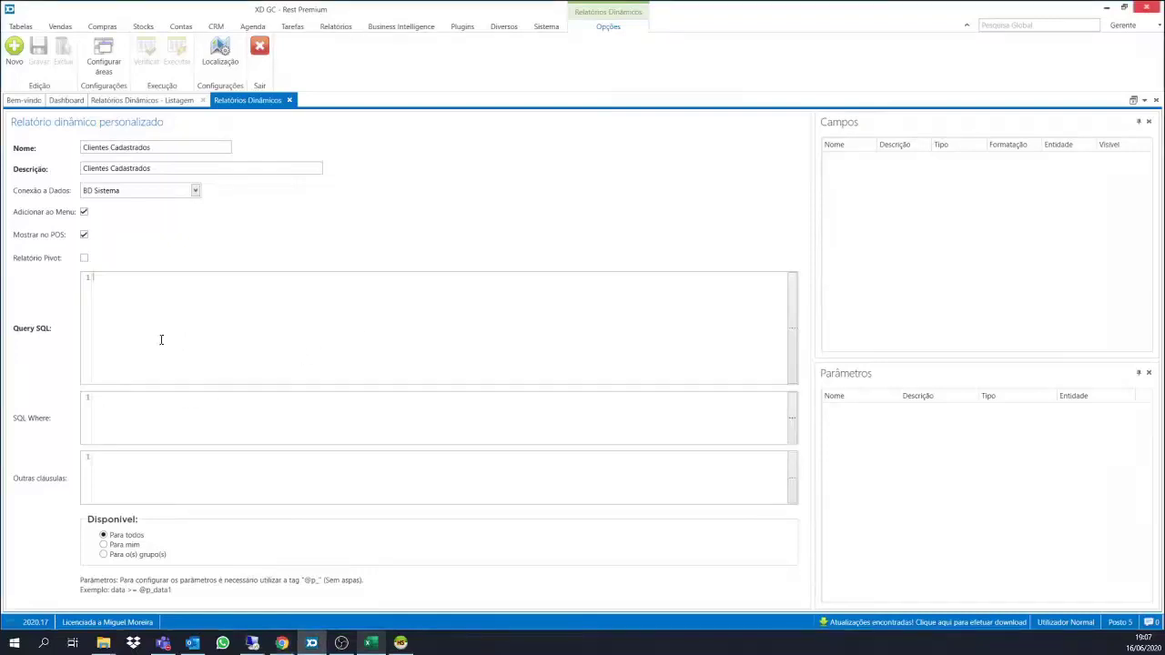
type("select * ")
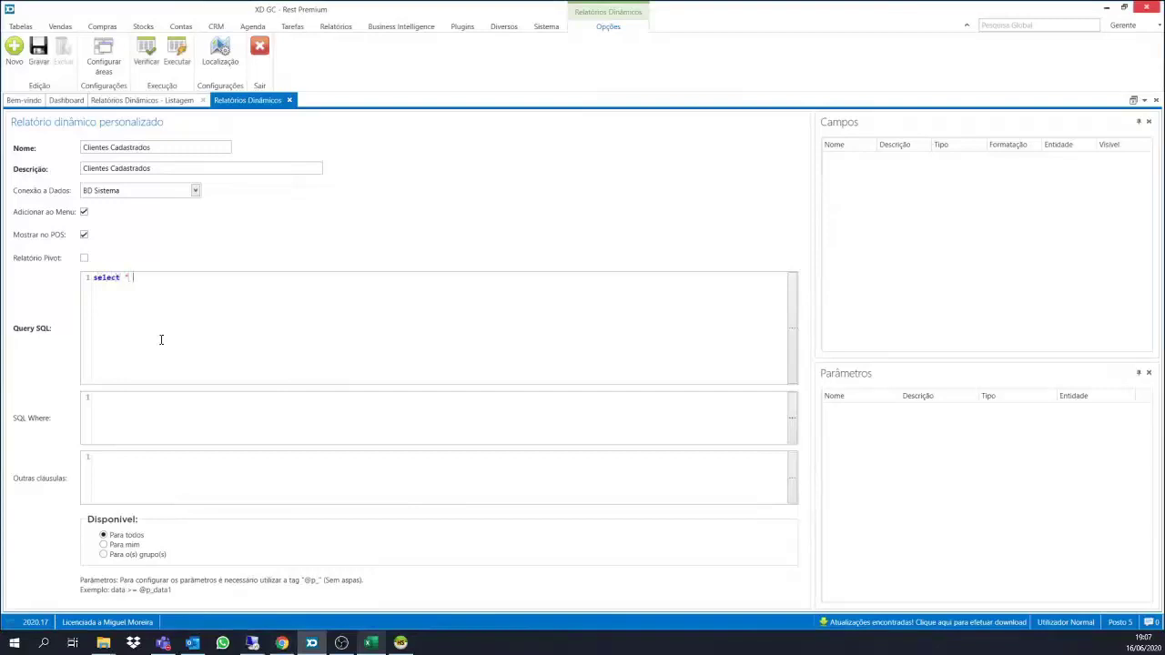
type("from entities;")
left_click(160, 58)
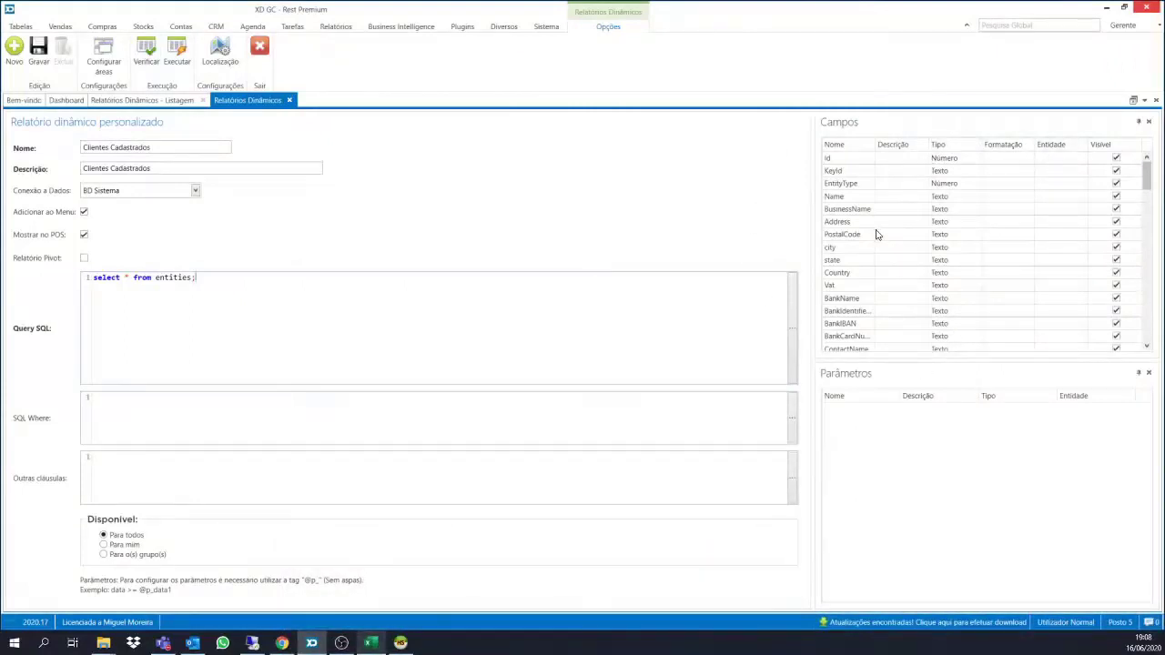
Examine the fields loaded by the query and the description cells of the first fields, from Id to Address.
scroll(877, 234, "down", 10)
scroll(876, 234, "down", 10)
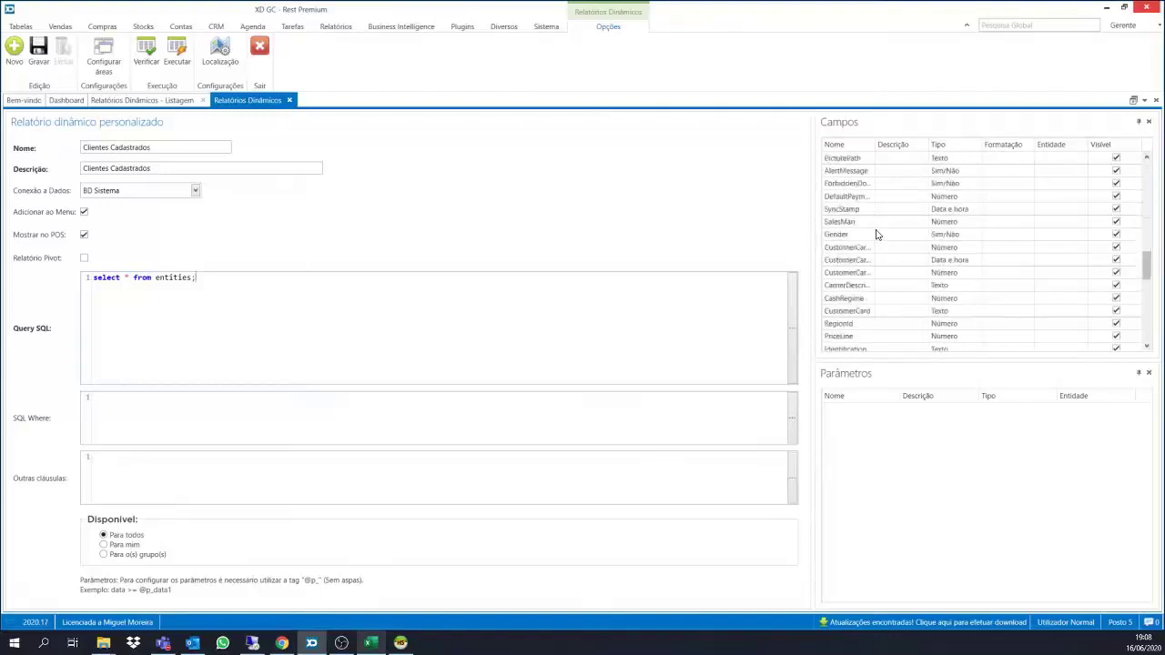
scroll(876, 234, "up", 20)
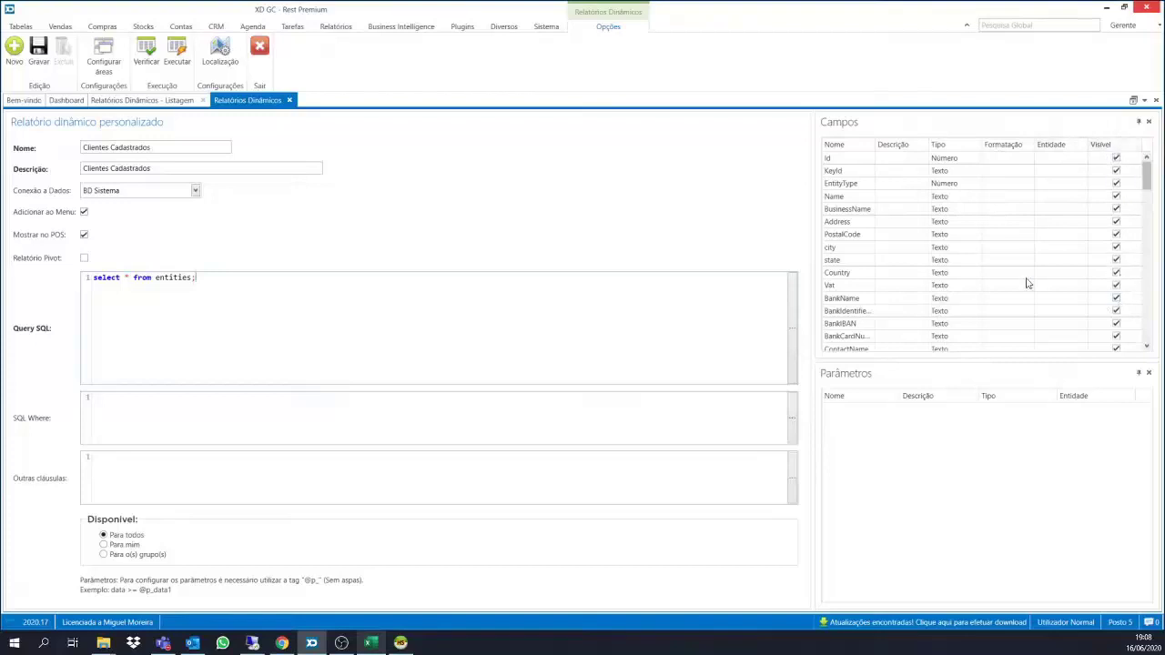
left_click(888, 158)
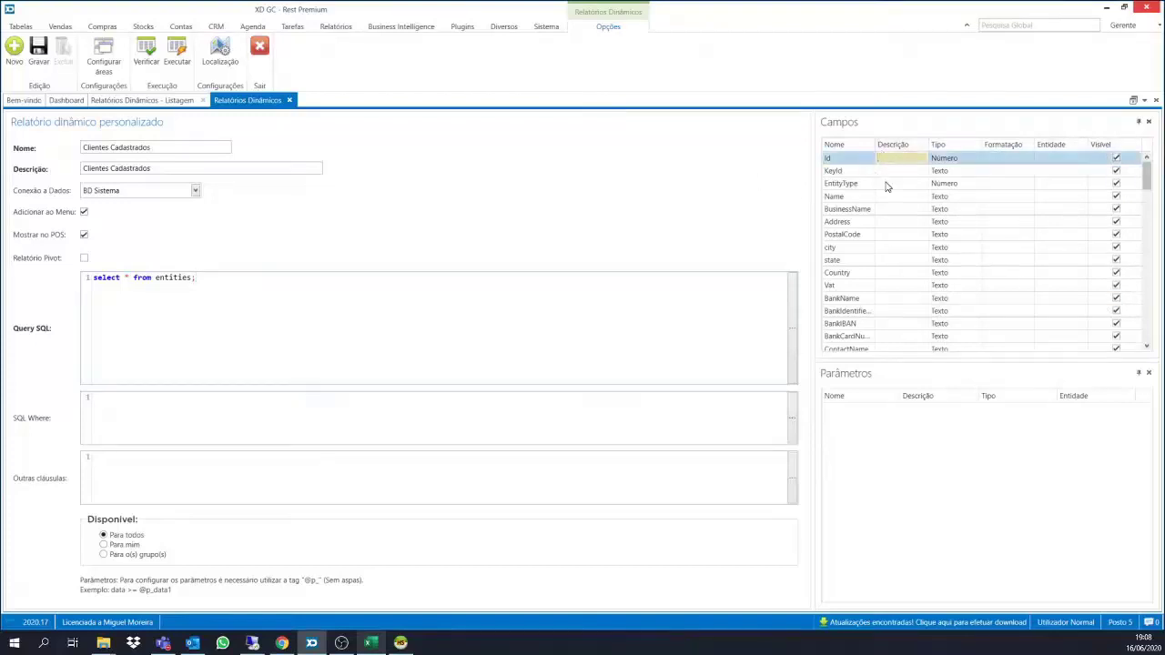
left_click(882, 183)
left_click(891, 209)
left_click(892, 223)
left_click(896, 208)
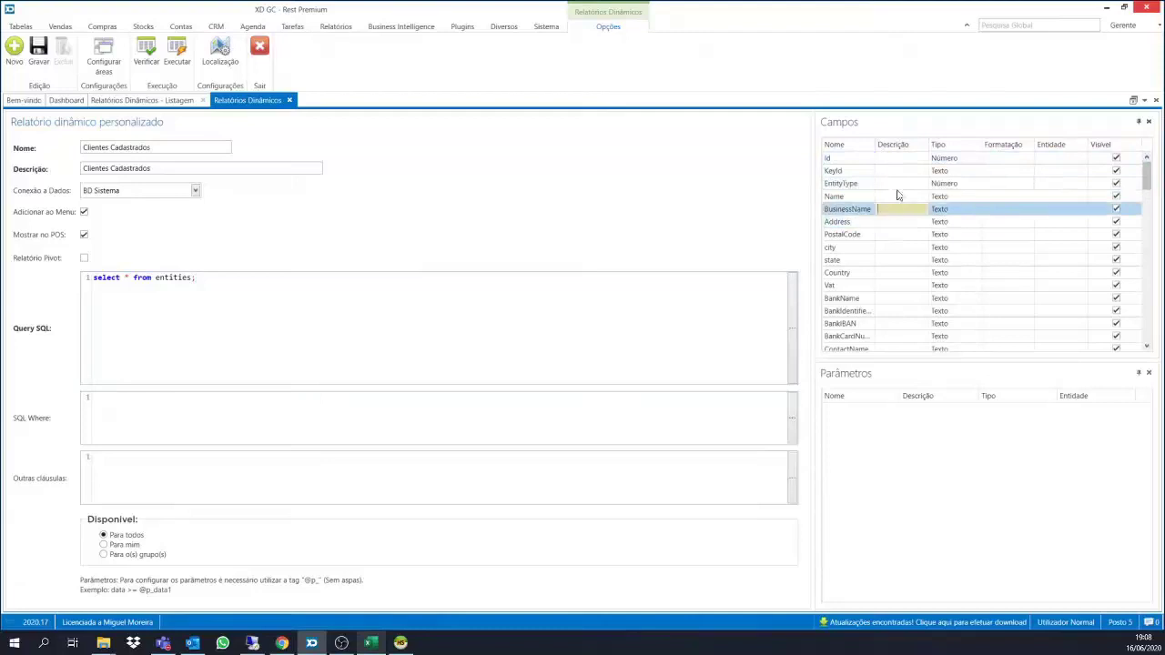
left_click(900, 196)
left_click(901, 171)
left_click(896, 159)
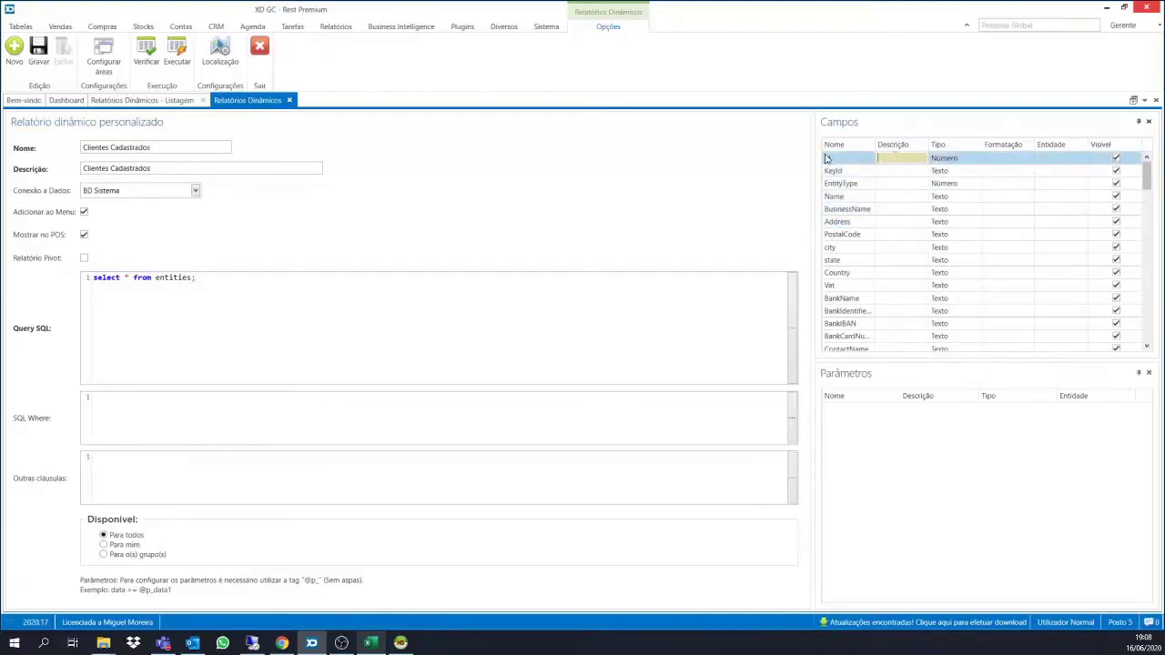
Run the Clientes Cadastrados report, look through its columns and close the result.
left_click(174, 63)
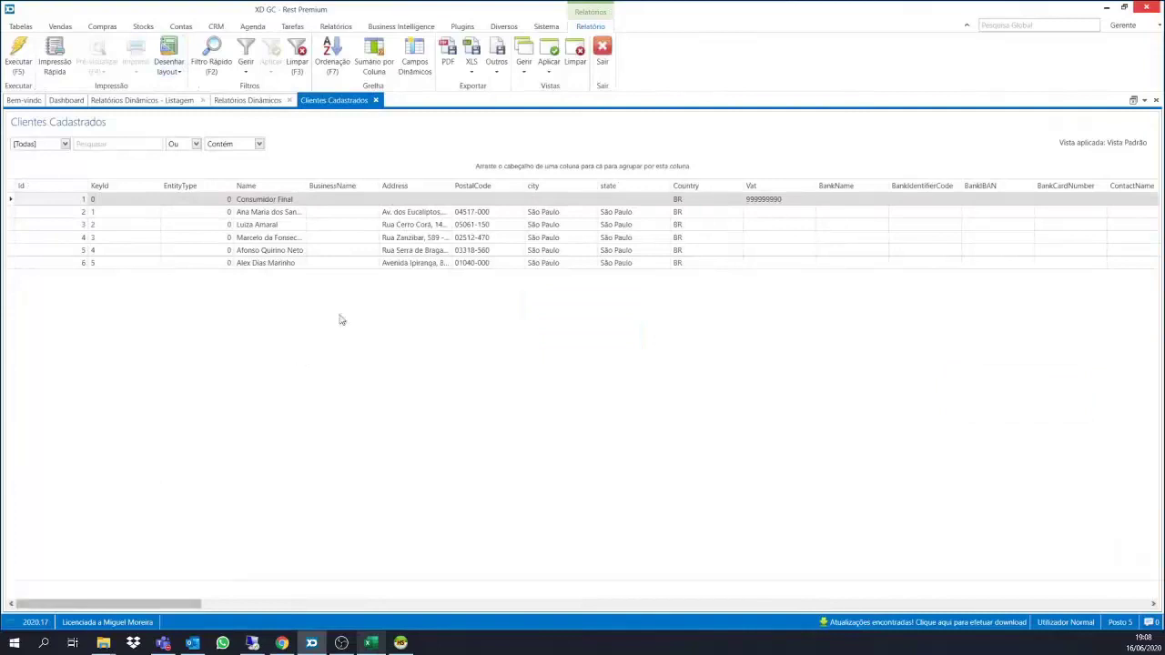
left_click_drag(157, 604, 18, 596)
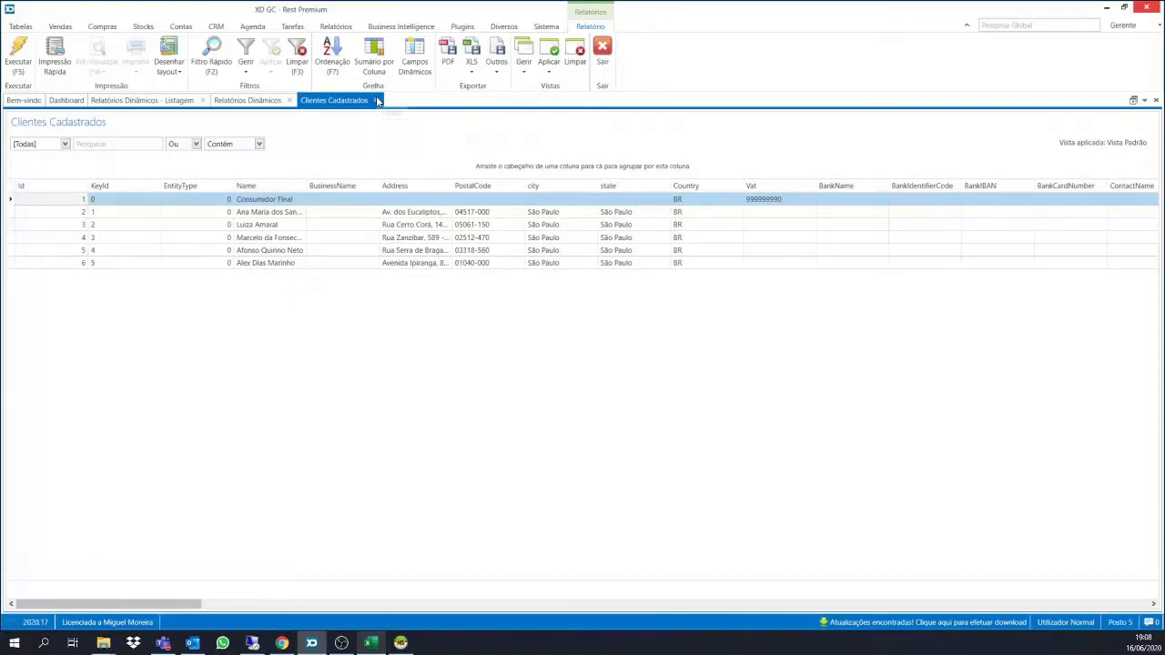
left_click(378, 101)
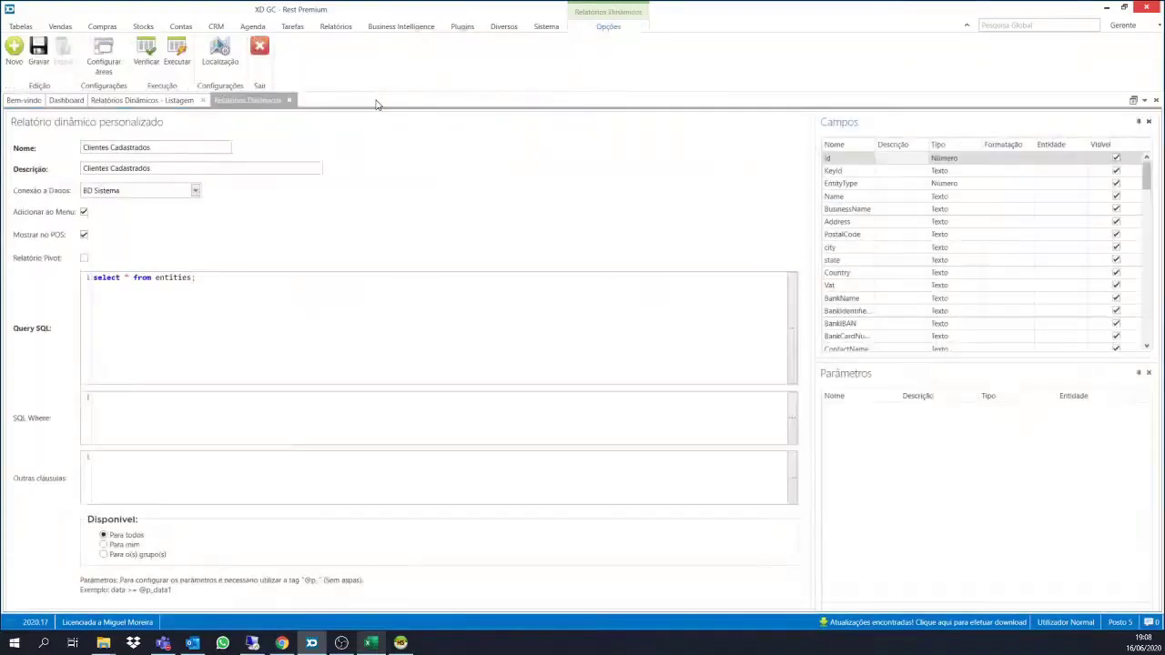
Hide the Id field, set the KeyId field's description to ID PRODUTO, and verify the query.
left_click(901, 160)
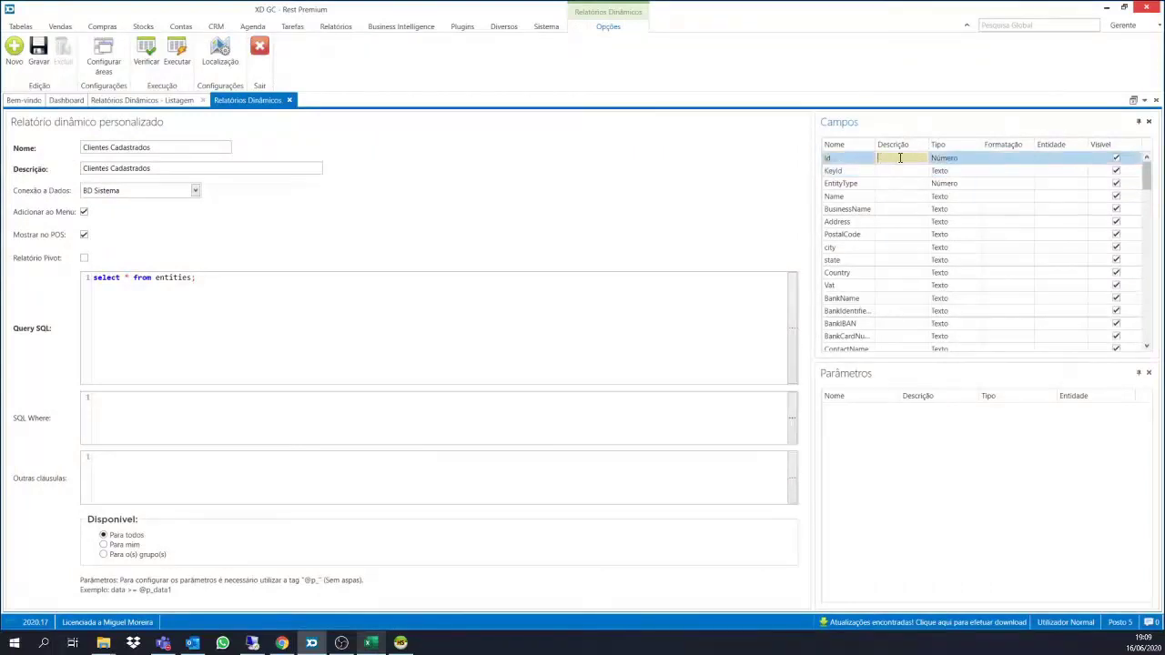
left_click(1116, 160)
left_click(894, 172)
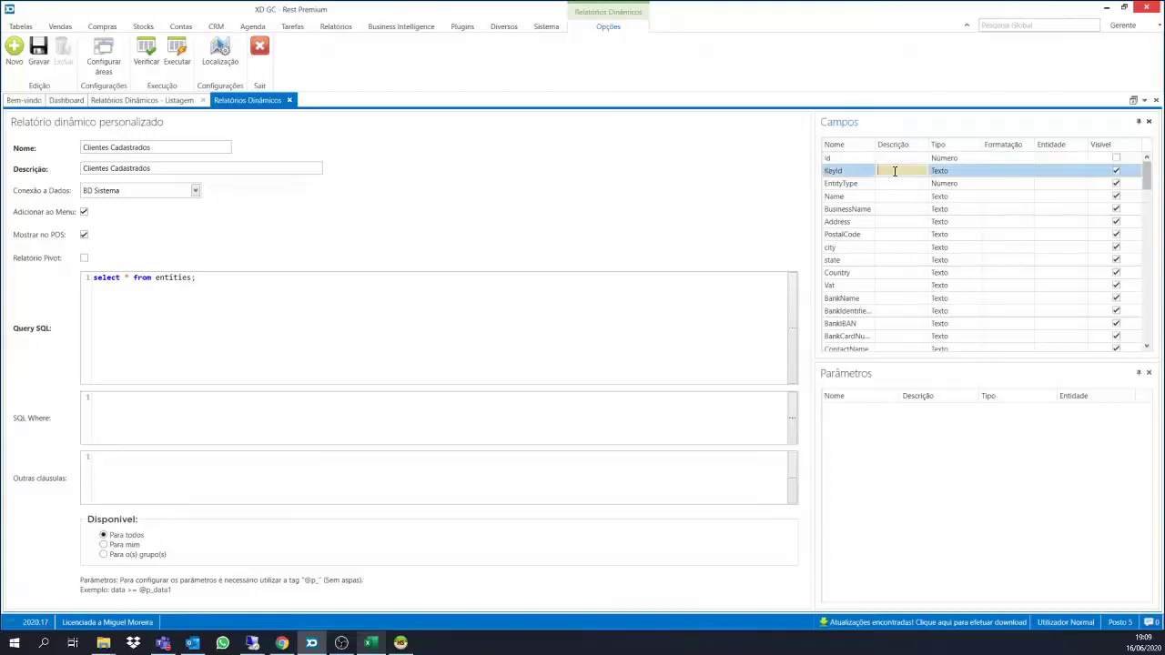
type("ID PRODUTO")
left_click(145, 57)
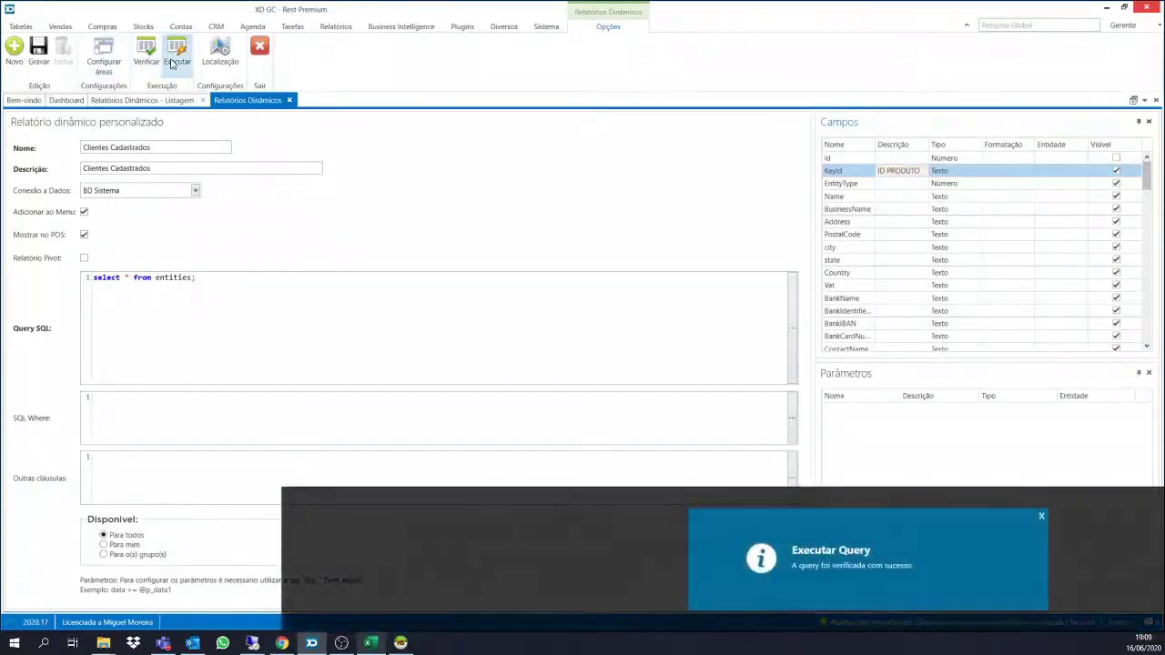
Run the Clientes Cadastrados report, check its columns, close the result and look through the field list.
left_click(170, 64)
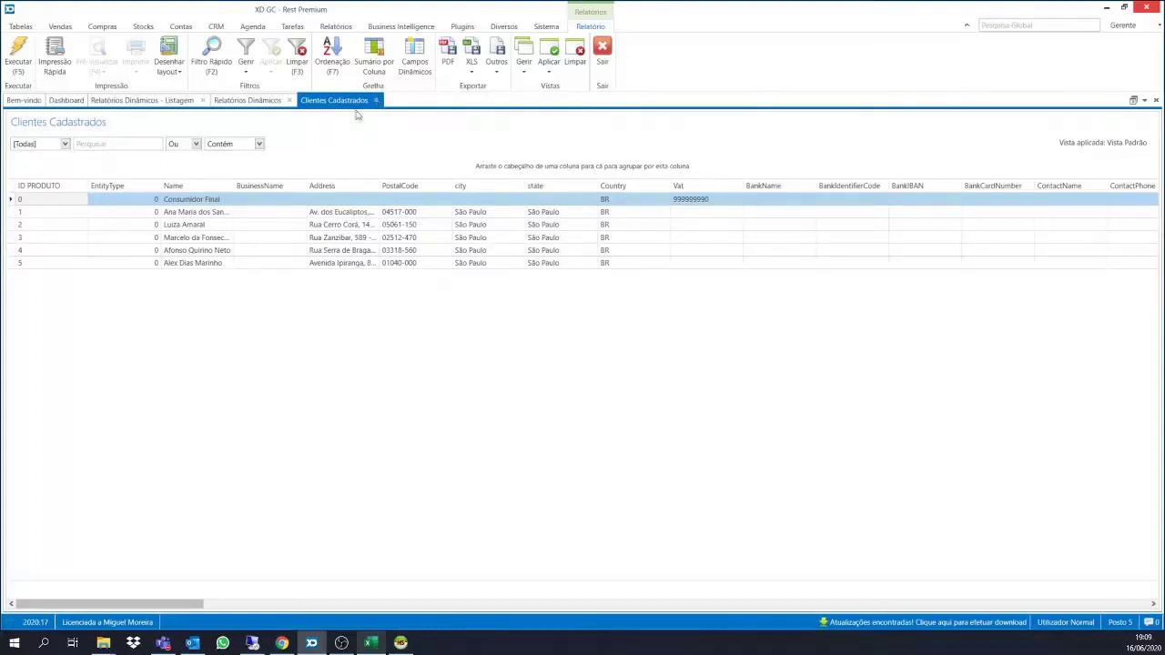
key("ctrl+F4")
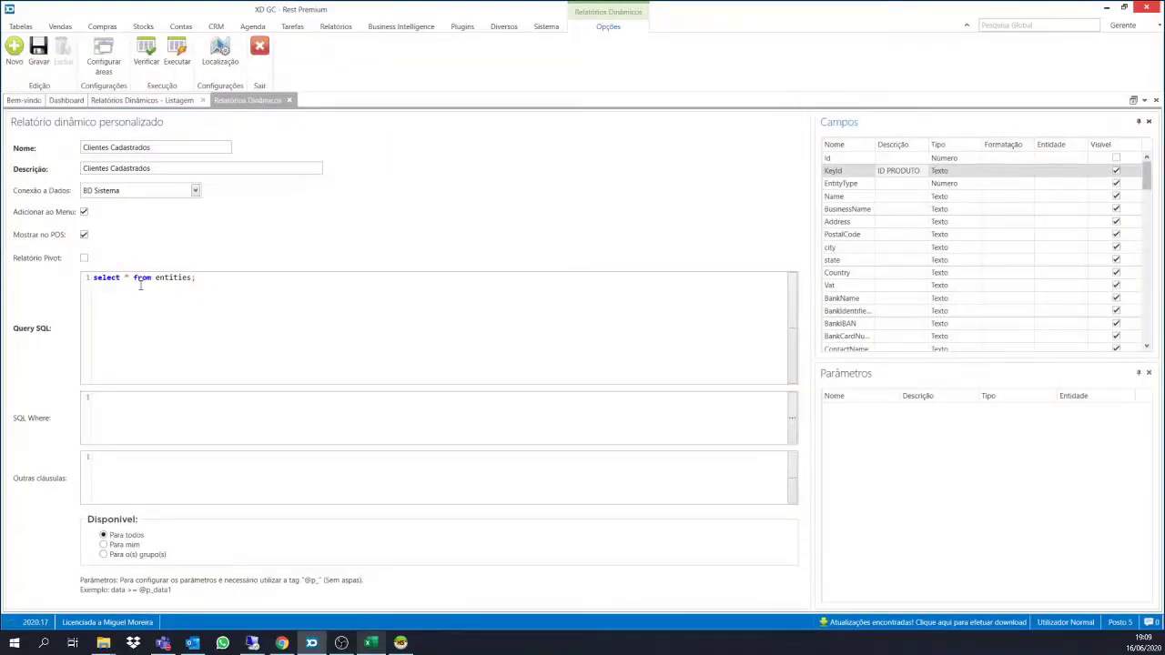
scroll(860, 260, "down", 5)
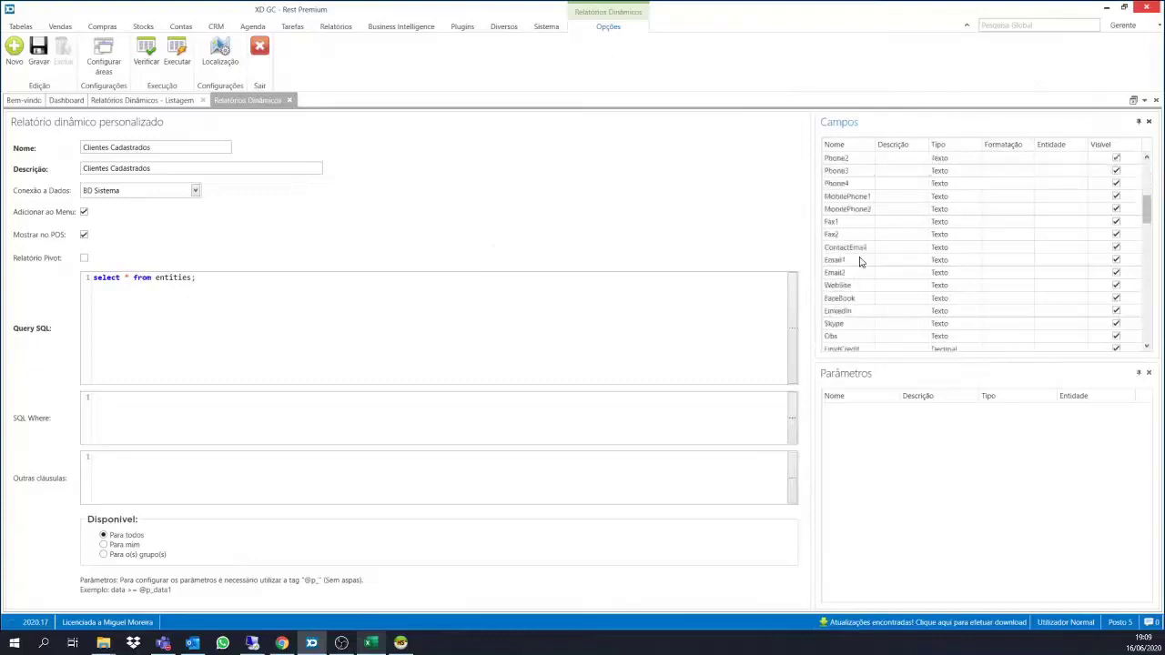
scroll(860, 261, "up", 5)
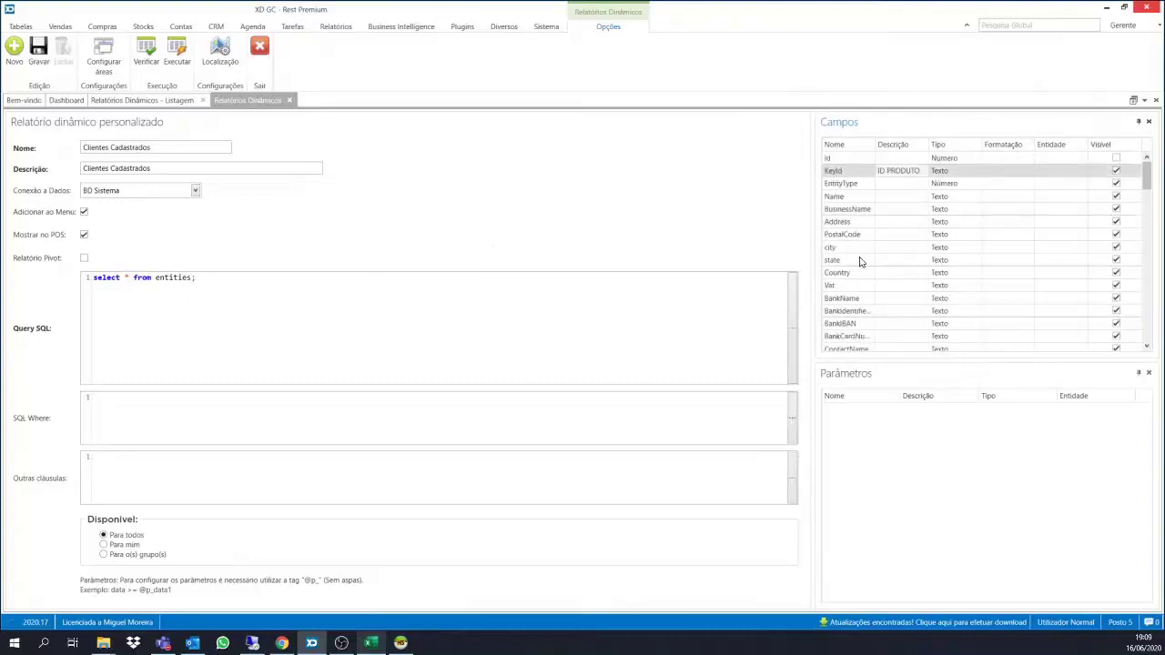
Replace the asterisk in the SQL query with keyid as ID 'Produto', on its own line.
left_click(133, 276)
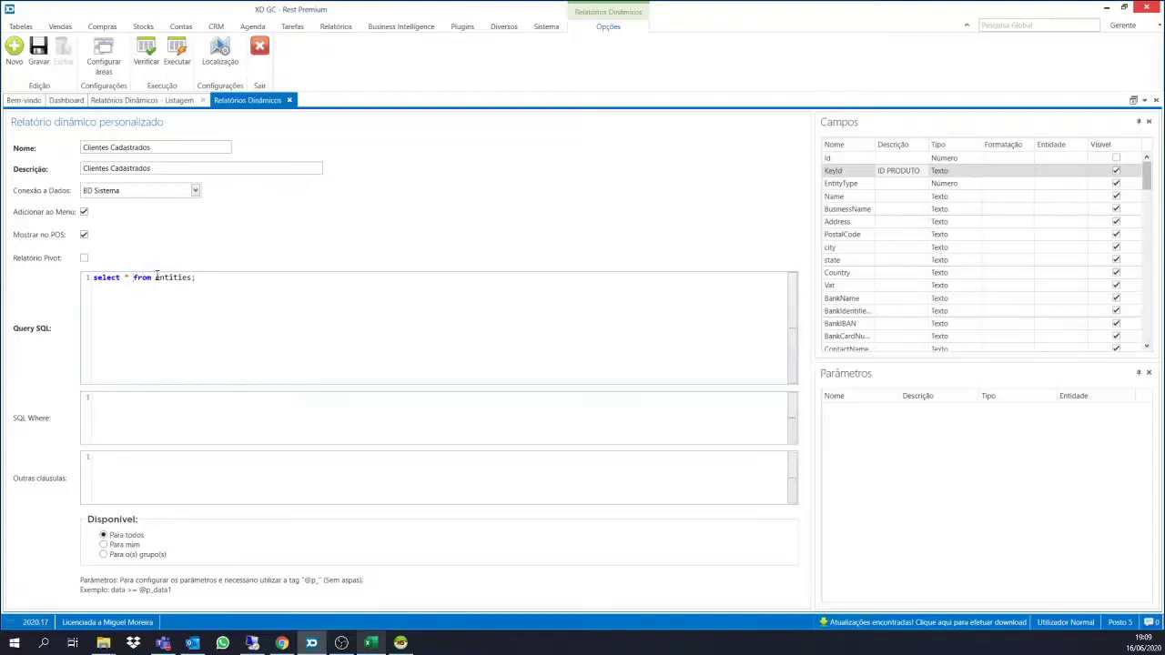
key("Return")
key("Return")
key("Return")
key("Return")
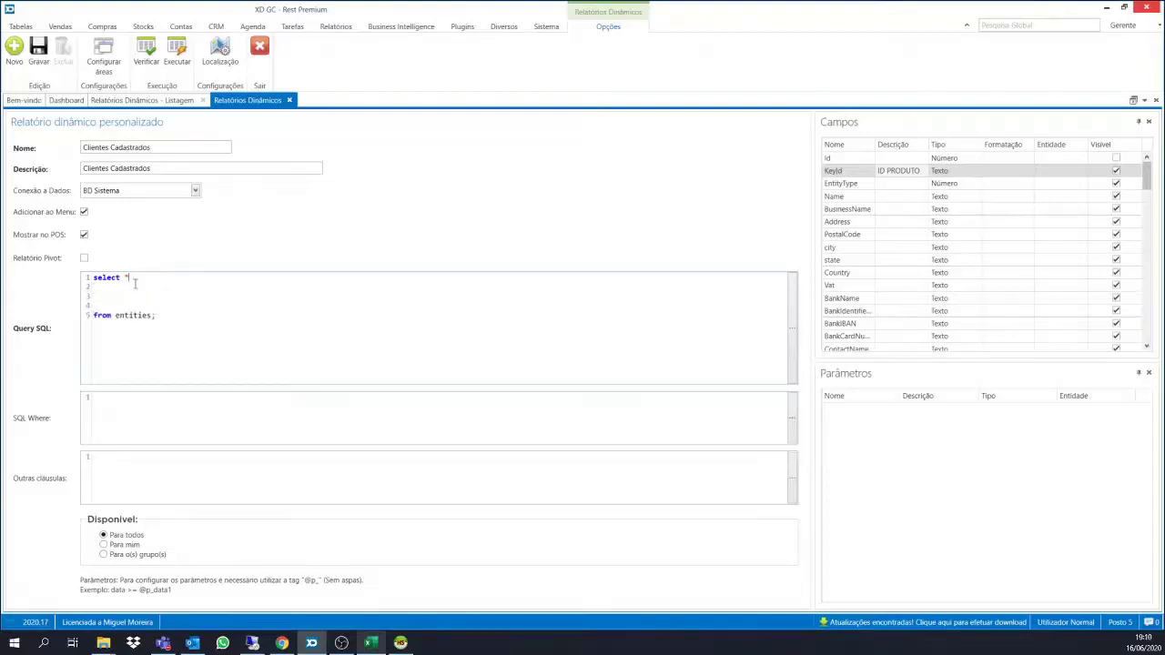
key("BackSpace")
key("BackSpace")
type("y")
type("eyid as")
type(" ID Po")
key("BackSpace")
type("roduto'")
key("Left")
key("Left")
key("Left")
type("'")
key("Return")
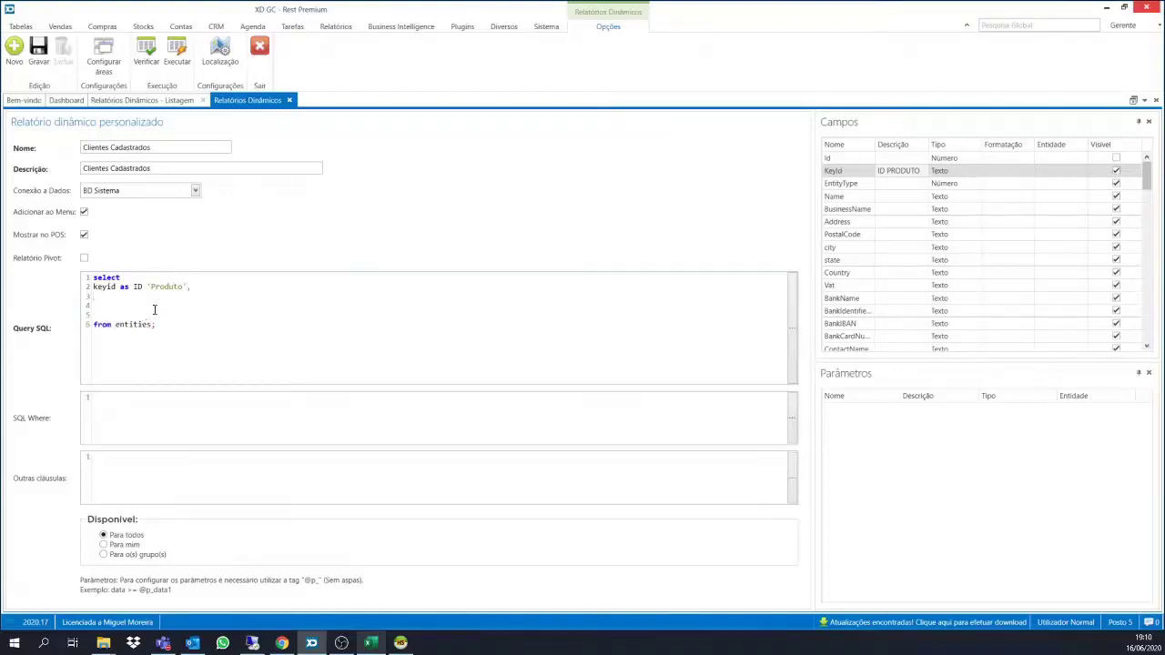
Add the column Name as 'Nome' to the query and change the keyid column's alias to 'ID'.
type("Name as 'Nome")
key("Right")
key("Right")
key("Right")
key("BackSpace")
key("BackSpace")
key("BackSpace")
key("BackSpace")
key("BackSpace")
key("BackSpace")
key("BackSpace")
key("BackSpace")
key("BackSpace")
key("BackSpace")
key("BackSpace")
type("'ID")
Add the column city as 'Cidade', on a new line below the Name column.
key("Down")
type(",")
key("Return")
type("ci")
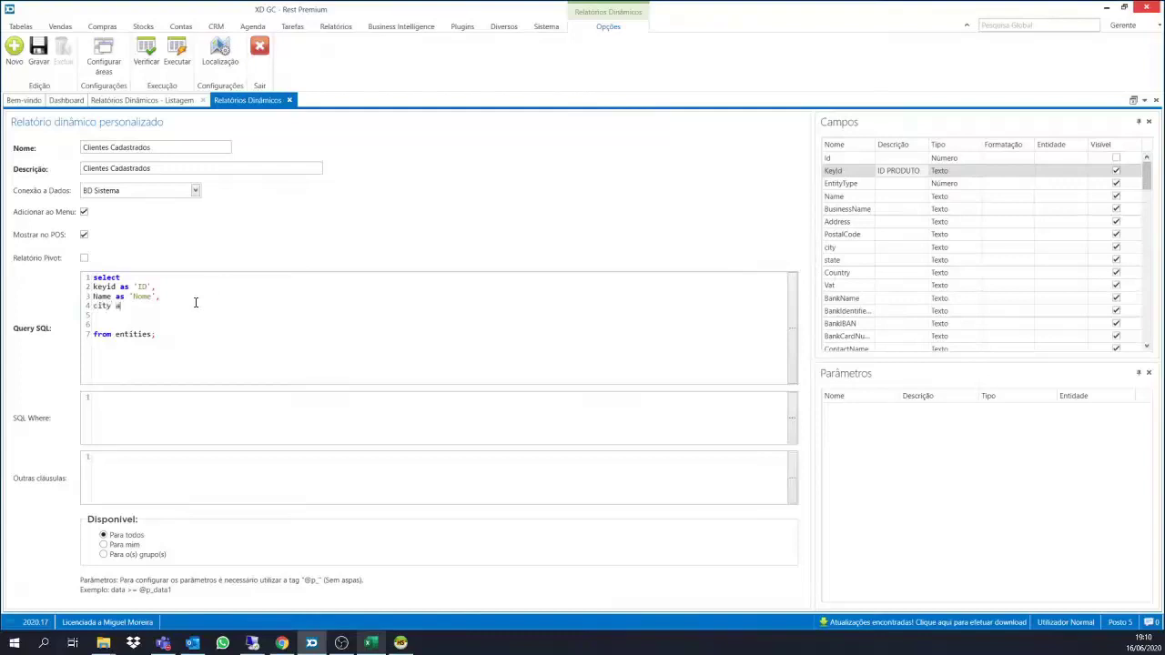
type("ty as 'Cidade',")
Add the last column vat as 'CPF/CNPJ' and insert a blank line after select.
scroll(897, 283, "down", 1)
scroll(897, 290, "down", 2)
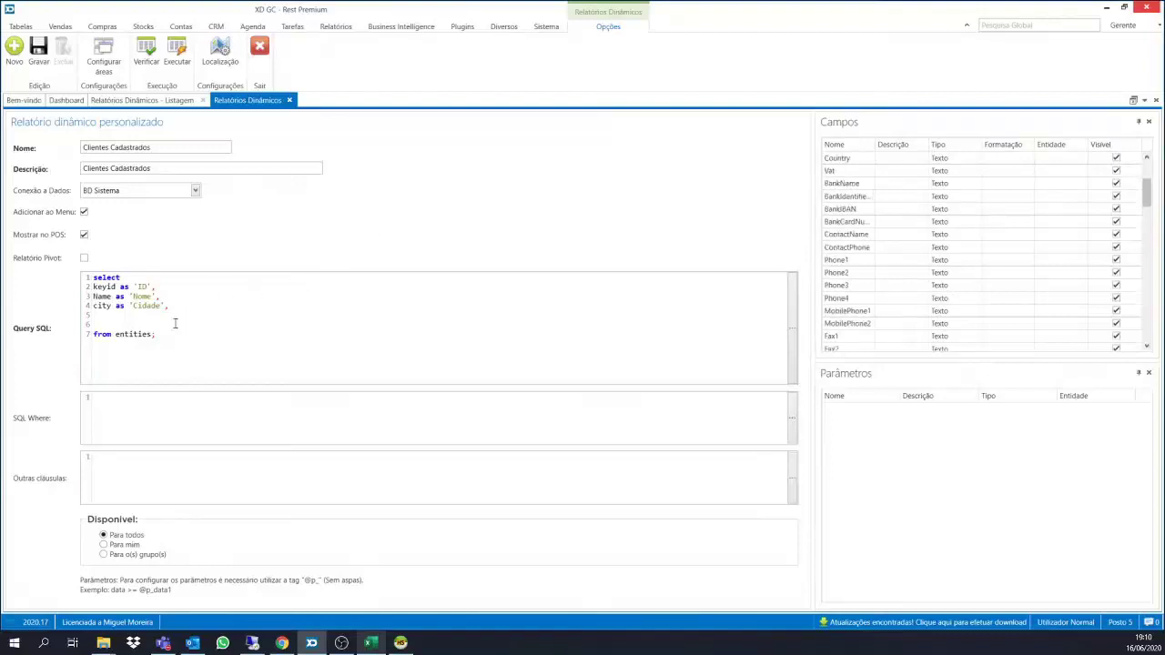
key("Return")
type("vat as 'CPF/CNPJ")
left_click(111, 331)
key("BackSpace")
left_click(141, 280)
key("Return")
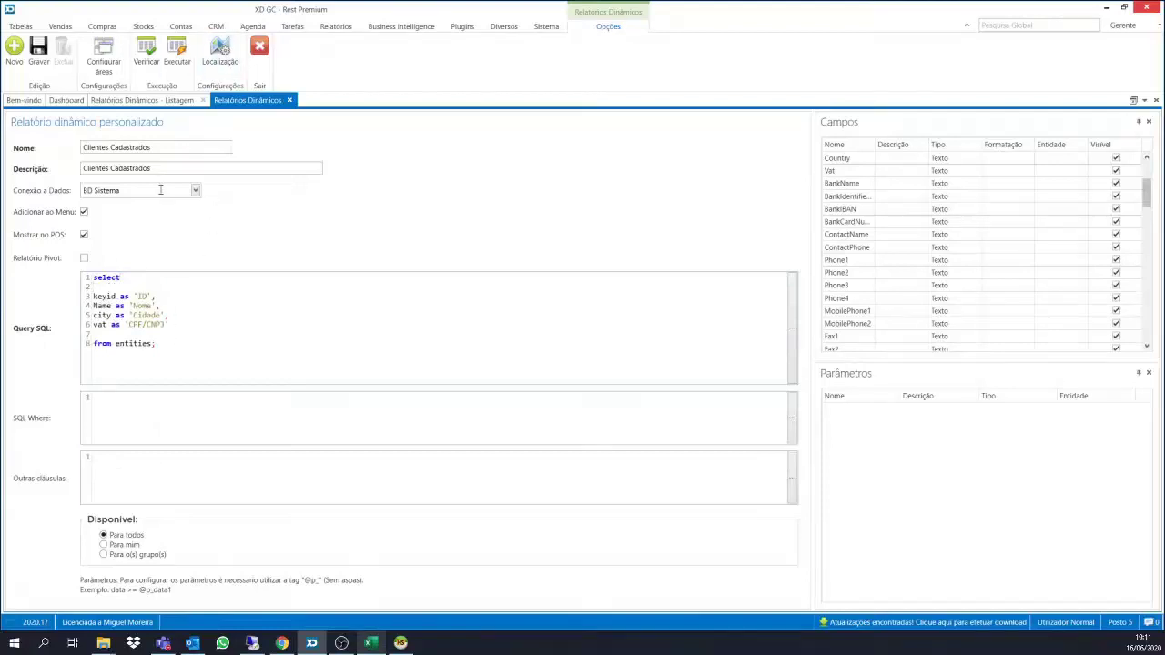
Verify the four-column query, make its Id field visible and run the report.
left_click(145, 54)
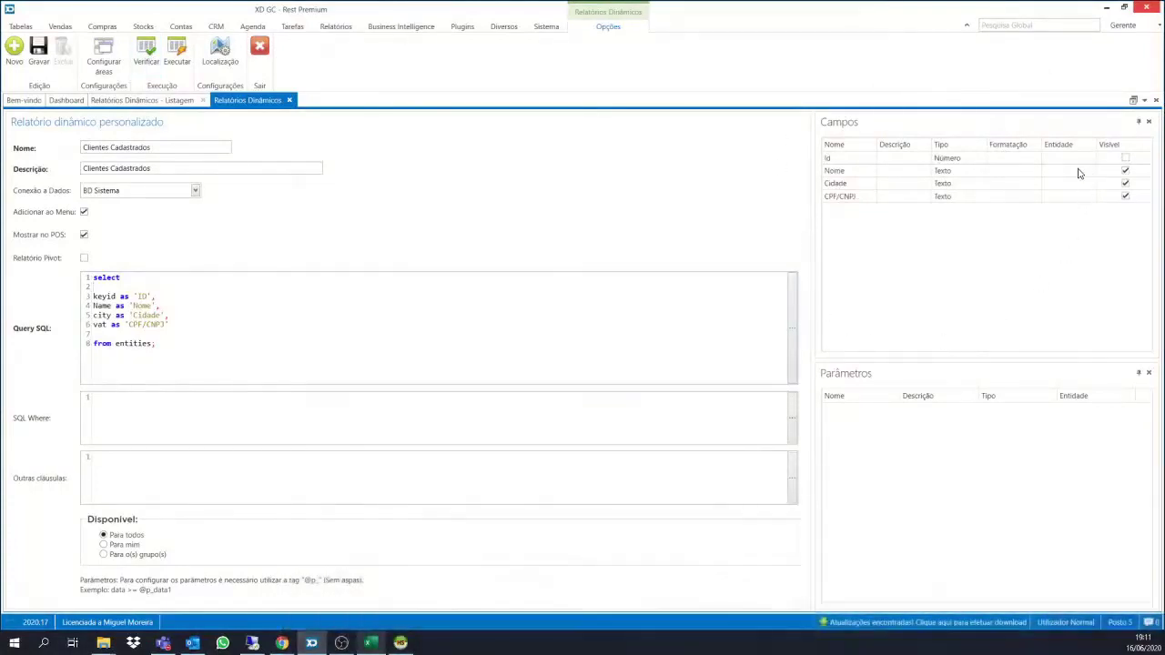
left_click(1125, 158)
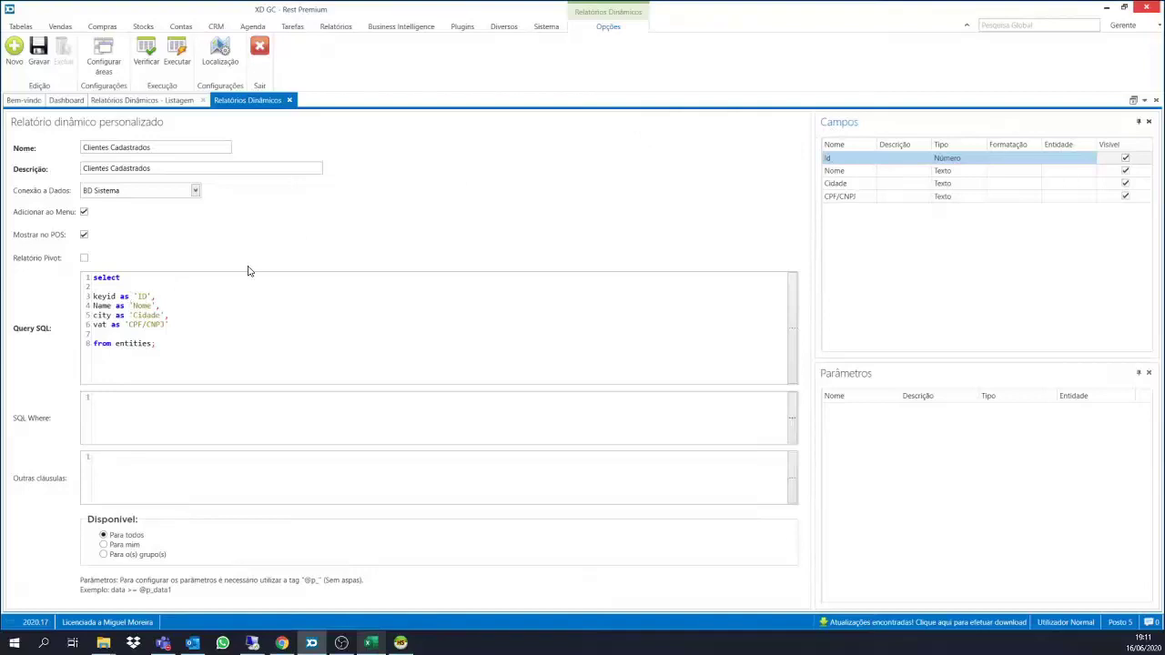
left_click(178, 49)
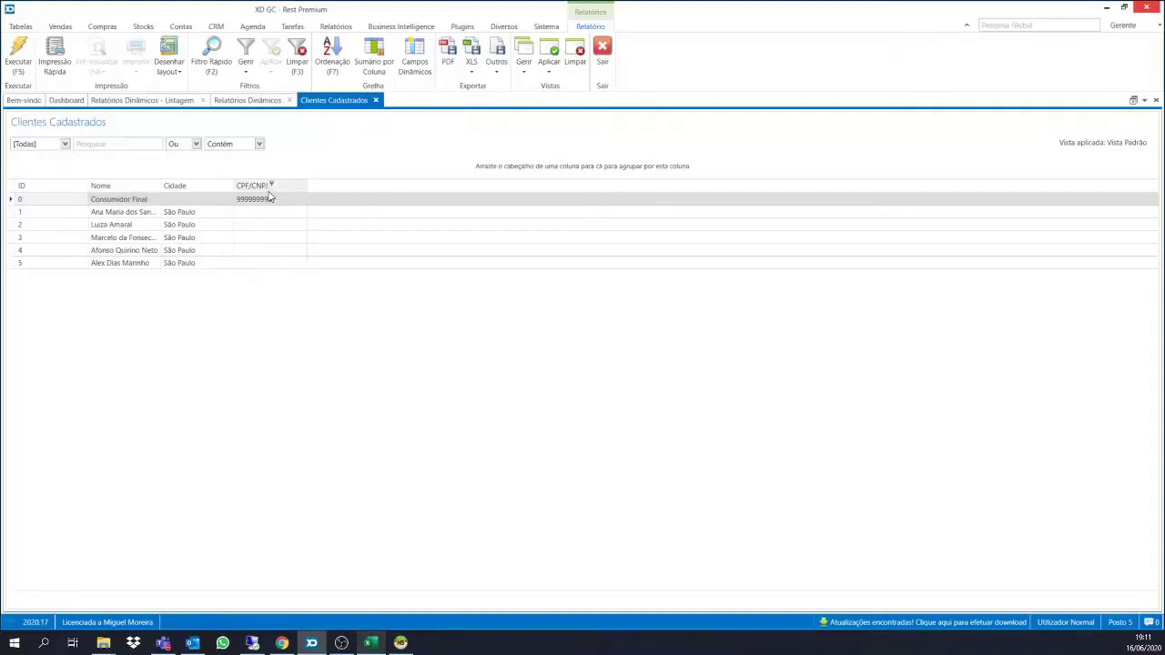
View the customer report's quick print preview at full window size, then close the preview and the report result.
left_click(55, 65)
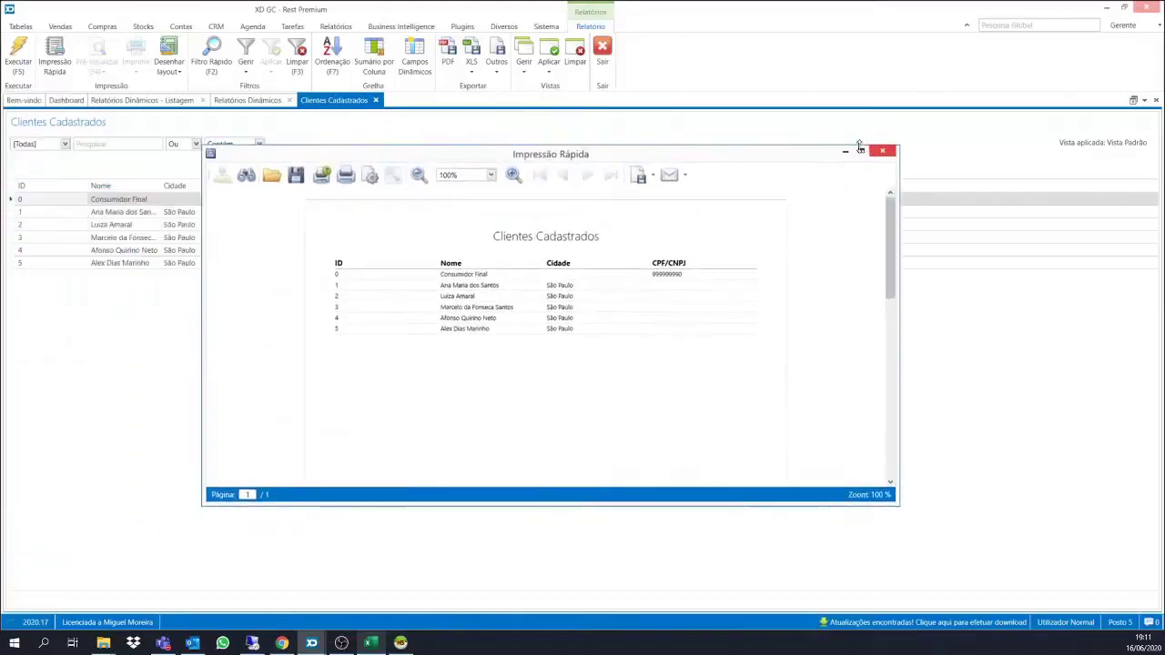
left_click(861, 151)
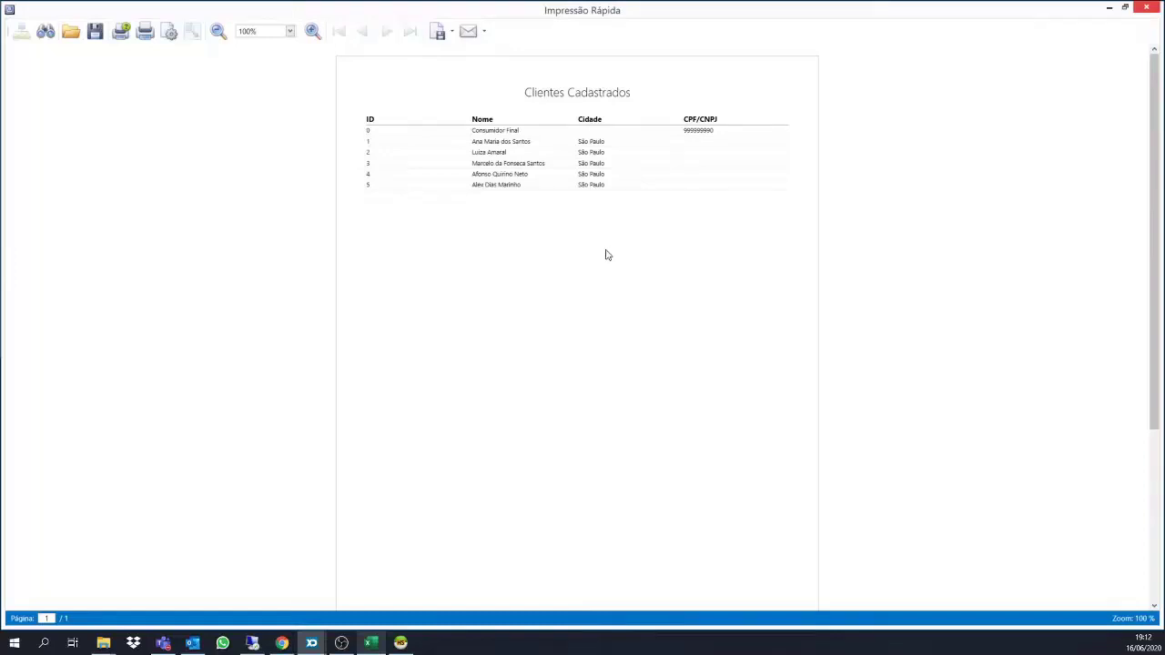
left_click(1145, 7)
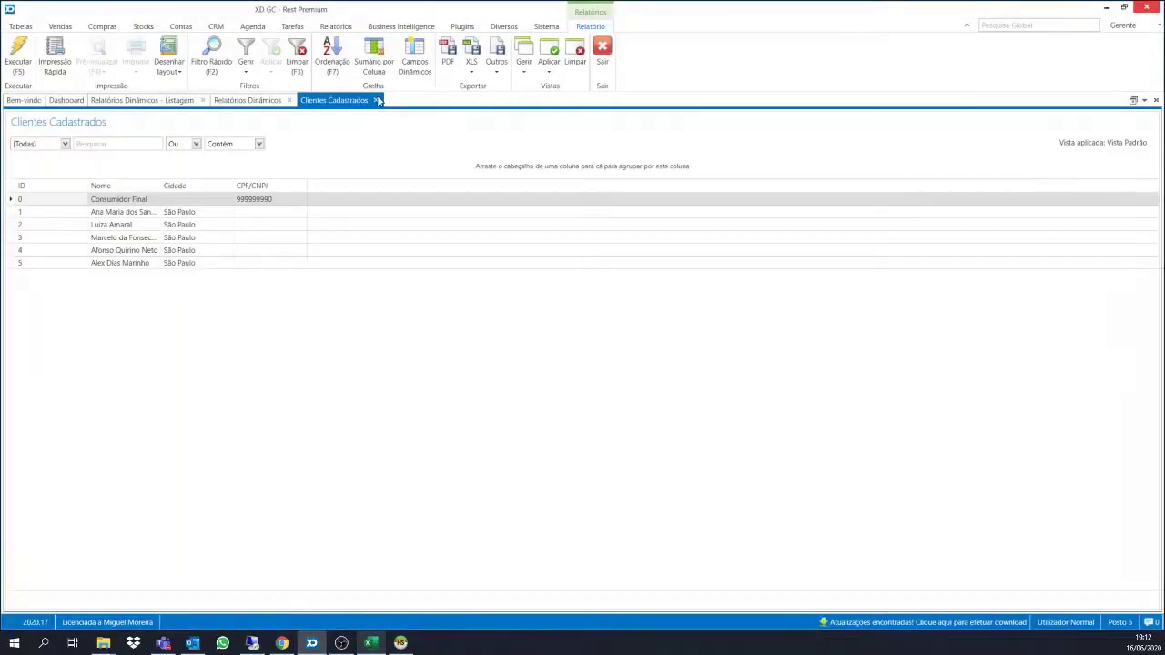
left_click(378, 100)
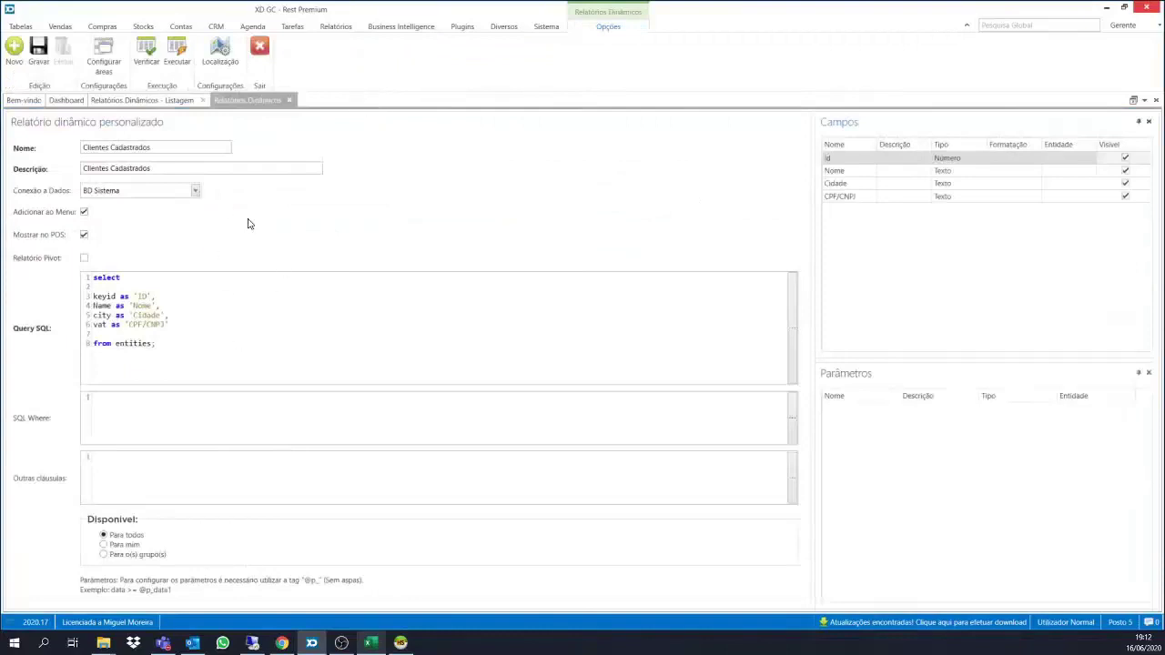
Change the query to select * from items; and verify it to load the product fields.
double_click(139, 343)
type("items")
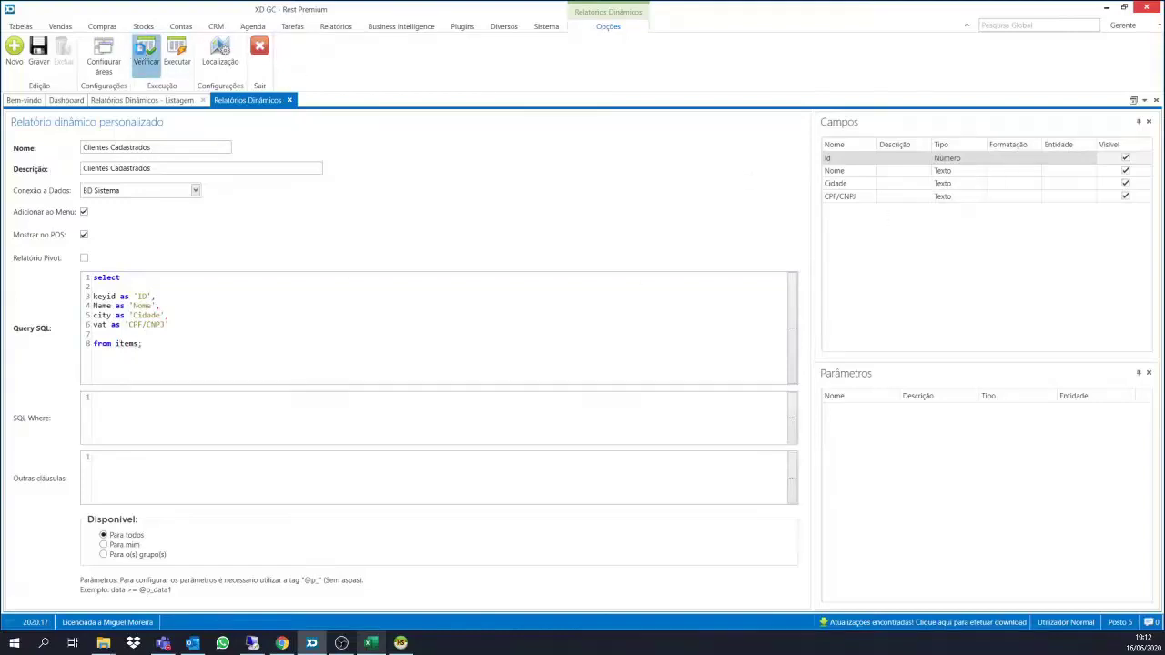
left_click(139, 48)
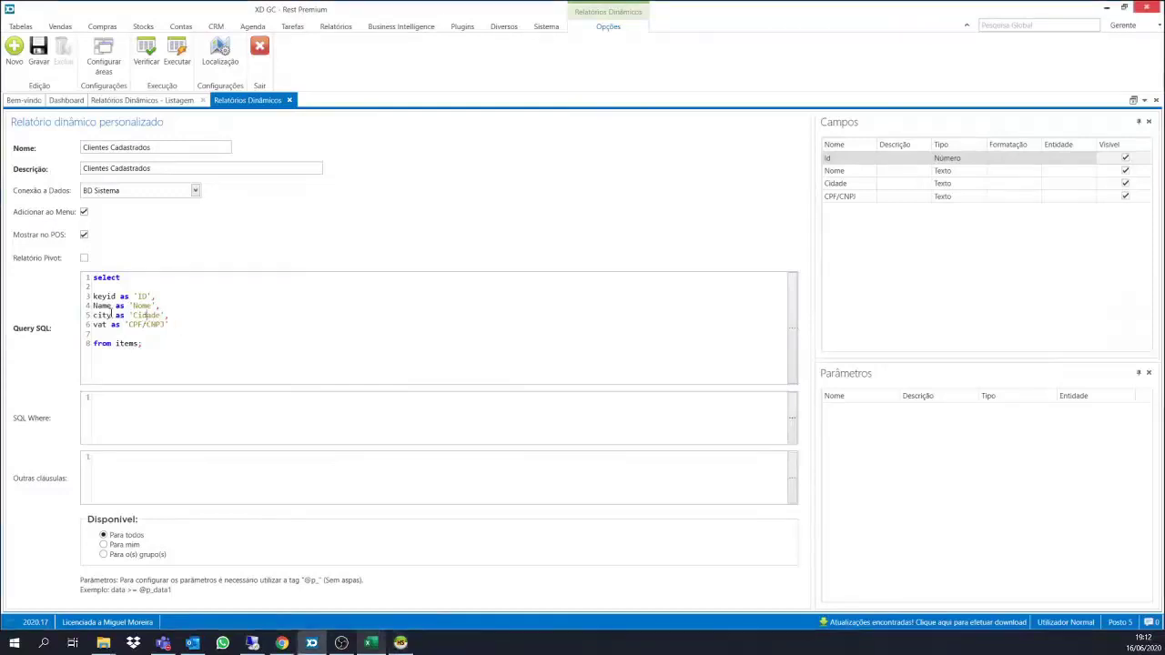
left_click_drag(169, 325, 84, 300)
key("Delete")
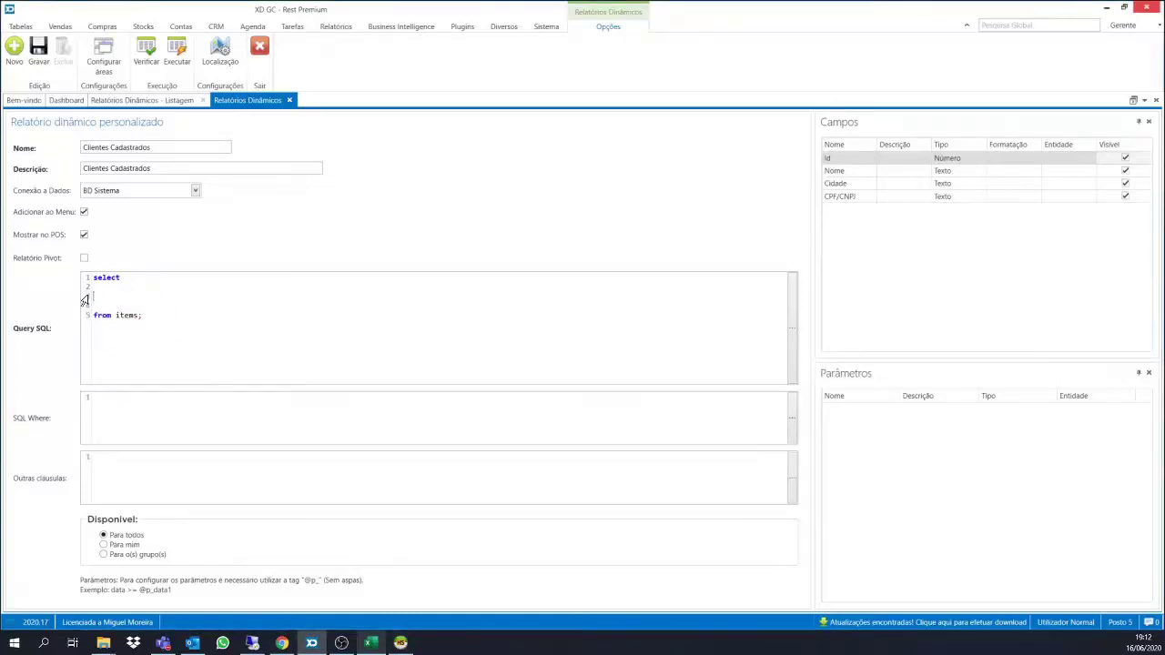
type("*")
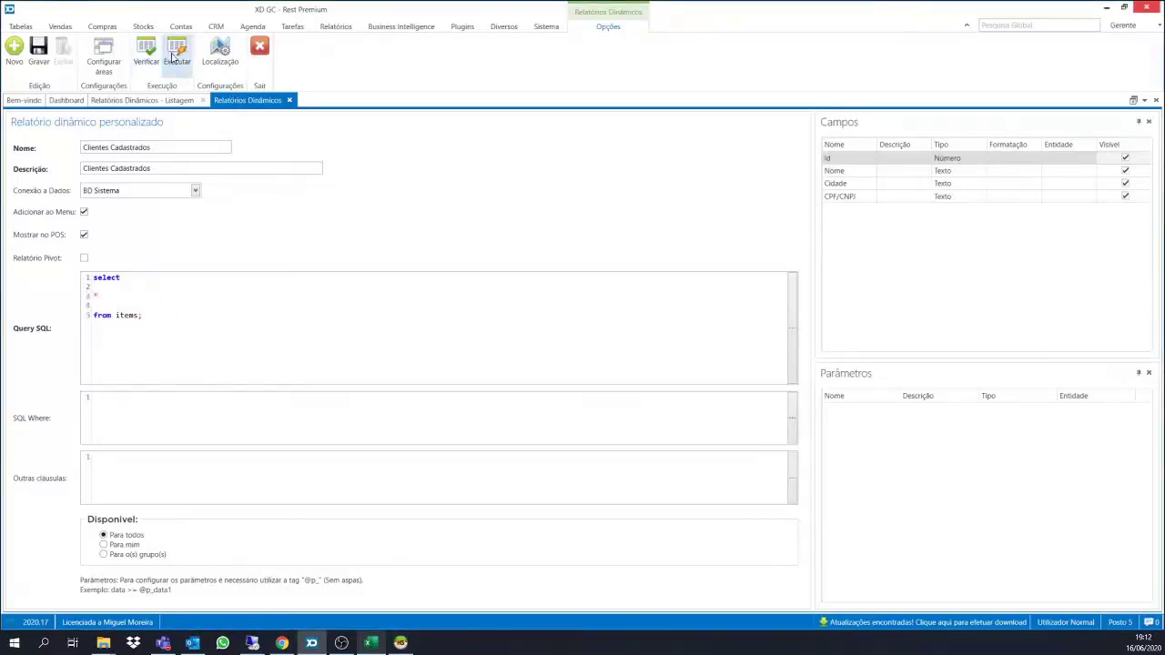
left_click(146, 53)
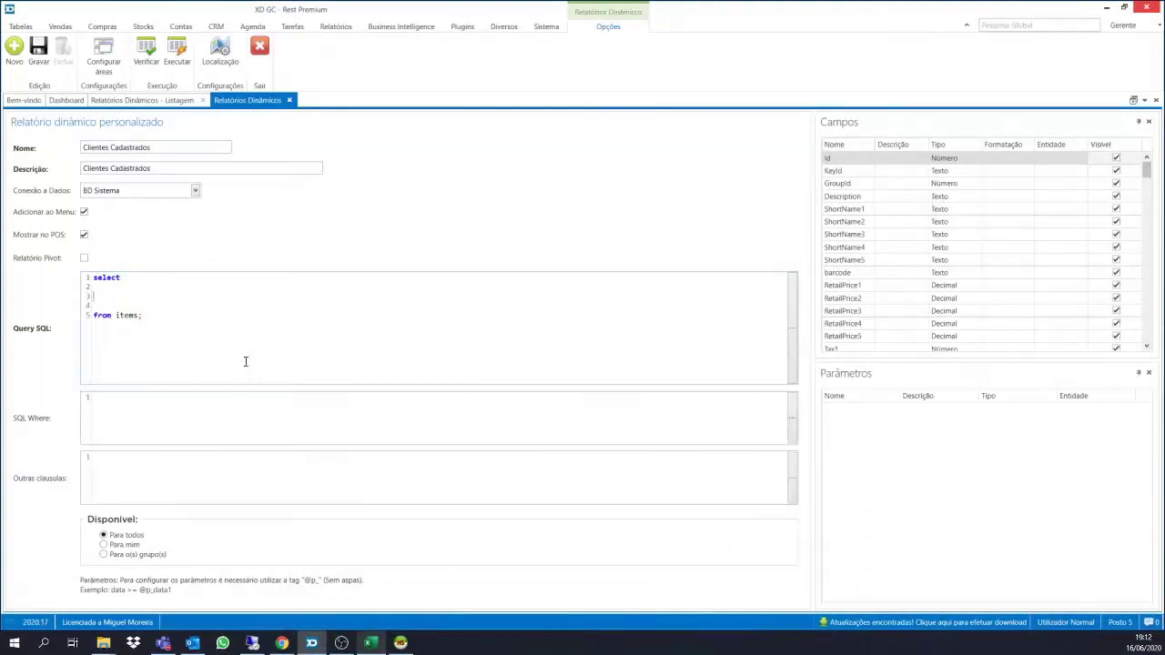
Replace the asterisk with the columns keyid as 'ID' and Description as 'Nome Produto'.
key("BackSpace")
type("id as ")
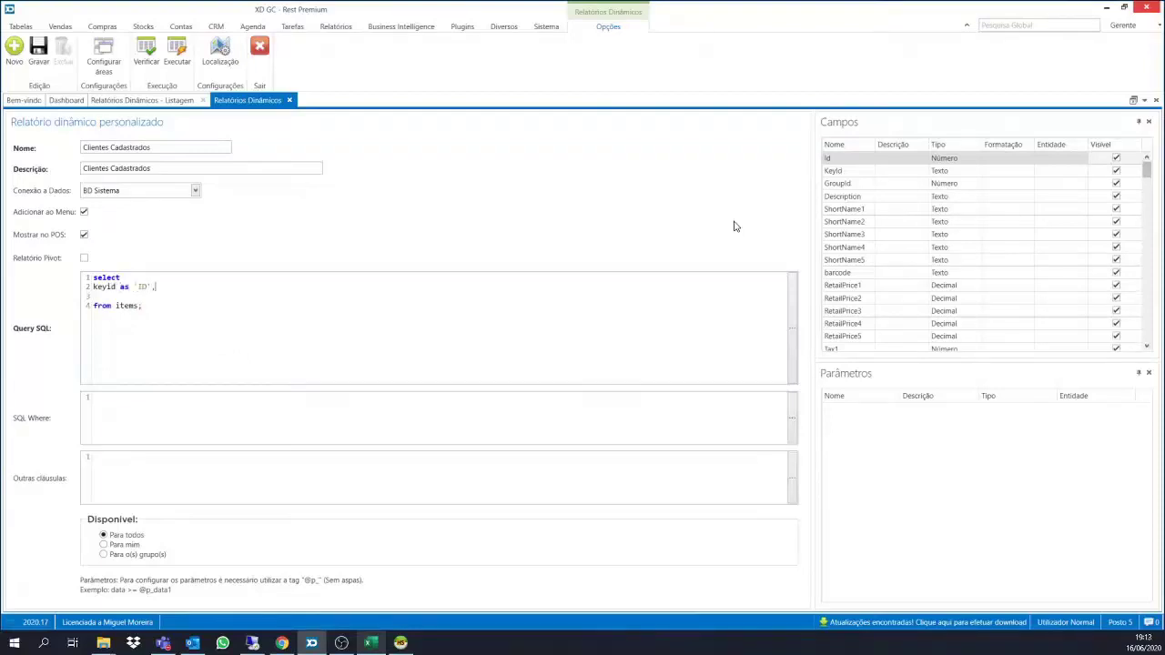
type("'ID',")
key("Return")
type("Description as 'De")
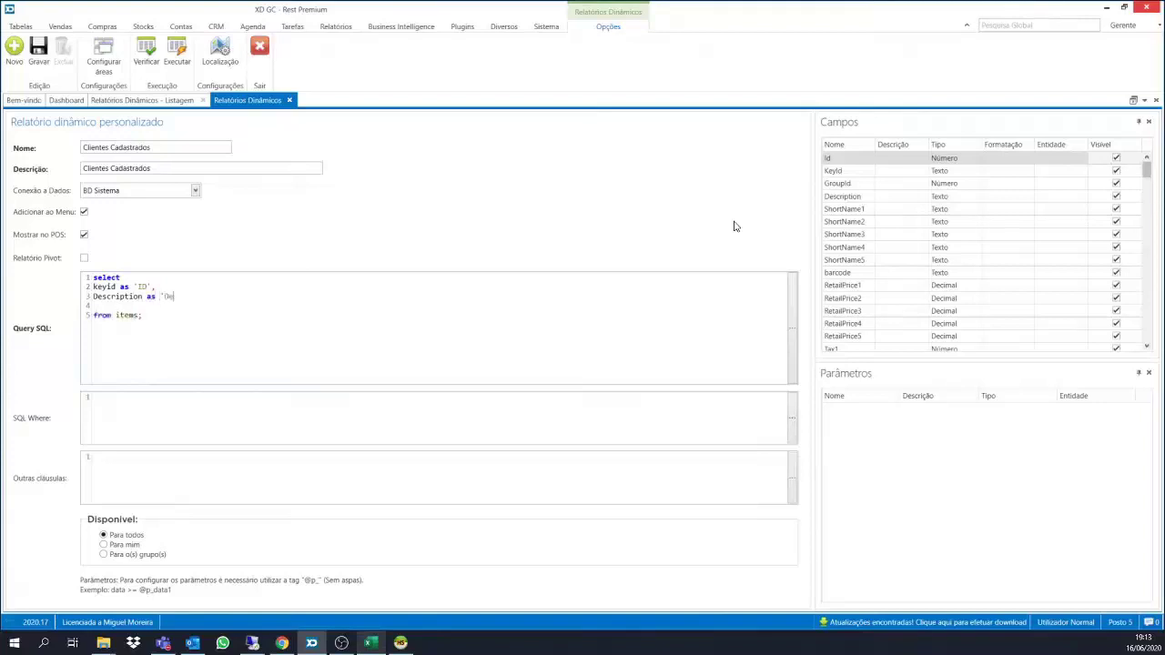
type("scrição'")
key("BackSpace")
key("BackSpace")
key("BackSpace")
key("BackSpace")
key("BackSpace")
key("BackSpace")
key("BackSpace")
key("BackSpace")
type("Nome Produto',")
key("Return")
Add barcode as 'Codigo Barras' as the query's last column and verify the query.
type("ba")
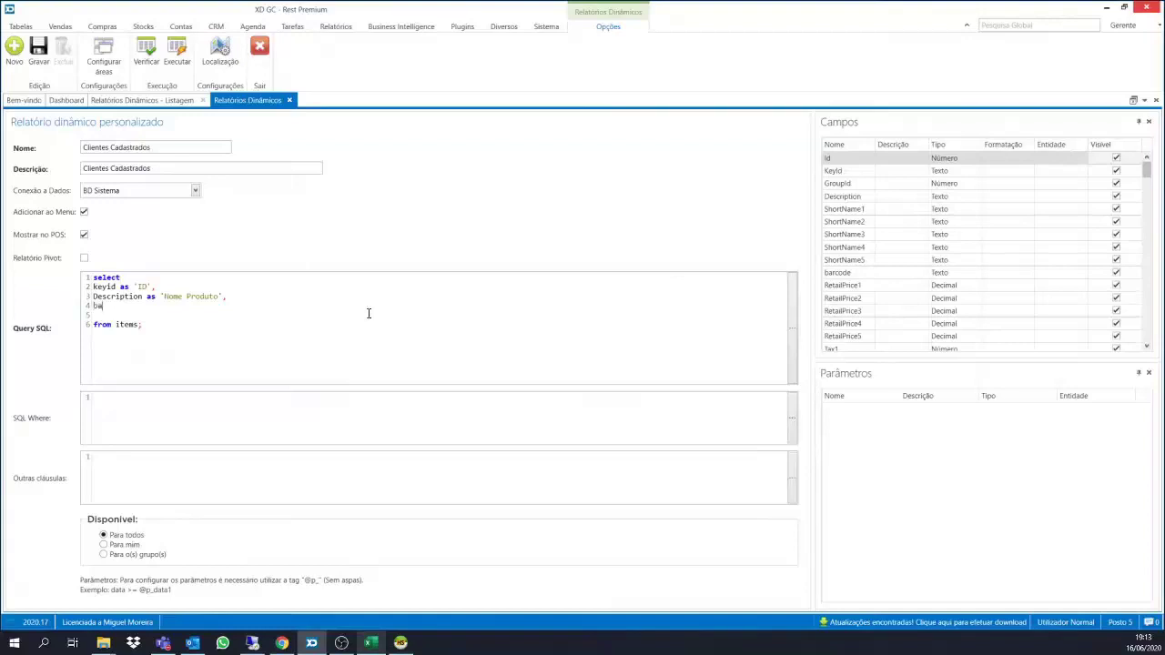
type("rcode as 'Codigo Barras',")
key("Return")
mouse_move(1146, 176)
left_mouse_down()
mouse_move(1143, 348)
mouse_move(1159, 159)
left_mouse_up()
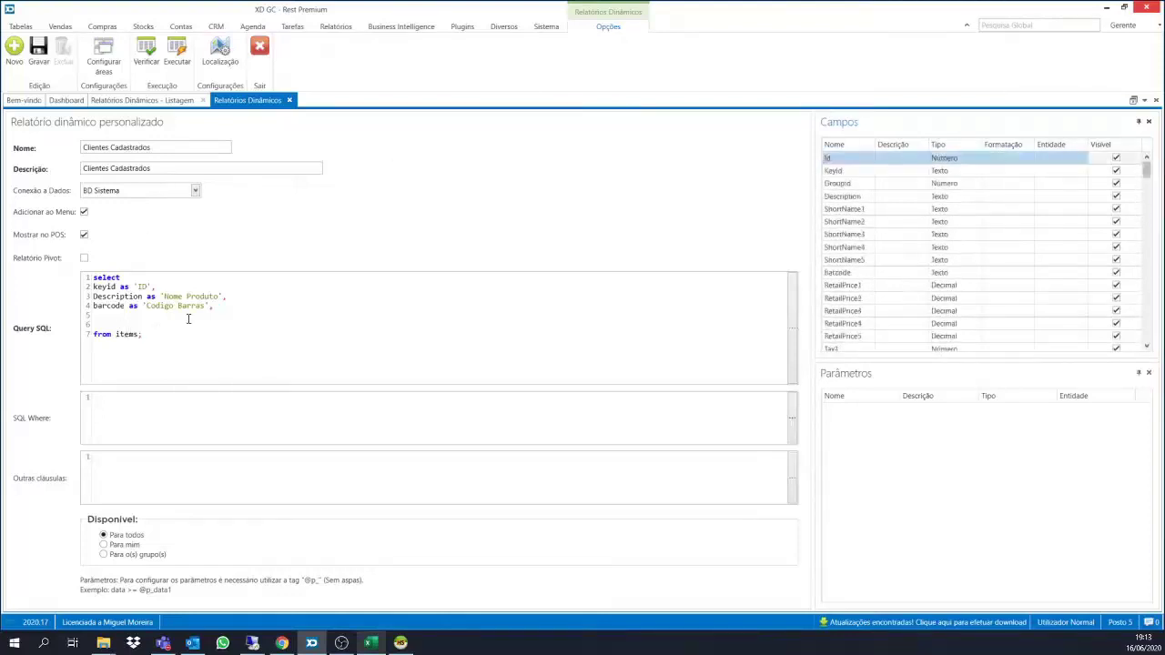
left_click(218, 306)
key("BackSpace")
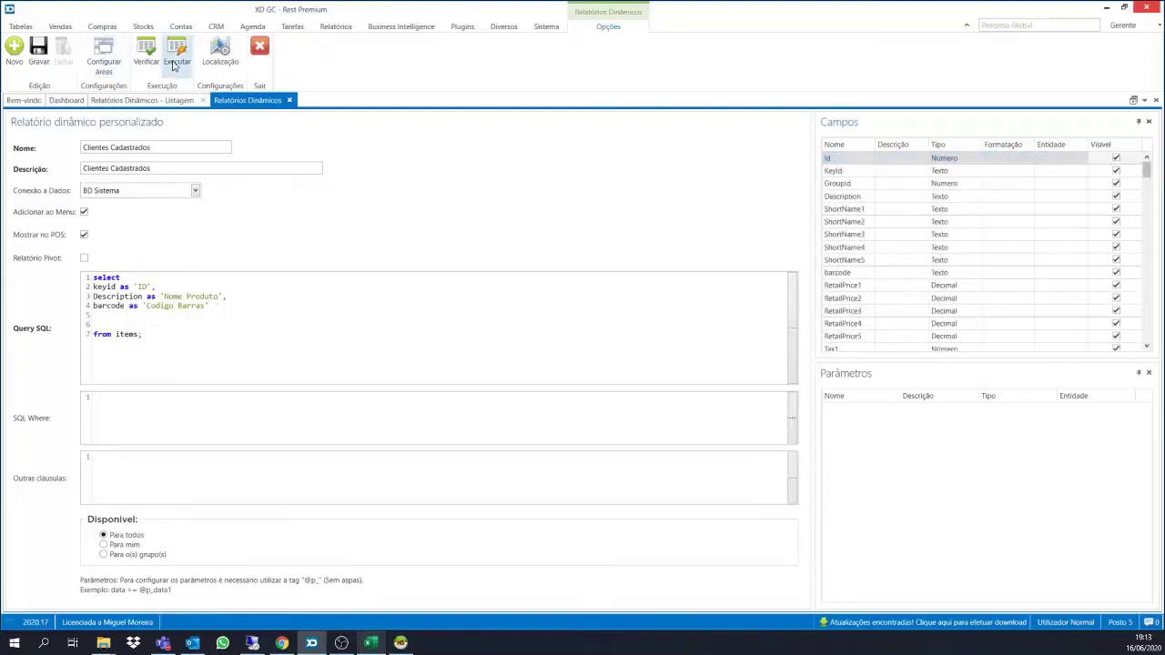
left_click(150, 61)
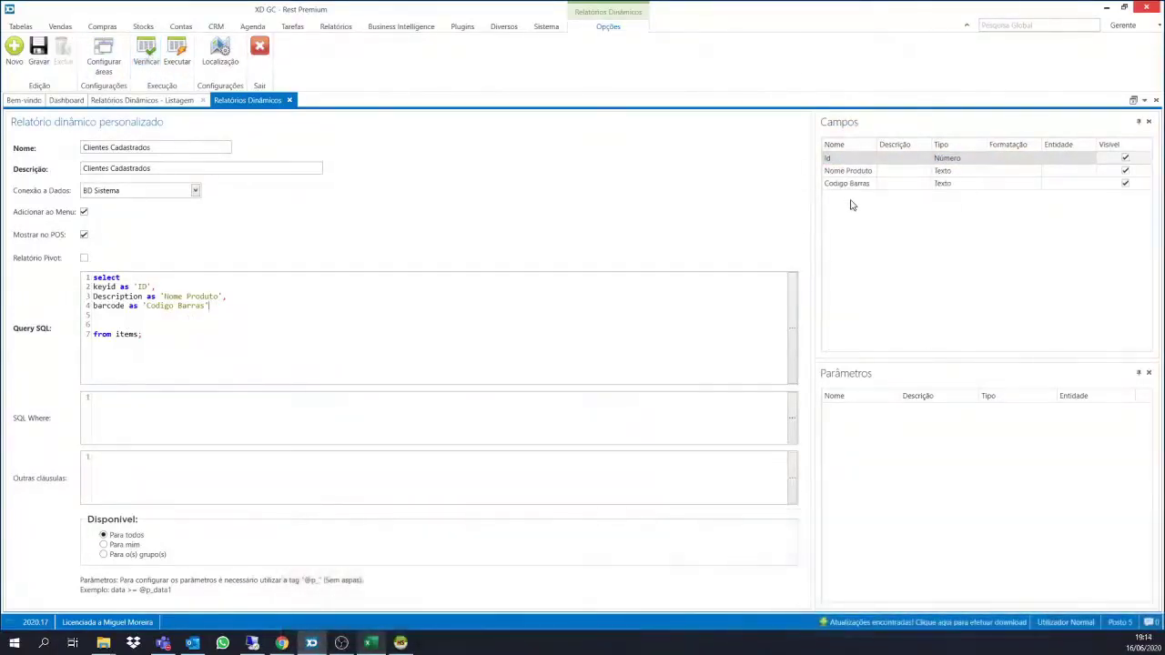
Run the report on the items table, look through the listed products and close the result.
left_click(176, 53)
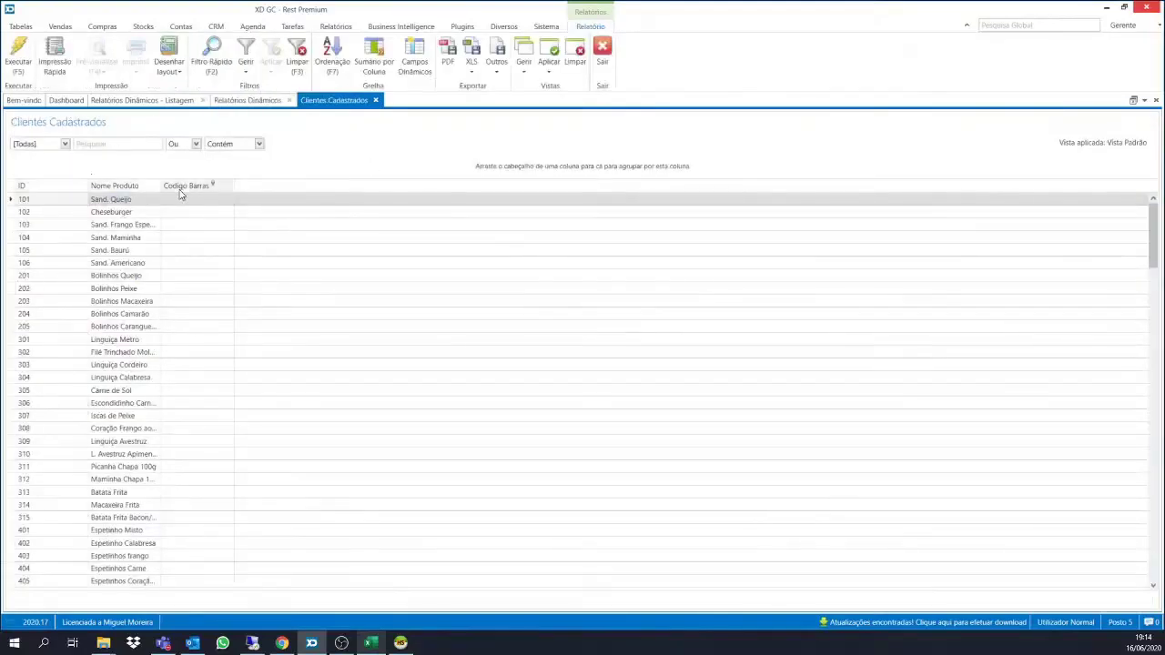
left_click(1153, 252)
left_click_drag(1153, 252, 515, 143)
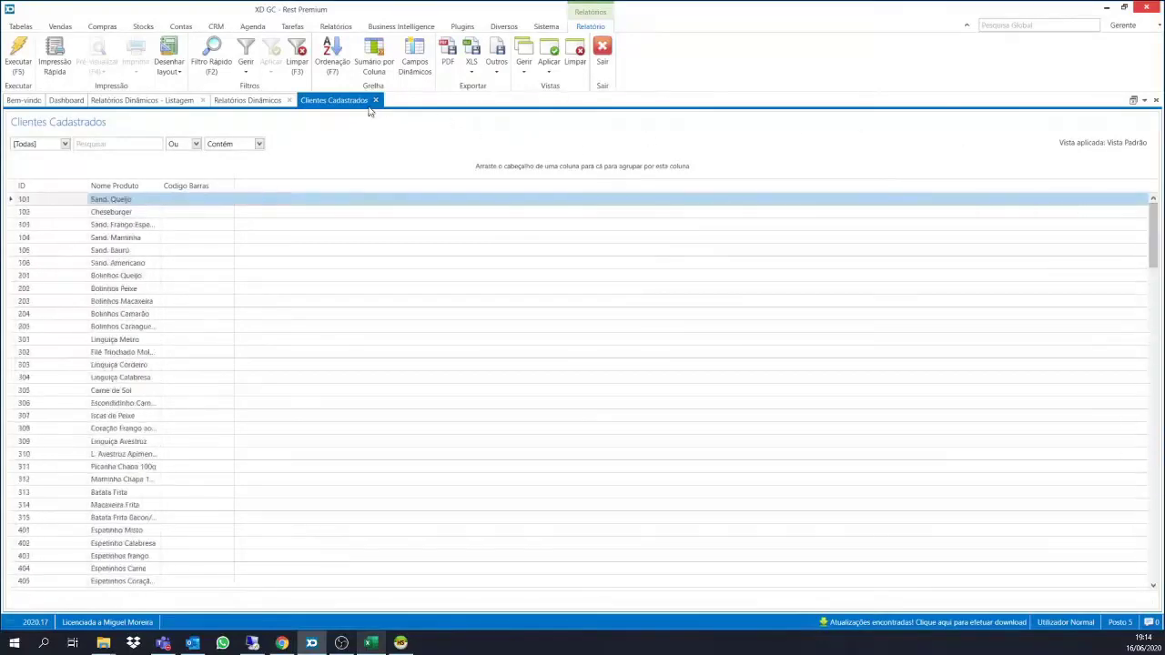
left_click(374, 101)
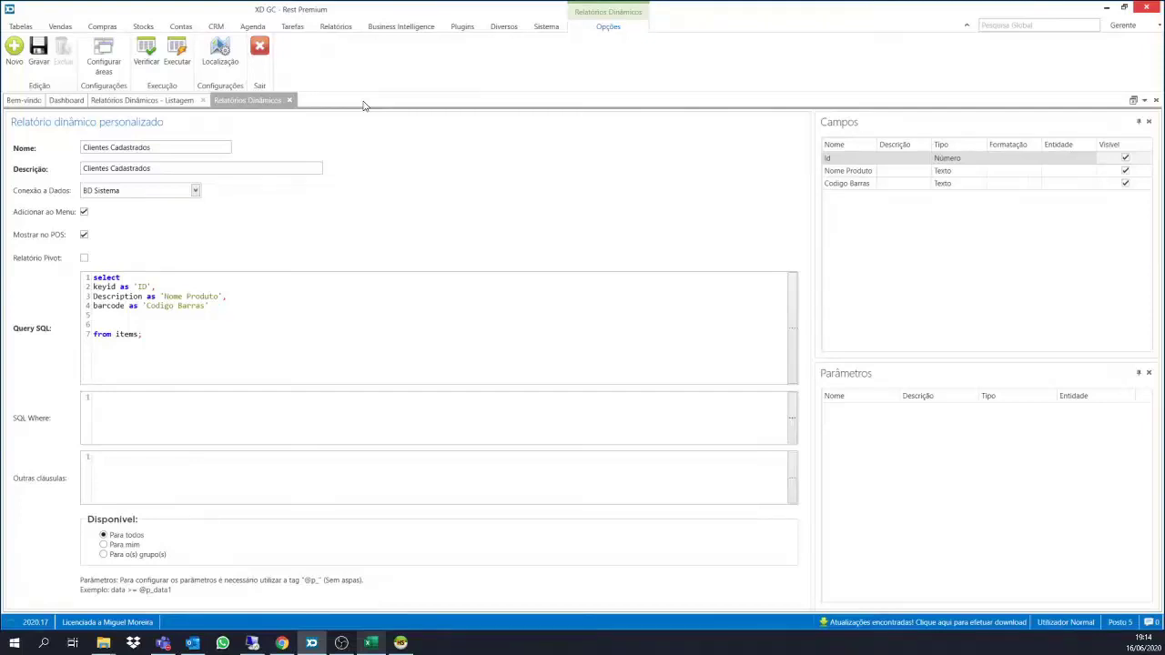
key("alt+Tab")
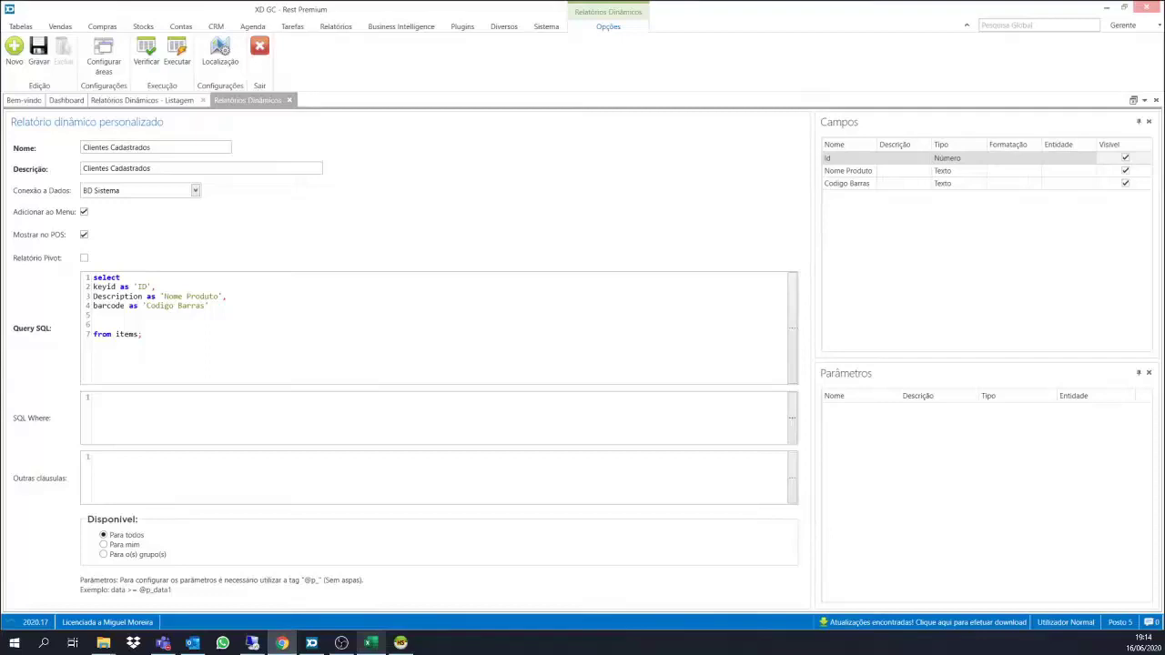
Replace the whole SQL query with the template SELECT column_name(s) FROM table1 INNER JOIN table2 ON table1.column_name = table2.column_name;.
left_click(146, 325)
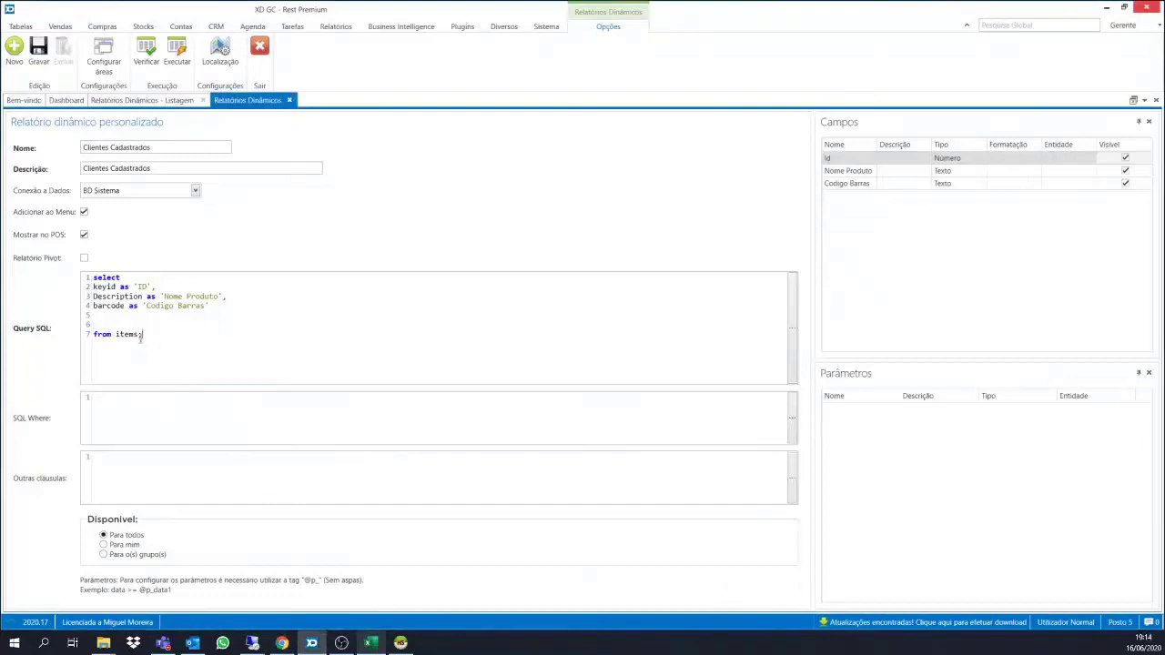
key("ctrl+a")
key("Delete")
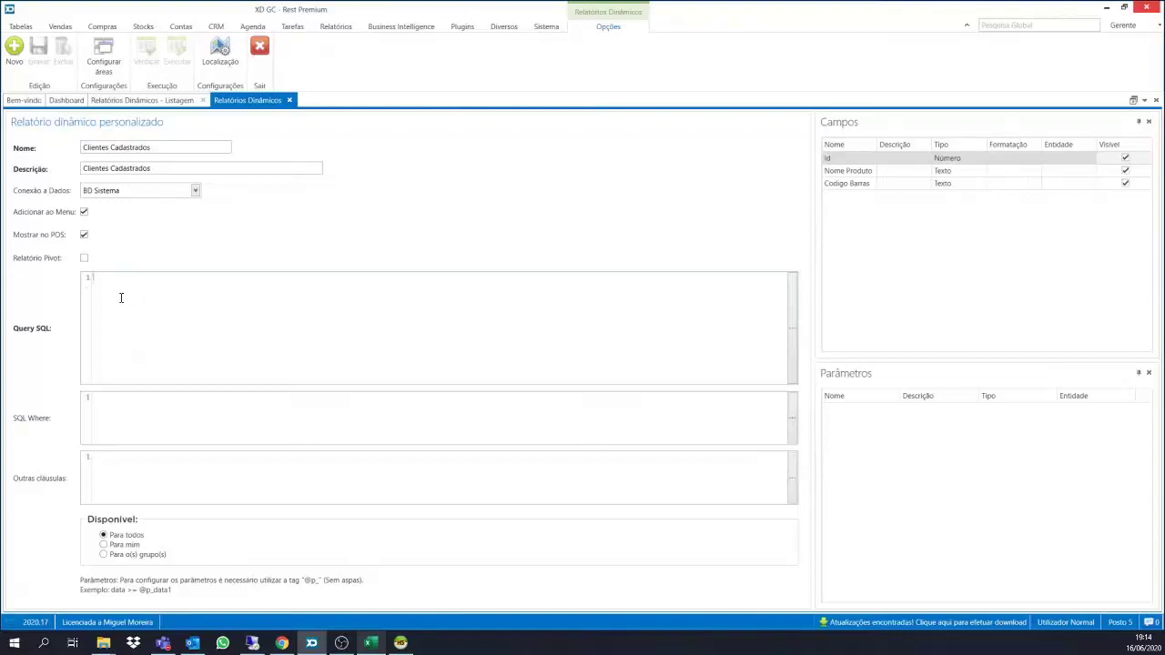
type("SELECT column_name(s) FROM table1 INNER JOIN table2 ON table1.column_name = table2.column_name;")
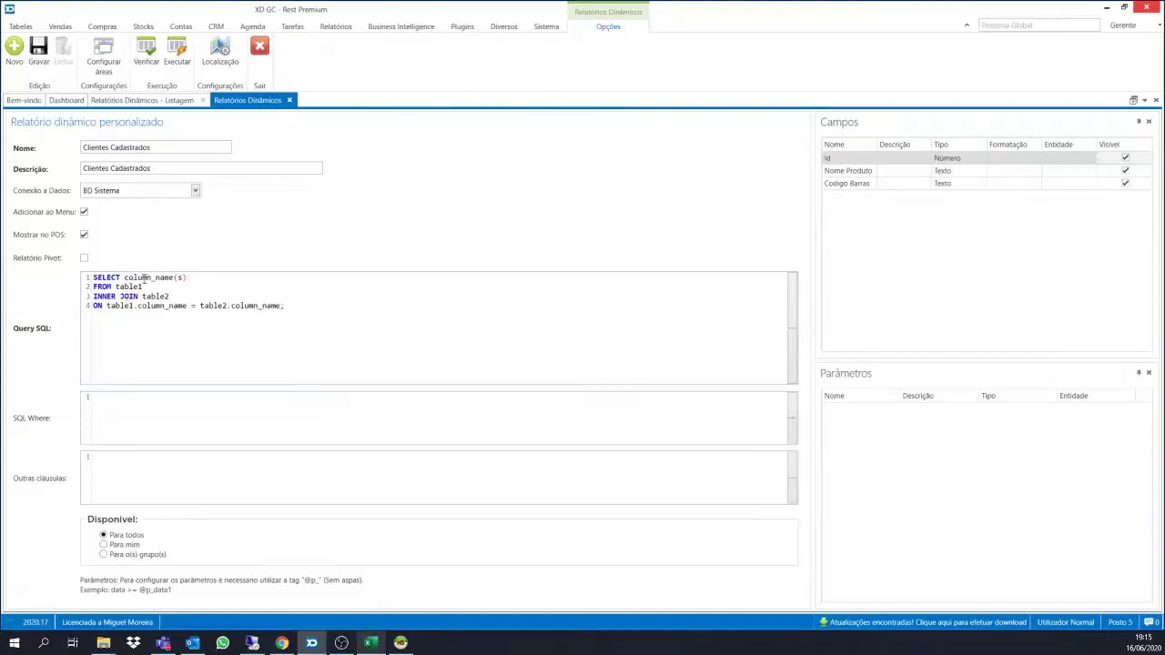
Replace the column_name(s) placeholder after SELECT with an asterisk.
left_click_drag(125, 277, 190, 278)
type("cocumentsbodys")
double_click(130, 286)
left_click(157, 278)
double_click(157, 279)
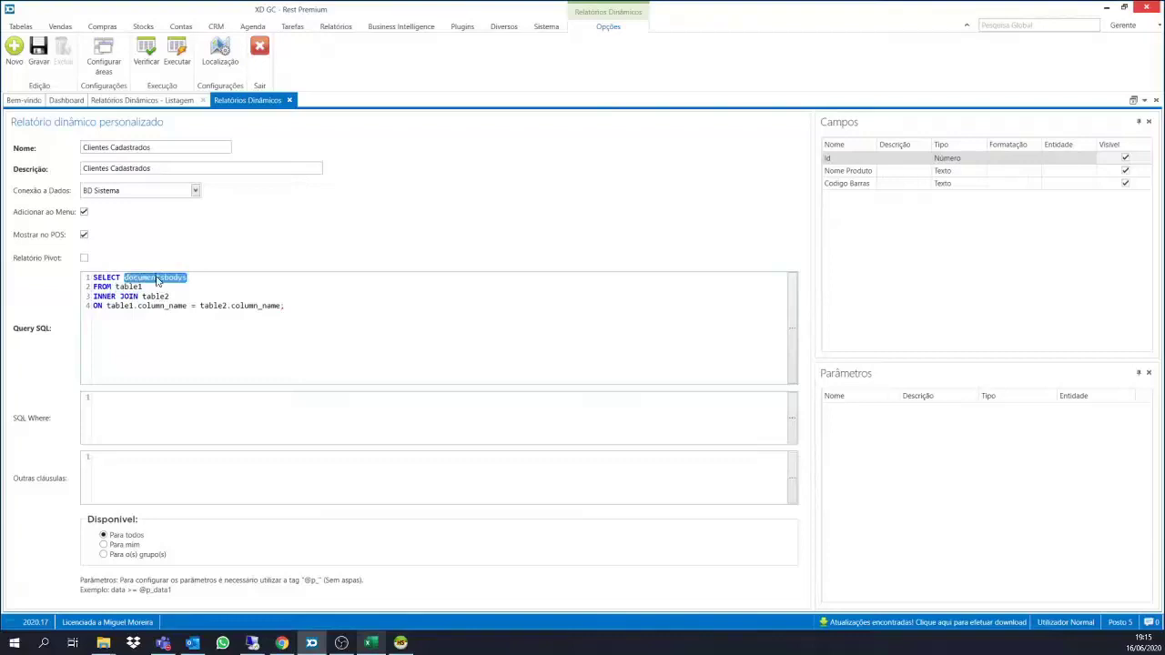
key("Delete")
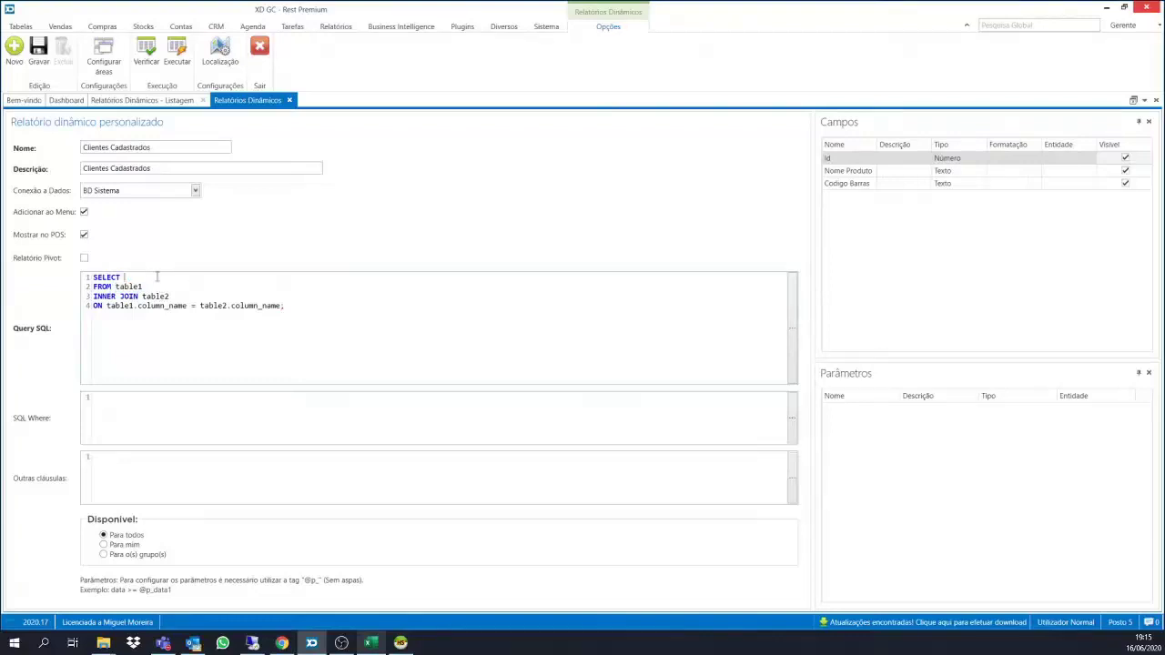
type("*")
Replace table1 in the FROM clause with documentsbodys and table2 in the INNER JOIN clause with items.
double_click(135, 286)
type("documetsbodys")
double_click(160, 298)
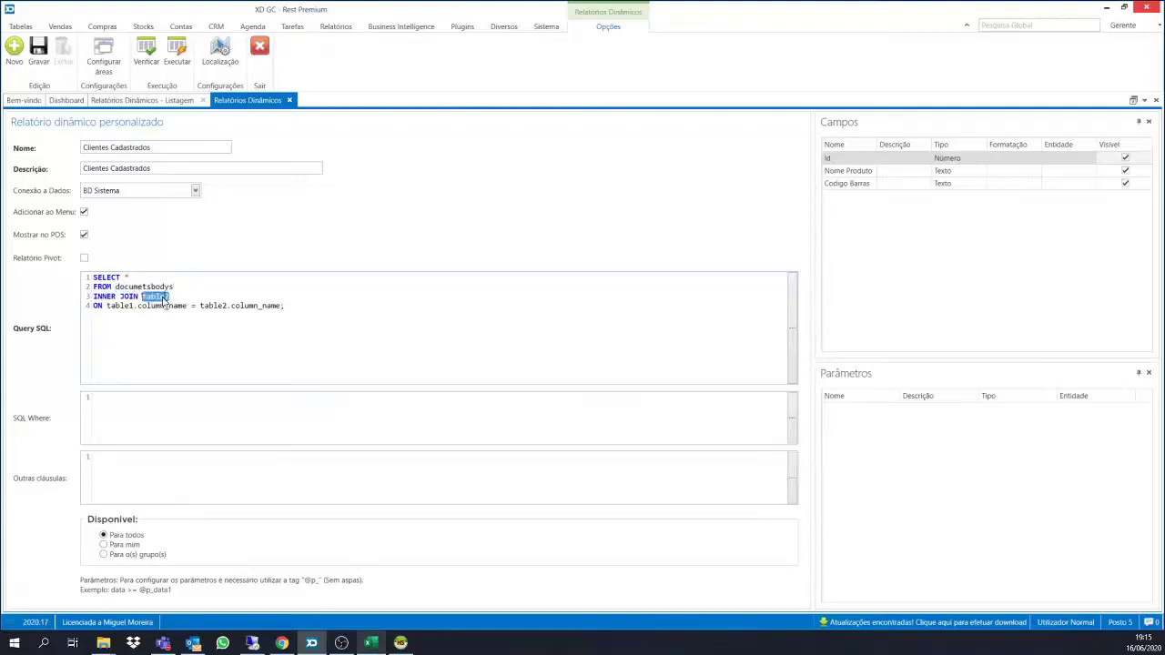
type("items")
left_click(143, 286)
type("n")
Set the join condition in the ON clause to documentsbodys.itemkeyid = items.keyid.
double_click(164, 287)
key("ctrl+c")
double_click(116, 307)
key("ctrl+v")
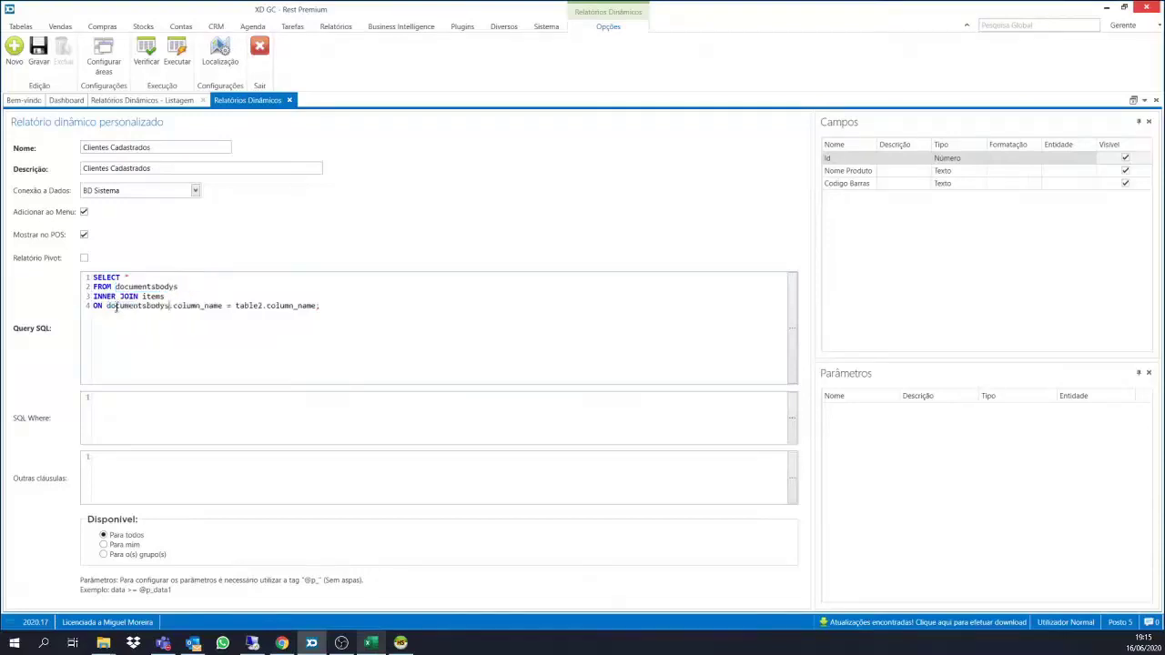
double_click(179, 306)
type("itemkeyid")
double_click(157, 294)
key("ctrl+c")
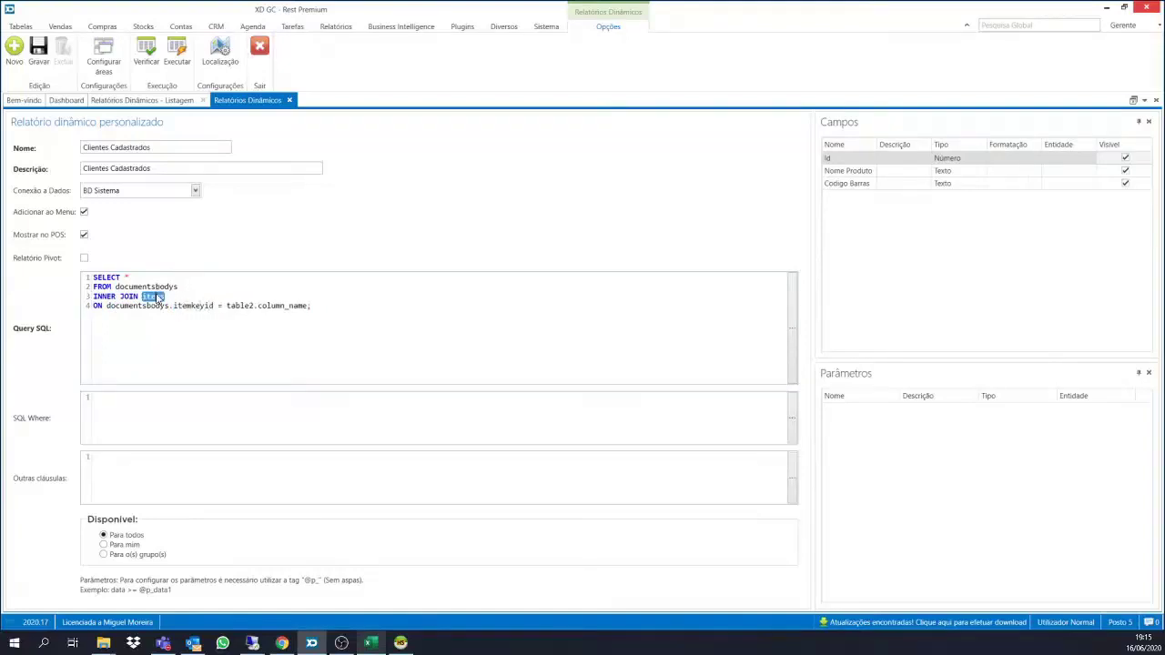
double_click(239, 306)
key("ctrl+v")
double_click(278, 307)
type("keyid")
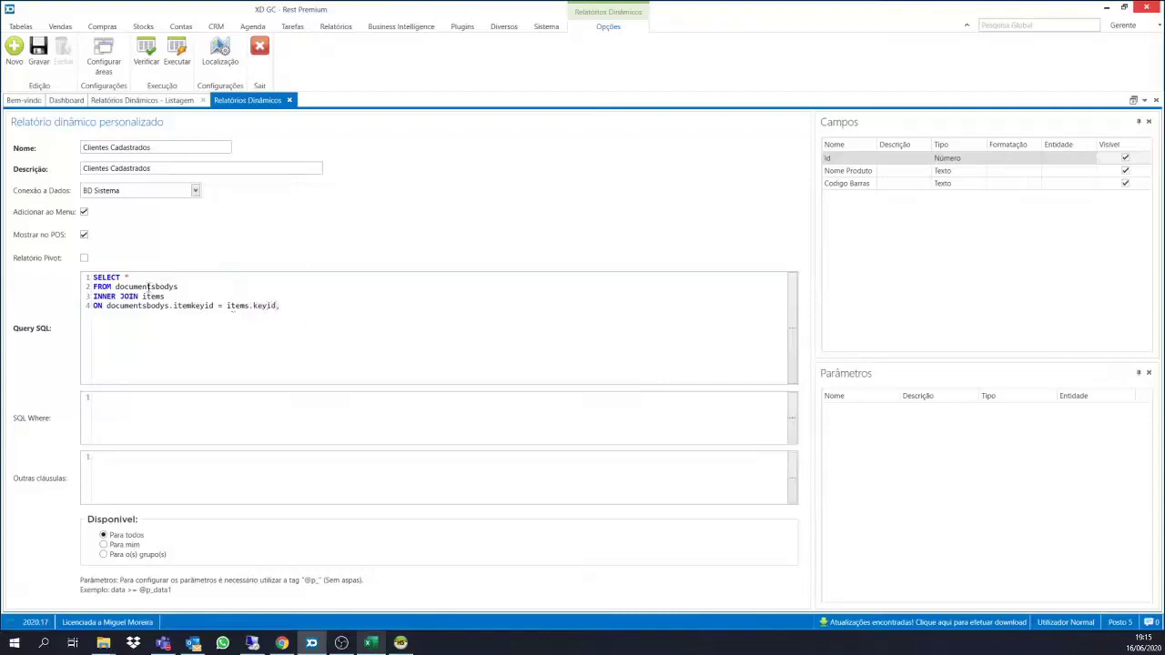
Separate the SELECT, FROM, INNER JOIN and ON clauses with blank lines and verify the query.
left_click(139, 276)
key("Return")
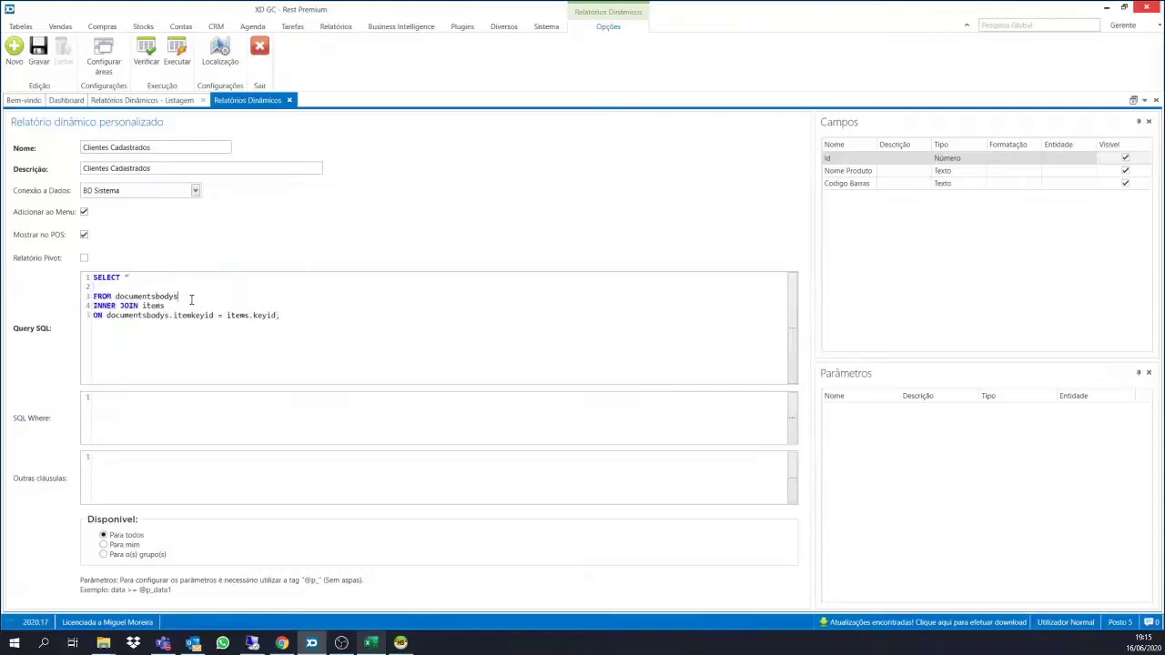
key("Return")
left_click(189, 315)
key("Return")
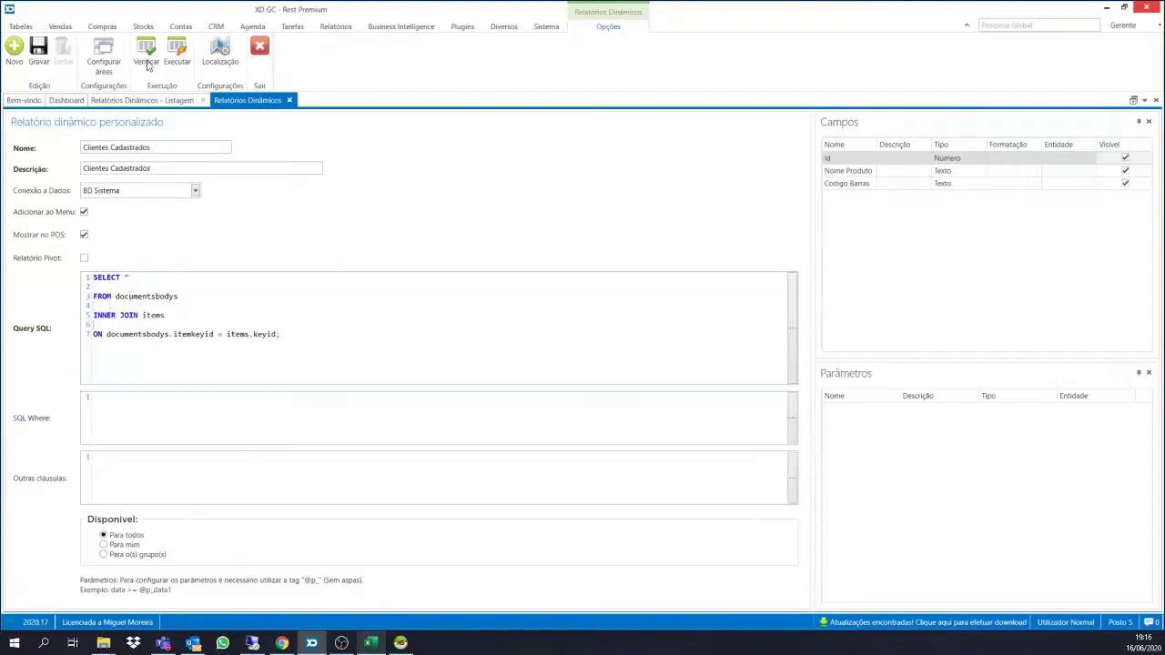
left_click(147, 62)
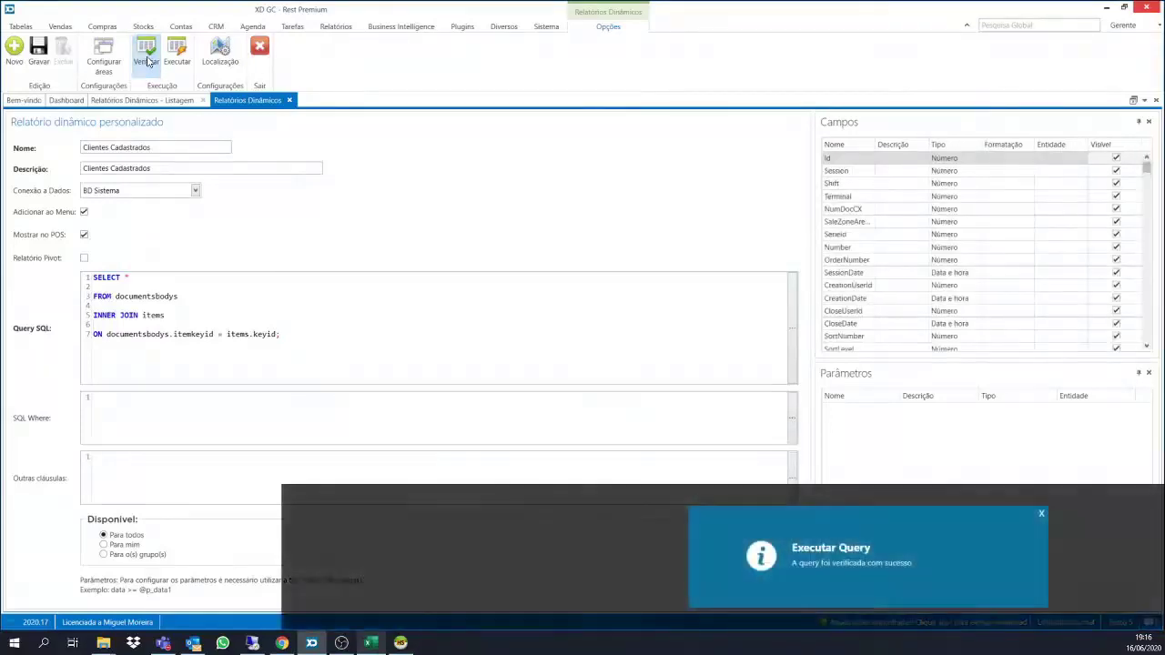
Review the FROM table, the INNER JOIN clause and the ON condition in the query.
left_click_drag(116, 297, 181, 303)
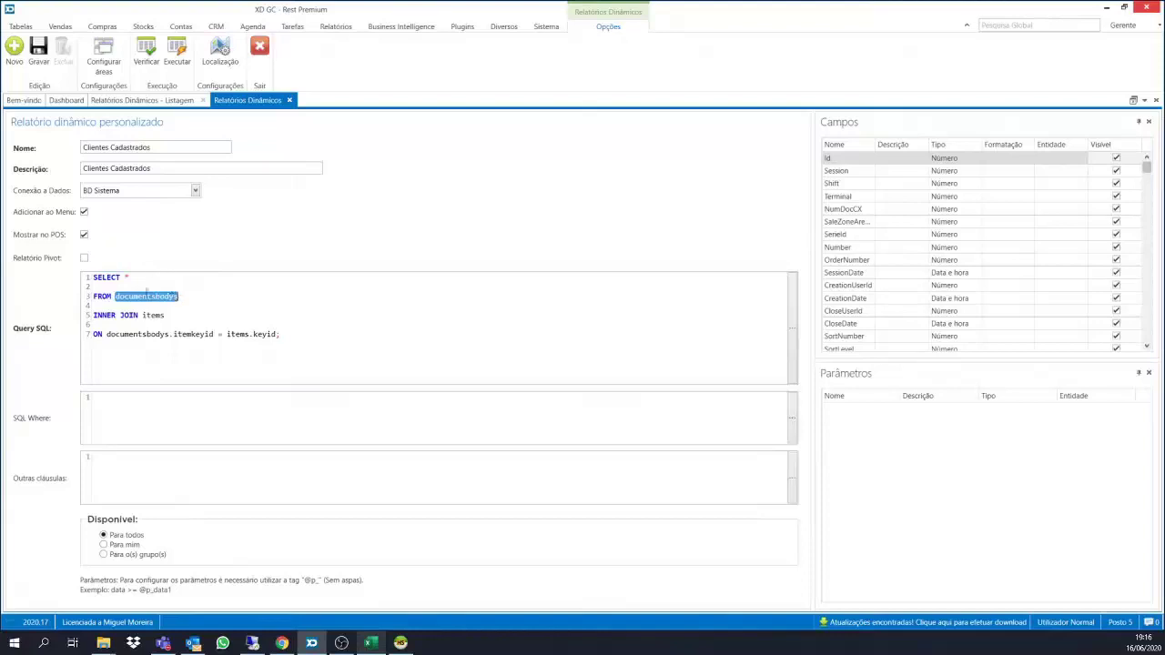
left_click(128, 297)
left_click_drag(96, 317, 176, 318)
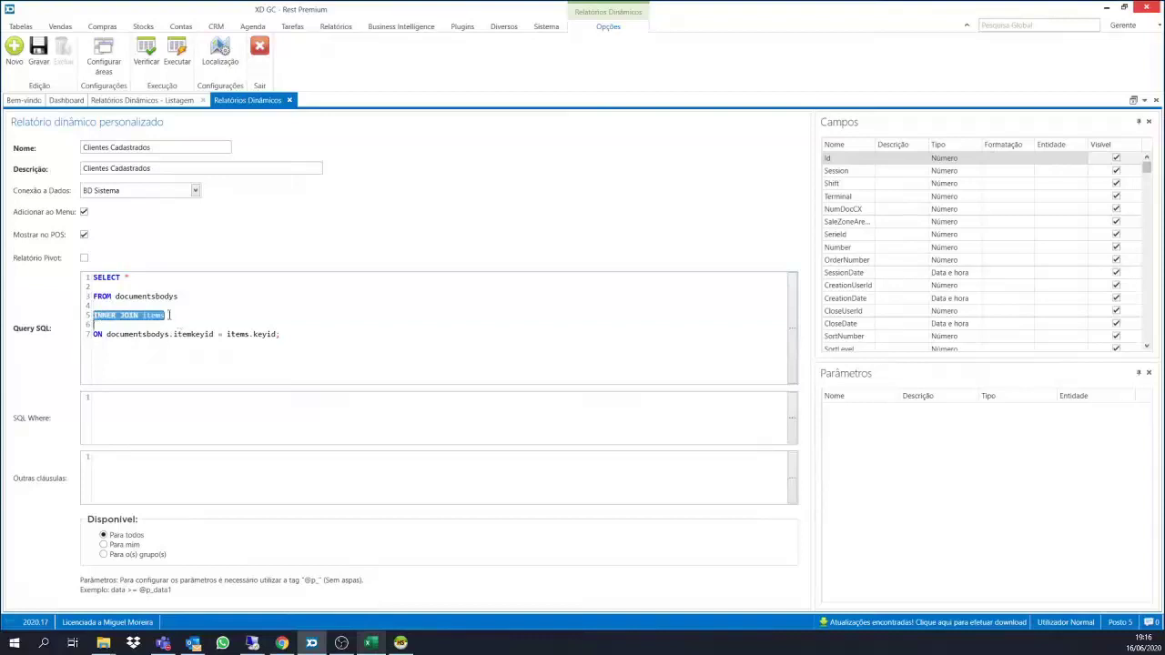
left_click(176, 318)
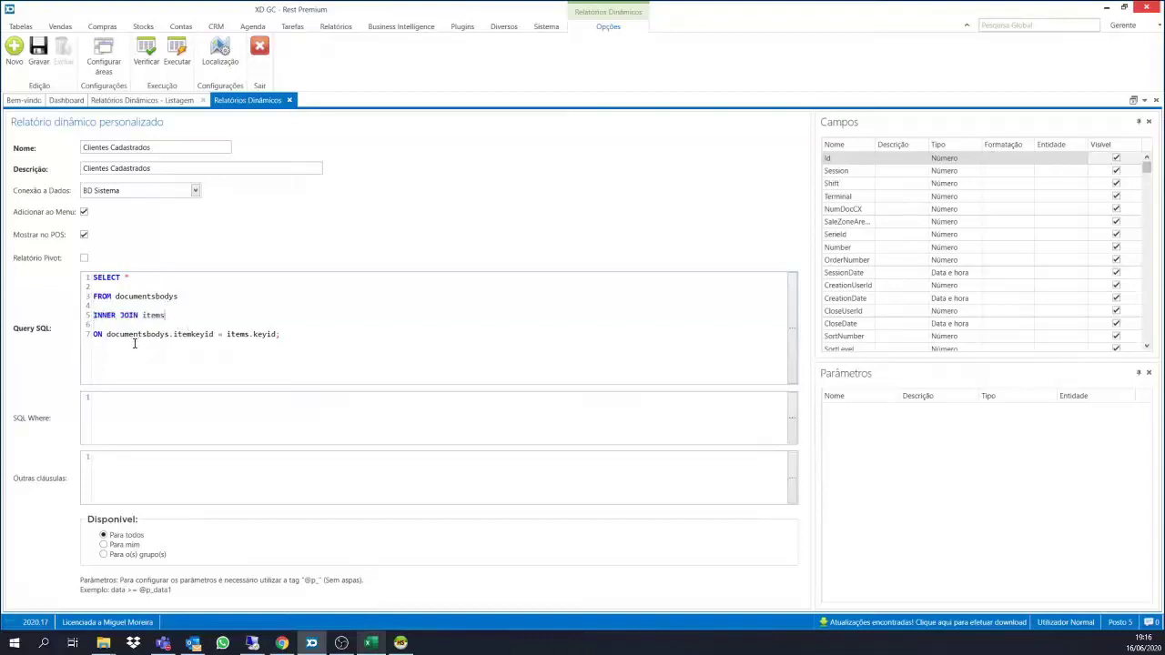
left_click_drag(125, 335, 230, 336)
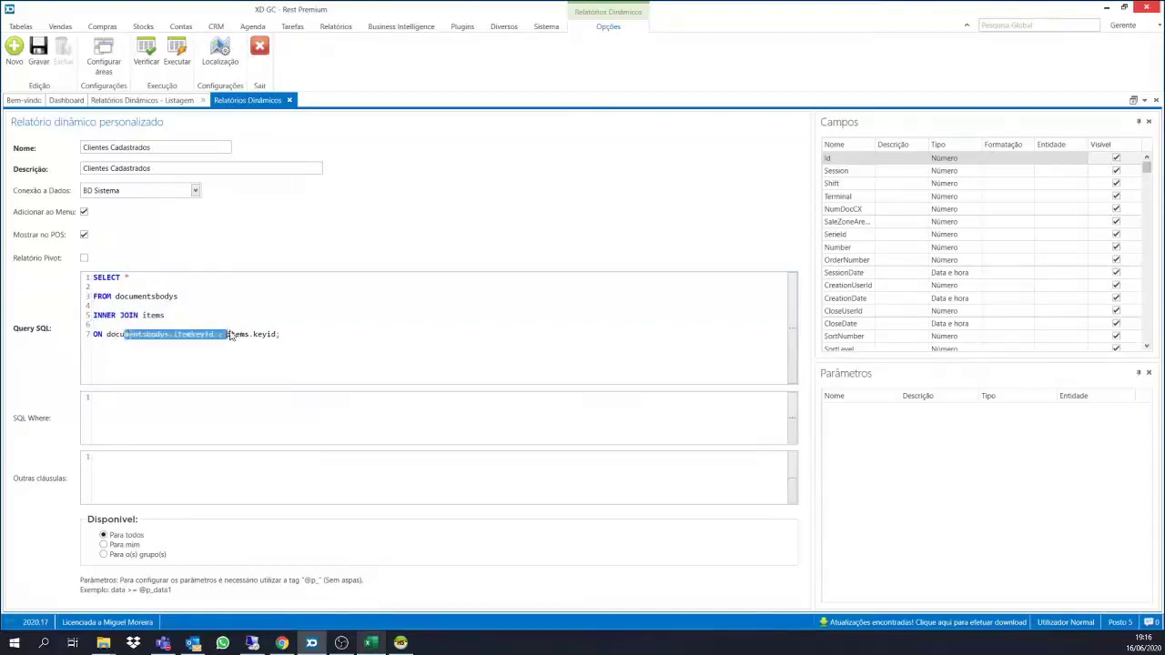
left_click(187, 334)
Run the joined report, look through its columns and close the result.
left_click(177, 55)
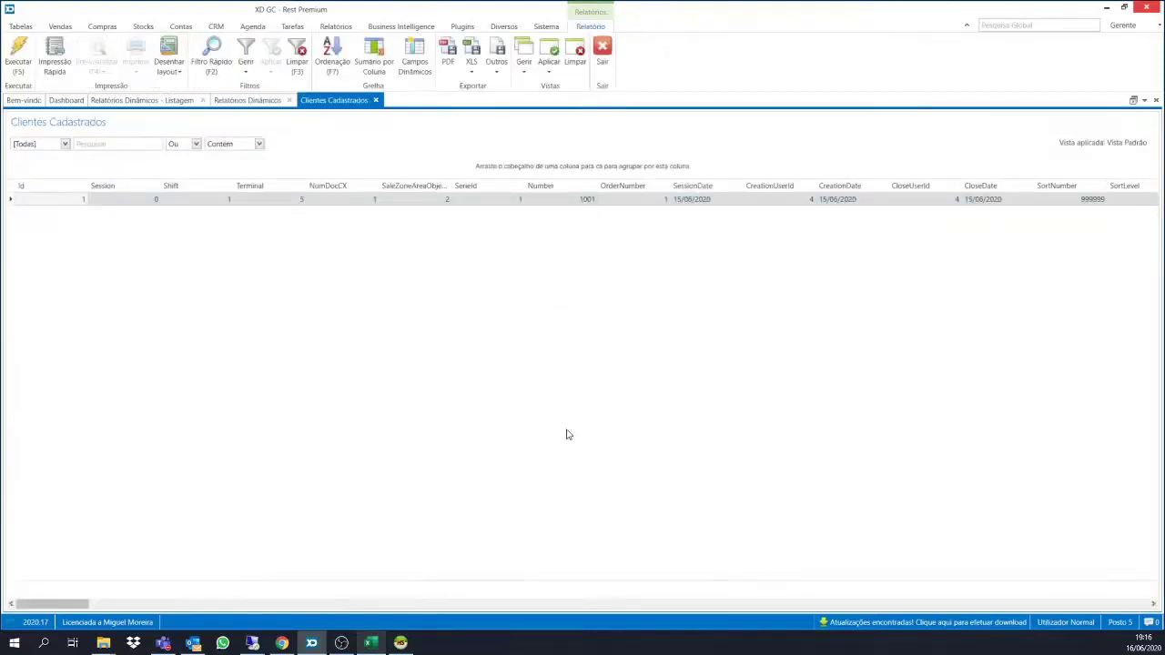
left_click(80, 606)
left_click_drag(79, 613, 30, 580)
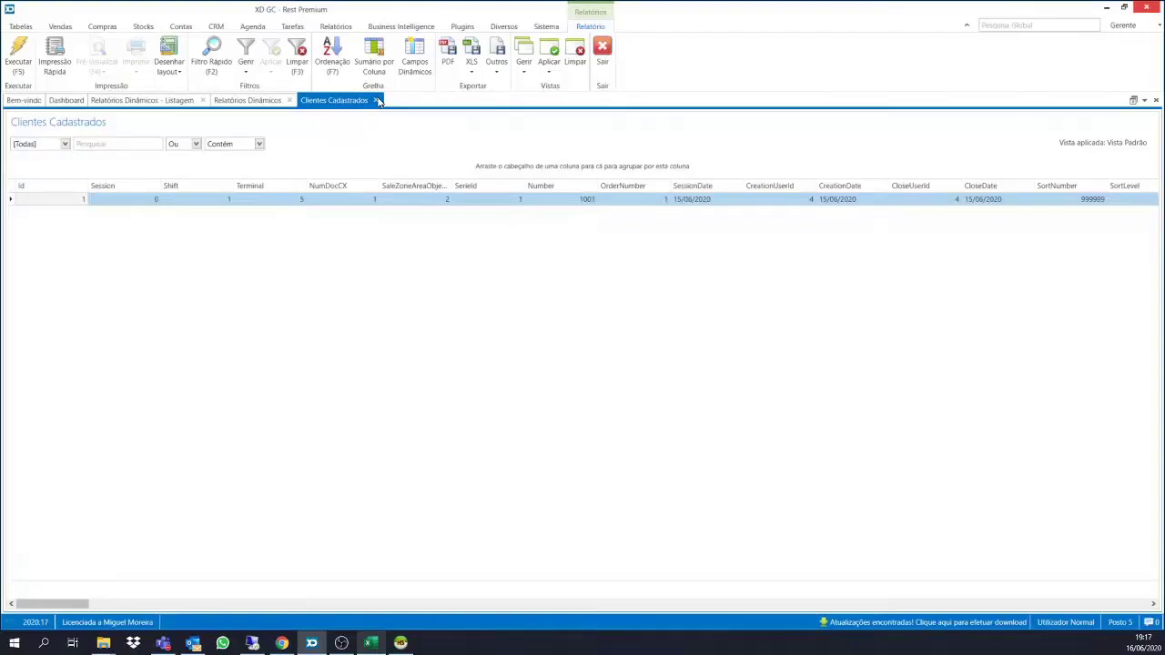
key("ctrl+F4")
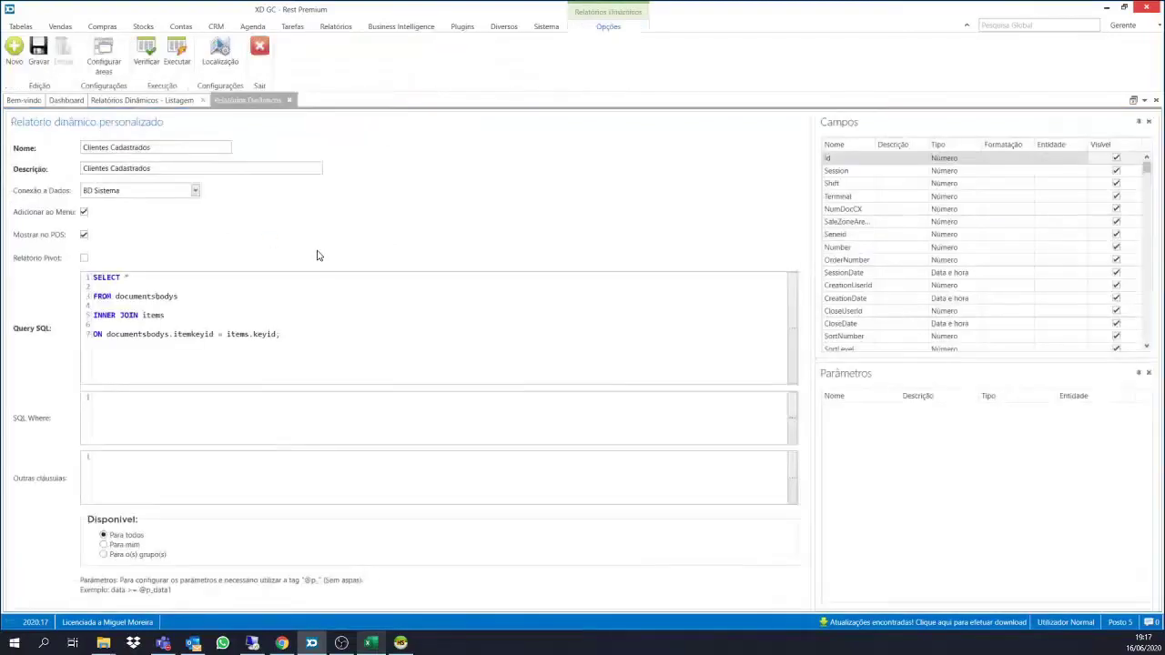
Replace the asterisk with the column documentsbodys.salezoneareaobjectid as 'Mesa', checking the full field name in the field list.
left_click(131, 275)
key("Return")
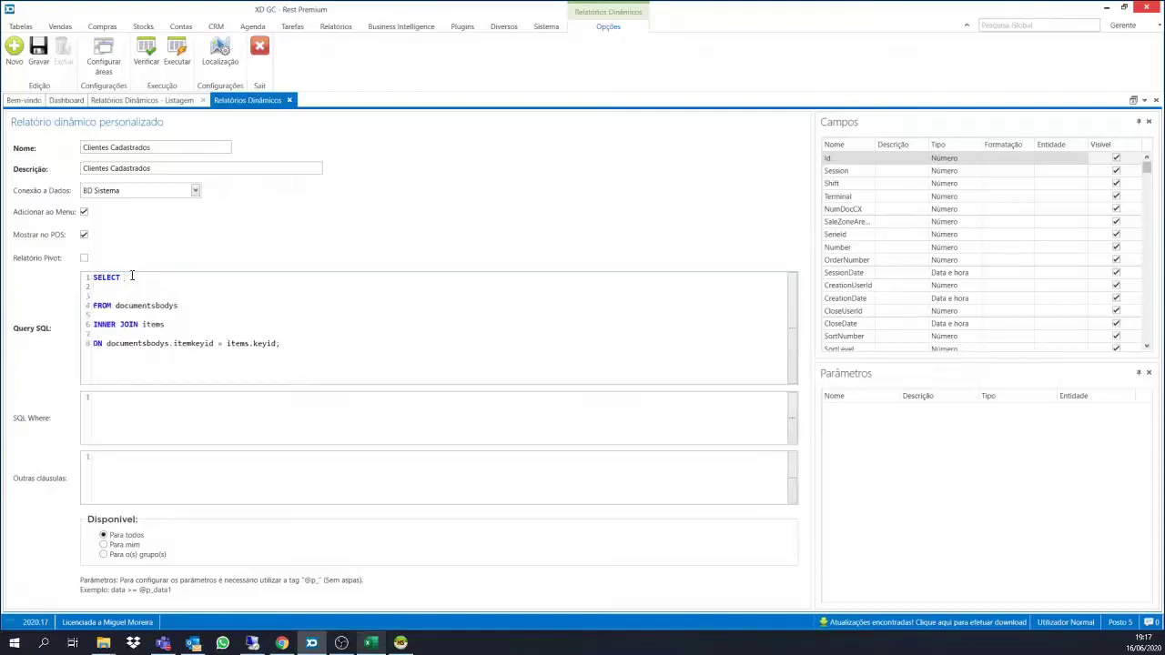
key("Return")
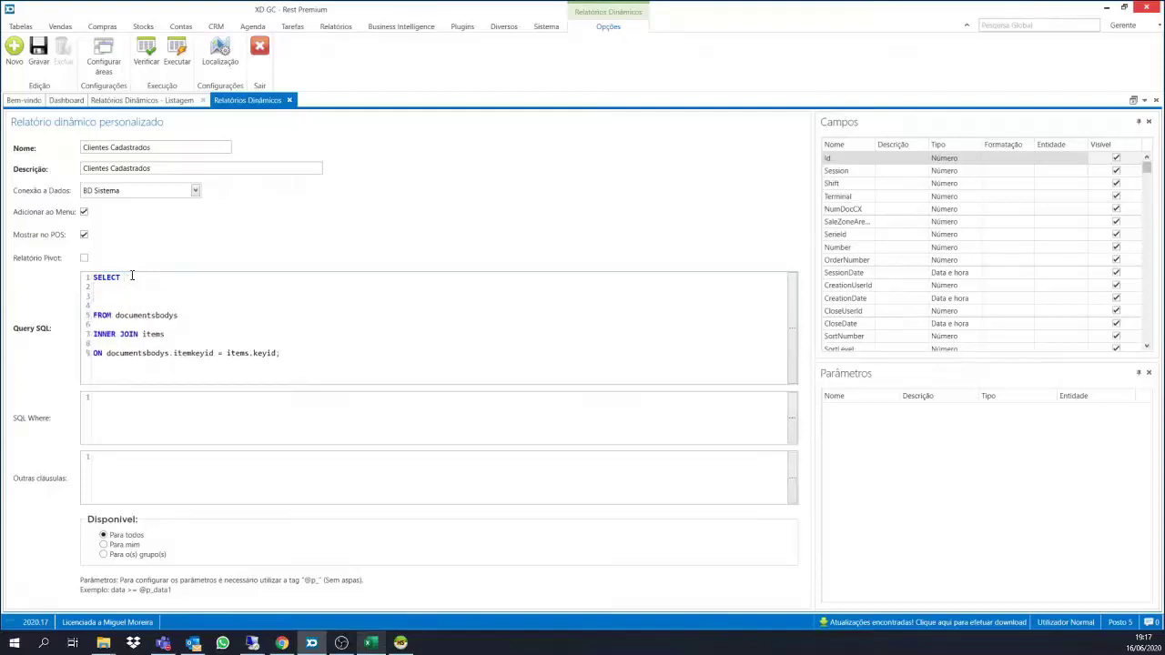
key("BackSpace")
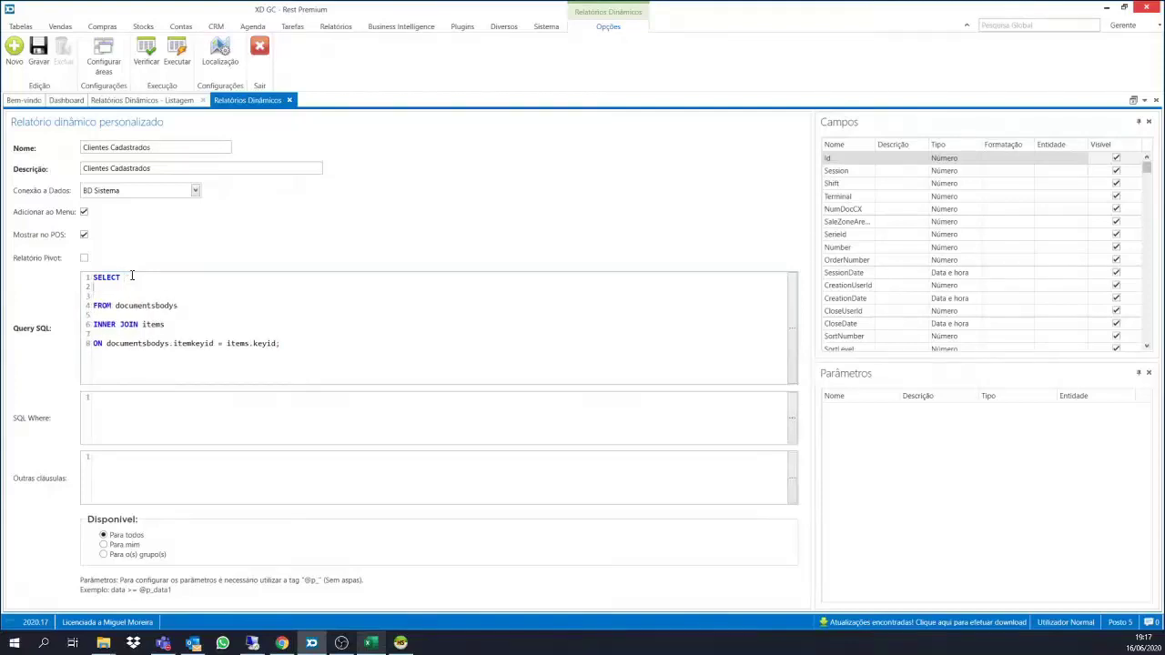
type("documentsbodys.")
left_click_drag(871, 144, 943, 145)
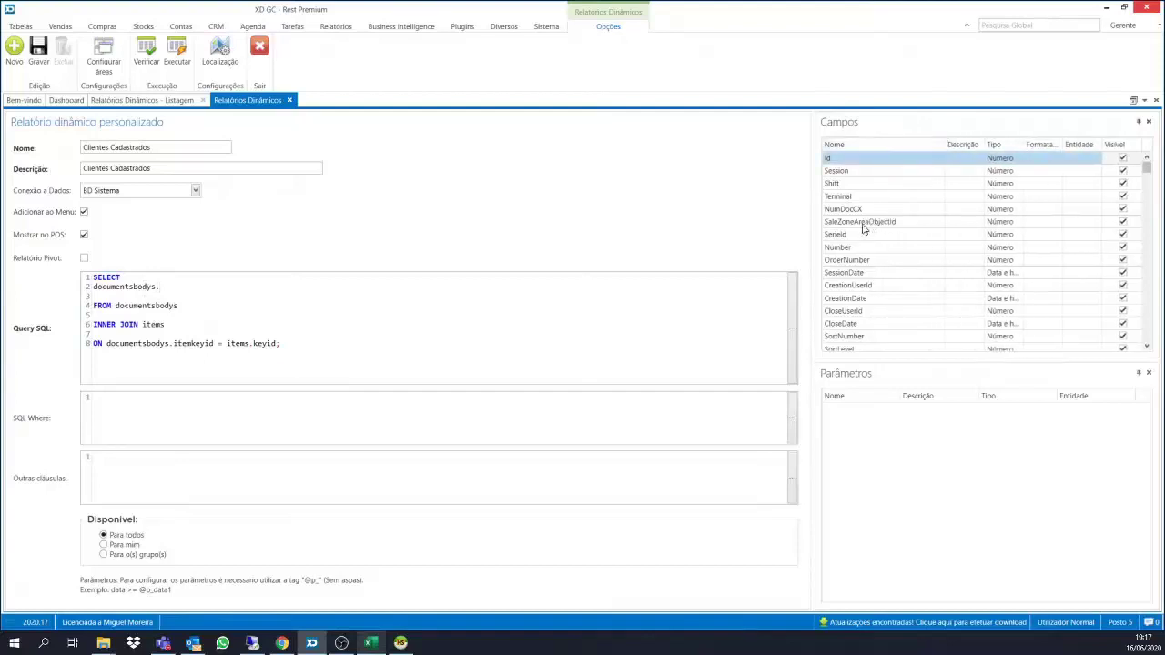
left_click(168, 286)
type("s")
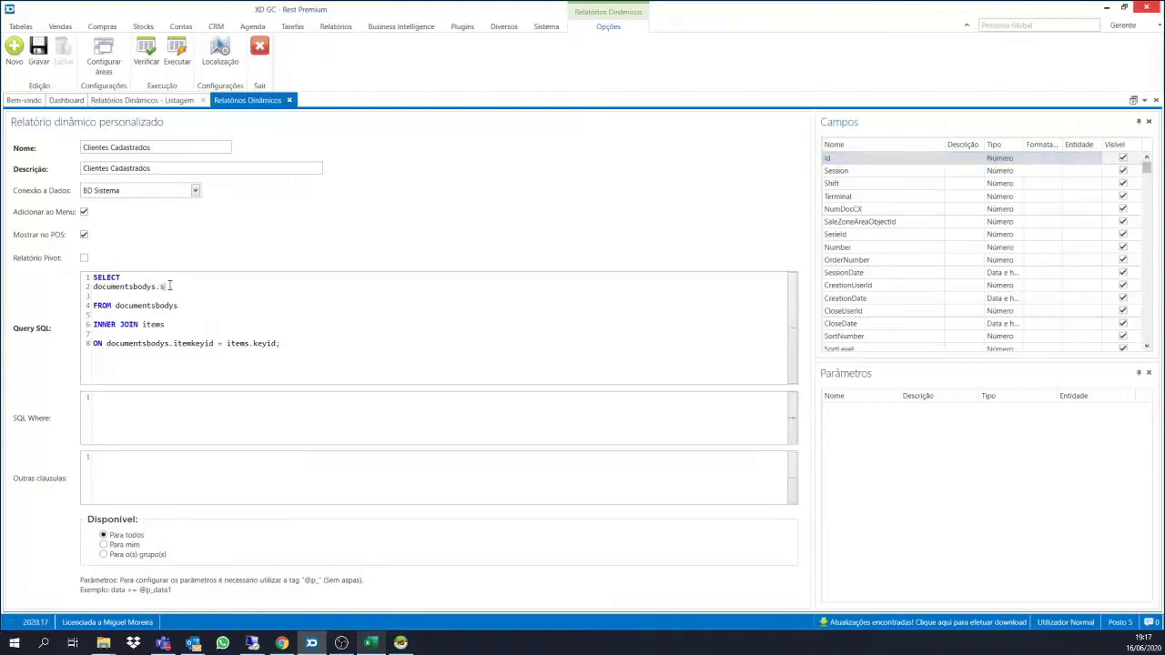
type("alezoneareaobjectid as ")
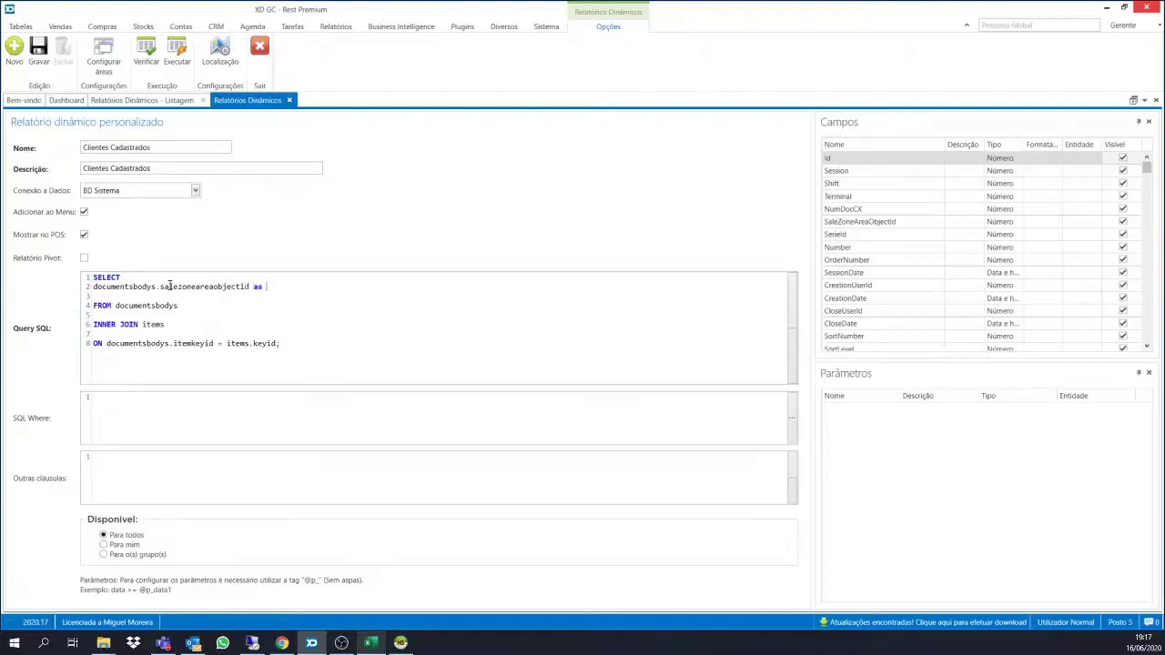
type("'Mesa',")
key("Return")
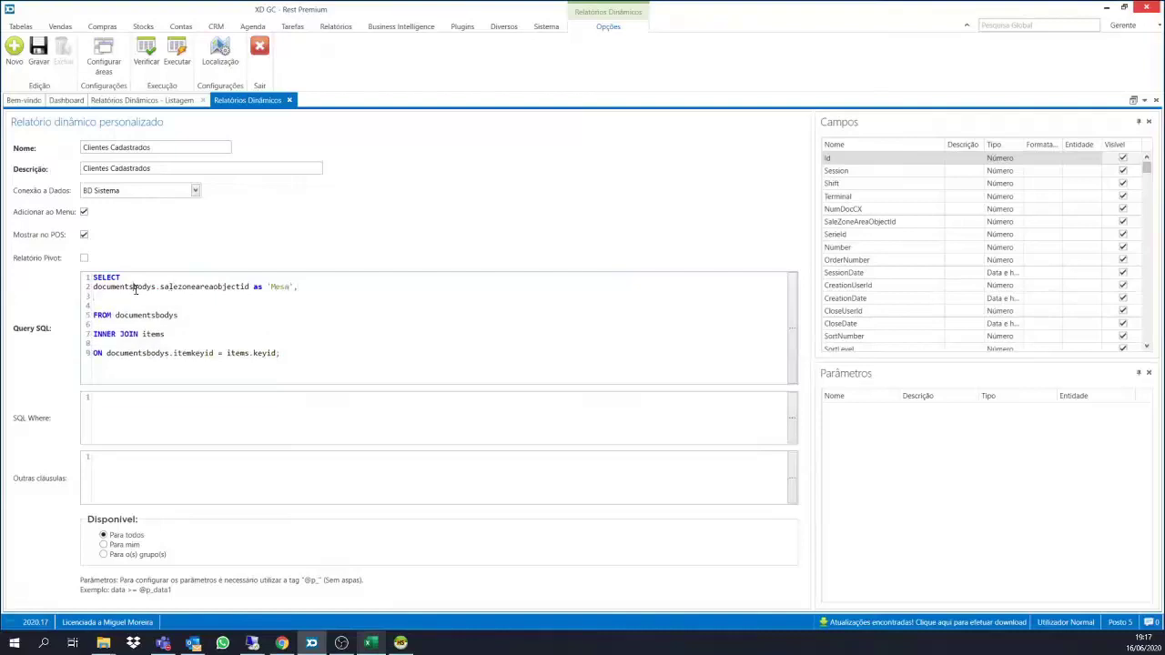
Start a second documentsbodys. column below 'Mesa' and remove the blank lines between the query's clauses.
double_click(134, 289)
key("ctrl+c")
left_click(109, 294)
key("ctrl+v")
type(".")
left_click(105, 305)
key("BackSpace")
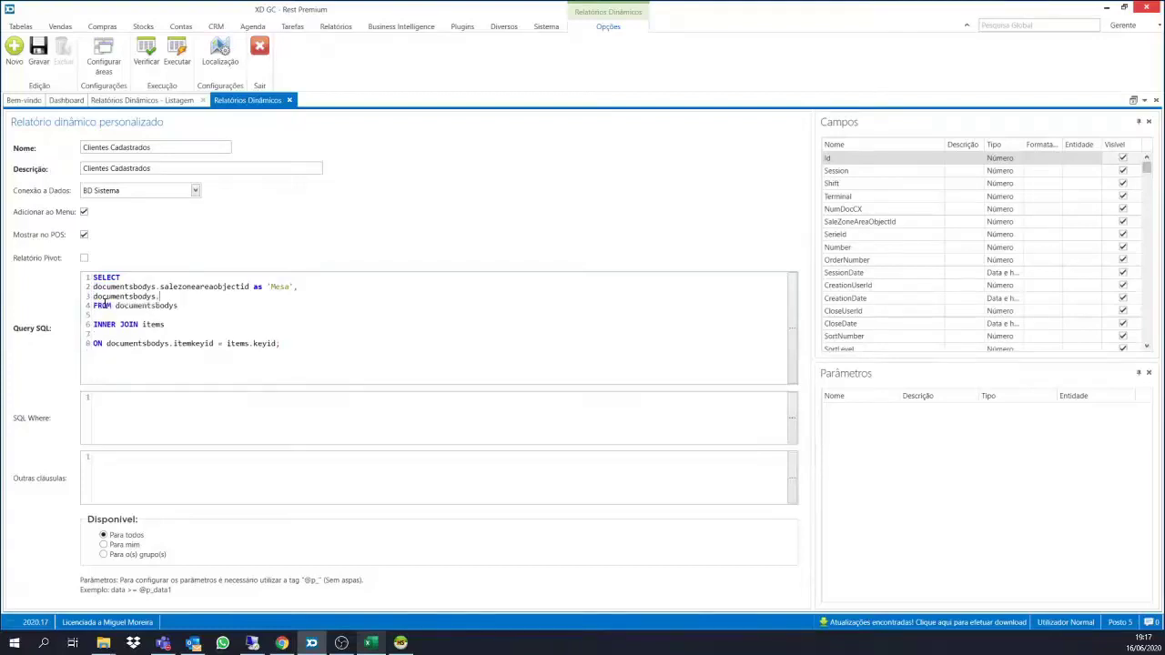
left_click(106, 316)
key("BackSpace")
left_click(108, 325)
key("BackSpace")
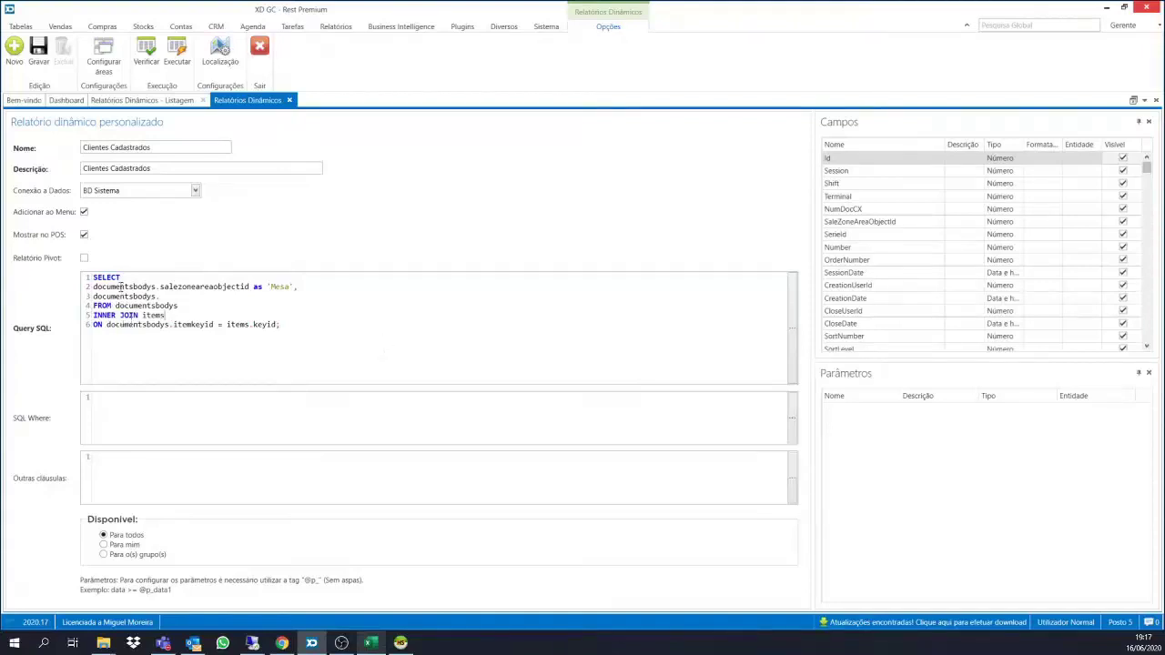
Add items.keyid as 'ID Produto' on a new line above the FROM clause.
left_click_drag(120, 287, 159, 288)
left_click(173, 288)
left_click(165, 297)
key("Return")
type("items.")
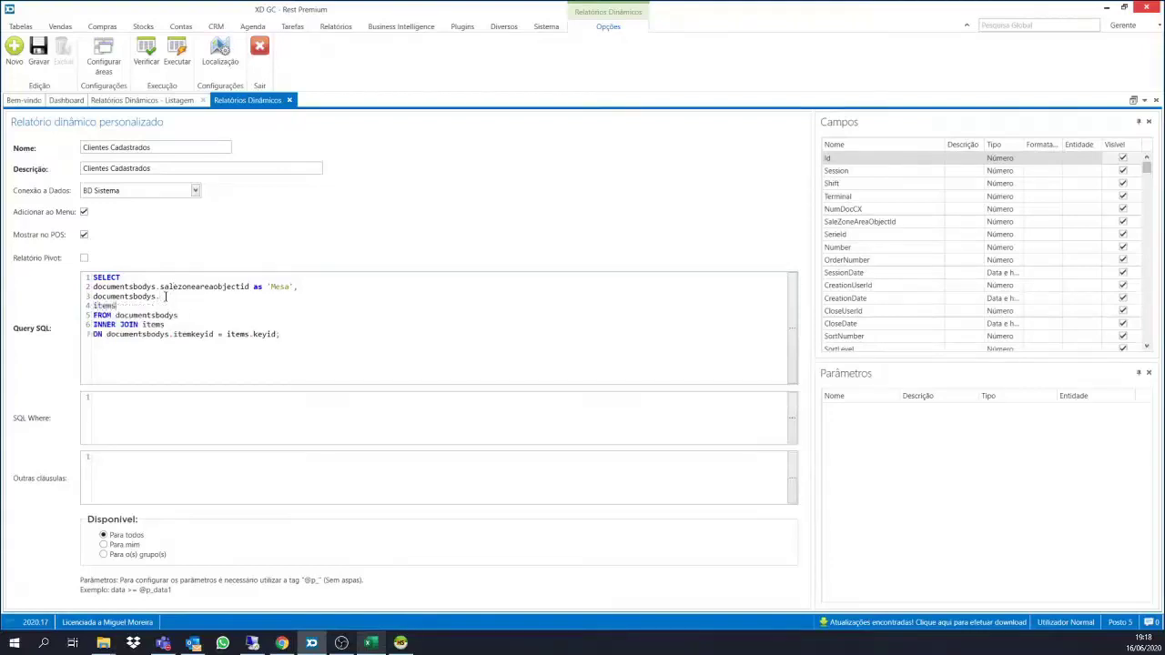
type("keyid as 'ID Produto")
Complete the second documentsbodys column as number as 'Numero documento', followed by a comma.
left_click(165, 296)
type("number")
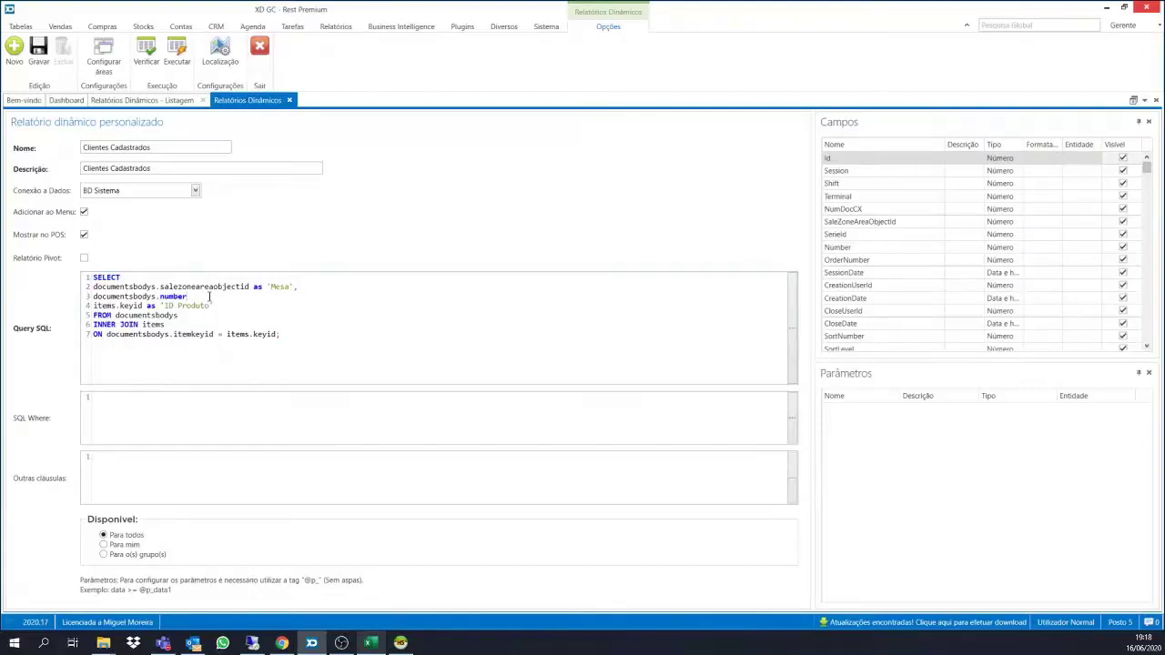
type(" as ")
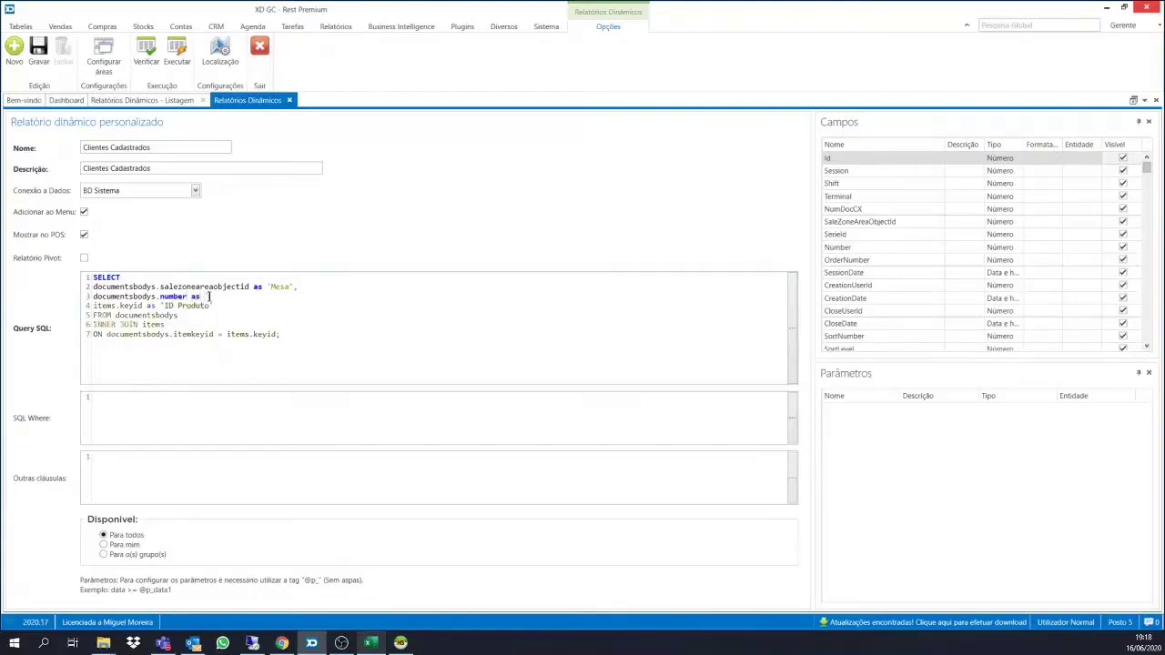
type("'Numero documento'")
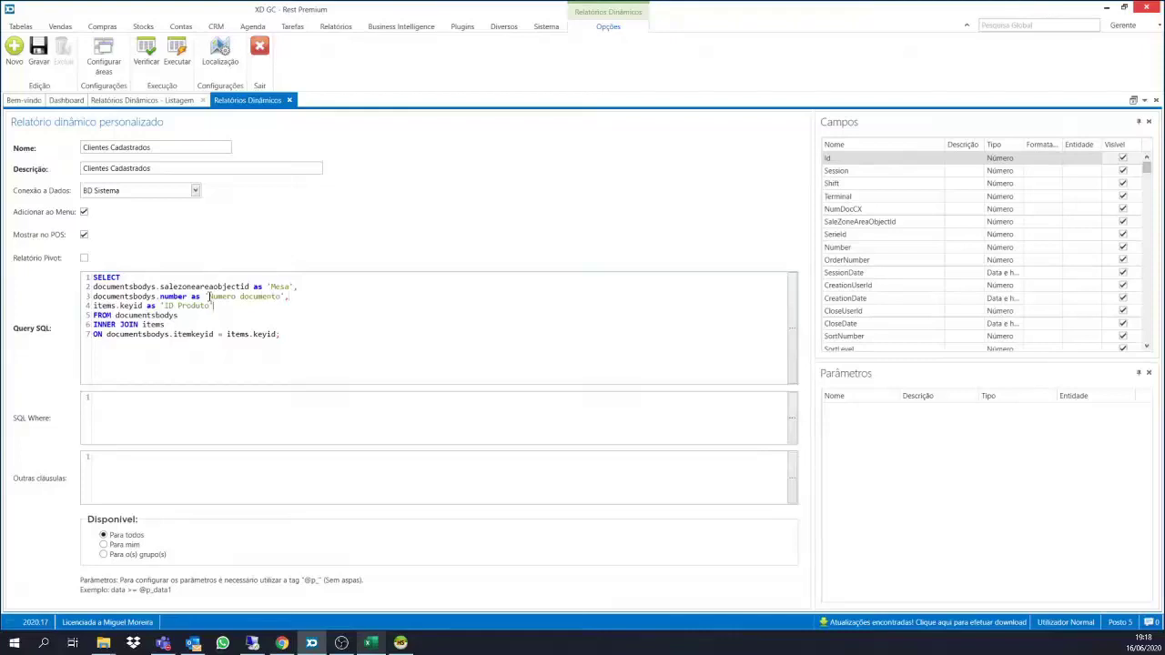
Add a comma after 'ID Produto' and start a documentsbodys. column on a new line above the FROM clause.
type(",")
key("Return")
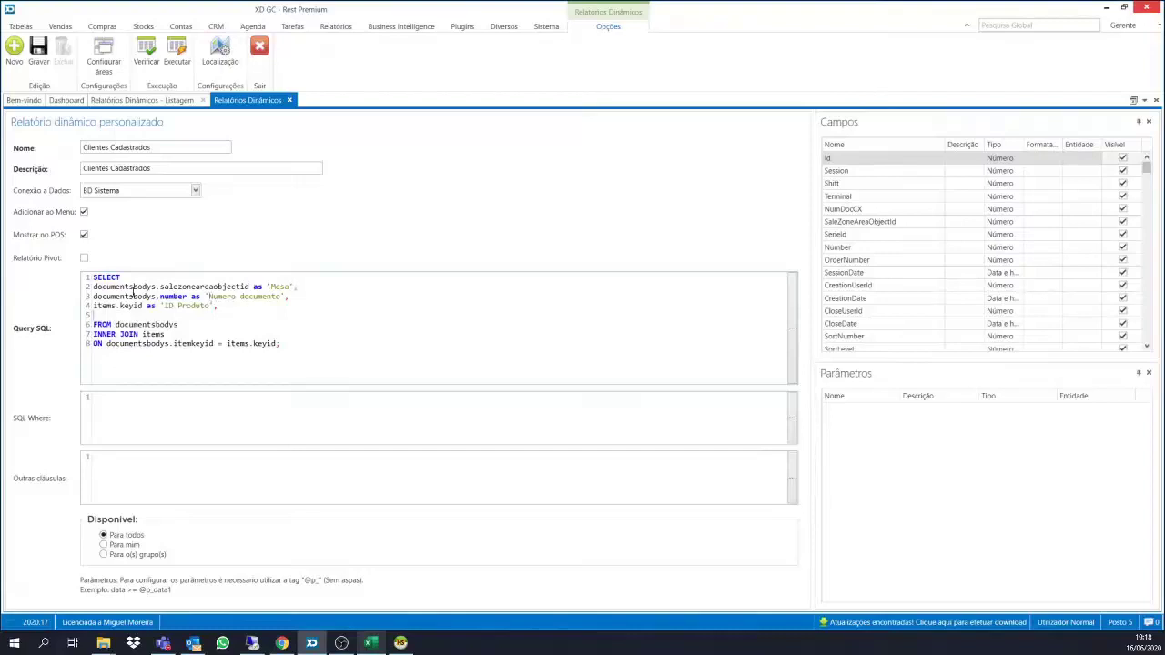
double_click(134, 288)
key("ctrl+c")
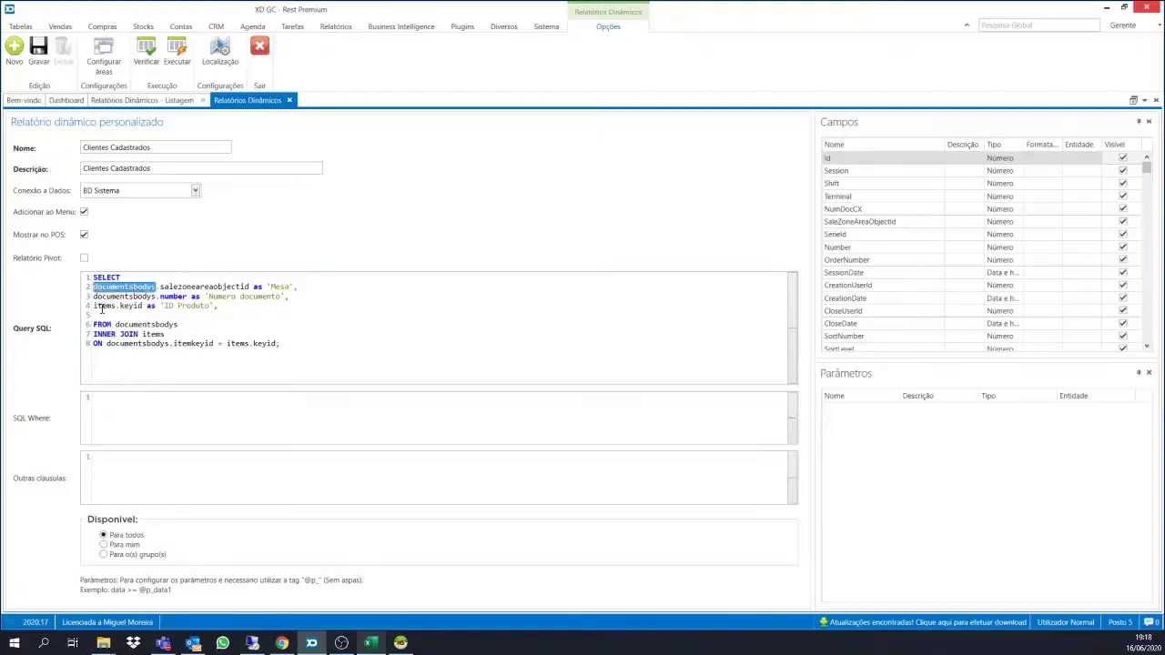
left_click(107, 312)
key("ctrl+v")
type(".")
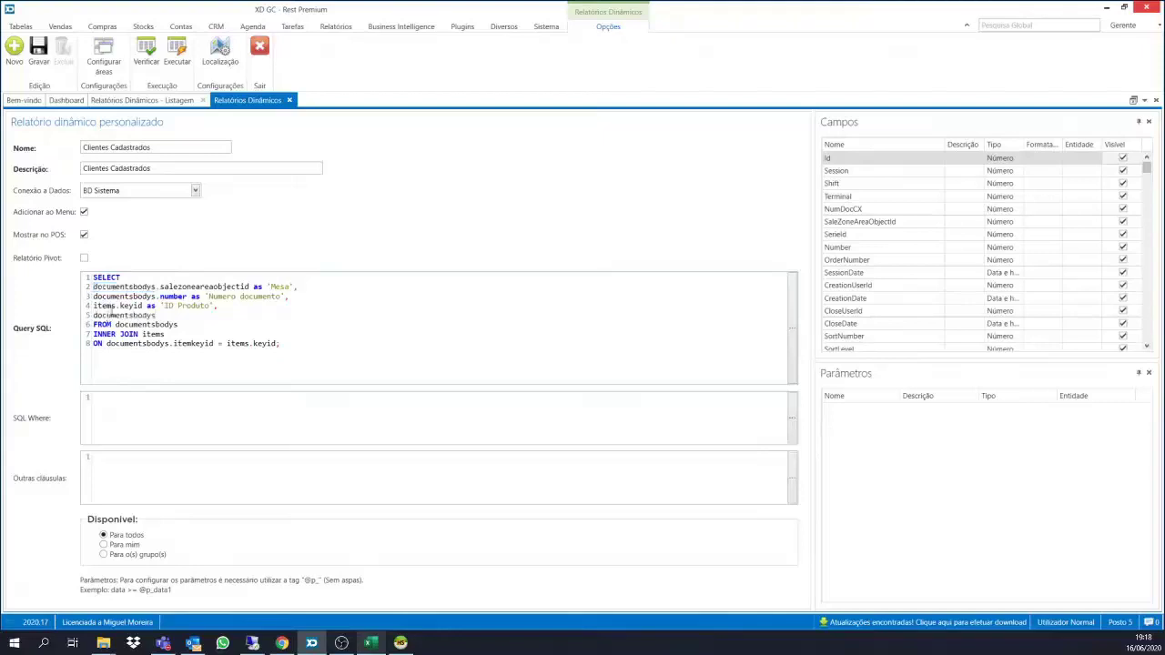
Find the quantity field in the field list and complete the new documentsbodys column as quantity as 'QNT', followed by a comma.
scroll(887, 255, "down", 2)
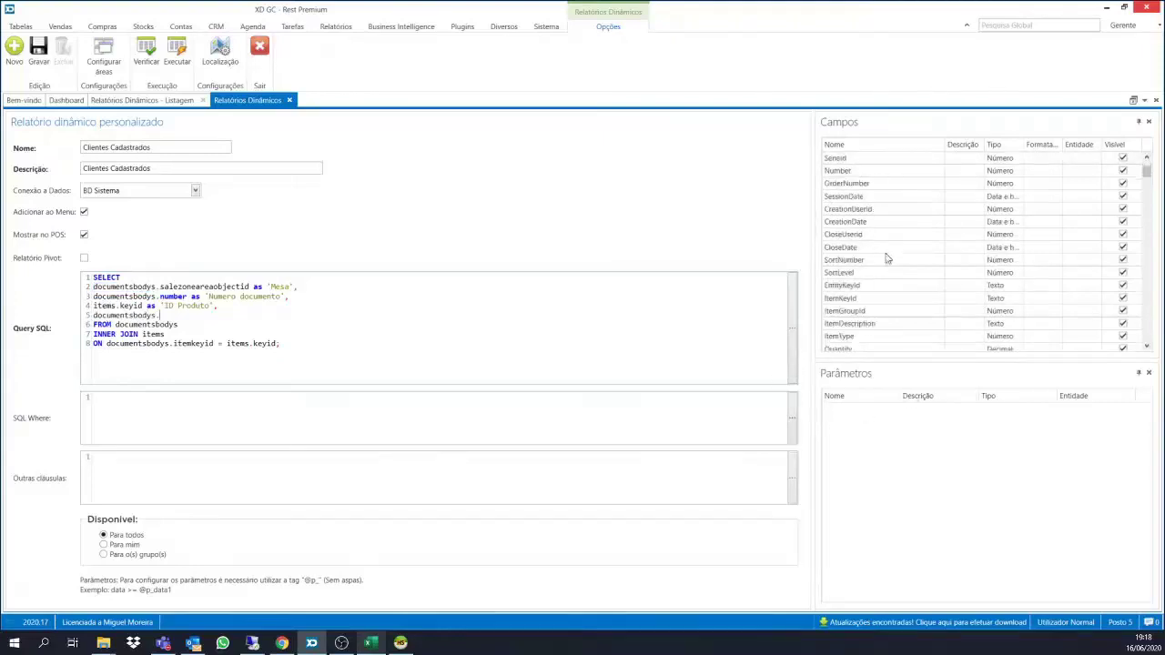
scroll(887, 260, "down", 2)
scroll(887, 259, "down", 1)
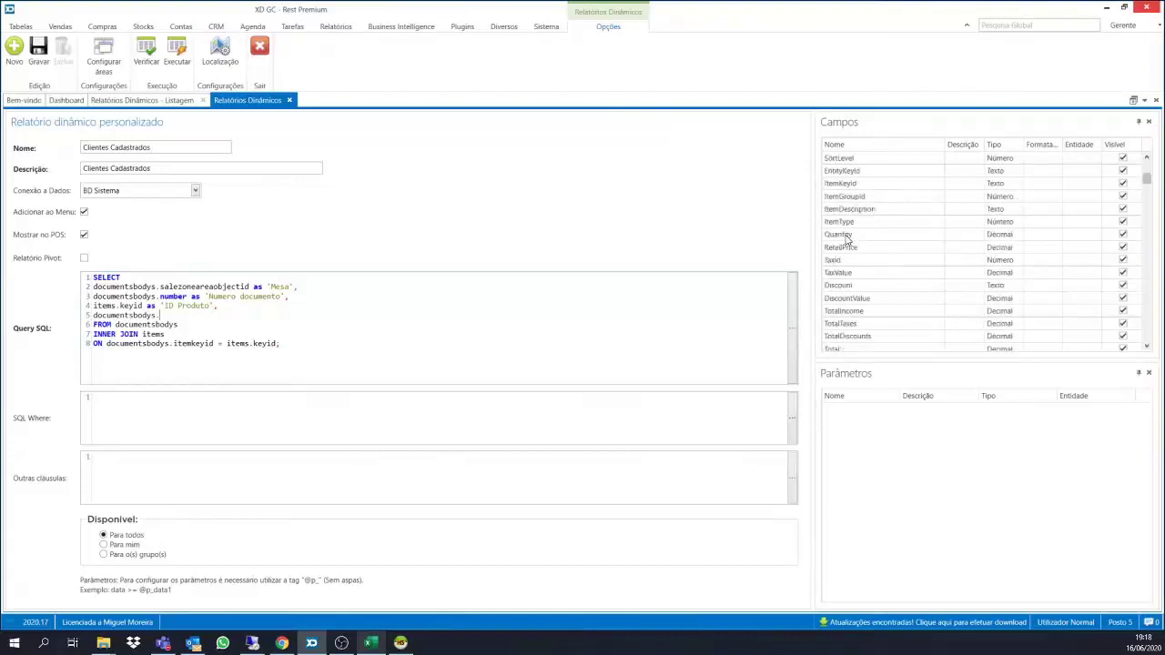
type("quantity")
type(" as ''")
type("QNT'")
type(",")
Add documentsbodys.total as 'Total' on a new line below the 'QNT' column.
key("Return")
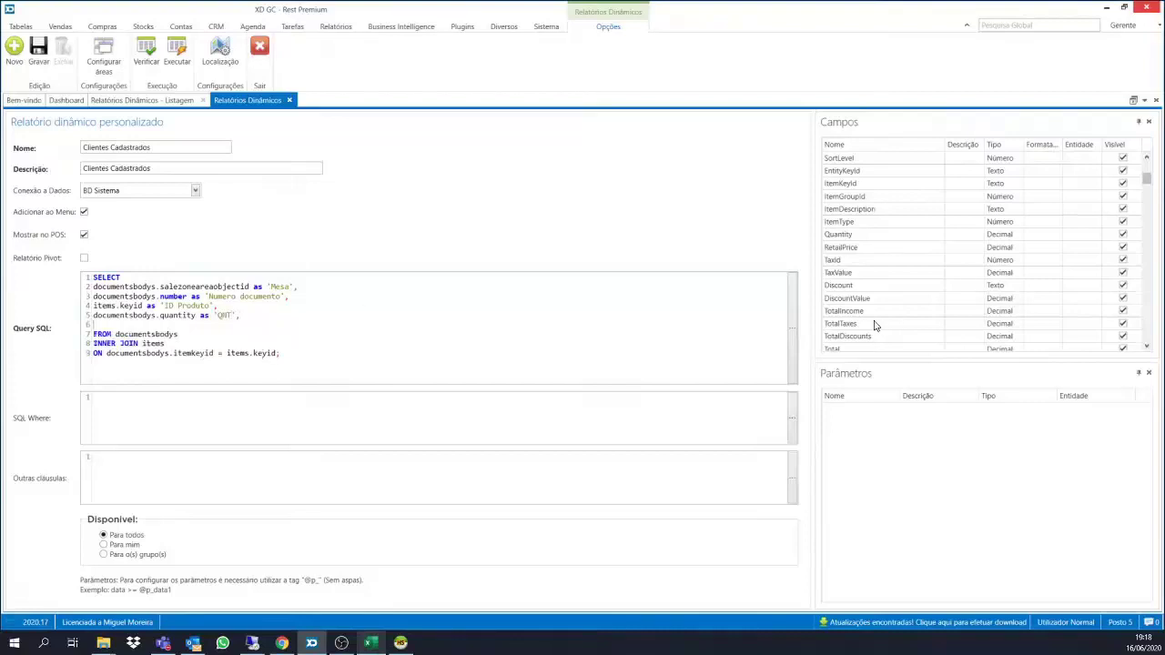
scroll(856, 335, "down", 1)
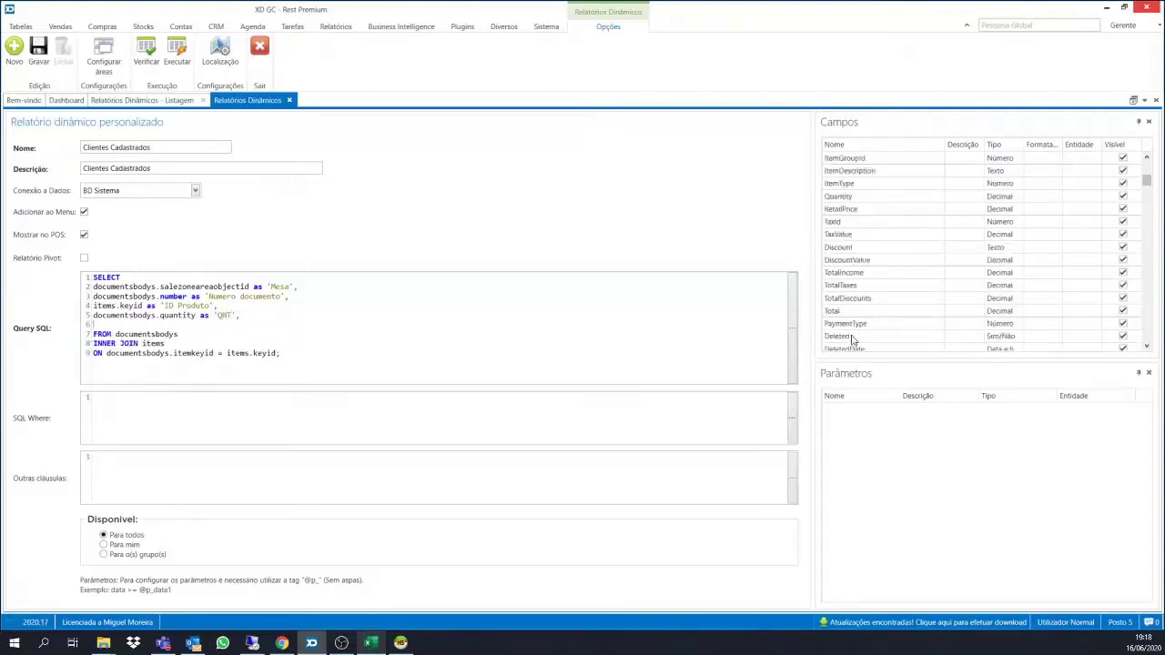
double_click(117, 316)
key("ctrl+c")
left_click(107, 326)
key("ctrl+v")
type(".total as 'Total")
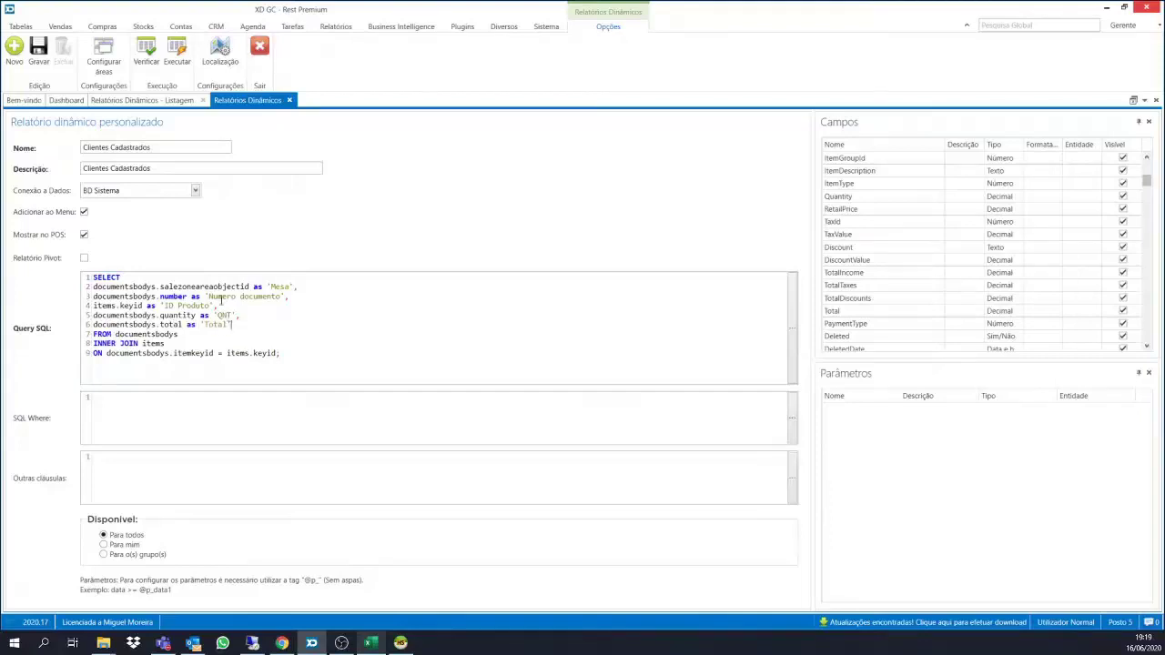
Verify the query, execute the report to check its columns, and close the report results.
left_click(146, 57)
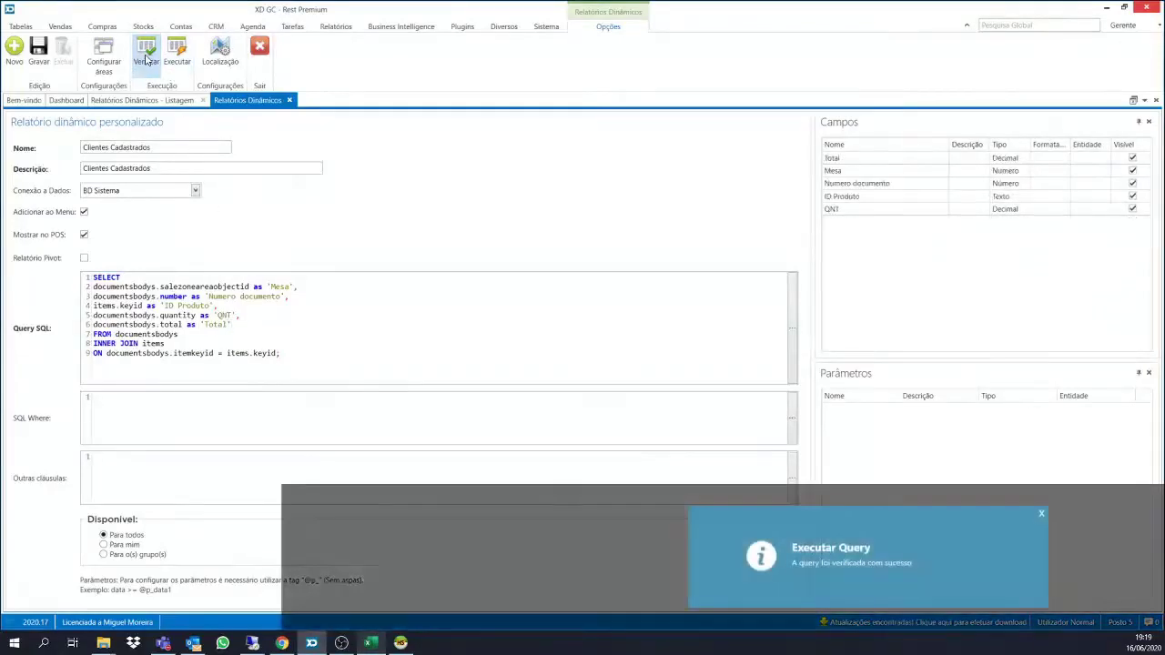
left_click(182, 60)
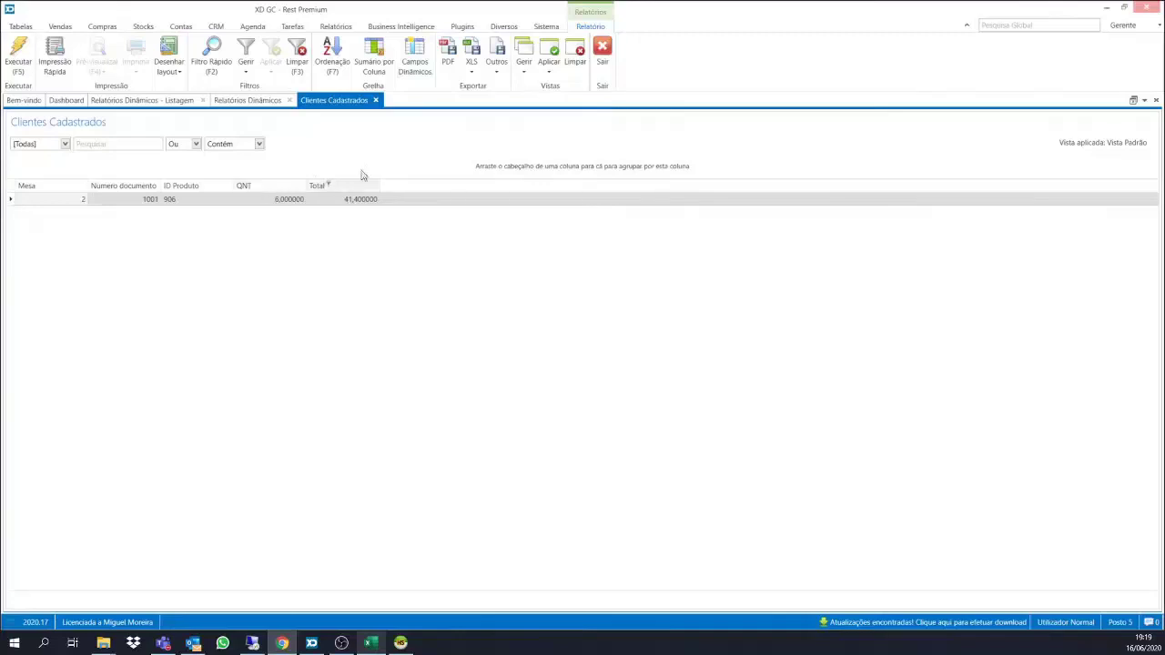
left_click(379, 103)
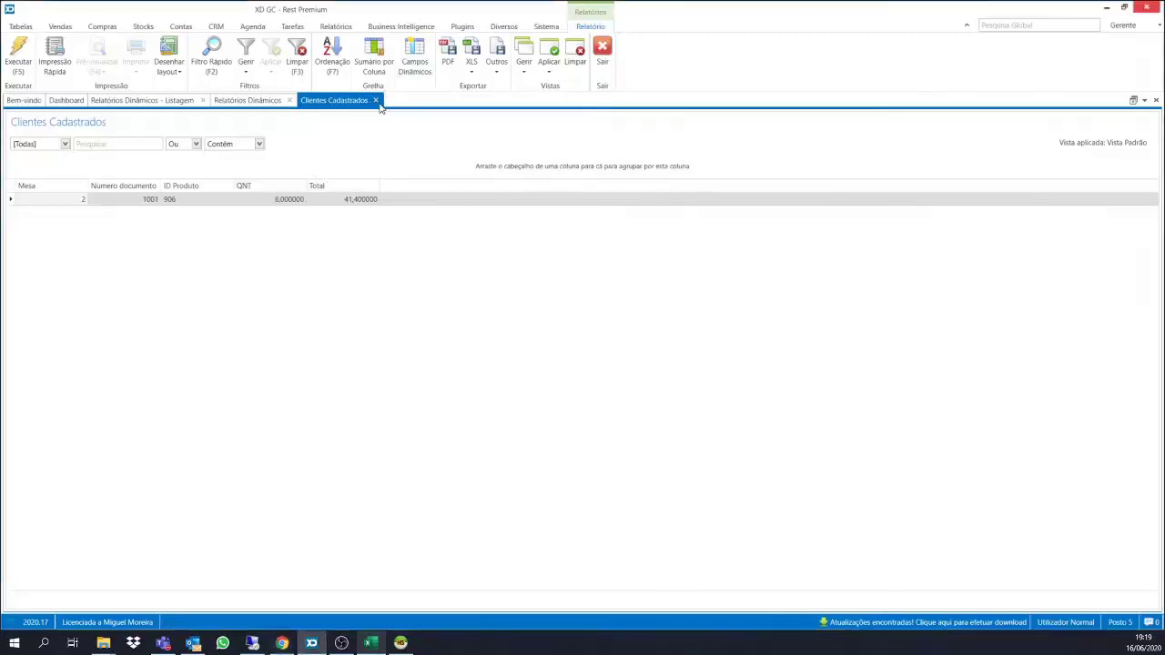
left_click(375, 100)
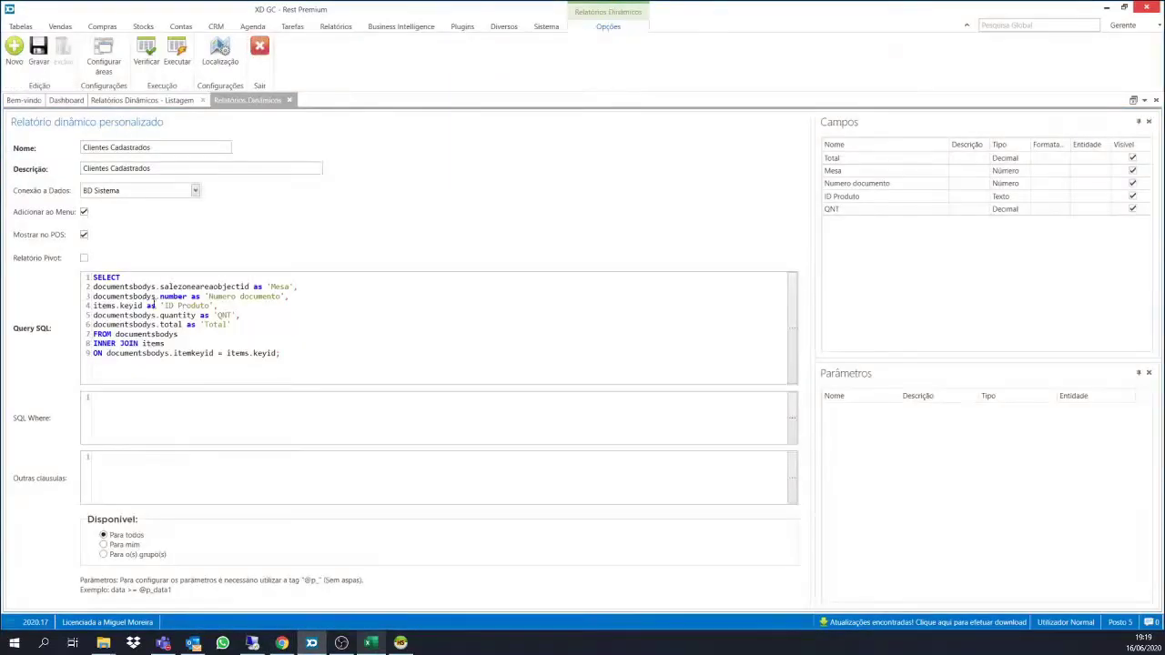
Wrap documentsbodys.quantity in ROUND() so the 'QNT' column is rounded to a whole number.
left_click(238, 315)
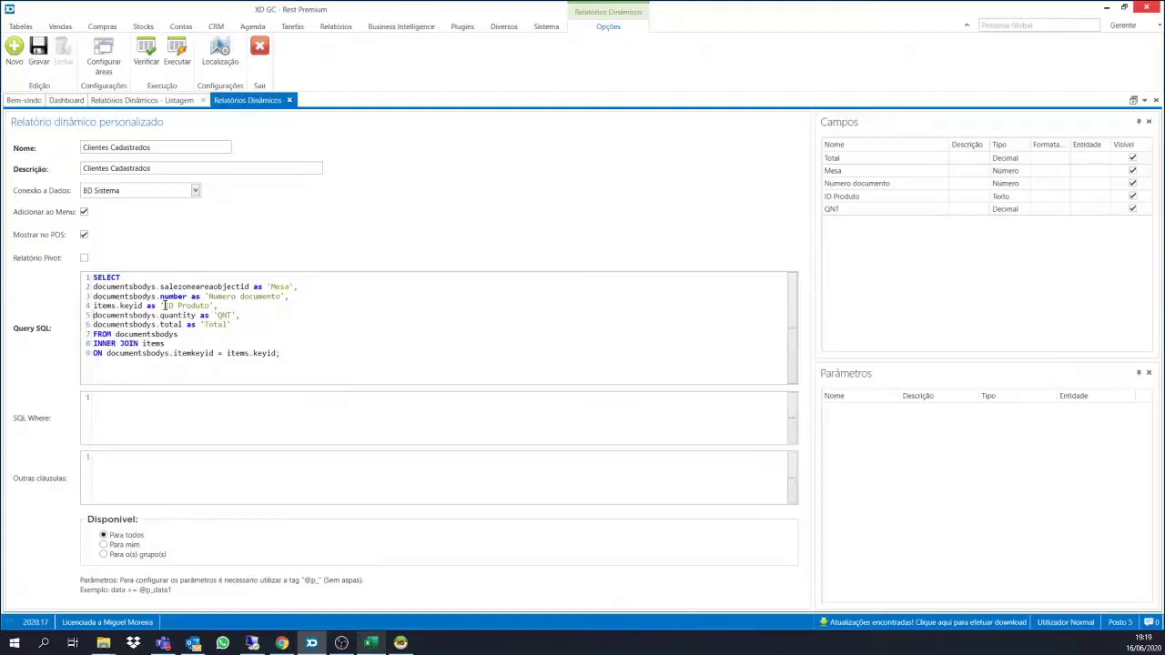
type("ROUND(")
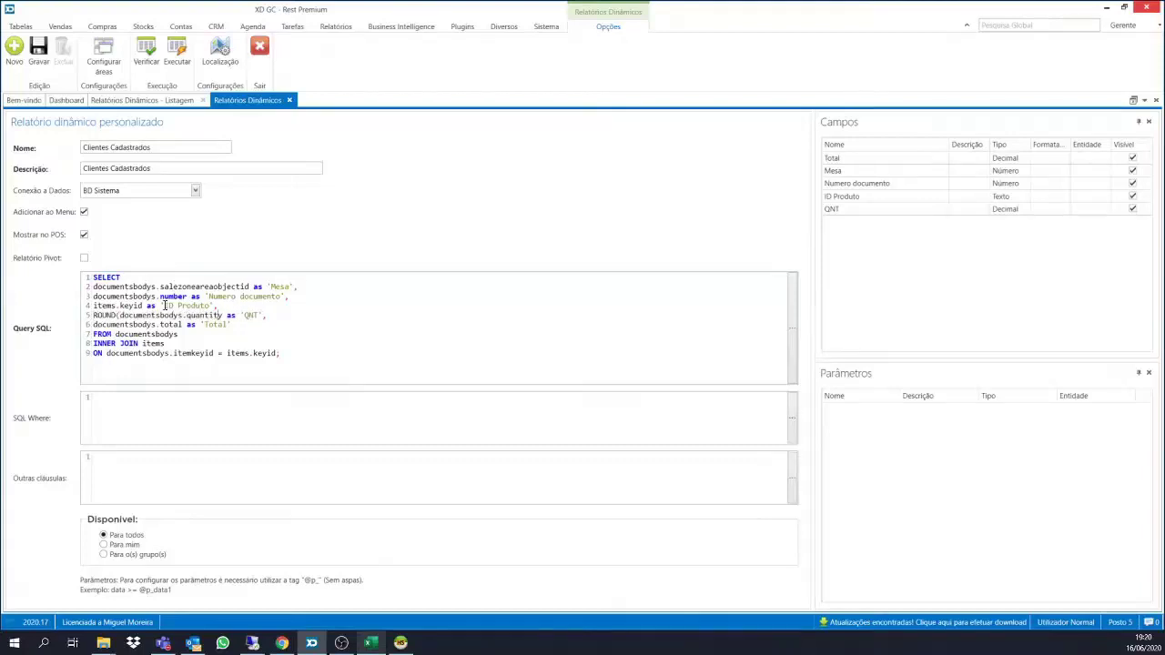
type(")")
Round the 'Total' column to two decimals with ROUND(documentsbodys.total,2).
type("ROUND(")
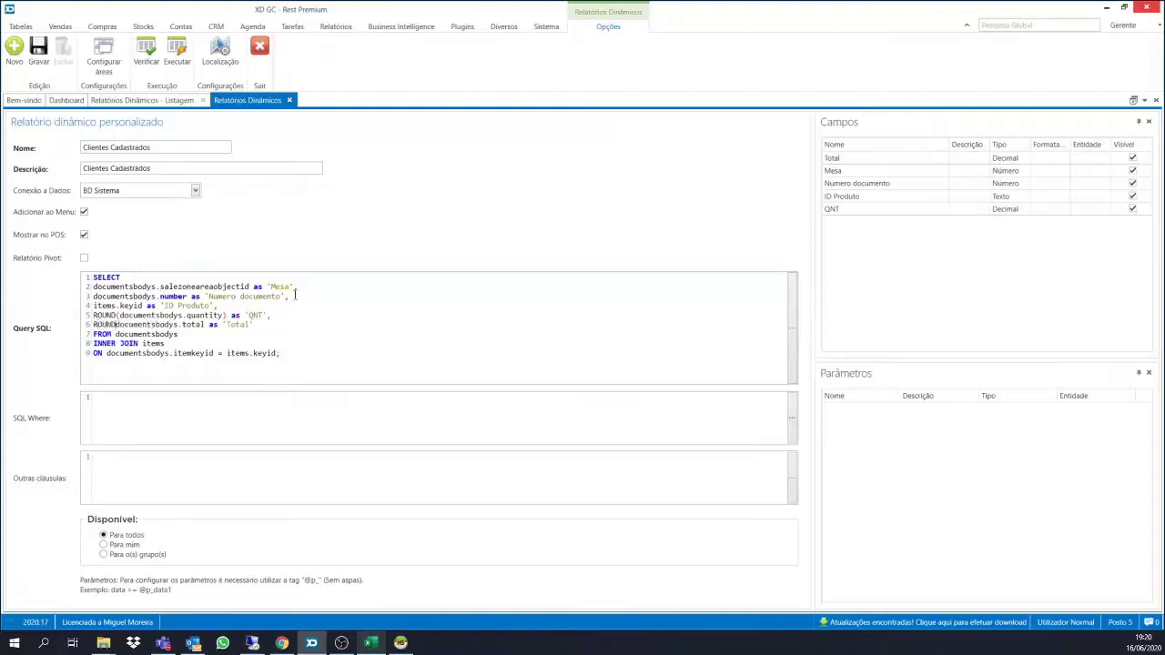
key("Right")
key("Right")
key("Right")
key("Right")
key("Right")
key("Right")
key("Right")
key("Right")
type(",2)")
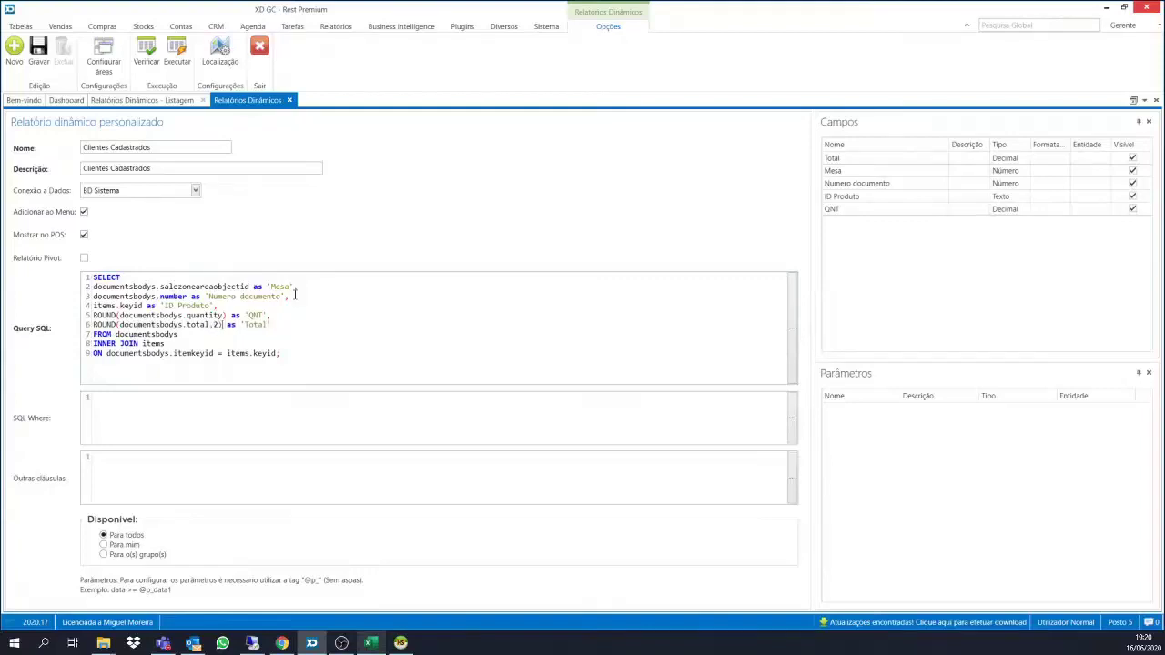
Verify and execute the query with the rounded columns, and close the report results.
left_click(152, 59)
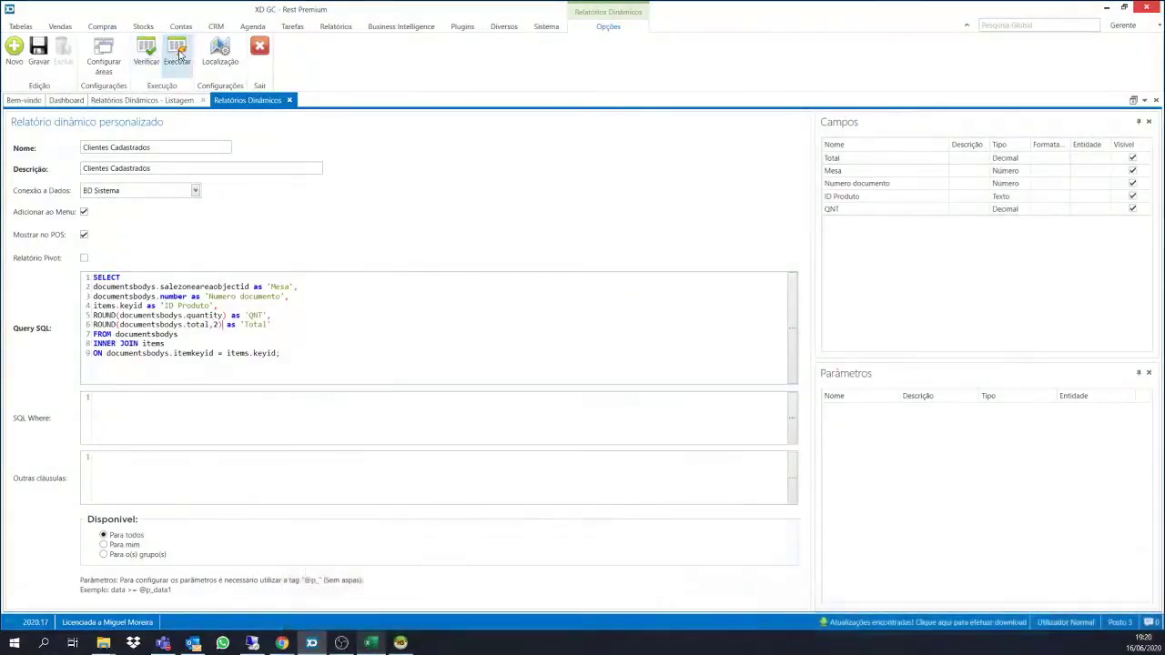
left_click(178, 55)
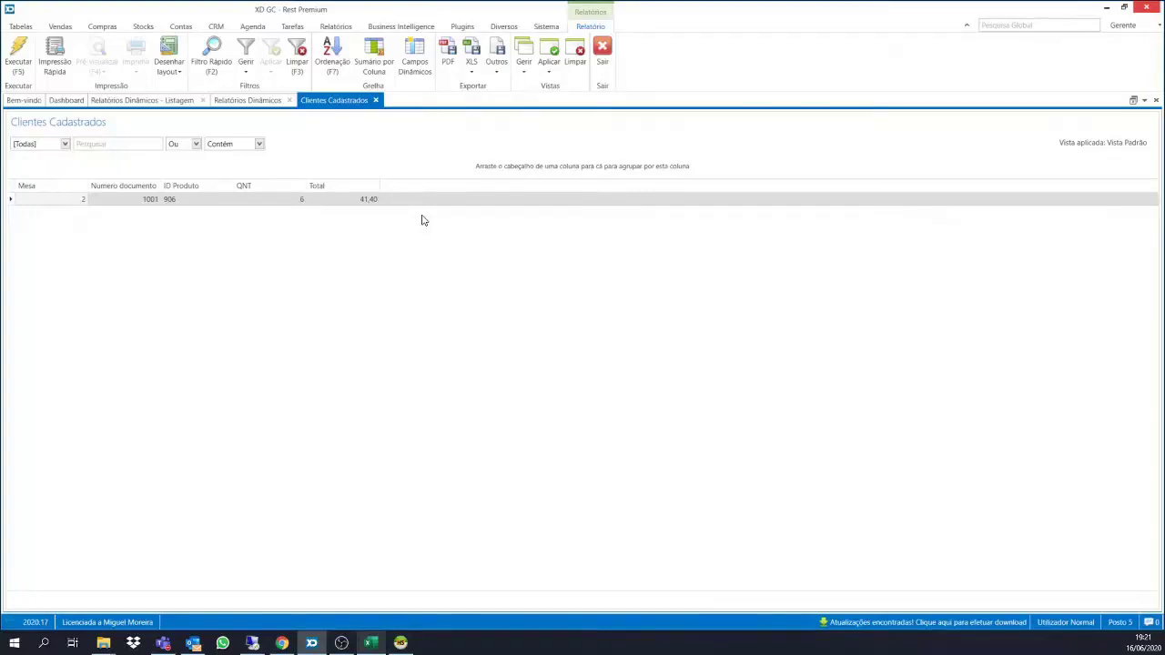
left_click(376, 101)
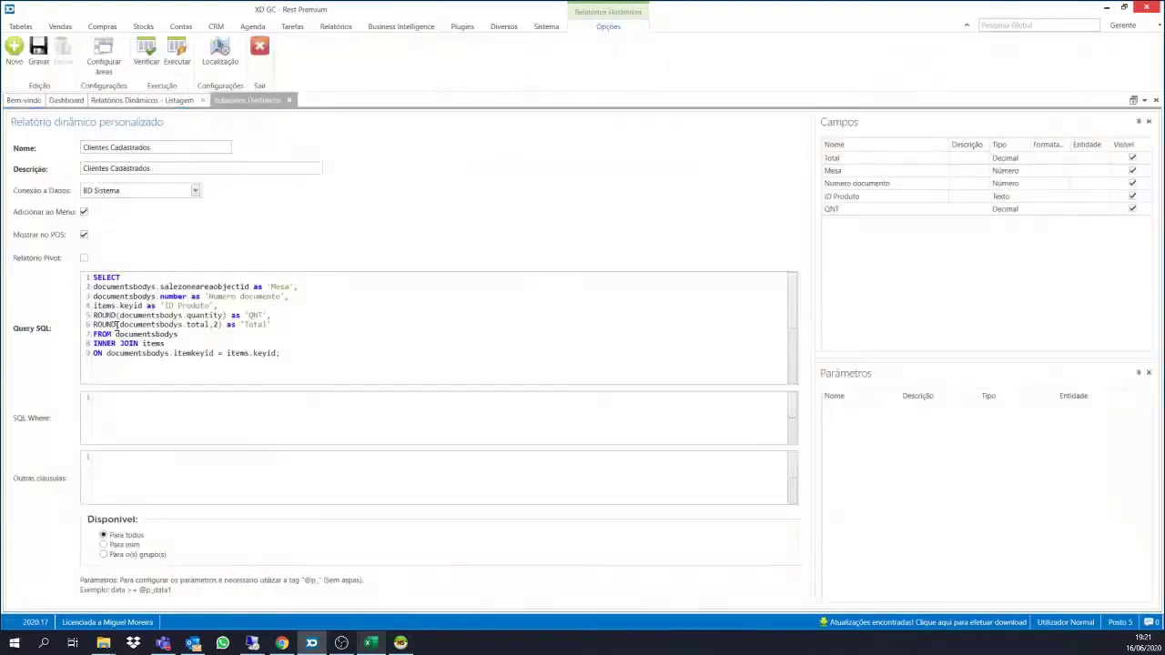
left_click_drag(116, 325, 93, 310)
left_click(109, 306)
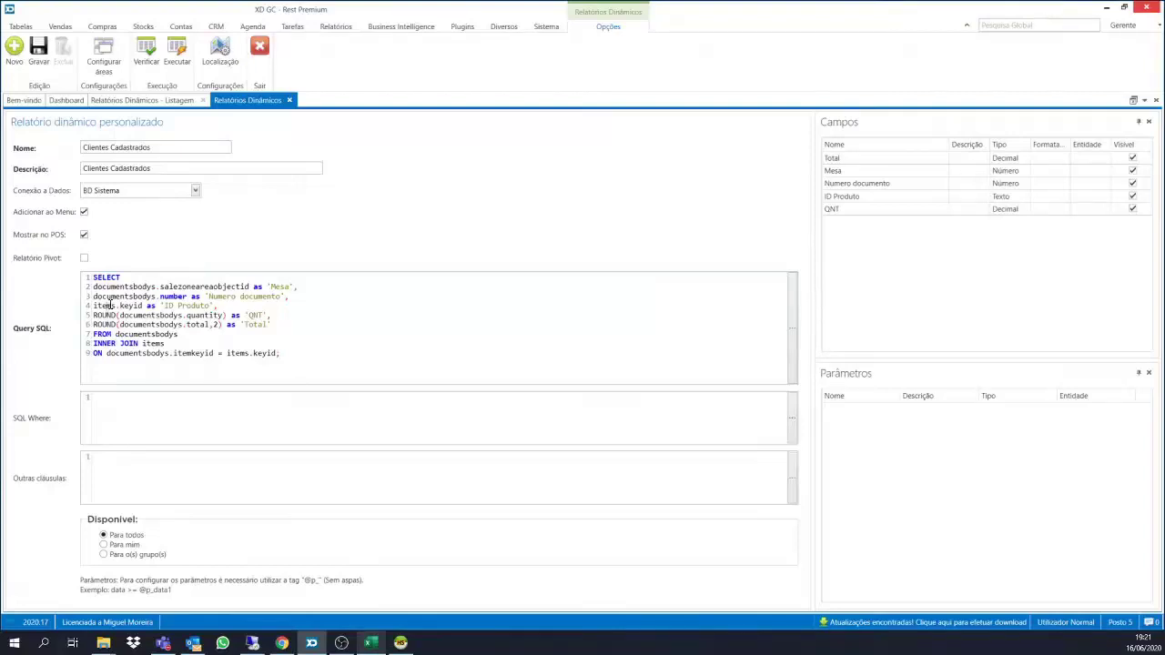
left_click_drag(280, 353, 67, 279)
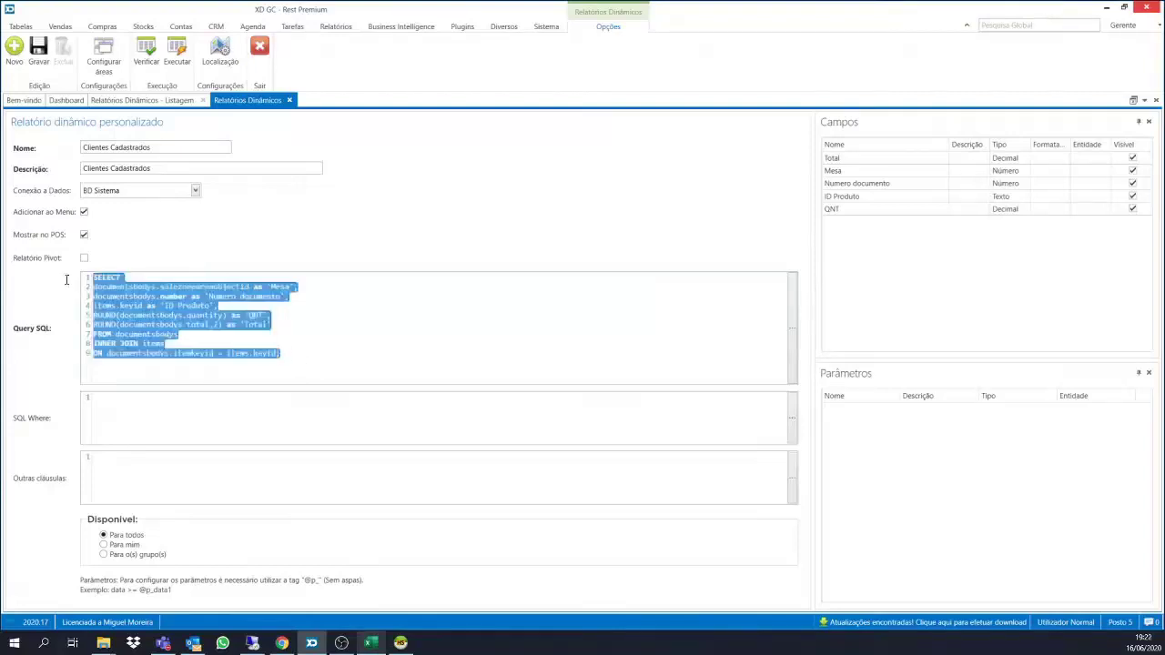
left_click(182, 321)
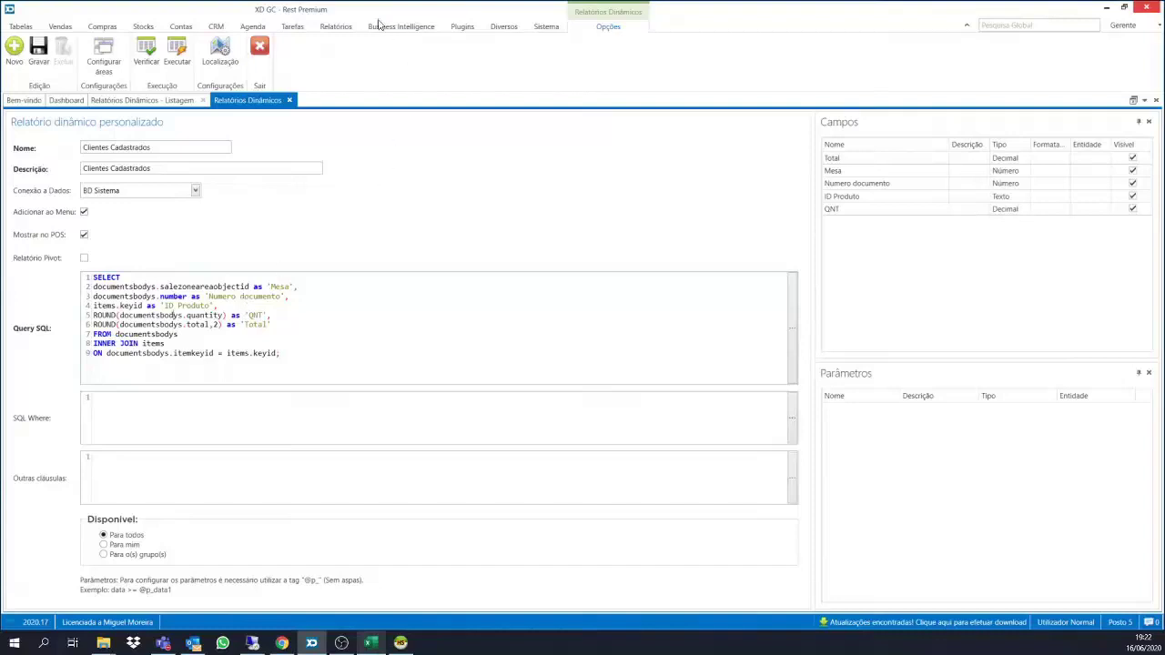
left_click(334, 27)
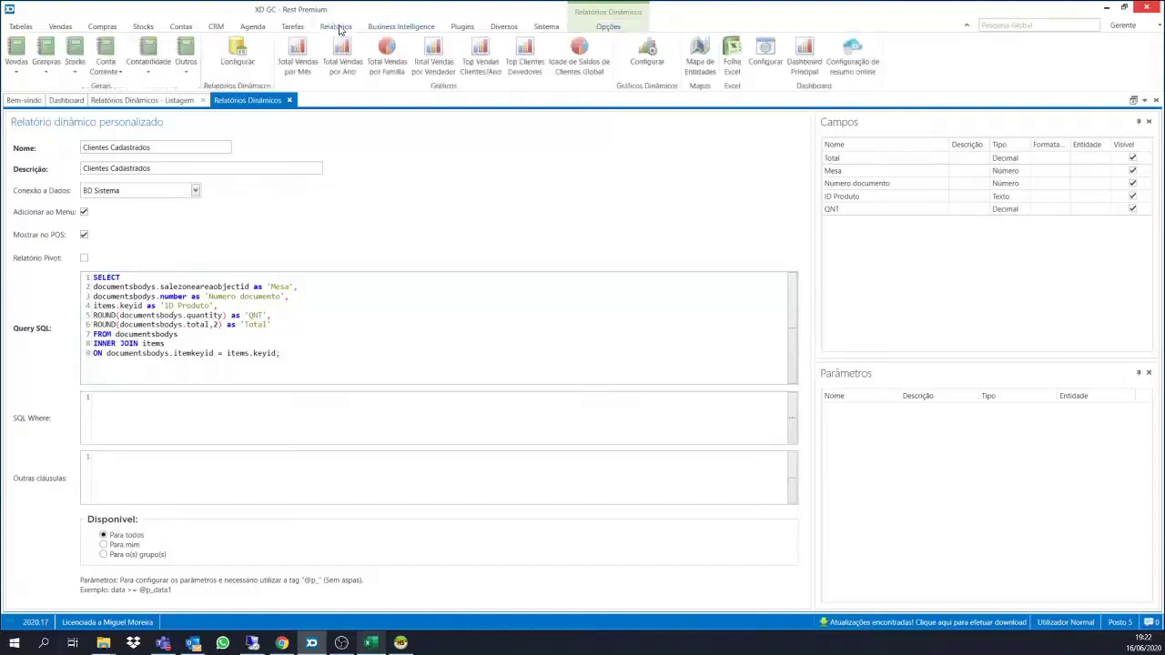
left_click(16, 62)
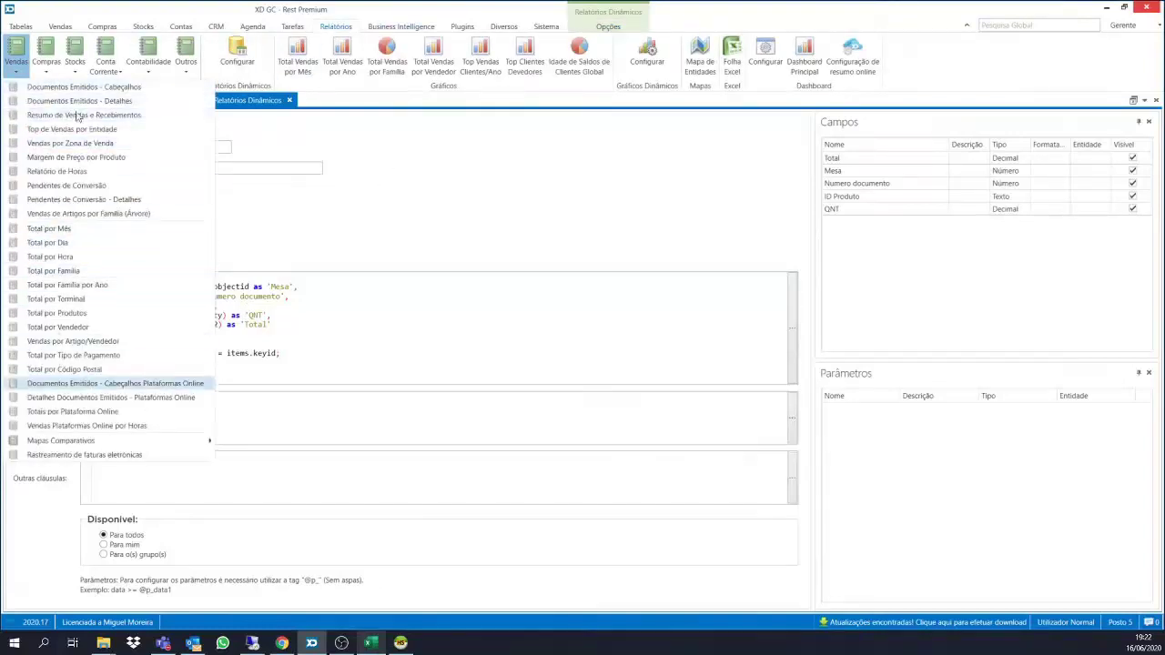
left_click(45, 62)
left_click(78, 74)
left_click(76, 71)
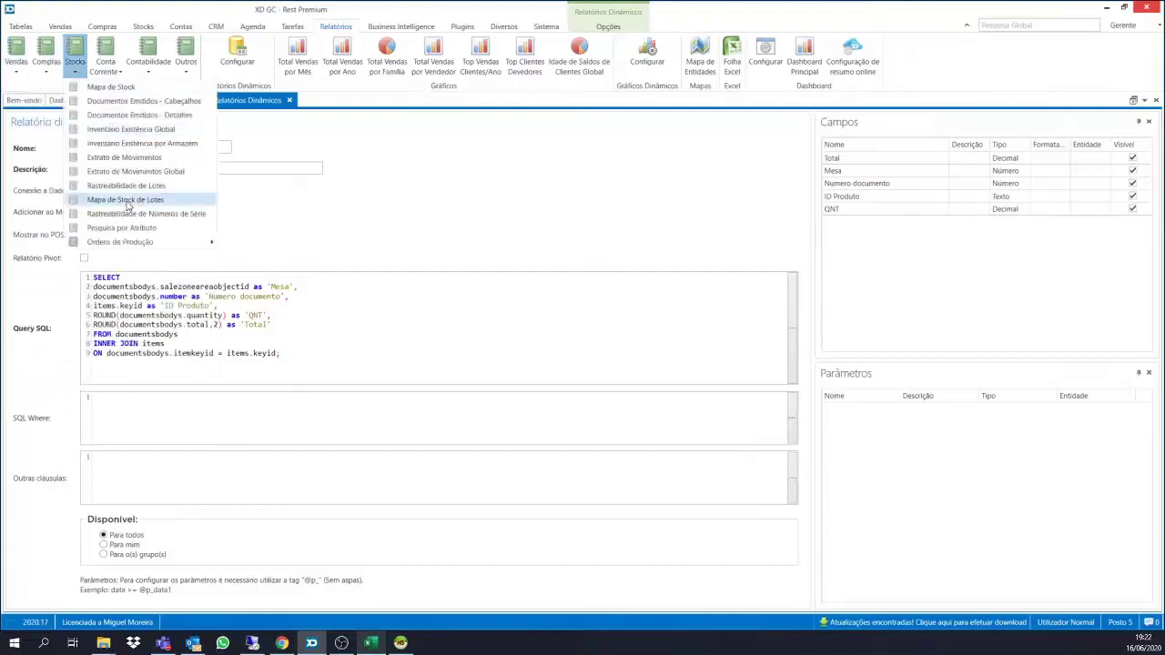
left_click(388, 366)
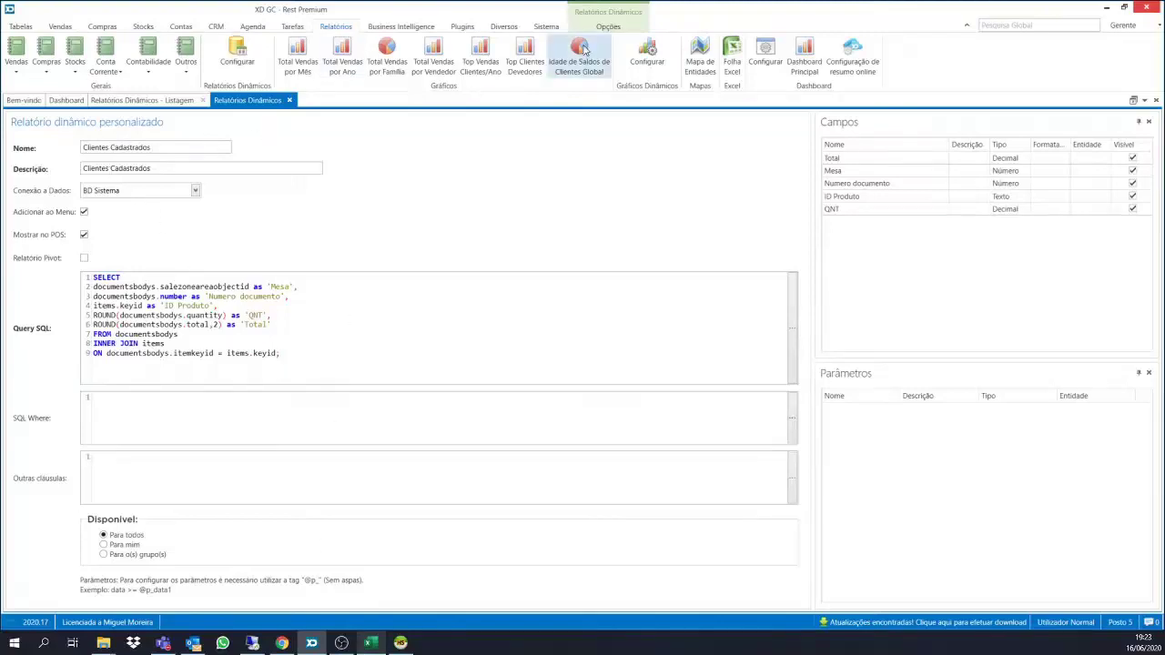
Return to the dynamic report's options and save the report 'Clientes Cadastrados'.
left_click(606, 28)
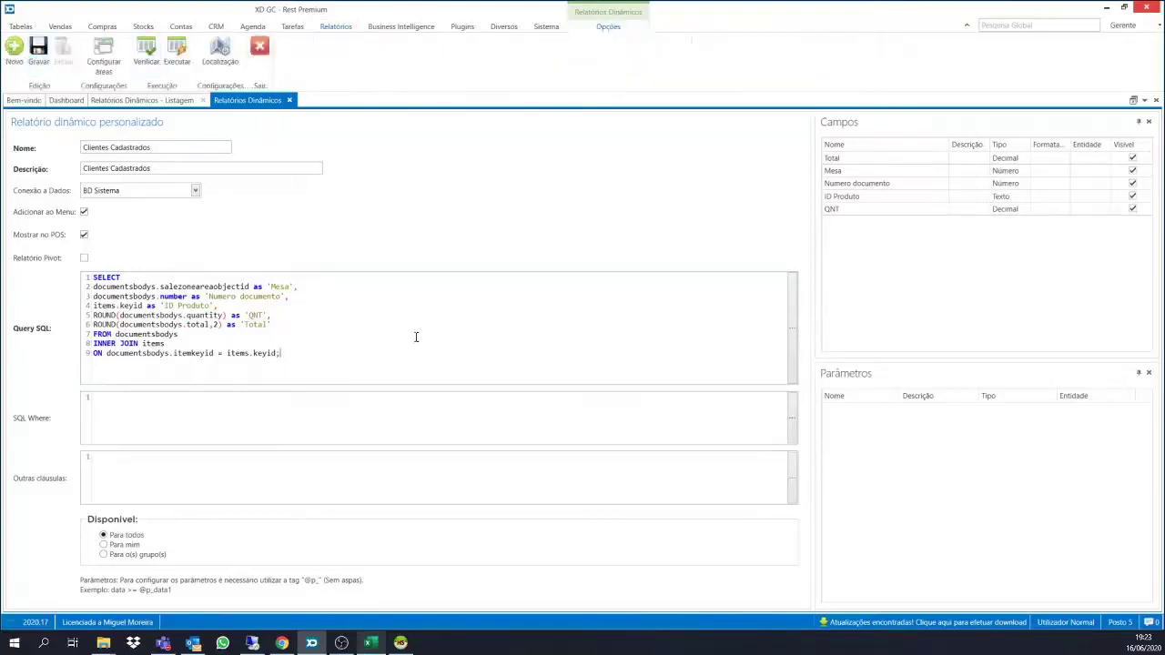
key("ctrl+s")
left_click_drag(282, 353, 89, 276)
left_click(125, 306)
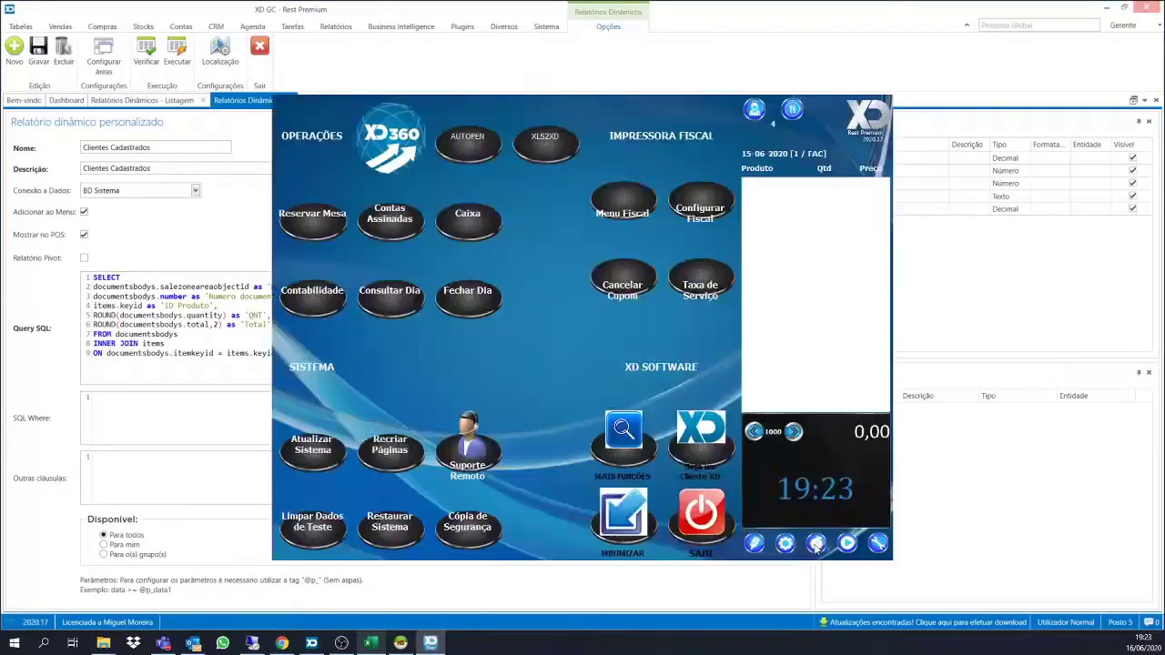
In the XD Rest POS, run the dynamic report 'Clientes Cadastrados' and open its column configuration.
left_click(816, 543)
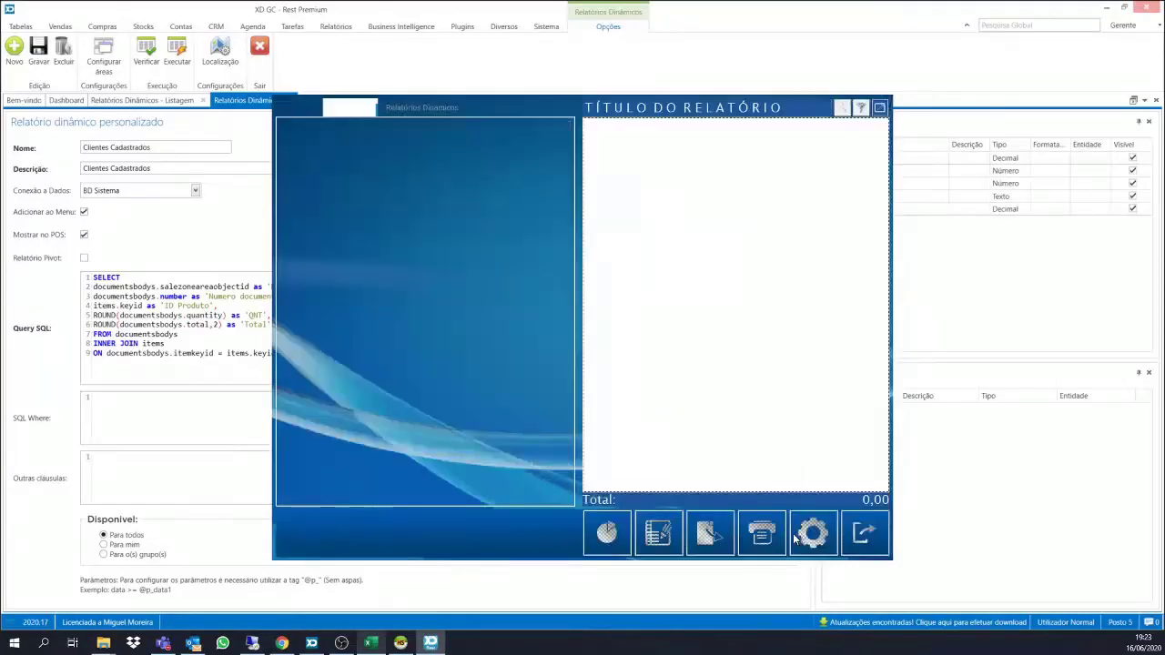
left_click(373, 108)
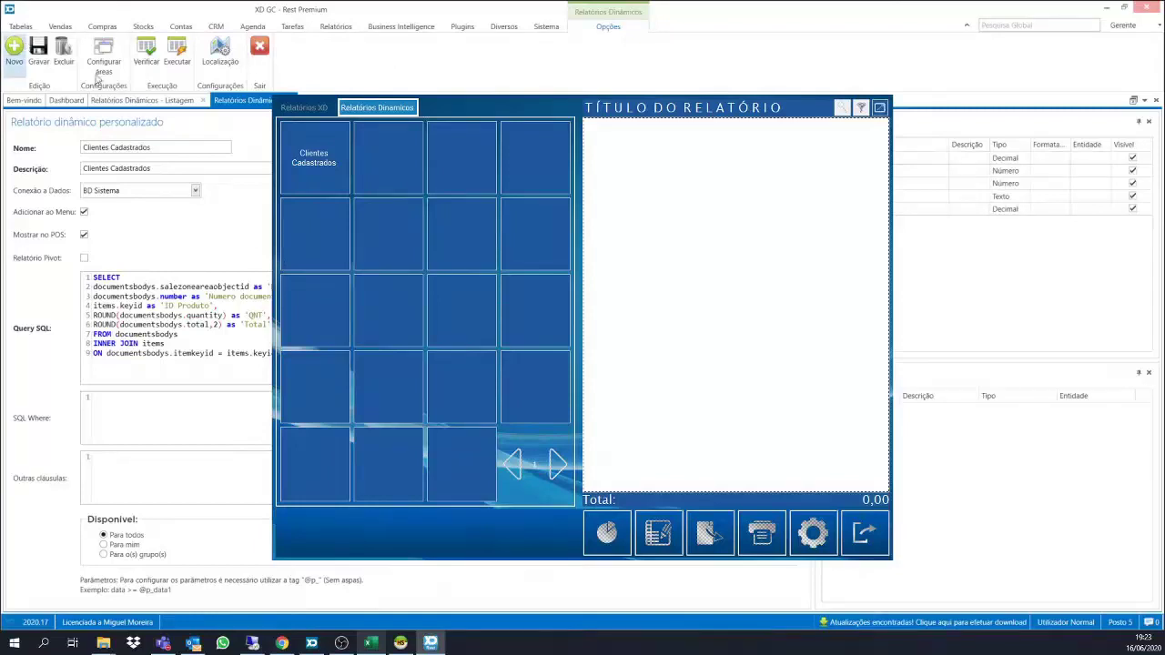
left_click(314, 172)
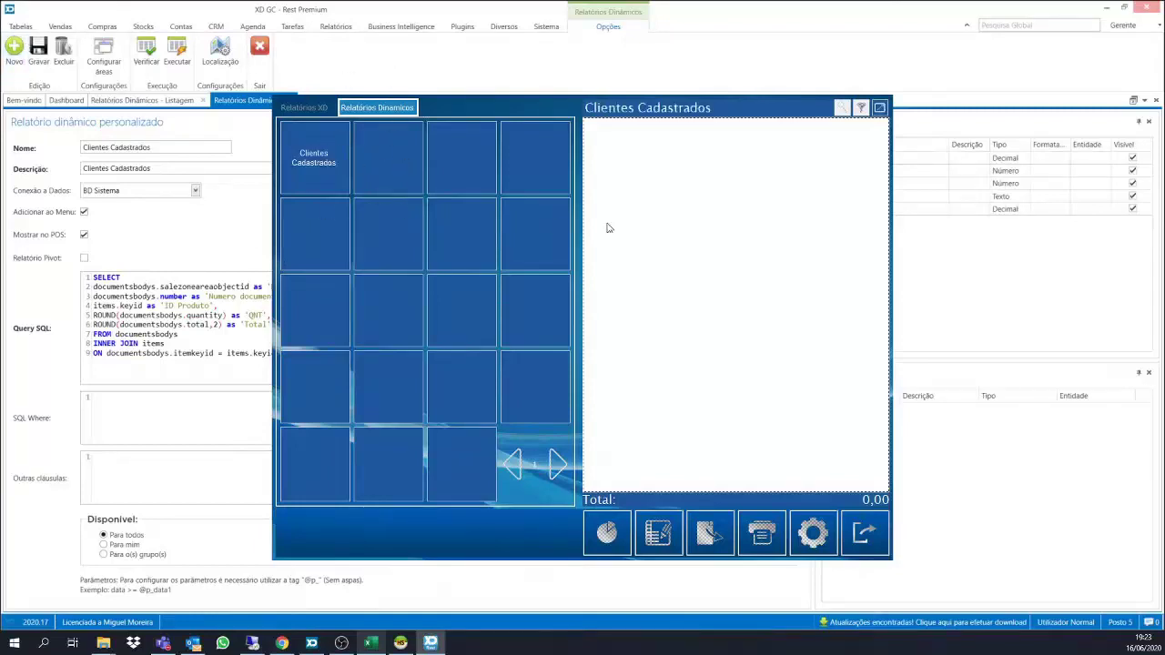
left_click_drag(661, 491, 808, 499)
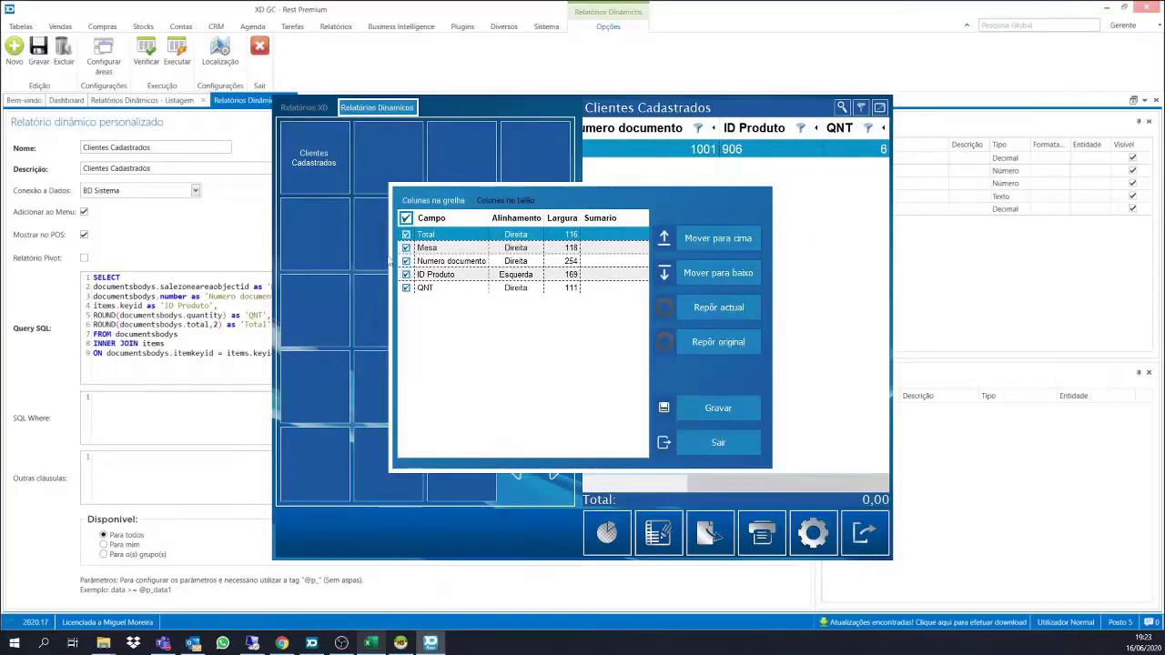
Reorder the report's grid columns, moving ID Produto to the first place and Total to the last.
left_click(429, 278)
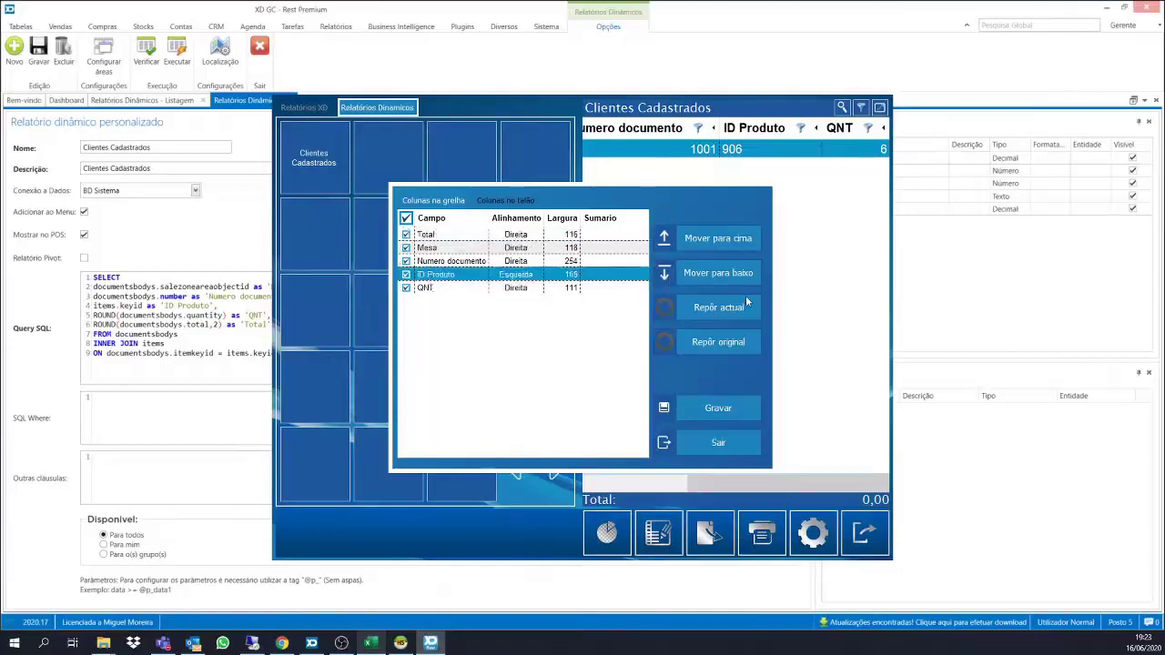
left_click(711, 241)
left_click(712, 241)
left_click(711, 241)
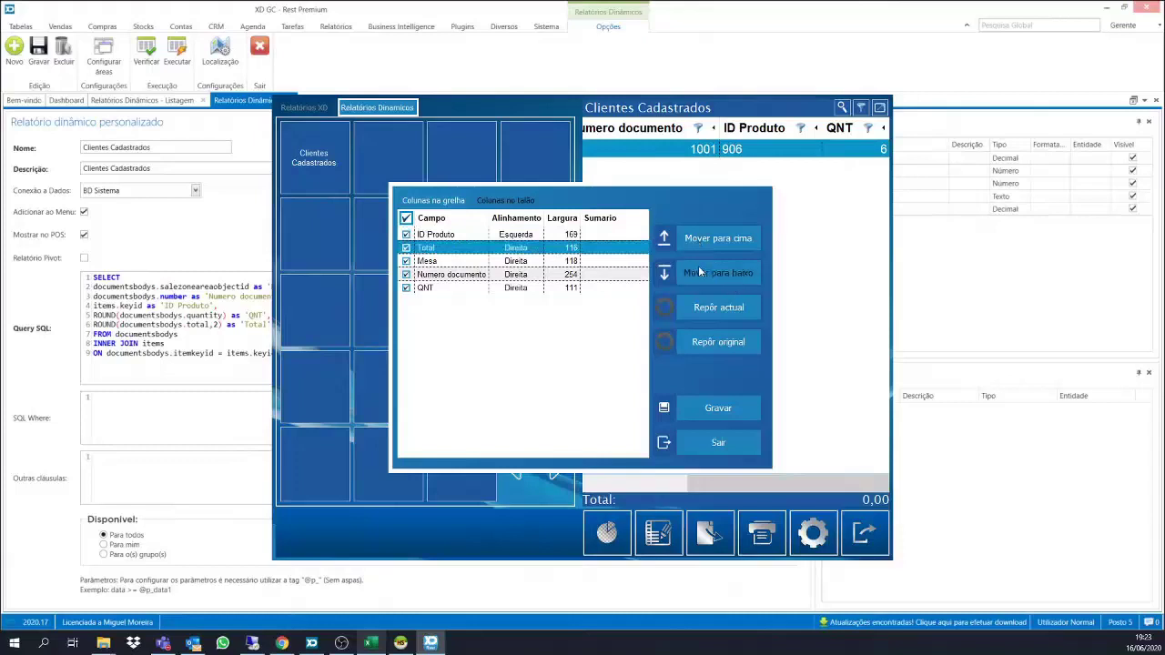
left_click(718, 272)
left_click(718, 272)
left_click(718, 272)
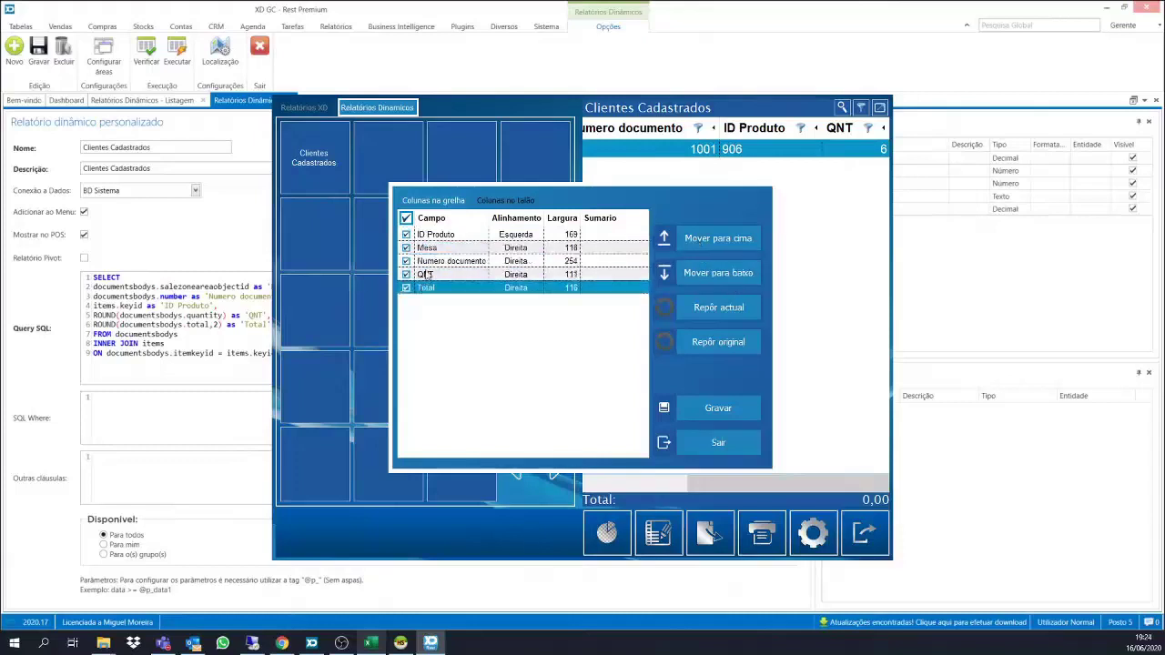
Save the grid column order, leave the column configuration, and expand the report 'Clientes Cadastrados' to full width.
left_click(721, 407)
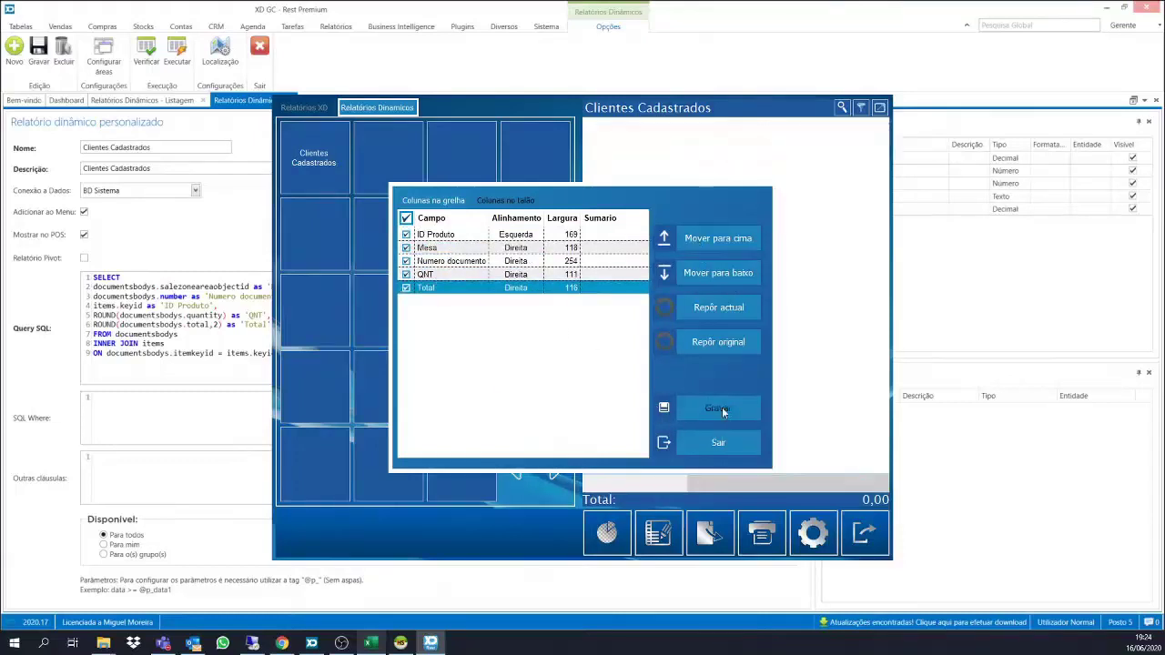
left_click(717, 442)
left_click_drag(662, 487, 637, 486)
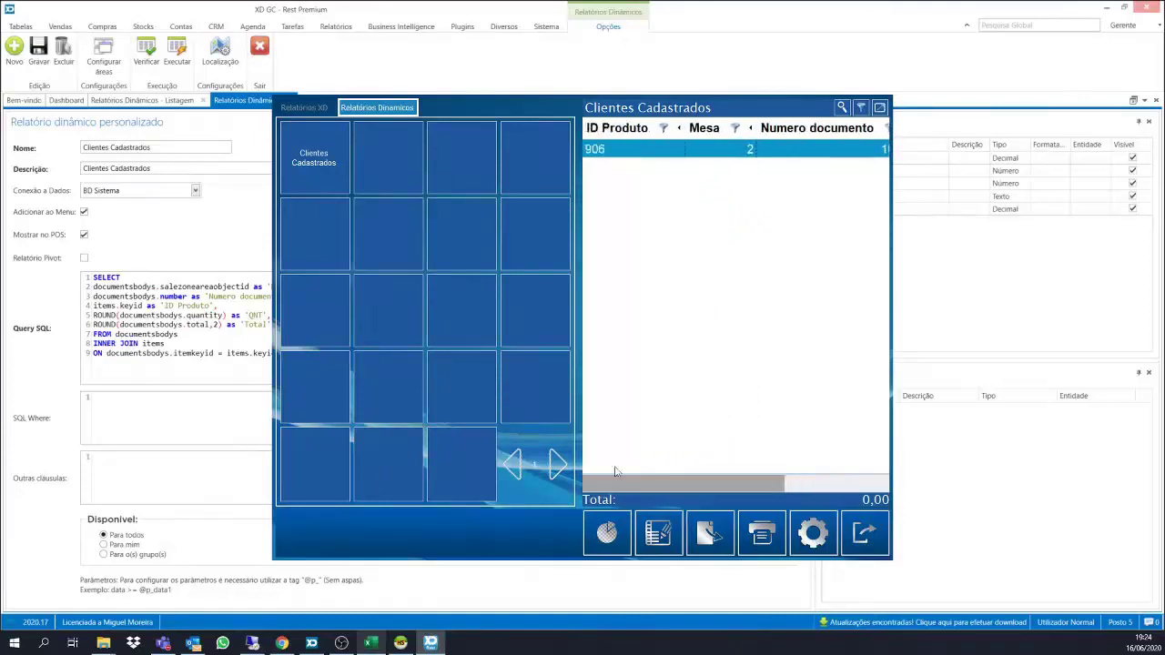
left_click(879, 107)
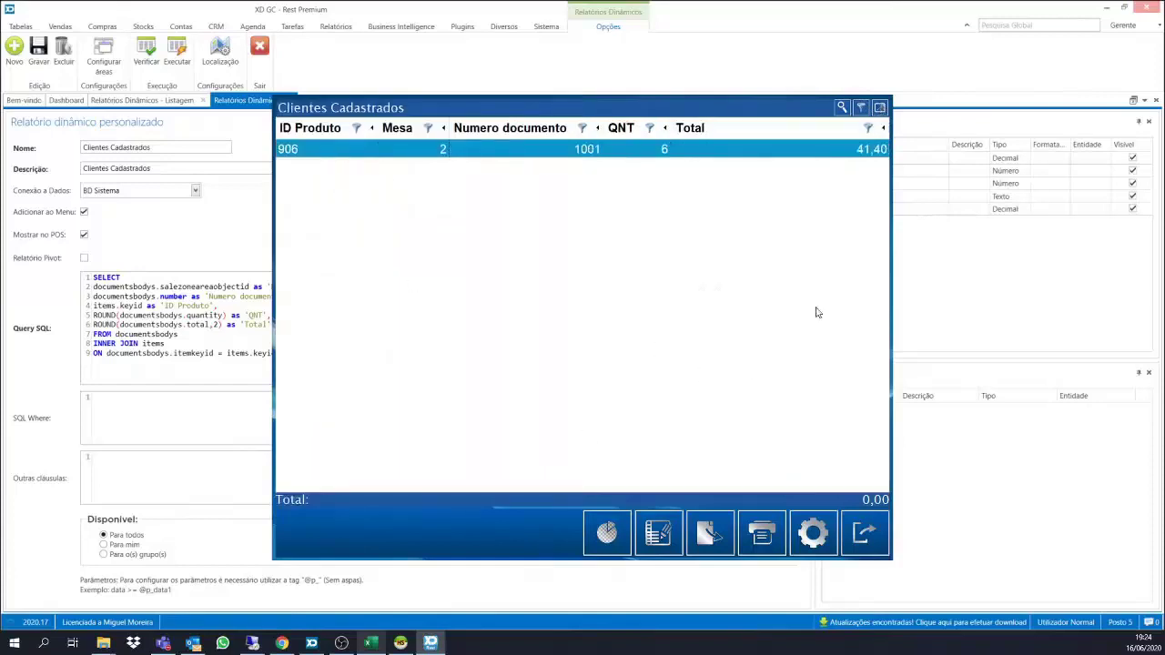
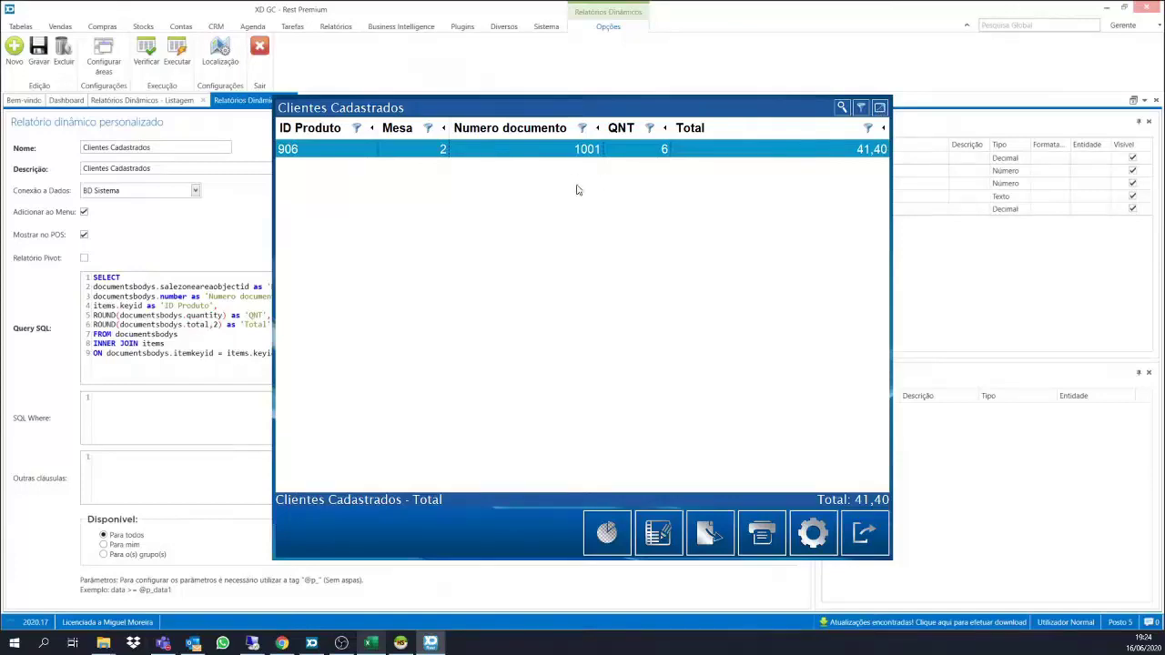
Exit the report to the POS main sales page and minimize the XD GC back office.
left_click(880, 535)
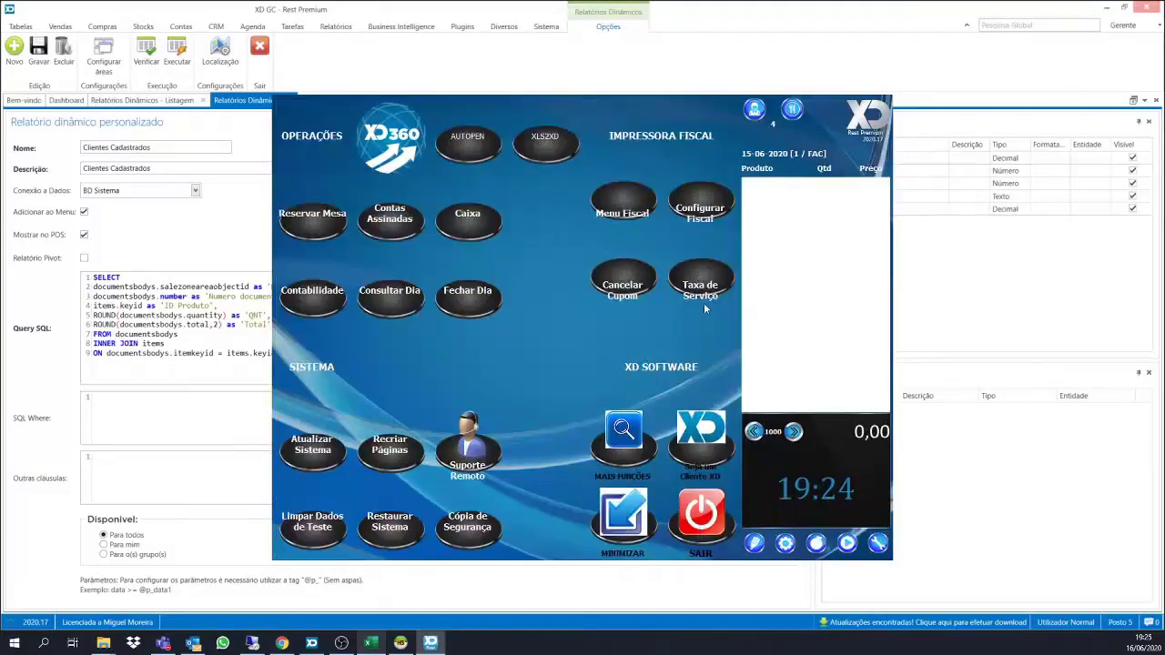
left_click(861, 119)
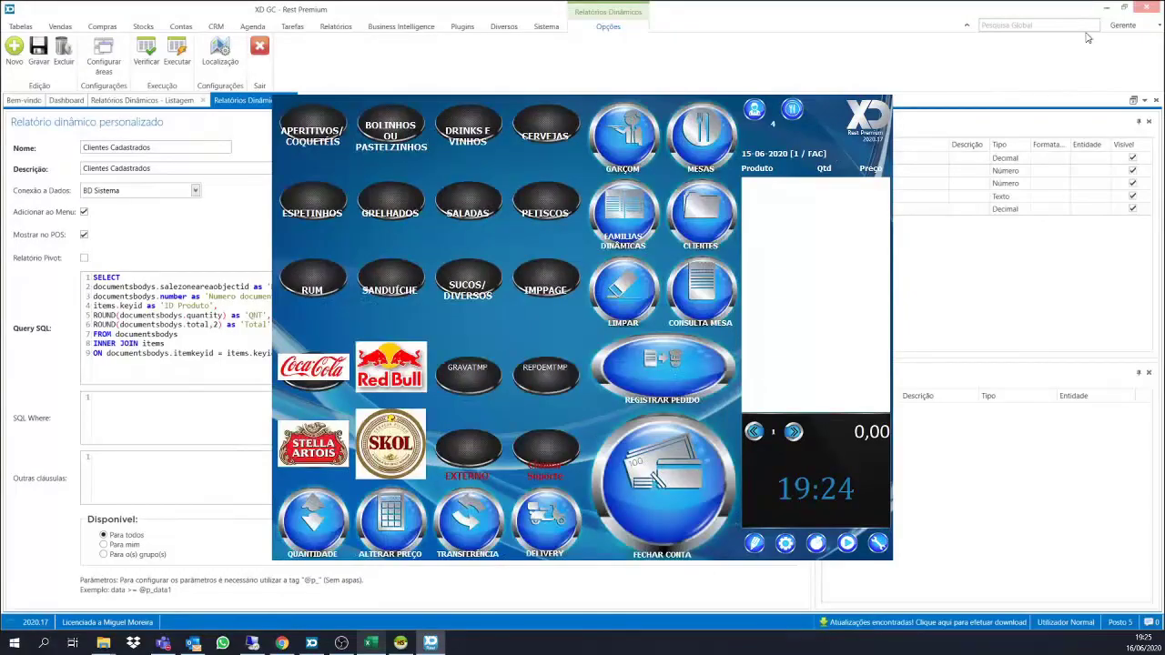
left_click(1104, 7)
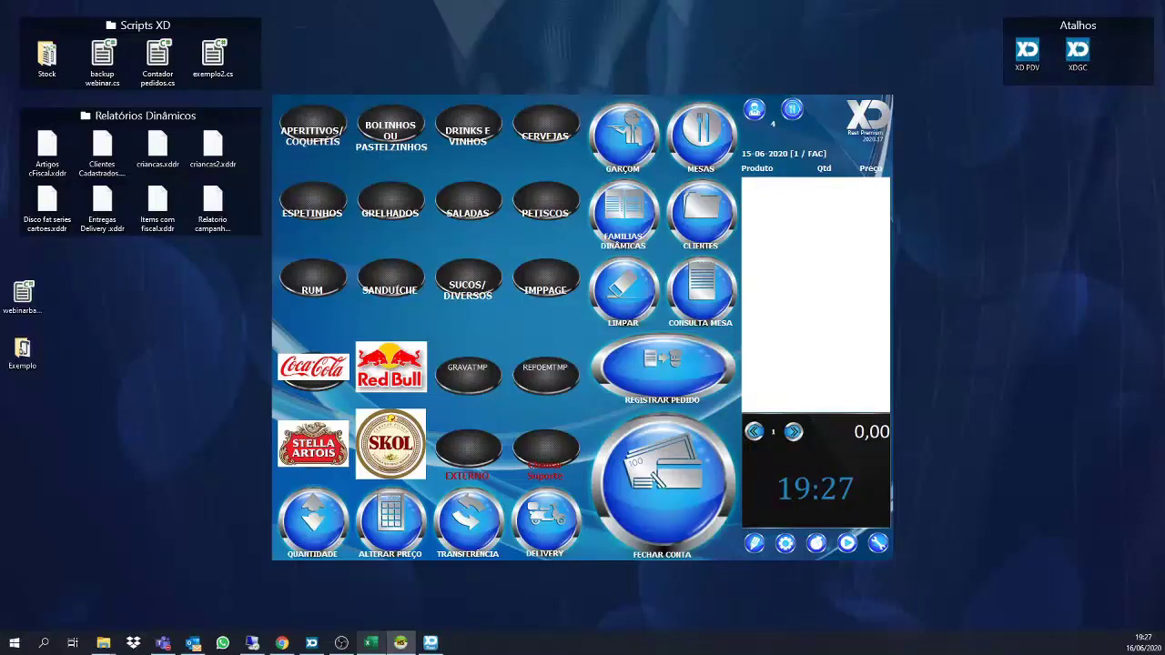
Record an Abertura cash movement of 100 with the observation 'Entrada dinheiro pessoal'.
left_click(878, 544)
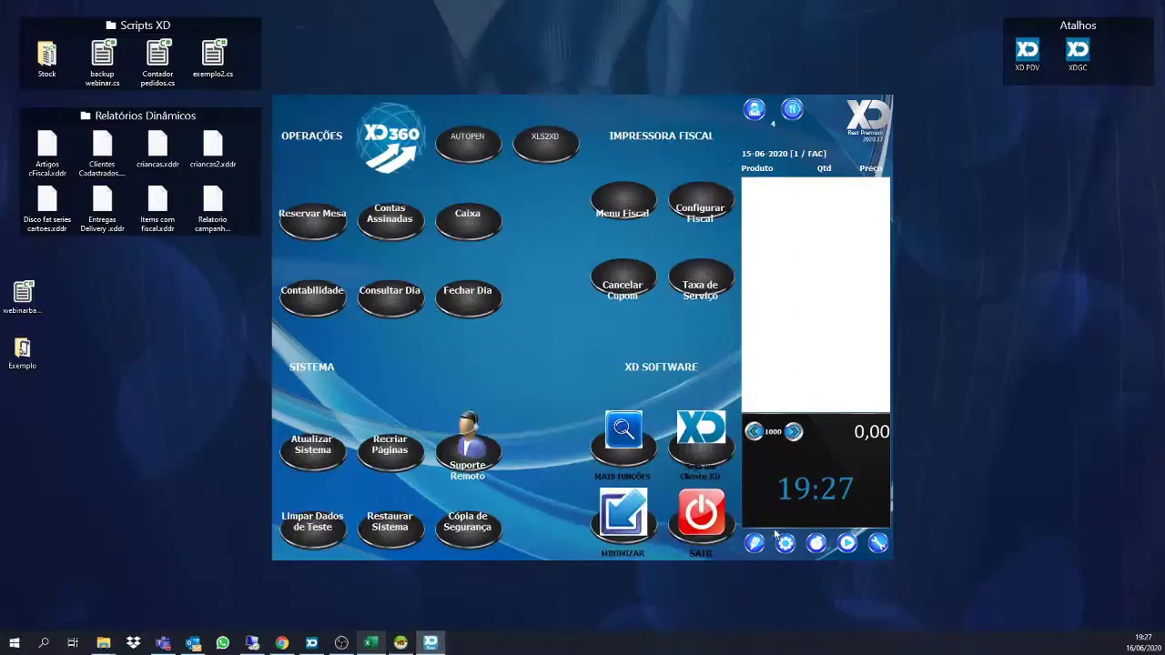
left_click(471, 244)
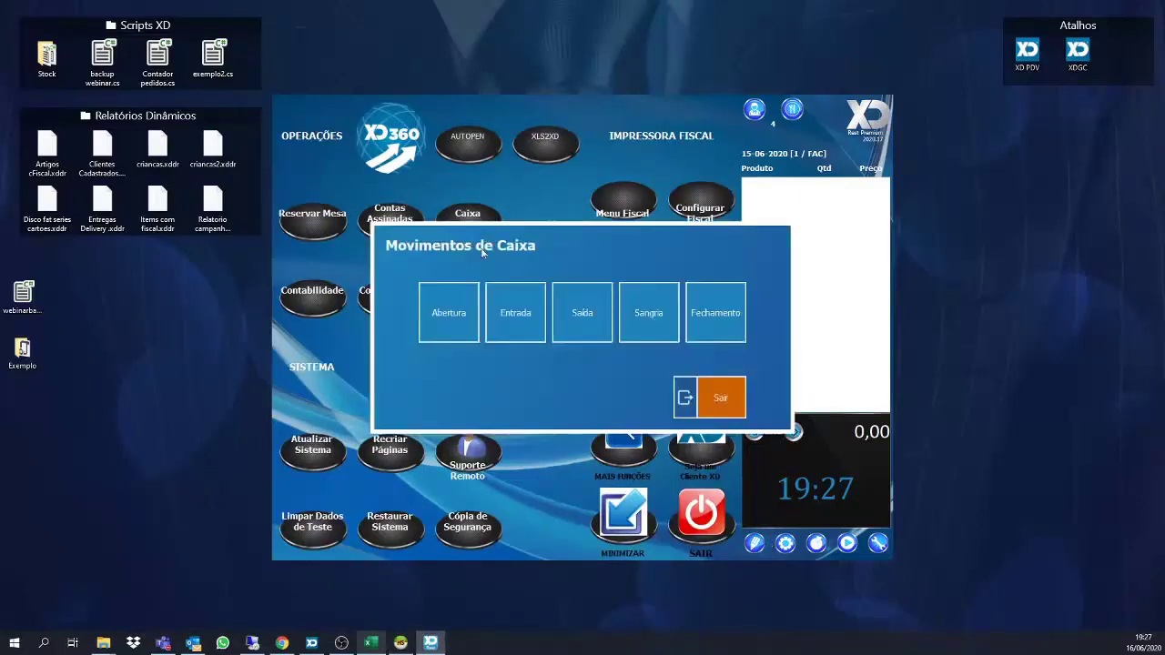
left_click(455, 317)
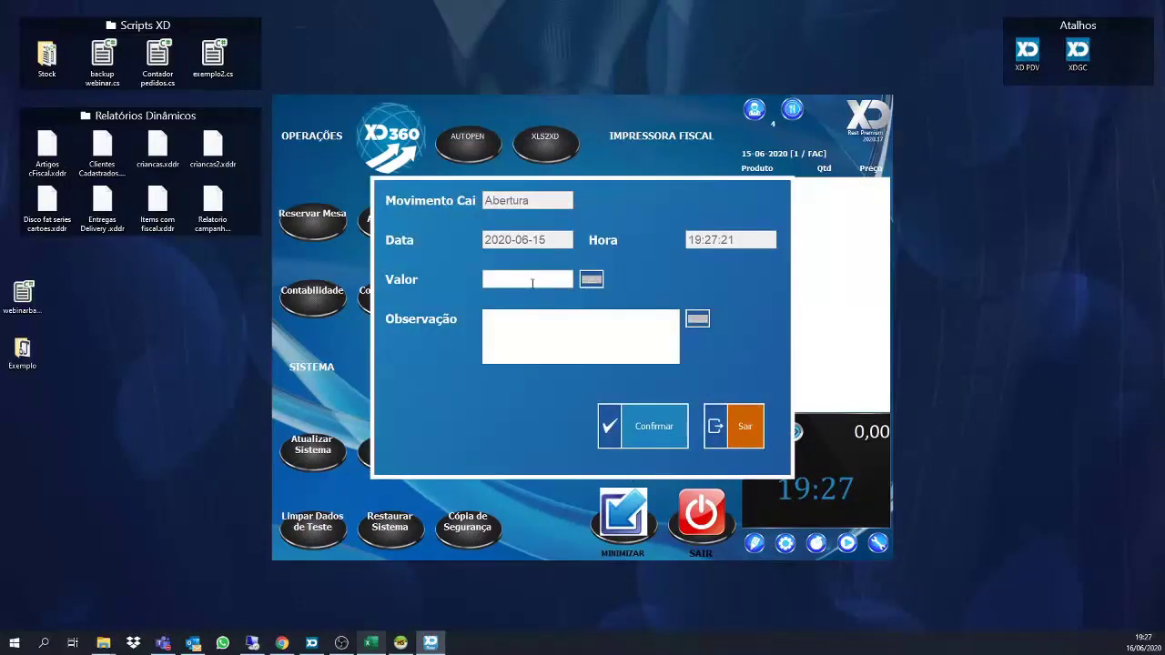
type("100")
left_click(539, 325)
type("Entrada dinheiro pessoal")
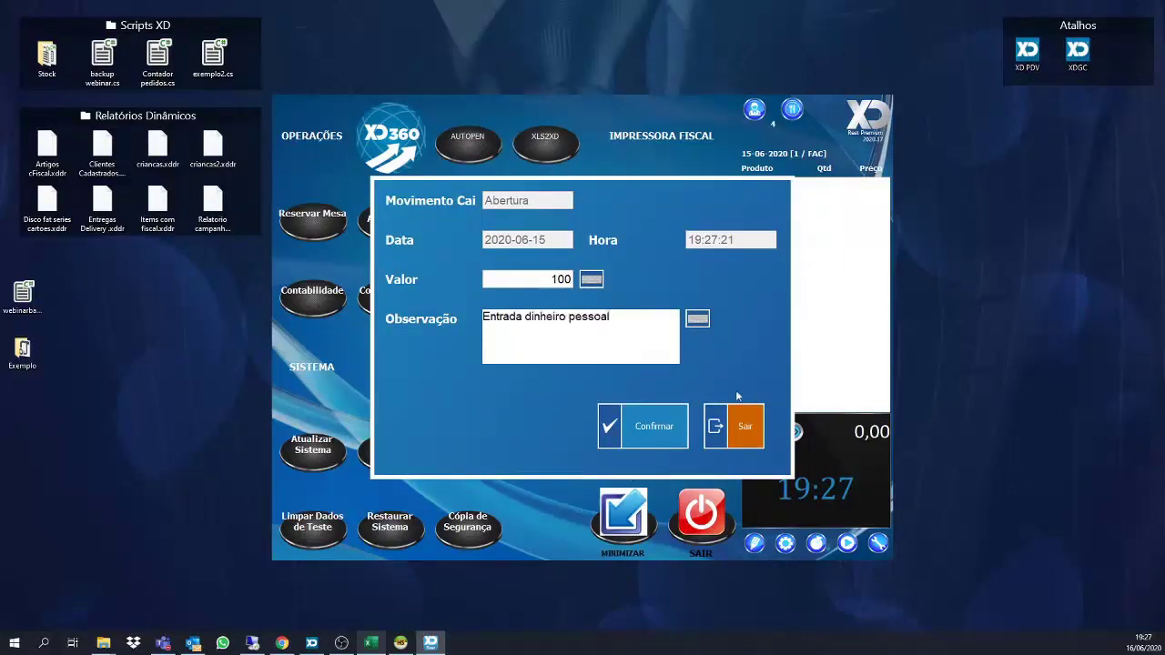
left_click(647, 437)
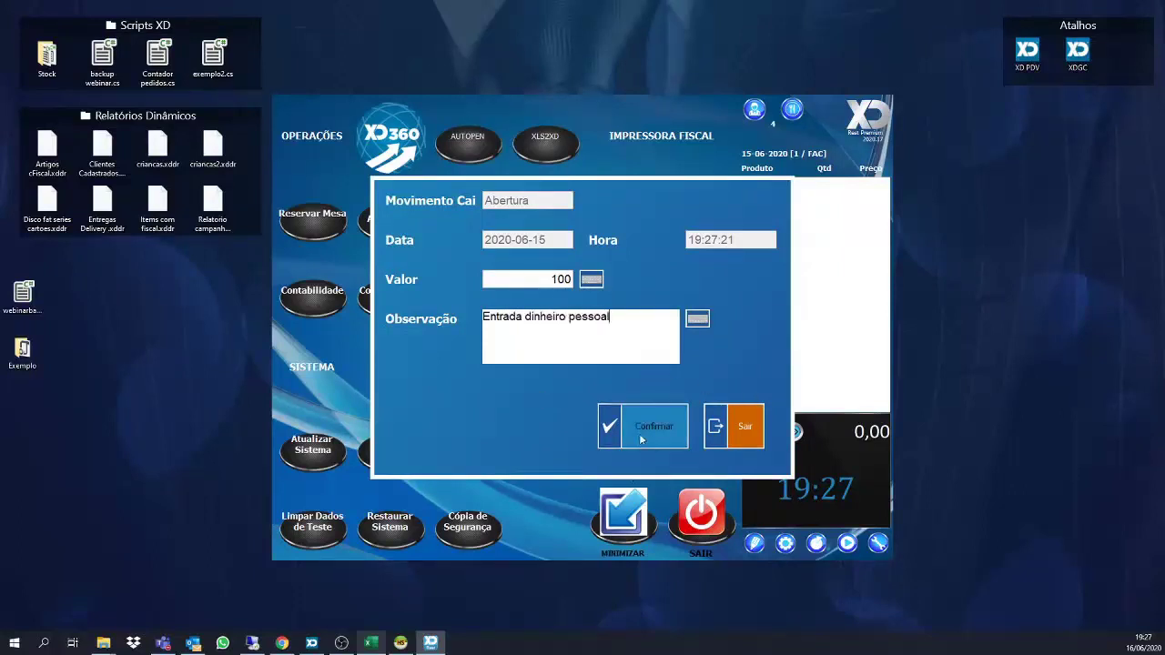
left_click(697, 389)
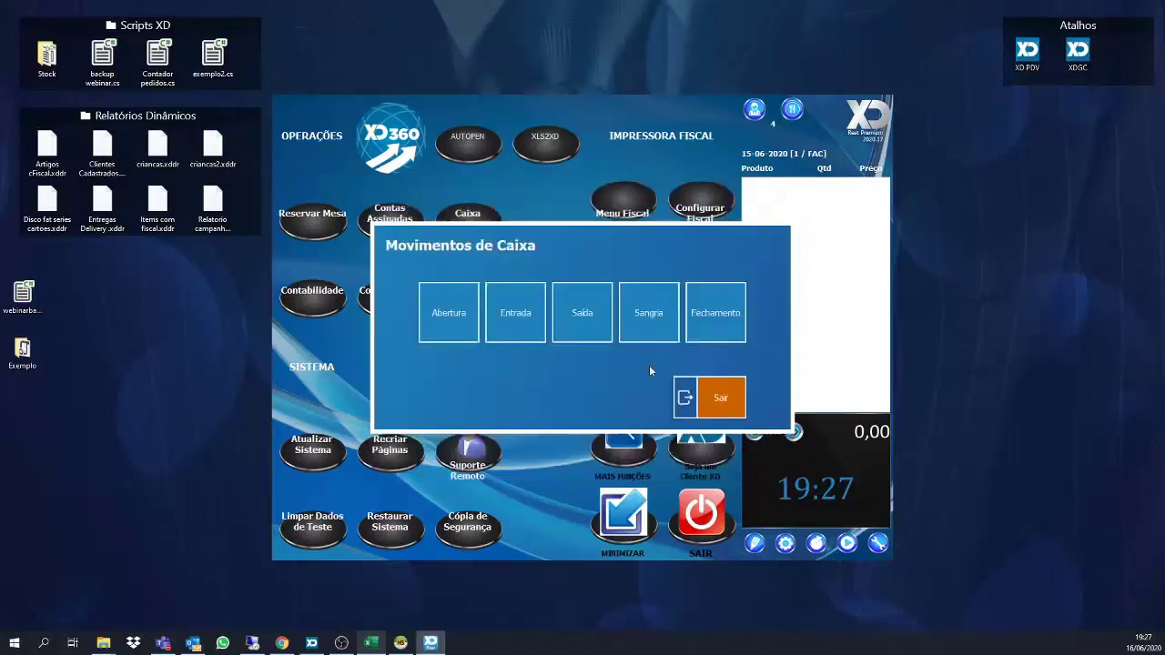
left_click(473, 318)
left_click(768, 438)
Record an Entrada cash movement of 100 with the observation 'Valor deixado por supervisor'.
left_click(528, 311)
left_click(535, 277)
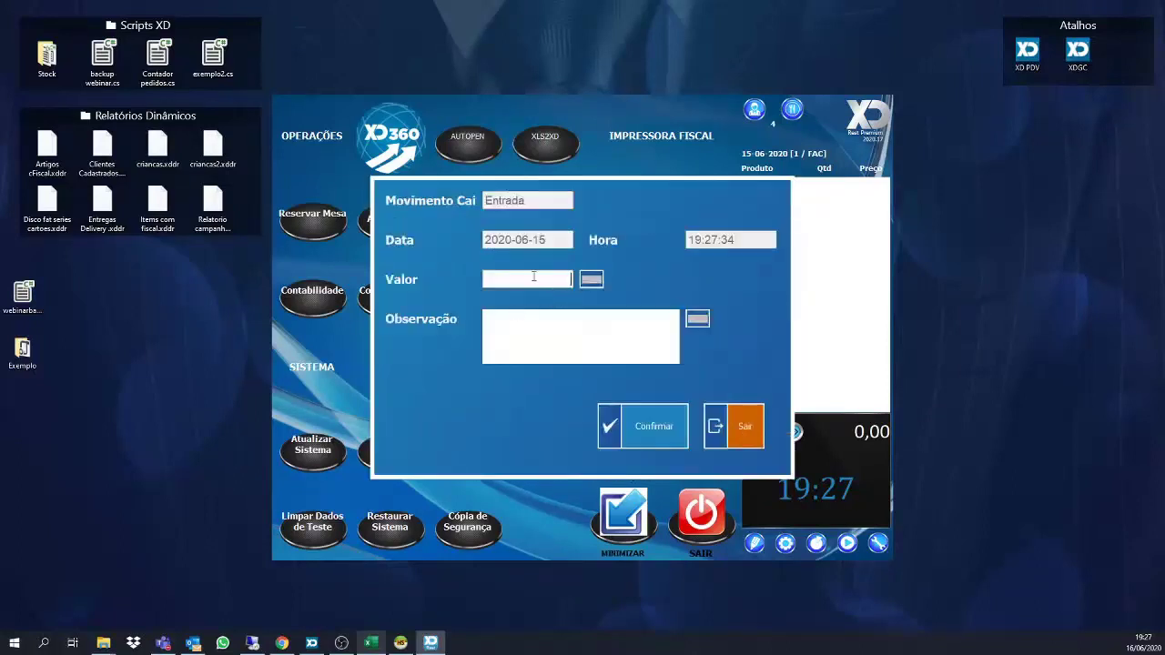
type("100")
left_click(554, 338)
type("Valor deixado por ")
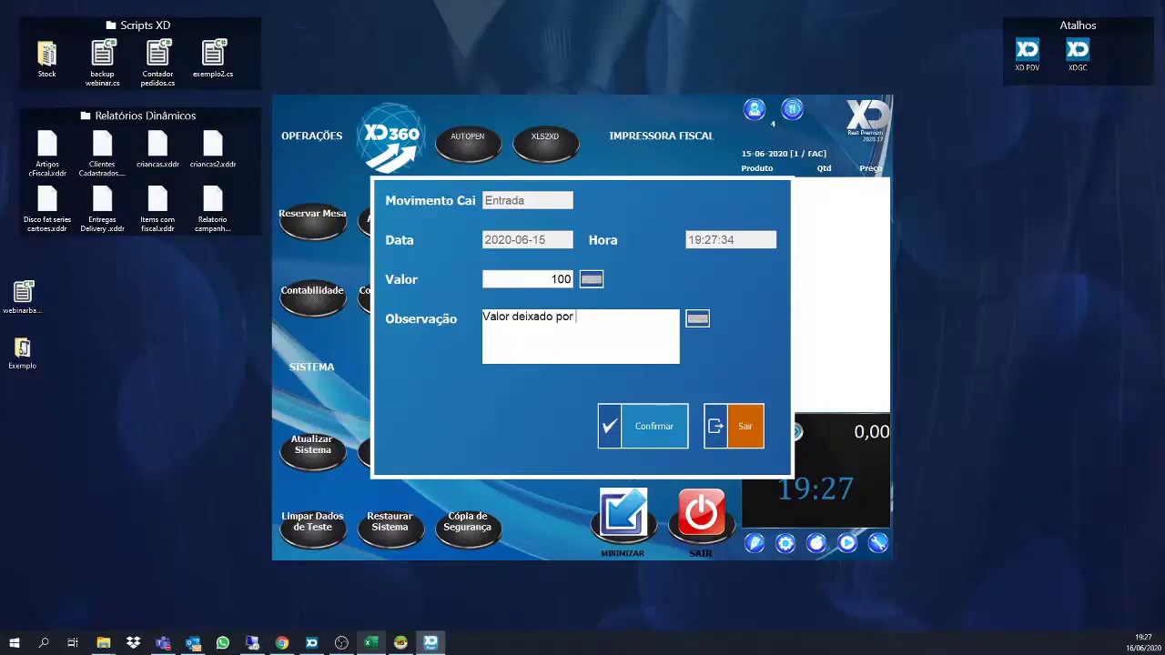
type("supervisor")
left_click(608, 411)
left_click(688, 395)
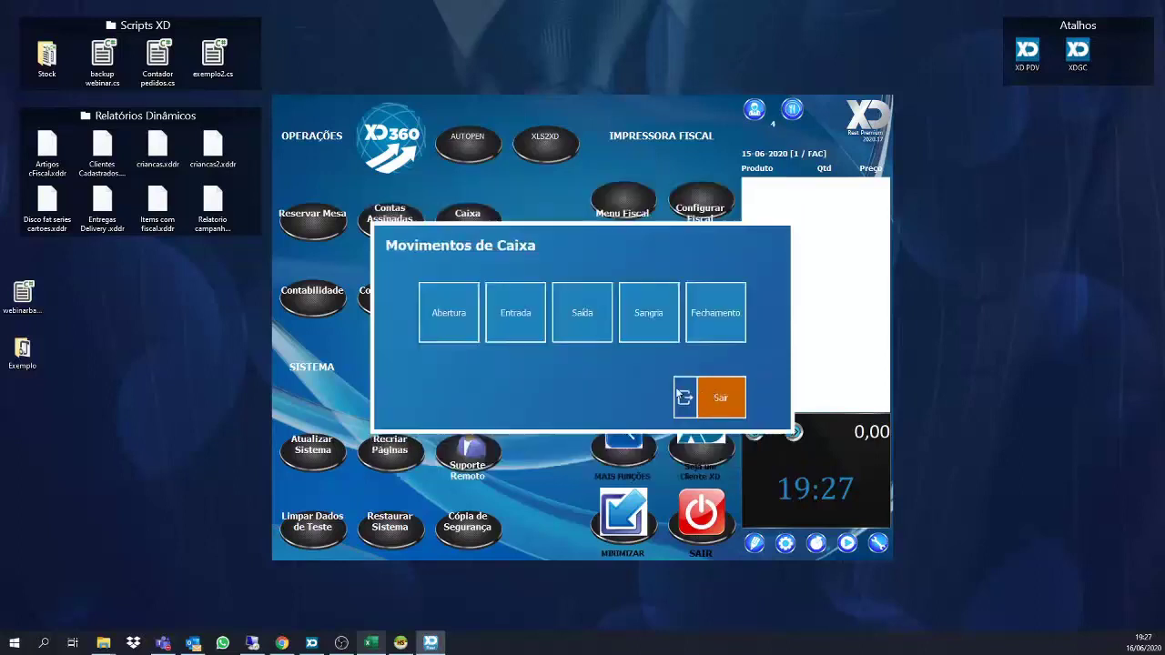
Record a Saída cash movement of 10 with the observation 'Pagamento funcionario limpeza' and close the cash movements.
left_click(578, 310)
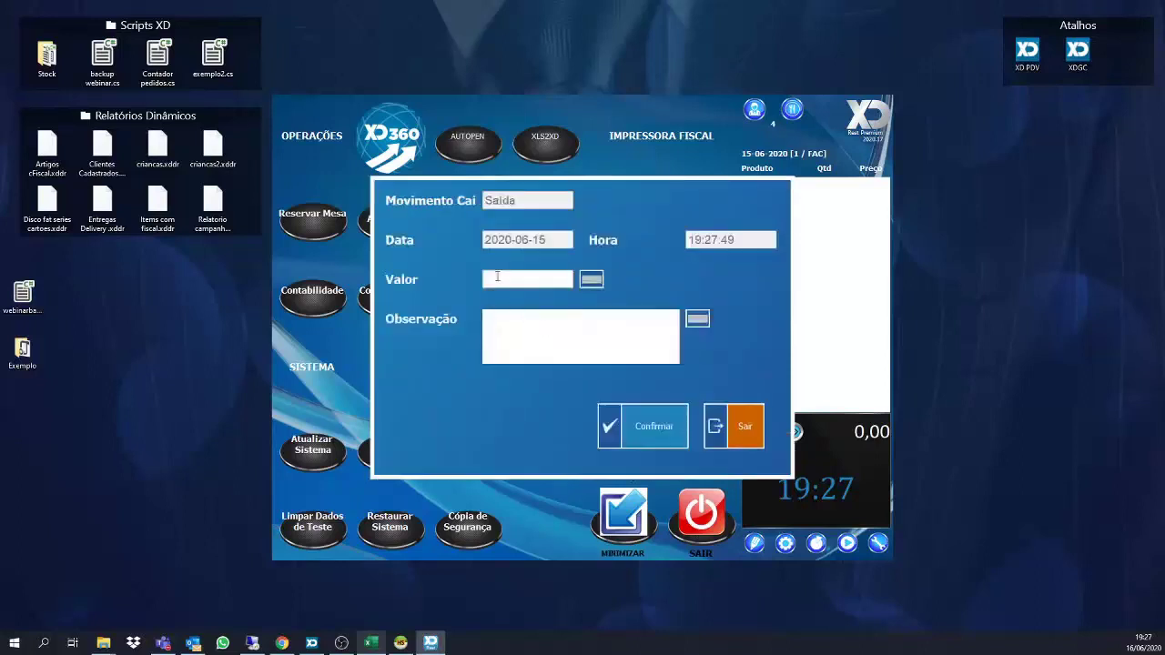
type("10")
left_click(546, 343)
type("Pagamento ")
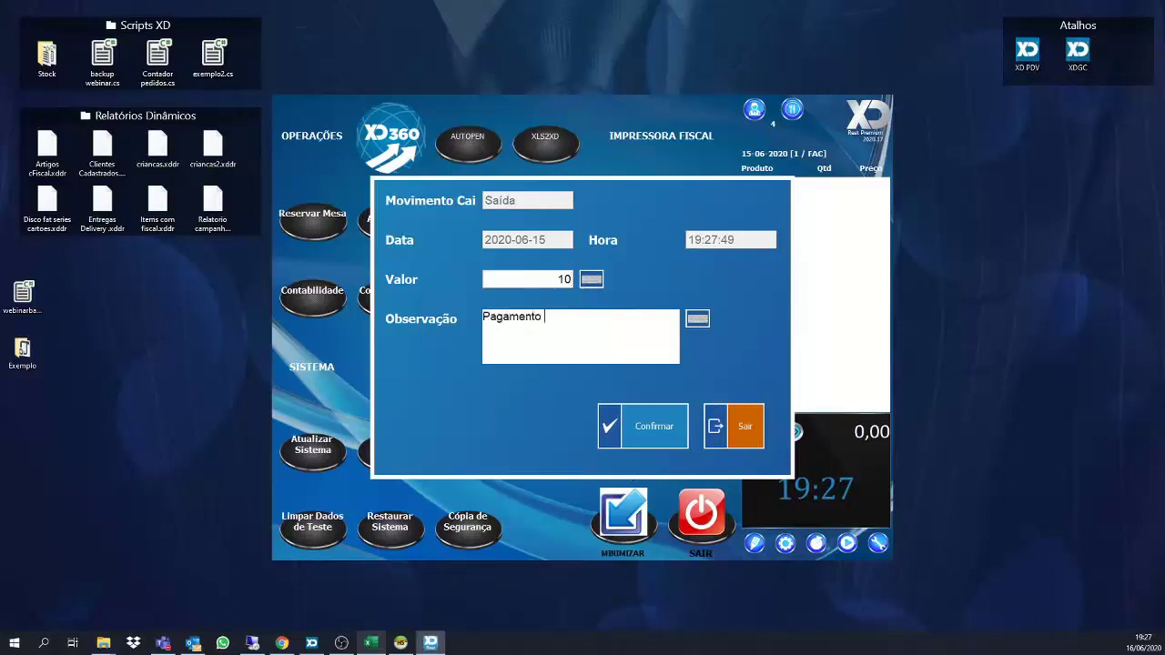
type("funcionario limpeza")
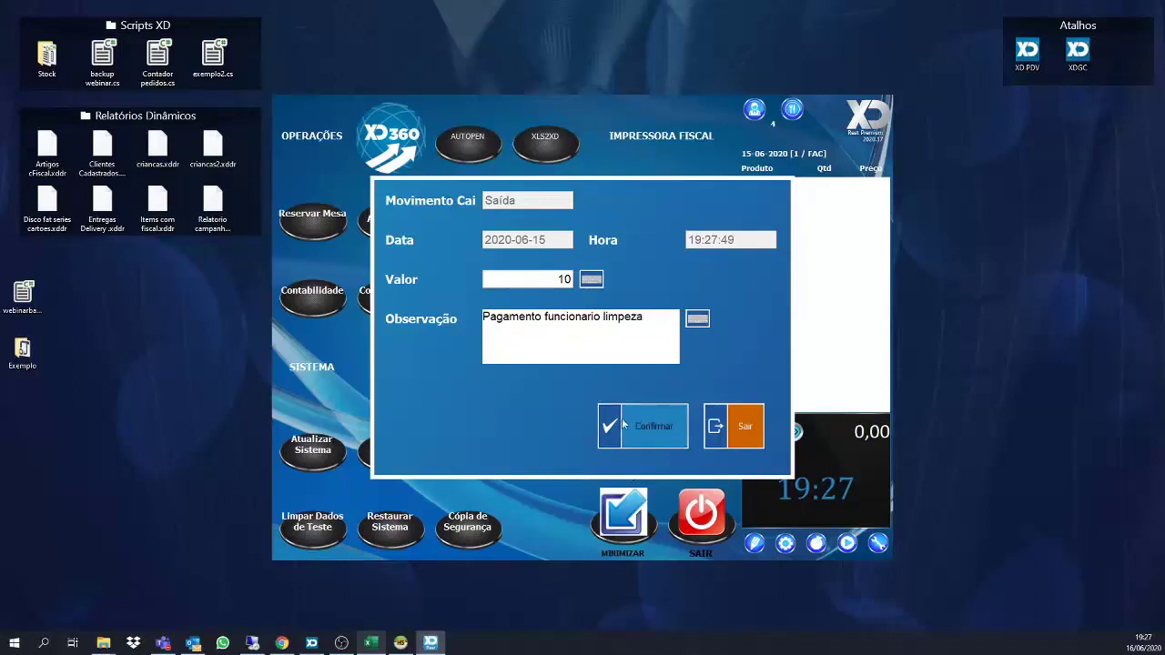
left_click(623, 424)
left_click(695, 390)
left_click(724, 389)
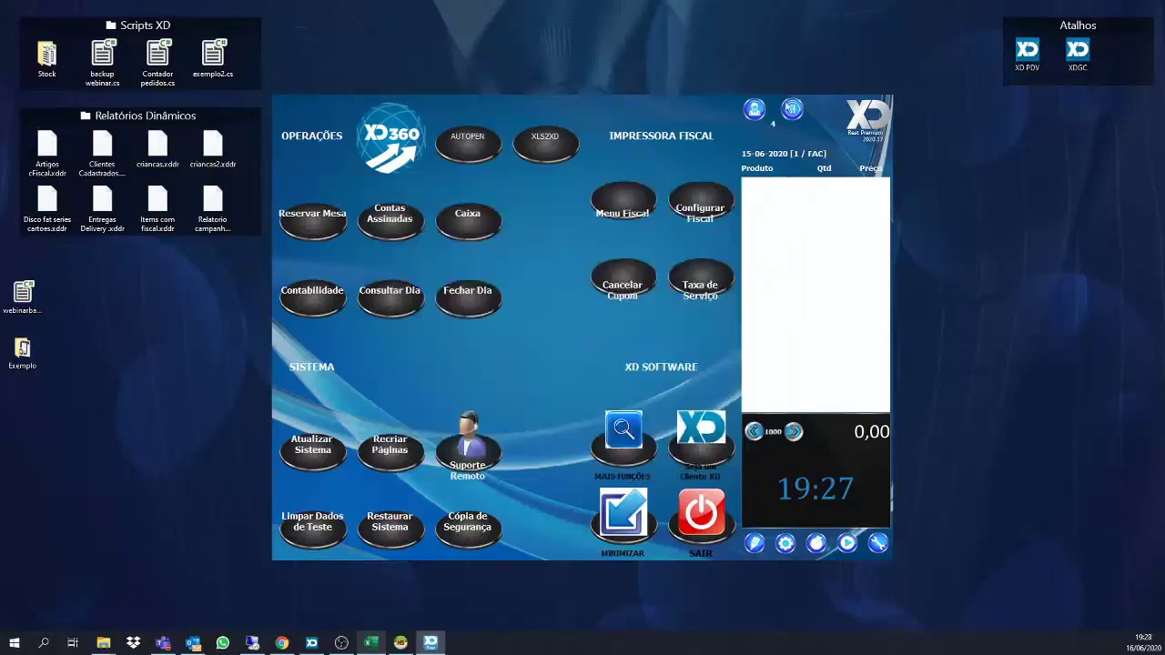
Switch the POS operator to the first waiter in the employee list, setting and confirming the waiter's new password.
left_click(754, 109)
left_click(393, 273)
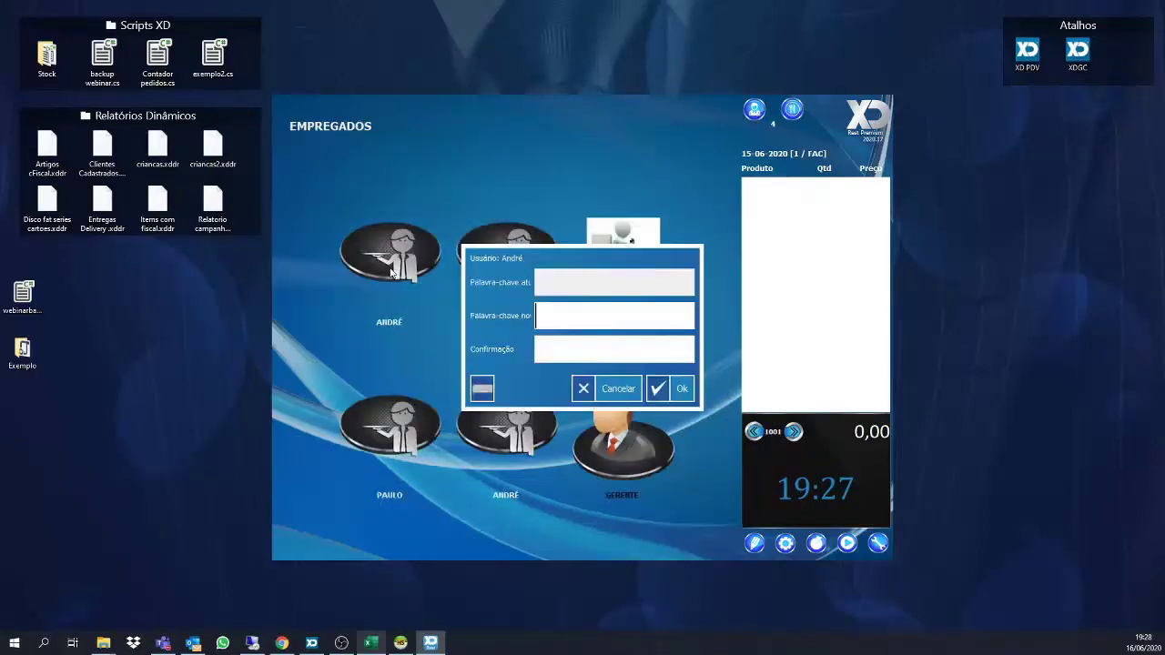
type("1")
key("Tab")
type("1")
key("Return")
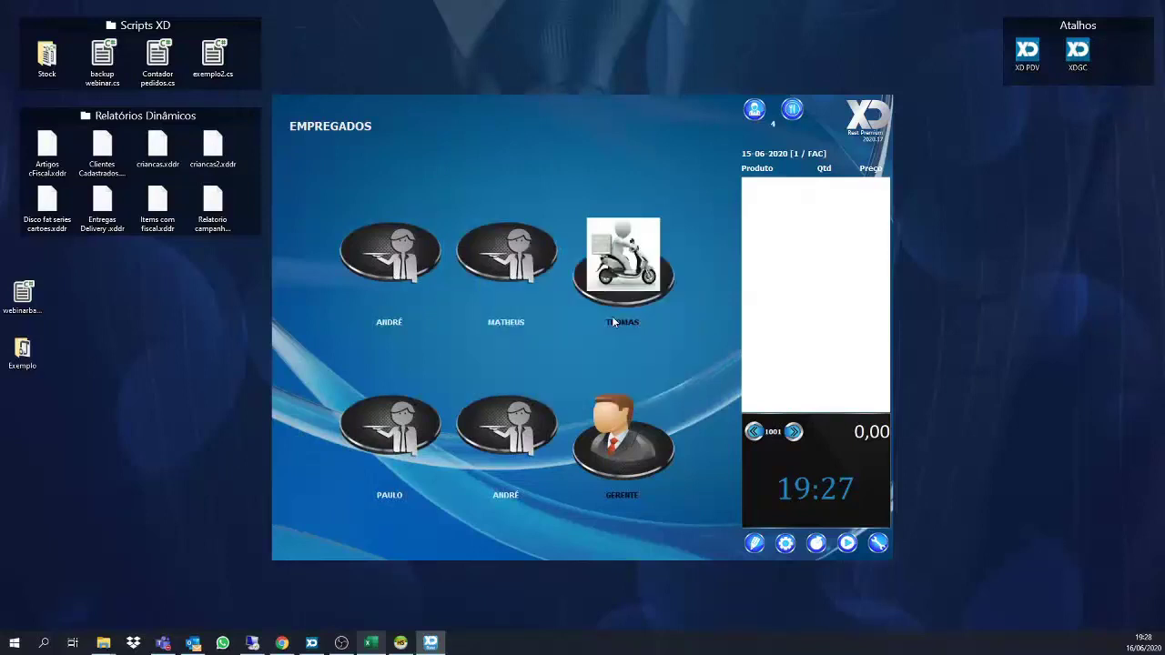
left_click(699, 387)
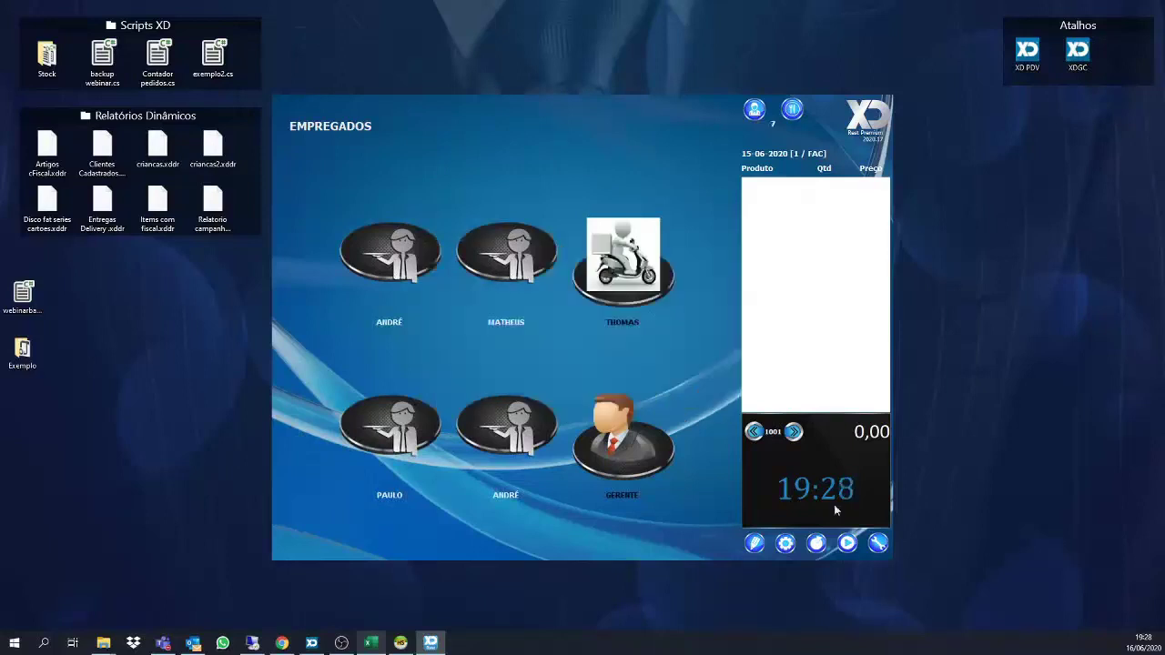
Open the POS operations page and return to the main sales page.
left_click(878, 543)
left_click(703, 390)
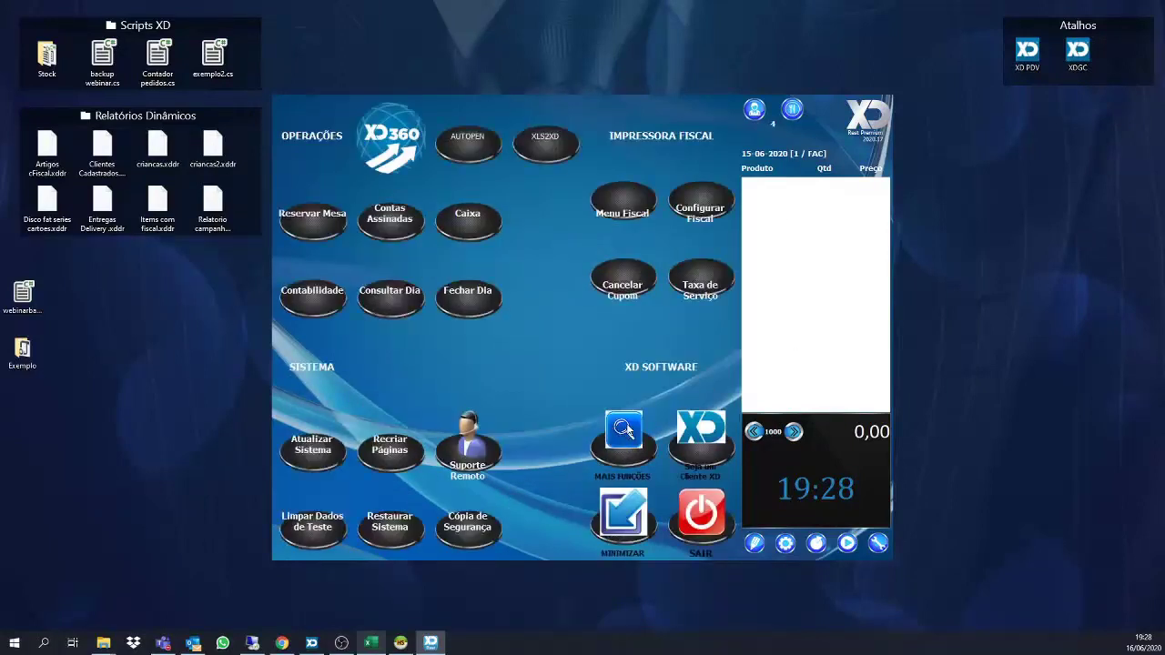
left_click(761, 544)
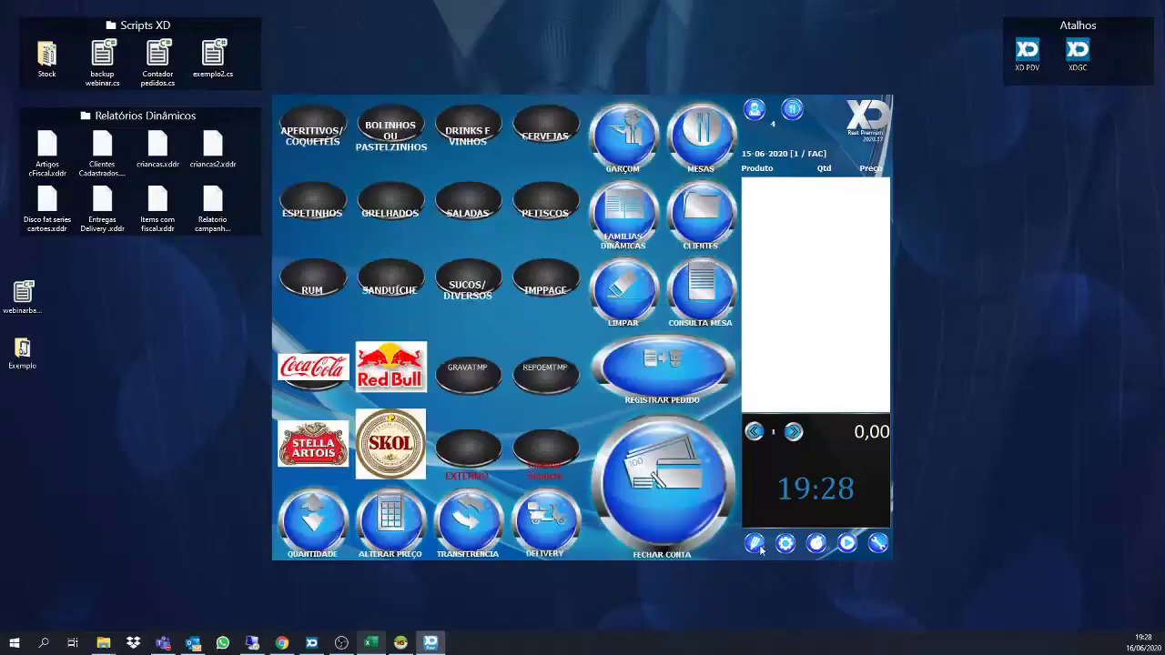
Edit the 'Chamar Suporte' page button to run the CAIXA function with the text 'CAIXA', and save the page configuration.
left_click(756, 544)
left_click(839, 373)
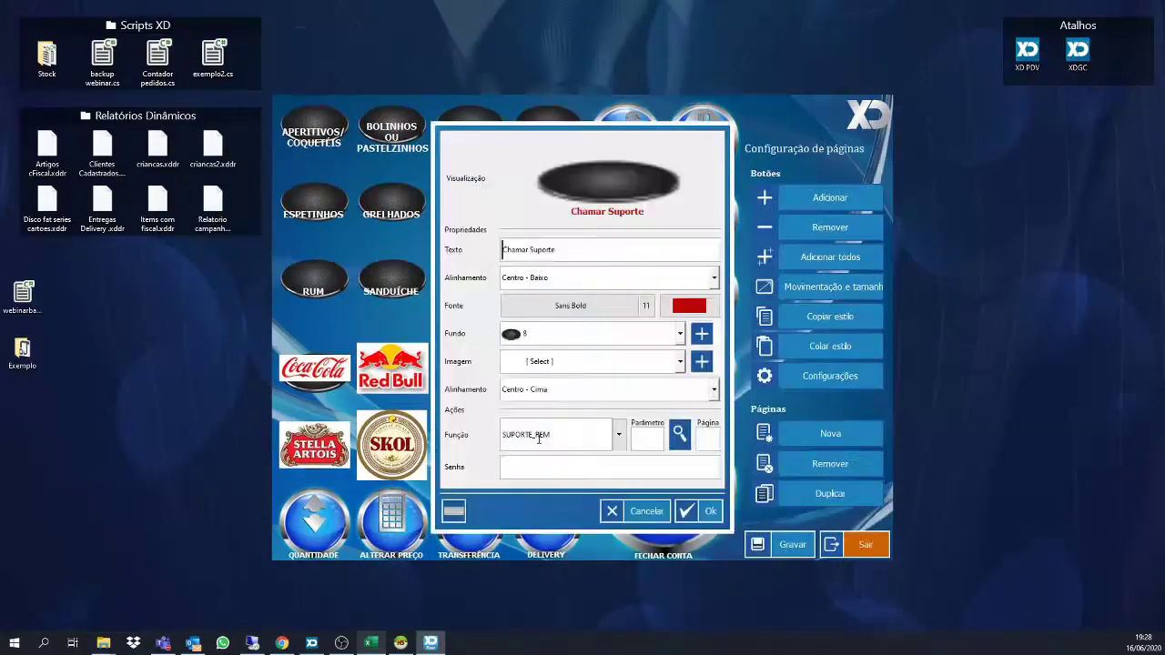
double_click(537, 435)
type("CA")
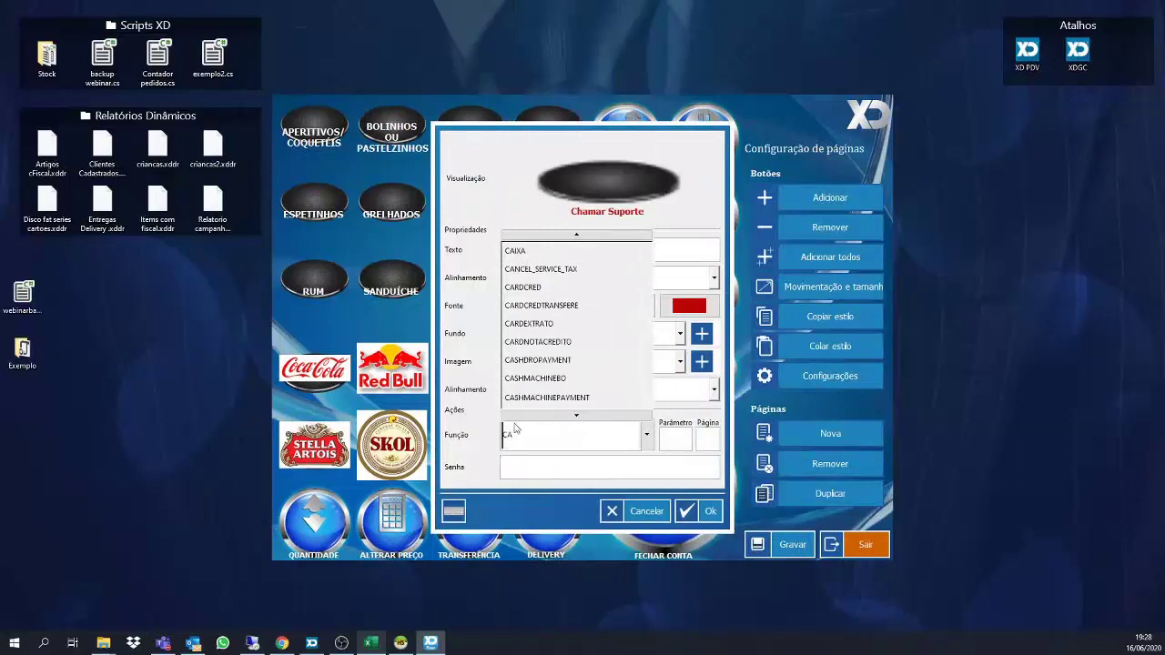
left_click(515, 250)
left_click(503, 247)
key("ctrl+a")
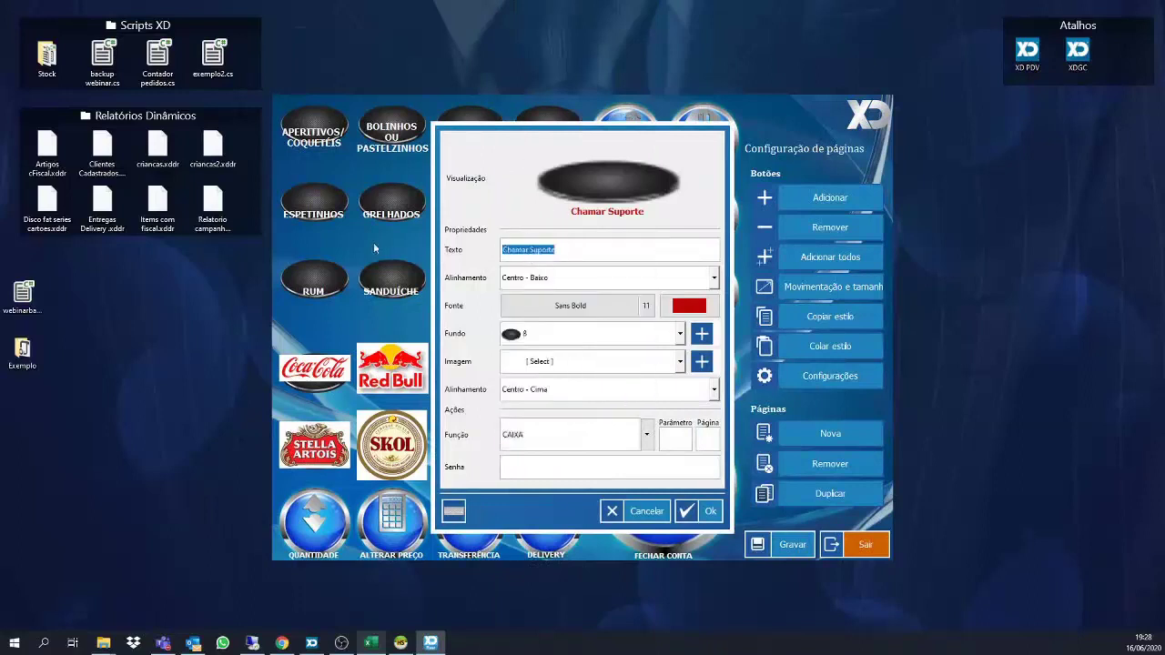
type("CAIXA")
left_click(700, 511)
left_click(792, 554)
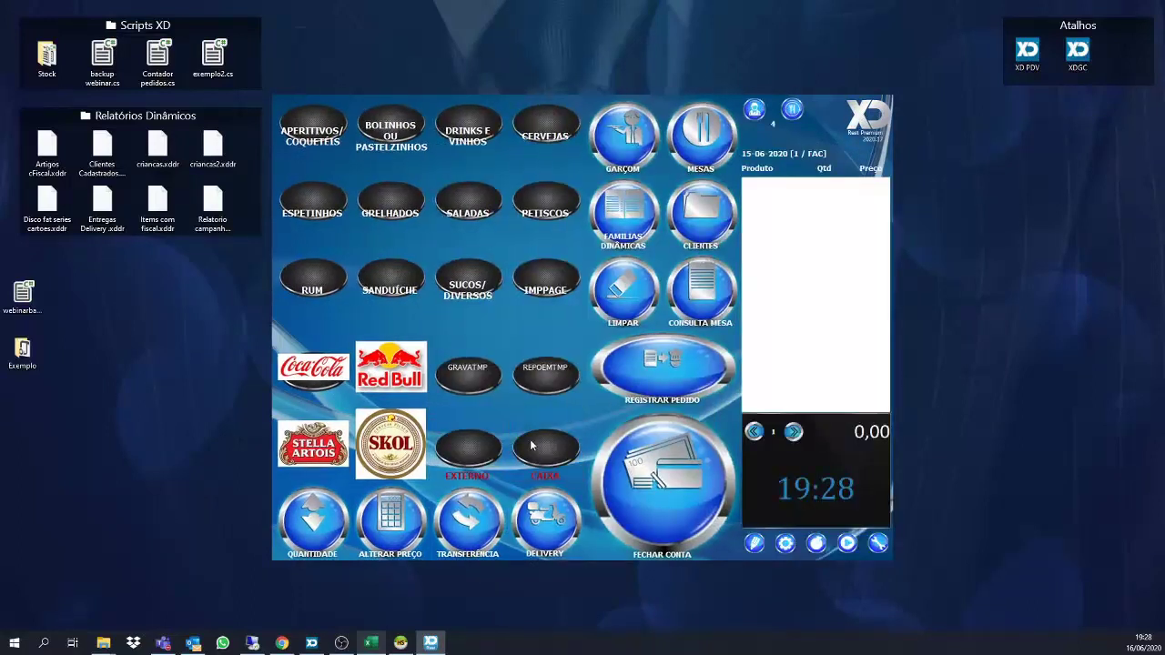
Test the CAIXA button on the sales page, close the cash movements, and switch the operator to the first waiter.
left_click(530, 438)
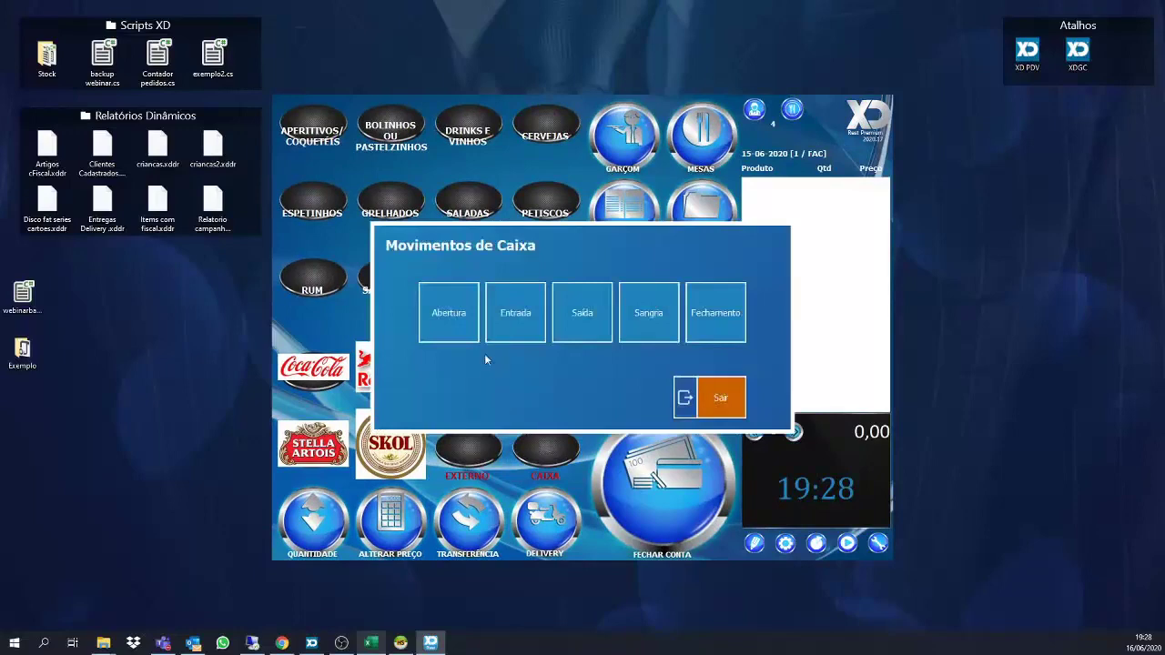
left_click(696, 394)
left_click(754, 110)
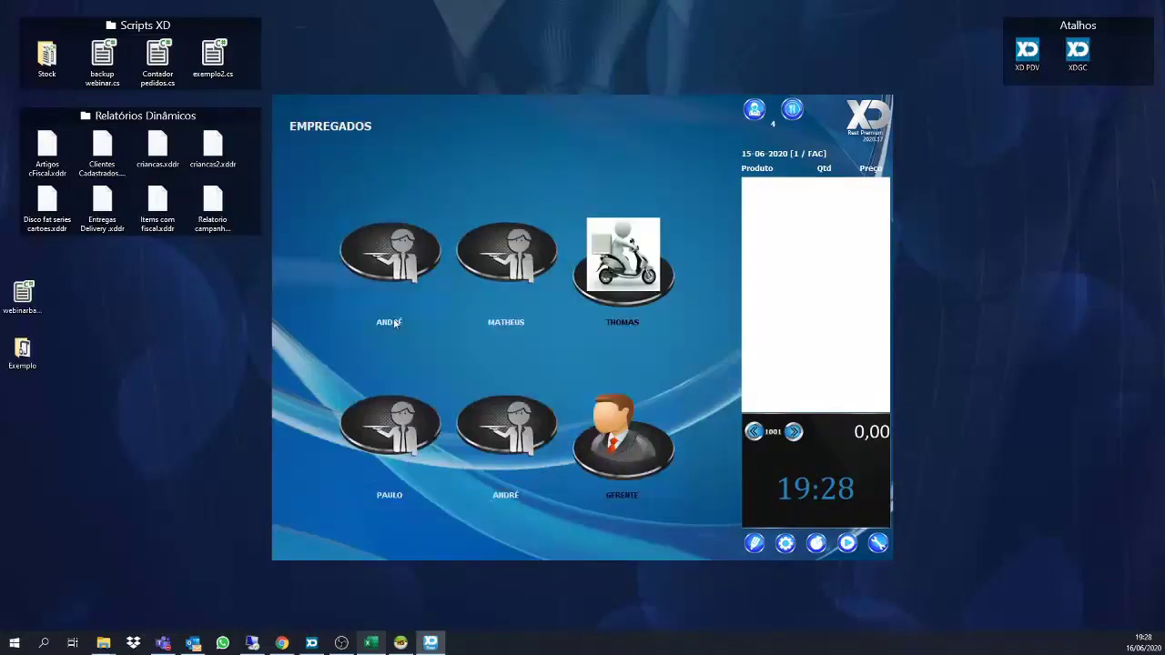
left_click(389, 254)
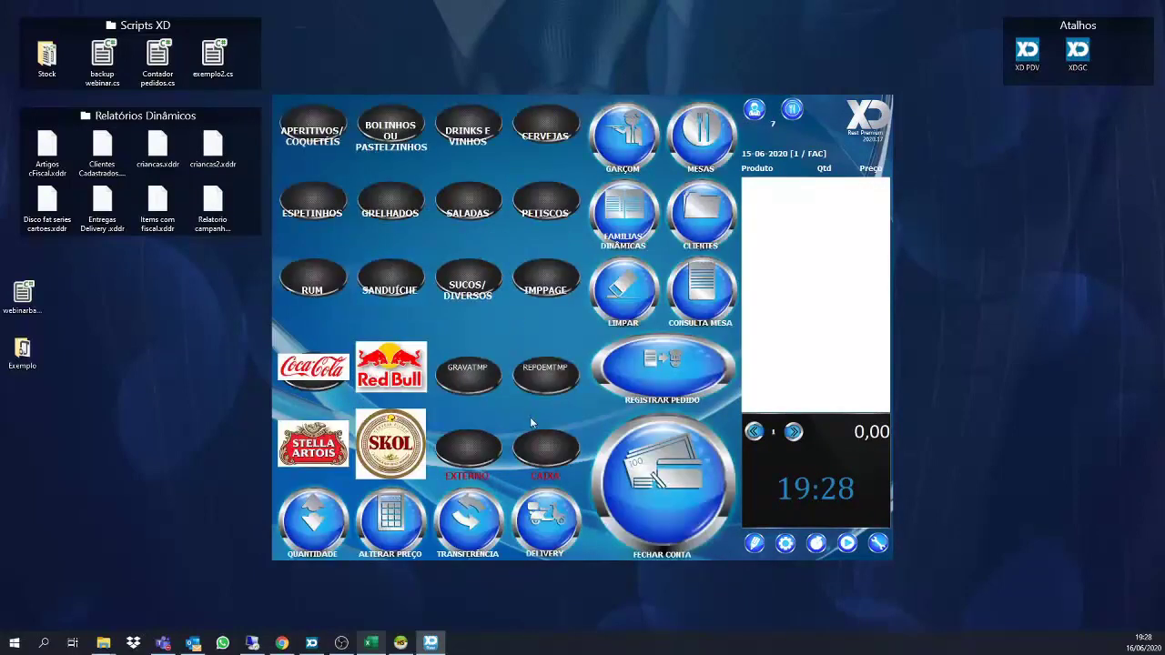
Record a Saída cash movement of 15 with the note 'Comissões final semana autorizado por' plus the authorizer's name.
left_click(540, 443)
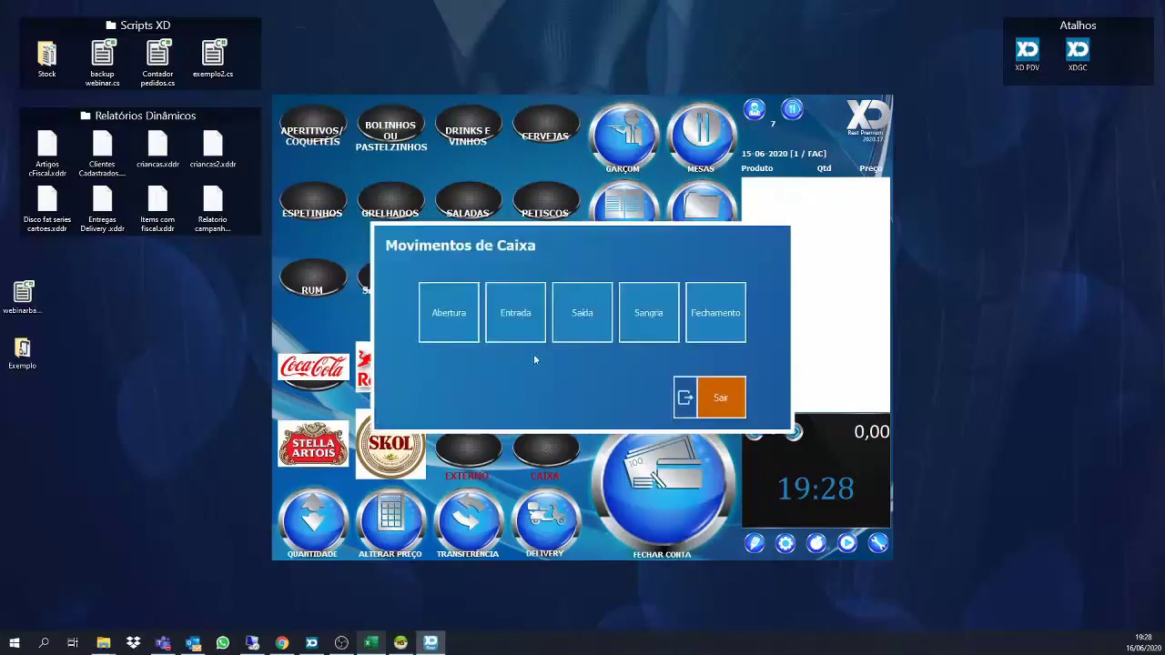
left_click(512, 318)
type("15")
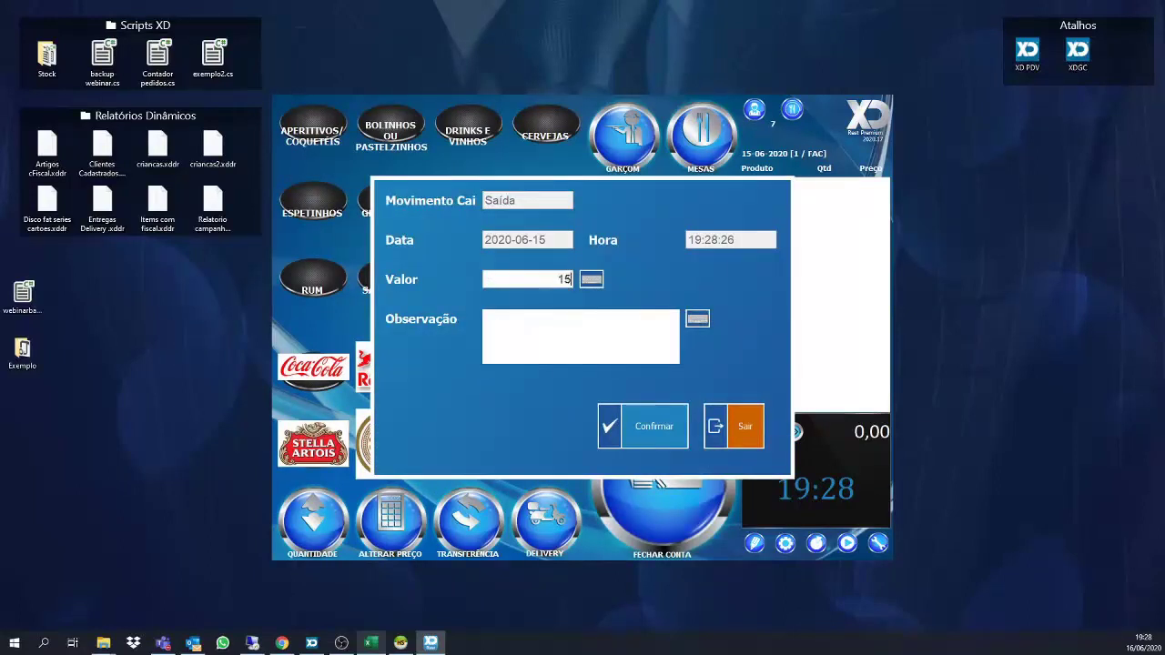
left_click(606, 322)
type("Comissões d")
key("BackSpace")
type("final semana autorizado ")
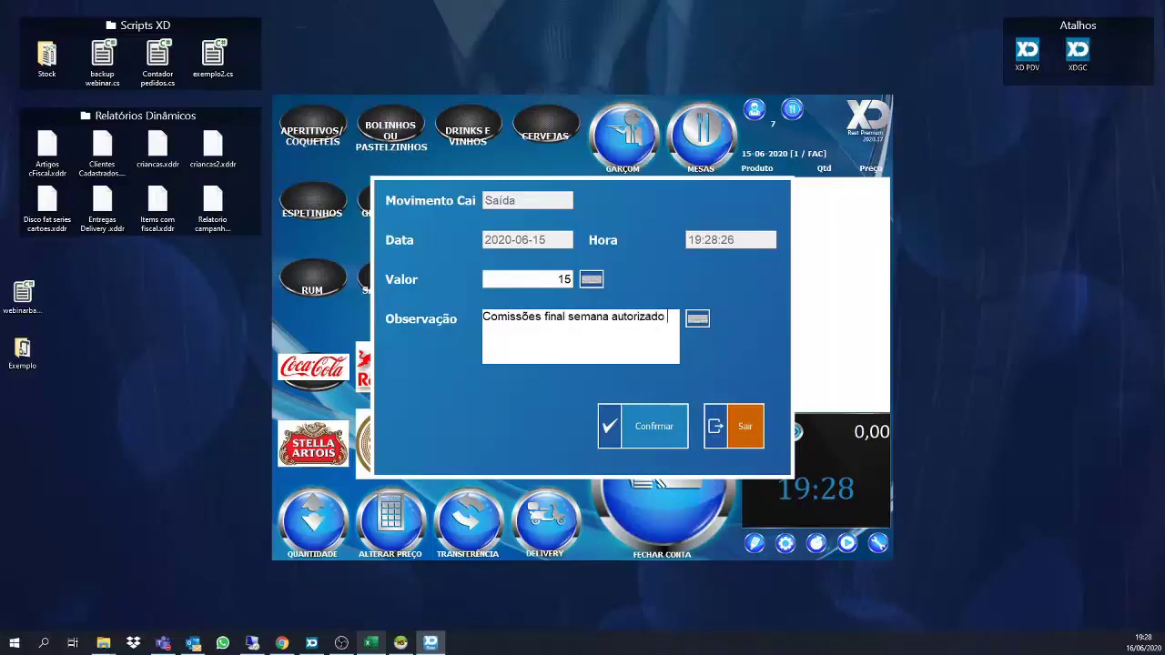
type("por Rodrigo")
left_click(624, 439)
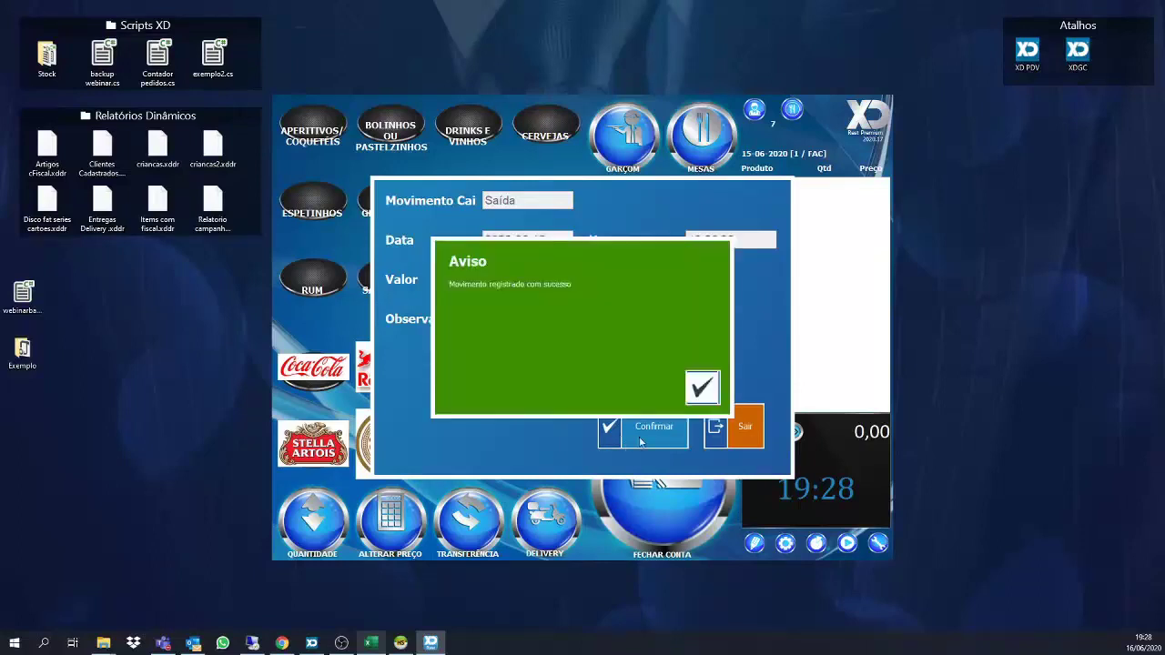
left_click(698, 391)
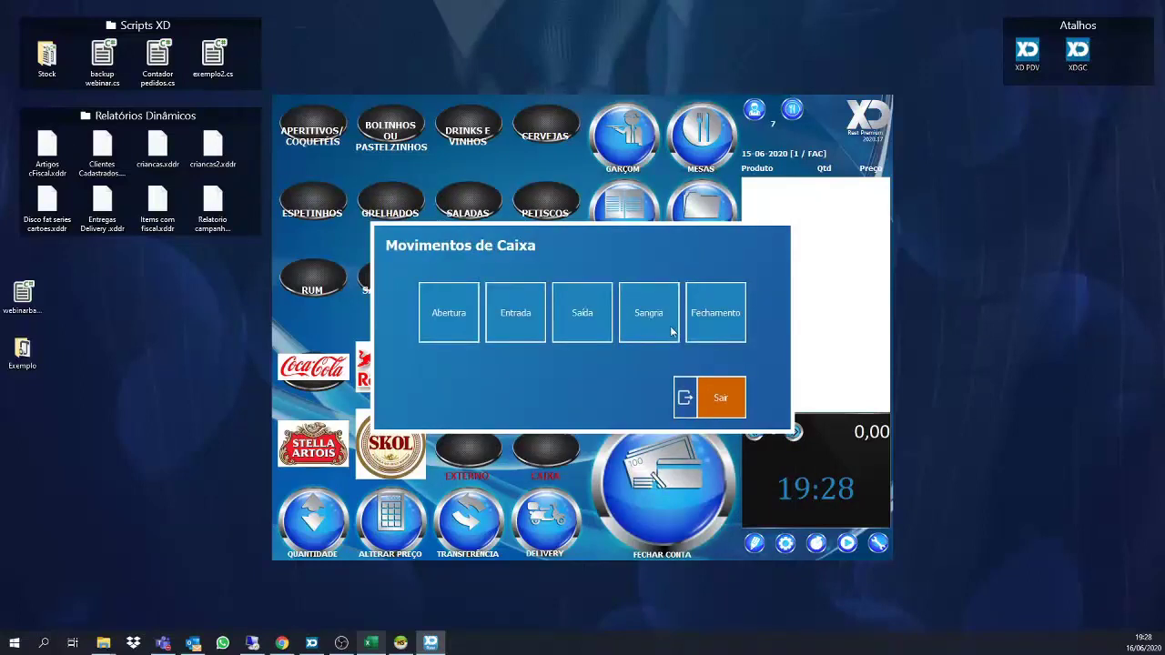
Record a Sangria cash movement of 50 with no observation, and leave the cash movements.
left_click(656, 317)
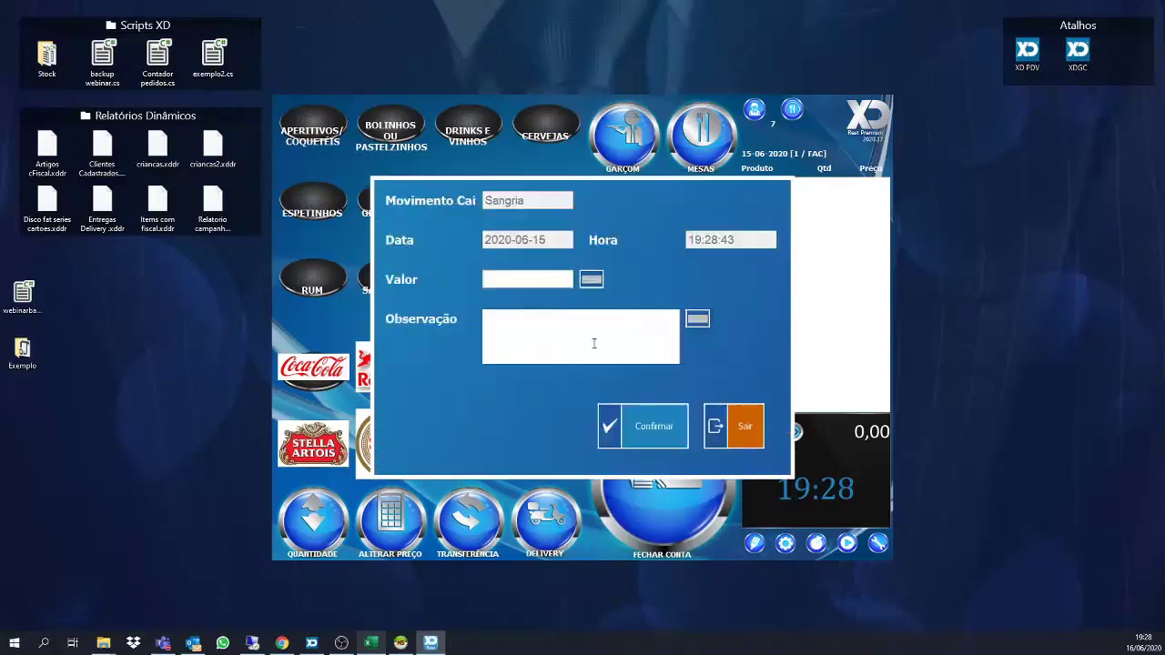
type("50")
left_click(551, 338)
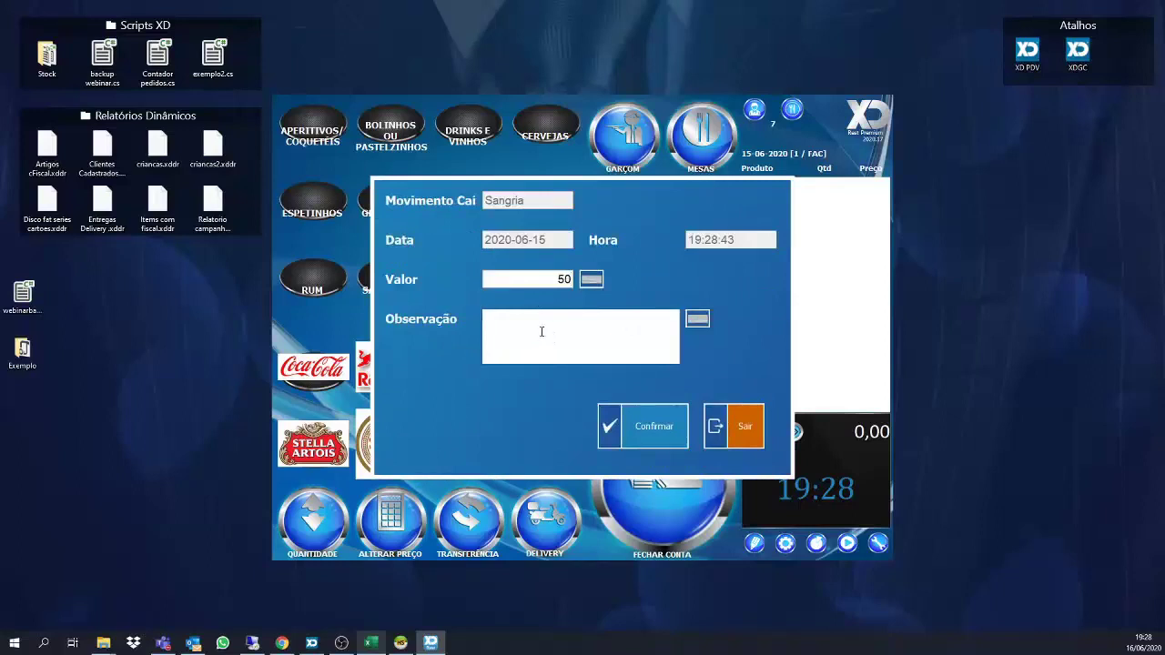
left_click(654, 434)
left_click(705, 397)
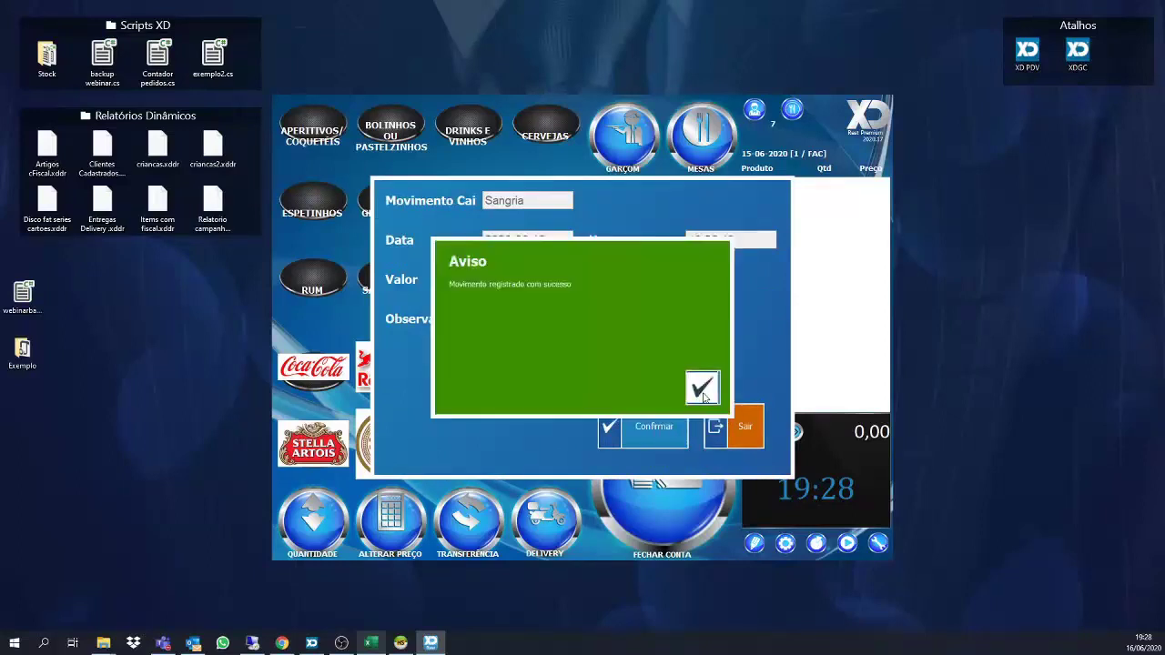
left_click(713, 401)
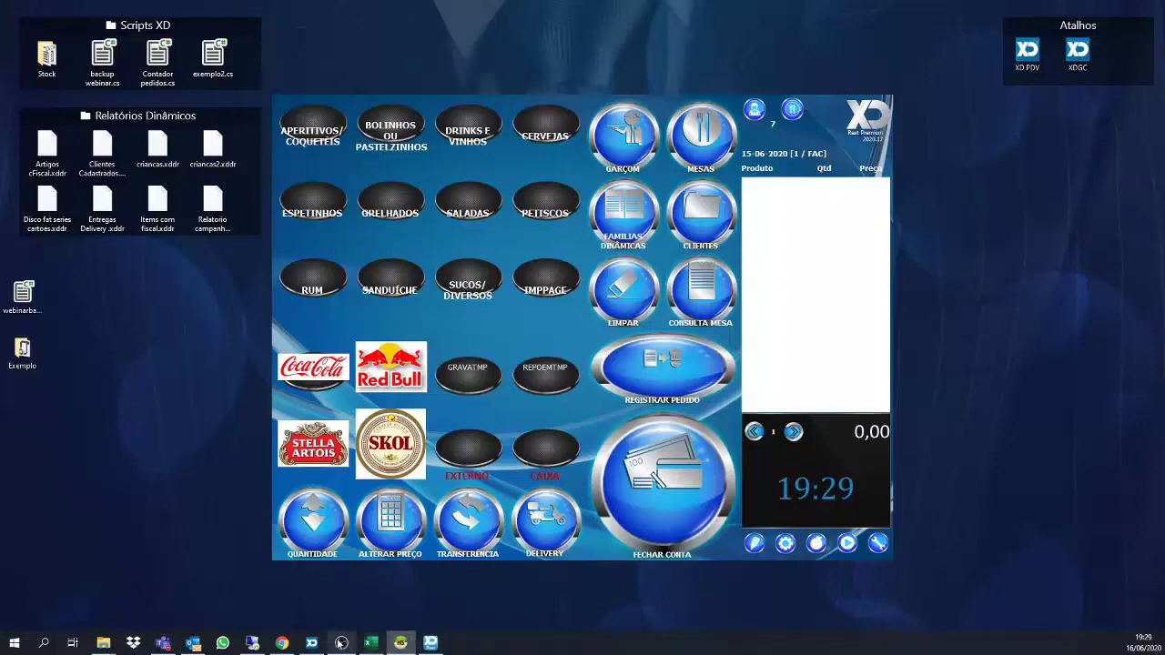
Switch to XD GC, close the open dynamic report, and start one named 'Movimentos caixa' with the description 'Movimentos Caixa'.
key("alt+F4")
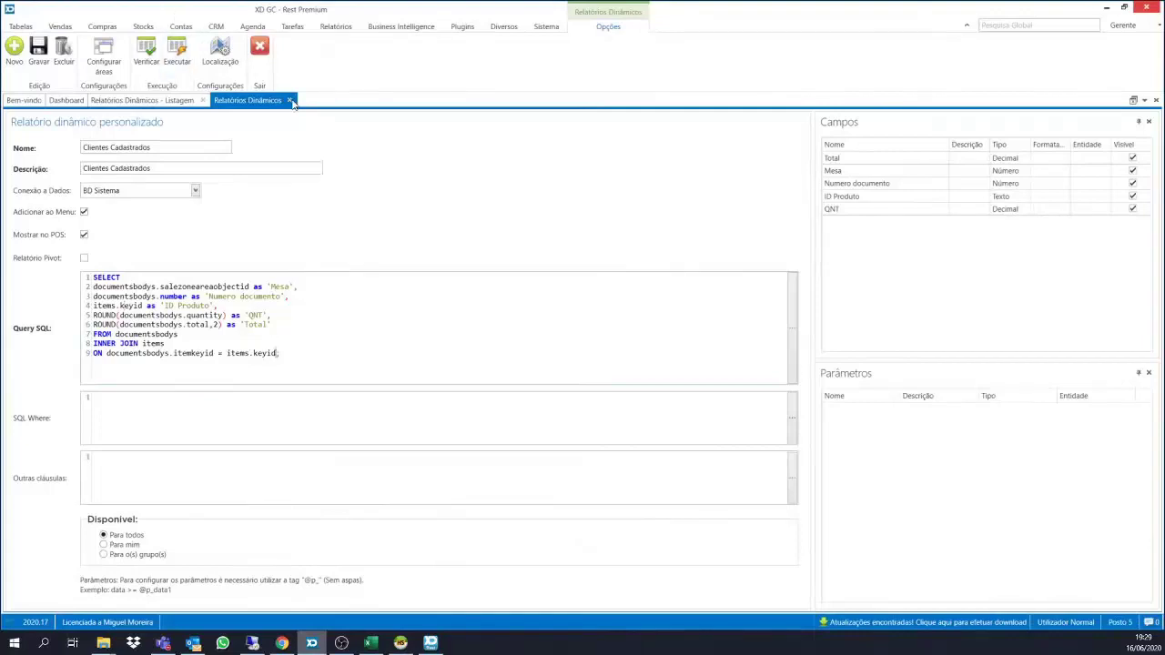
left_click(291, 100)
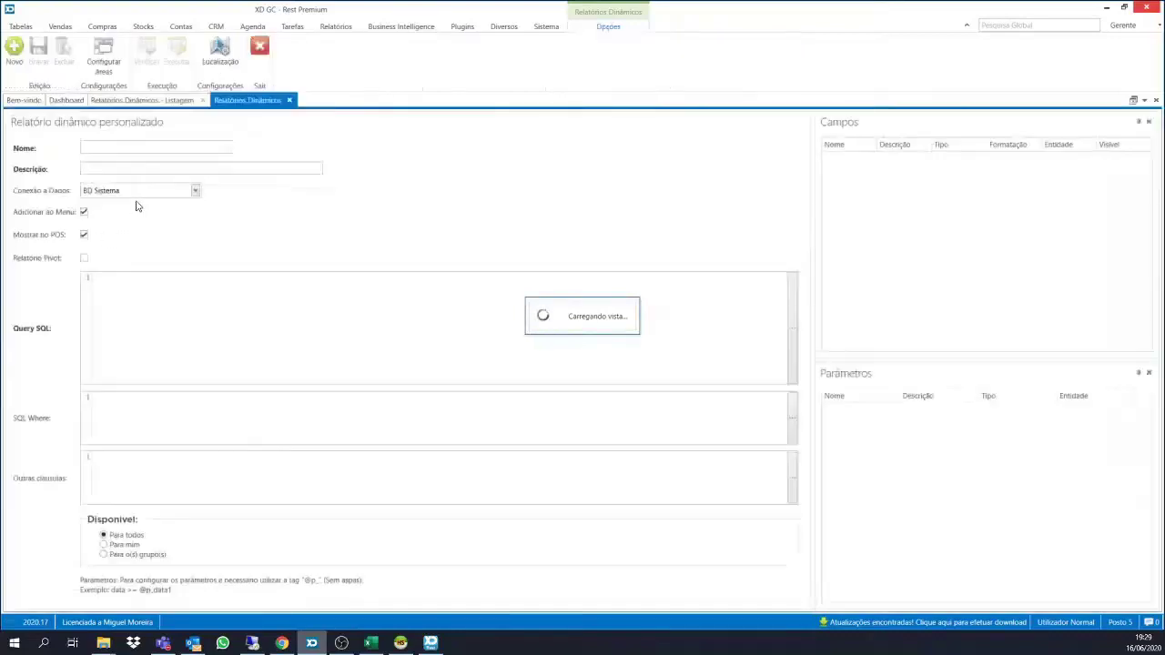
left_click(108, 145)
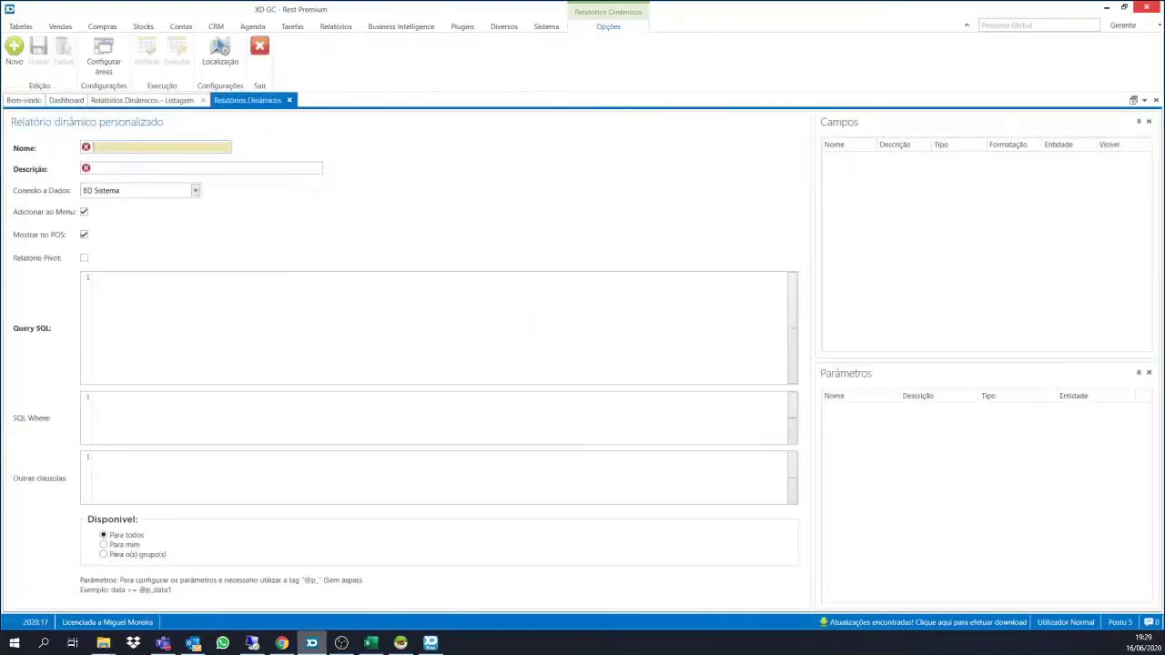
type("Movimentos caixa")
key("Tab")
type("Movimewntos")
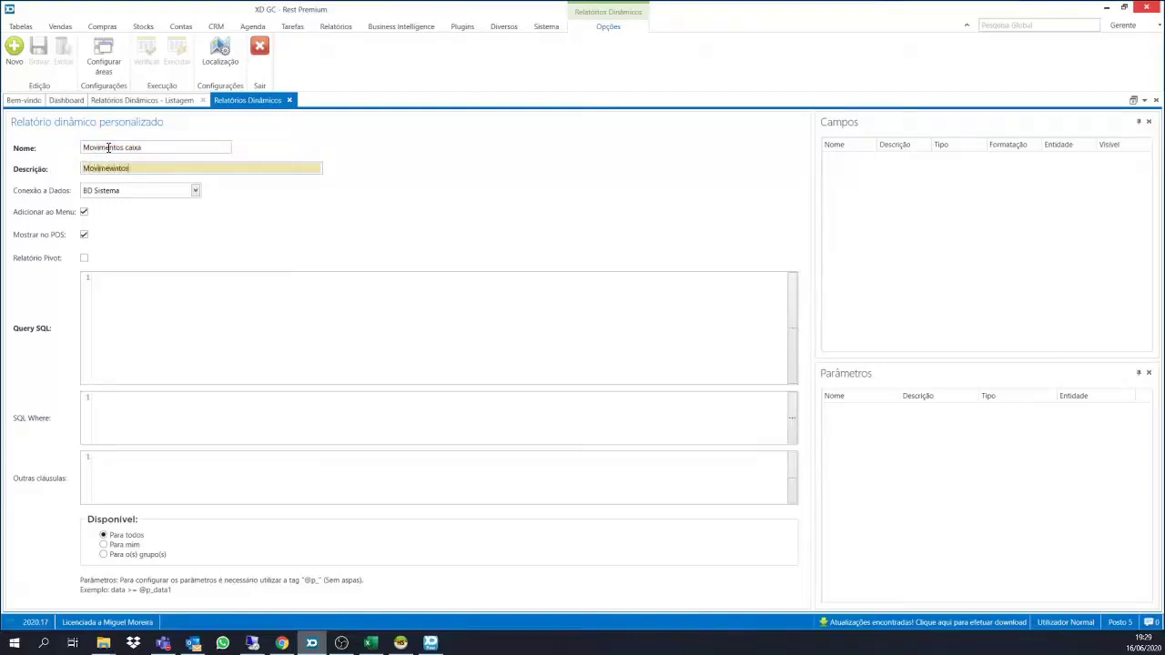
key("BackSpace")
key("BackSpace")
key("BackSpace")
key("BackSpace")
key("BackSpace")
type("ntos Caixa")
Enter the query 'select * from cxmov;', verify it, and widen the Nome column of the field list.
left_click(131, 316)
type("sel")
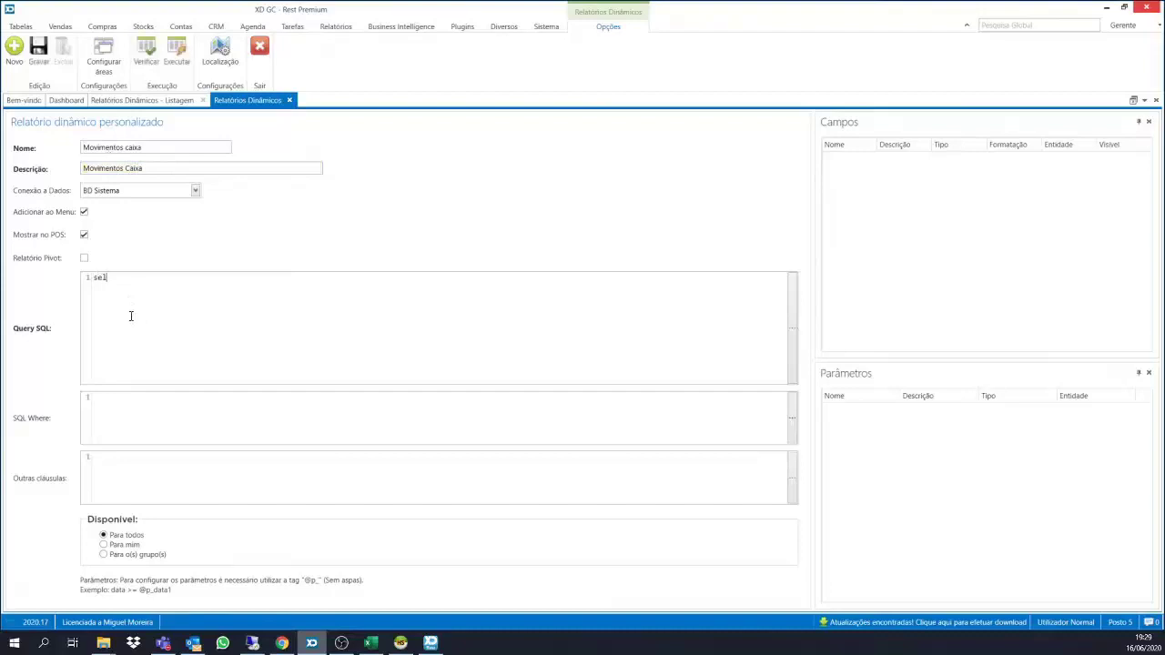
type("ect * from cxmov;")
left_click(146, 52)
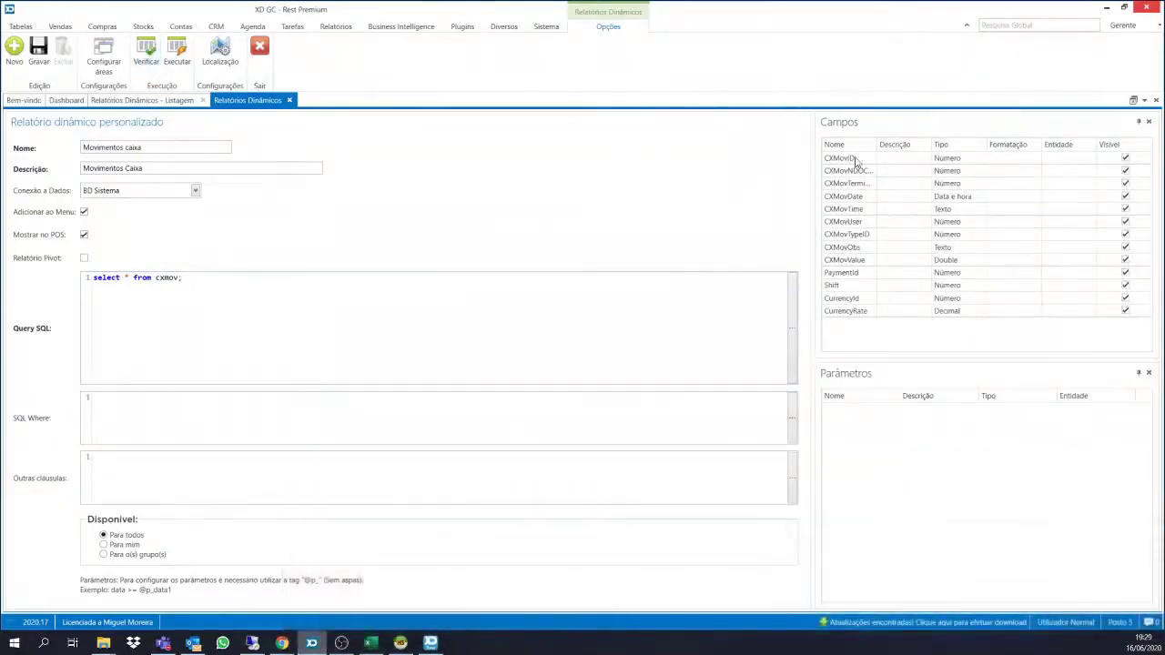
left_click_drag(875, 145, 907, 146)
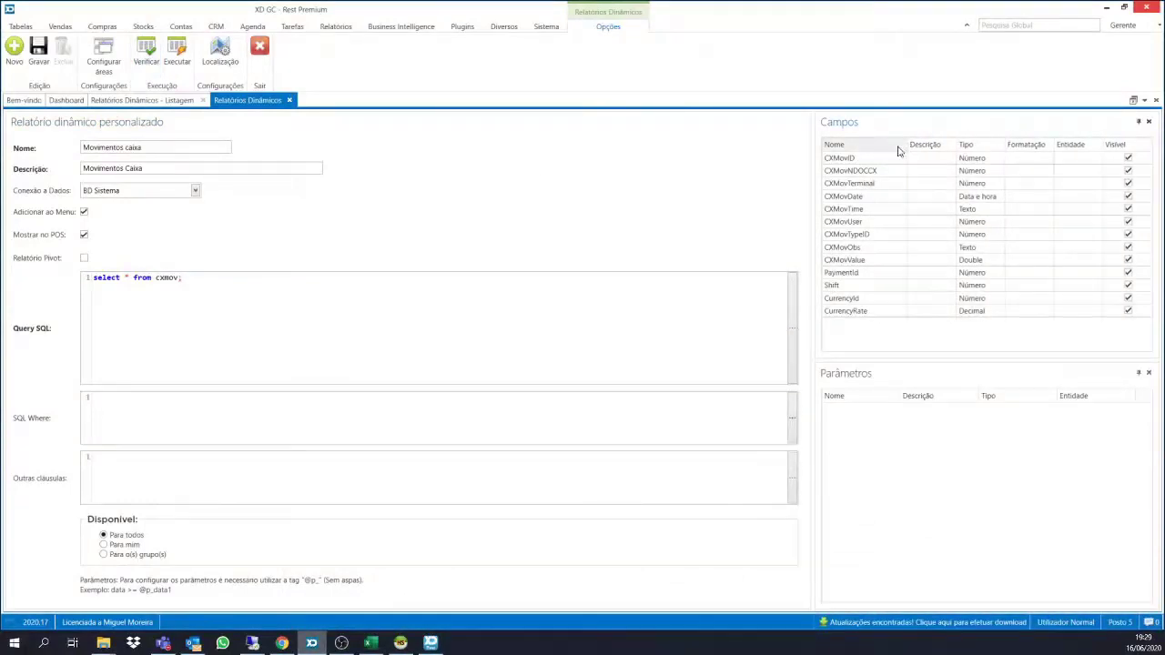
Replace the asterisk in the query with the column cxmovterminal as 'Terminal', laid out on separate lines.
left_click(133, 277)
key("BackSpace")
key("BackSpace")
key("Return")
key("Return")
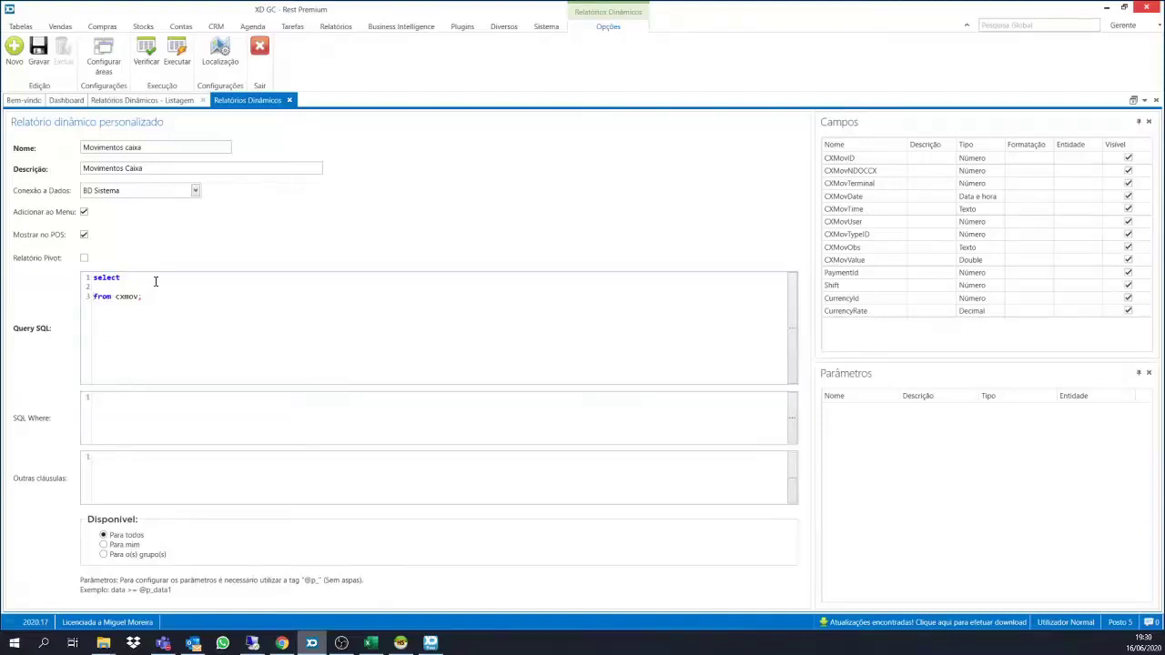
key("BackSpace")
key("Return")
type("cx")
type("movtermin")
type("al as ")
type("''")
type("terminal")
type(",")
key("Return")
key("Return")
key("Return")
Add the columns cxmovdate as 'Data' and cxmovtime as 'Hora' to the query.
type("cxmov")
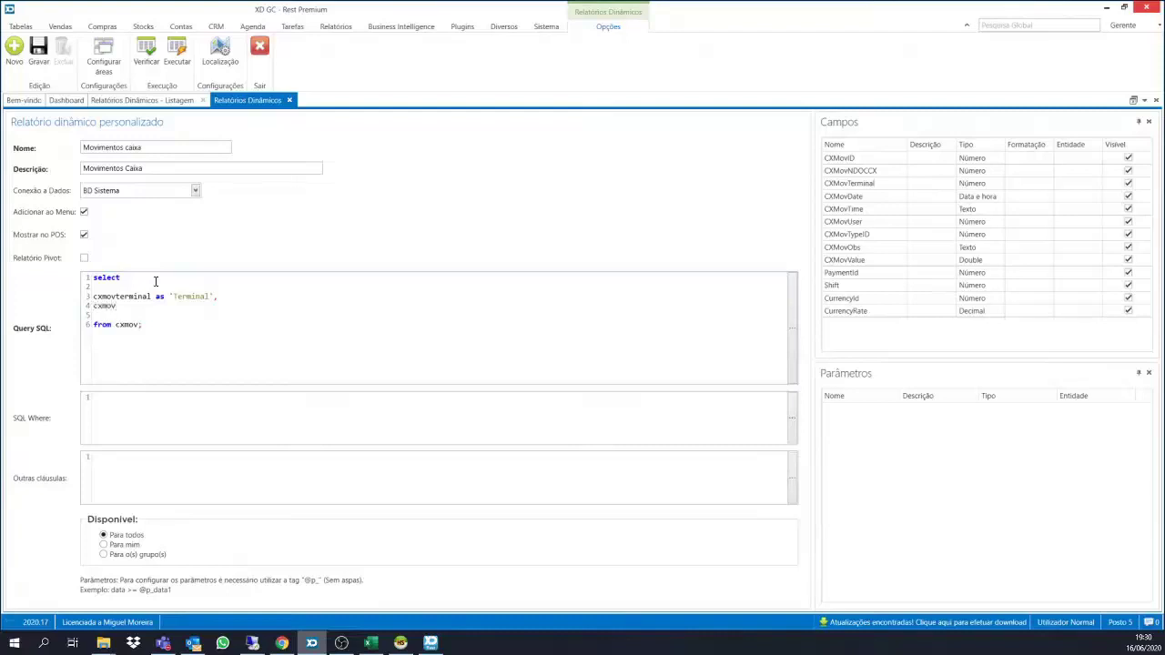
type("date as 'Data',")
key("Return")
type("movtime as 'Hora',")
key("Return")
Add the columns cxmovuser as 'Funcionario' and cxmovtypeid as 'Tipo movimento' to the query.
type("c")
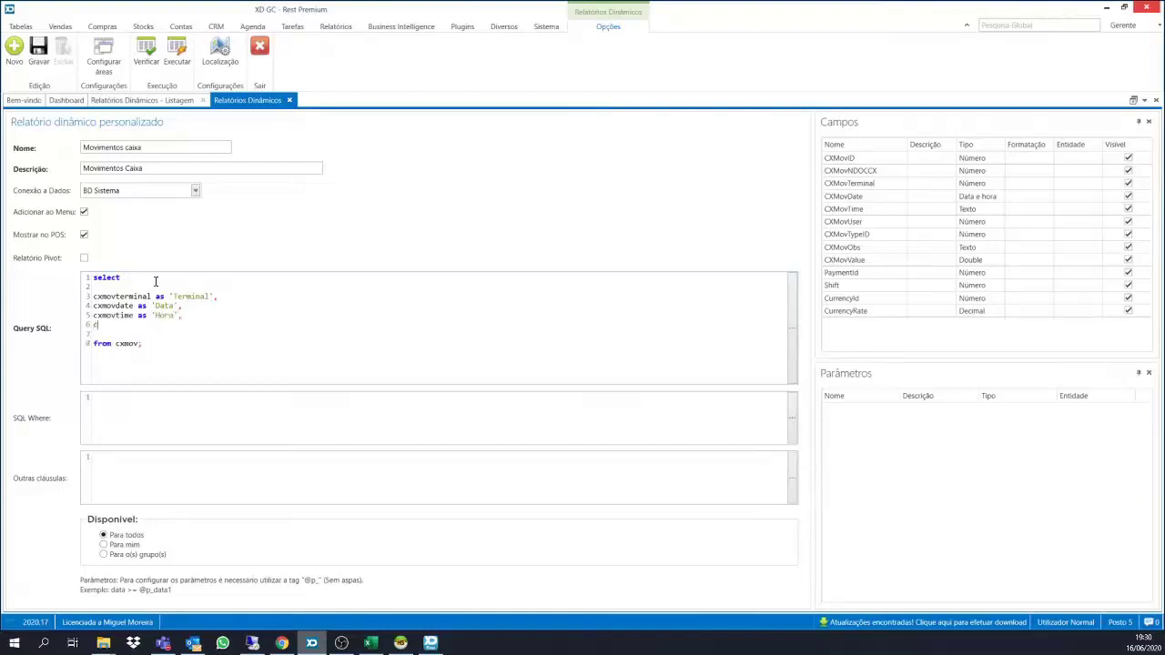
type("xmovuser as 'Funcionario',")
key("Return")
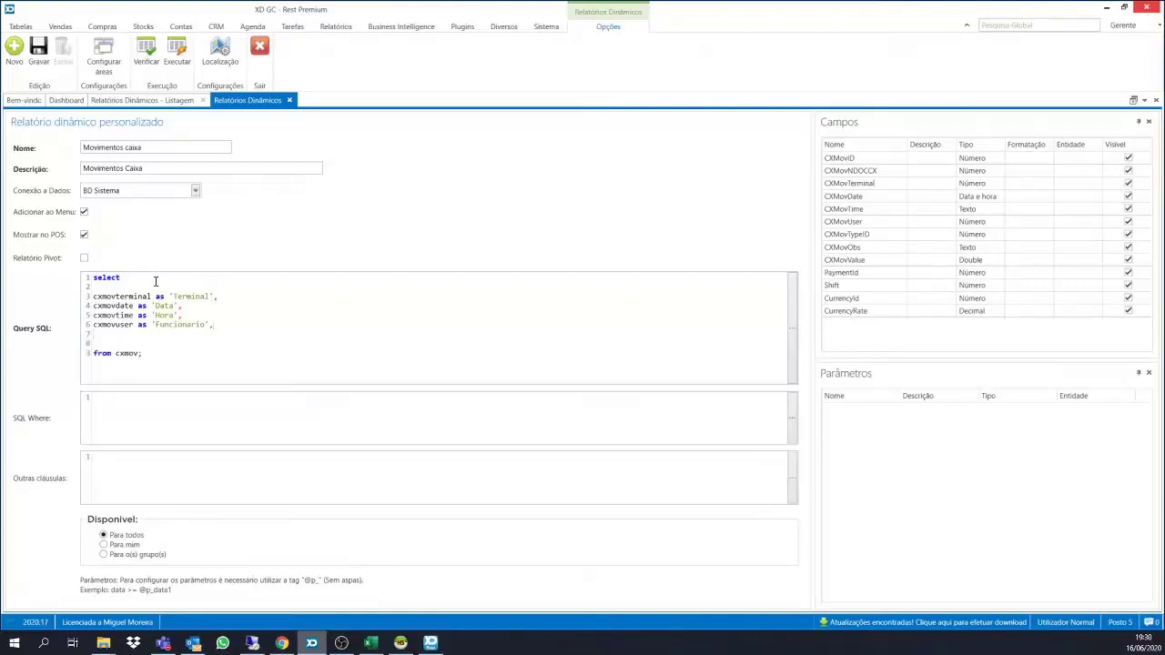
type("cxmovtypeid as ''")
type("Tipo moviment")
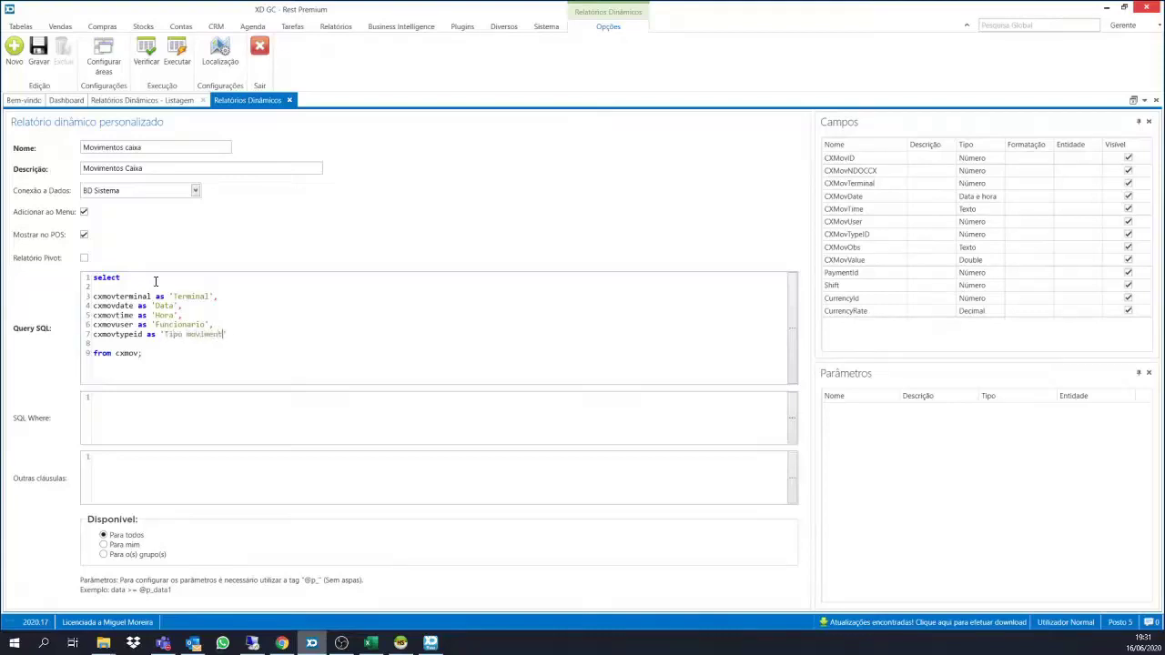
type("o'")
key("Return")
Add the columns cxmovobs as 'Observação' and cxmovvalue as 'Valor' to the query.
type("cxmovobs as ")
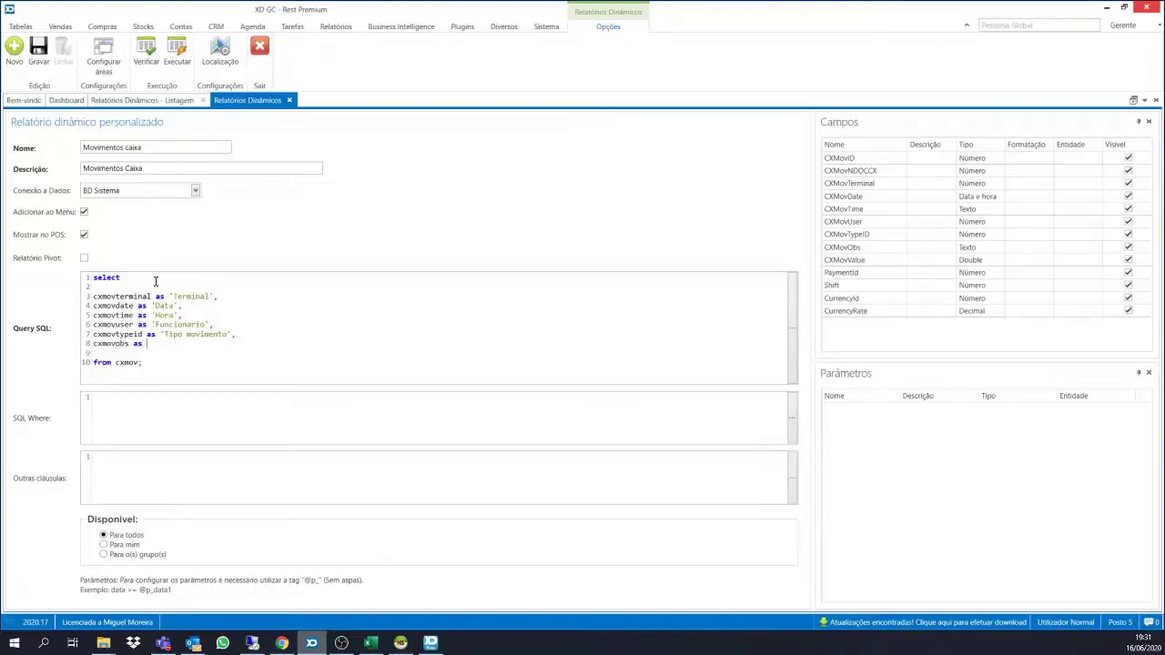
type("'Observação',")
key("Return")
type("cx")
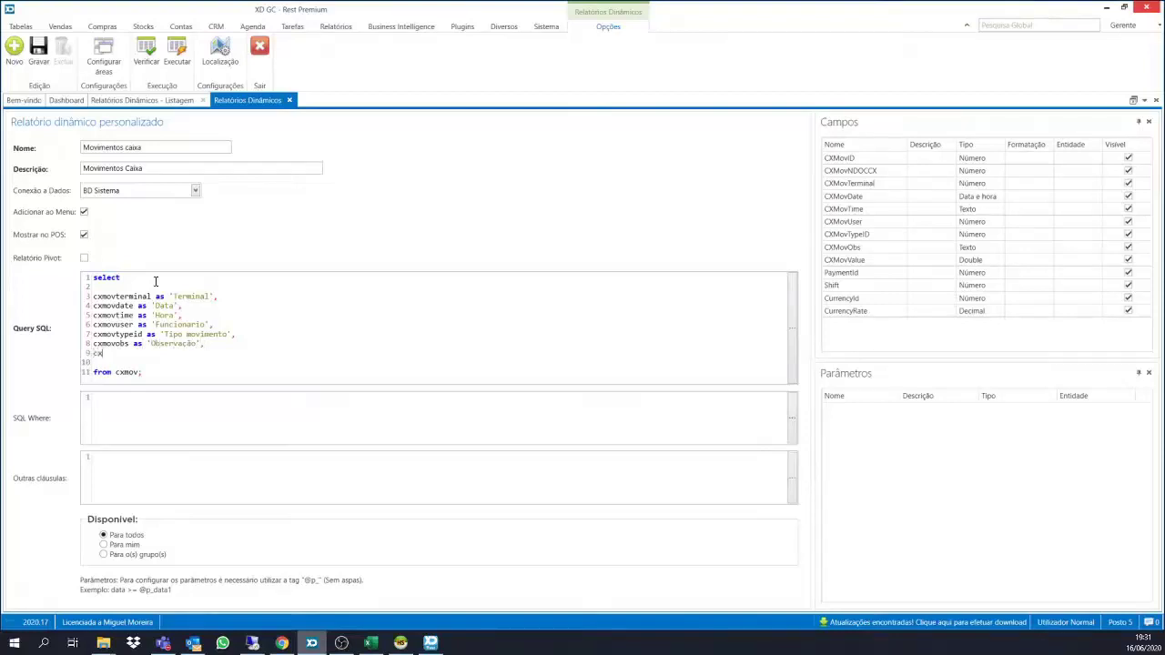
type("movvalue as 'Valor'")
Verify and execute the cash movements query, and widen the Observação column to show the full notes.
left_click(146, 52)
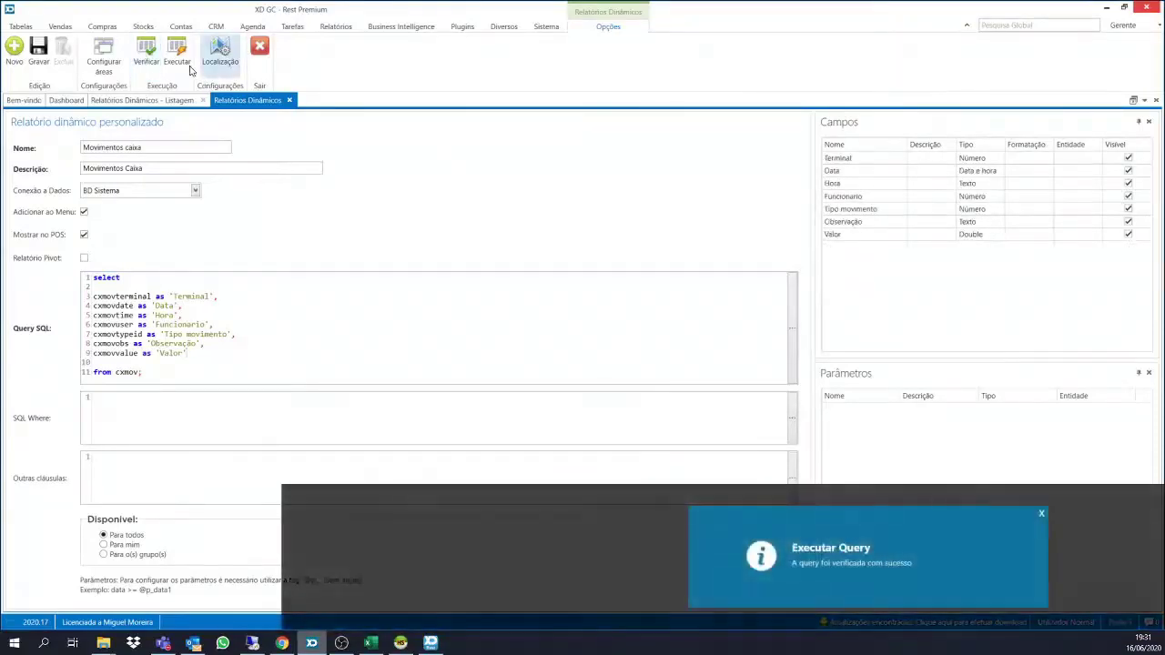
left_click(183, 65)
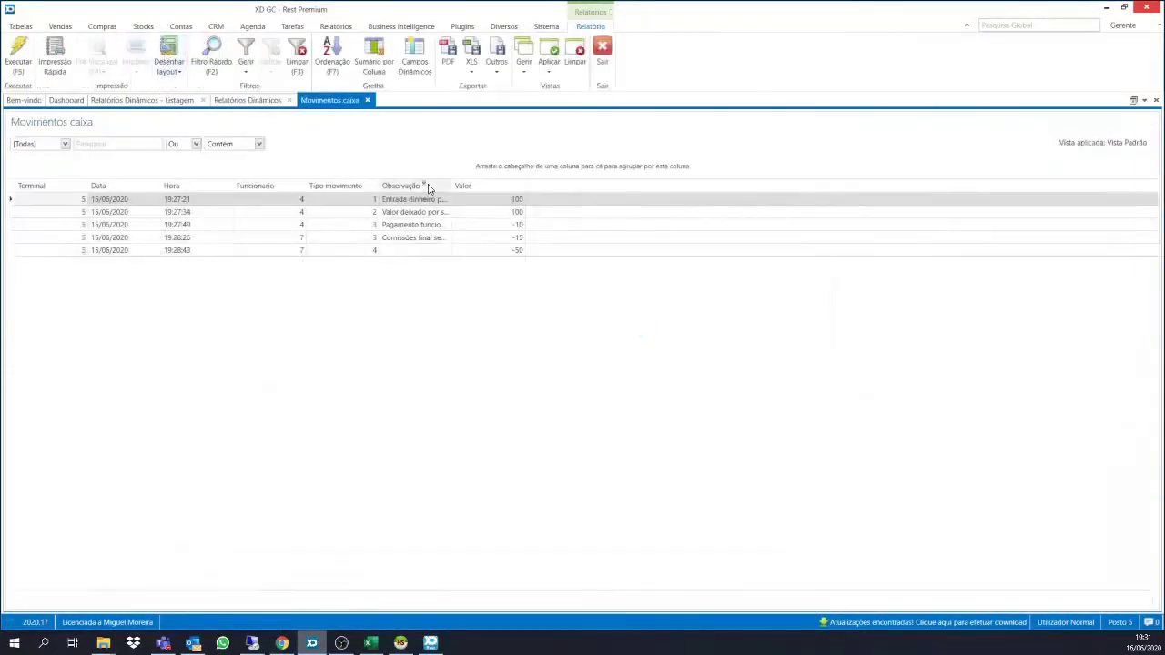
left_click_drag(449, 185, 573, 202)
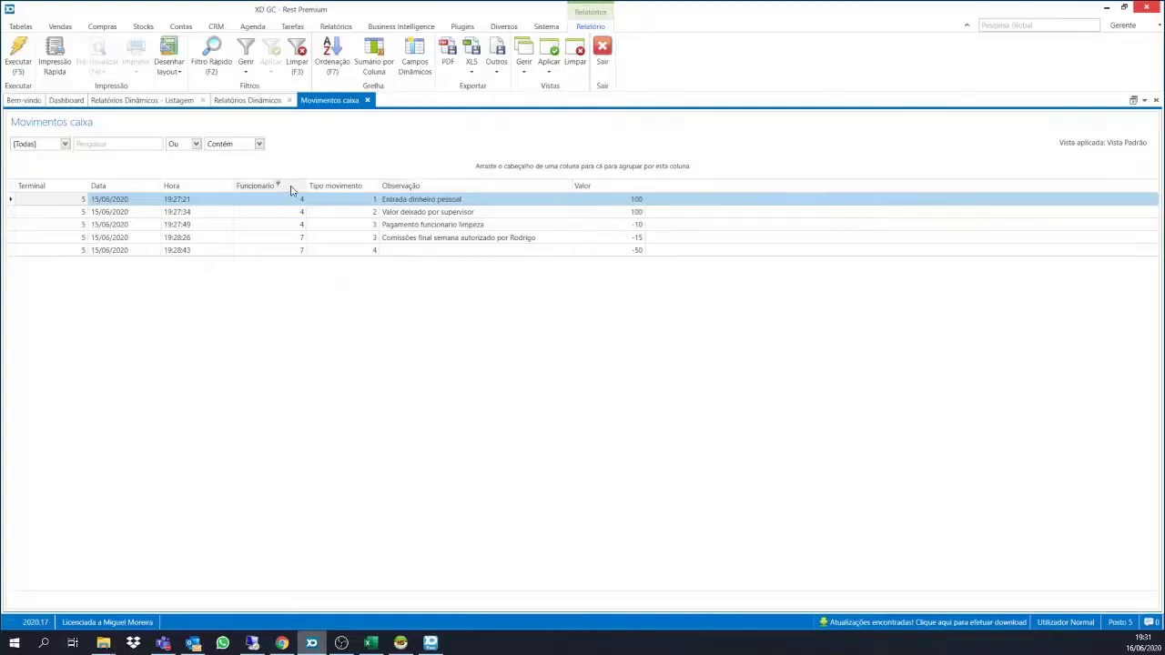
Try grouping the report rows by Funcionario and remove the grouping.
left_click_drag(291, 189, 83, 180)
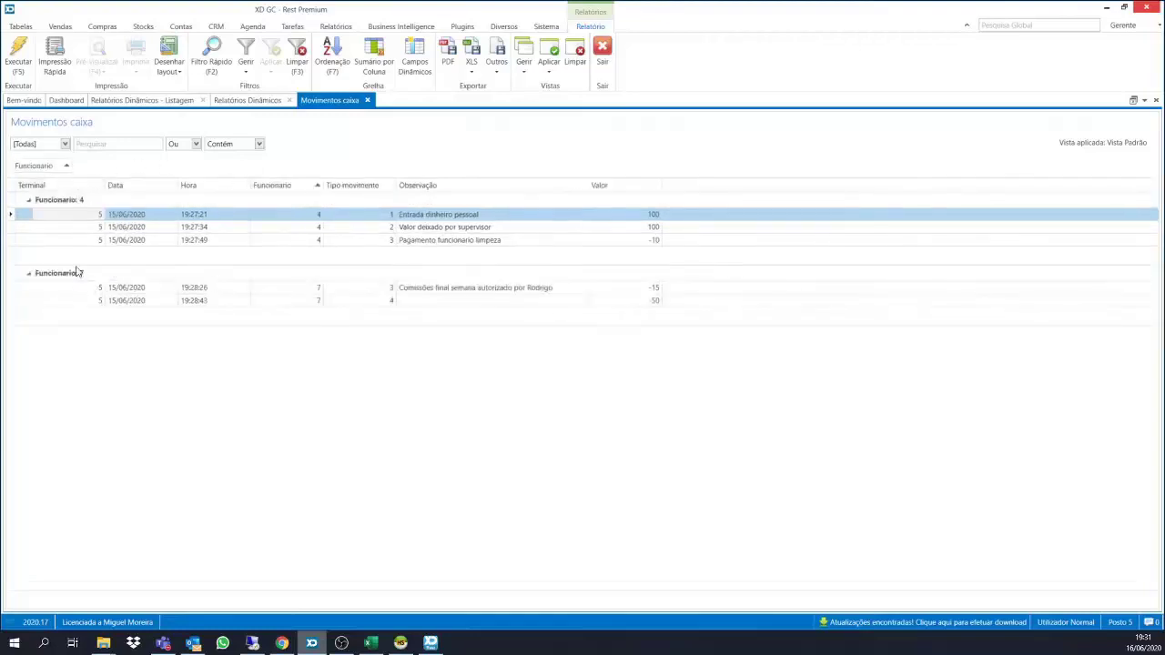
left_click_drag(45, 162, 313, 184)
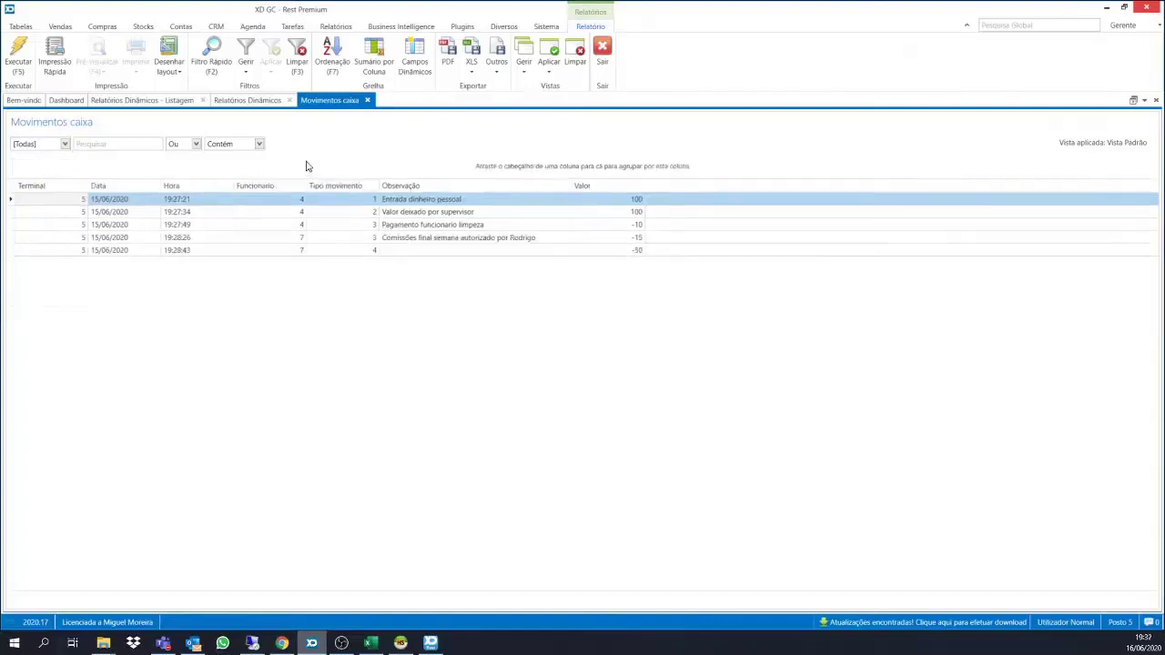
Switch to the XD POS and change the operator to Gerente.
left_click(431, 642)
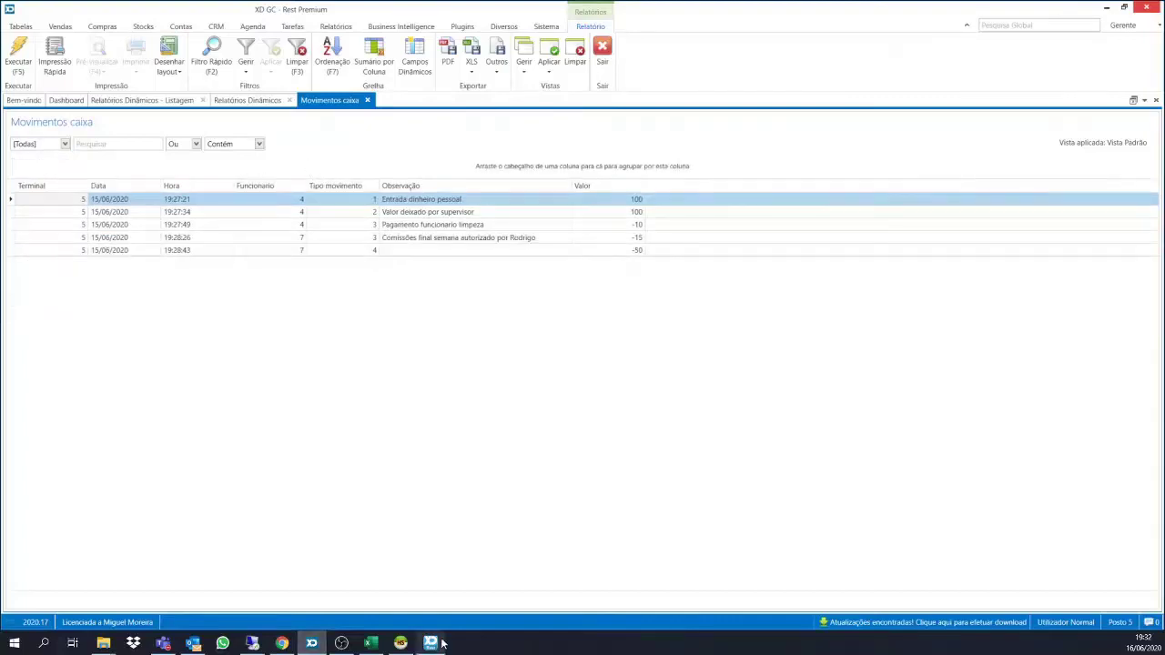
left_click(816, 547)
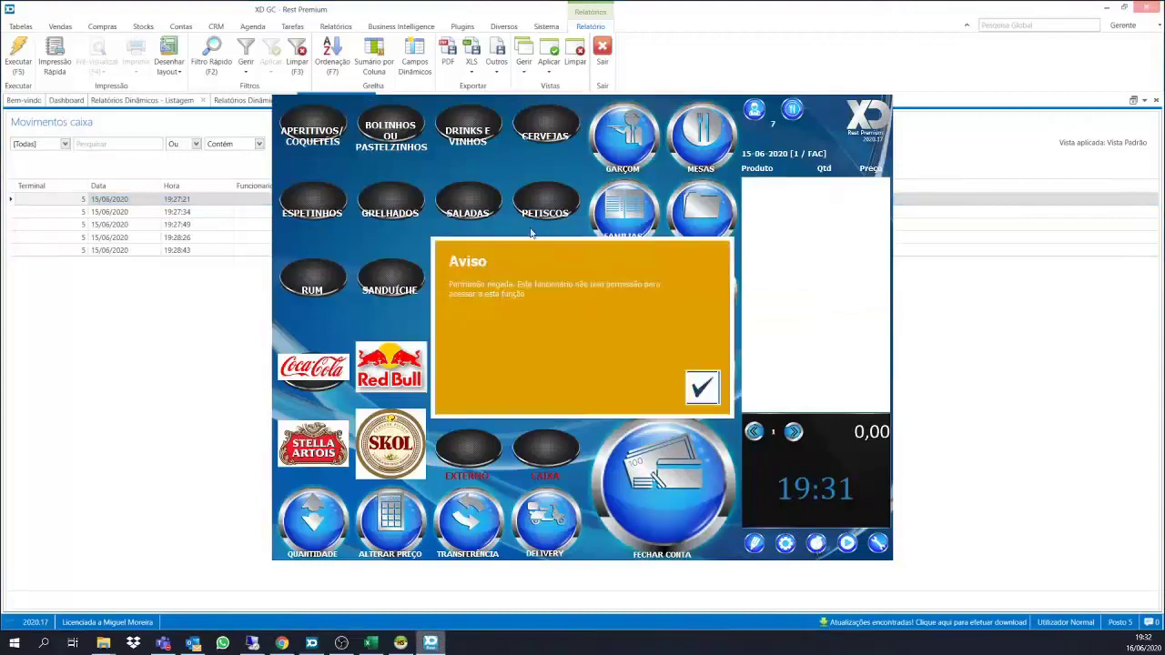
left_click(708, 392)
left_click(757, 111)
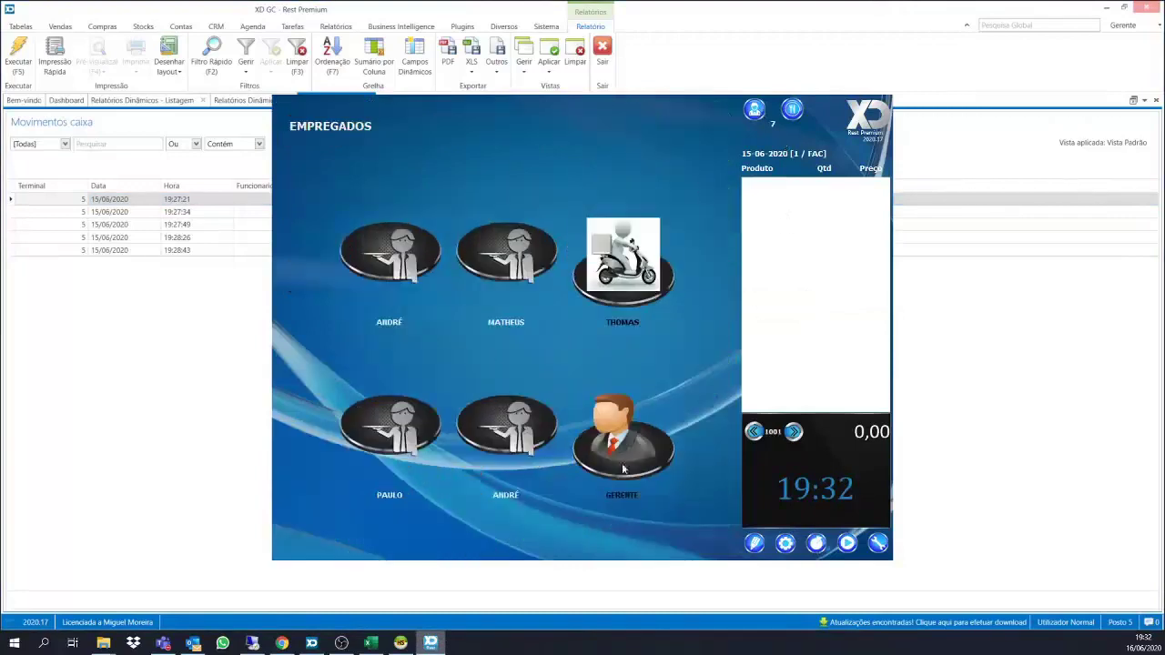
left_click(623, 466)
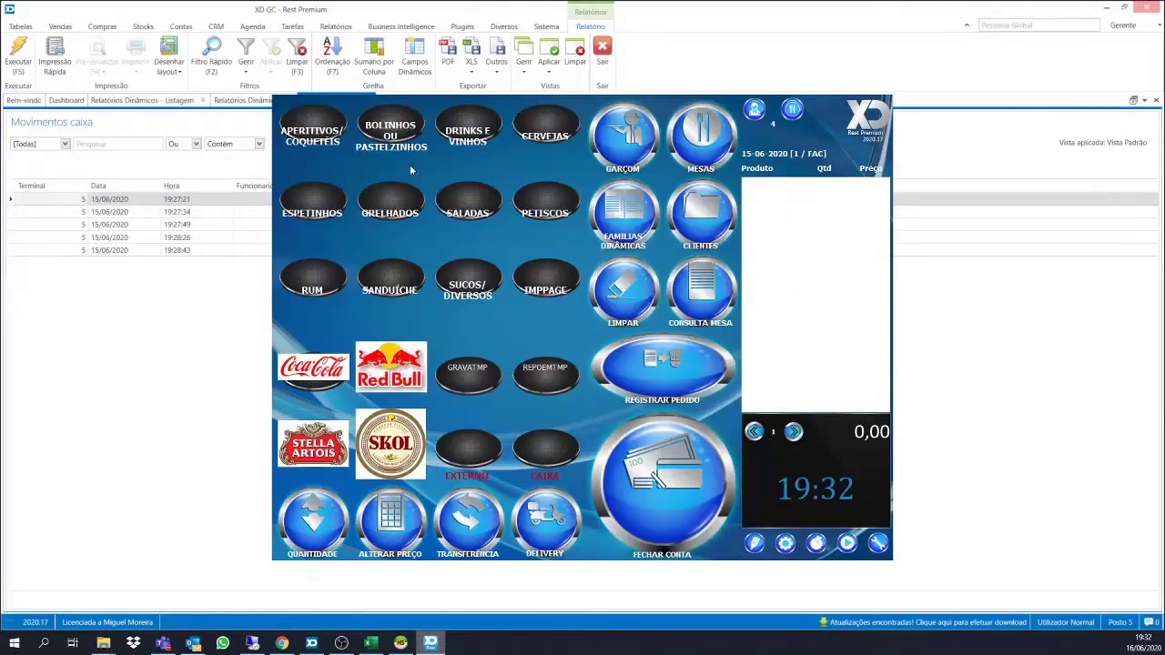
Look through the POS dynamic reports list, leave it, and close the executed Movimentos caixa report.
left_click(373, 109)
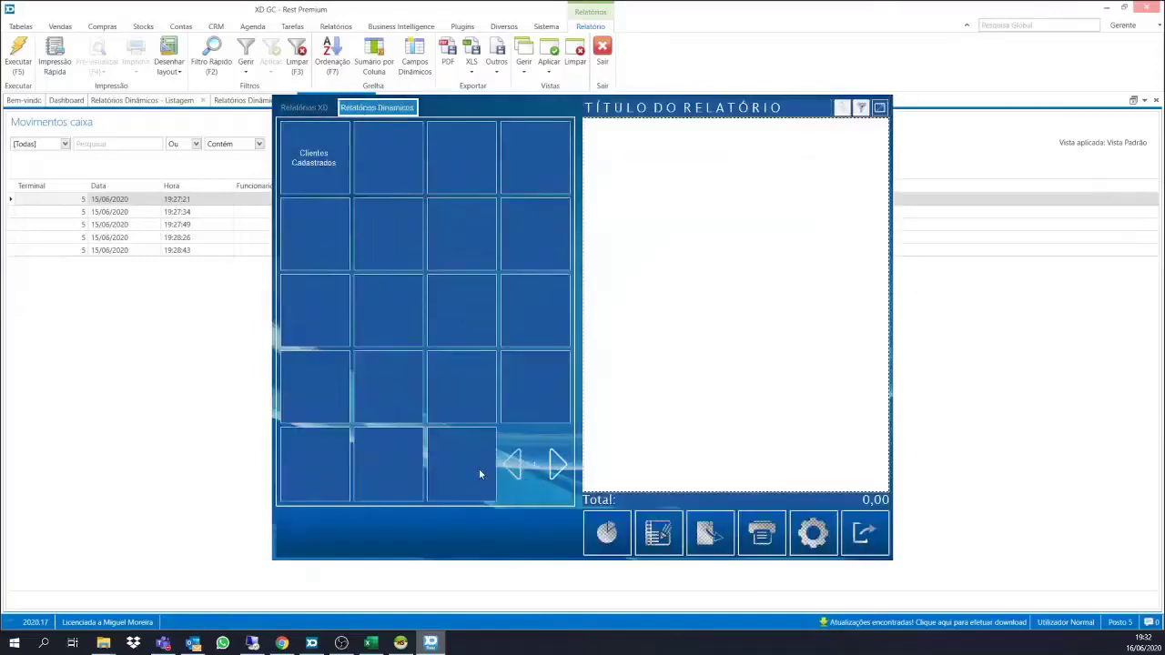
left_click(853, 537)
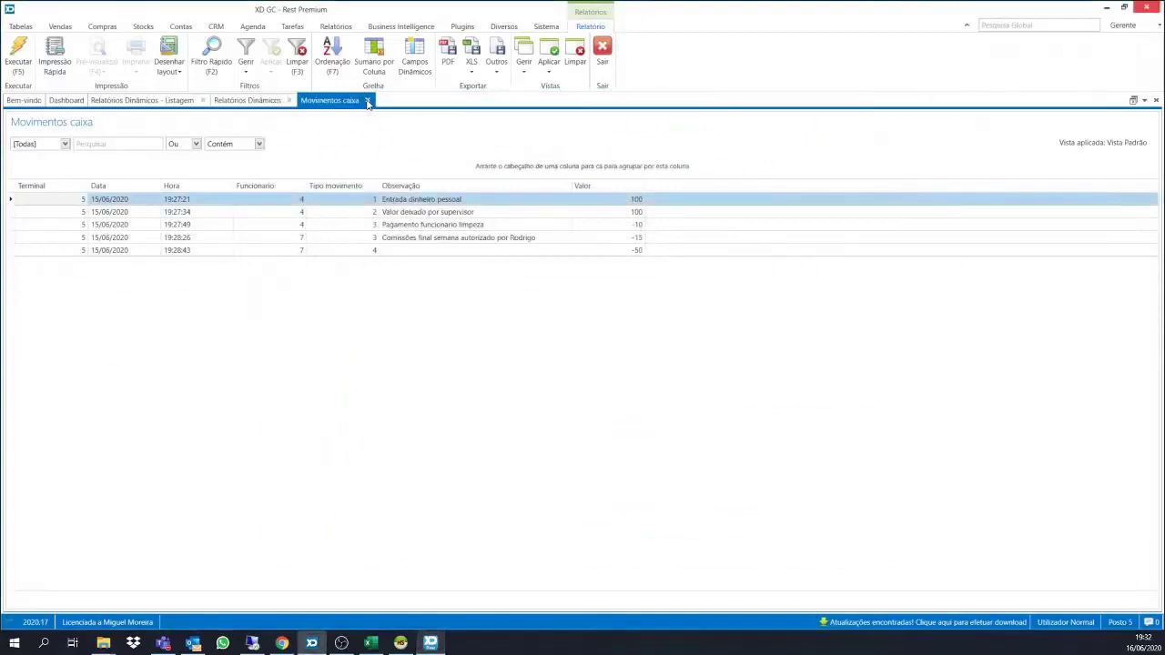
left_click(368, 101)
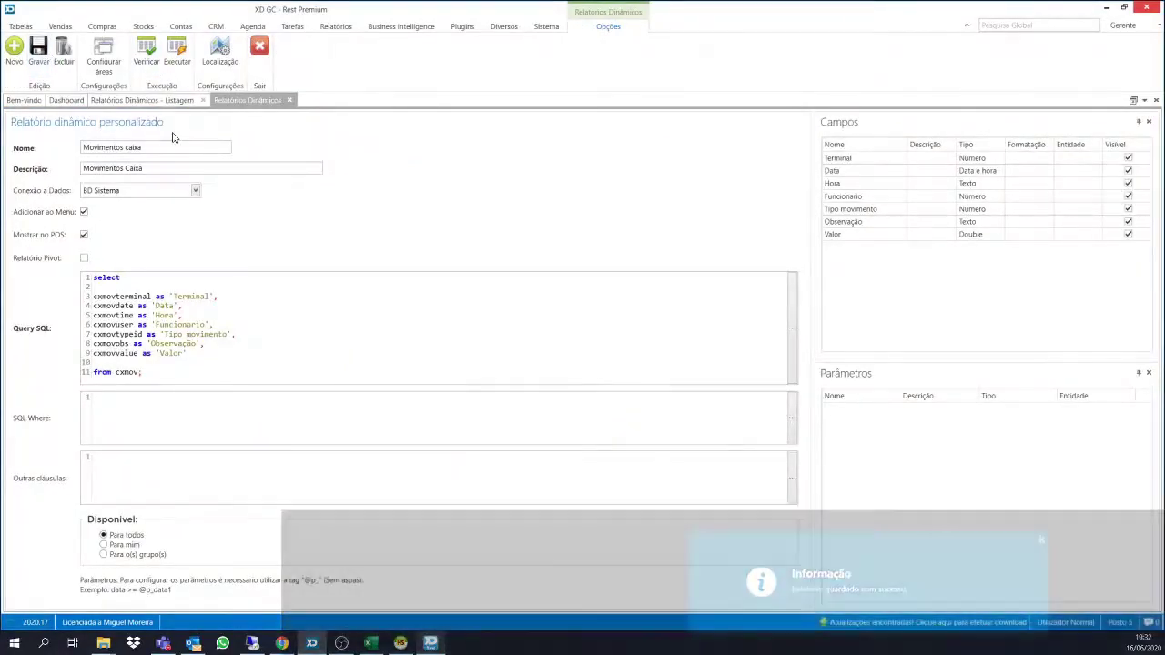
Switch to the POS, run the Movimentos caixa dynamic report full screen, examine its columns, and return to the report editor.
left_click(432, 643)
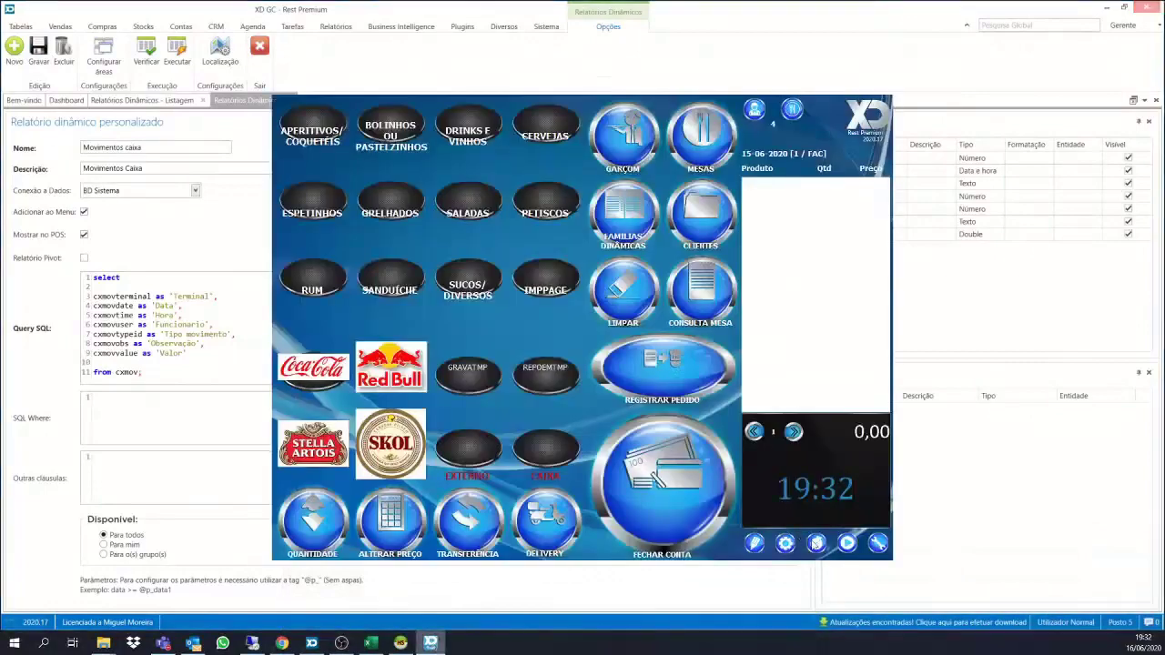
left_click(802, 539)
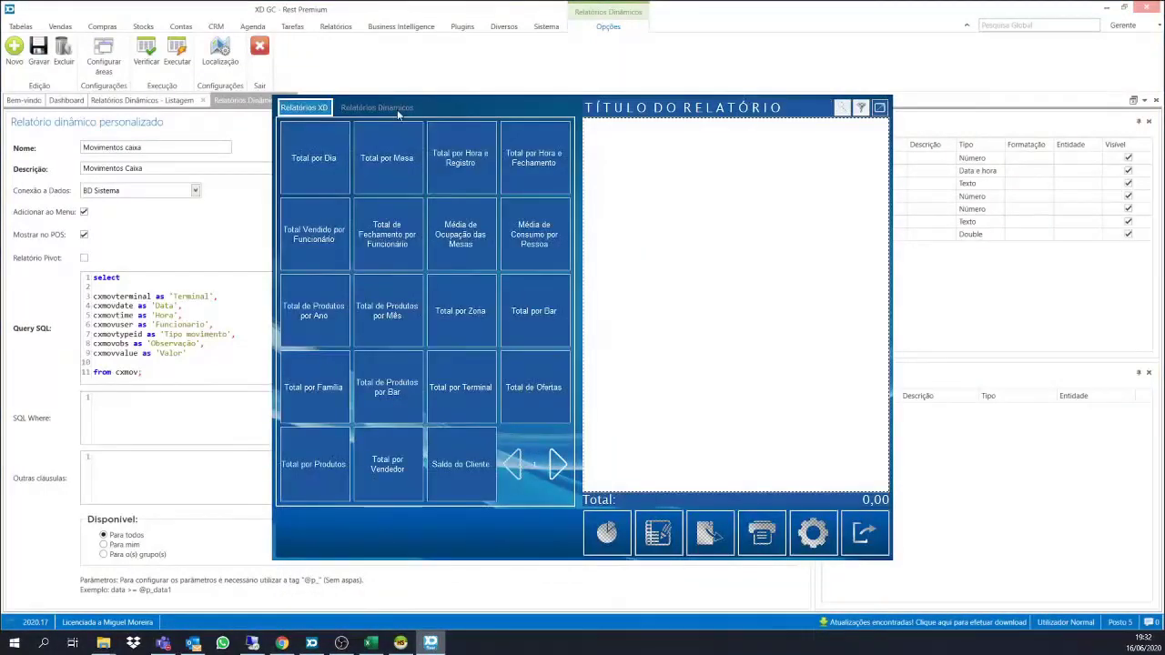
left_click(396, 109)
left_click(317, 160)
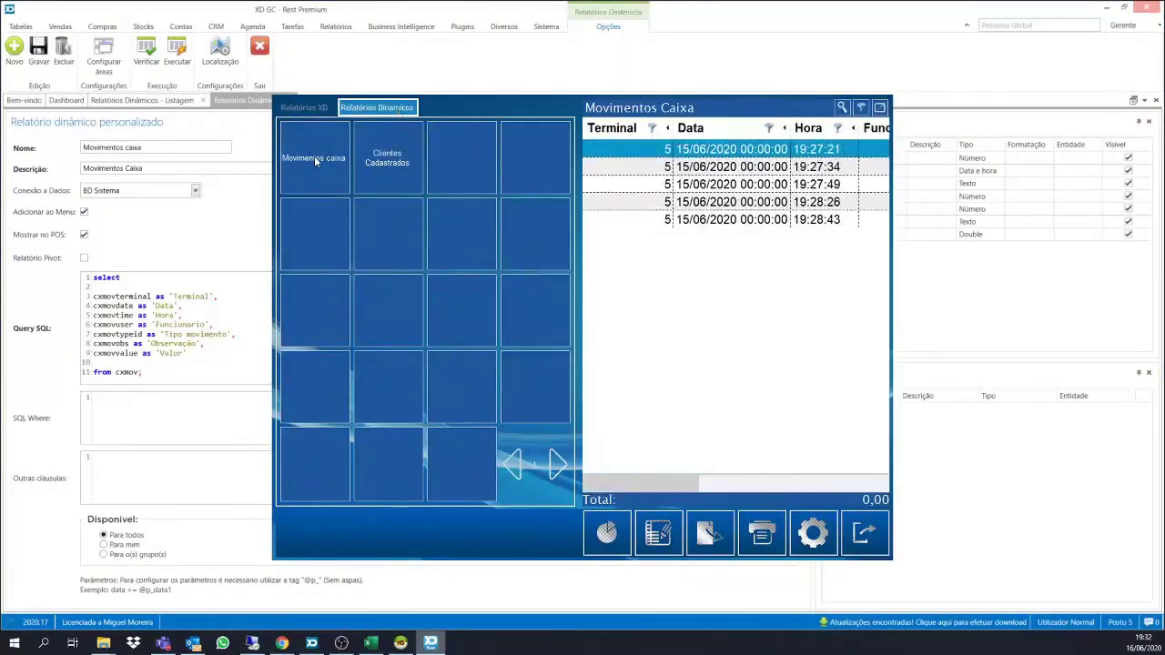
left_click(879, 109)
left_click_drag(483, 482, 769, 447)
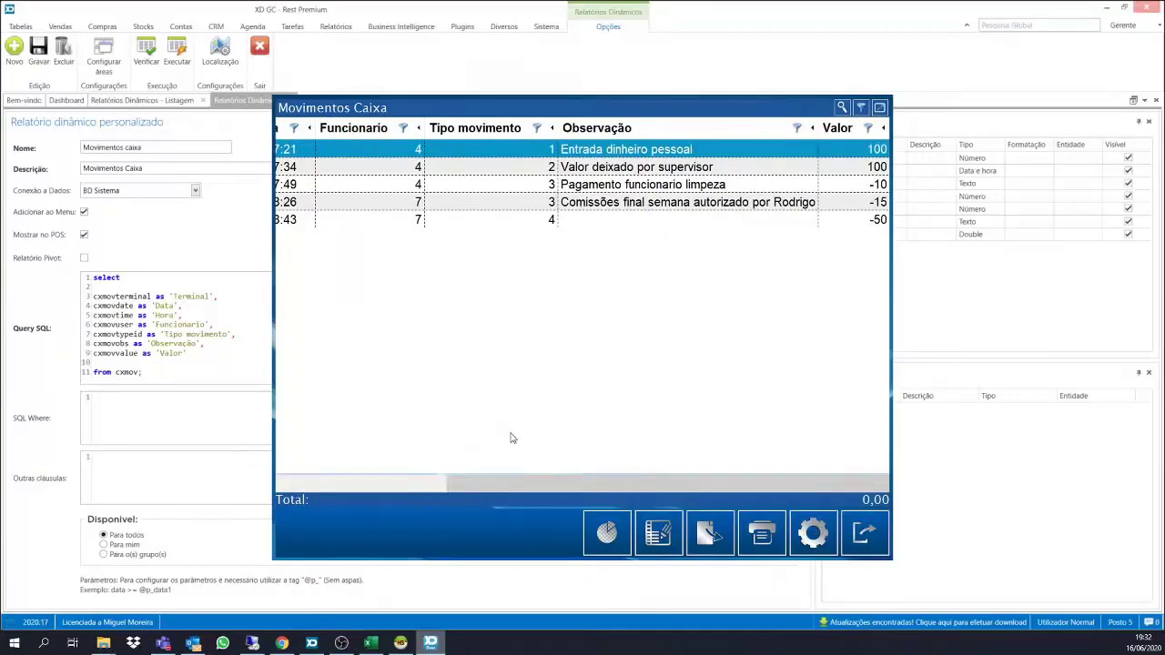
left_click_drag(497, 480, 324, 480)
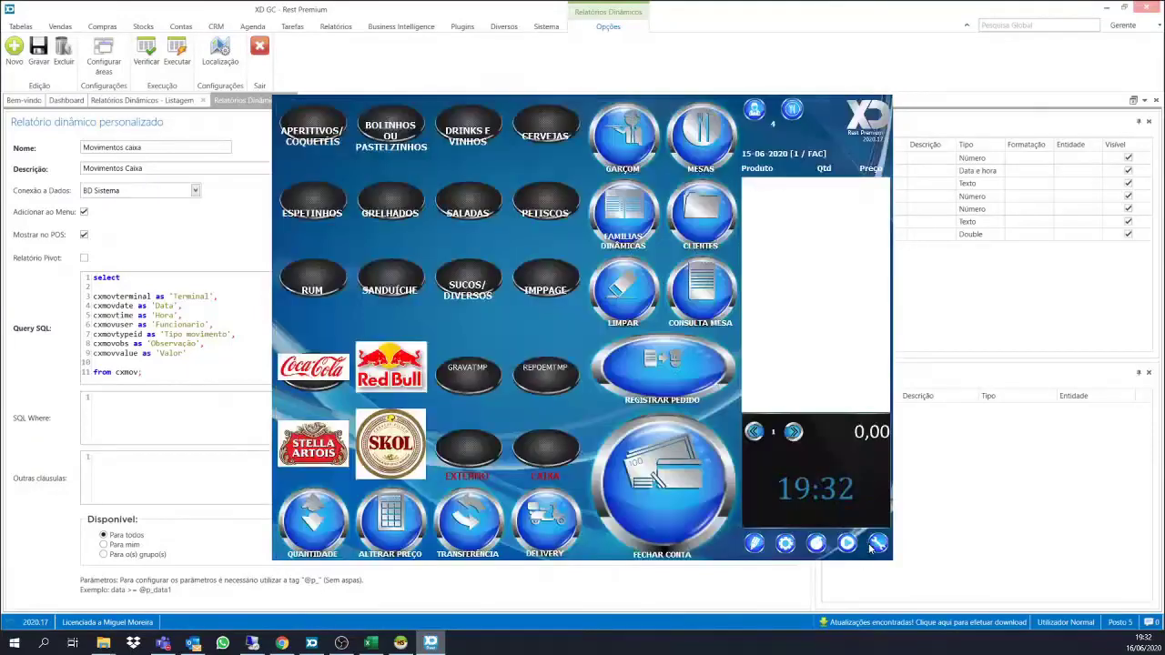
left_click(867, 548)
left_click(970, 306)
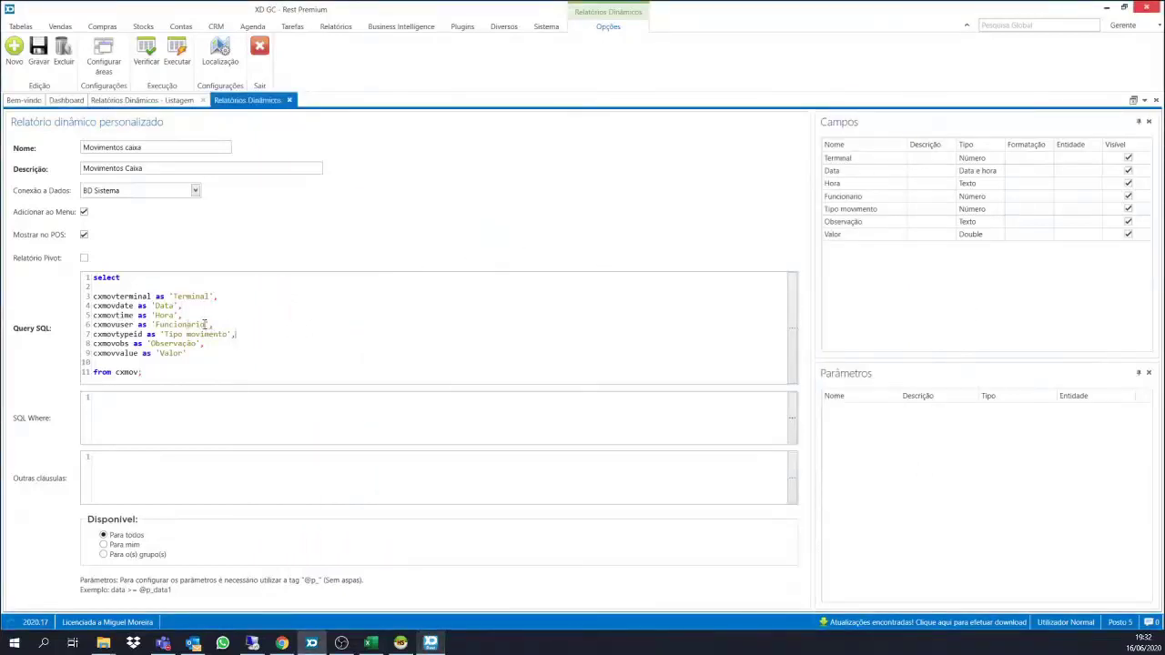
left_click_drag(209, 325, 158, 327)
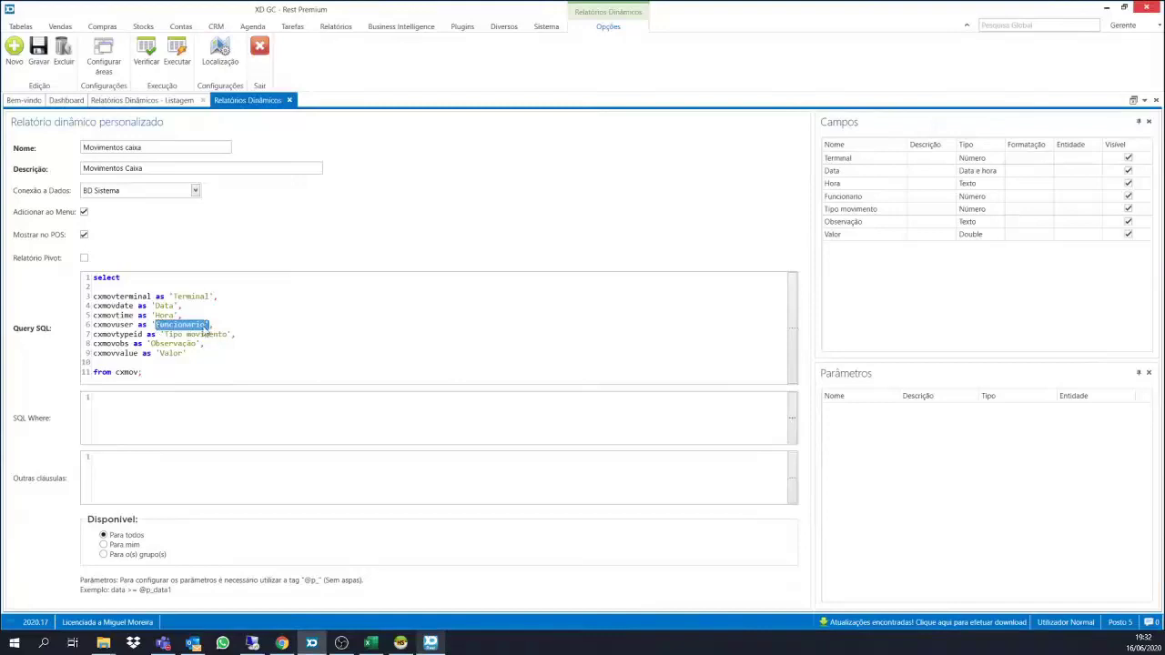
type("funcionario'")
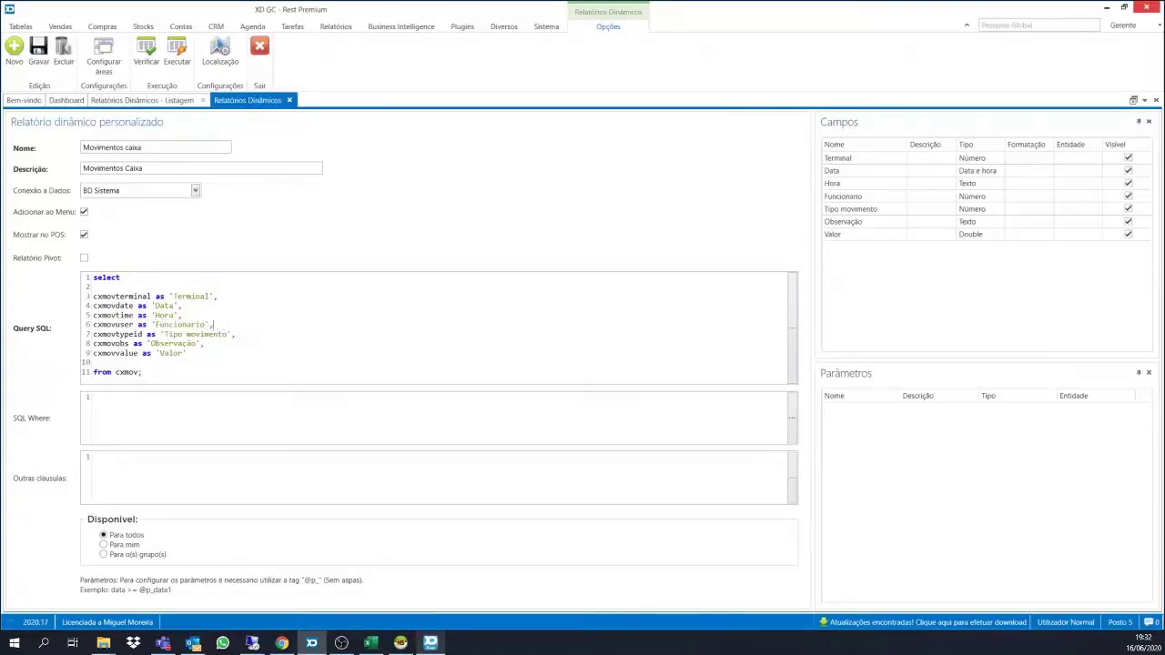
key("alt+Tab")
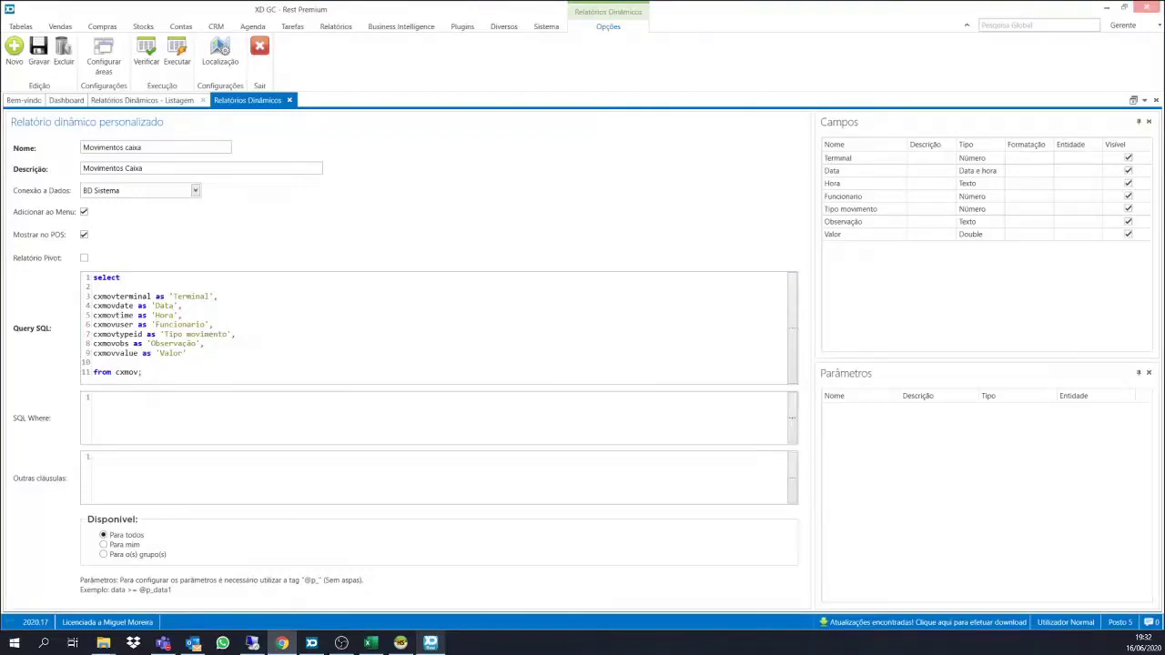
key("alt+Tab")
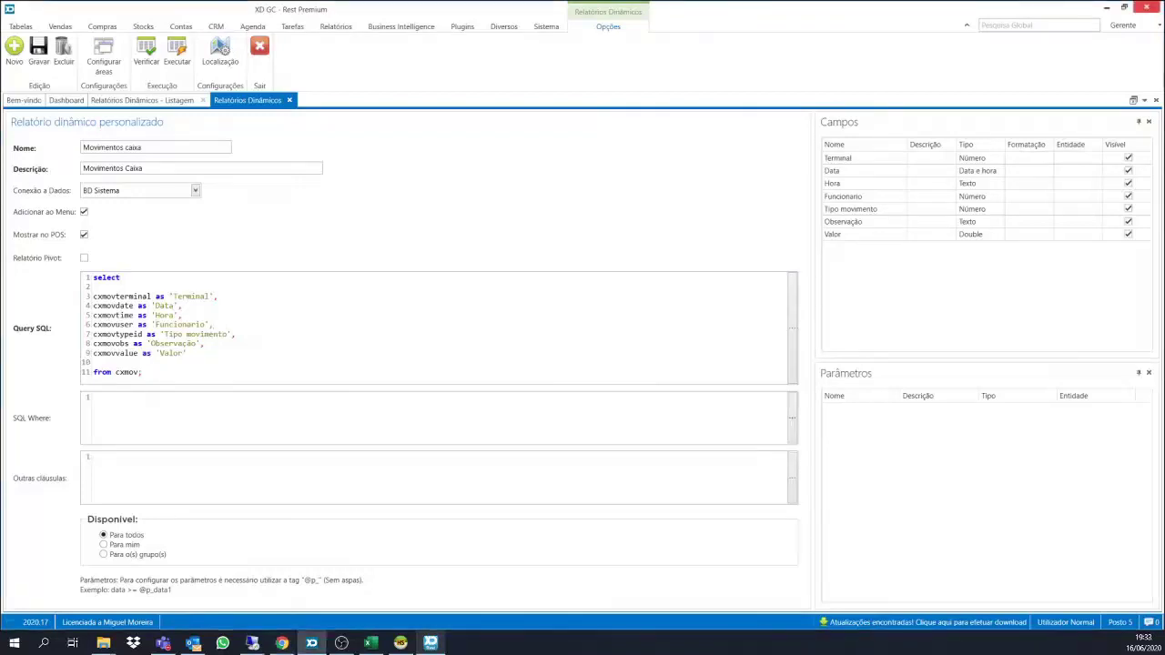
key("alt+Tab")
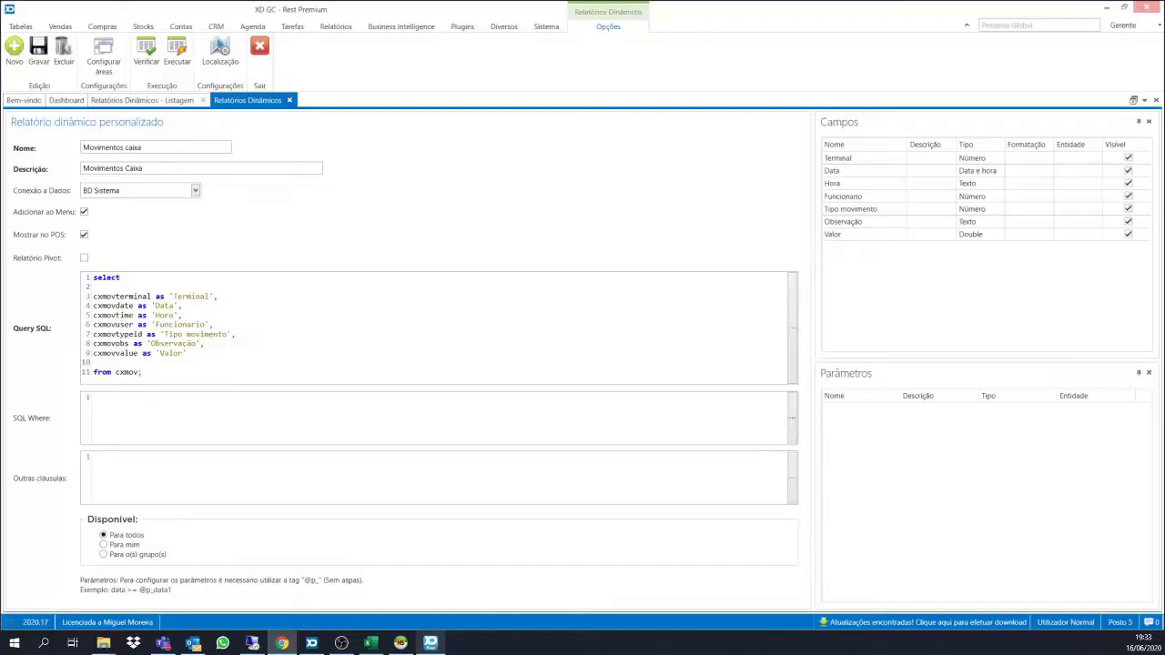
Remove the empty lines after select and before from, and the closing semicolon after cxmov, in the report's SQL query.
left_click(107, 289)
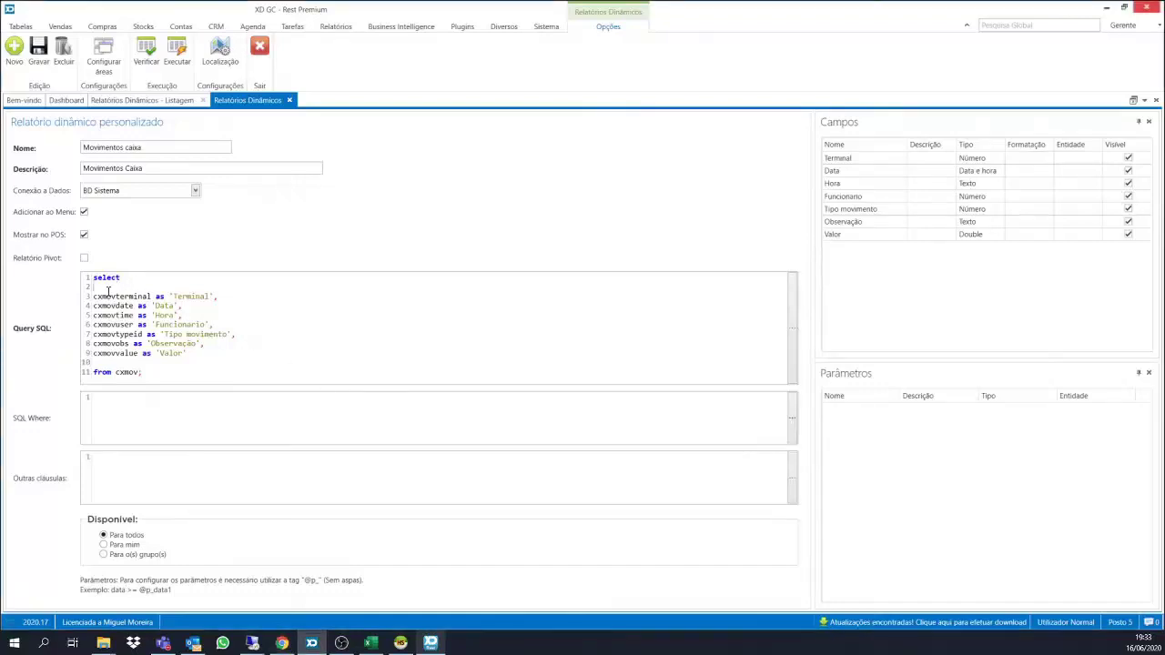
key("BackSpace")
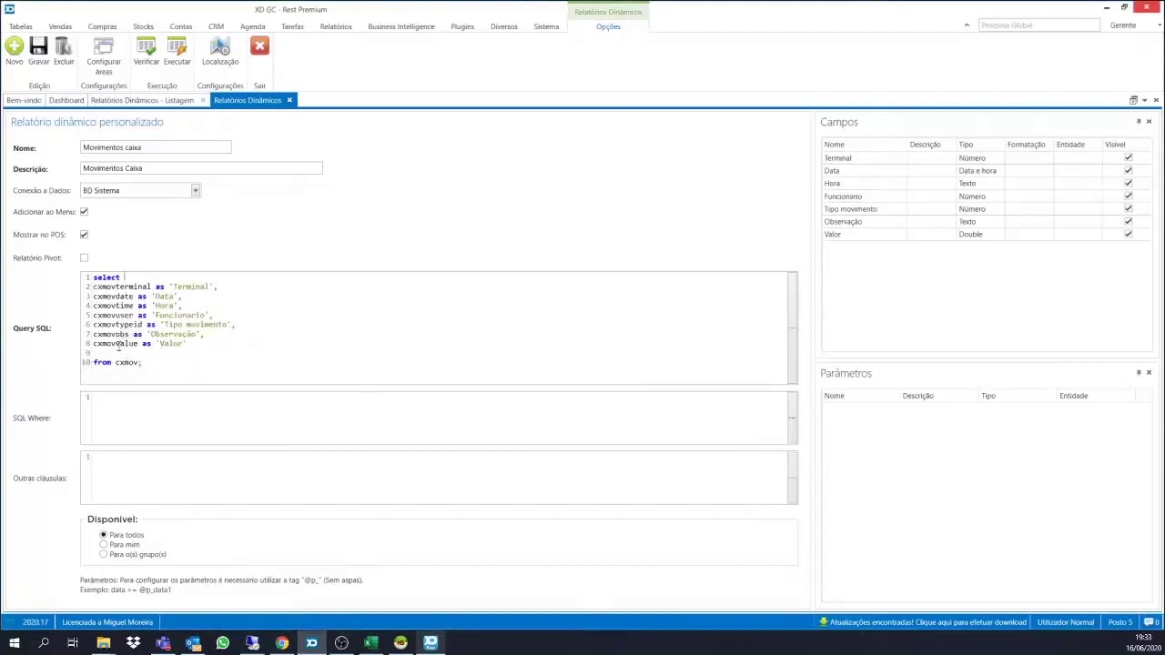
left_click(111, 353)
key("BackSpace")
left_click(153, 355)
key("BackSpace")
Add the line "inner join cxmovtype on cxmov.cxmovtypeid =" below the from clause of the query.
key("Return")
type("inner join cxmovtype")
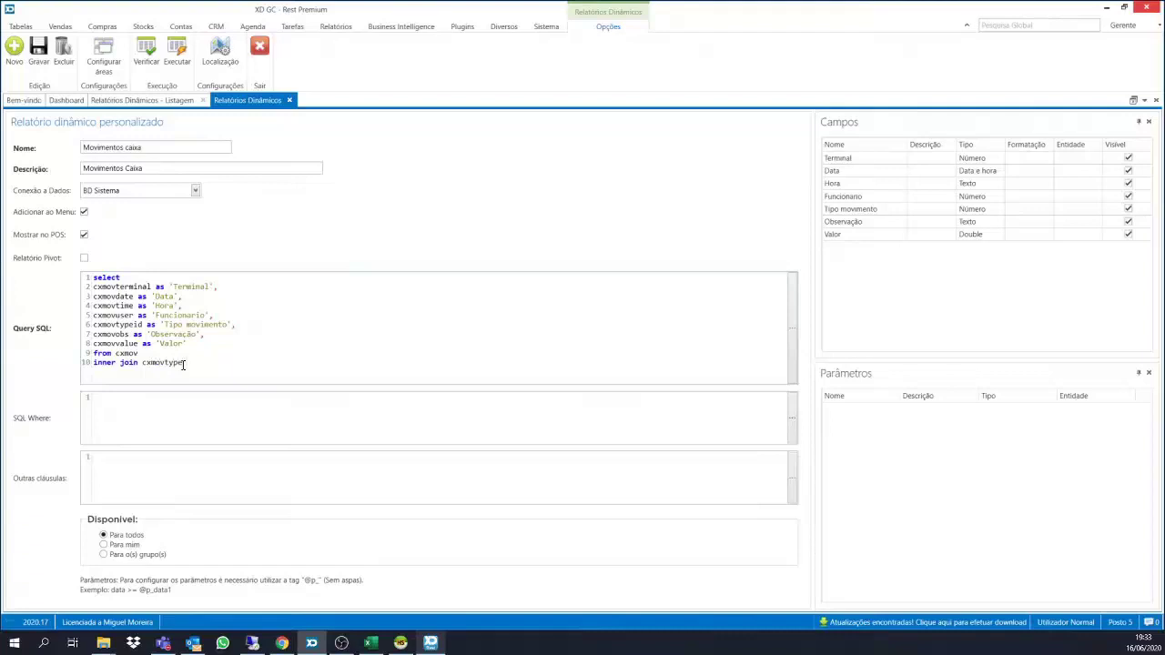
type(" on")
double_click(127, 353)
key("ctrl+c")
left_click(209, 362)
key("ctrl+v")
left_click(401, 644)
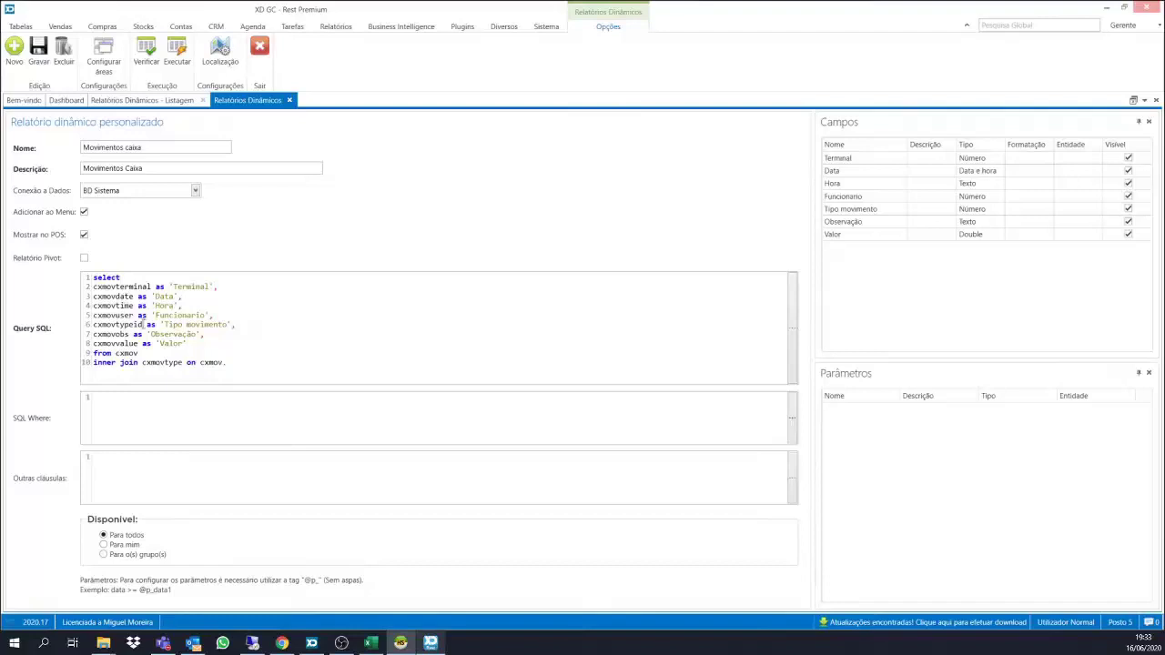
left_click_drag(143, 324, 88, 325)
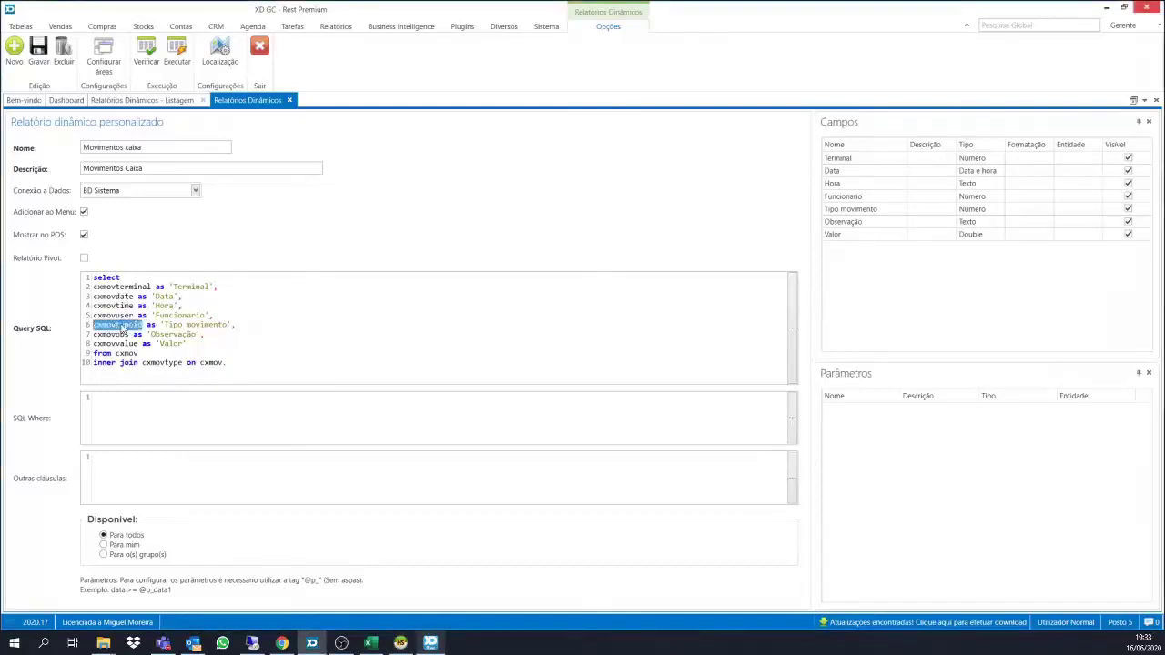
left_click(227, 362)
key("ctrl+v")
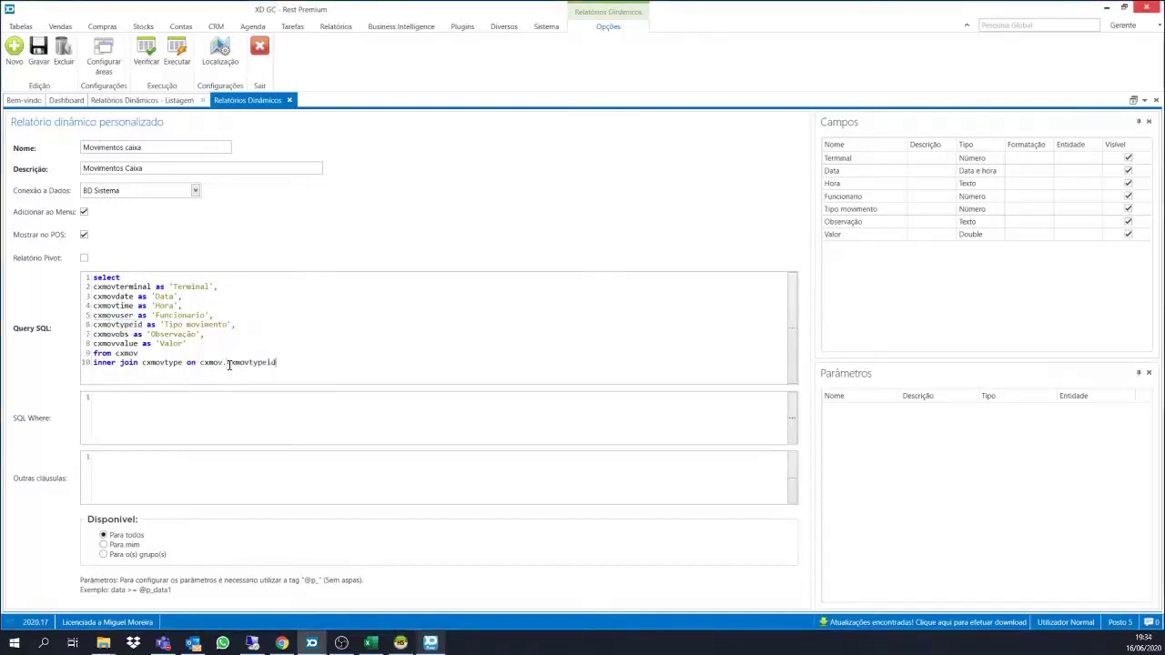
type("=")
Complete the join condition with cxmovtype.cxmovtypeid after the equals sign.
double_click(153, 363)
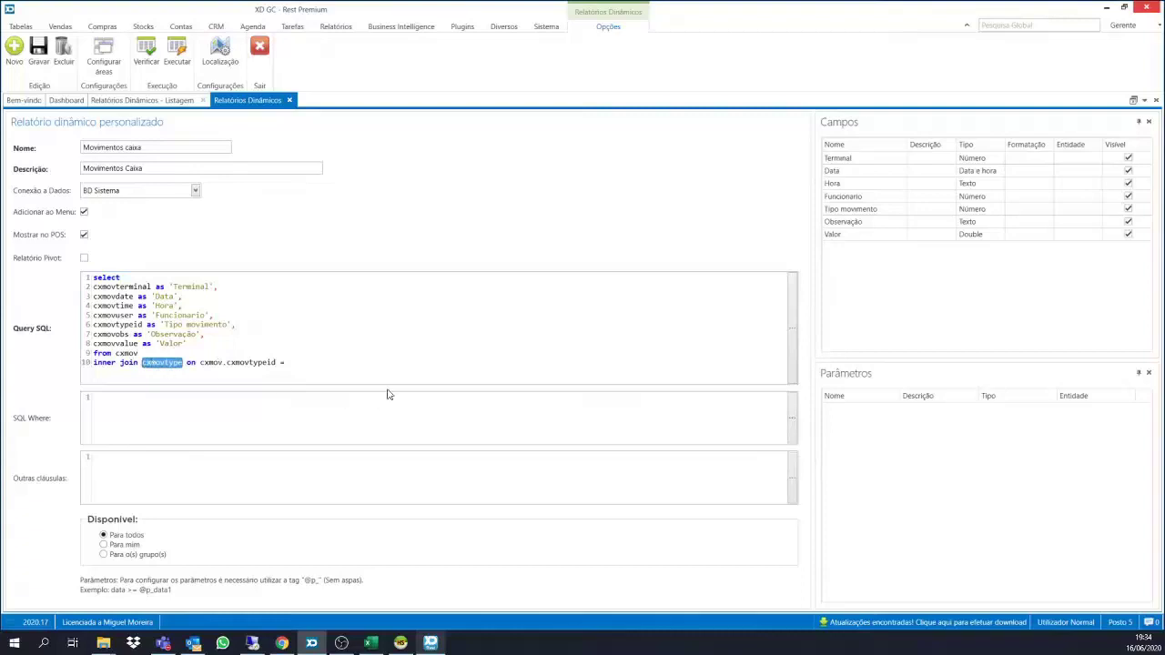
left_click(313, 362)
key("ctrl+v")
key("alt+Tab")
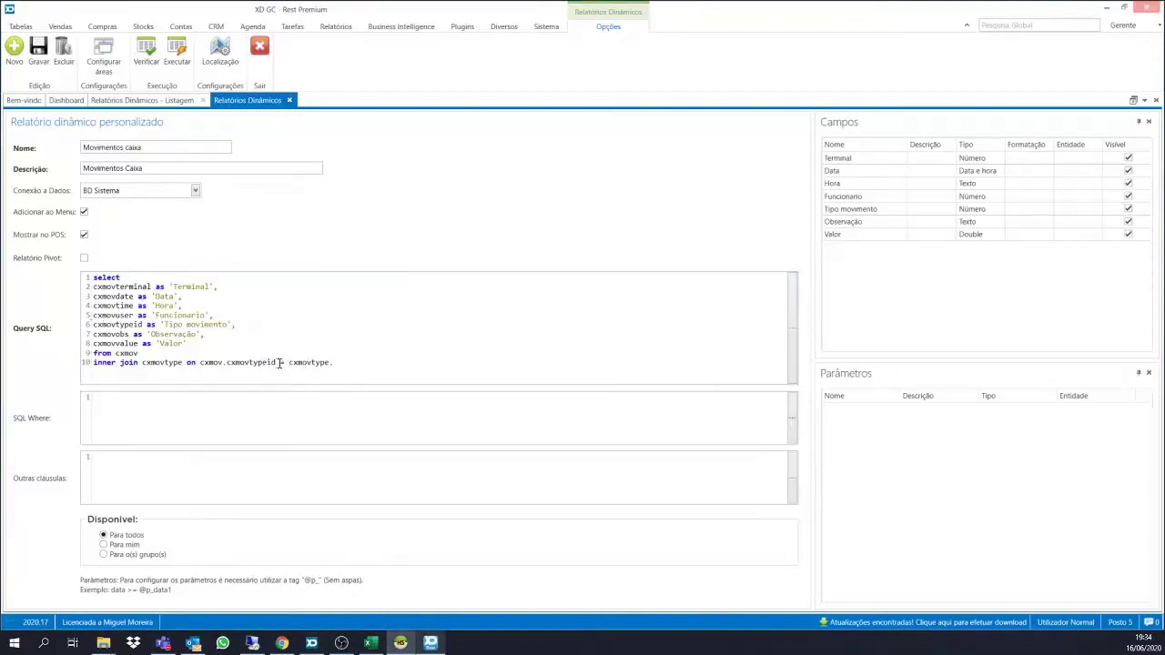
left_click_drag(275, 362, 230, 365)
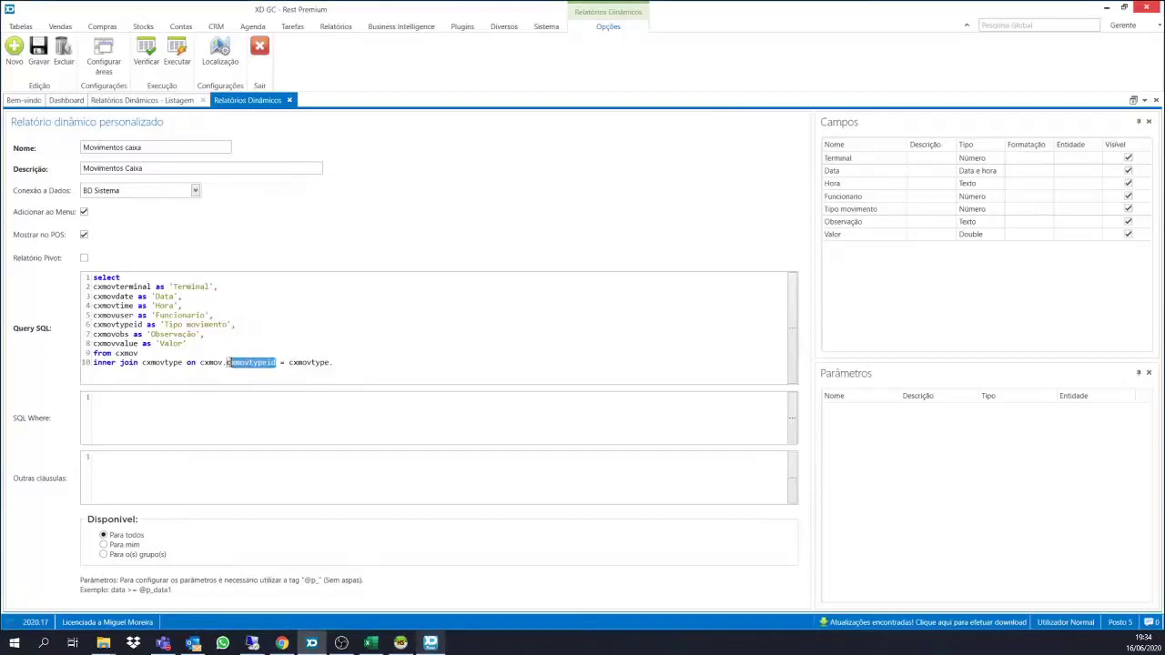
left_click(336, 362)
key("ctrl+v")
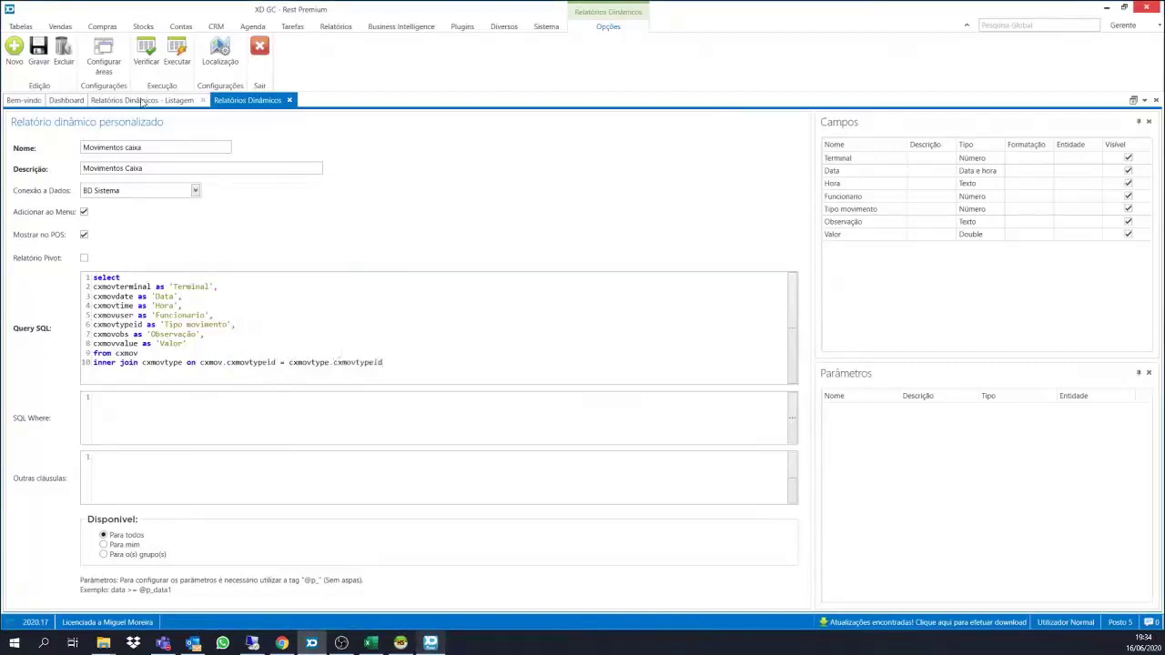
Verify the SQL query and read the details of the reported execution error.
left_click(148, 66)
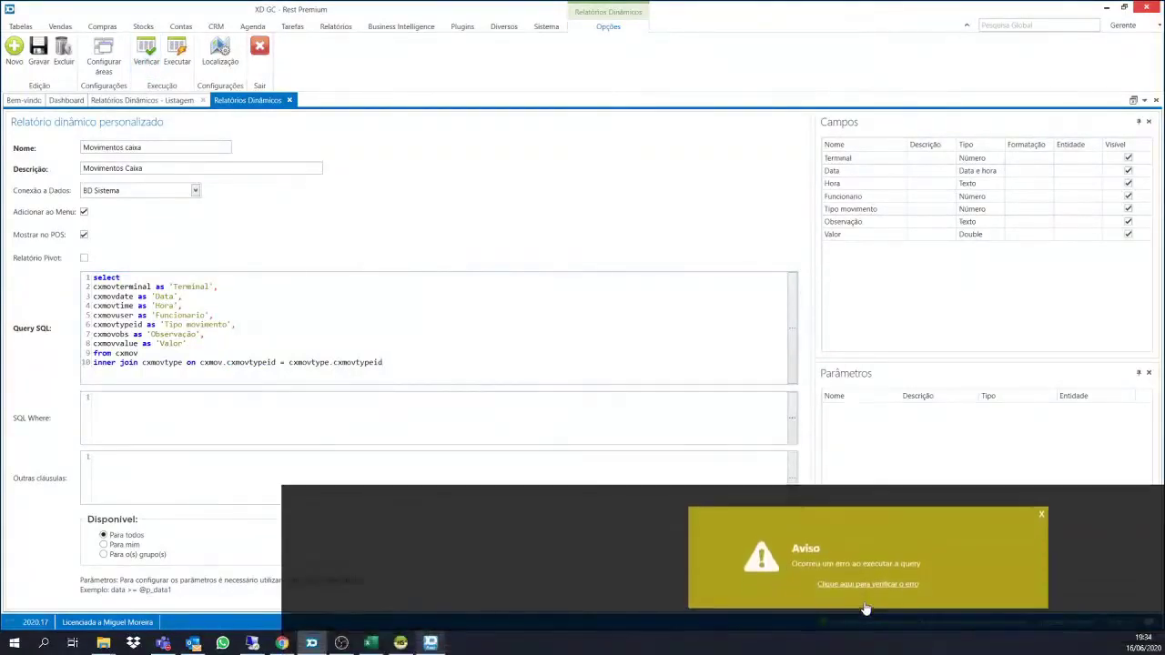
left_click(849, 584)
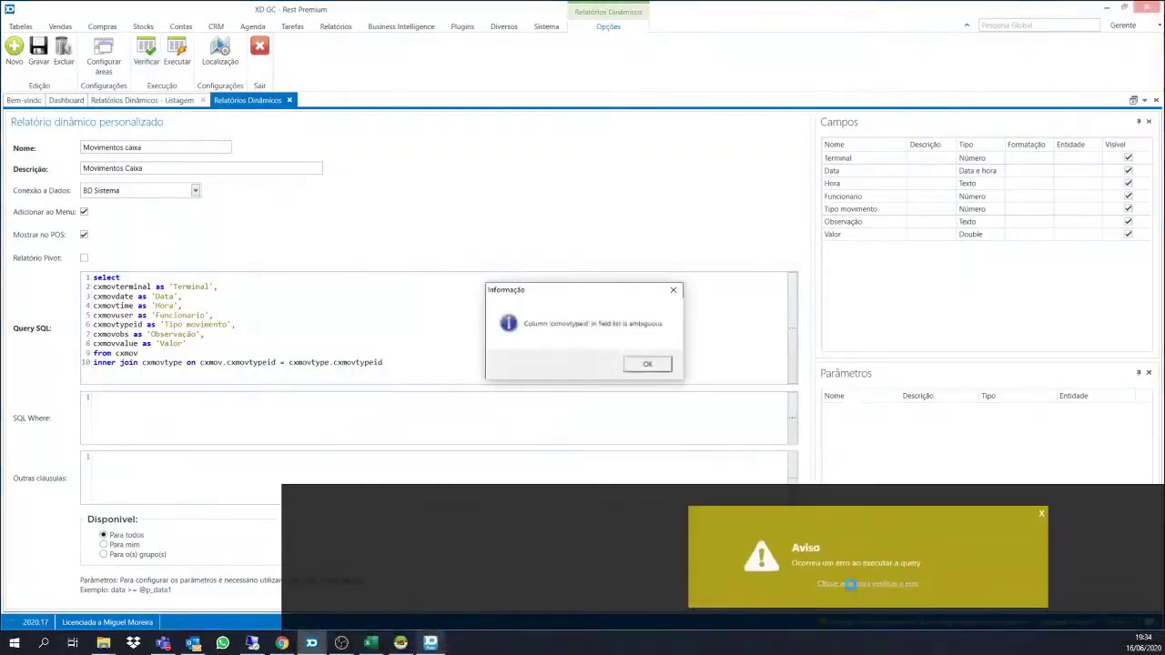
left_click(647, 365)
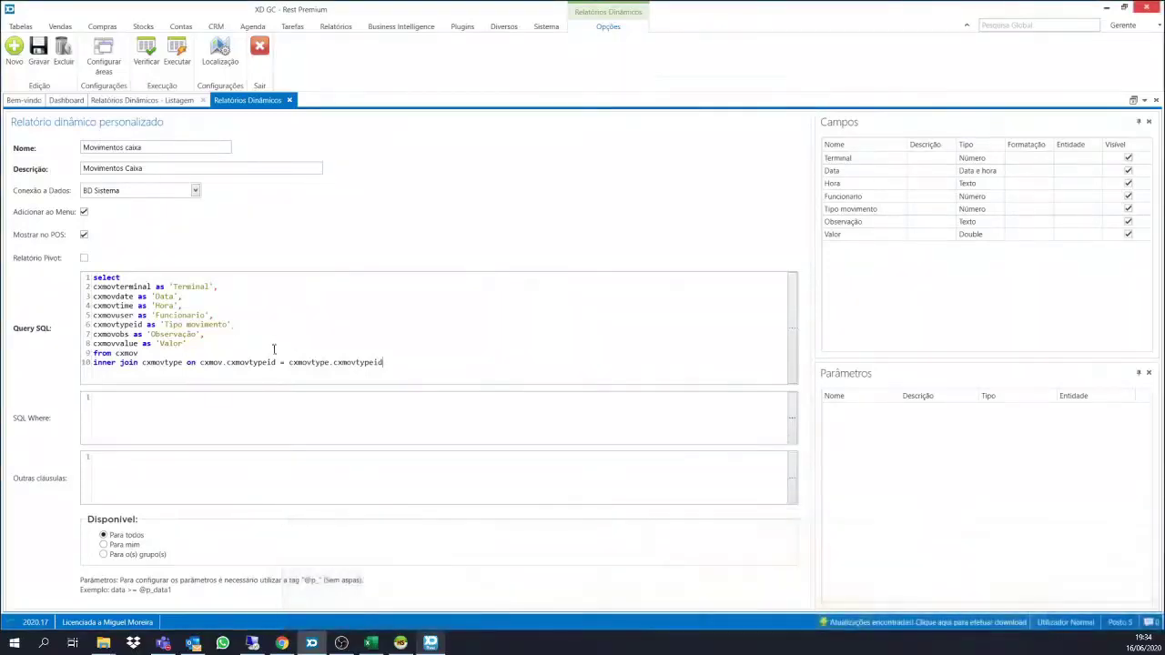
Change the join condition's last column to cxmovtypename and verify the query.
double_click(366, 365)
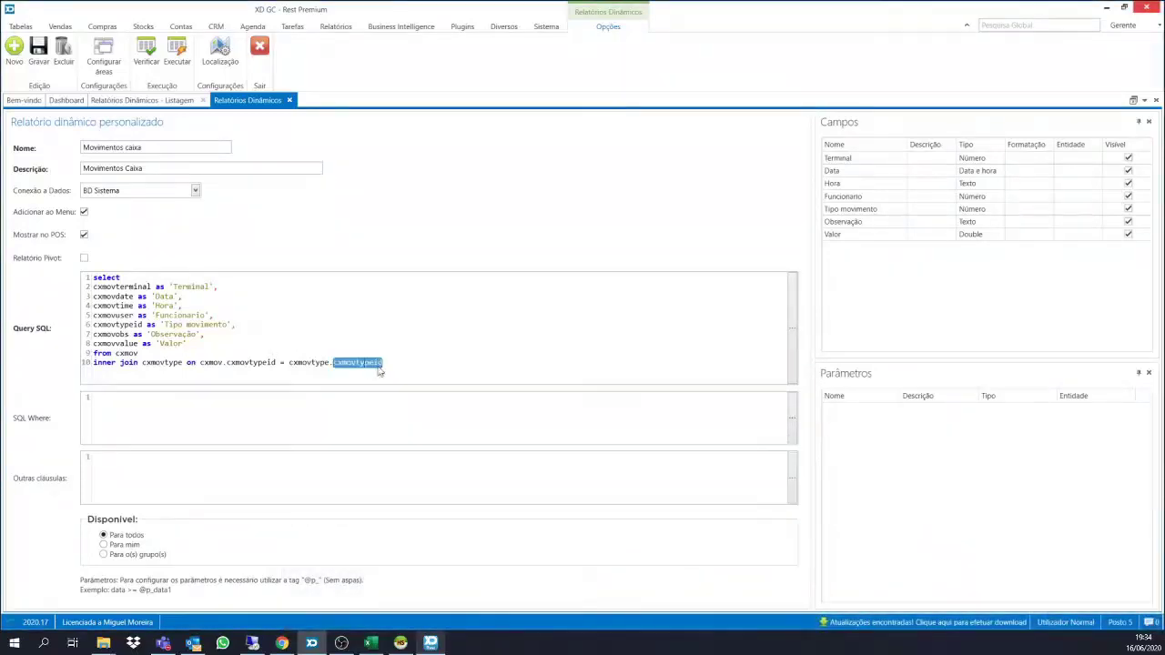
left_click(391, 365)
key("BackSpace")
key("BackSpace")
type("name")
left_click(146, 52)
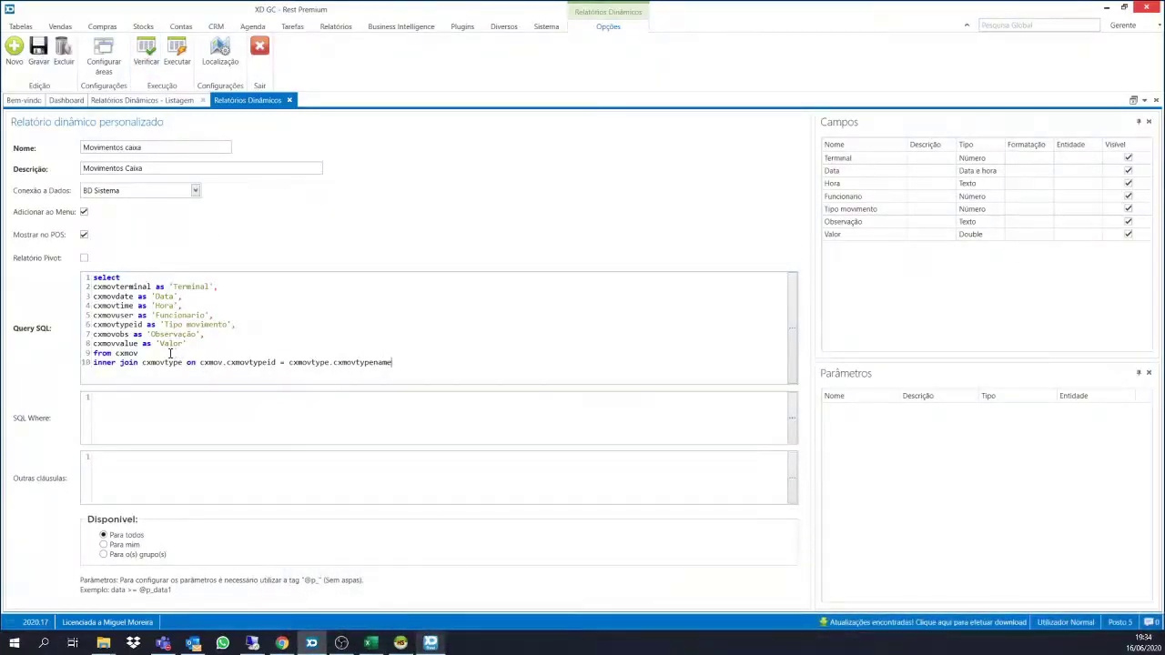
Remove the cxmov. prefix from the first column of the join condition.
left_click(213, 363)
key("BackSpace")
key("BackSpace")
key("BackSpace")
key("BackSpace")
key("BackSpace")
key("BackSpace")
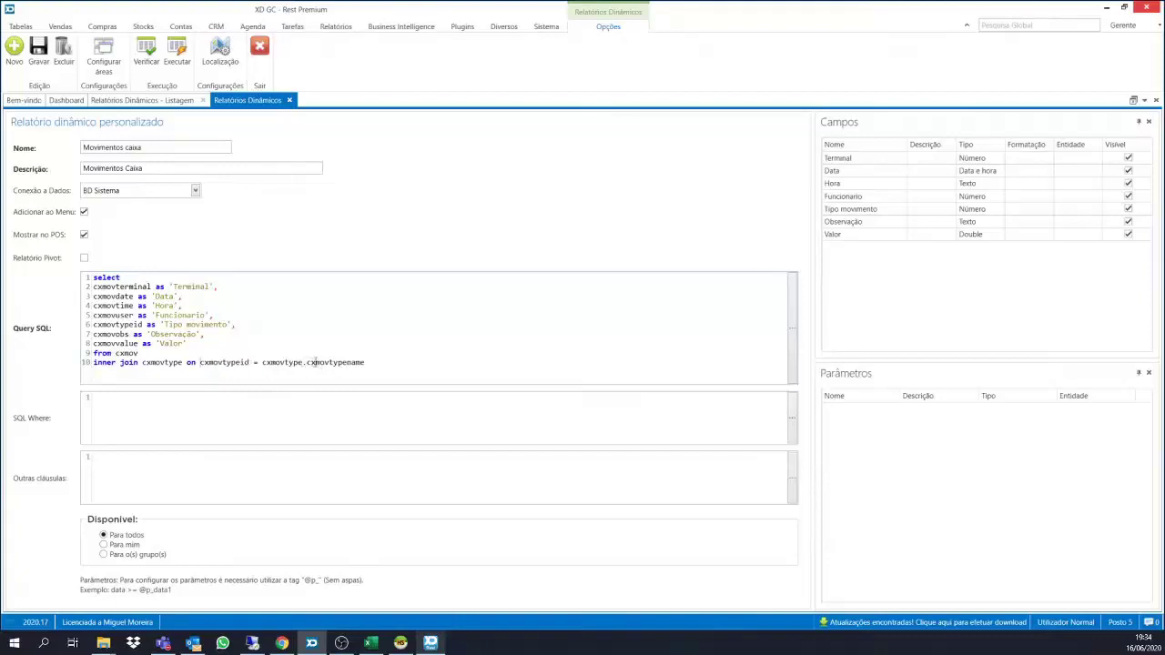
Replace the second side of the join condition with the unprefixed column cxmovtypeID.
key("BackSpace")
key("BackSpace")
key("BackSpace")
key("BackSpace")
key("BackSpace")
key("BackSpace")
key("BackSpace")
key("BackSpace")
key("BackSpace")
key("BackSpace")
key("BackSpace")
key("BackSpace")
key("BackSpace")
key("BackSpace")
type("ID")
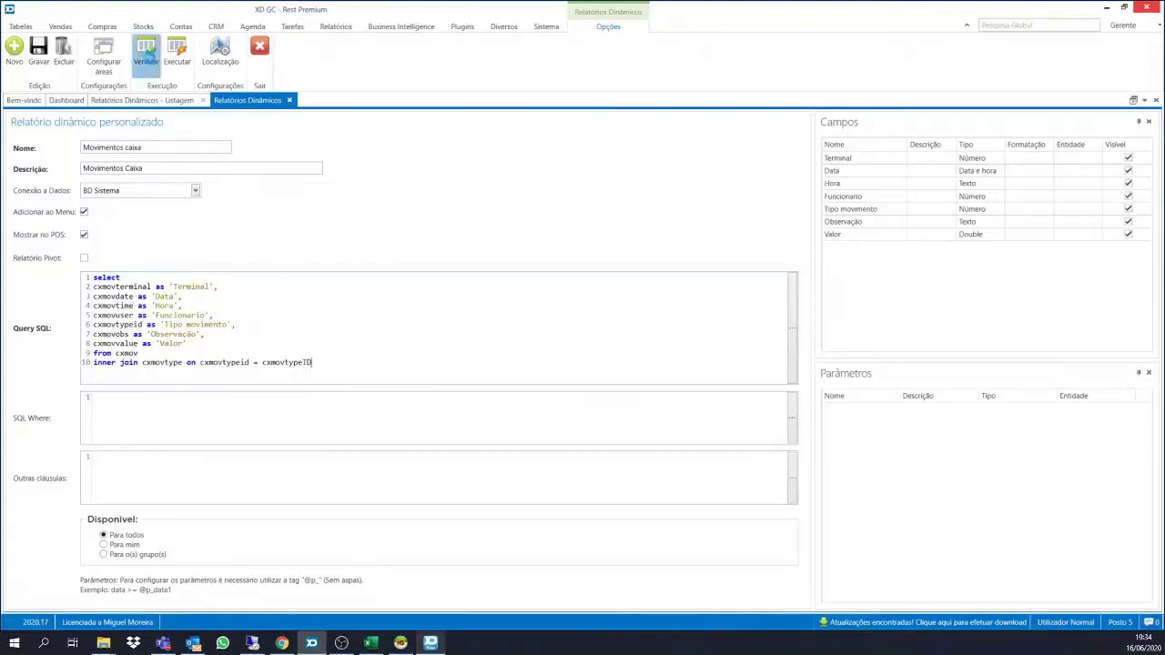
Verify the query with the unprefixed join condition and read the error details.
left_click(145, 53)
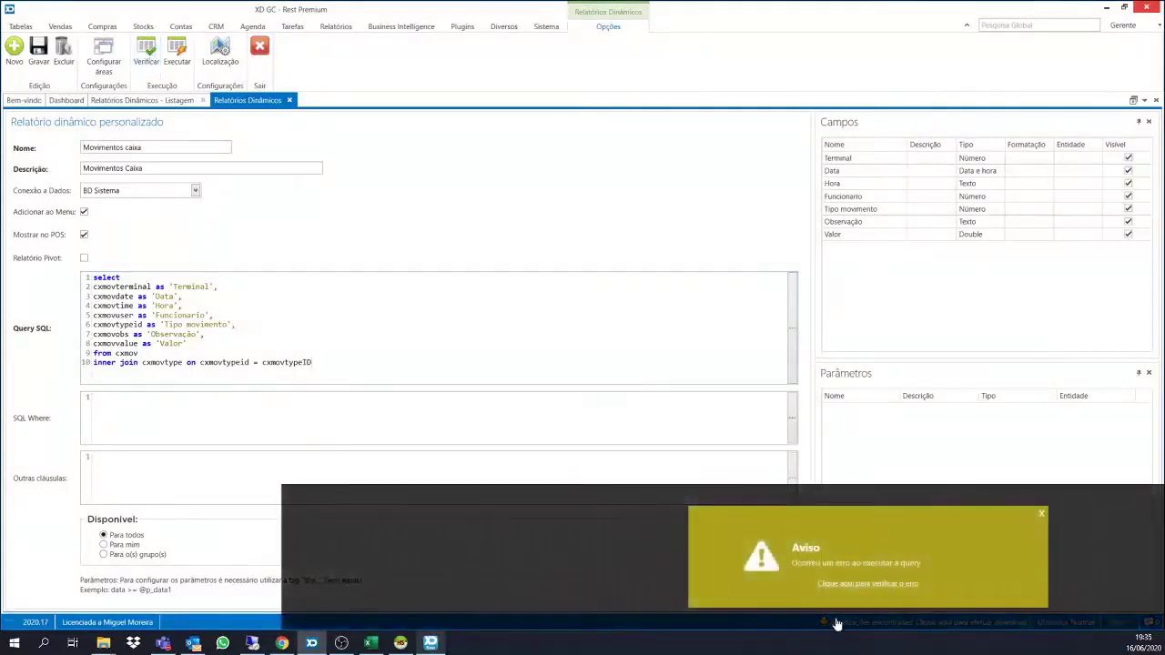
left_click(860, 584)
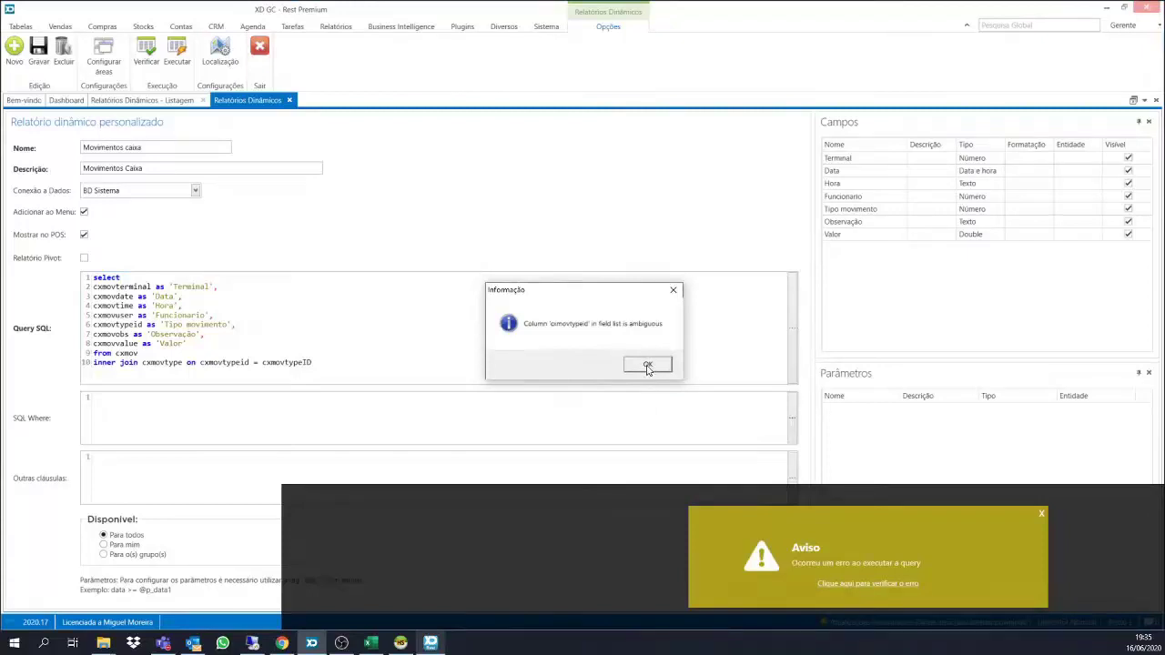
left_click(647, 365)
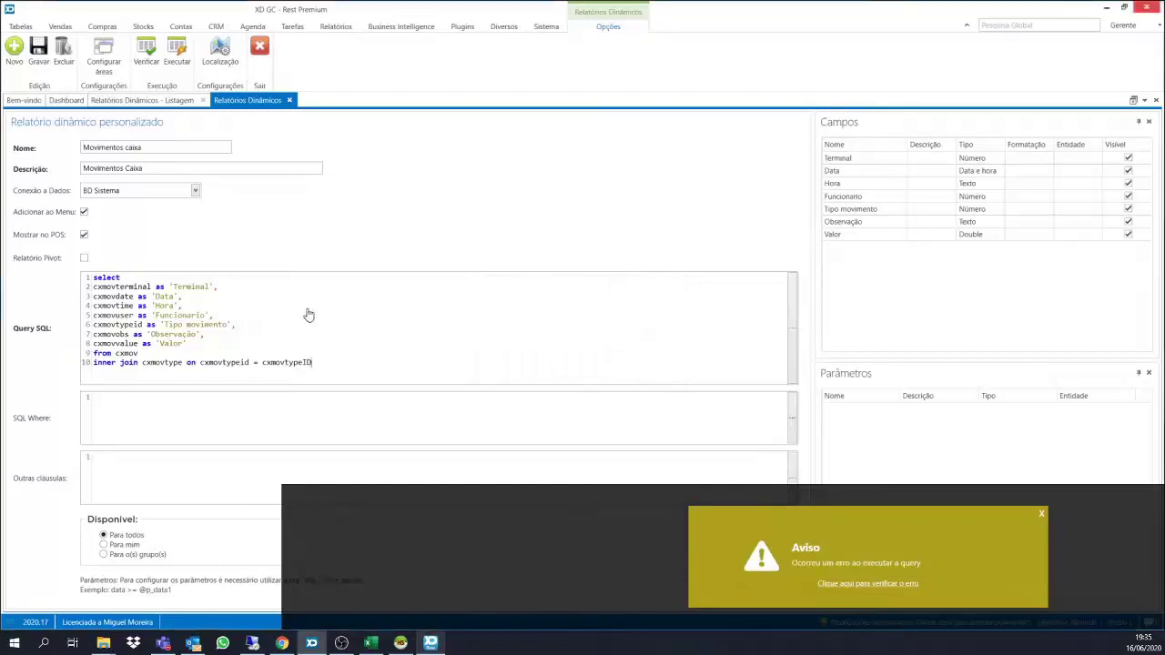
Prefix all seven cxmov columns in the select list with the table name "cxmov." and verify the query.
double_click(128, 353)
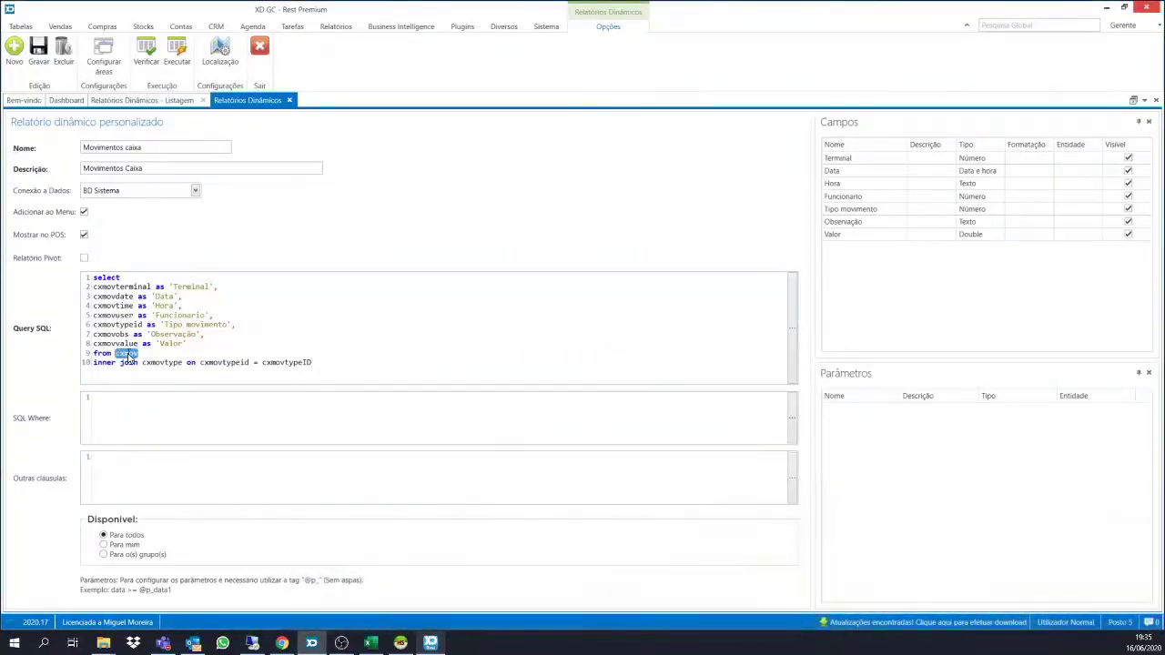
left_click(107, 288)
key("ctrl+v")
type(".")
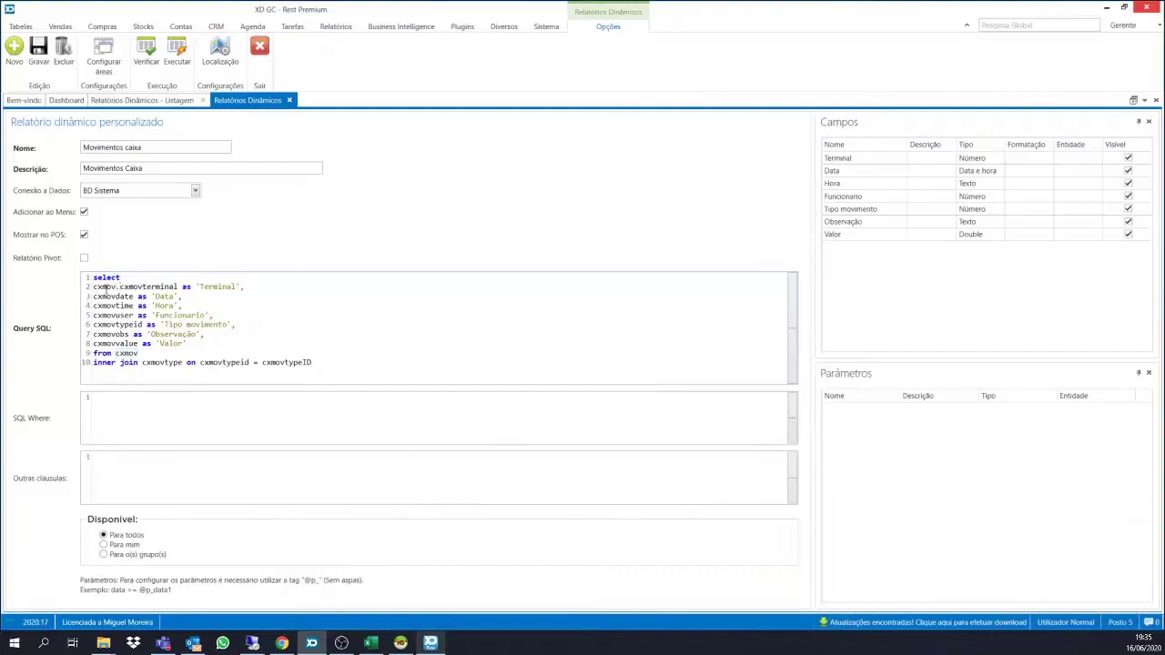
key("ctrl+v")
type(".")
key("Down")
key("Home")
key("ctrl+v")
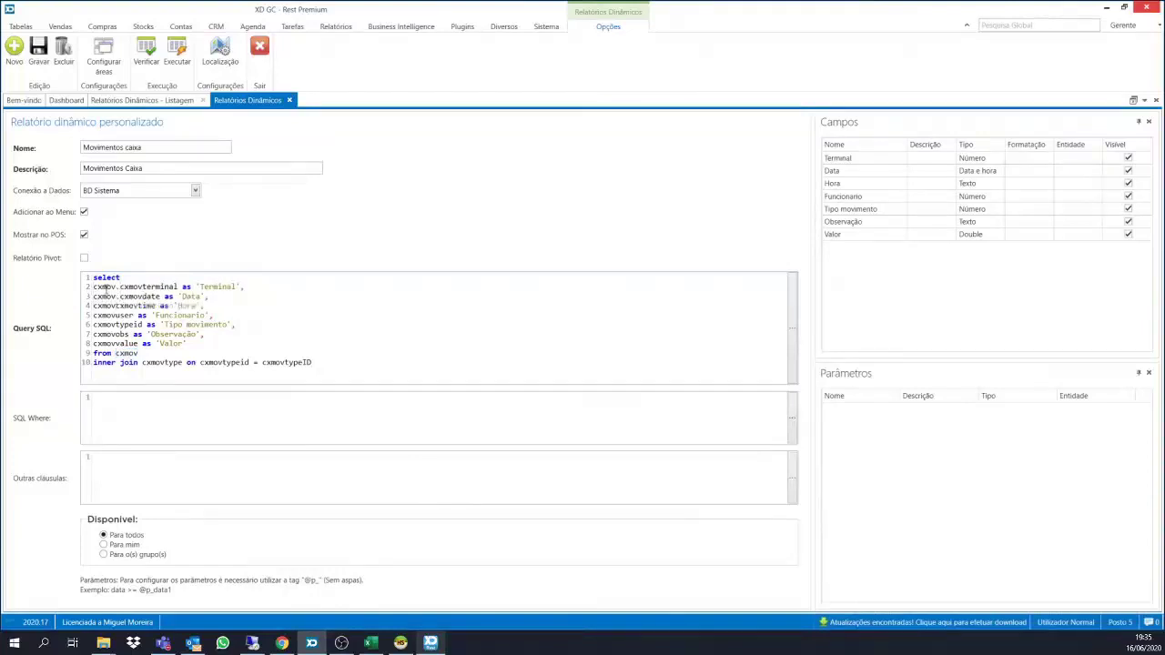
type(".")
key("Down")
key("Home")
key("ctrl+v")
type(".")
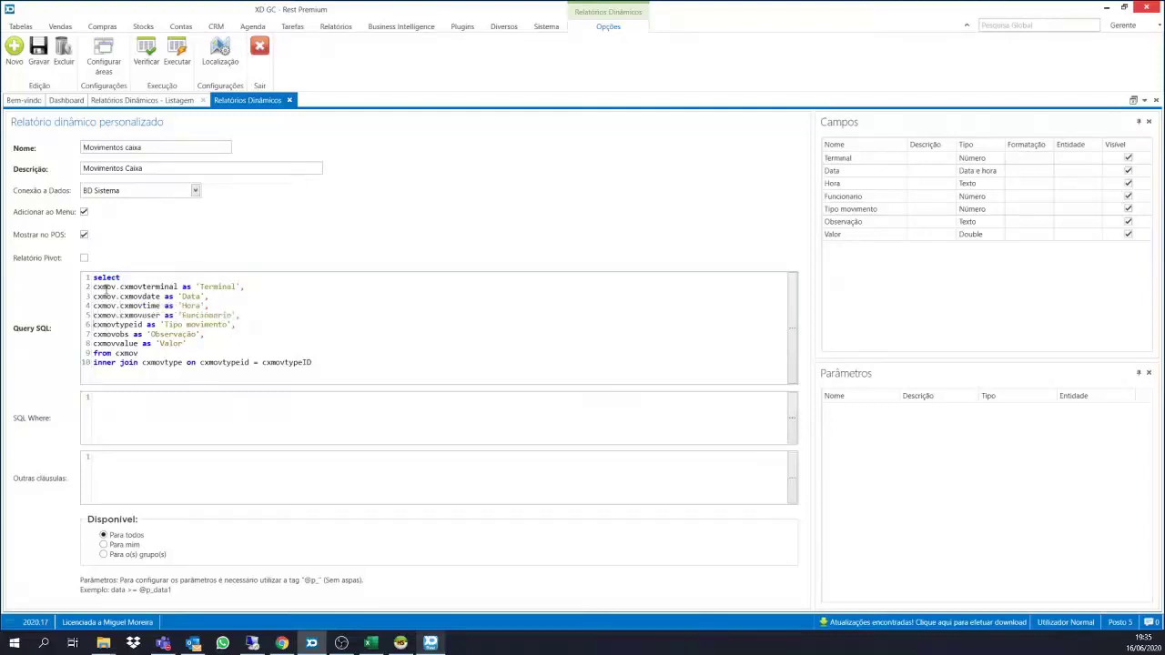
key("ctrl+v")
type(".")
key("Down")
key("ctrl+v")
type(".")
key("Home")
key("ctrl+v")
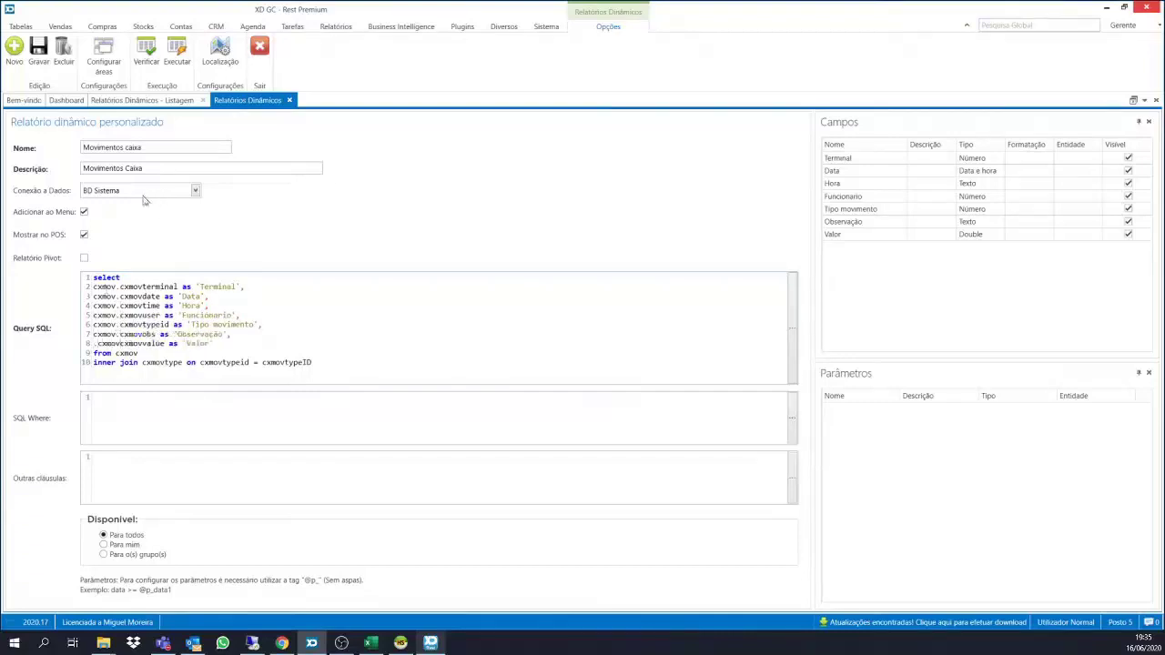
type(".")
left_click(147, 51)
Add the column cxmovtype.cxmovtypename as 'Operação' after the 'Valor' column, separated by a comma.
key("Return")
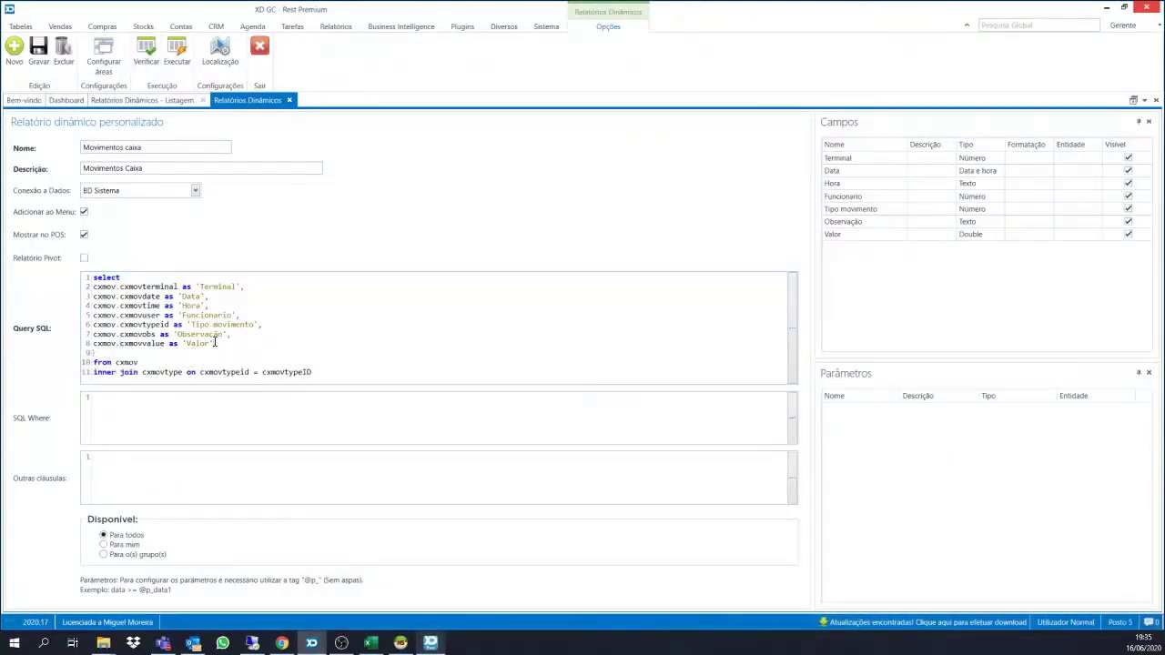
type("cxmovtype.cxmovtypename as 'Operação")
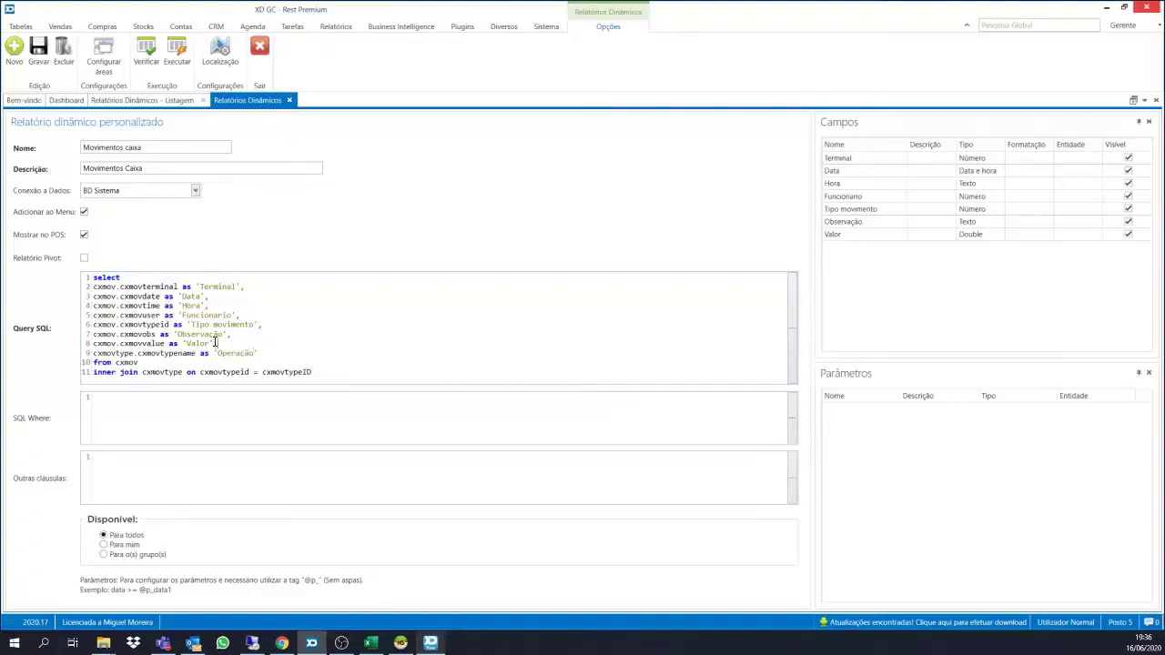
type(",")
Verify the query with the 'Operação' column and read the error details.
left_click(145, 55)
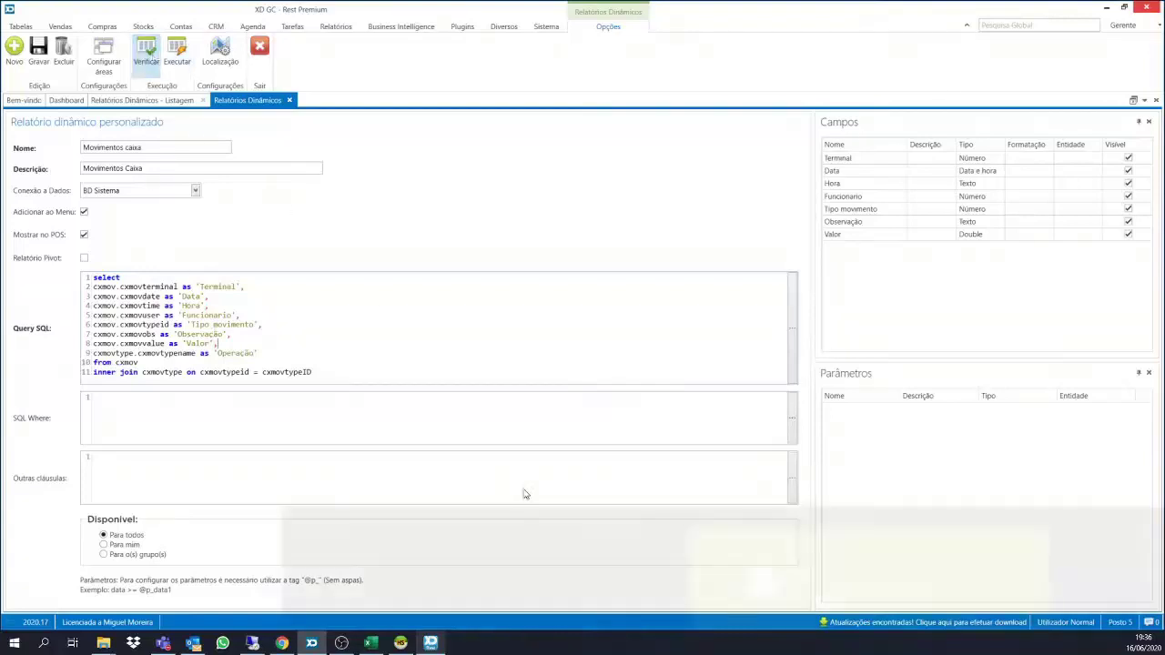
left_click(881, 586)
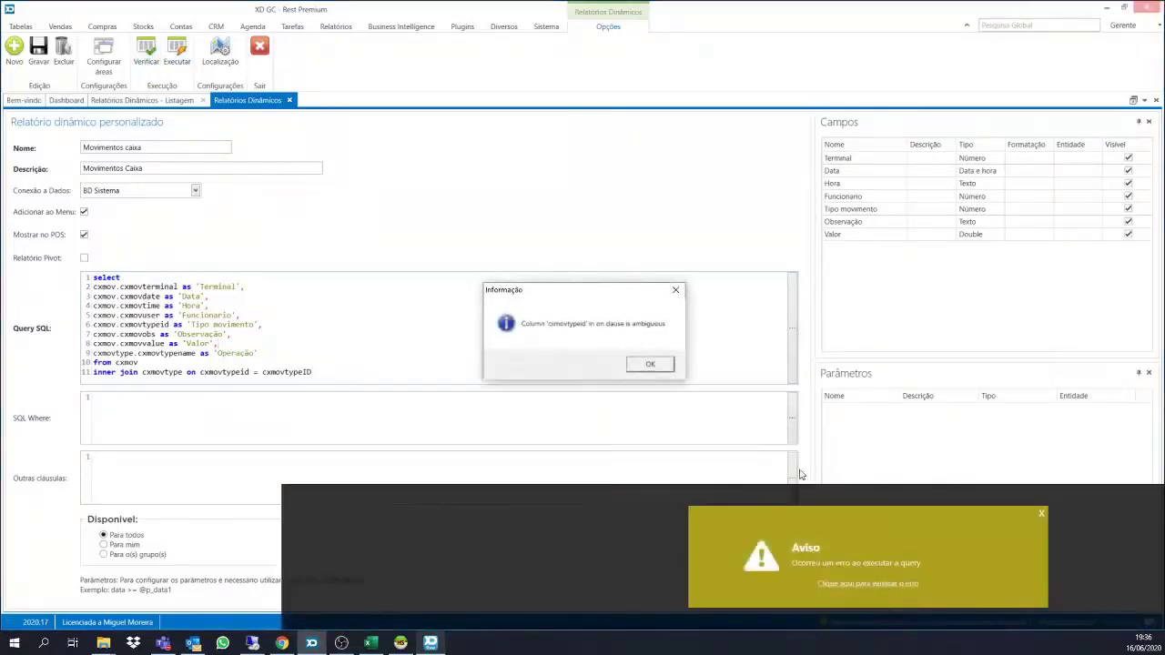
left_click(646, 365)
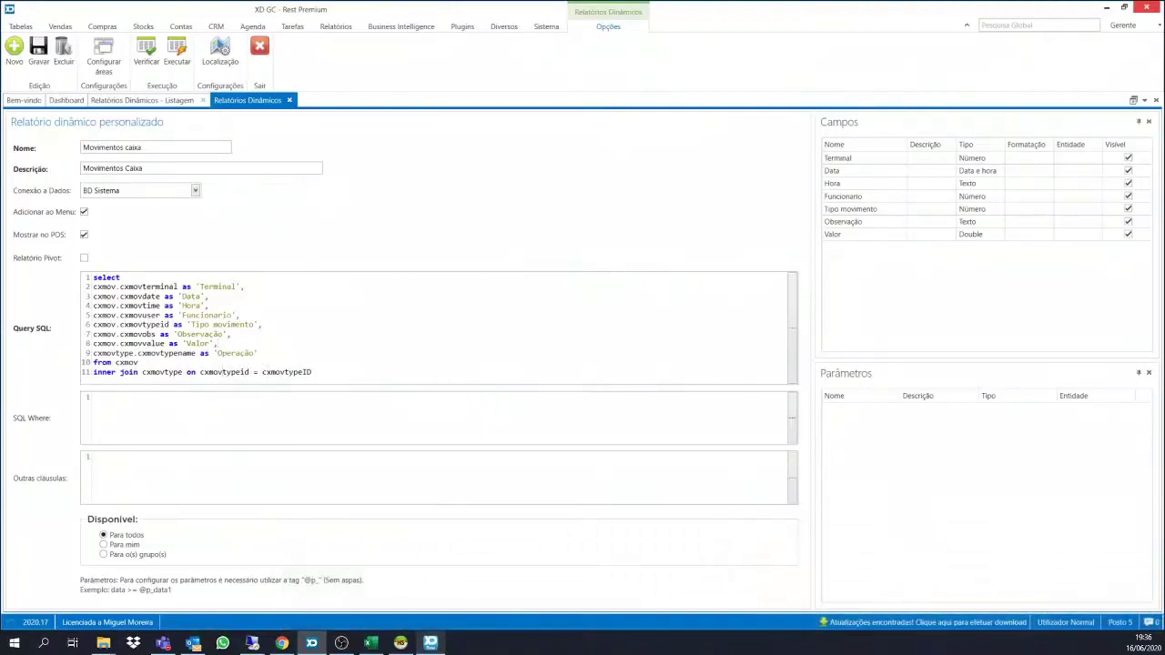
Shorten the first column of the join condition to cxmovid.
left_click(222, 372)
key("BackSpace")
key("BackSpace")
key("BackSpace")
key("BackSpace")
Verify the query with cxmovid in the join condition and read the error details.
left_click(147, 51)
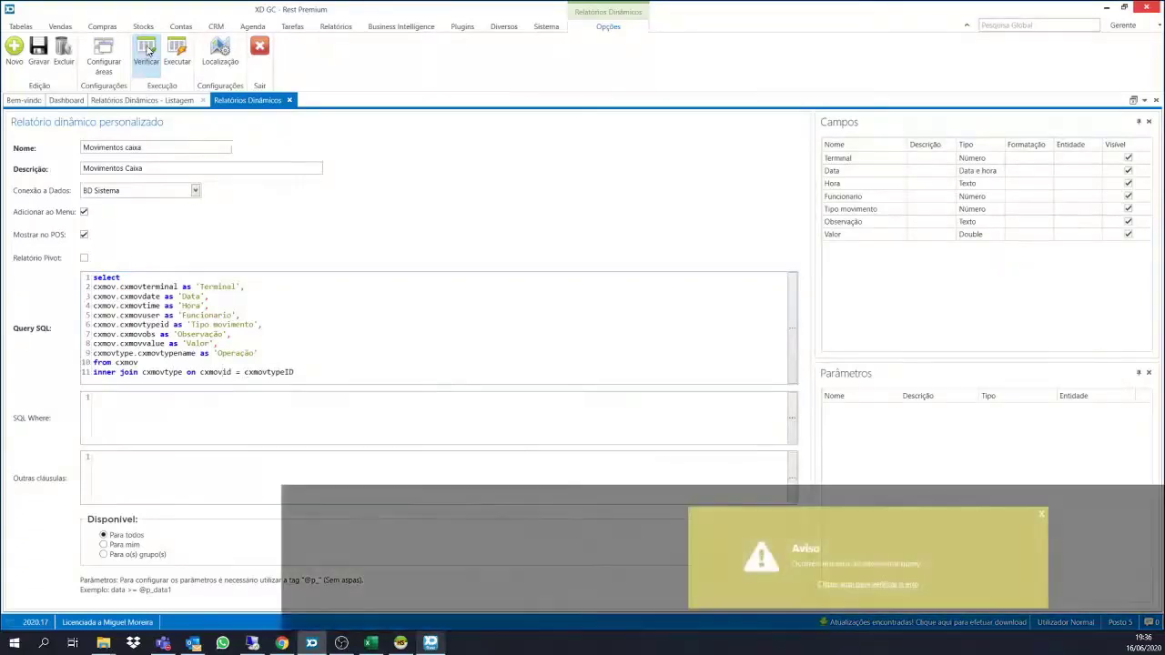
left_click(824, 583)
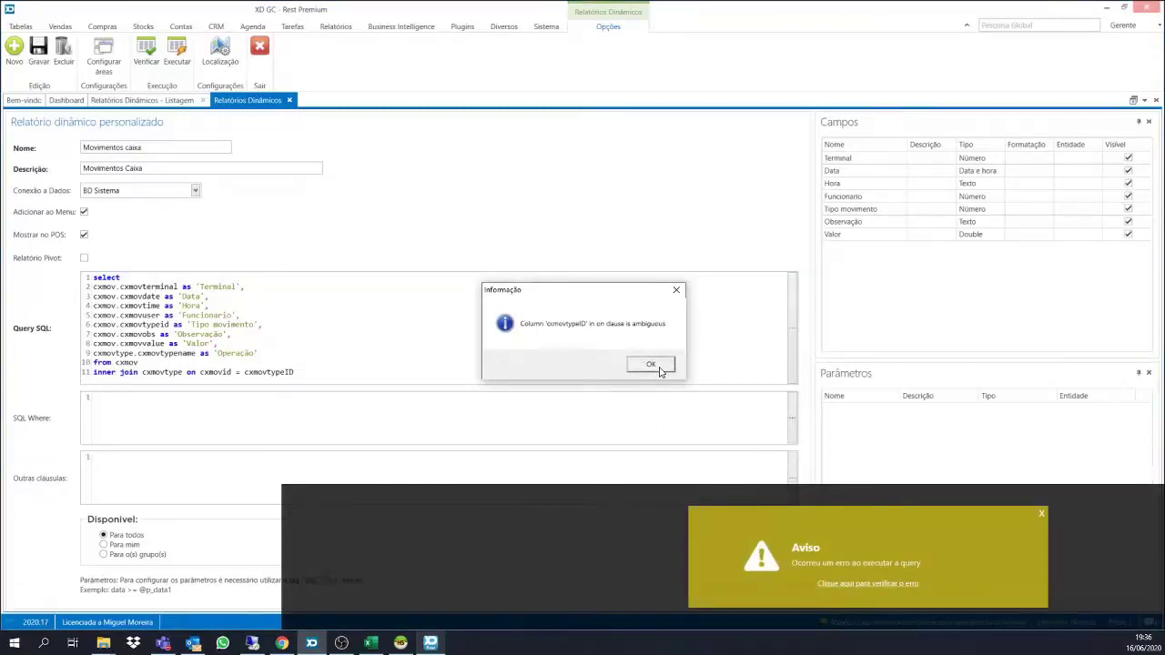
left_click(651, 364)
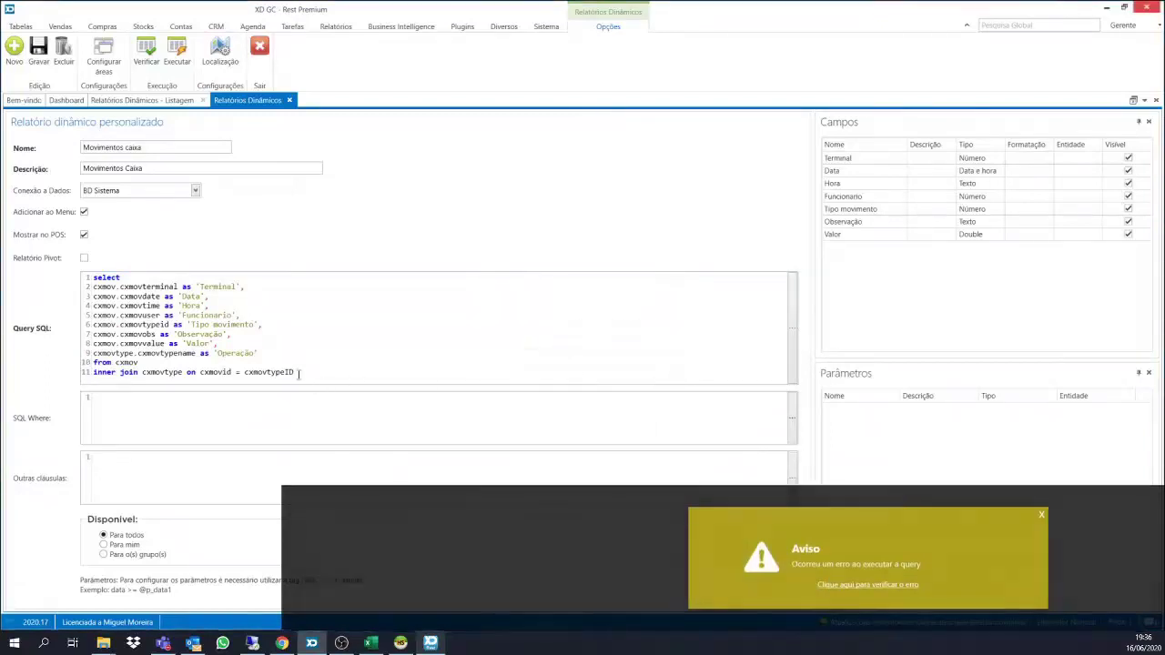
left_click_drag(295, 372, 159, 375)
double_click(128, 362)
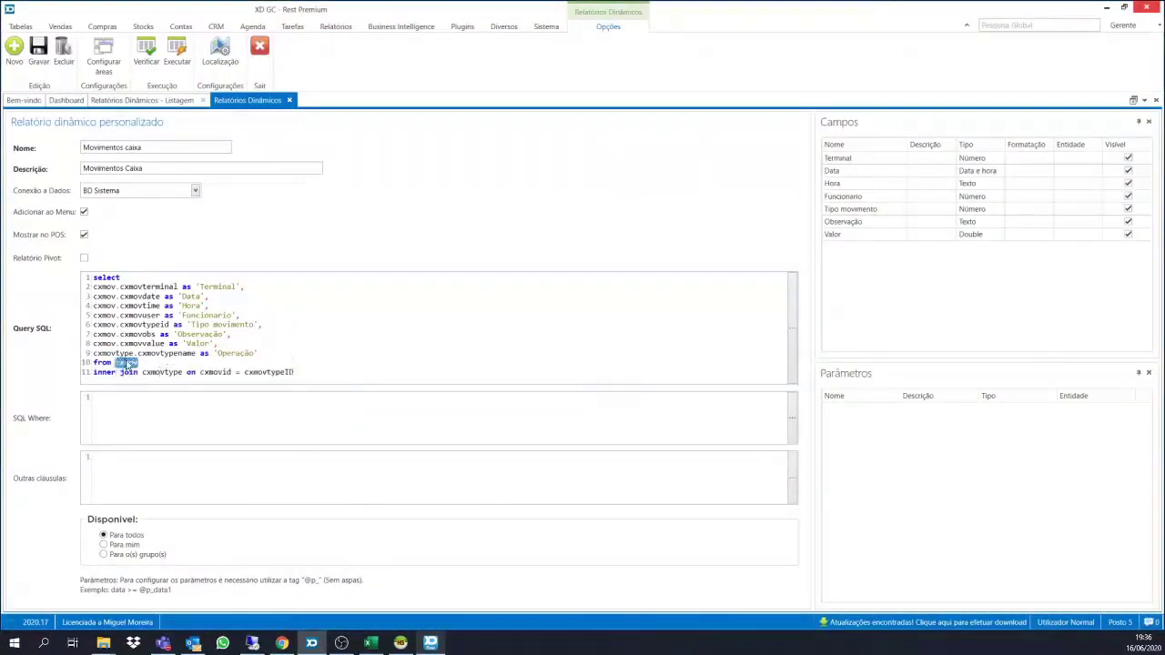
type("users")
double_click(164, 372)
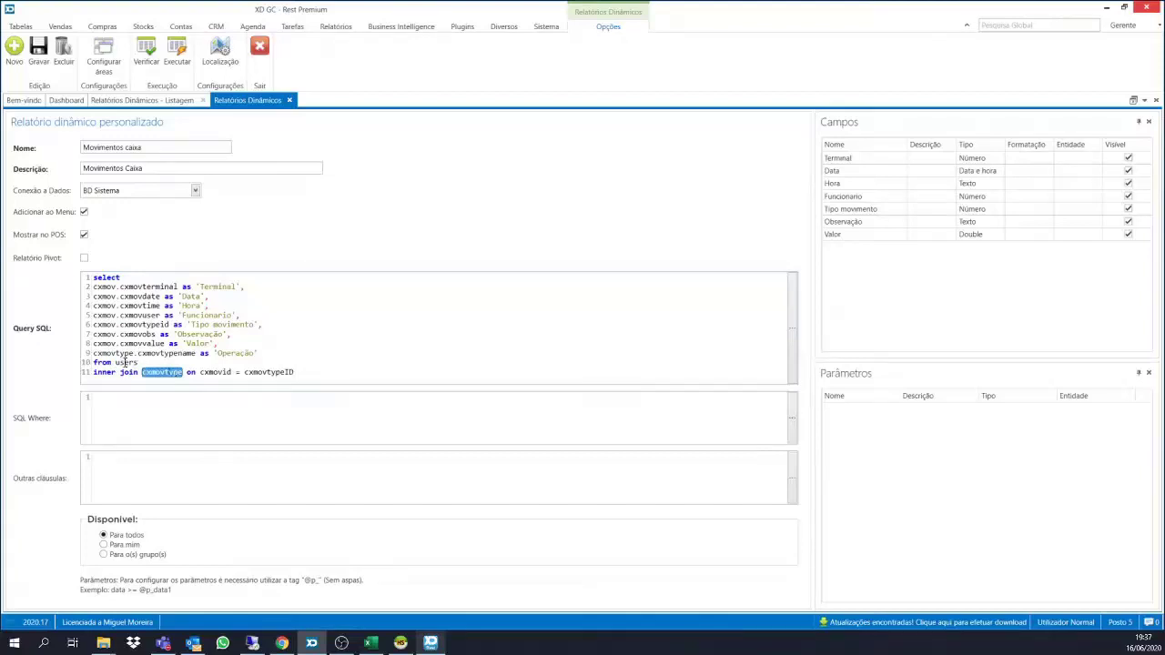
double_click(127, 362)
type("cxmov")
Change the inner join to the users table with the condition cxmovuser = users.id.
double_click(151, 373)
type("users")
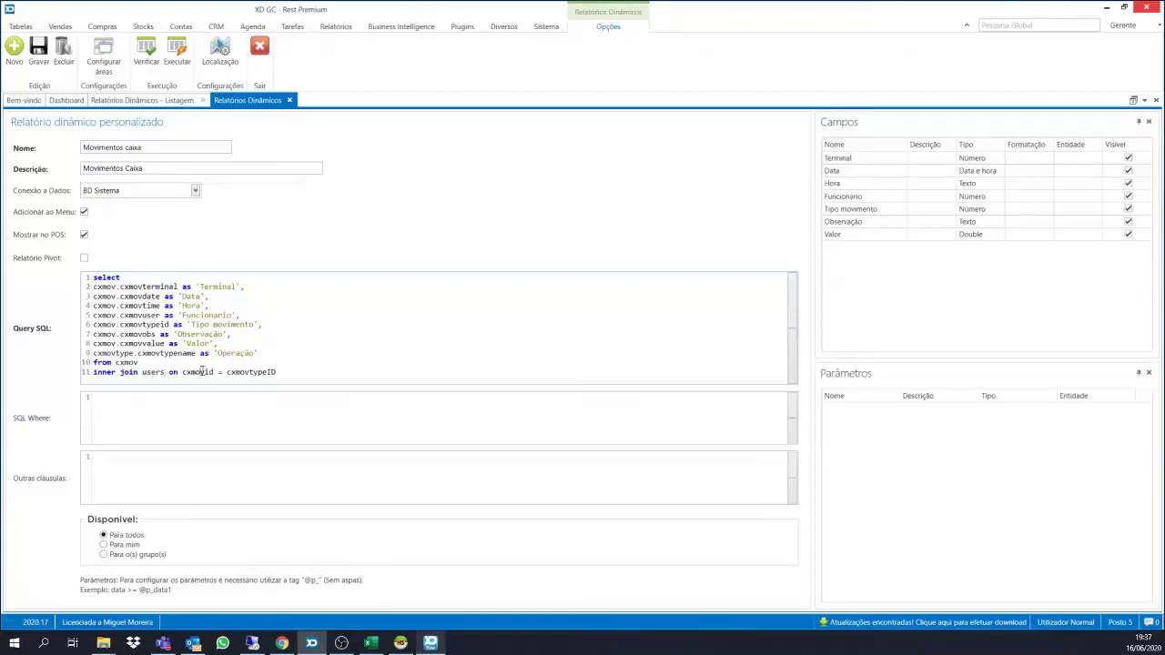
double_click(202, 372)
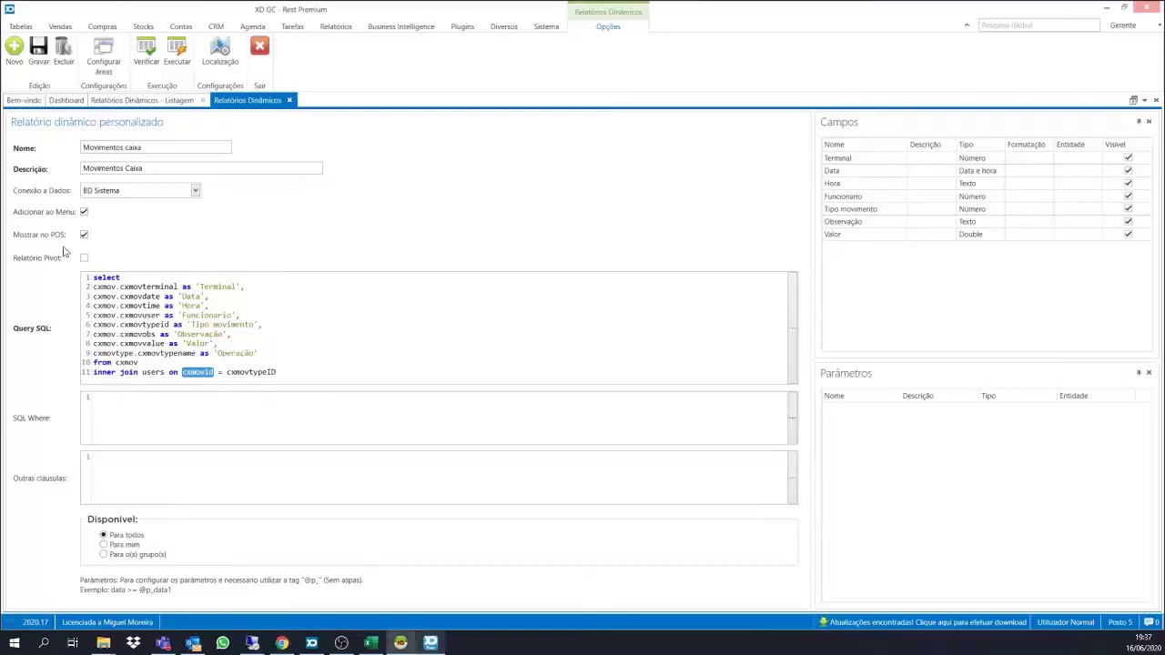
left_click(205, 373)
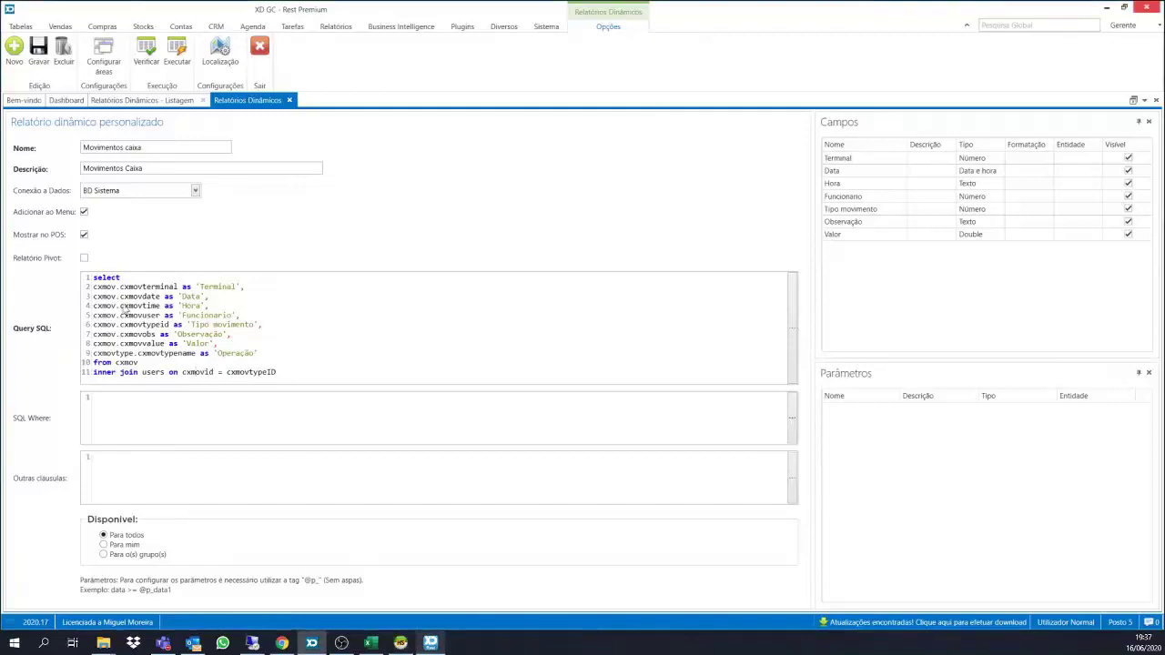
double_click(238, 372)
type("users.id")
key("alt+Tab")
key("BackSpace")
key("BackSpace")
type("user")
Verify the query with the users join and read the error details.
left_click(146, 52)
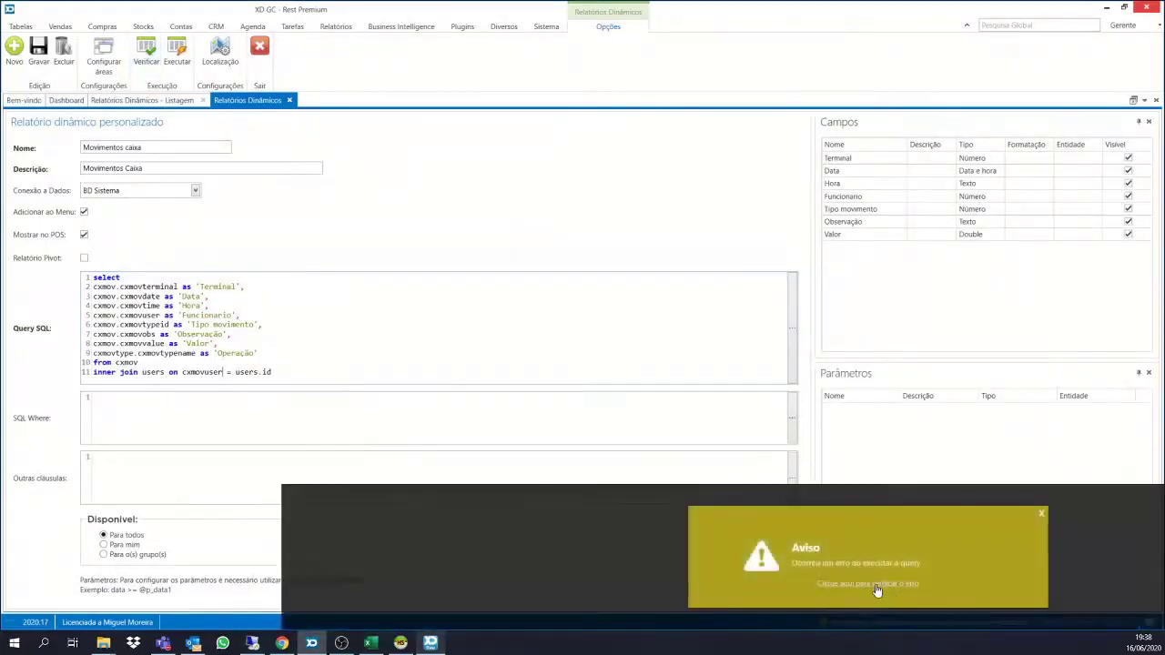
left_click(874, 583)
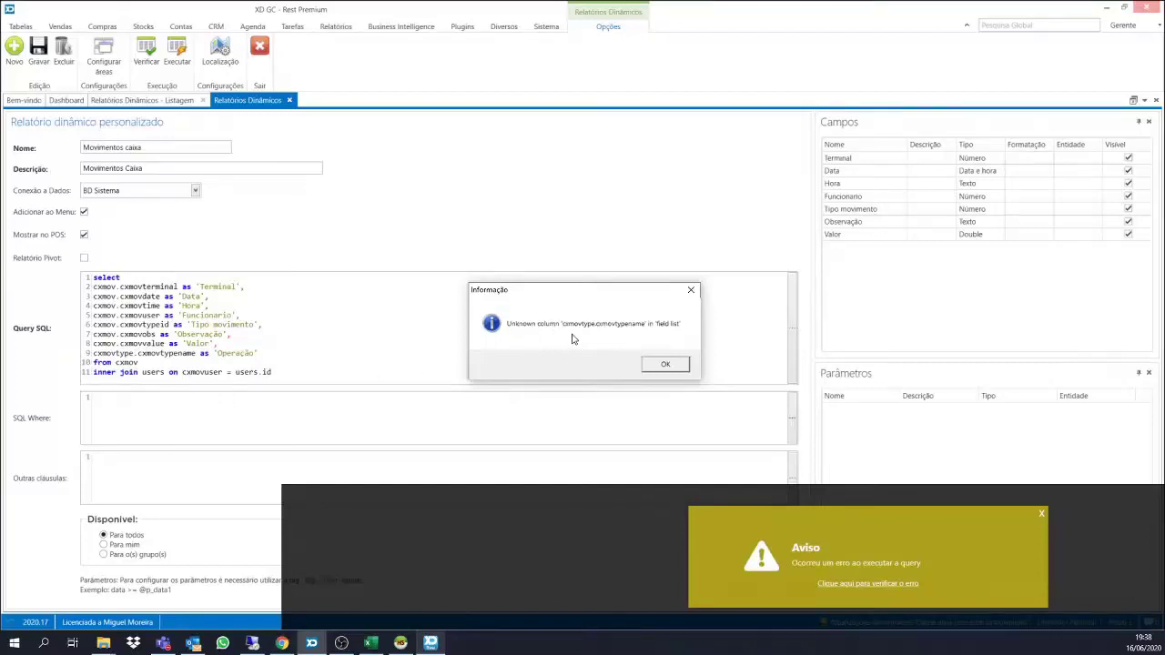
left_click(663, 364)
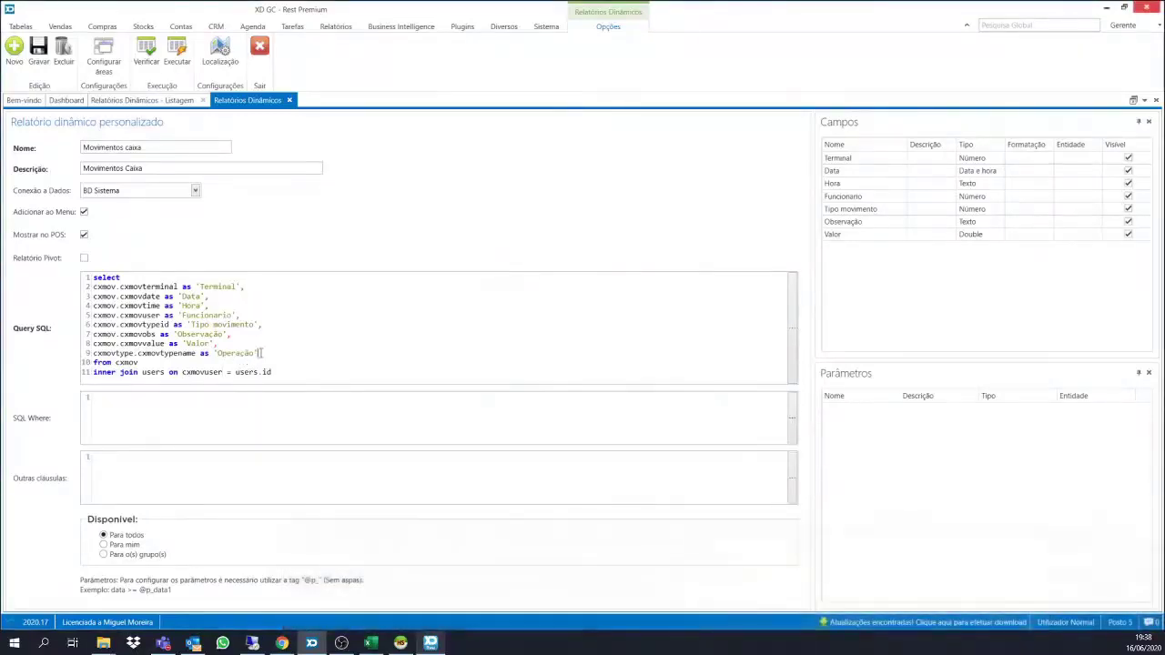
Remove the 'Operação' column and its preceding comma from the select list, and test the query by verifying and running the report.
left_click_drag(258, 355, 82, 355)
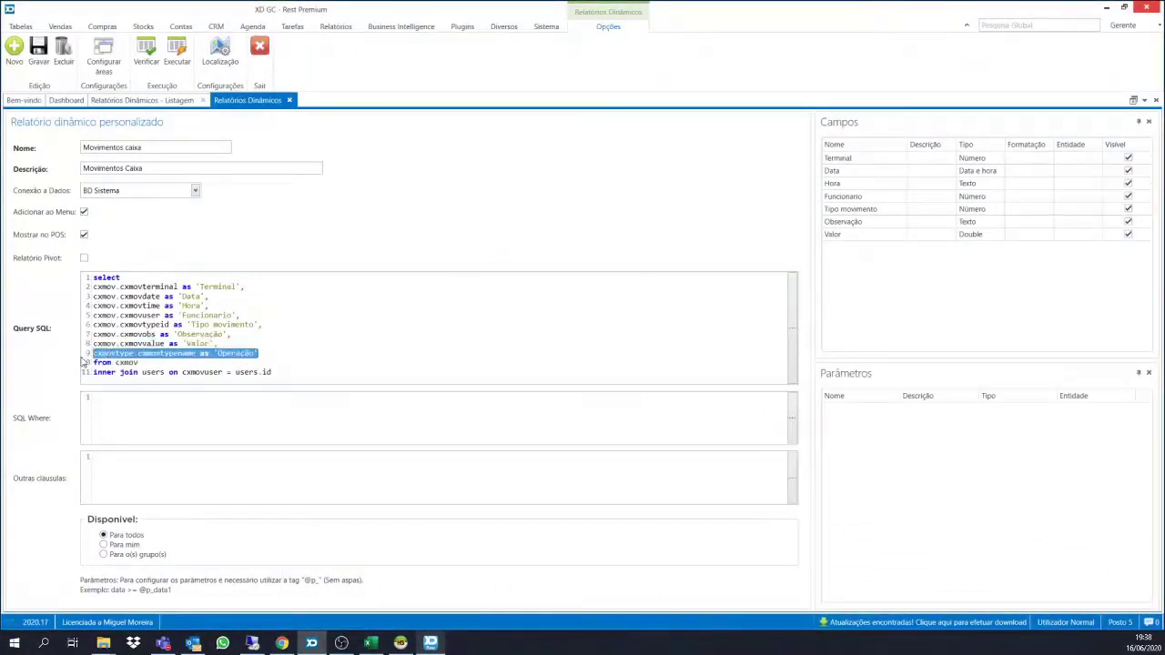
key("BackSpace")
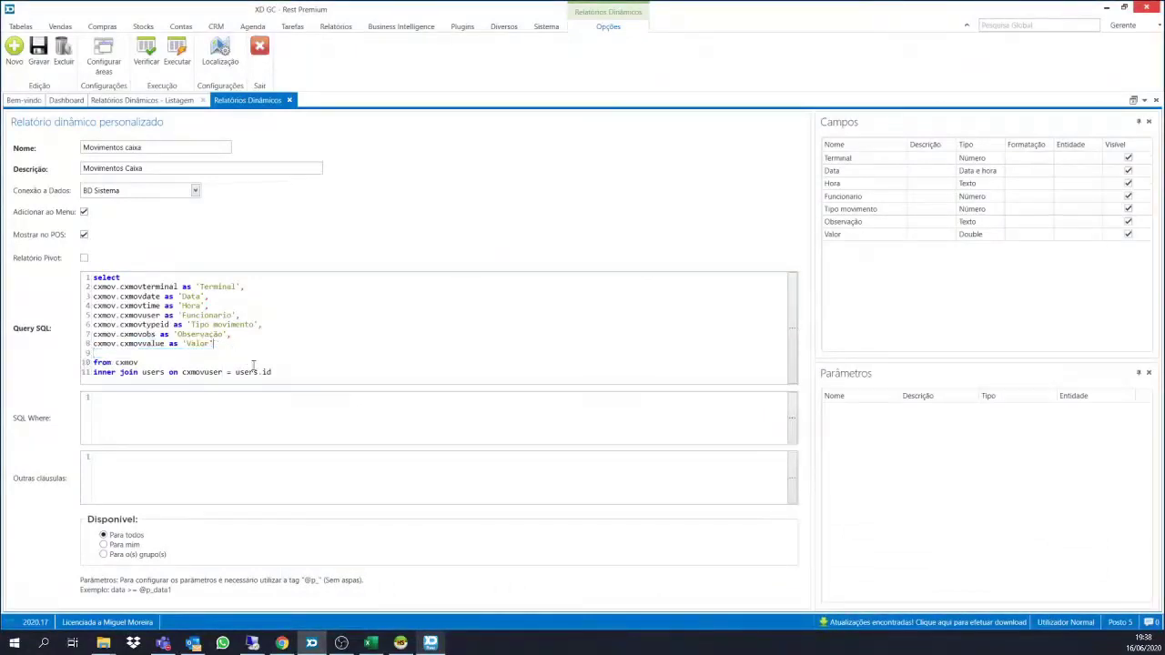
left_click(146, 53)
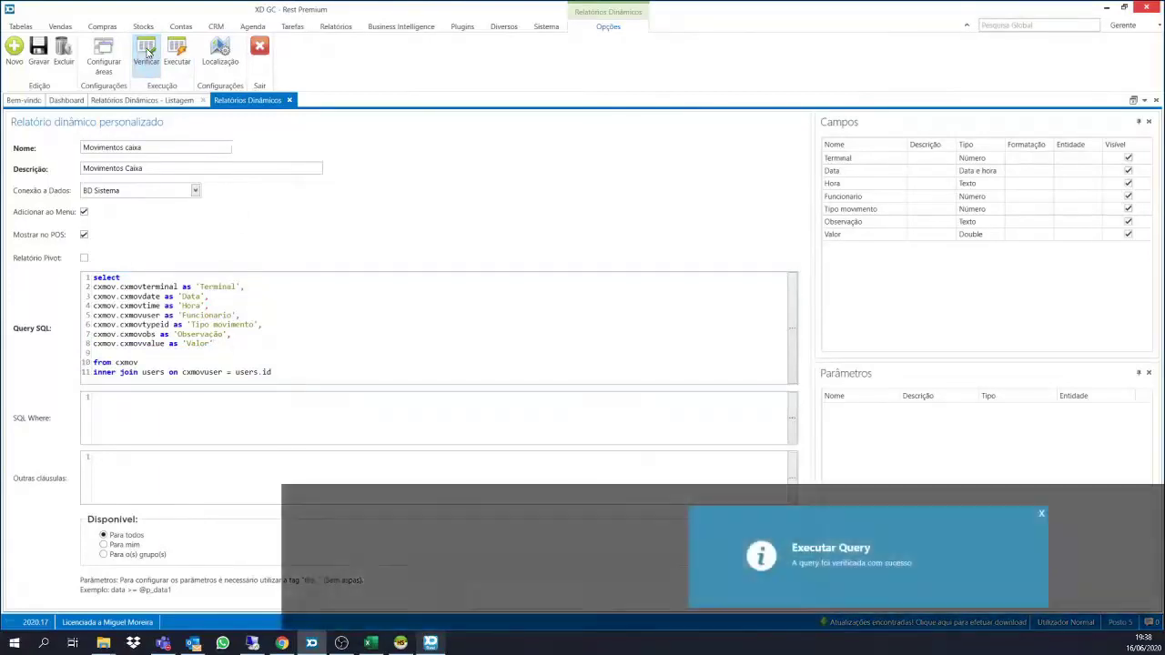
left_click(180, 54)
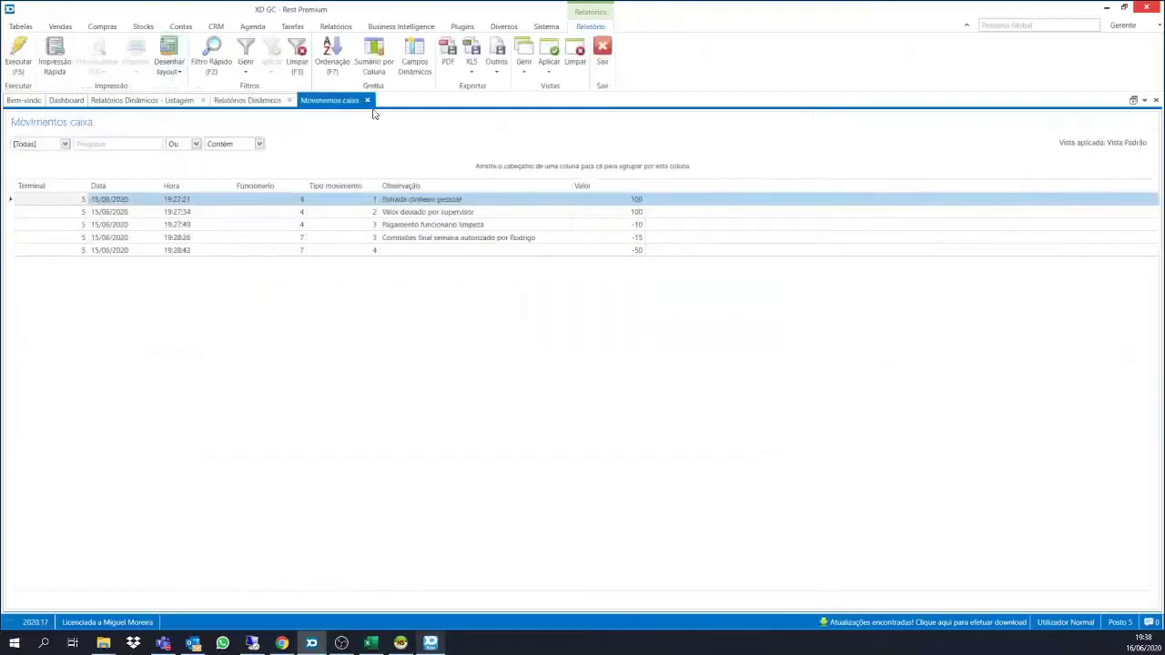
left_click(368, 100)
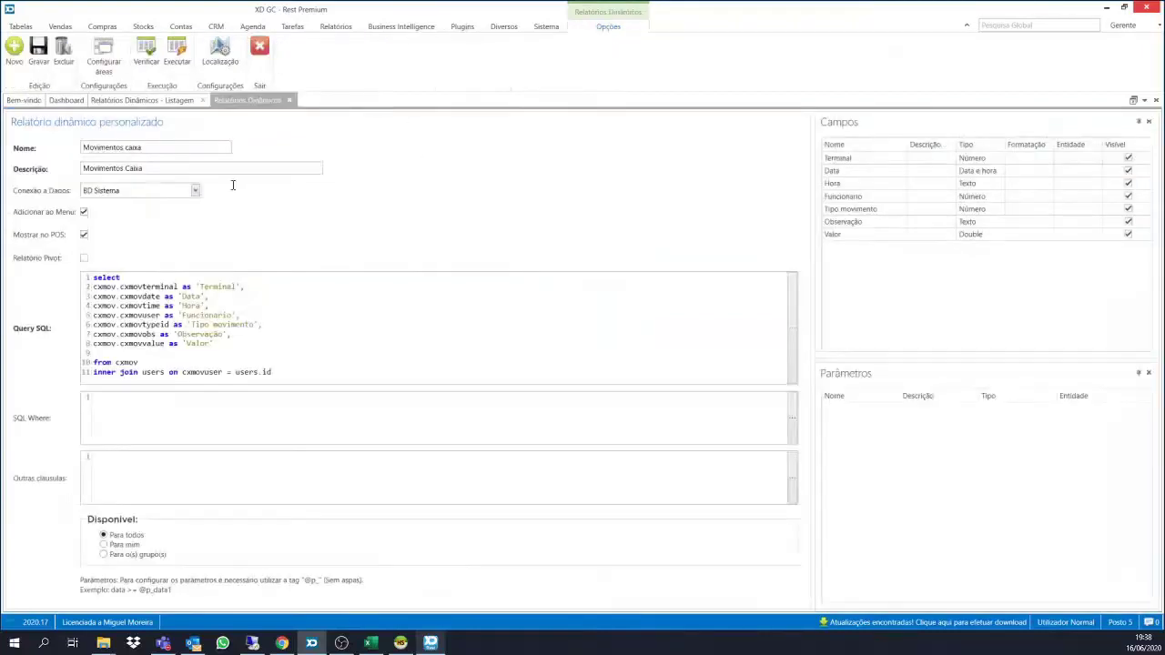
Add users.name as 'Funcionario' below the 'Valor' column and change the cxmovuser alias to 'ID Funcionario'.
left_click(216, 345)
key("Return")
type("use")
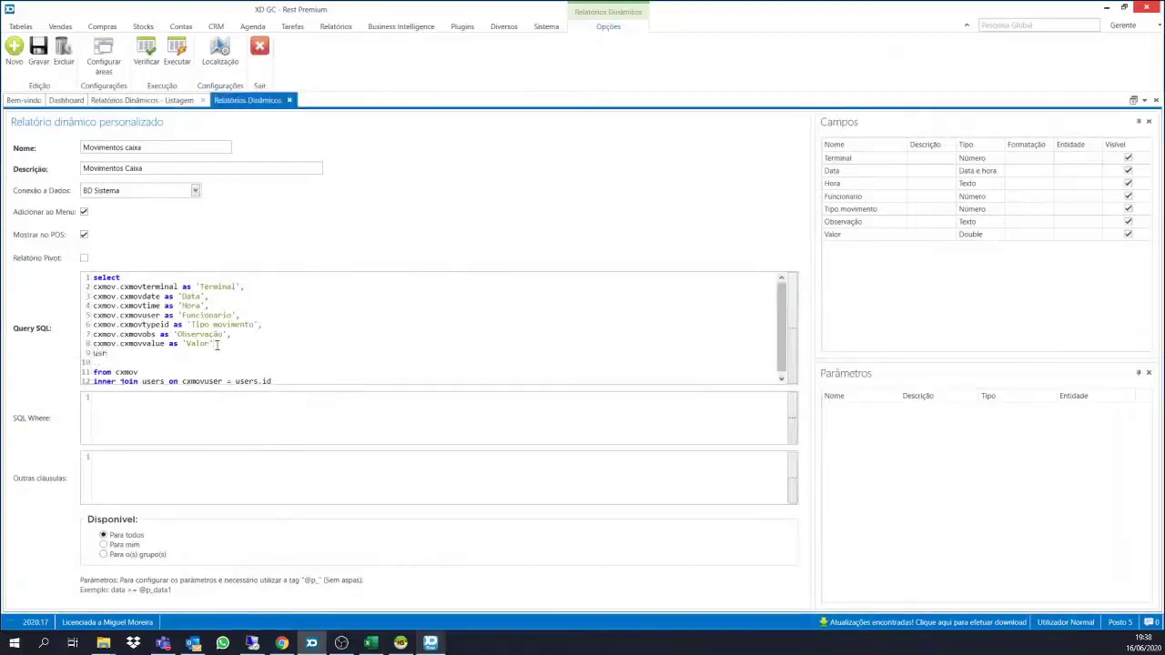
key("BackSpace")
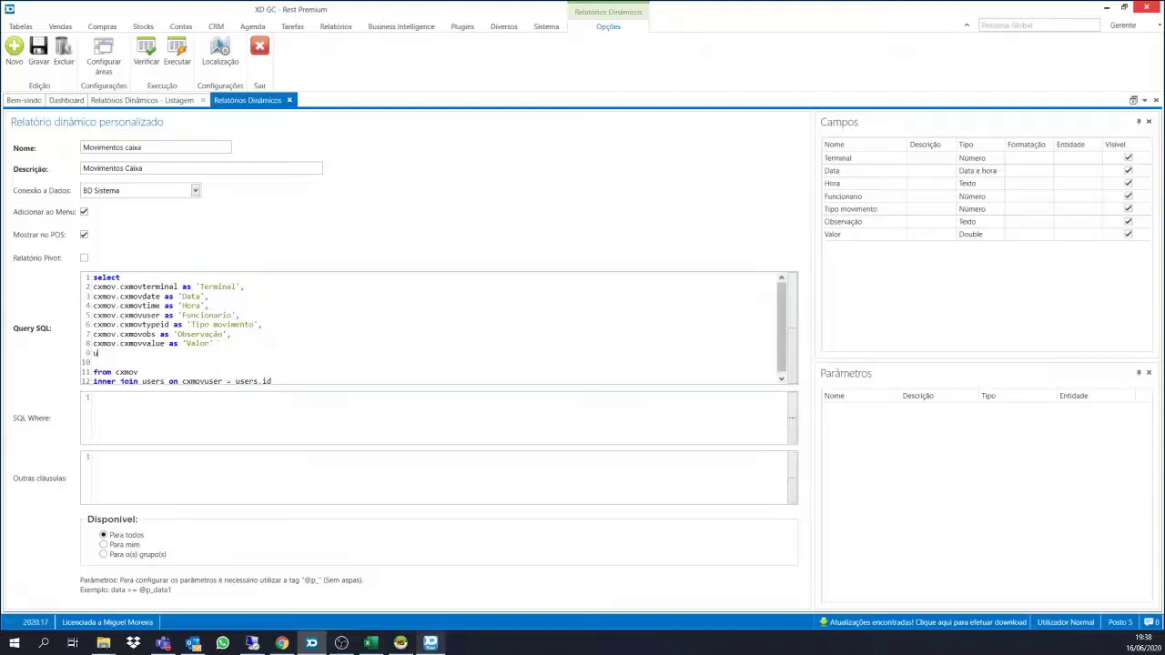
key("alt+Tab")
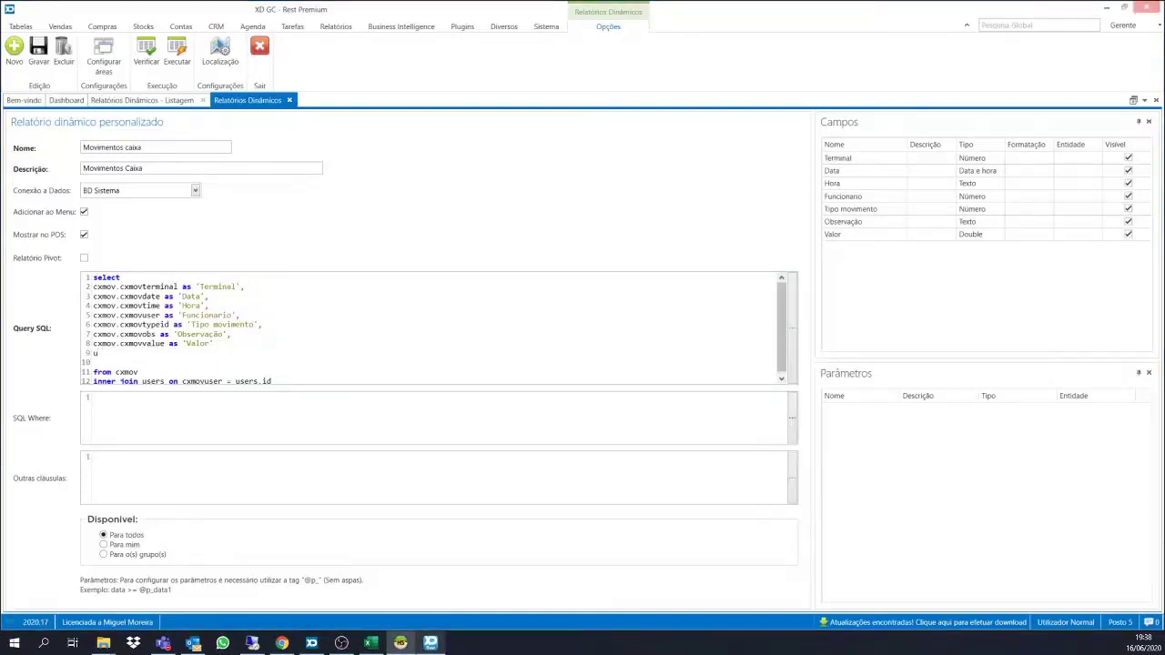
left_click(118, 359)
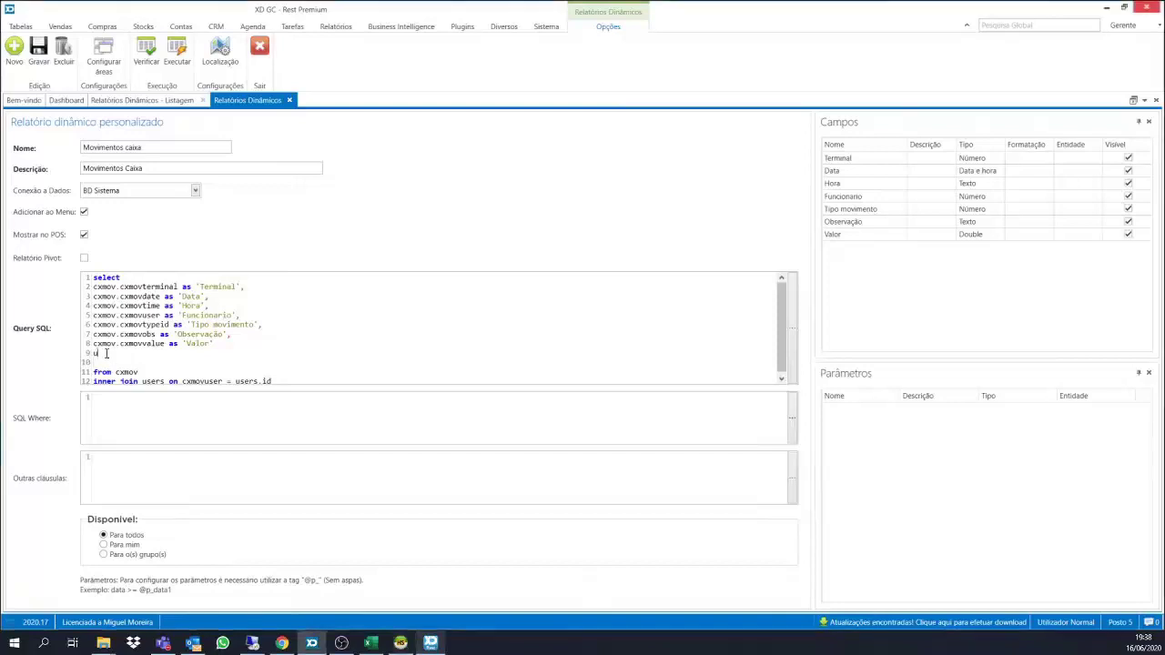
type("users.na")
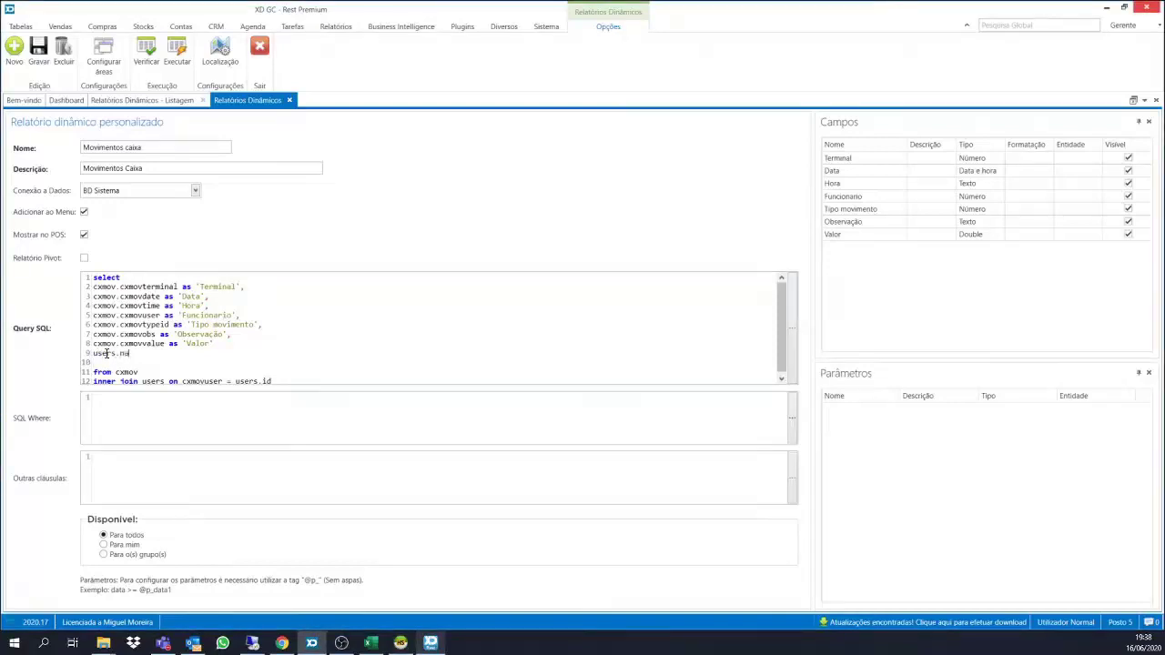
type("me as 'Funcionario")
left_click(183, 315)
type("ID")
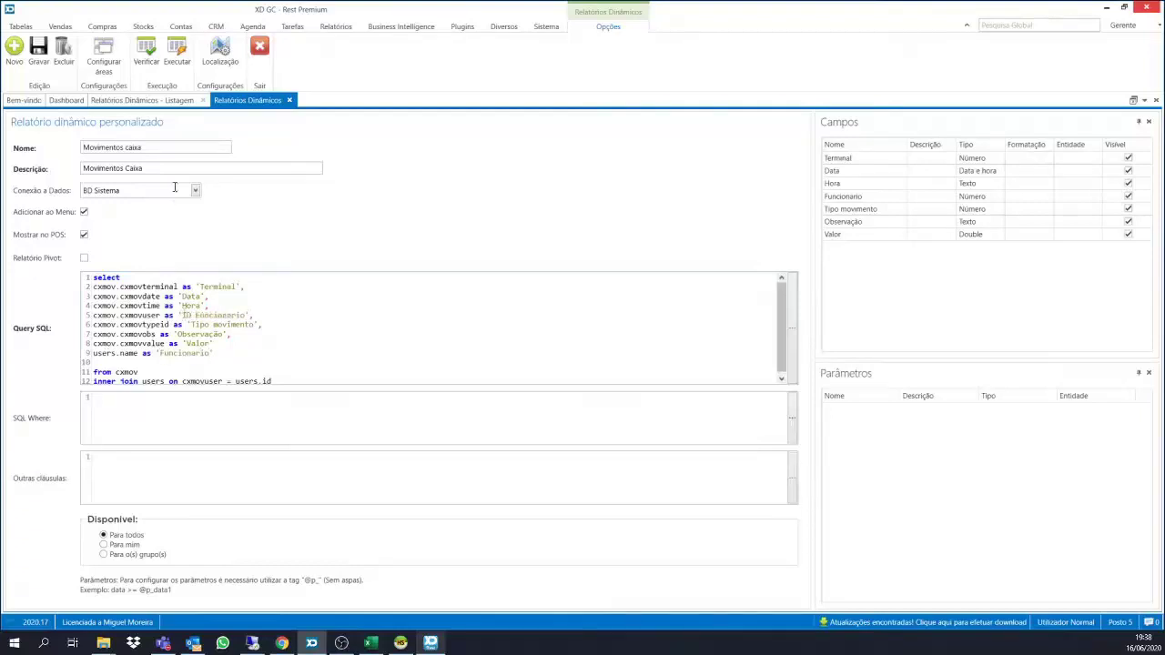
Verify the query with the added users.name column and read the SQL error details.
left_click(145, 51)
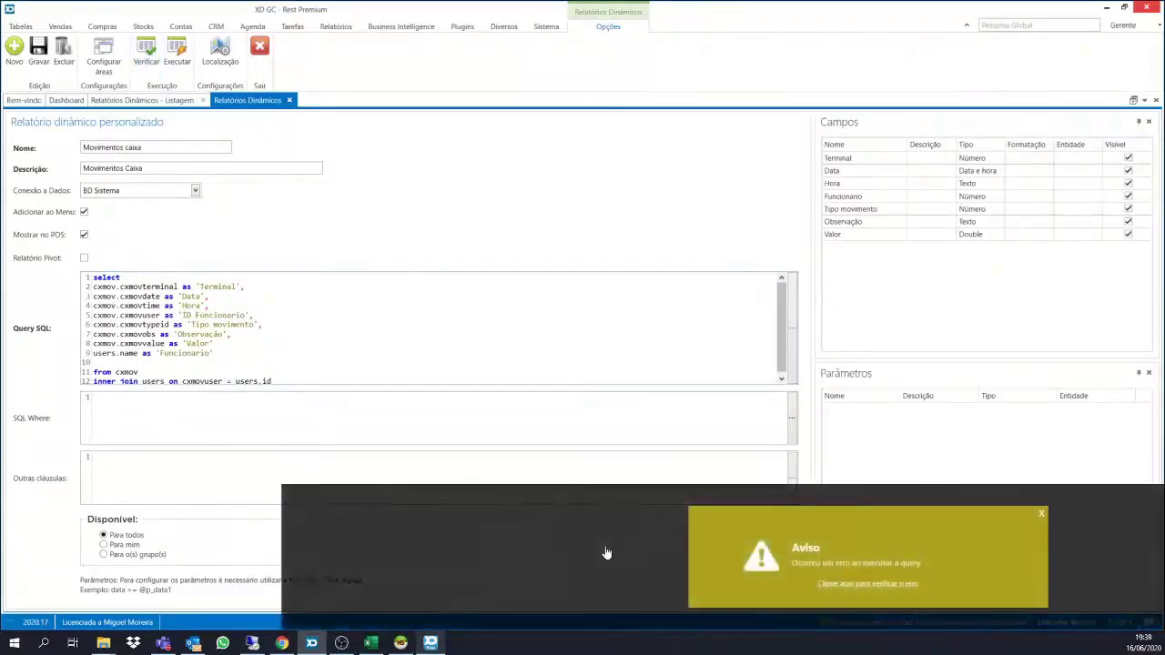
left_click(776, 585)
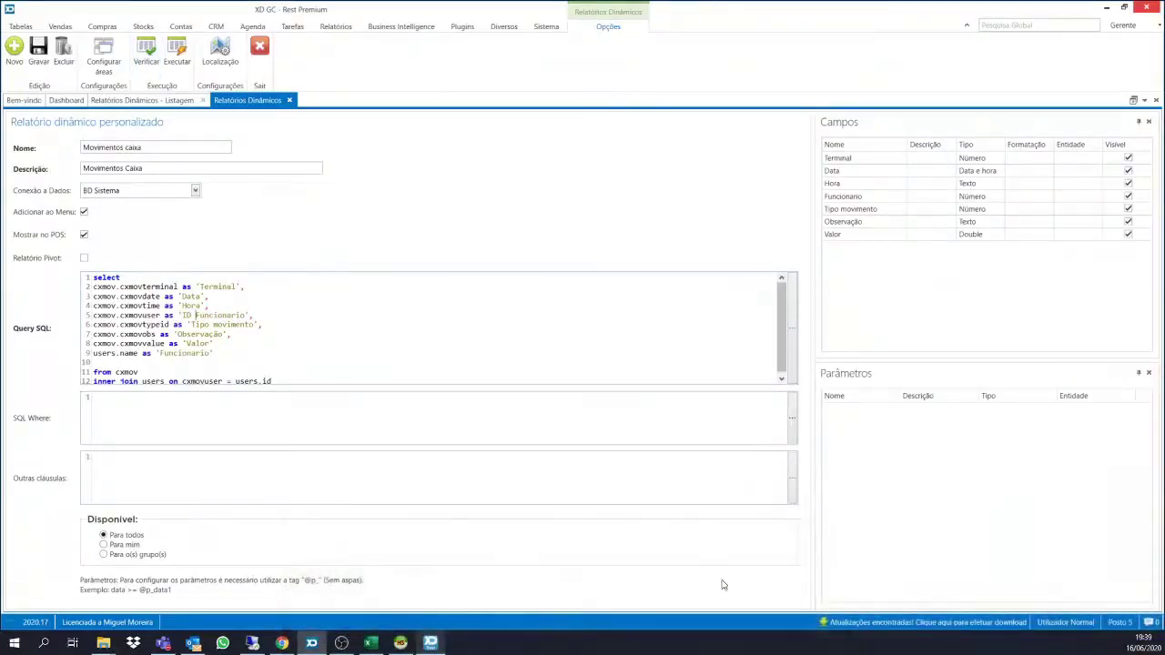
left_click(145, 51)
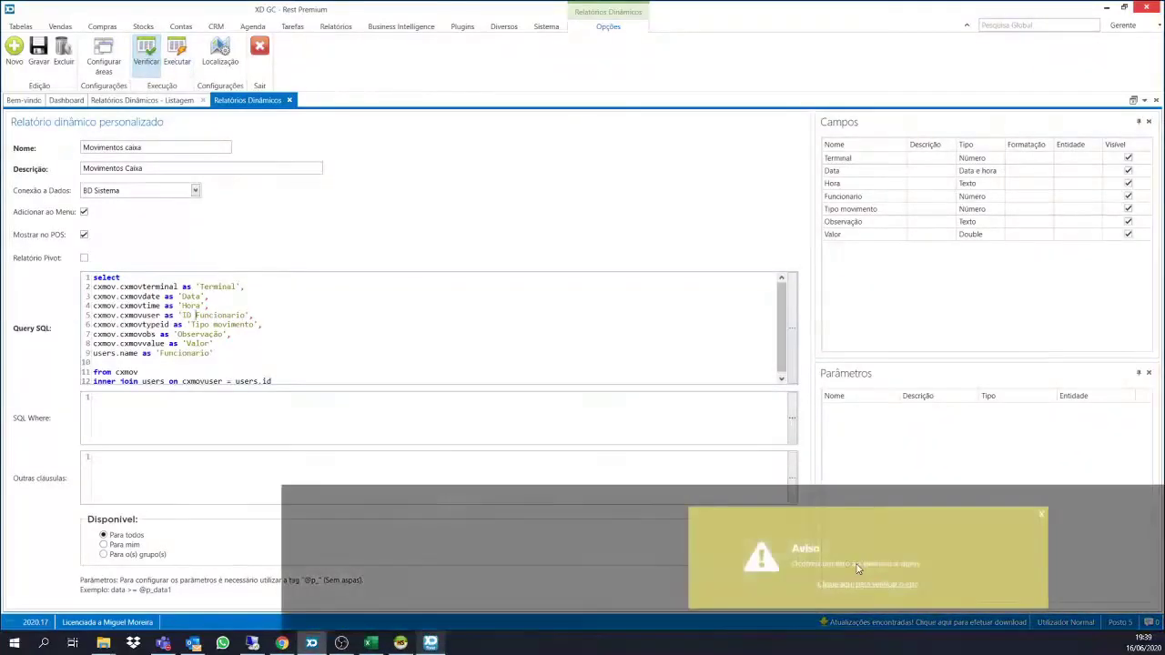
left_click(861, 585)
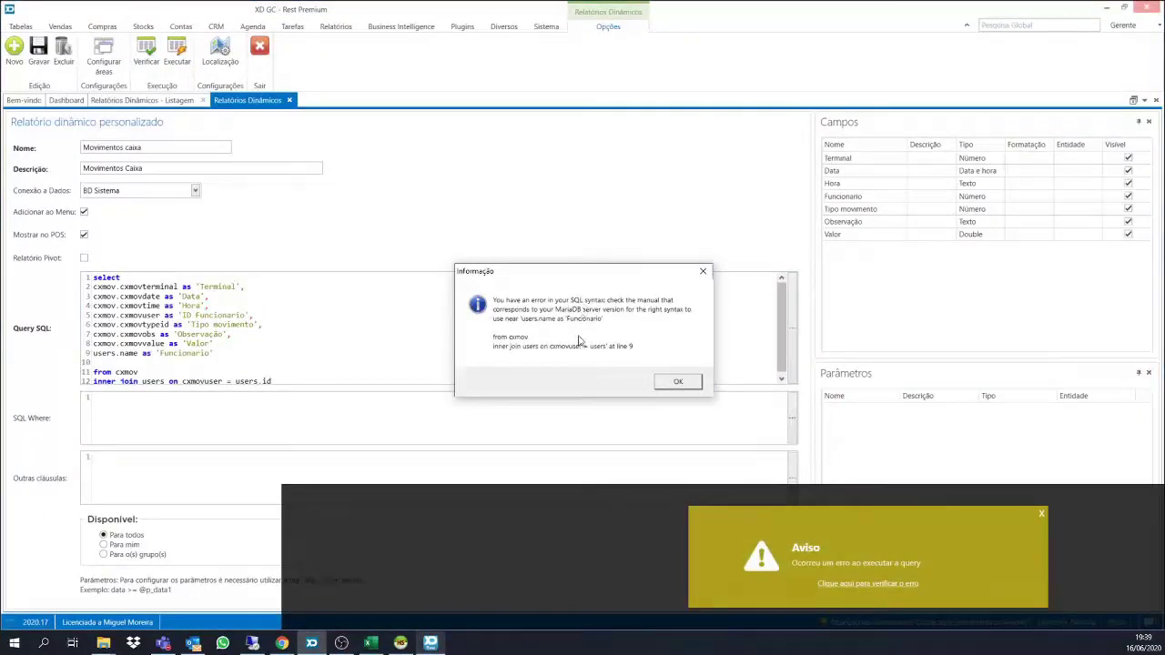
left_click(676, 384)
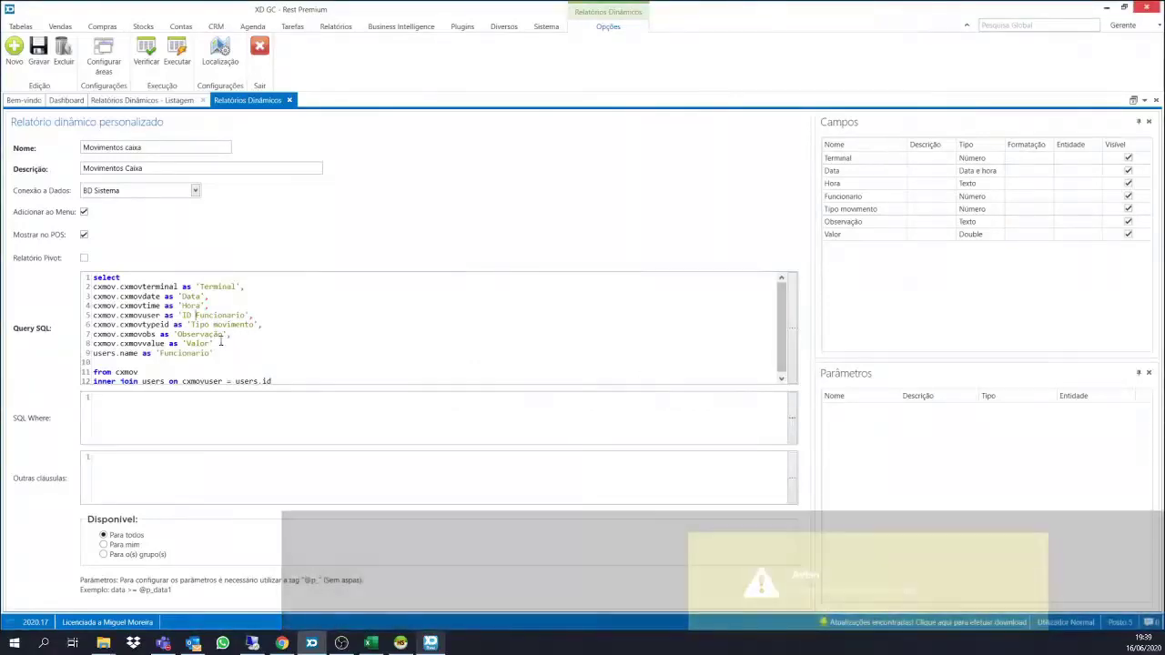
Add the missing comma after the 'Valor' column, and test the query by verifying and running the report.
left_click(220, 343)
type(",")
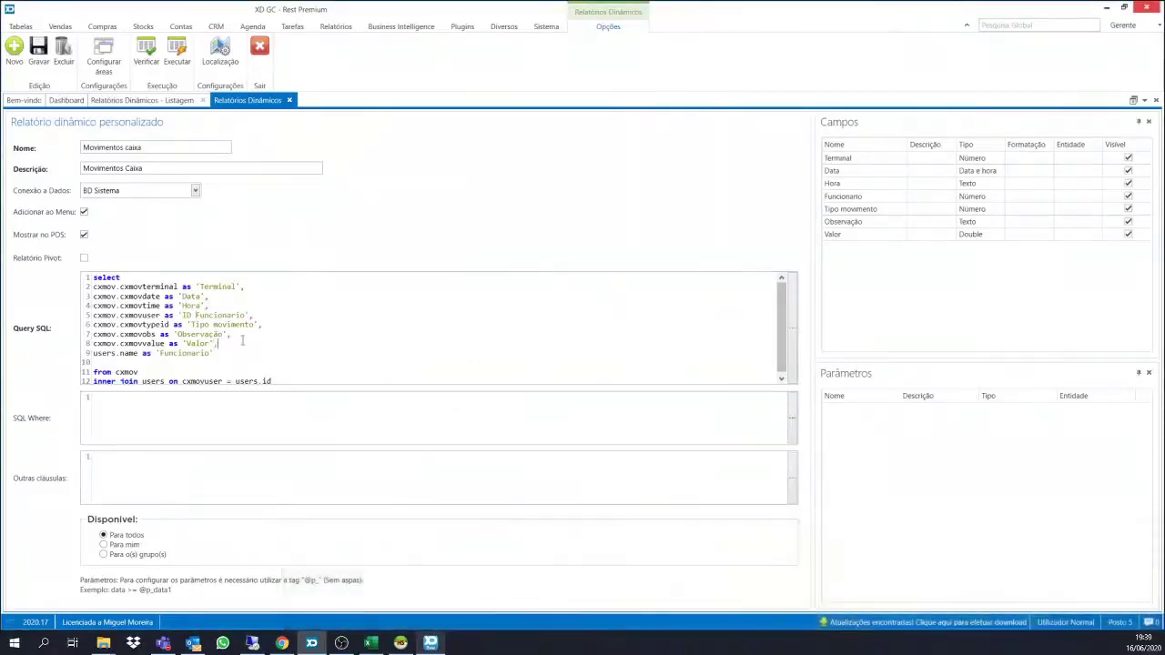
left_click(157, 60)
left_click(176, 54)
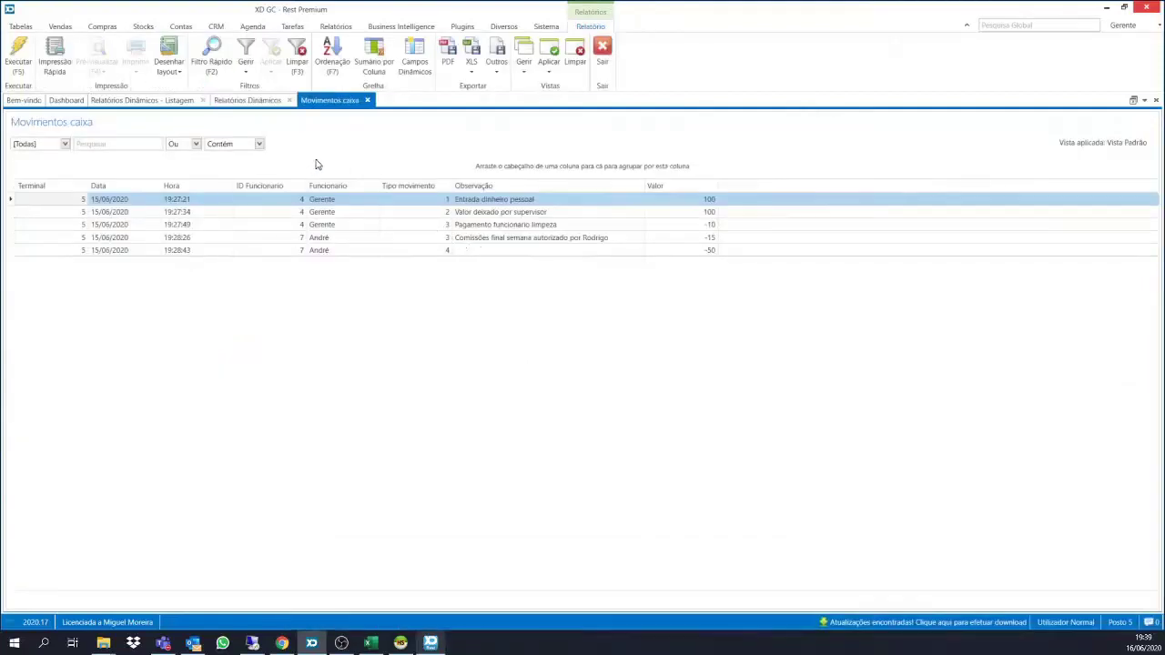
left_click(367, 100)
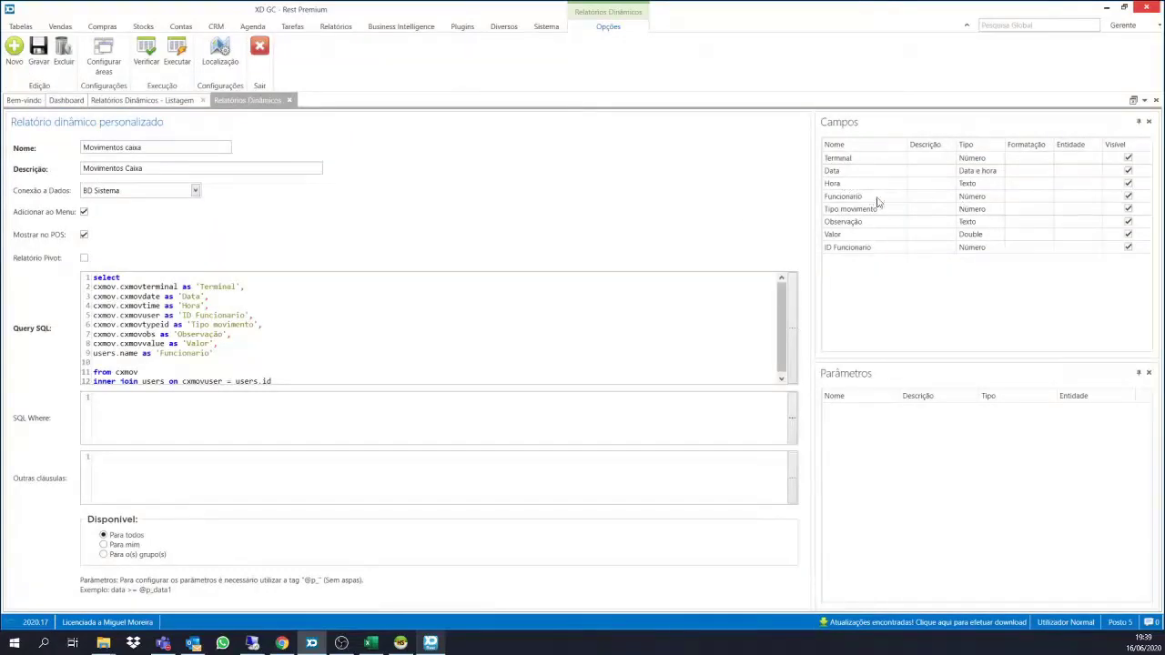
left_click(1127, 247)
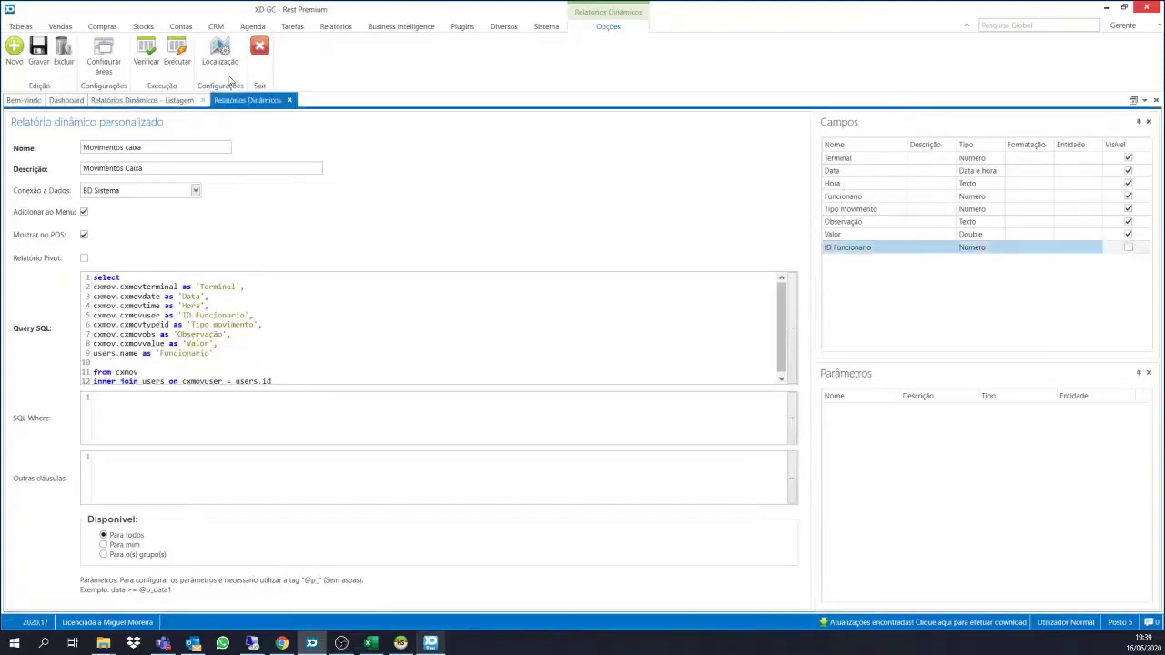
left_click(294, 374)
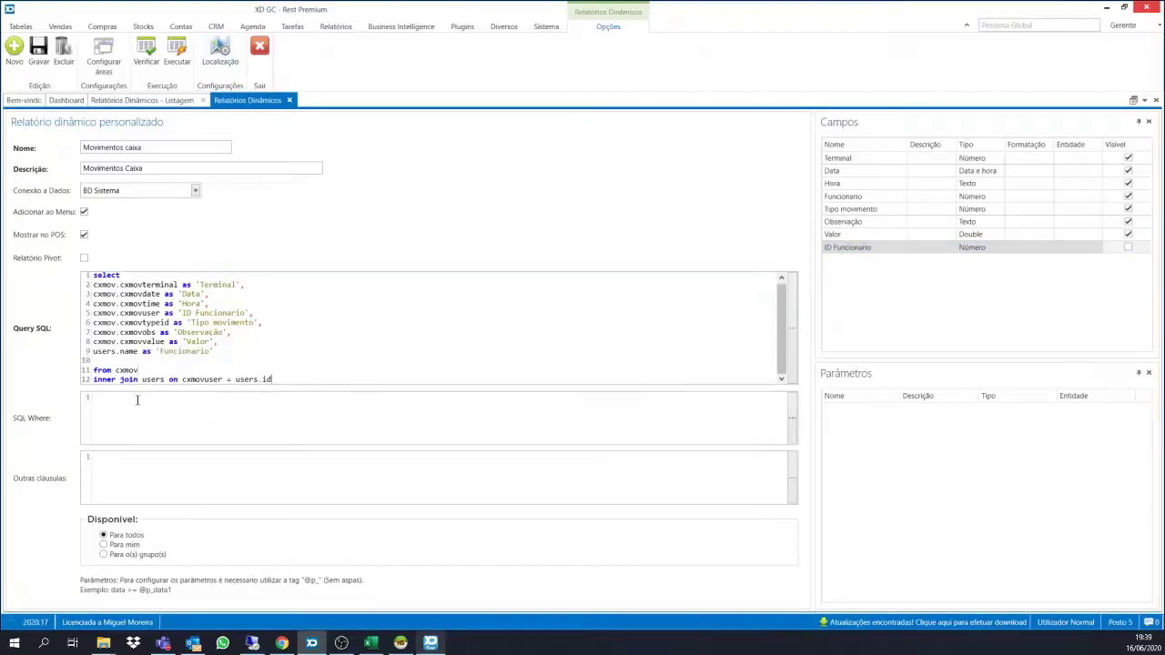
type("ere")
type("users.name = @p_funcionario")
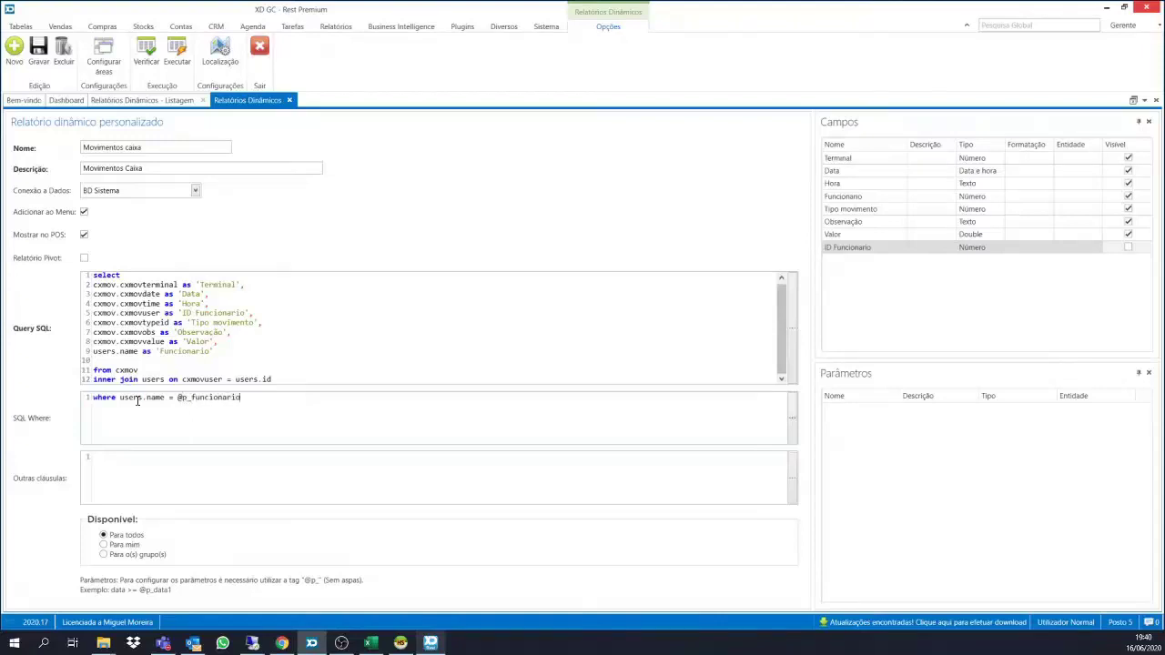
left_click(144, 52)
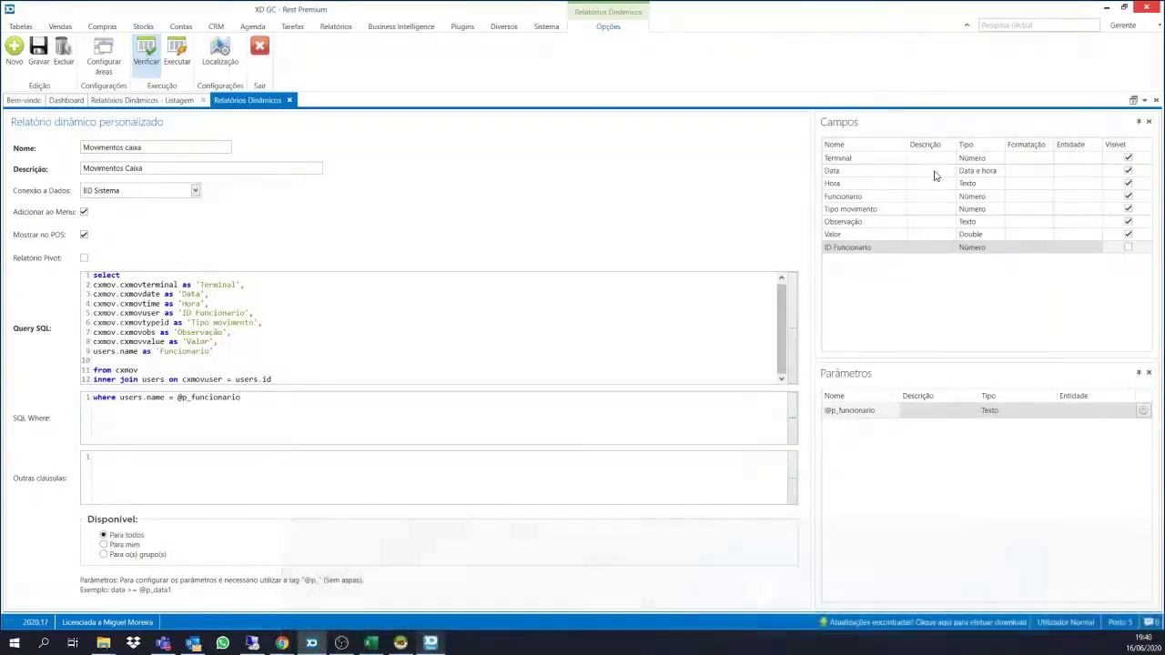
left_click(1010, 411)
left_click(1051, 411)
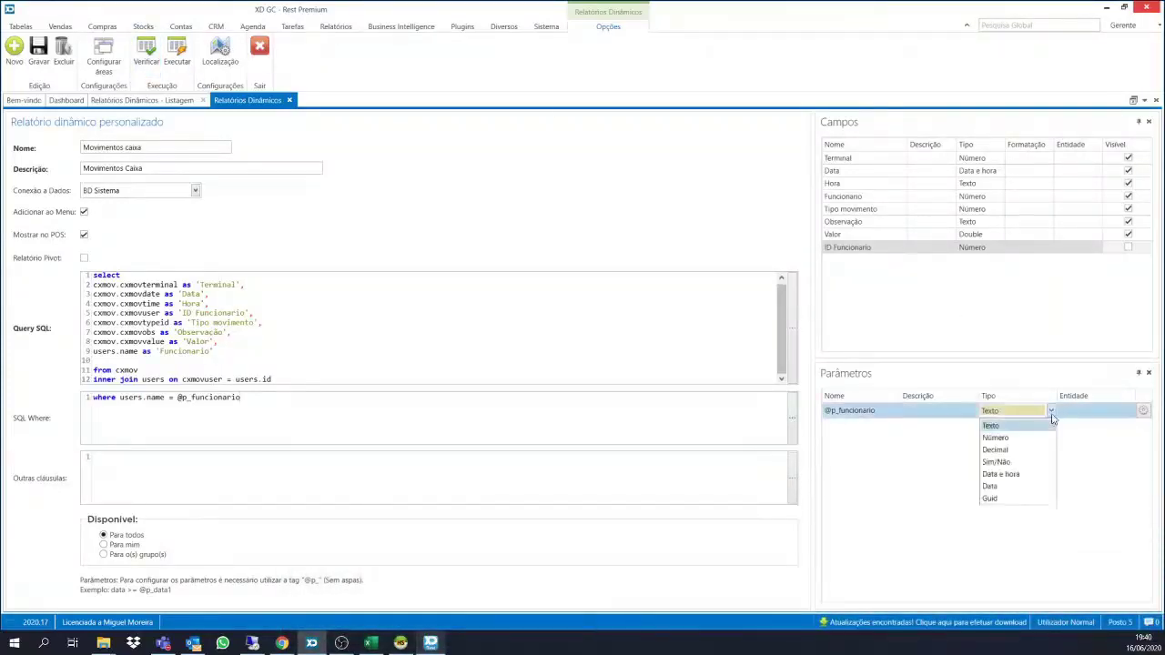
left_click(1014, 426)
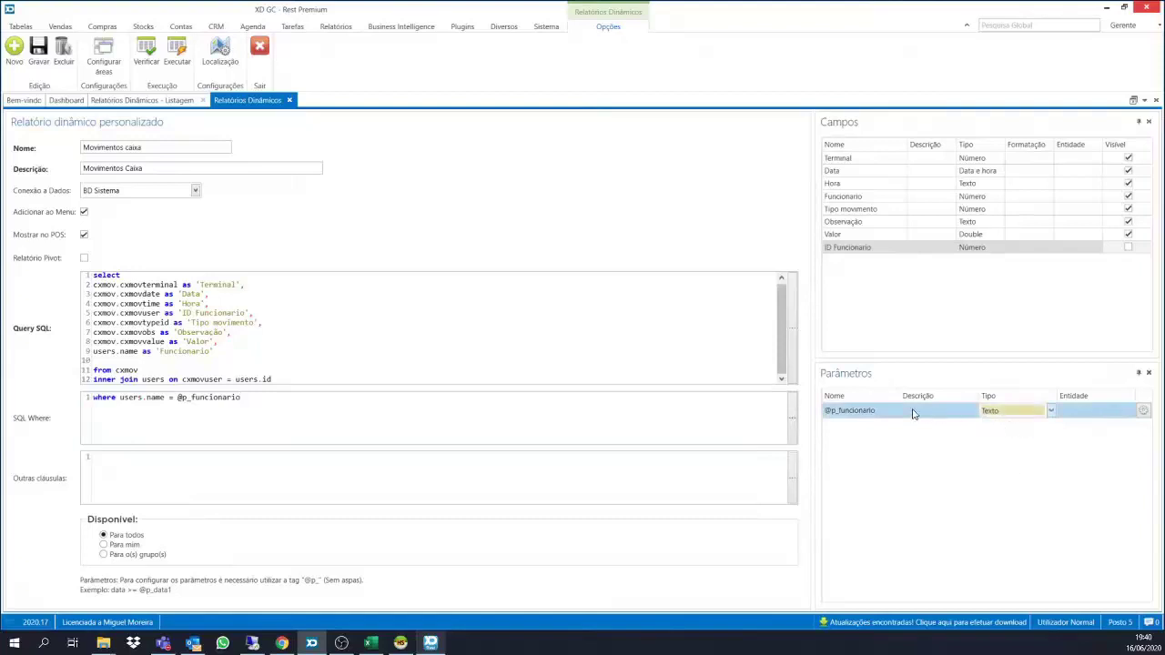
left_click(916, 412)
type("Funcionario")
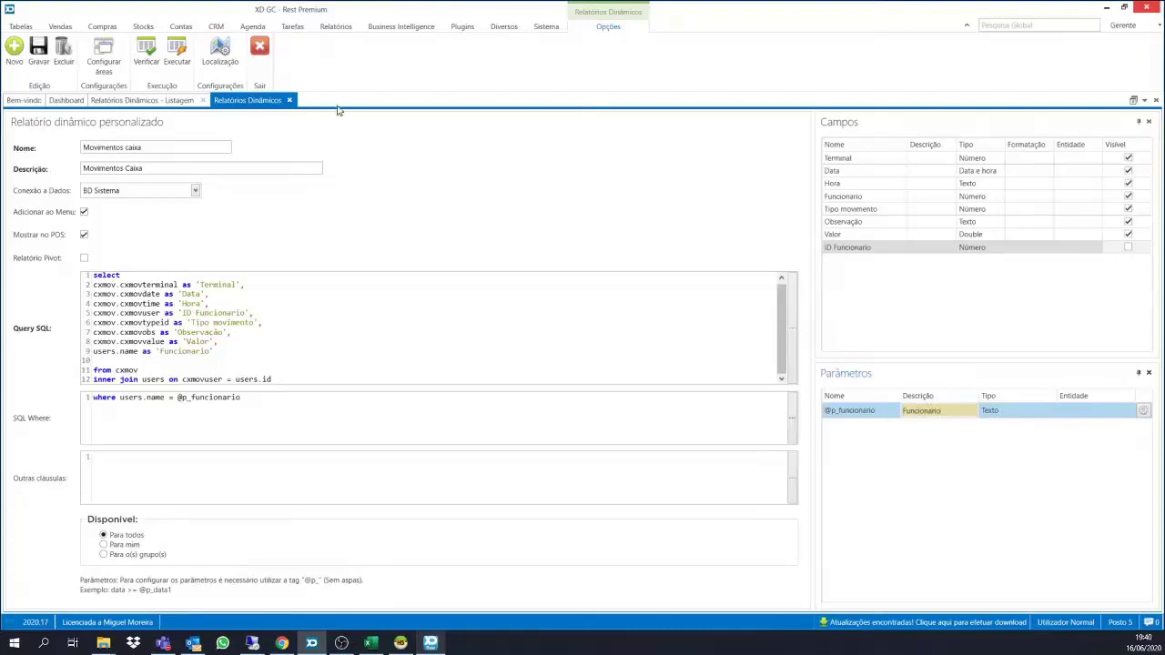
Verify the query and test the report's Funcionario parameter with arbitrary text, closing the report when done.
left_click(147, 53)
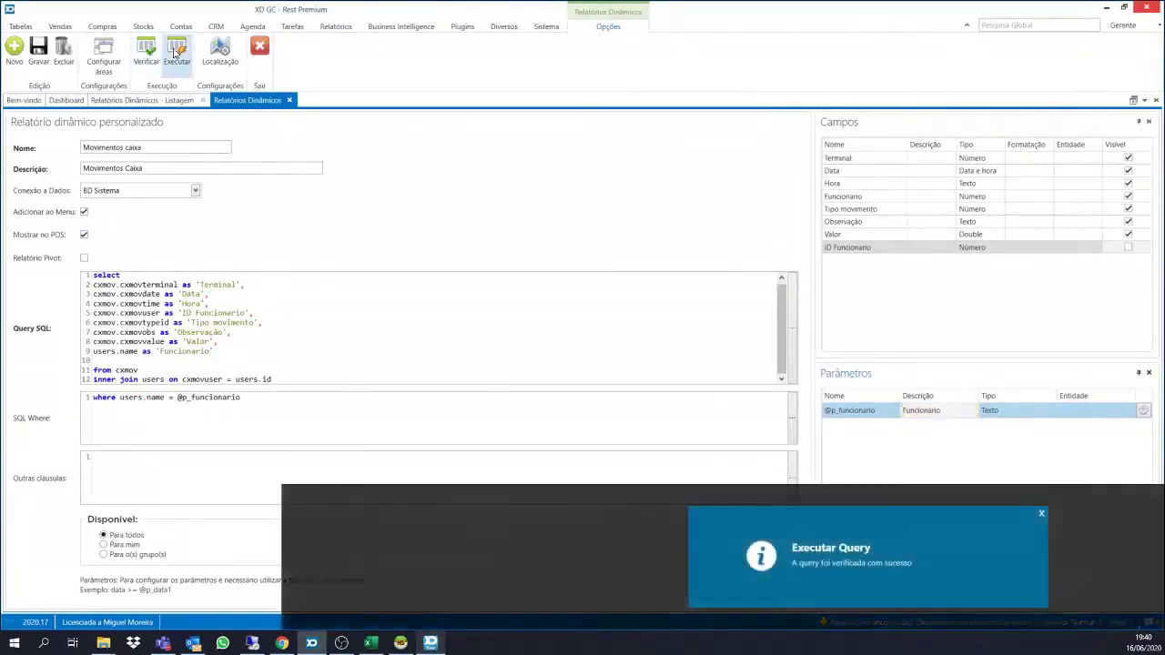
left_click(176, 53)
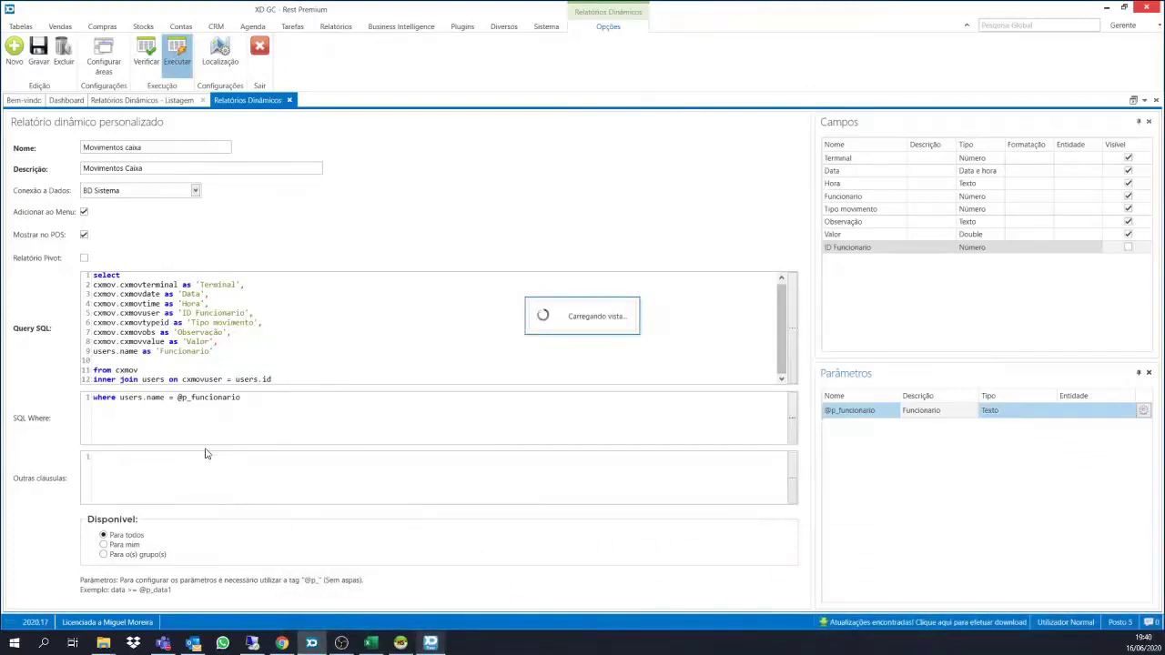
left_click(118, 578)
type("t")
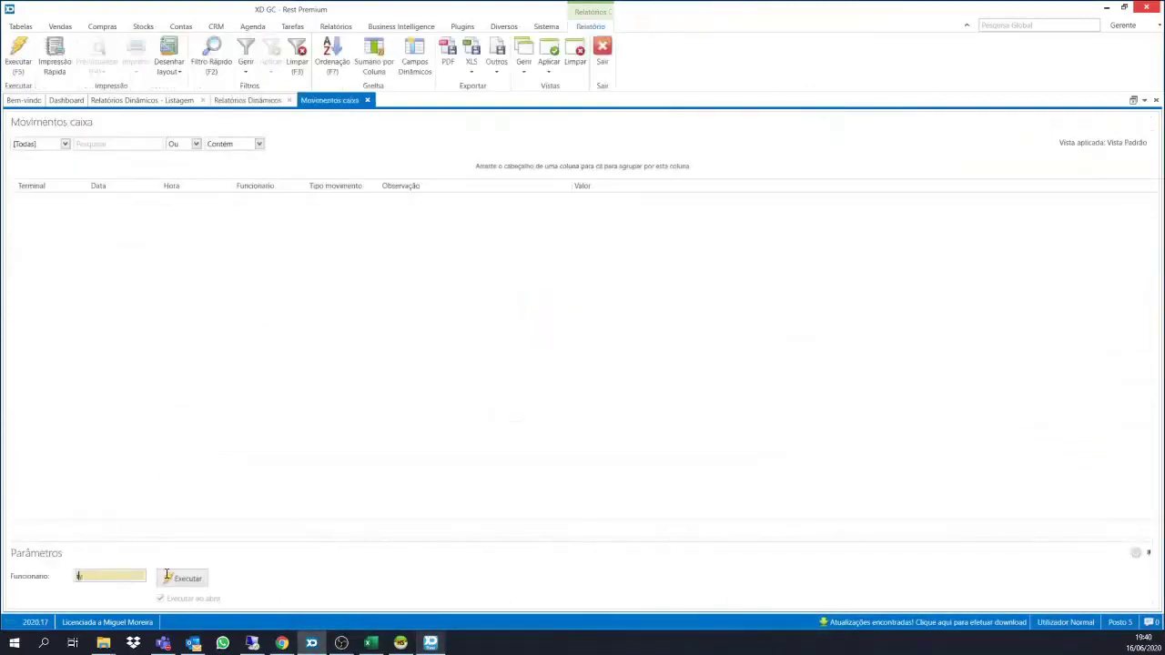
type("yjtyjtyjytj")
left_click(189, 580)
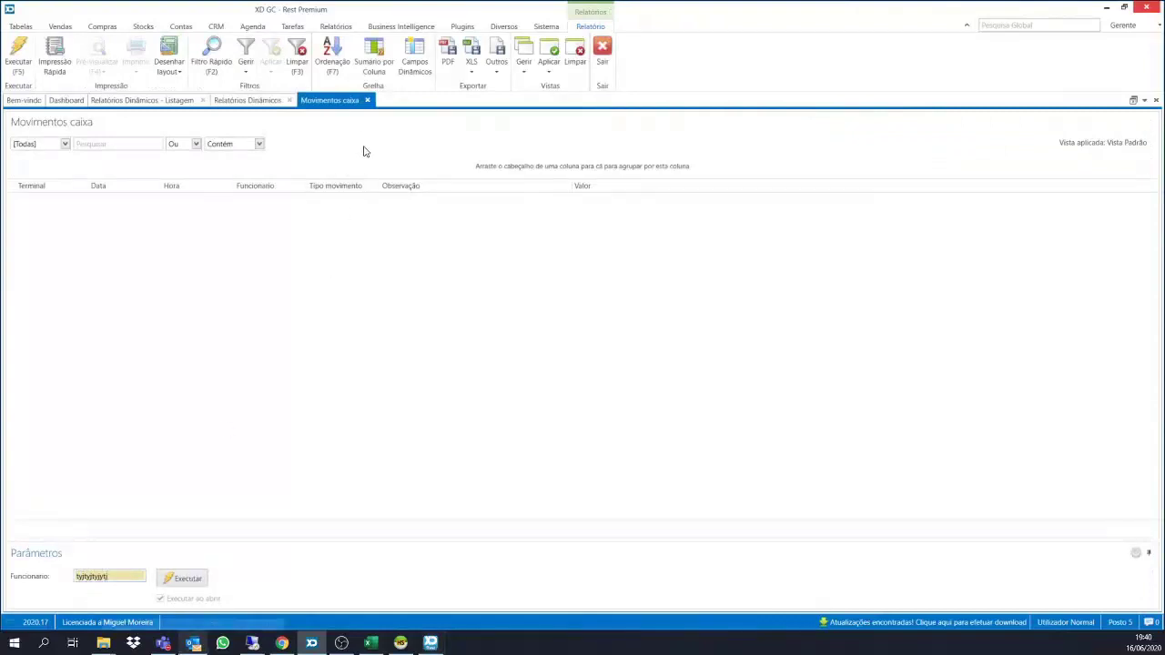
left_click(369, 102)
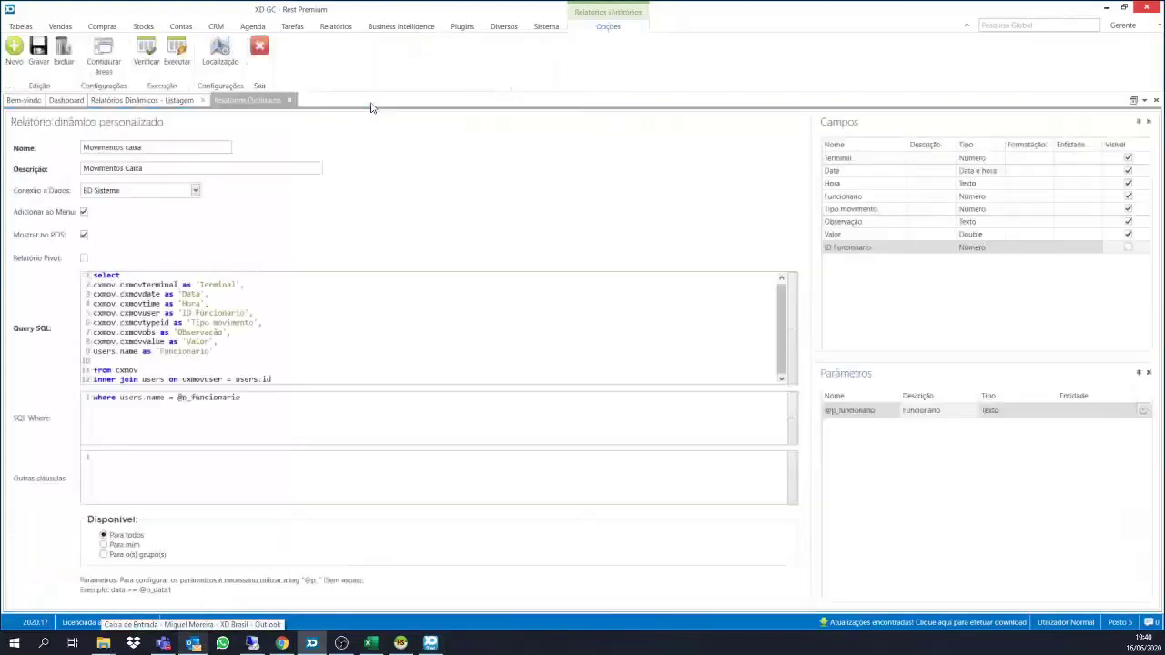
left_click(1114, 412)
left_click(1128, 411)
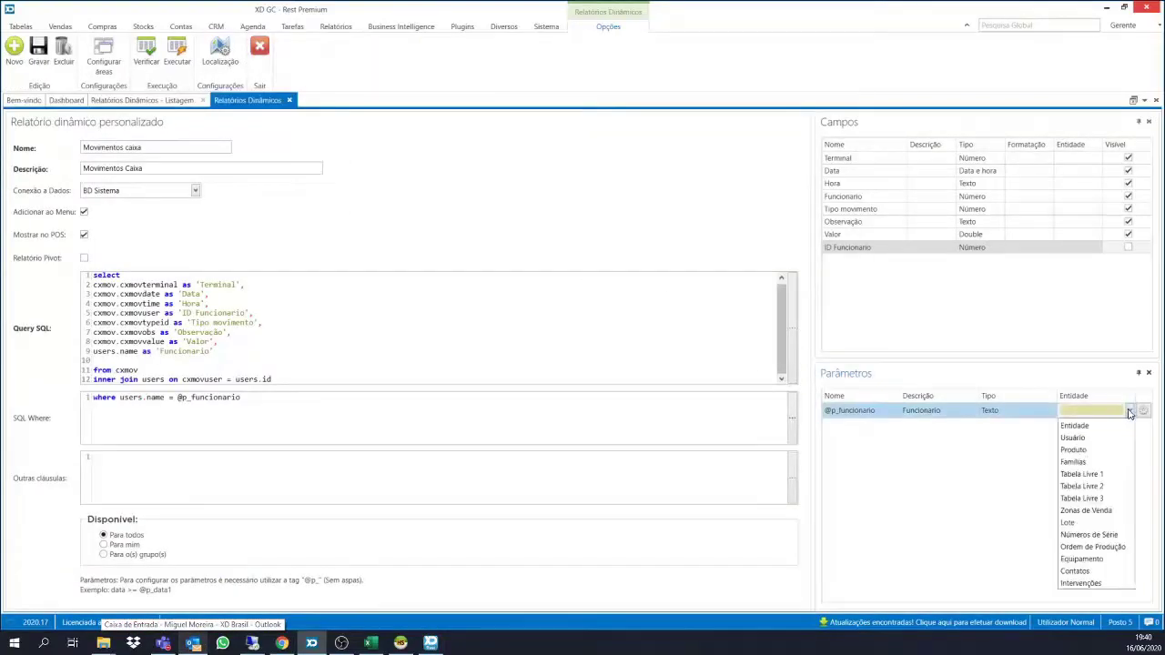
left_click(1078, 439)
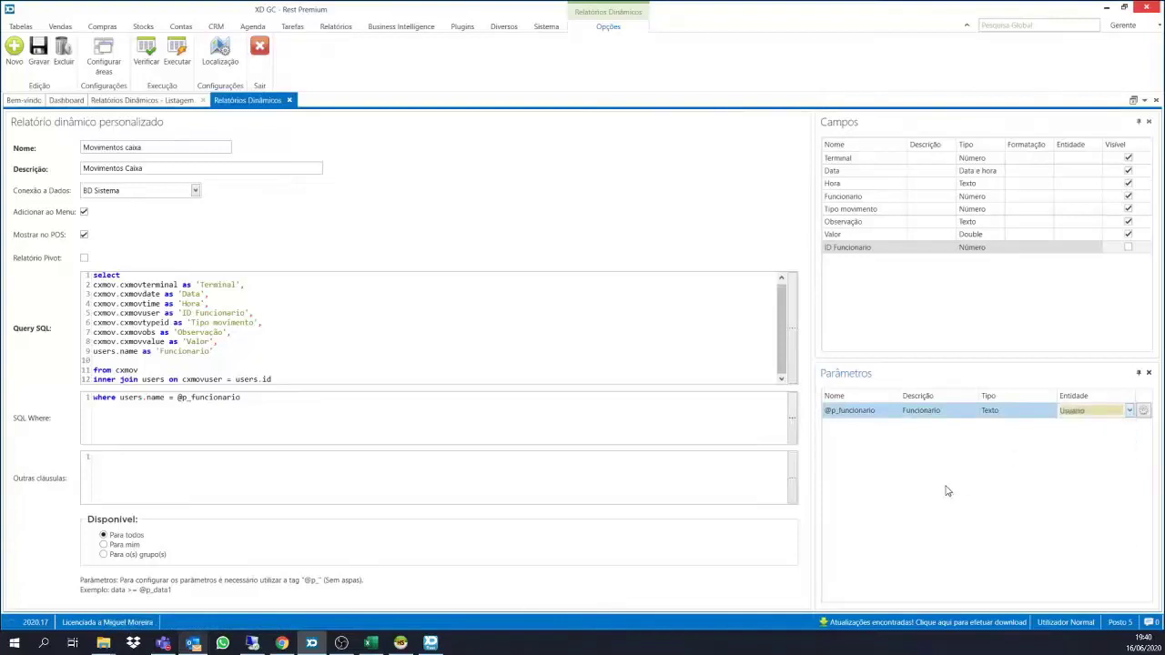
Run the report, filter it by choosing the user Gerente for Funcionario, and close the report.
left_click(179, 52)
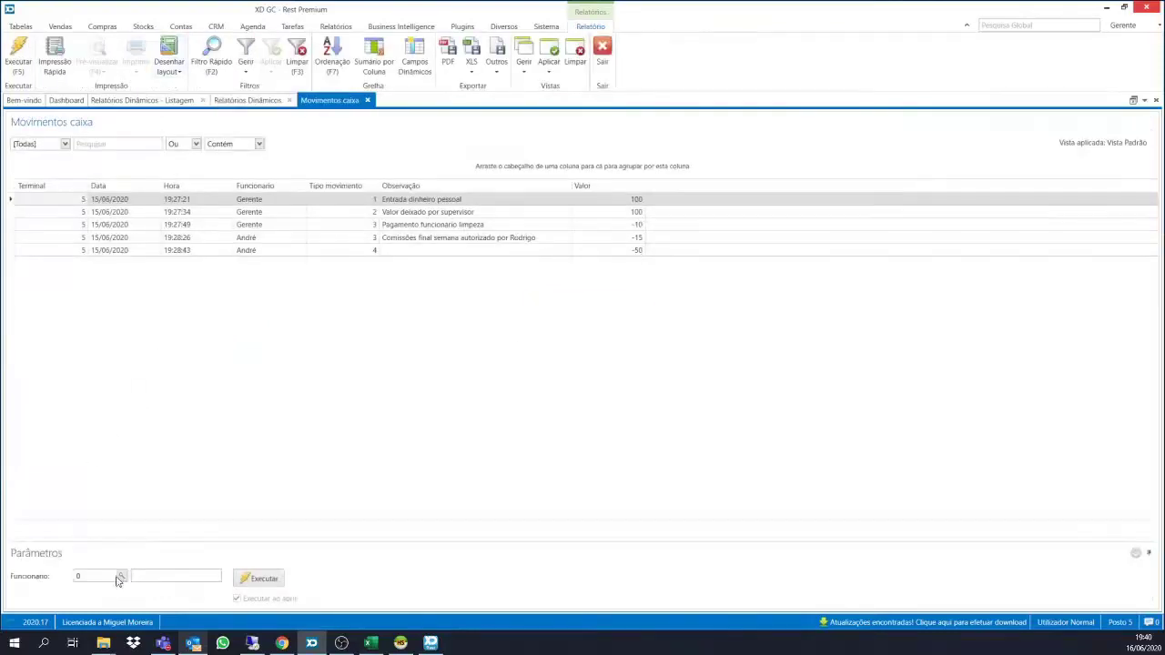
left_click(121, 577)
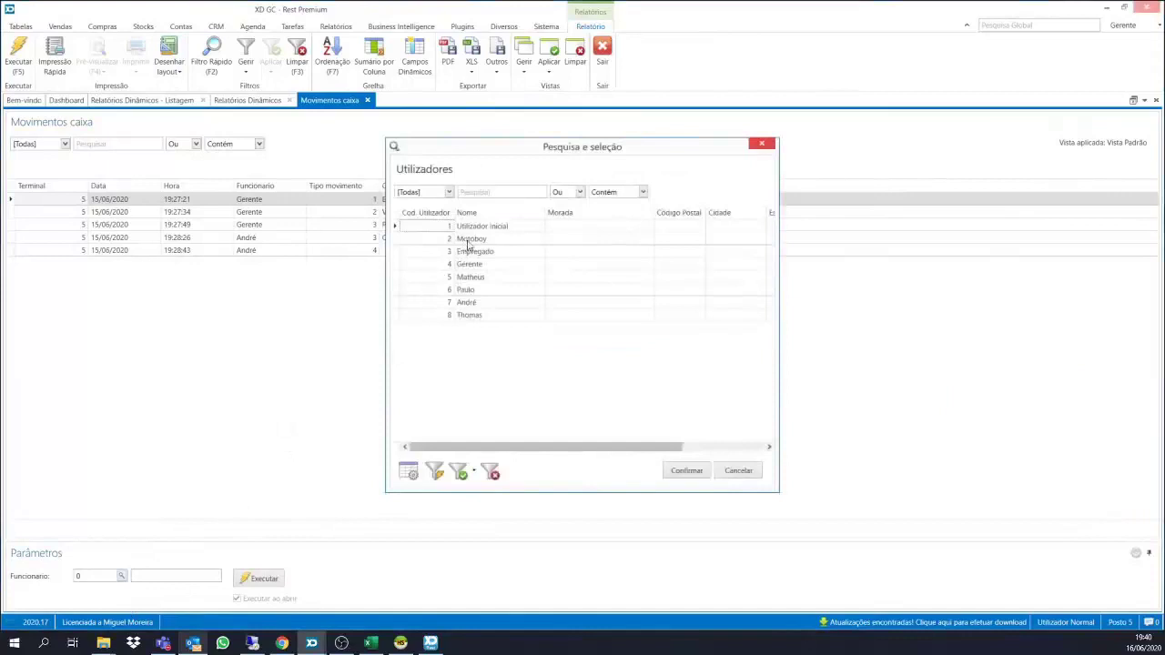
double_click(478, 264)
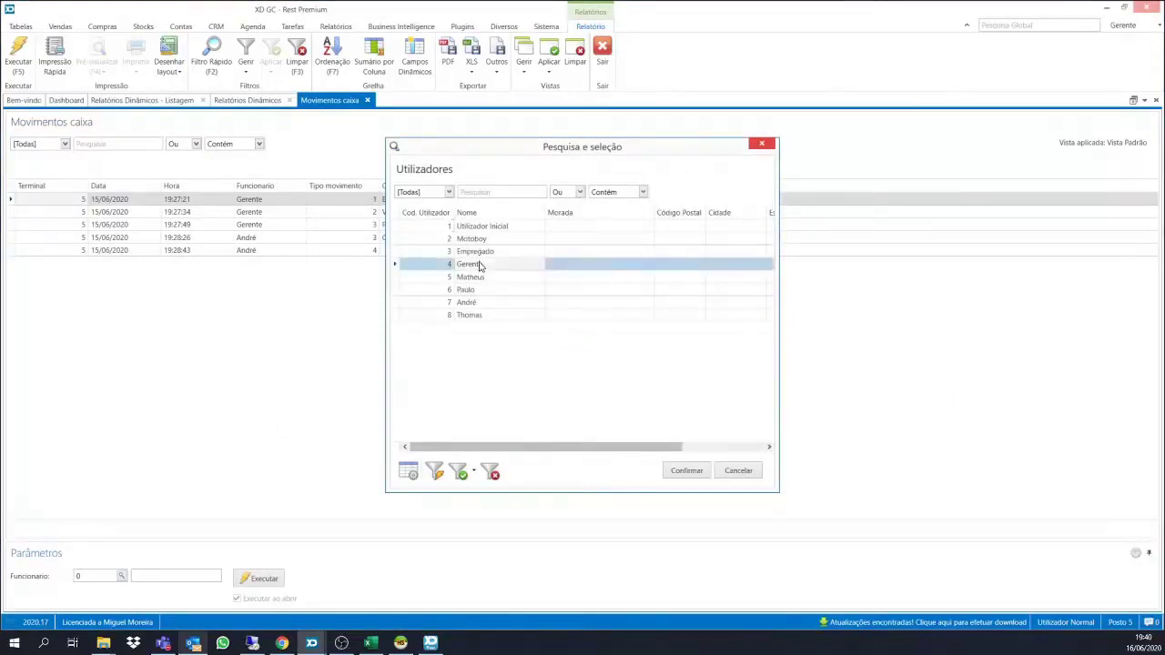
left_click(259, 582)
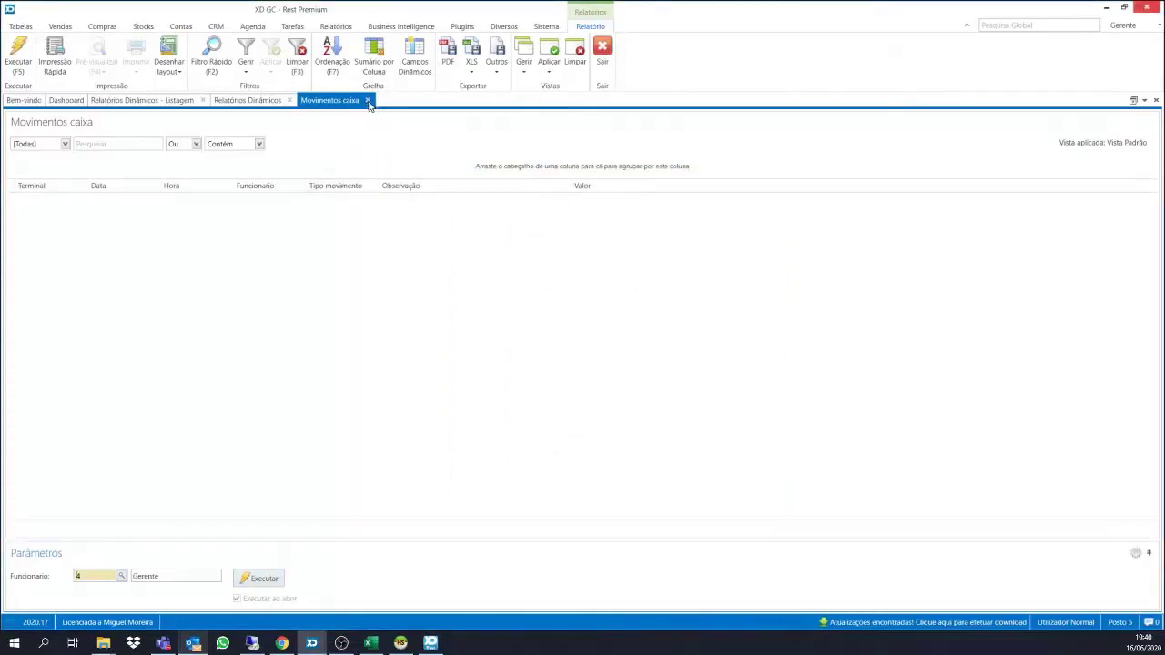
left_click(367, 101)
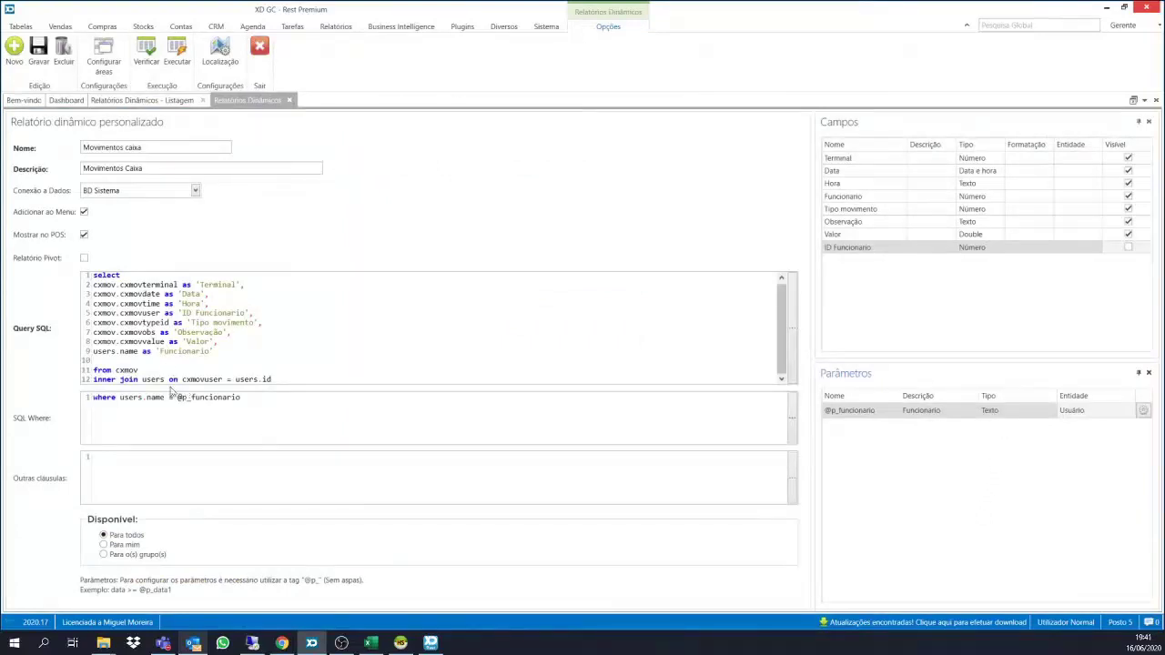
Replace users.name in the where clause with cxmov.cxmovtypeid copied from the select list, and verify the query.
double_click(144, 324)
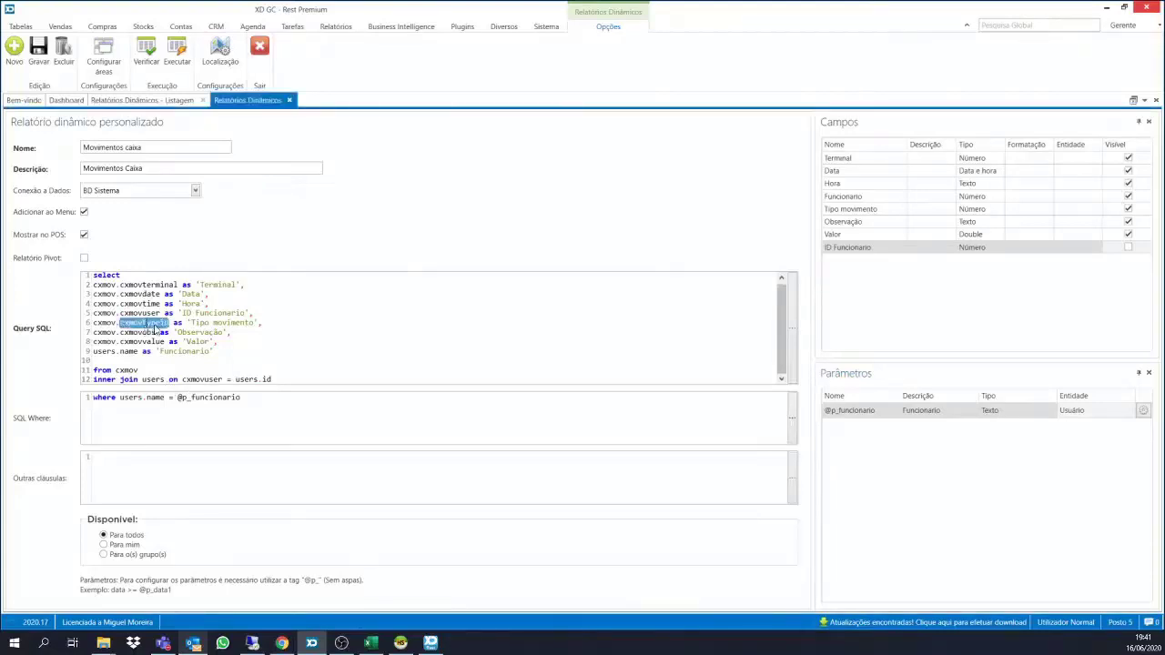
left_click(162, 323)
left_click_drag(168, 323, 92, 323)
key("ctrl+c")
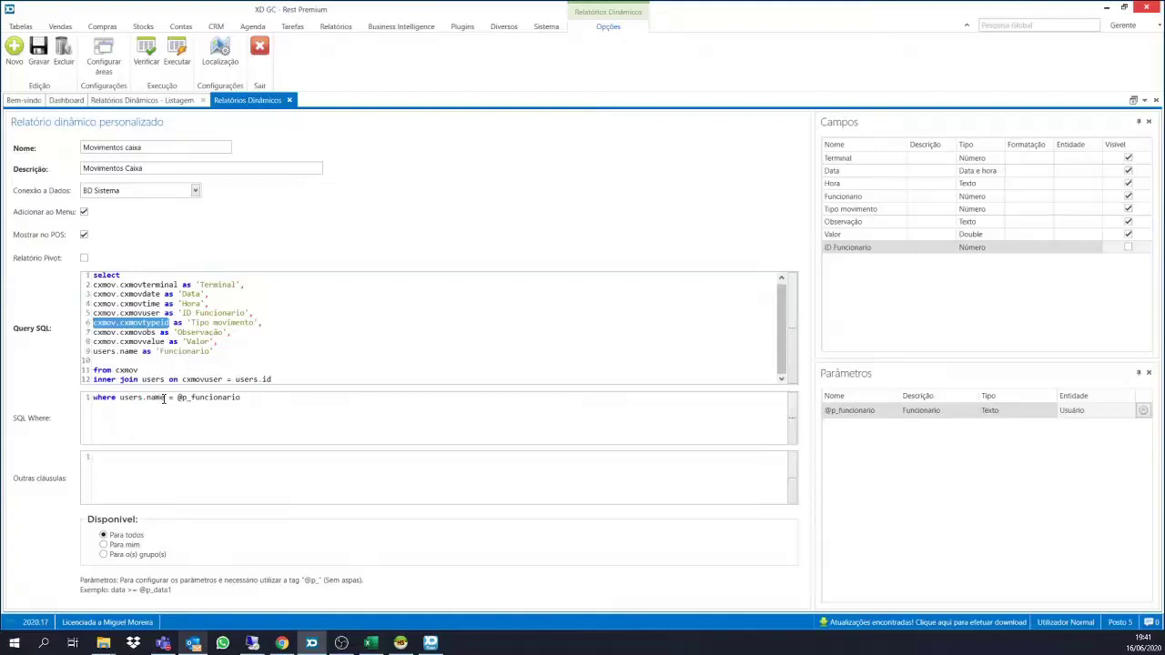
left_click_drag(164, 398, 120, 398)
key("ctrl+v")
left_click(148, 54)
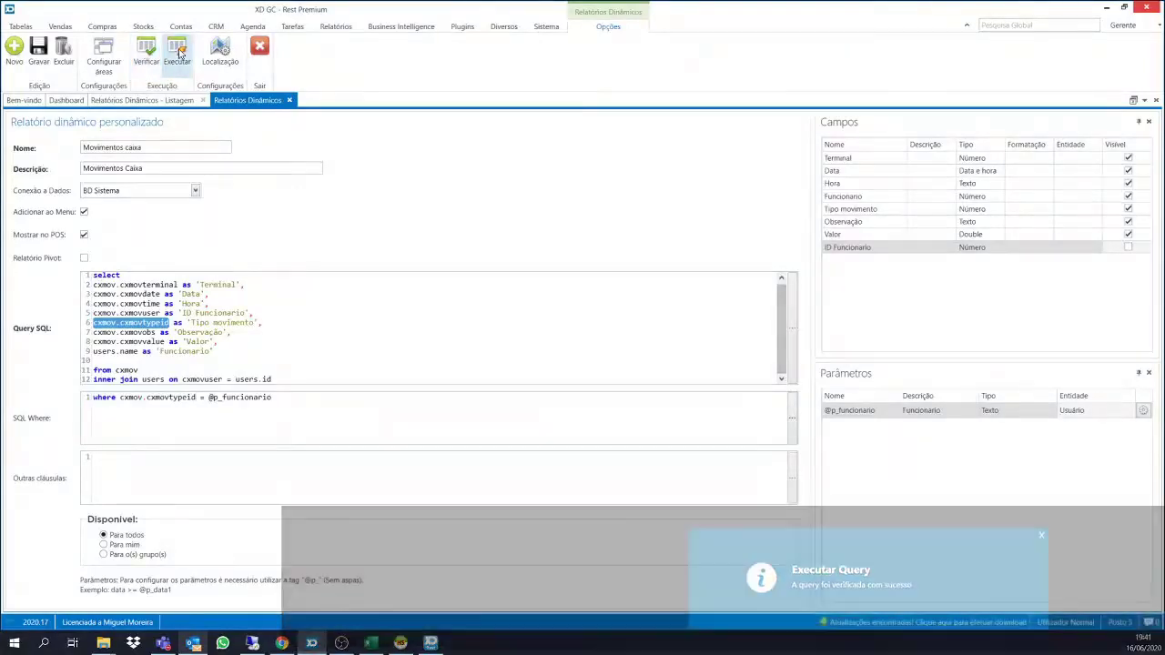
Test the cxmovtypeid where clause by running the report with Funcionario set to Gerente, and return to the report's query.
left_click(177, 53)
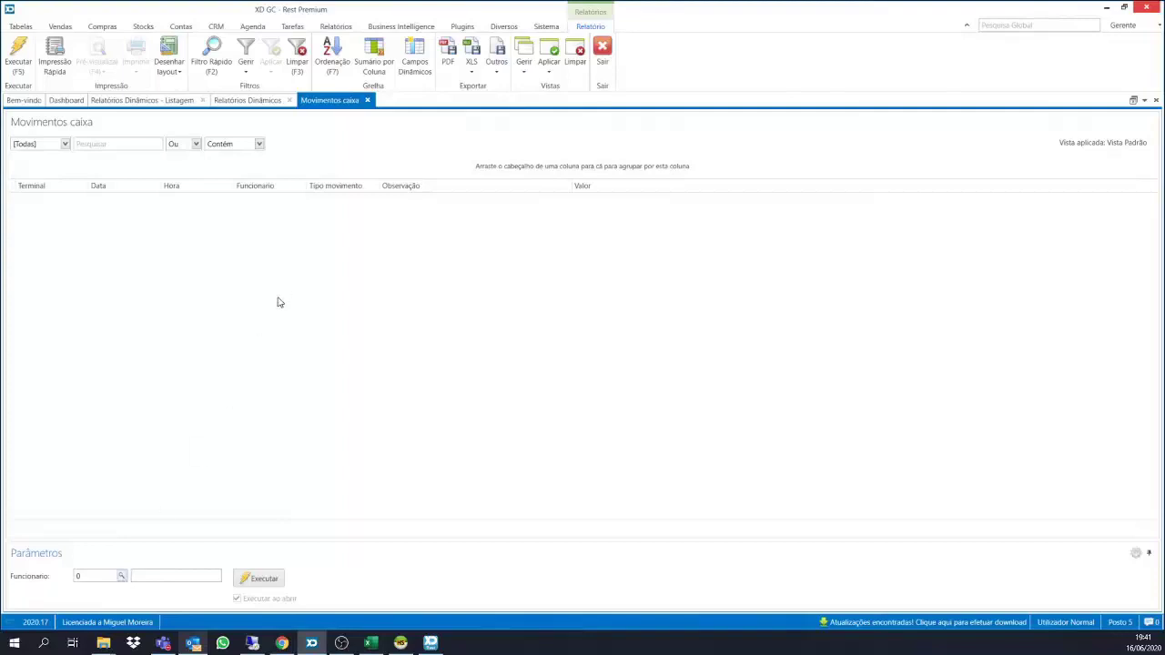
left_click(121, 578)
double_click(466, 265)
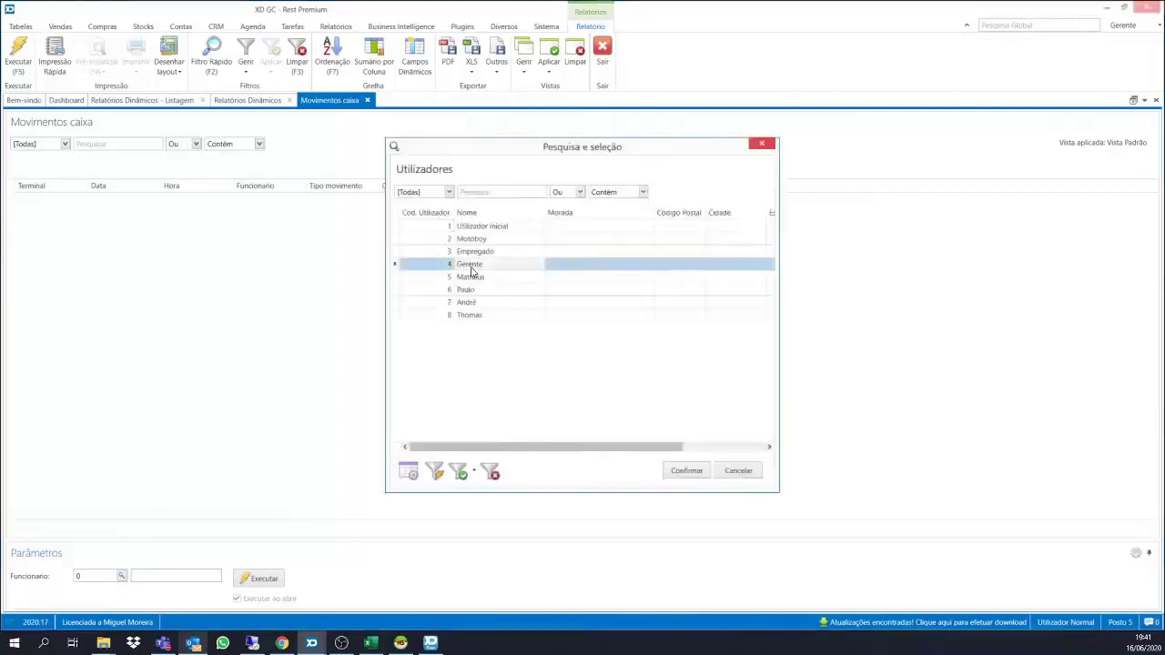
left_click(261, 579)
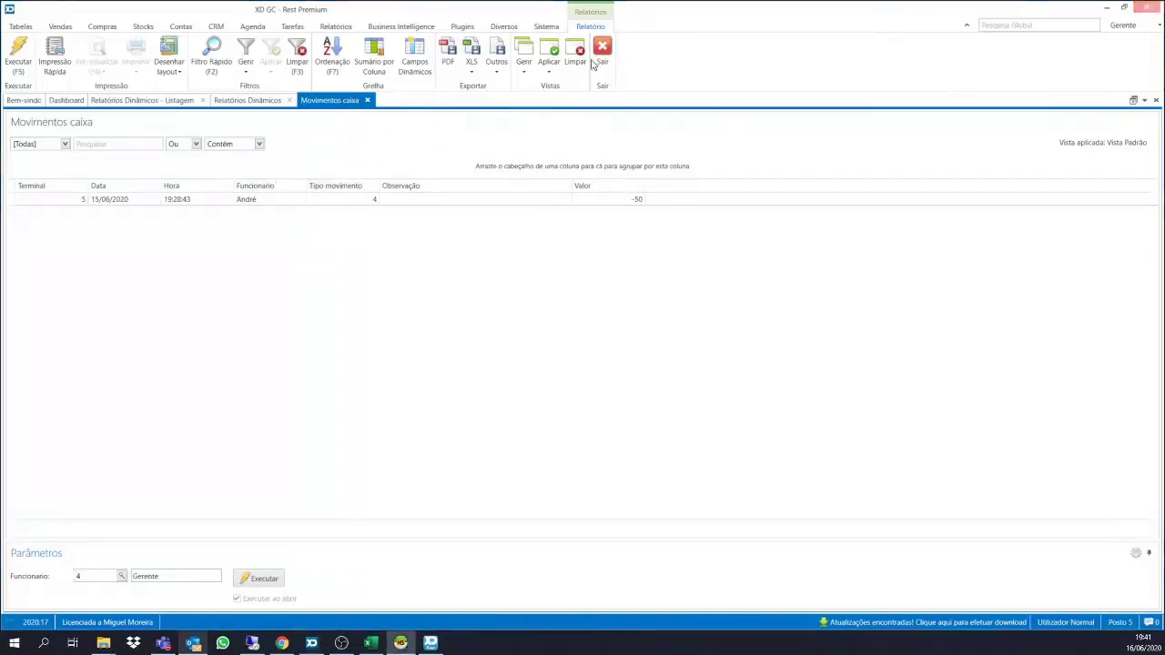
left_click(368, 101)
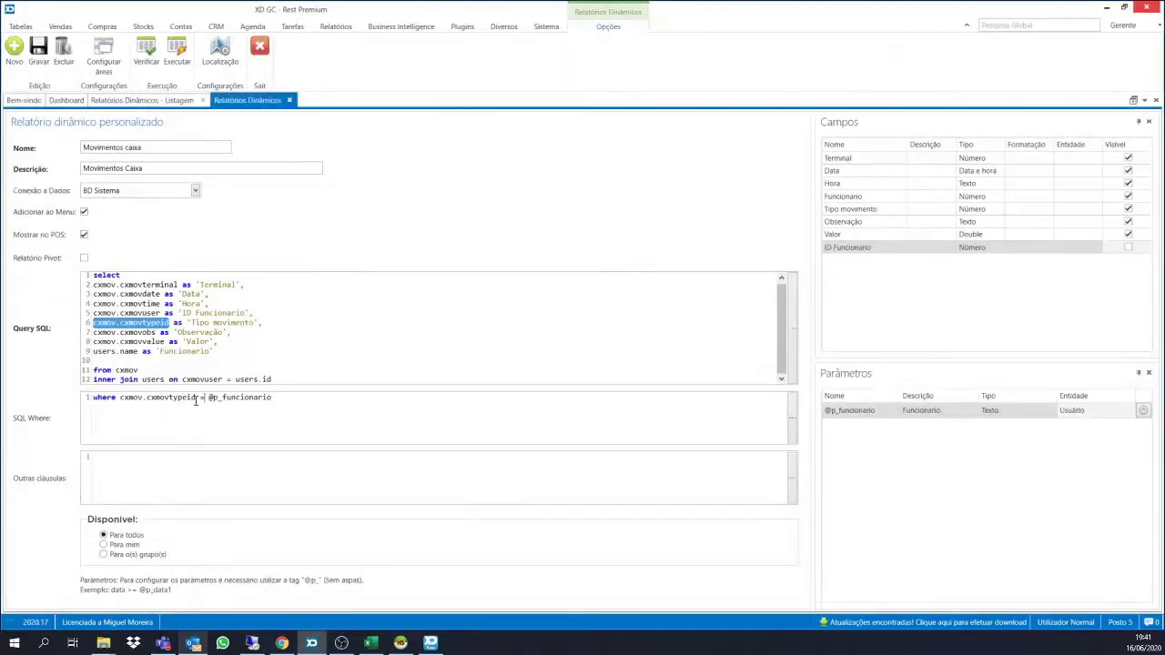
left_click(134, 352)
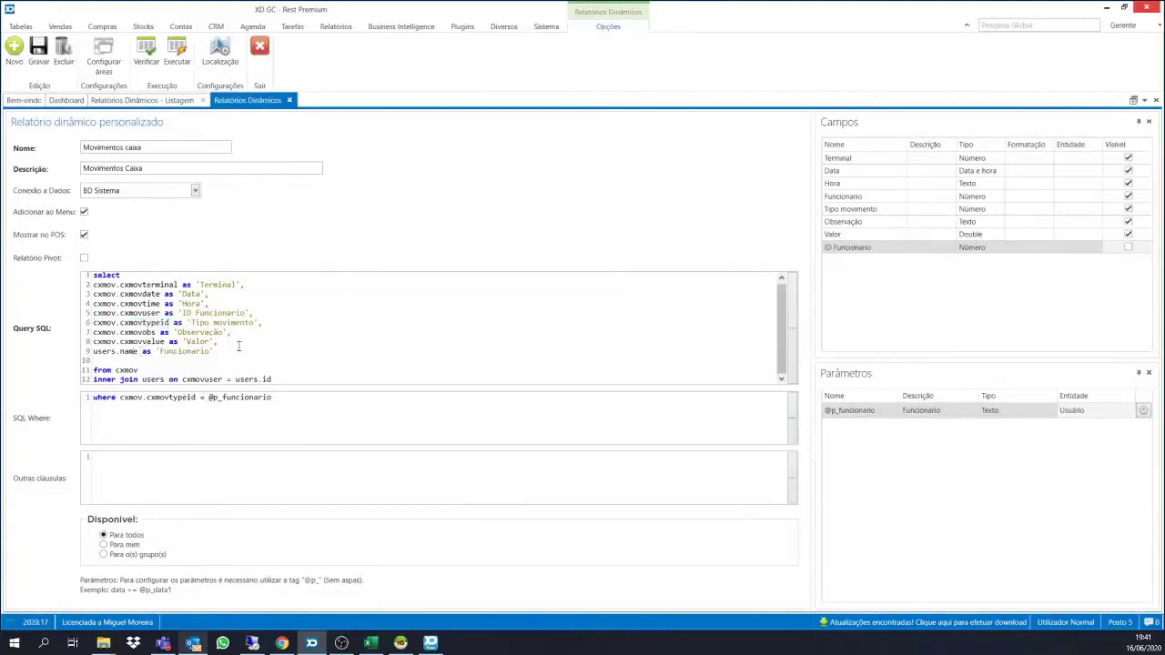
left_click(1114, 410)
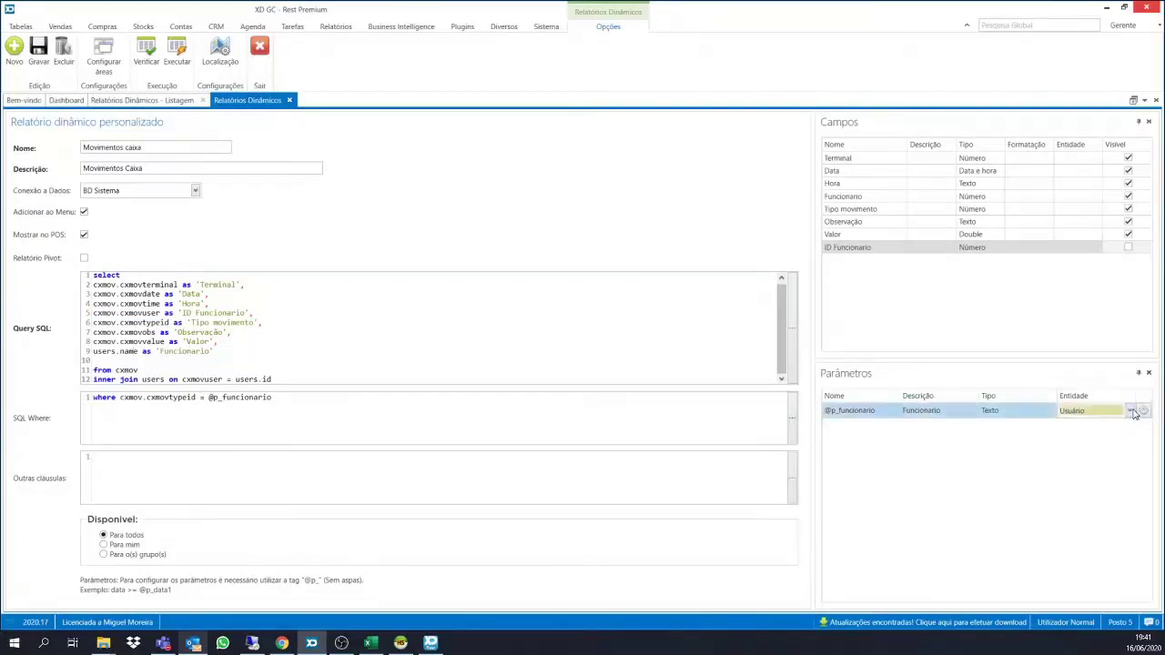
left_click(1131, 411)
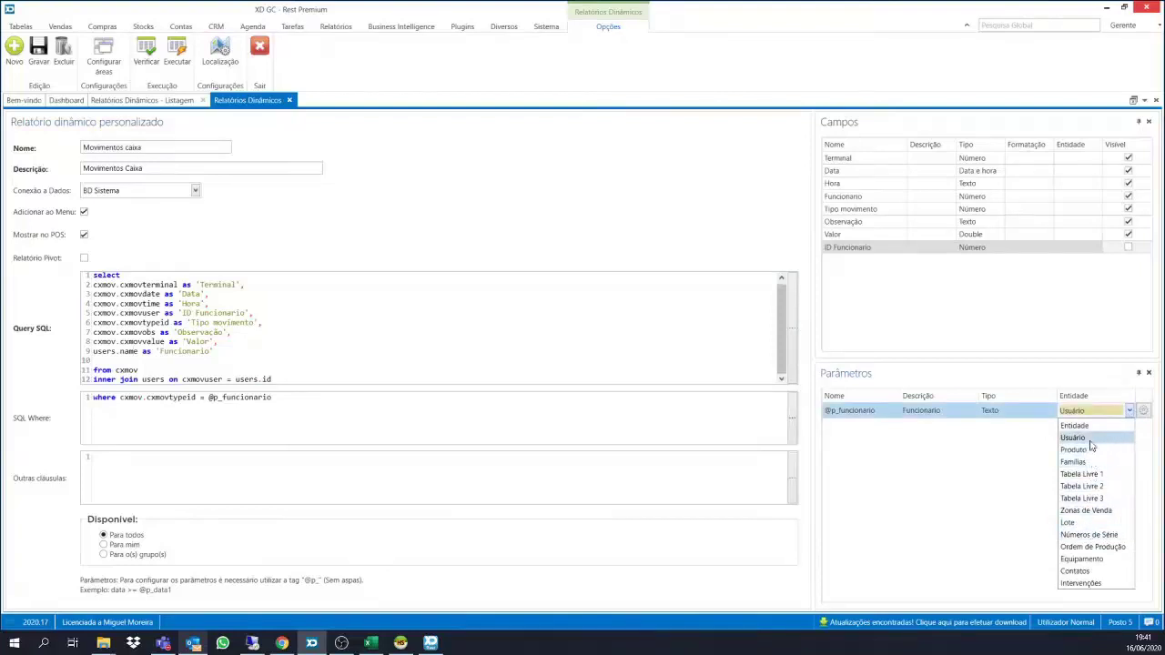
left_click(1006, 450)
left_click(1001, 416)
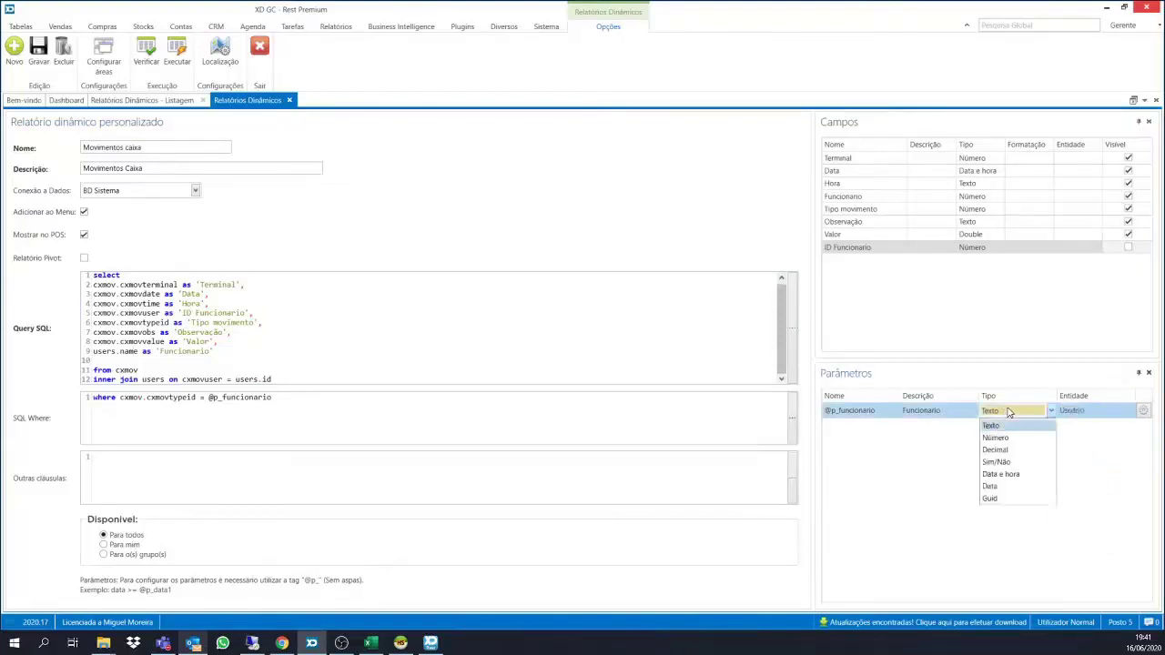
left_click(940, 457)
Replace cxmov.cxmovtypeid in the where clause with cxmov.cxmovuser copied from the select list, and verify the query.
left_click(236, 397)
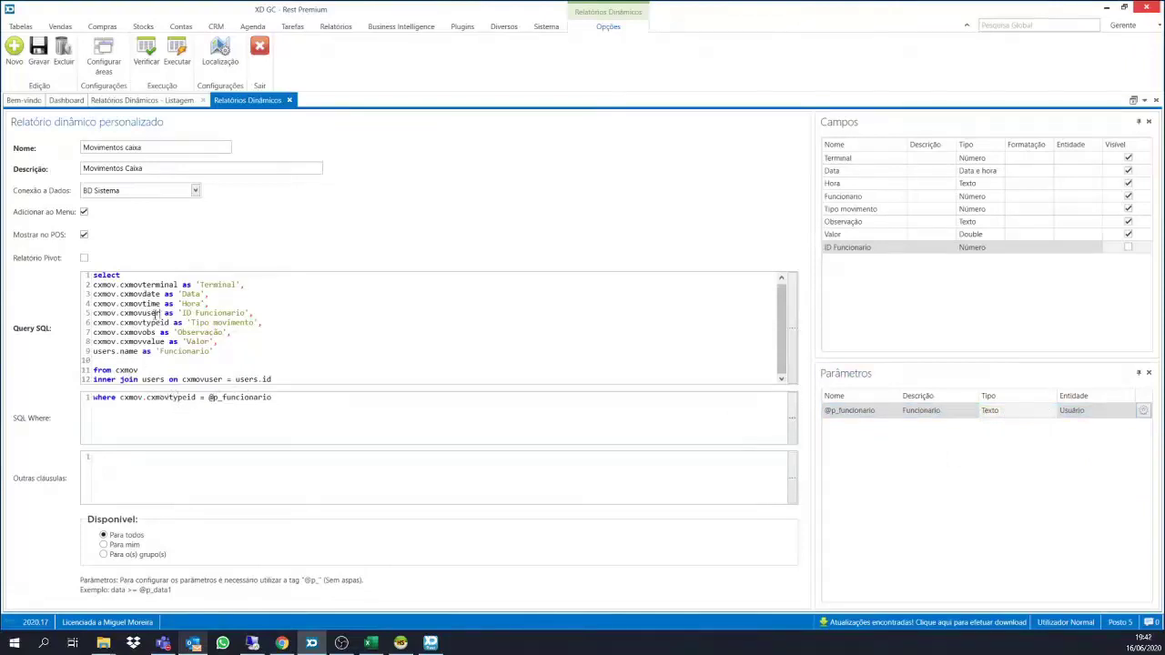
left_click_drag(158, 313, 87, 314)
key("ctrl+c")
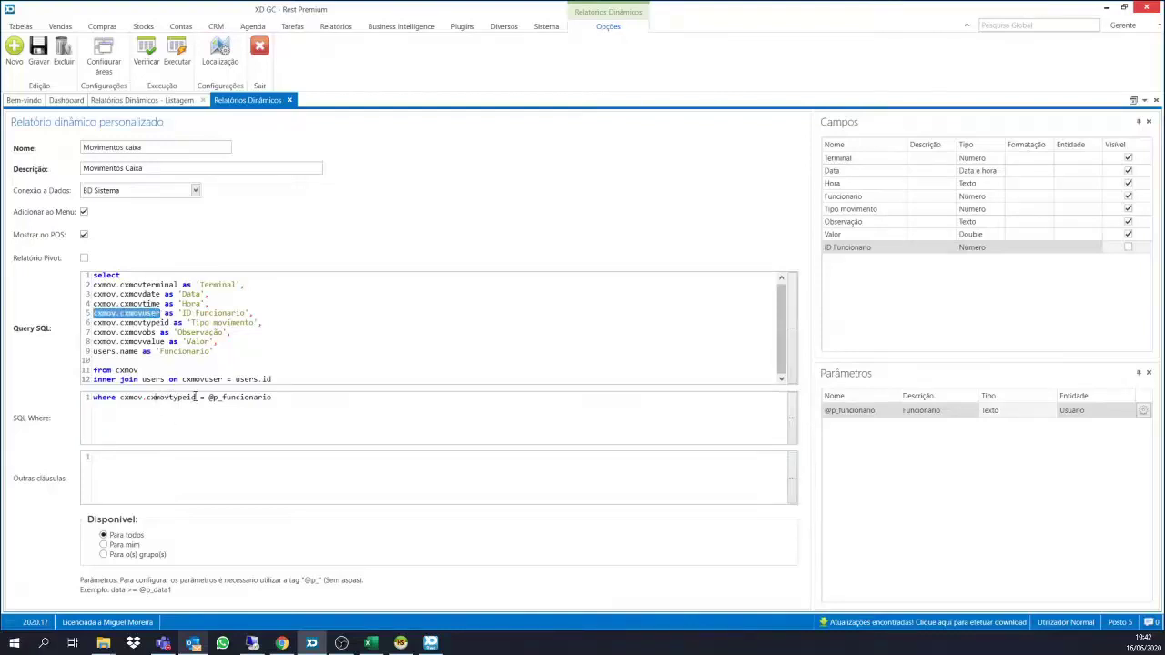
left_click_drag(194, 396, 121, 397)
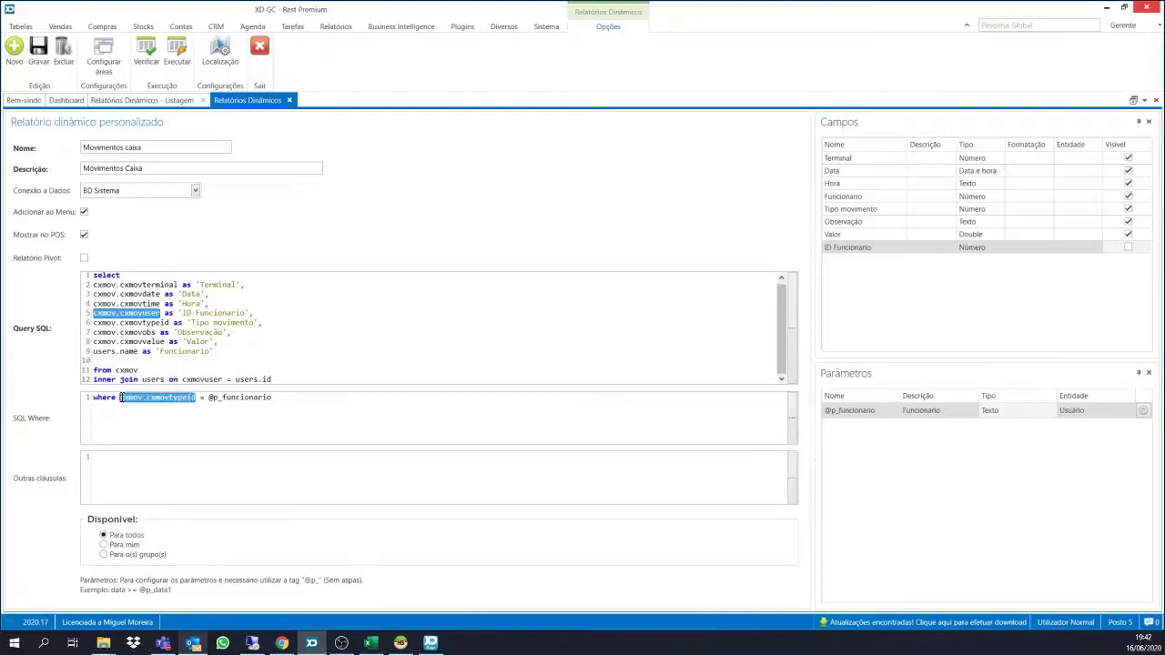
key("ctrl+v")
left_click(147, 54)
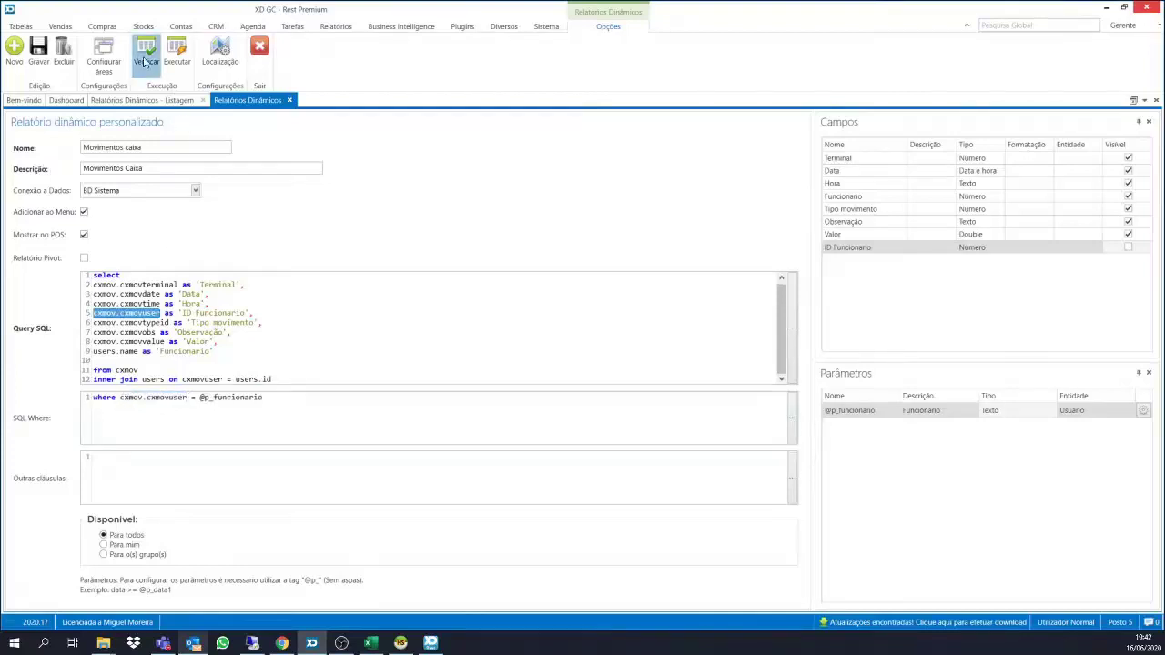
Run the report with Funcionario set to Gerente and check the employee name on each returned movement.
left_click(184, 56)
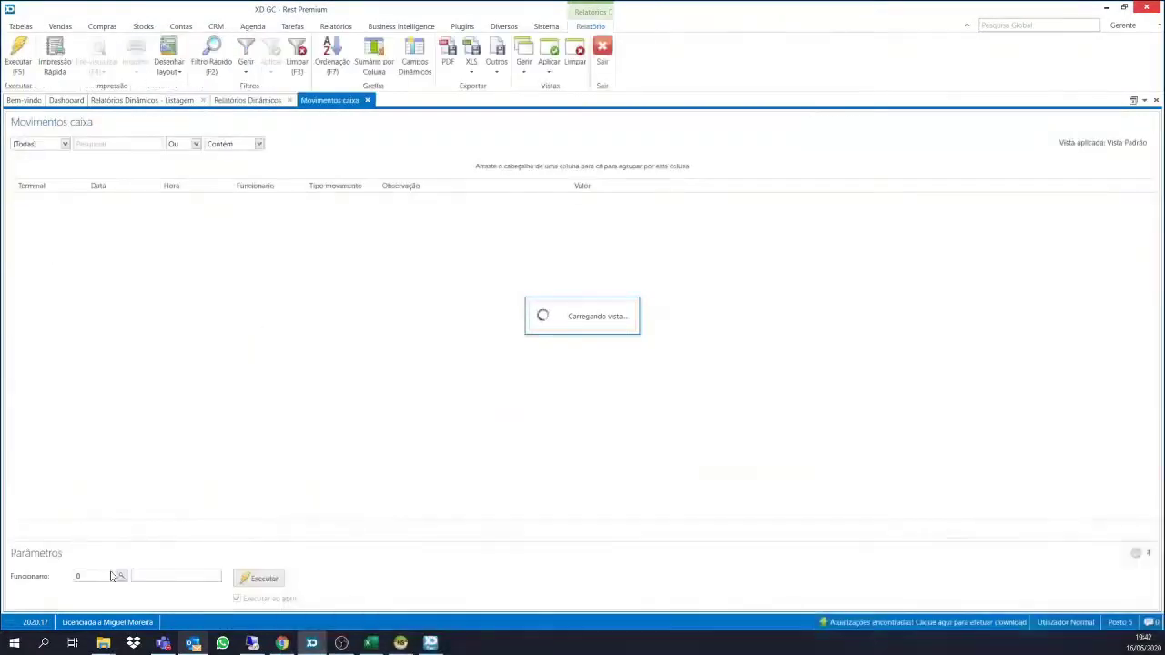
left_click(122, 576)
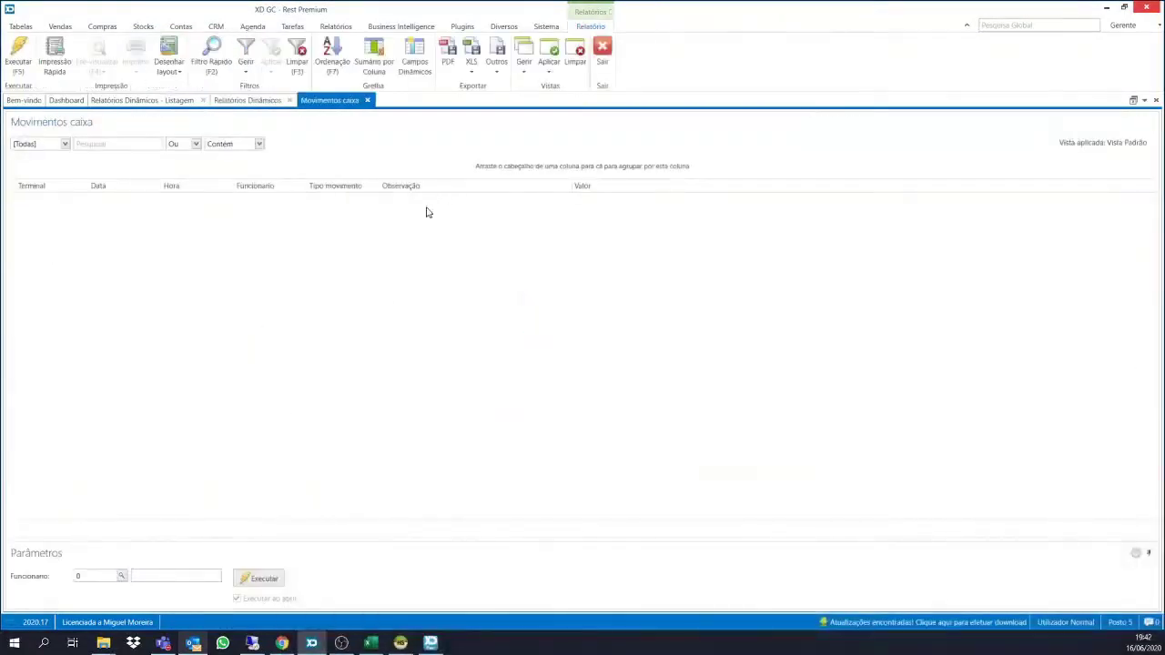
left_click(480, 277)
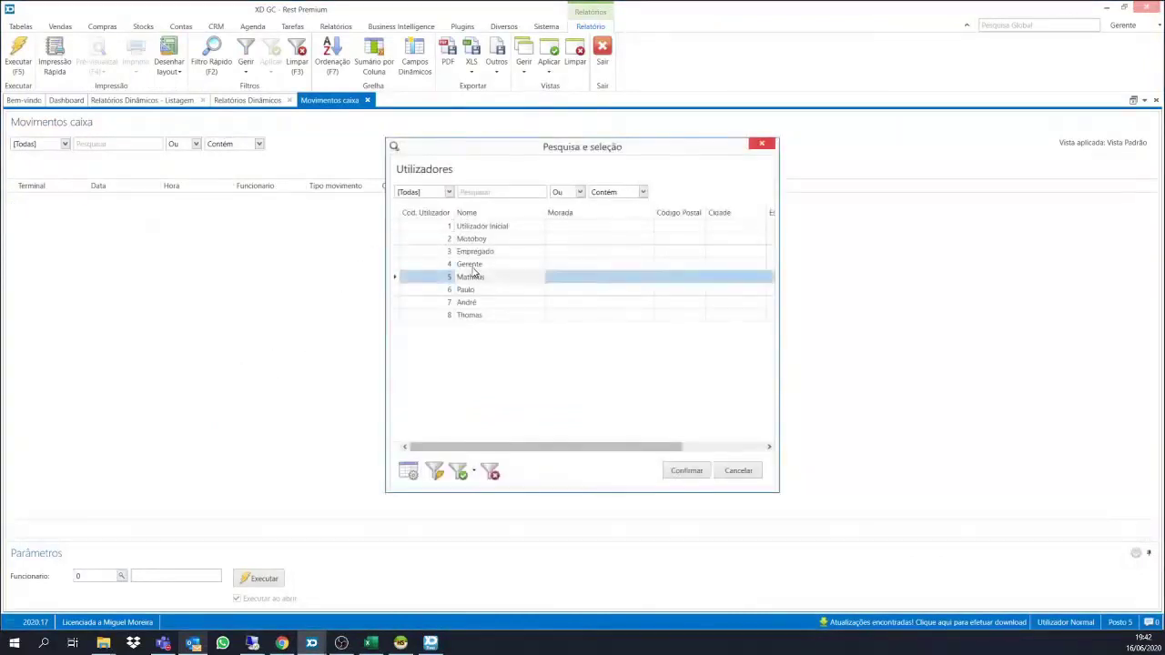
left_click(475, 264)
left_click(686, 471)
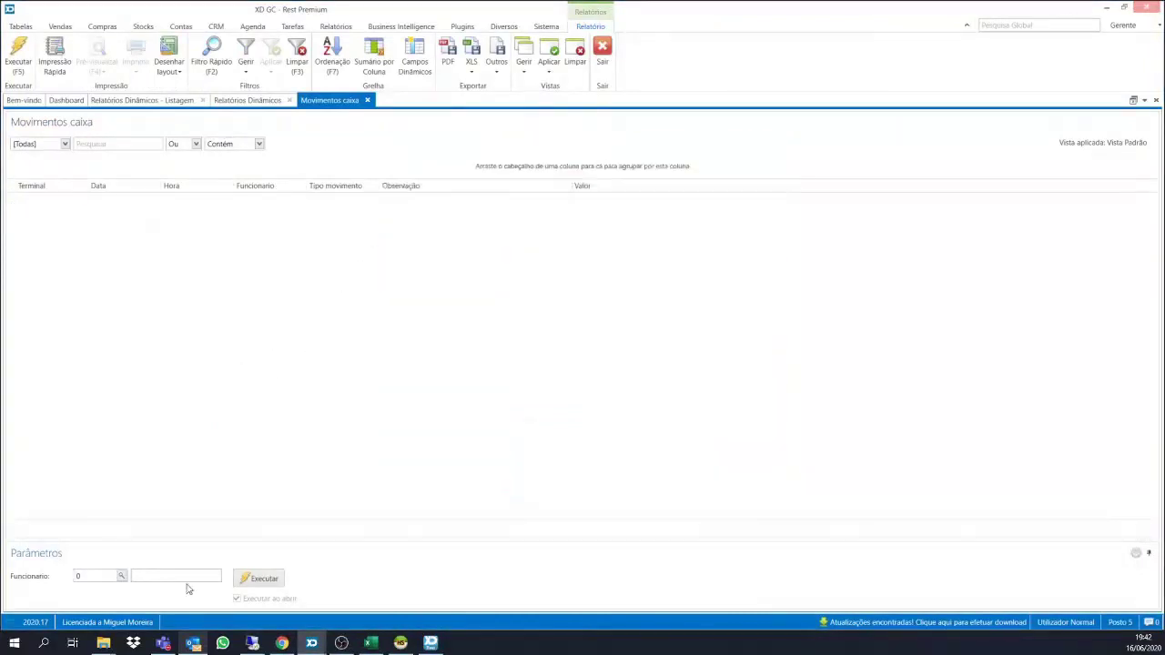
left_click(265, 579)
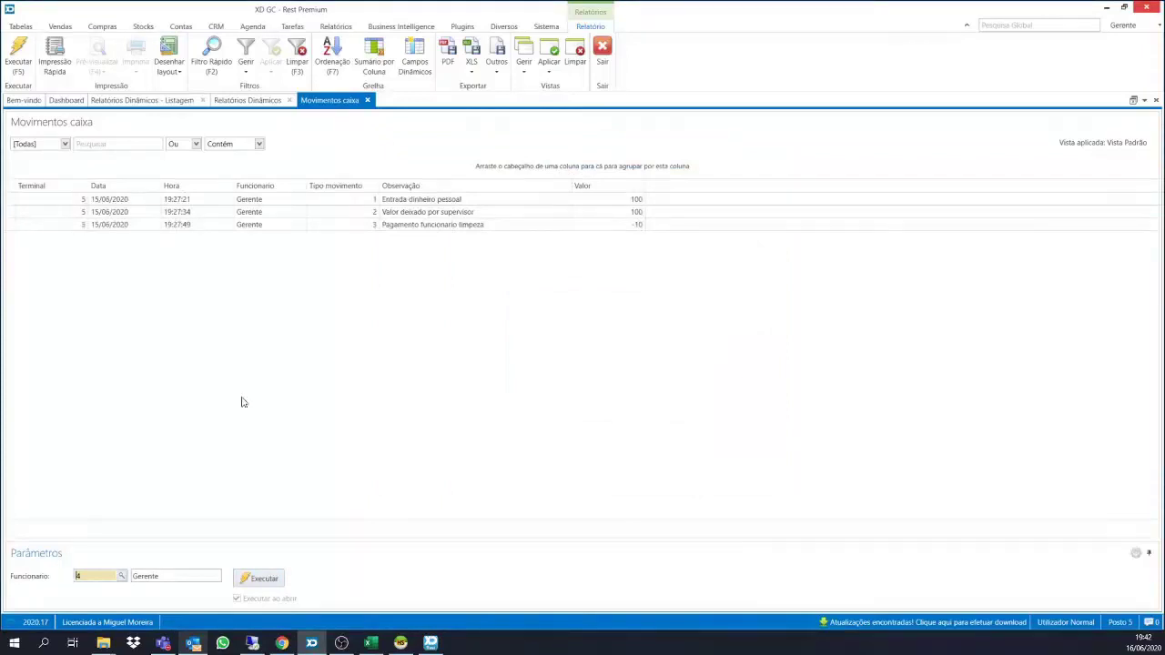
left_click(260, 200)
left_click(259, 213)
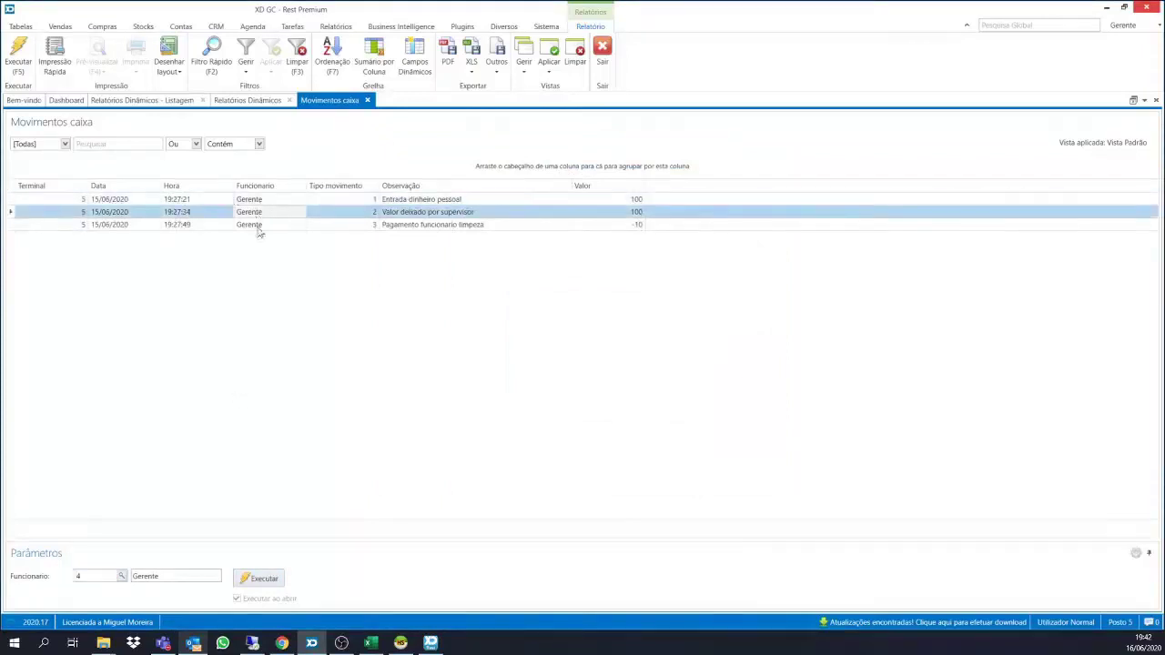
left_click(264, 226)
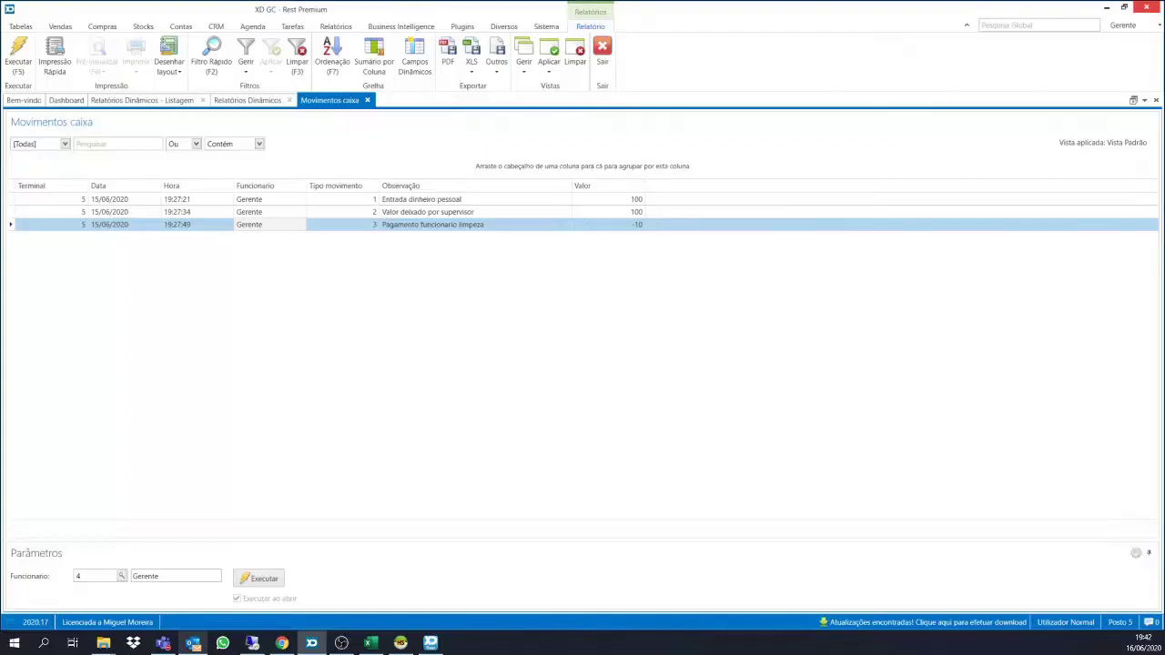
left_click(282, 642)
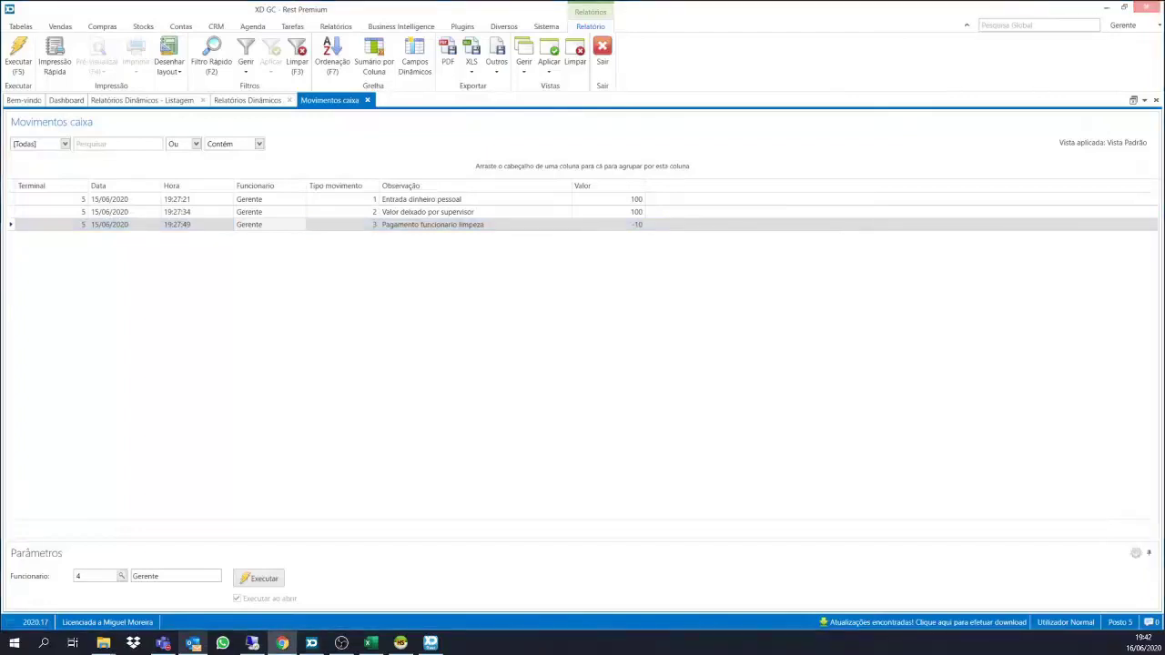
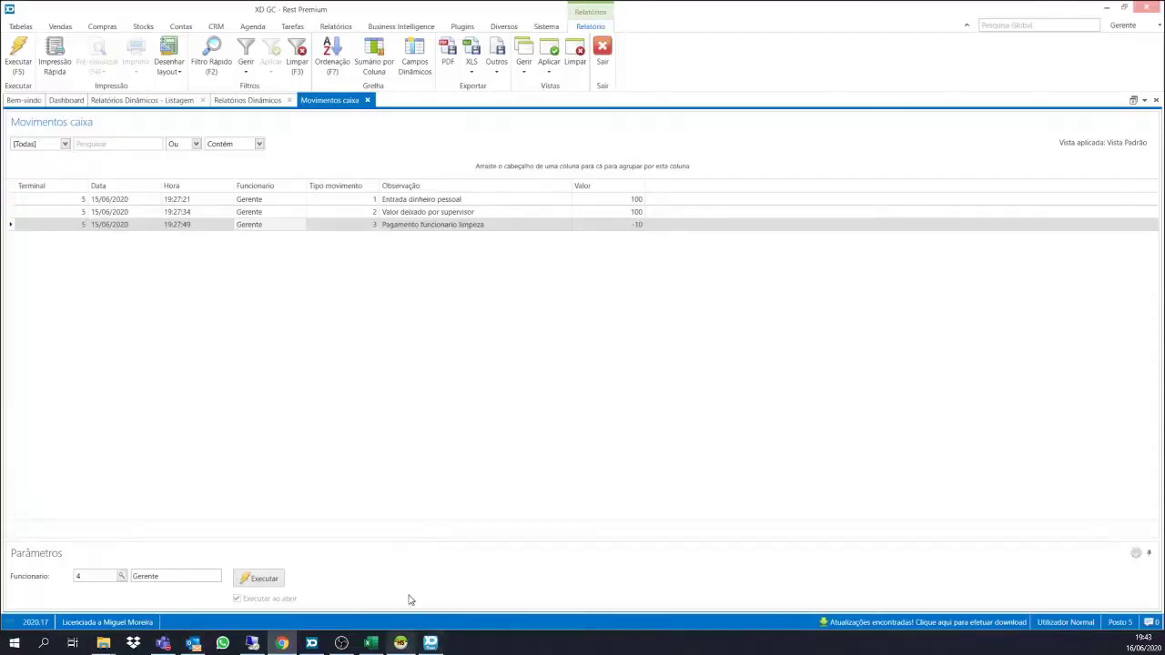
left_click(433, 643)
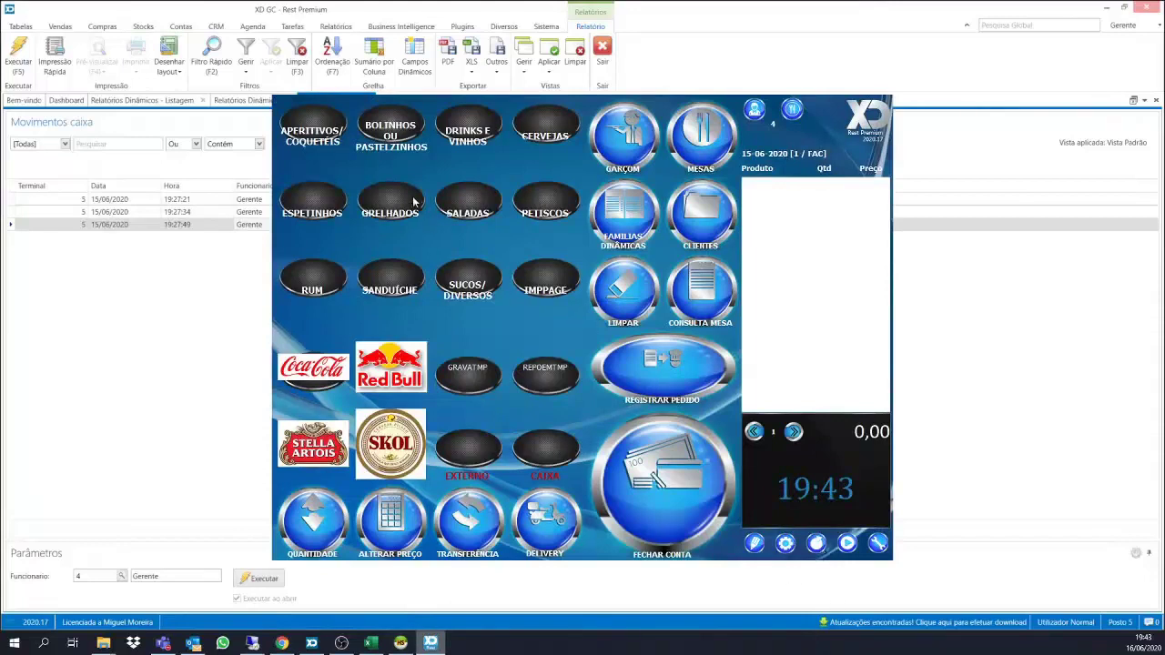
left_click(70, 395)
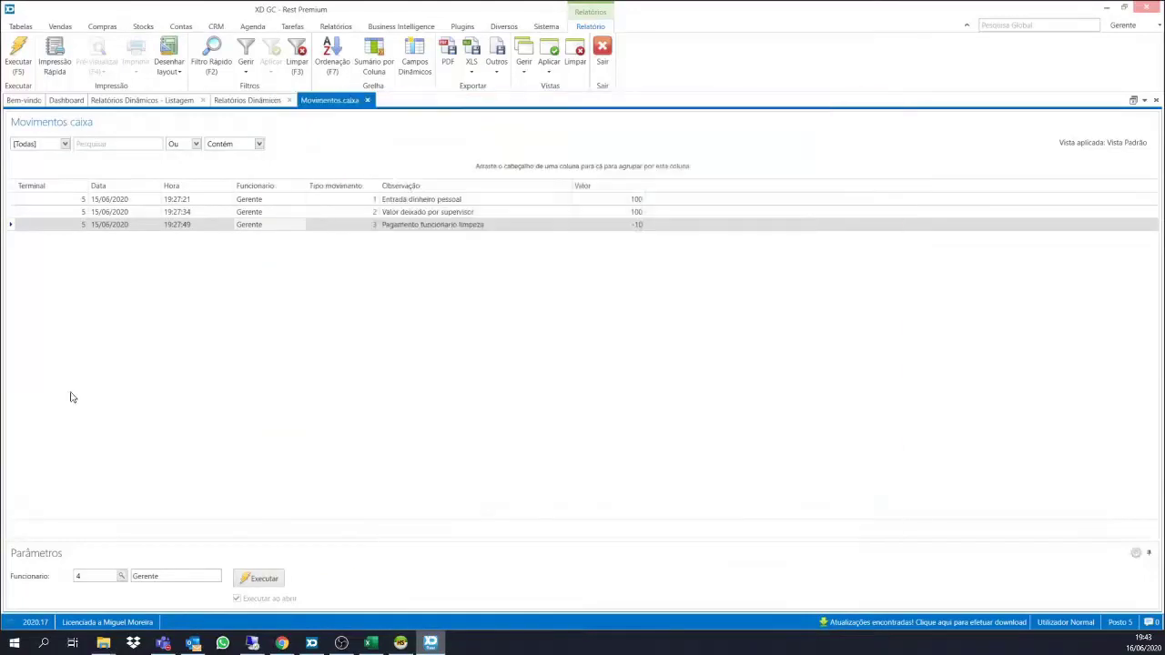
Close the Movimentos caixa report results and save the changes to the dynamic report.
left_click(367, 100)
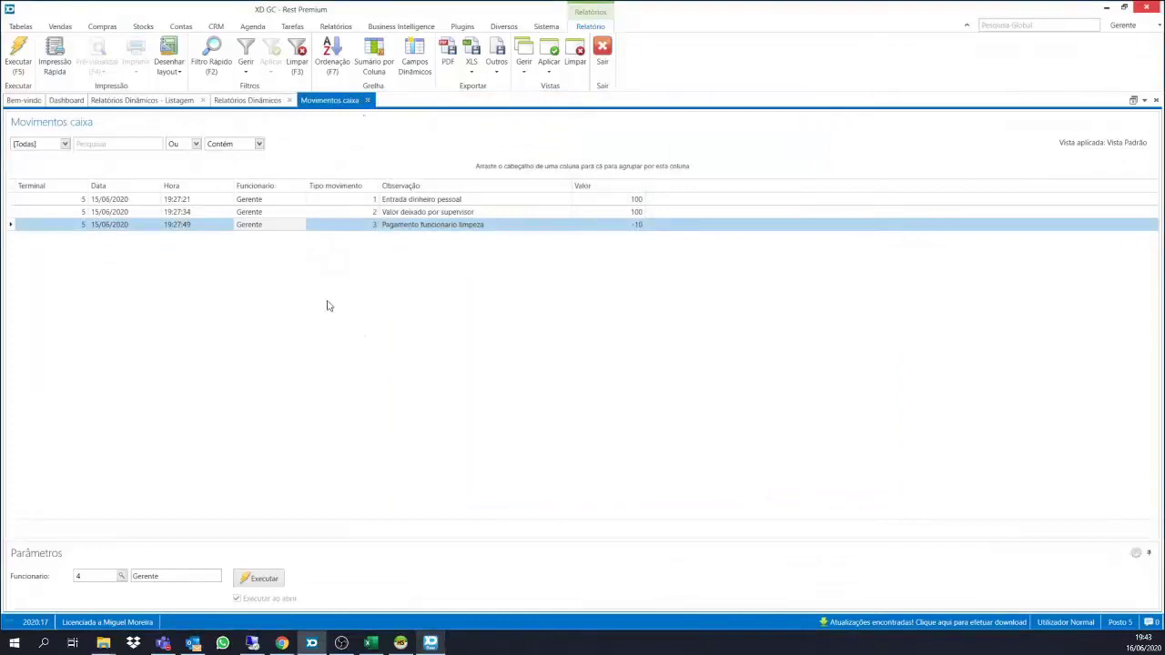
left_click(39, 52)
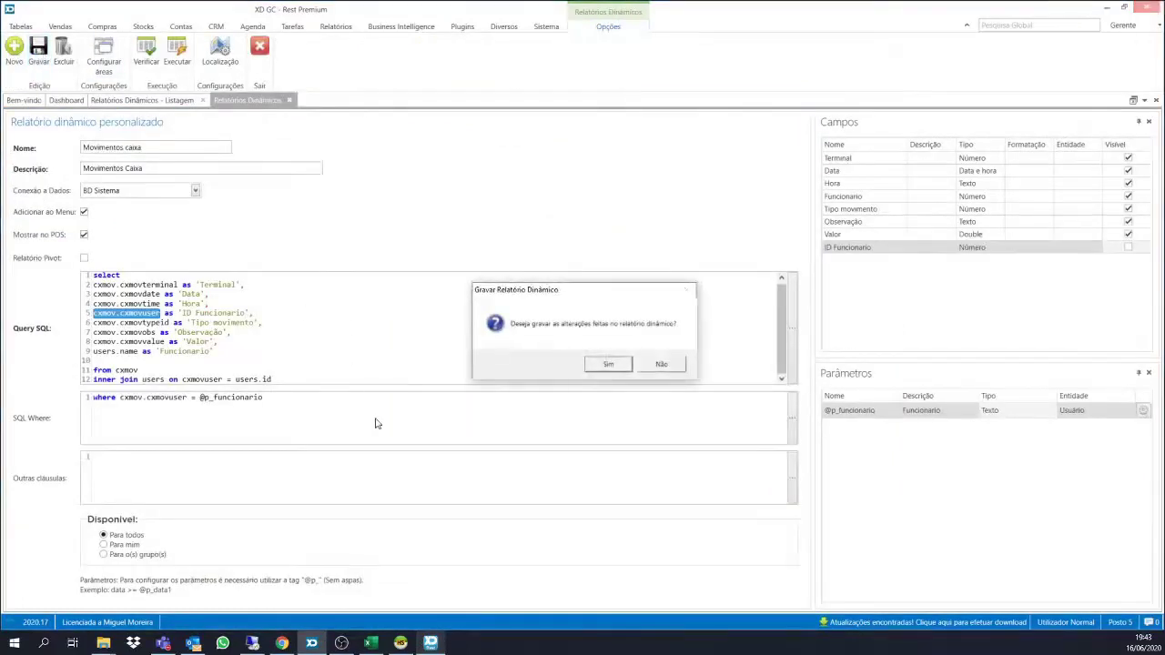
left_click(602, 363)
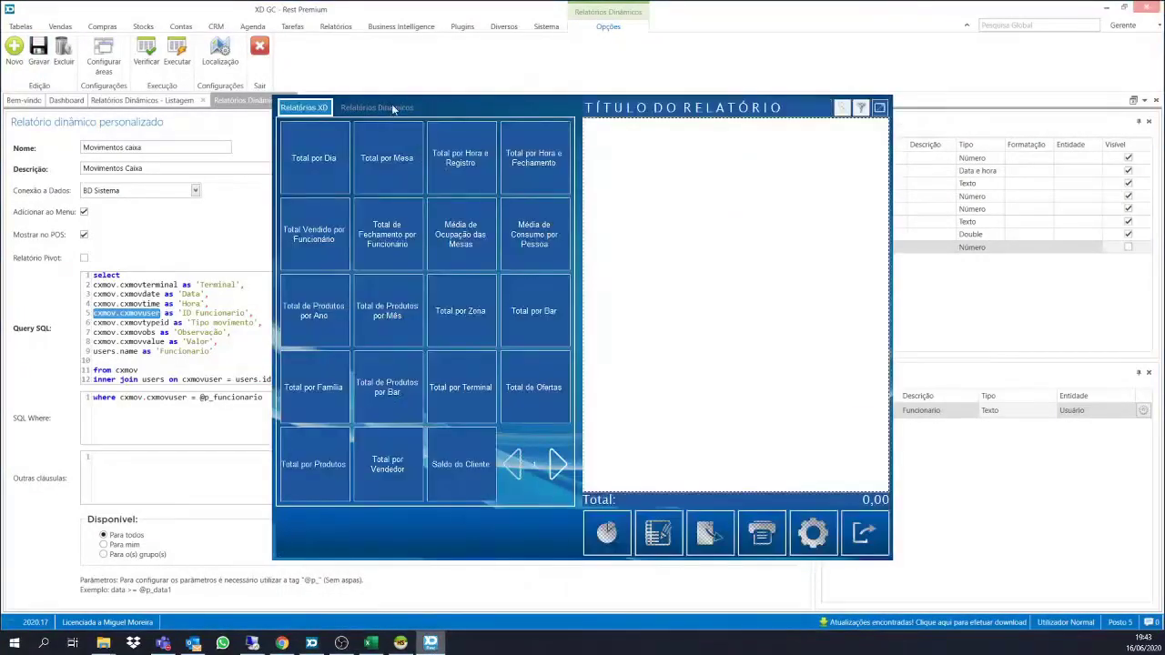
In the XD Rest POS, run the Movimentos caixa dynamic report for the user Gerente and expand its results to full width.
left_click(303, 158)
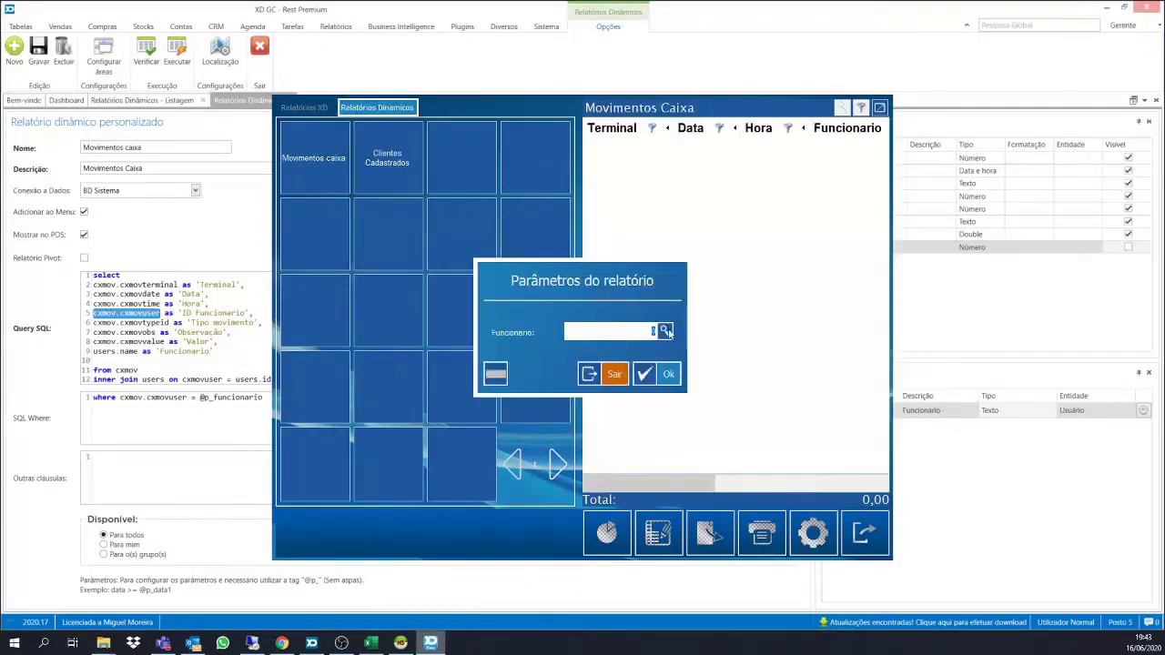
left_click(665, 331)
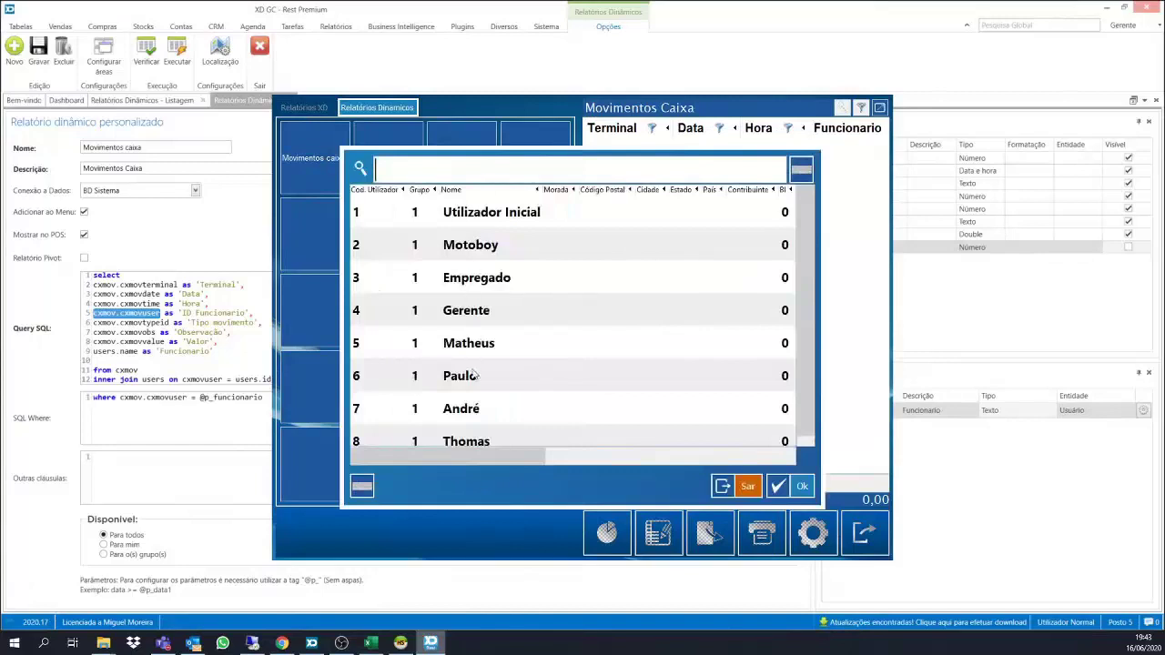
scroll(489, 401, "down", 1)
left_click(486, 306)
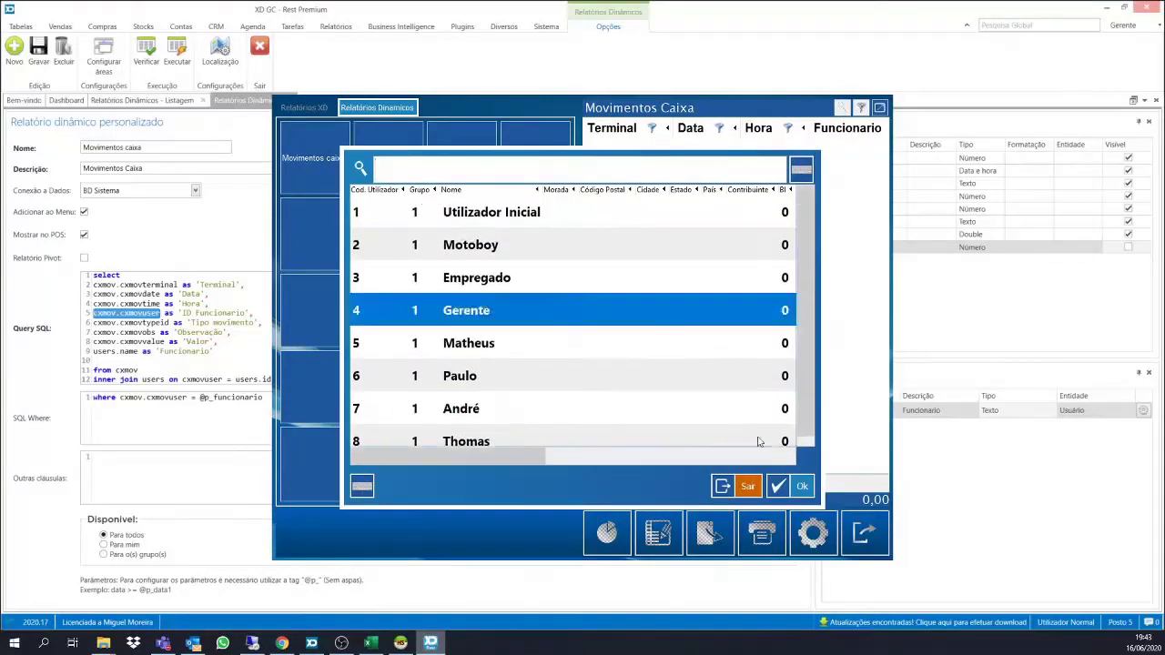
left_click(797, 486)
left_click(665, 375)
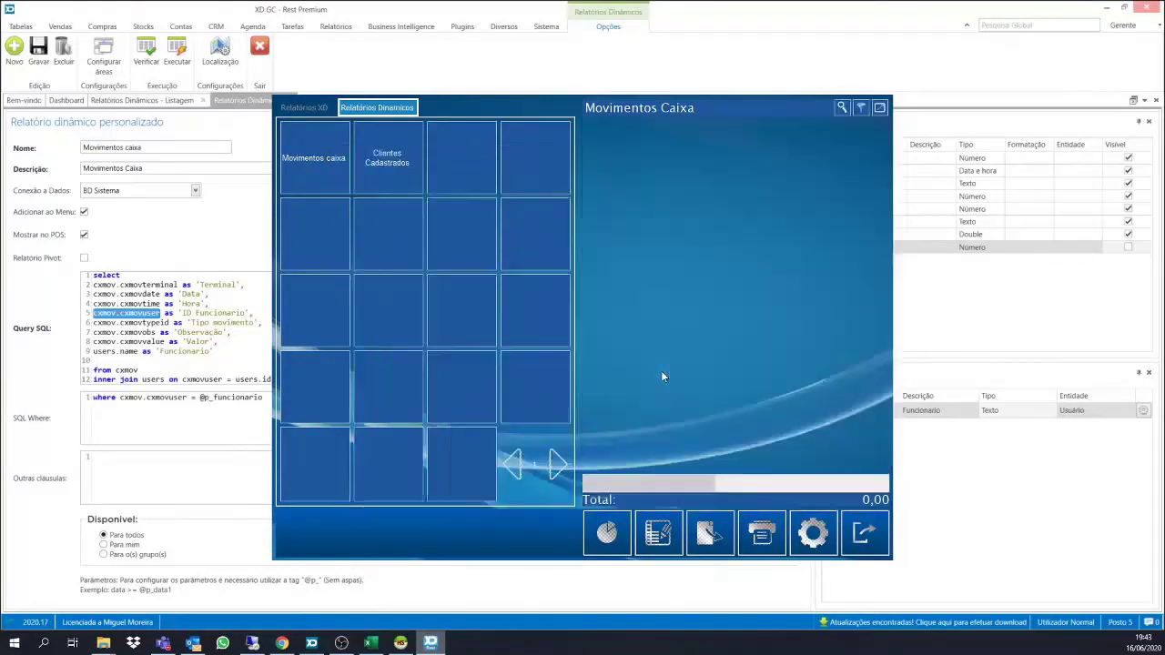
left_click_drag(660, 479, 752, 481)
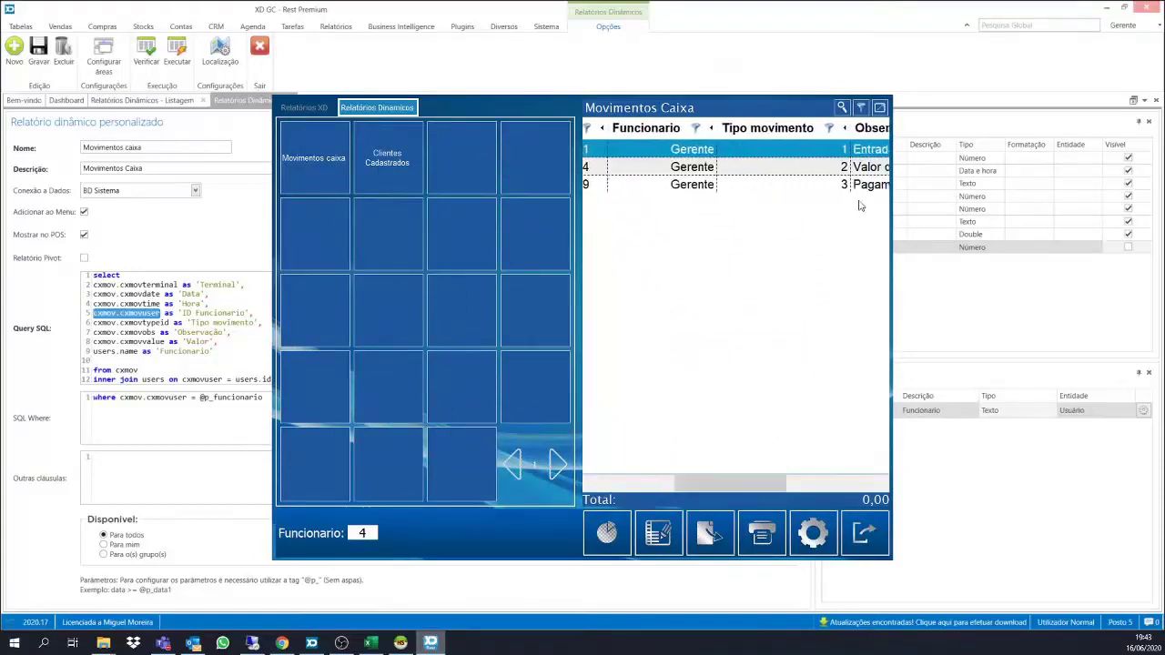
left_click(881, 107)
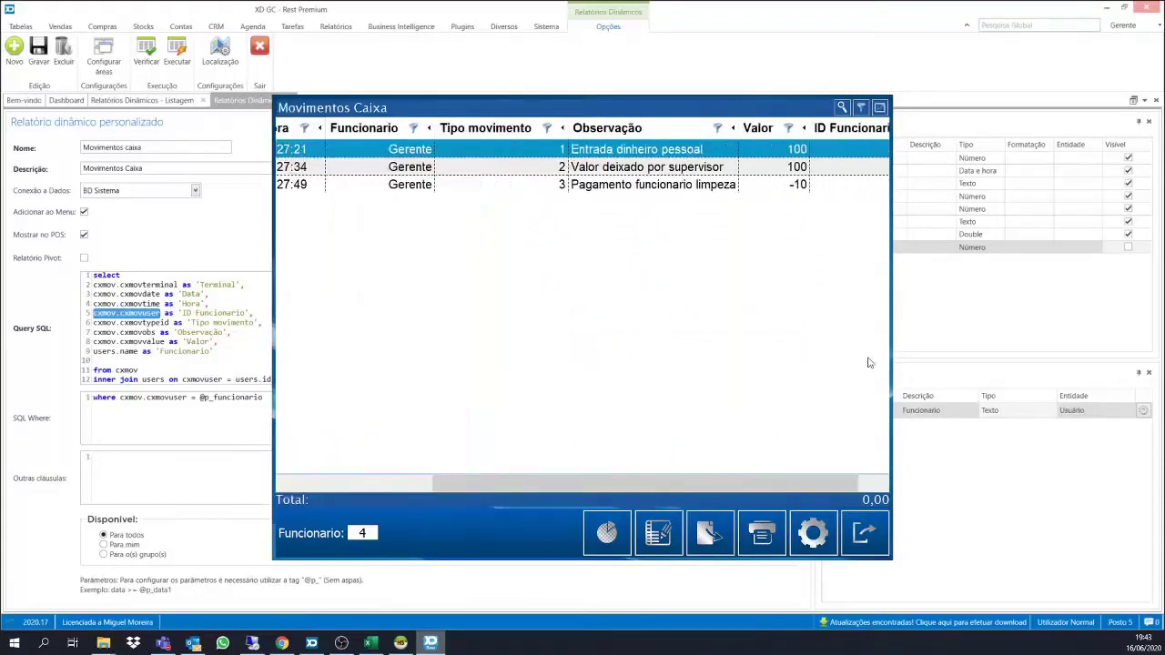
Hide the Data column in the POS report's grid settings, save the layout, and exit to the main sales screen.
left_click(816, 539)
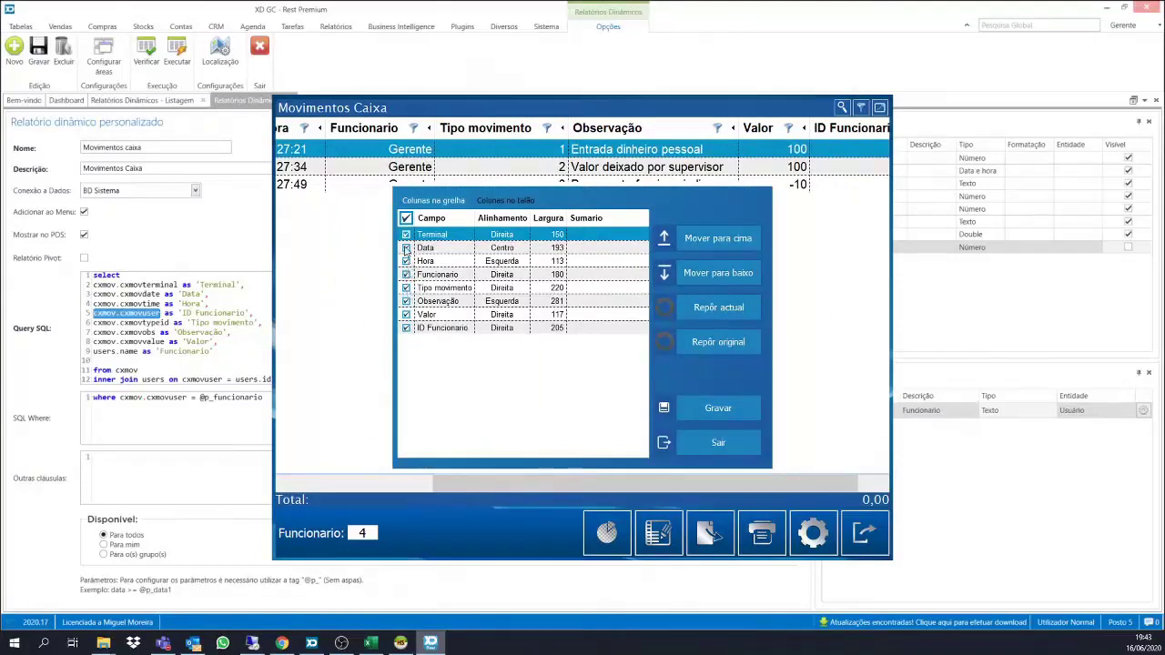
left_click(406, 247)
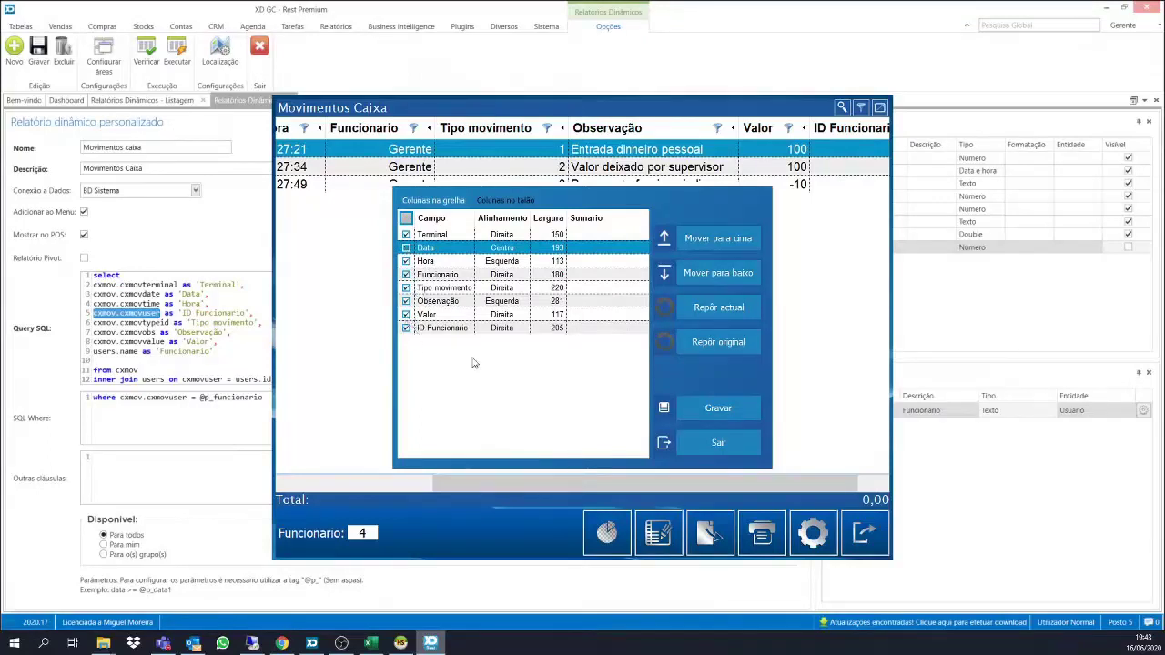
left_click(701, 409)
left_click(717, 446)
left_click_drag(689, 477, 877, 464)
left_click(865, 544)
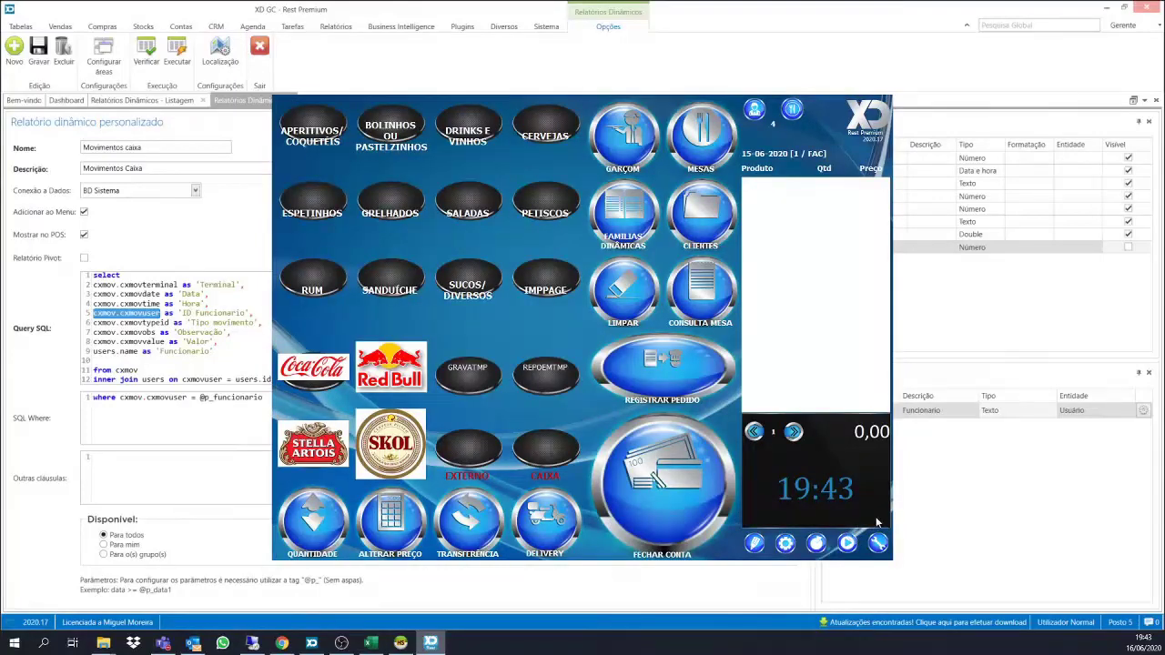
Back in XD GC, wrap cxmov.cxmovdate in date() in the report's select list and run the report.
left_click(196, 431)
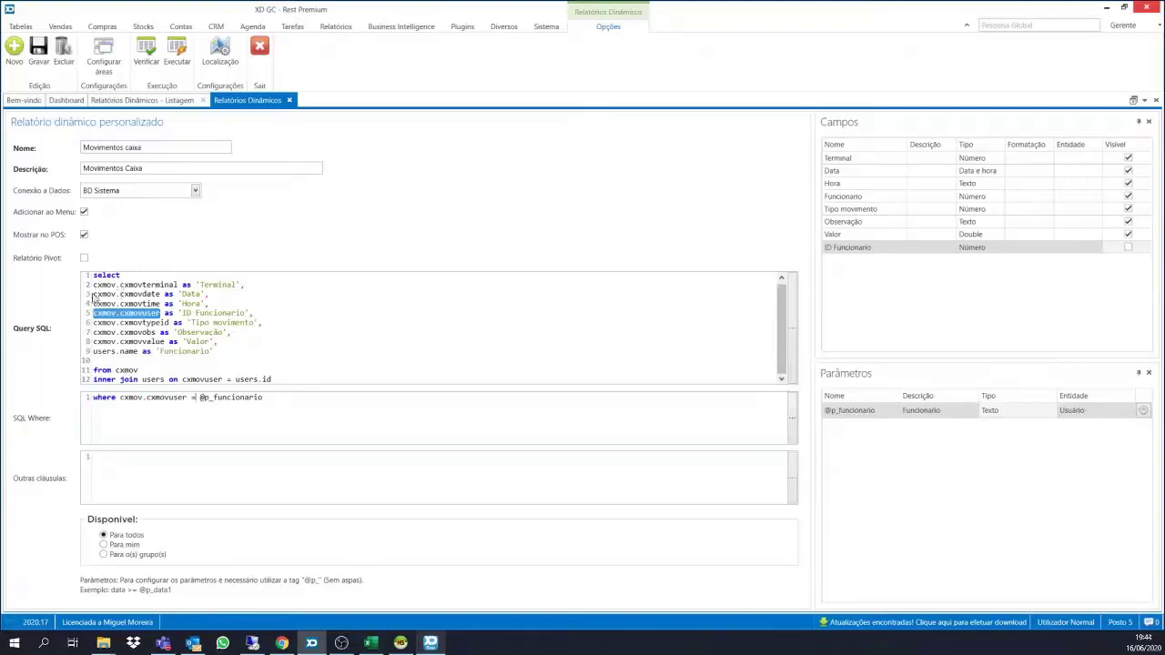
left_click(94, 293)
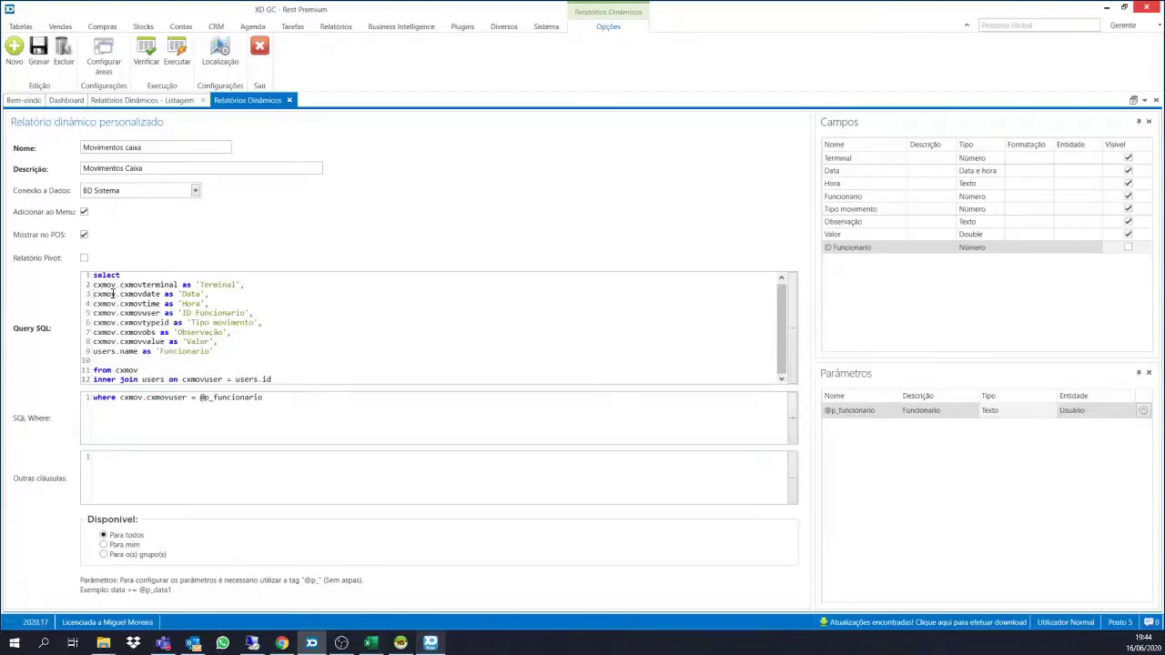
type("date(")
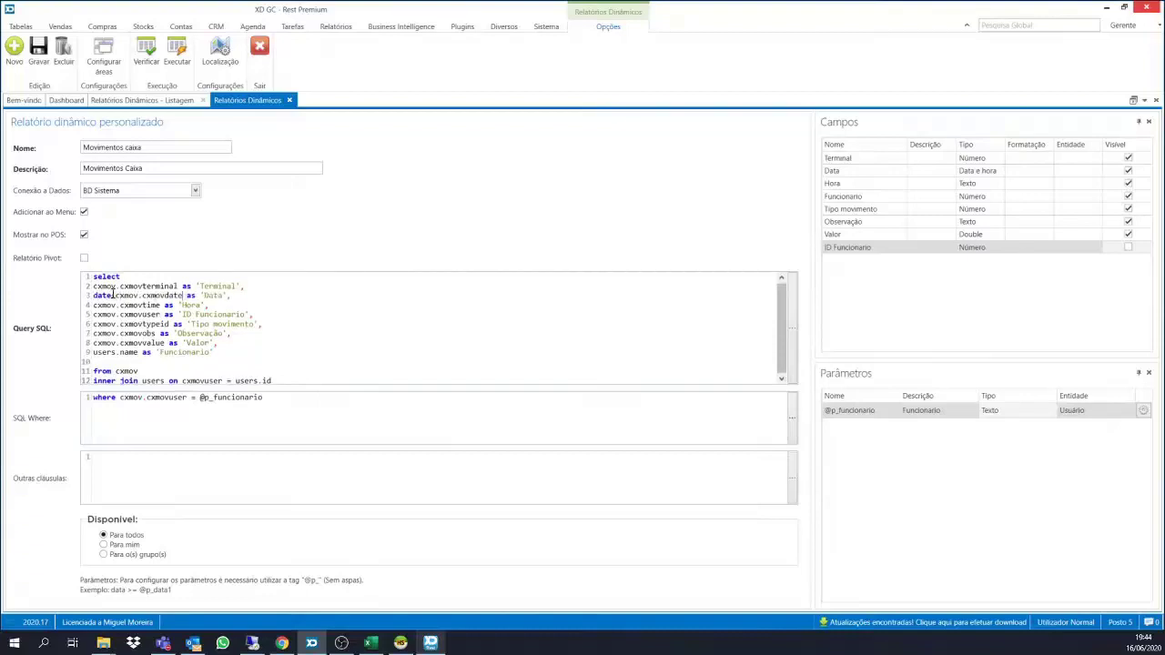
type(")")
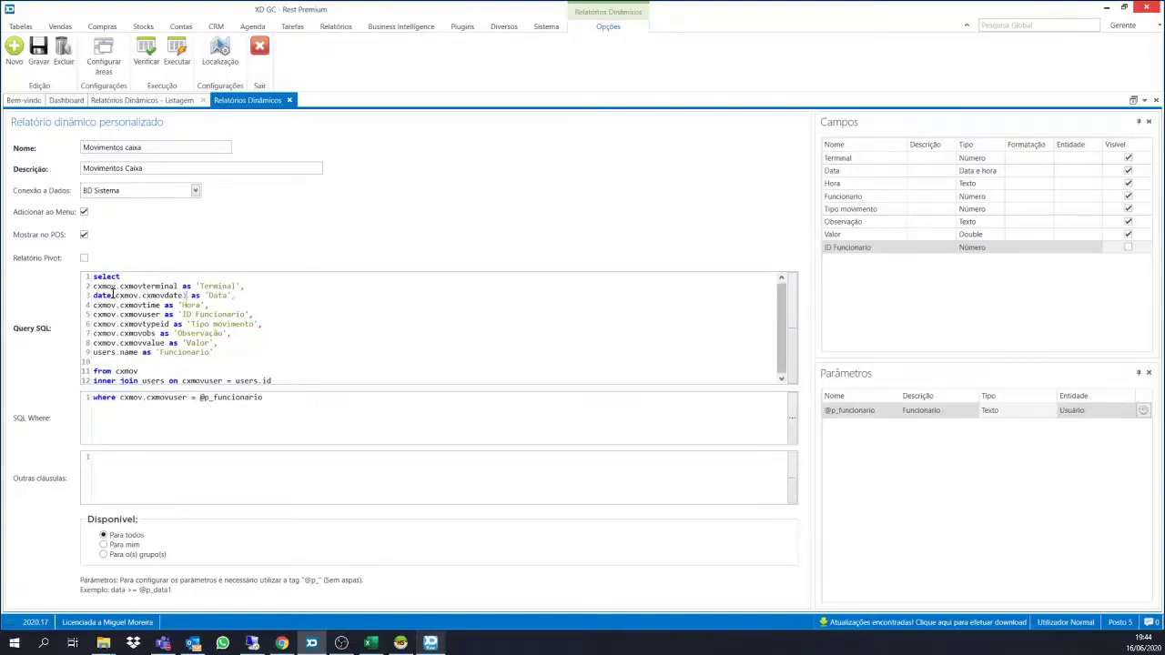
left_click(181, 56)
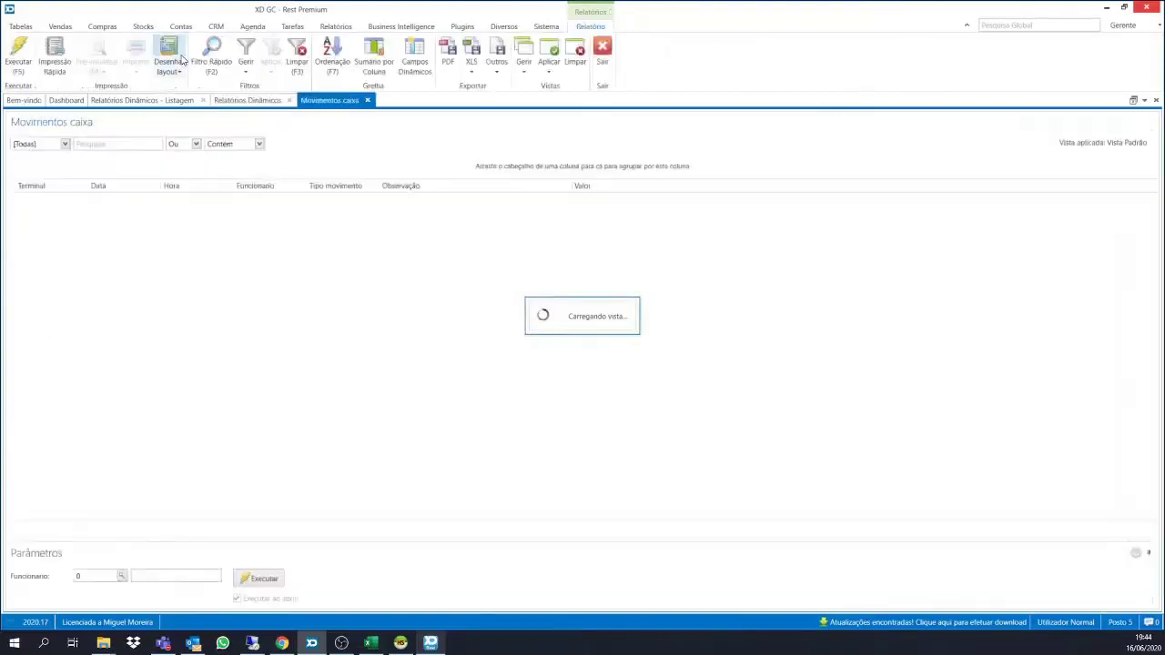
Choose Gerente as the Funcionario parameter and run the Movimentos caixa report for that user.
left_click(123, 579)
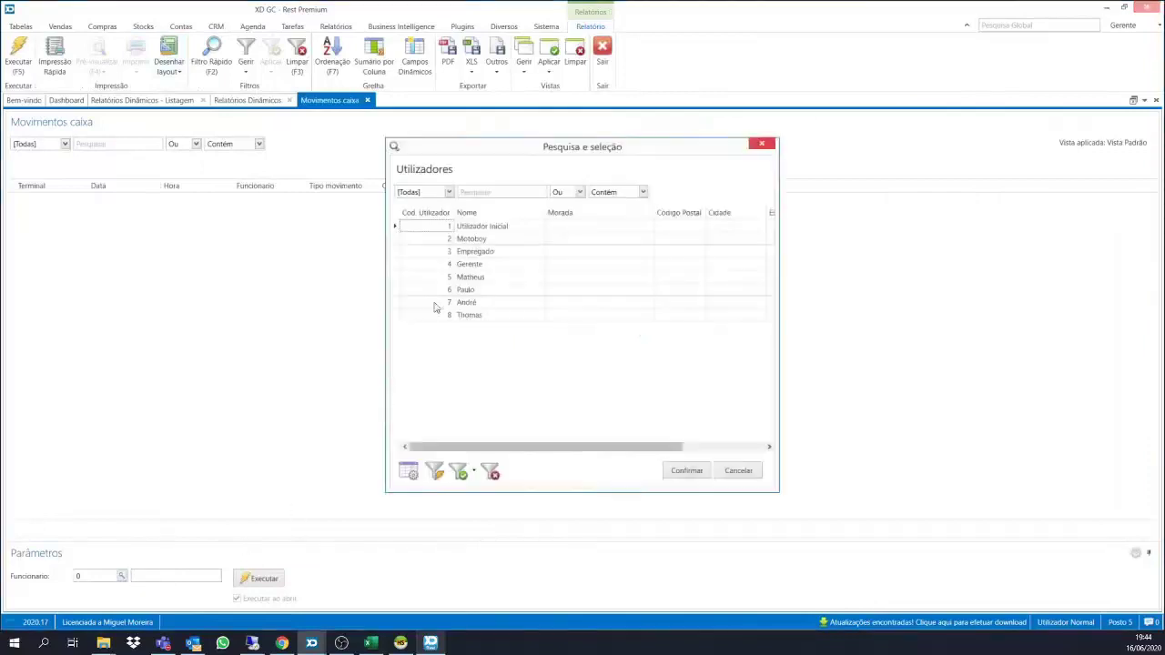
left_click(470, 264)
left_click(686, 471)
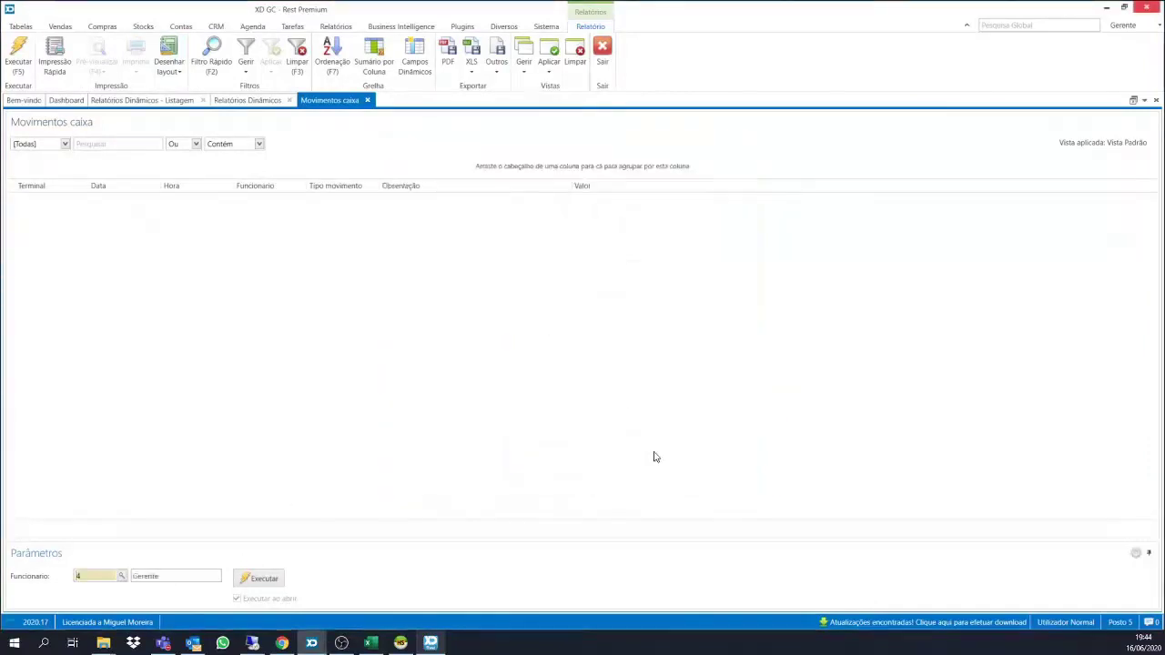
left_click(259, 580)
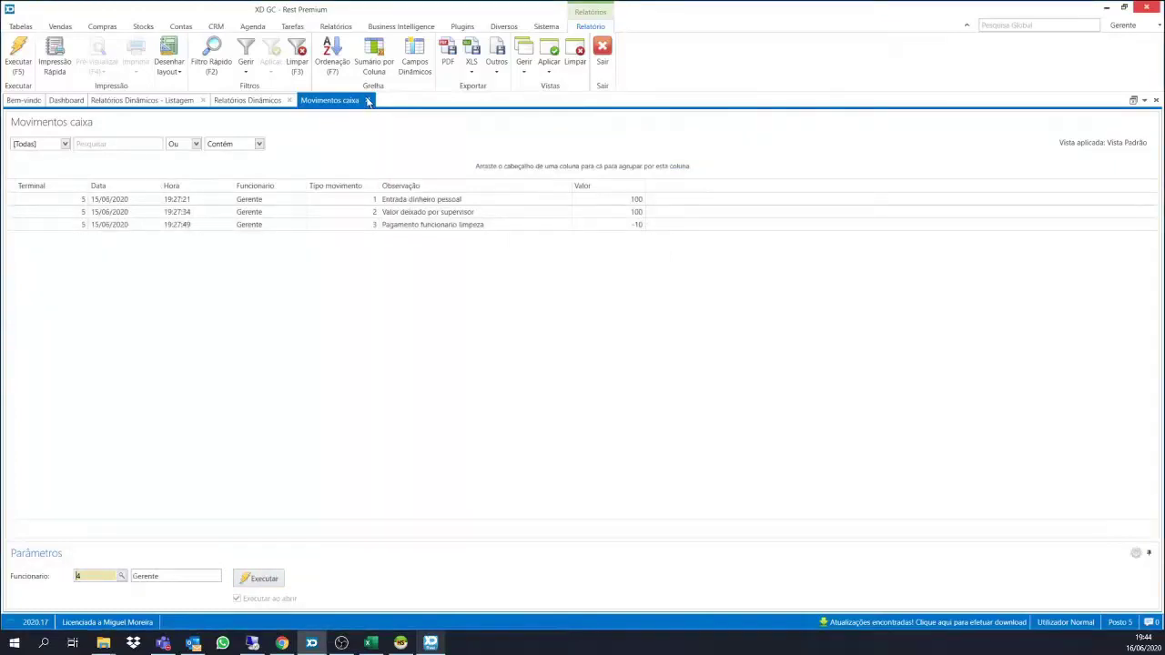
Close the Movimentos caixa report results and save the dynamic report with the date() change.
left_click(368, 101)
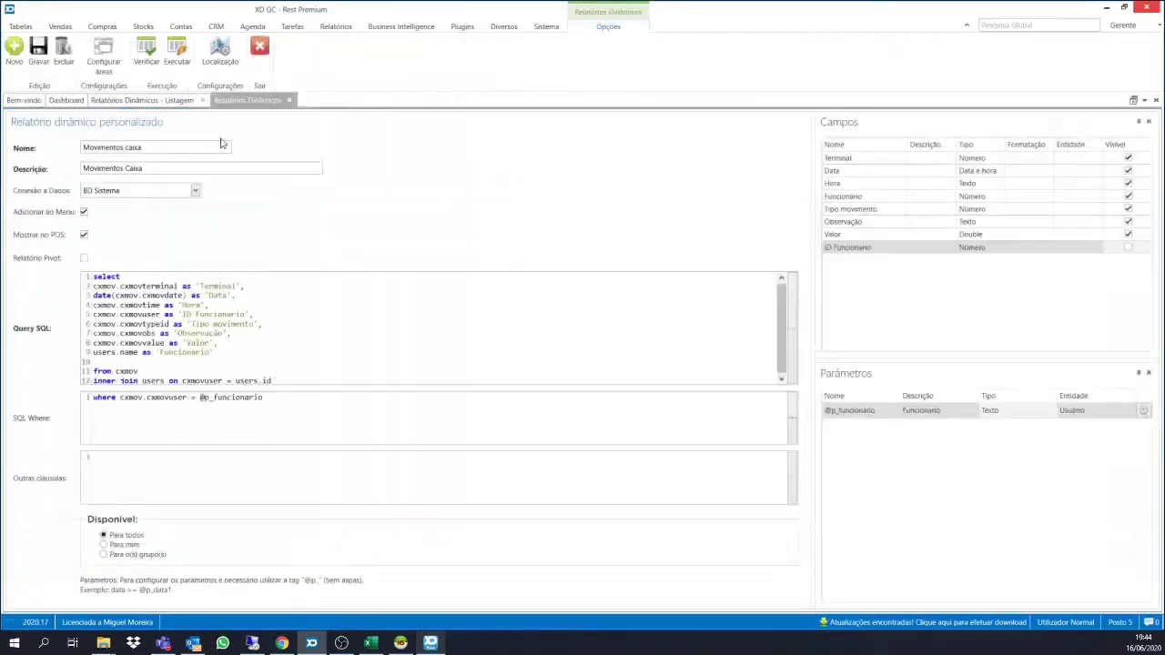
left_click(39, 61)
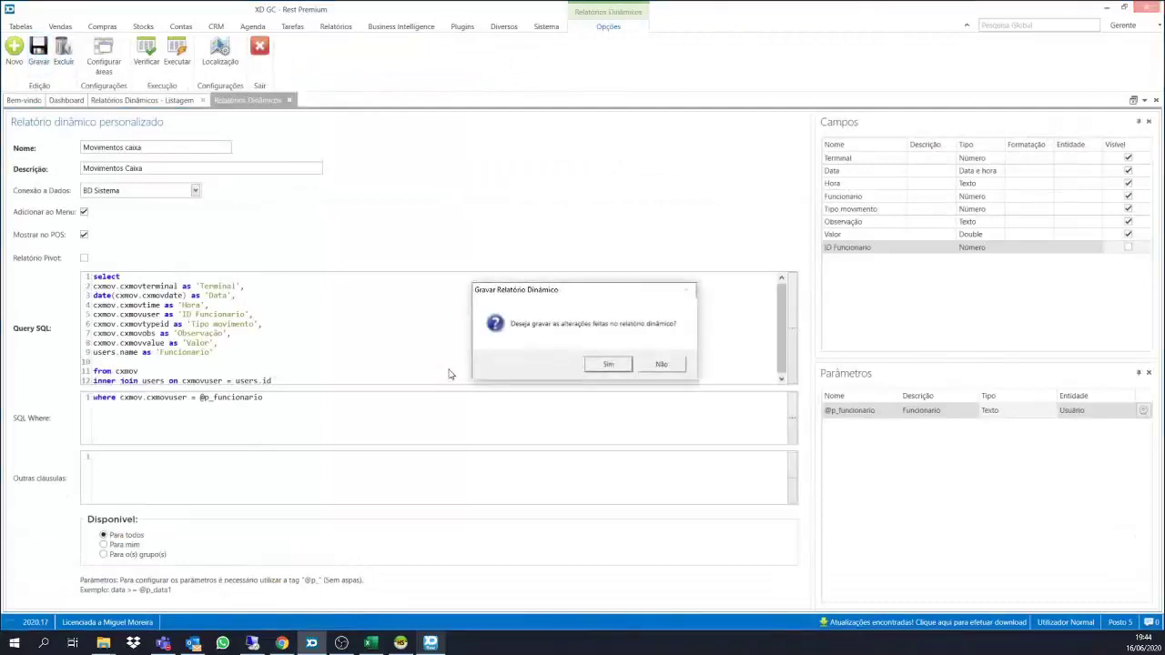
left_click(604, 365)
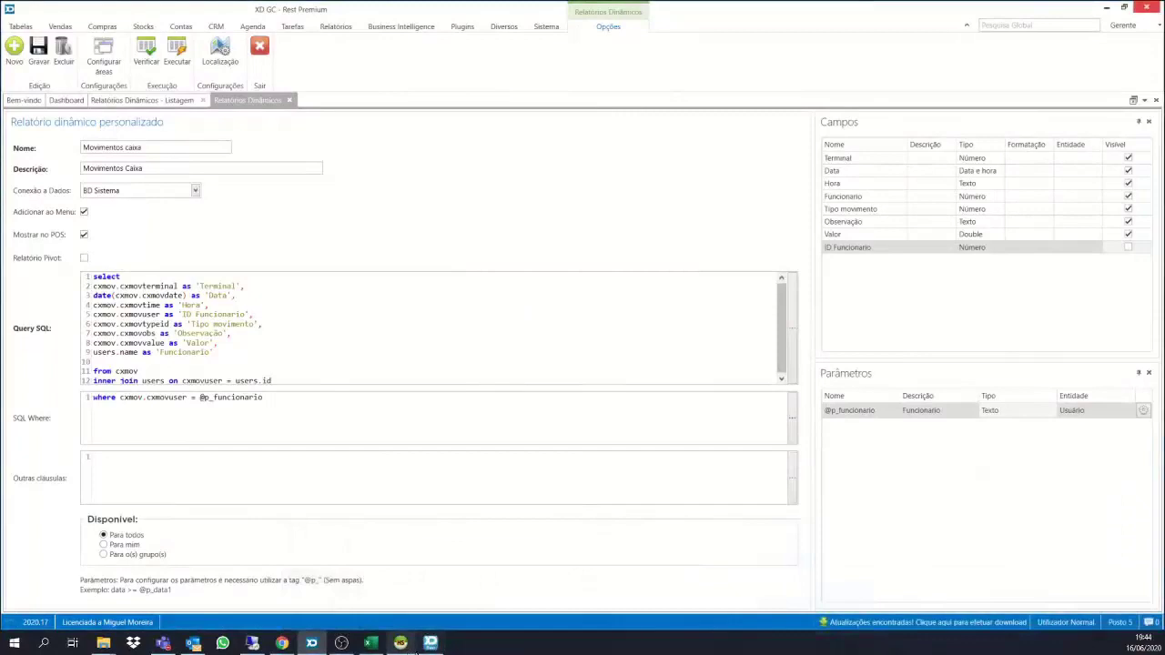
Switch to the XD Rest POS and run the Movimentos caixa dynamic report for the user Gerente.
left_click(430, 643)
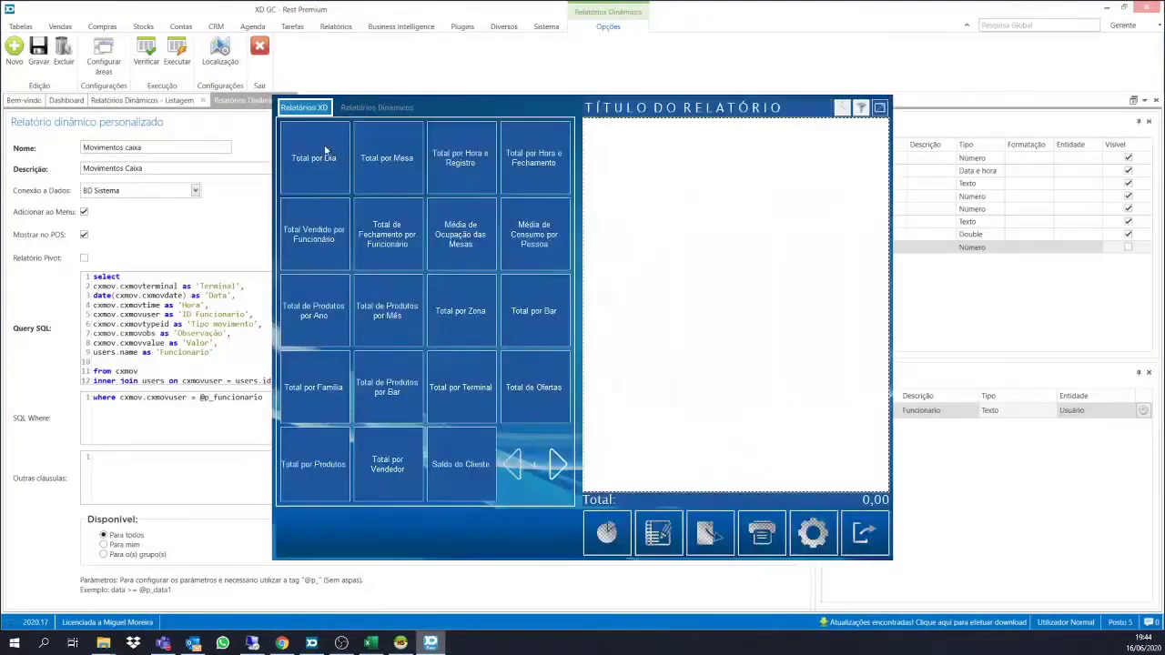
left_click(377, 108)
left_click(311, 146)
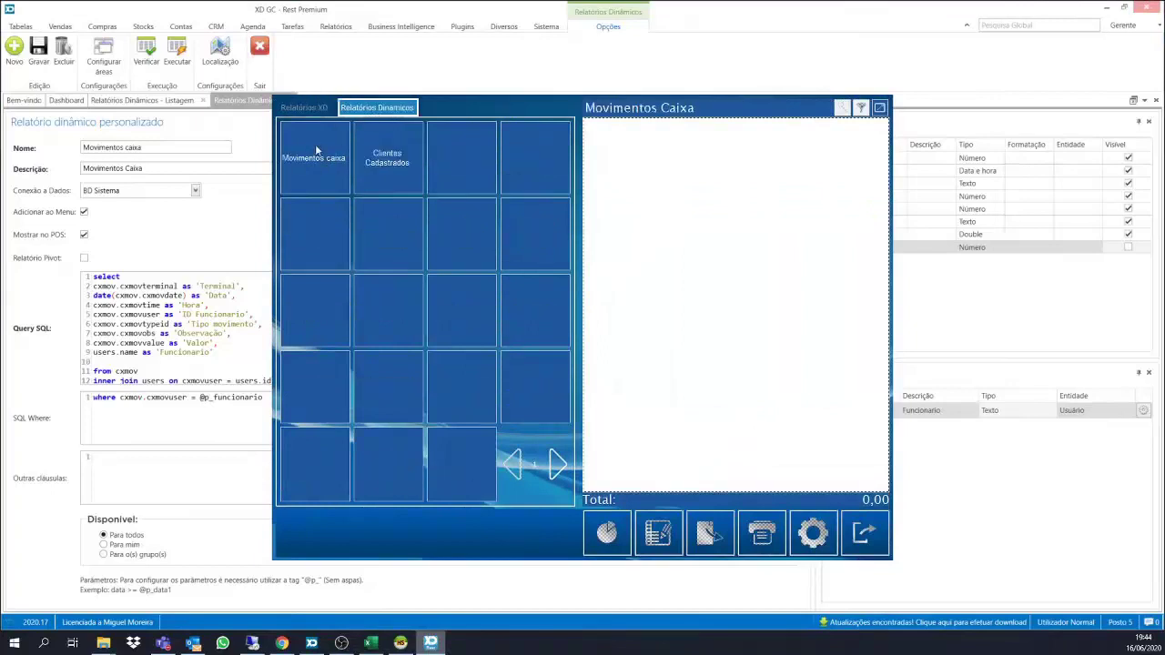
left_click(664, 333)
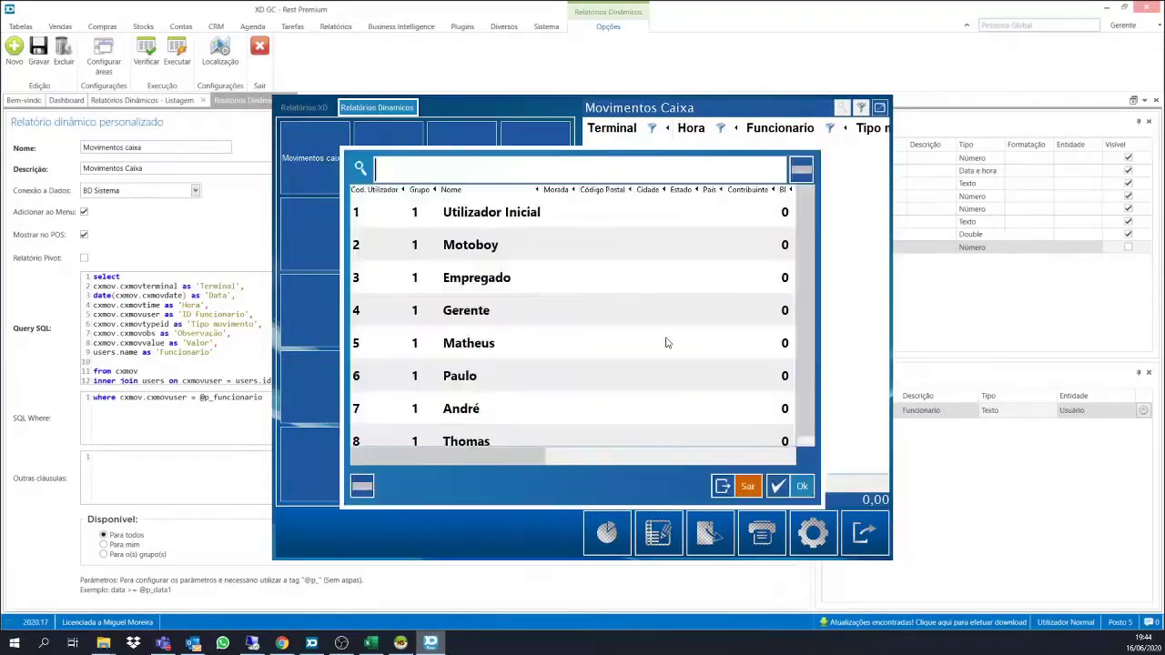
left_click(506, 316)
left_click(778, 485)
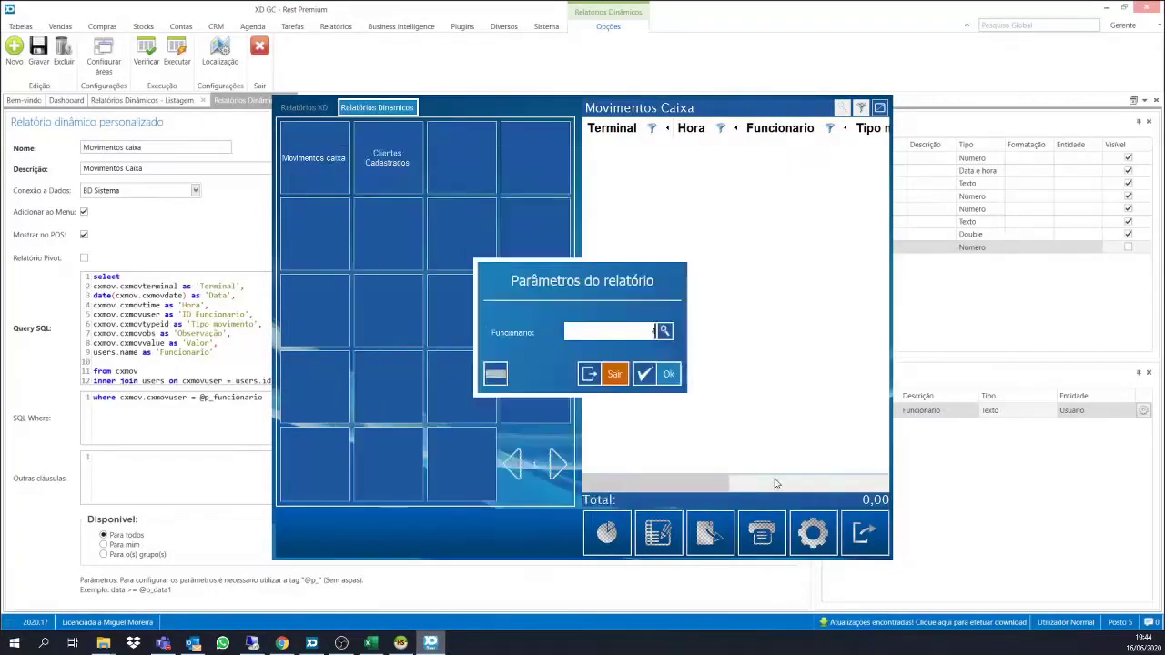
left_click(644, 374)
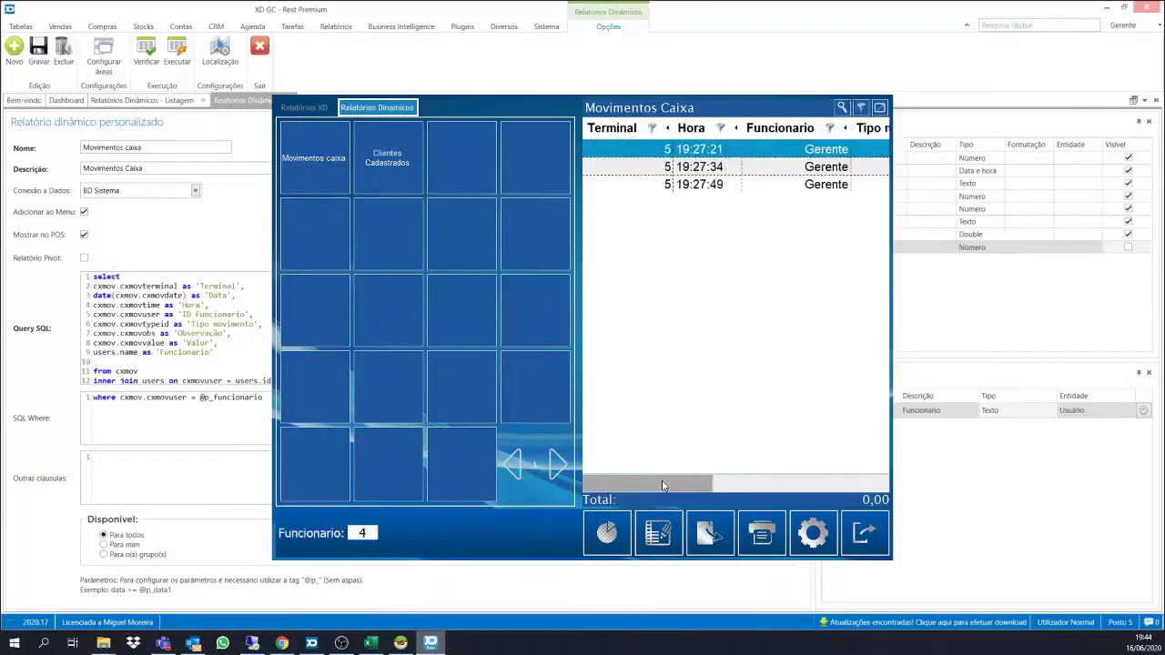
Show the Data column again in the POS report grid, check its dates, and exit the reports to return to XD GC.
left_click_drag(697, 487, 599, 461)
left_click(819, 546)
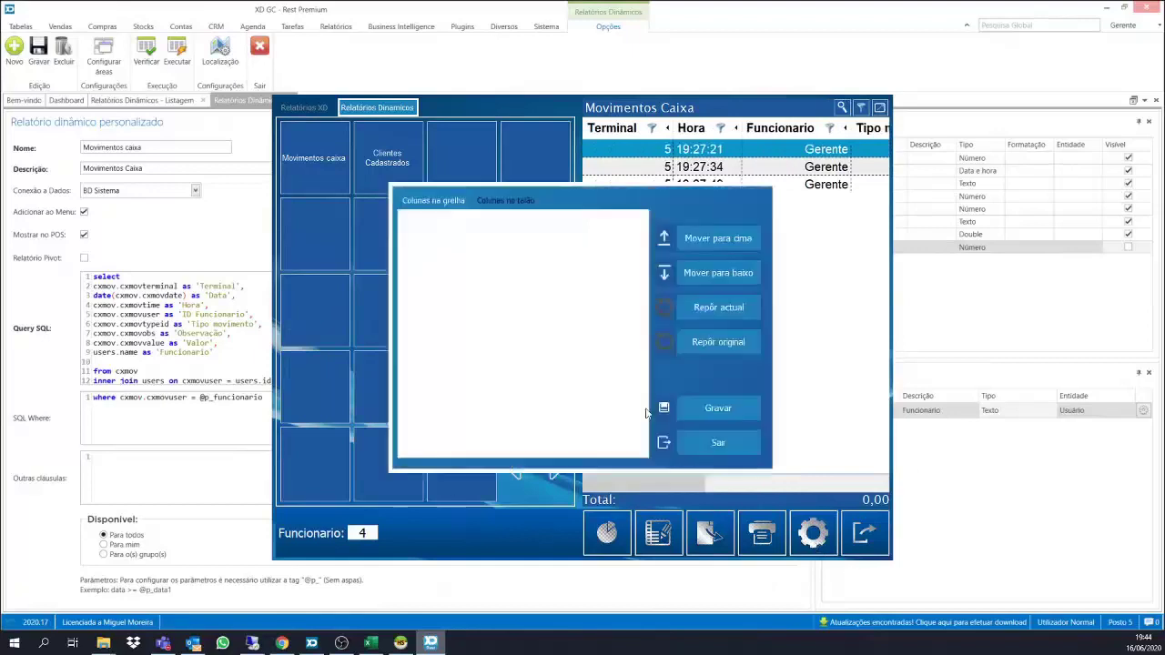
left_click(406, 327)
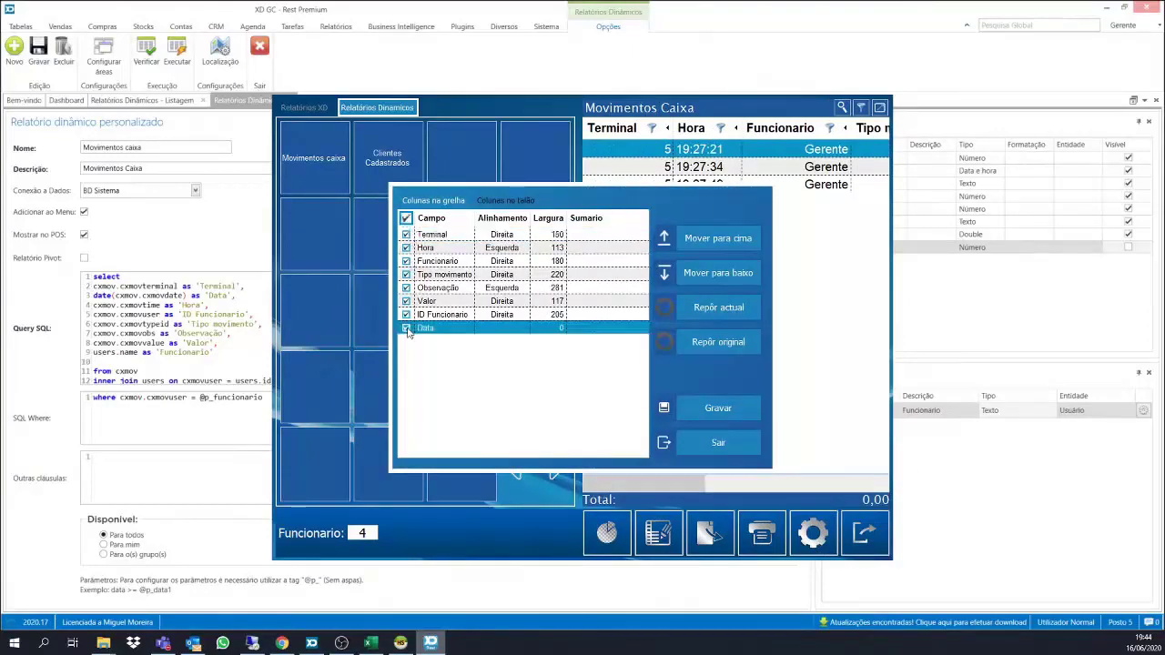
left_click(729, 443)
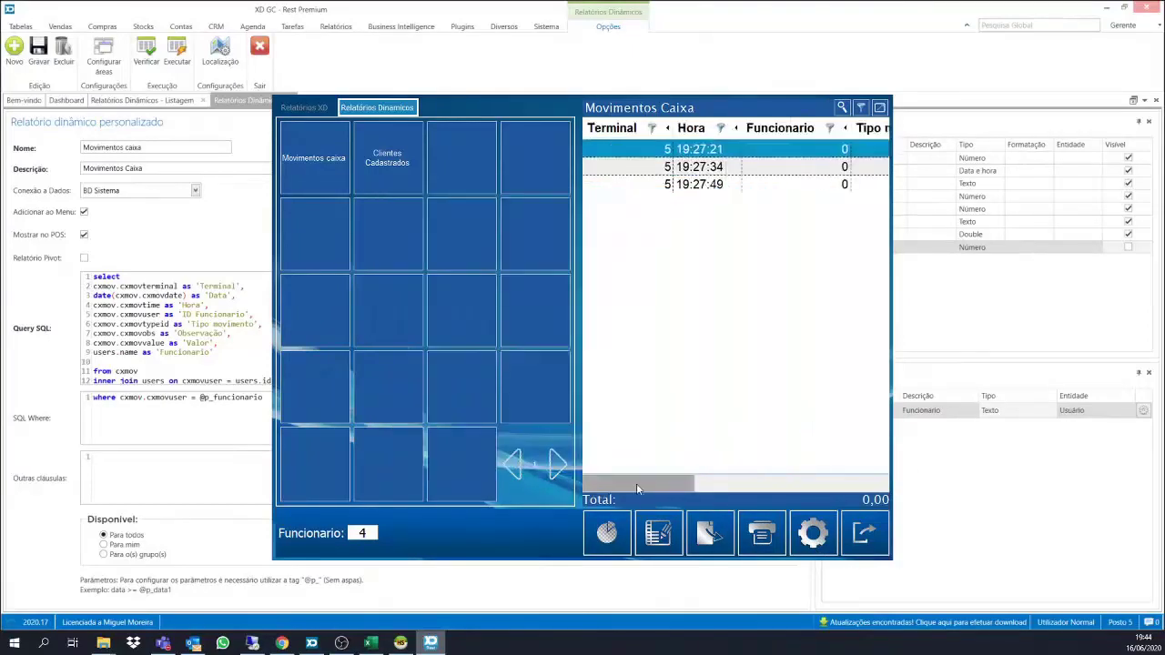
left_click_drag(636, 483, 849, 482)
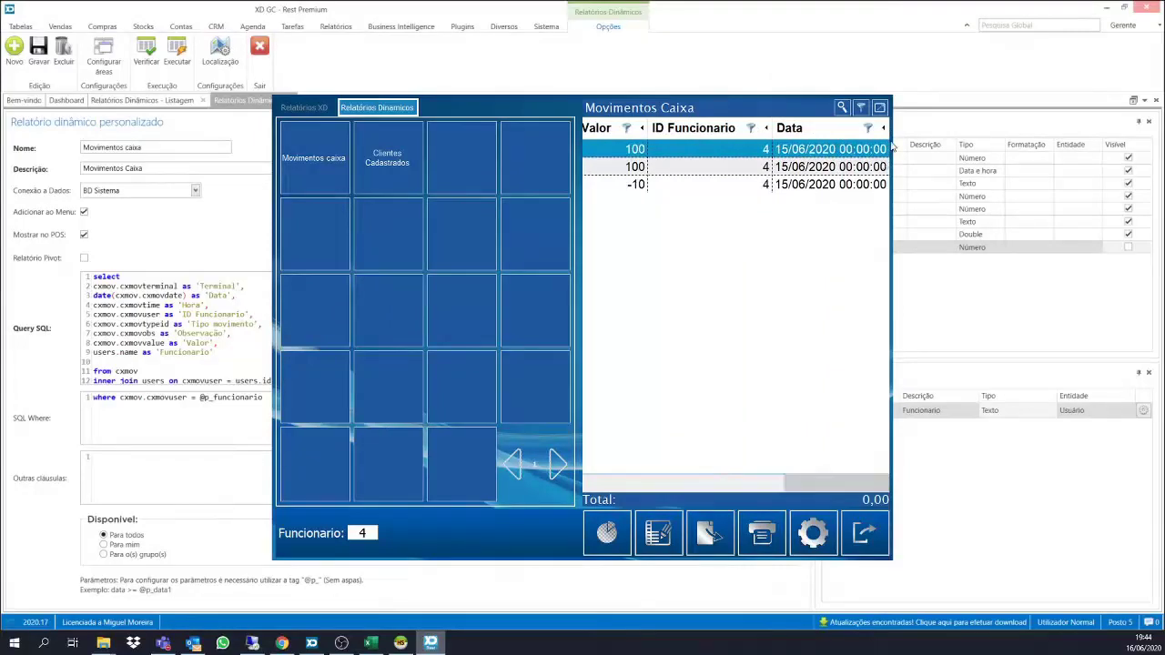
left_click(863, 530)
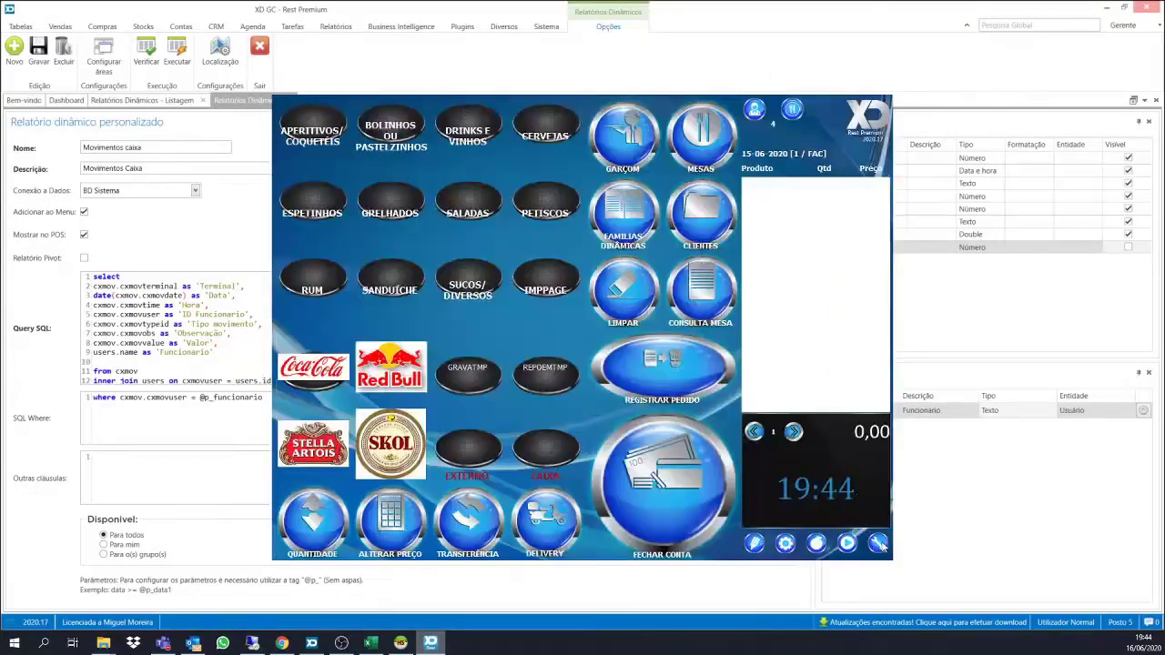
left_click(876, 546)
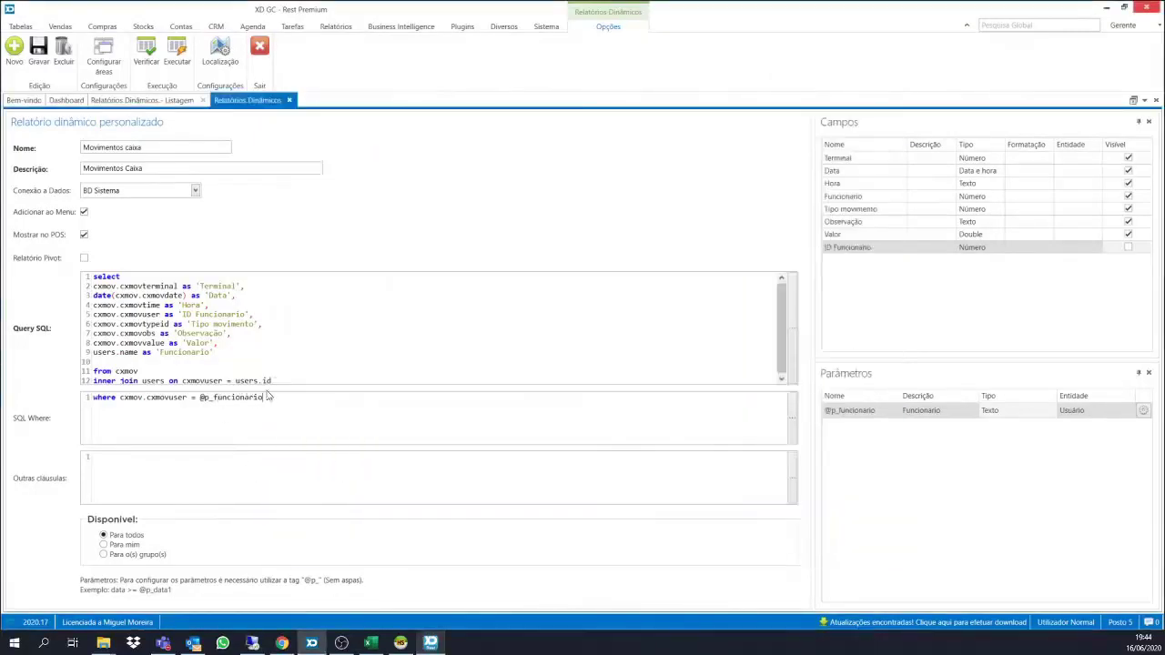
left_click_drag(275, 398, 199, 398)
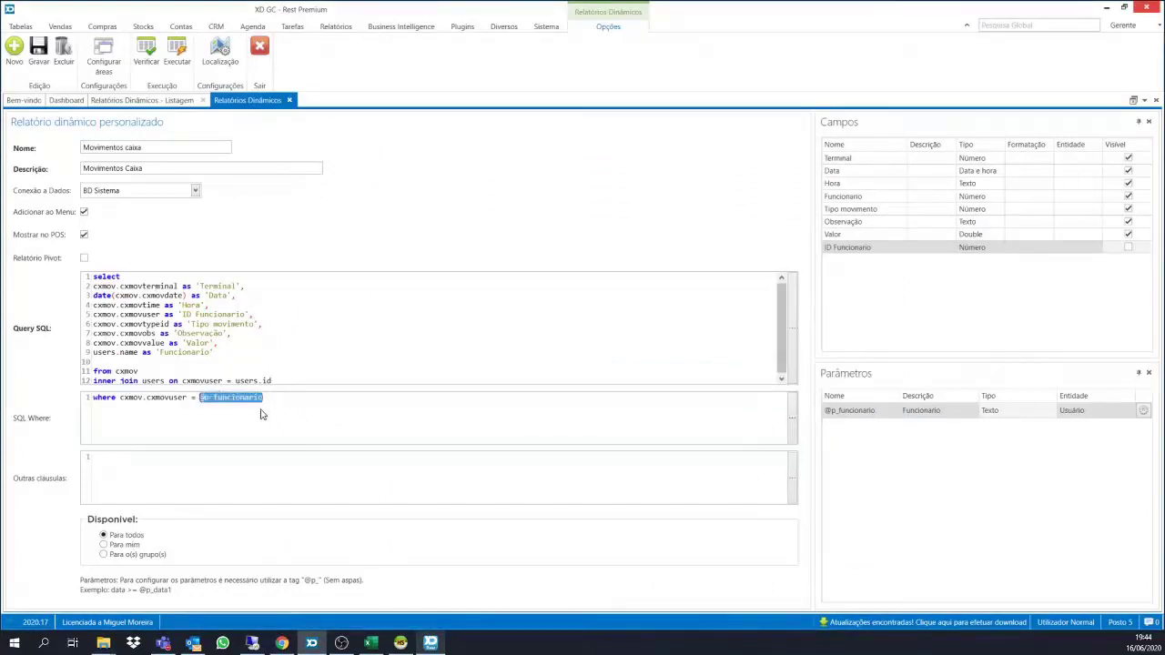
left_click(266, 400)
left_click_drag(262, 325, 179, 323)
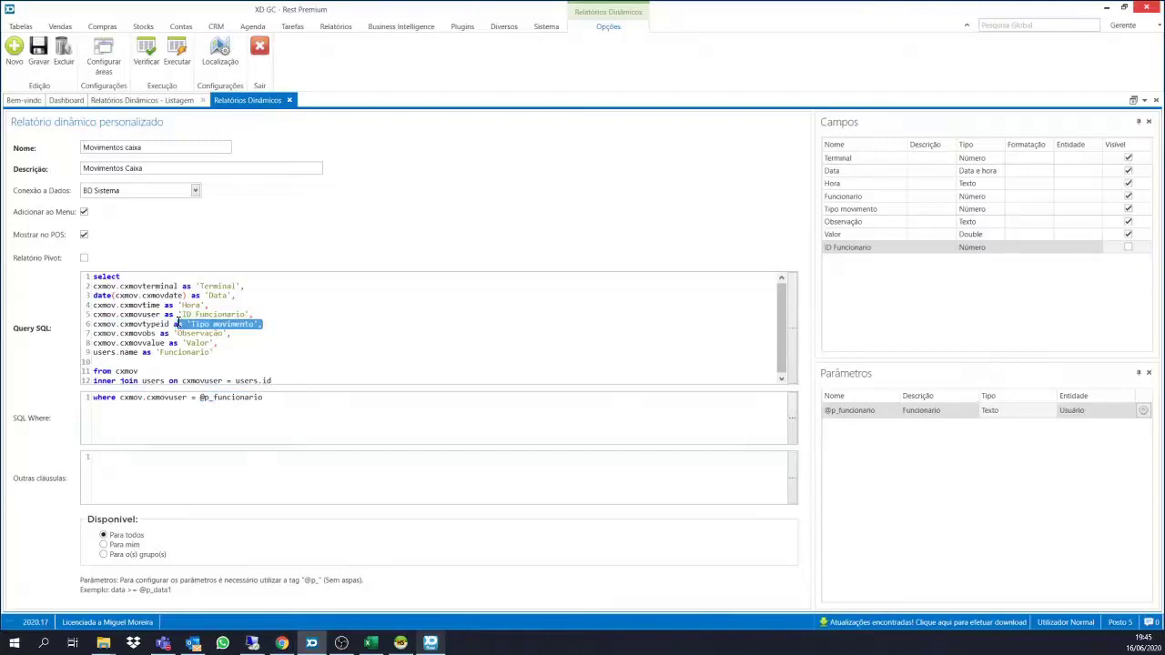
left_click(223, 336)
left_click(272, 397)
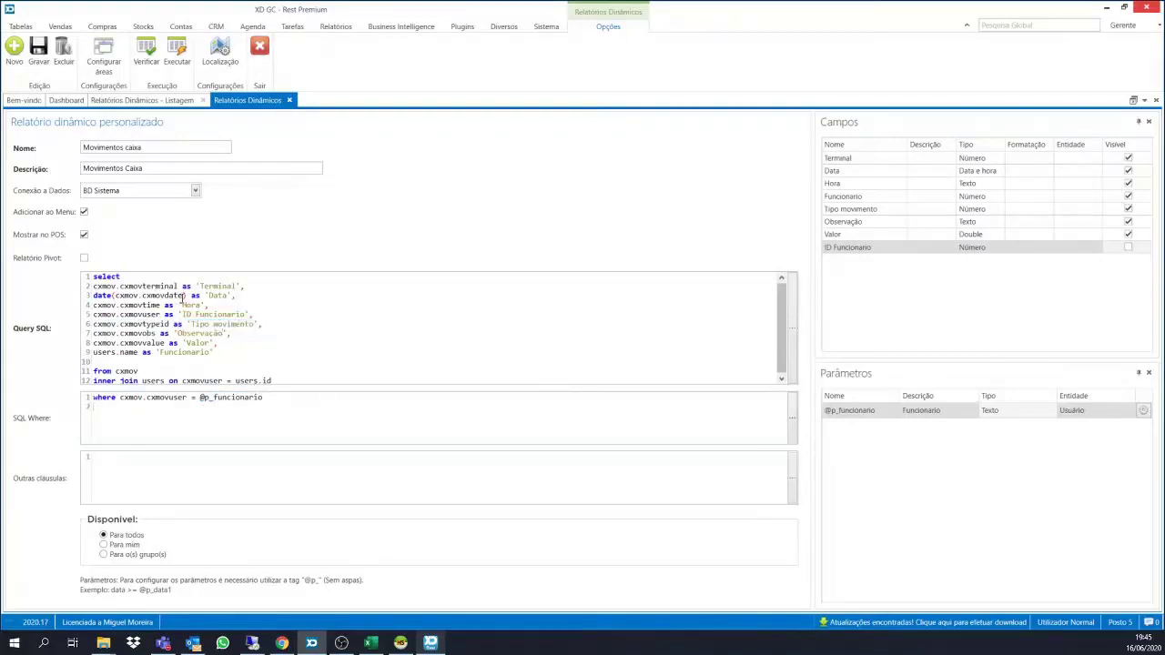
left_click_drag(185, 295, 117, 297)
key("ctrl+c")
type("nd")
key("ctrl+v")
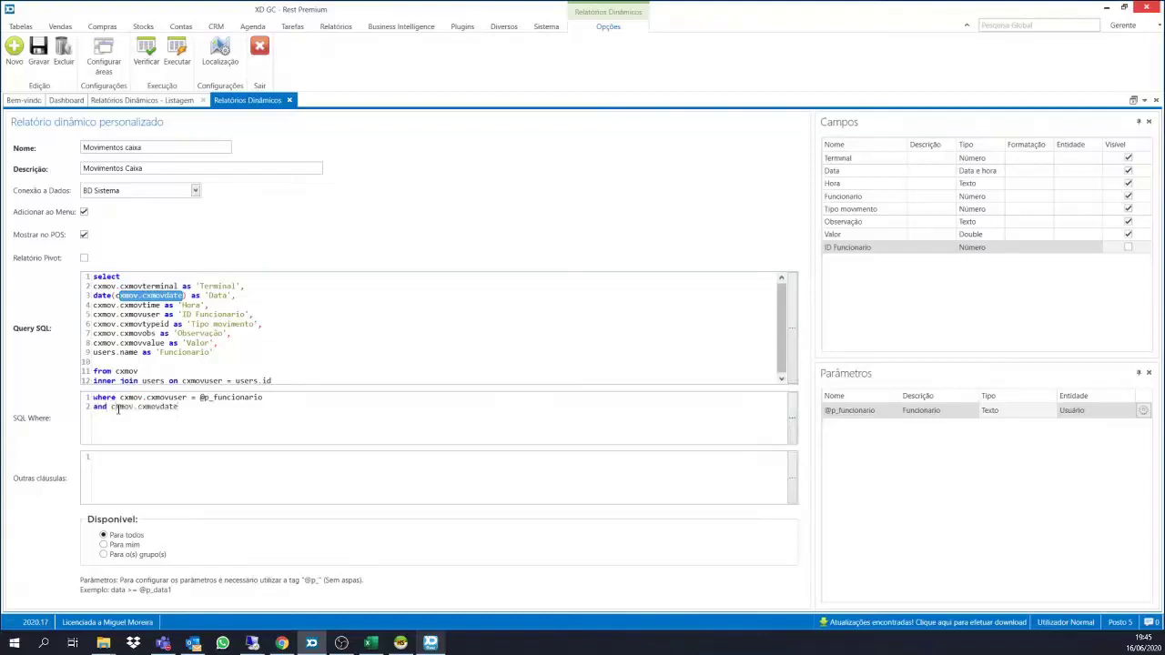
type("between @p_datainicial")
type("and @_dataFinal")
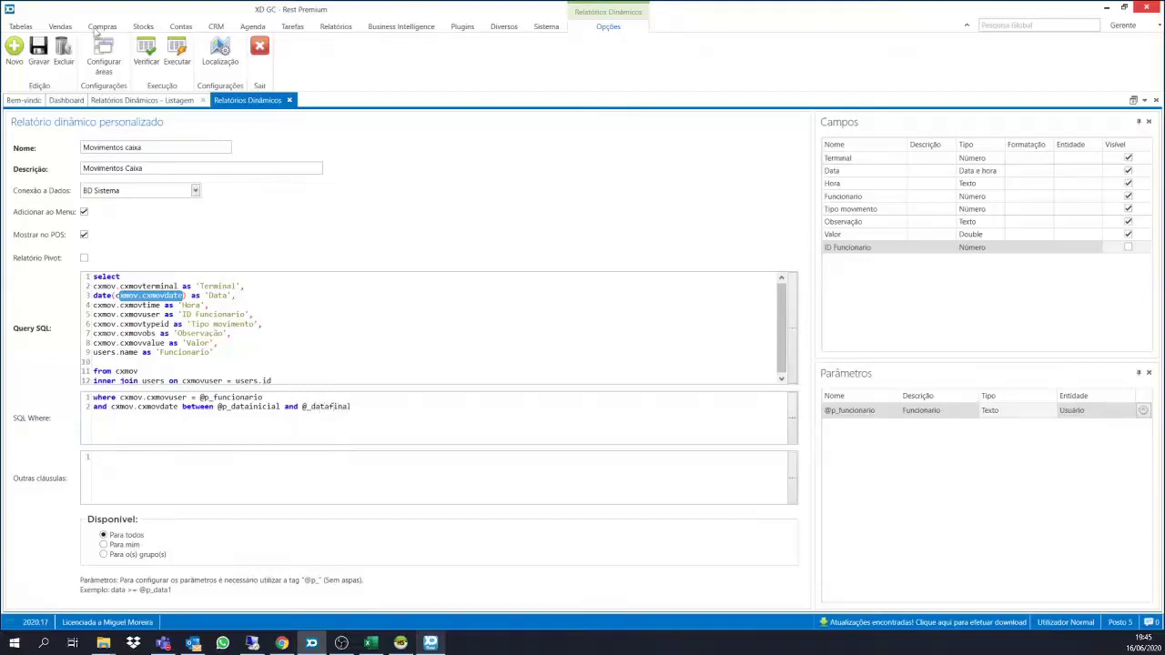
left_click(152, 59)
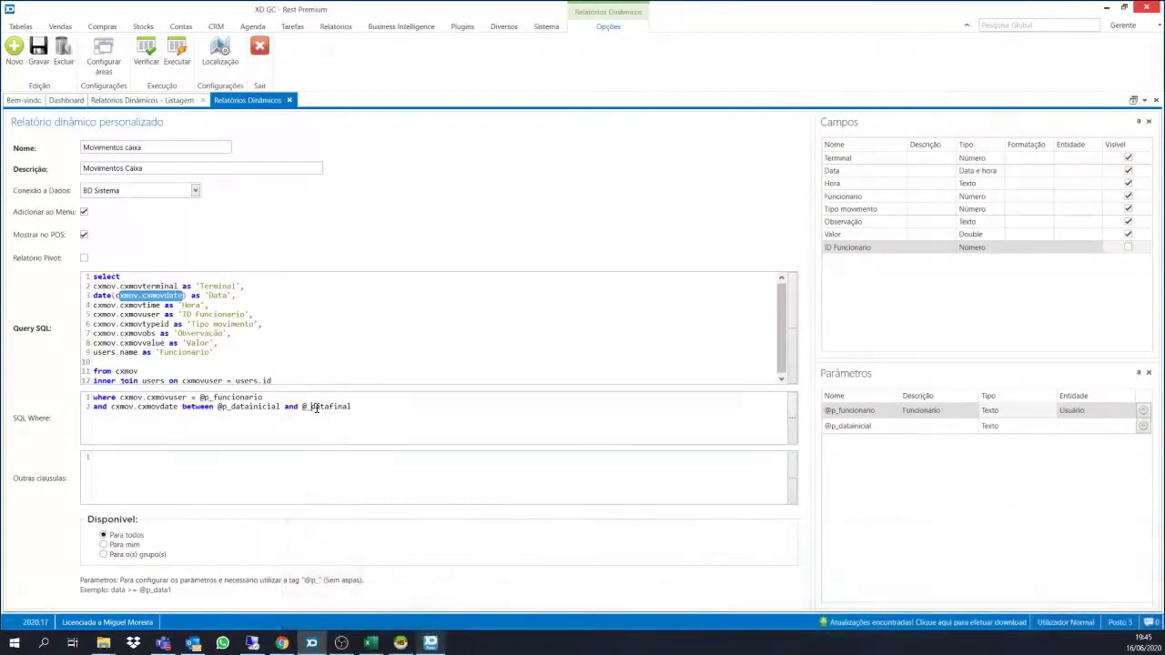
left_click(308, 407)
type("p")
left_click(146, 55)
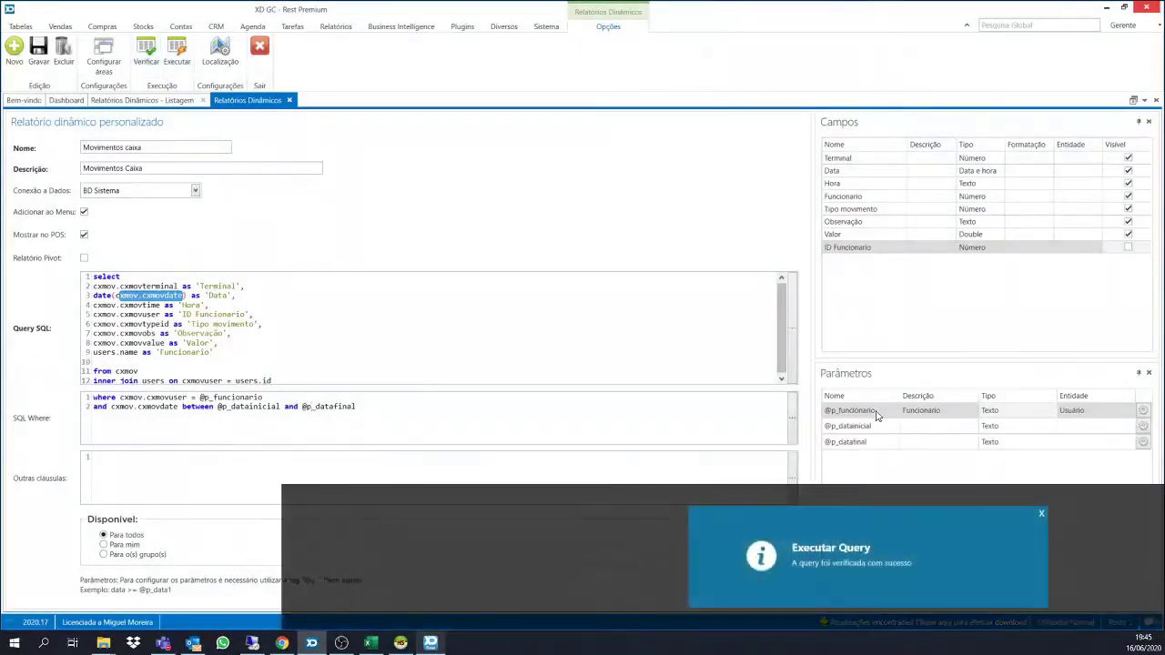
left_click(922, 426)
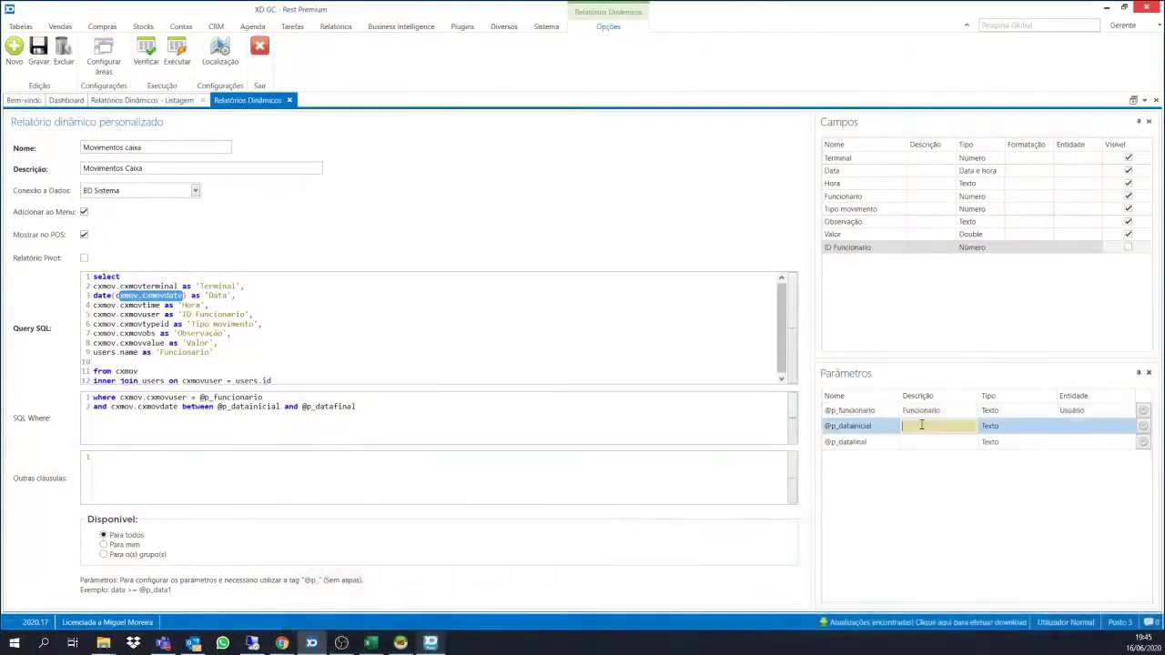
type("Data Inicial")
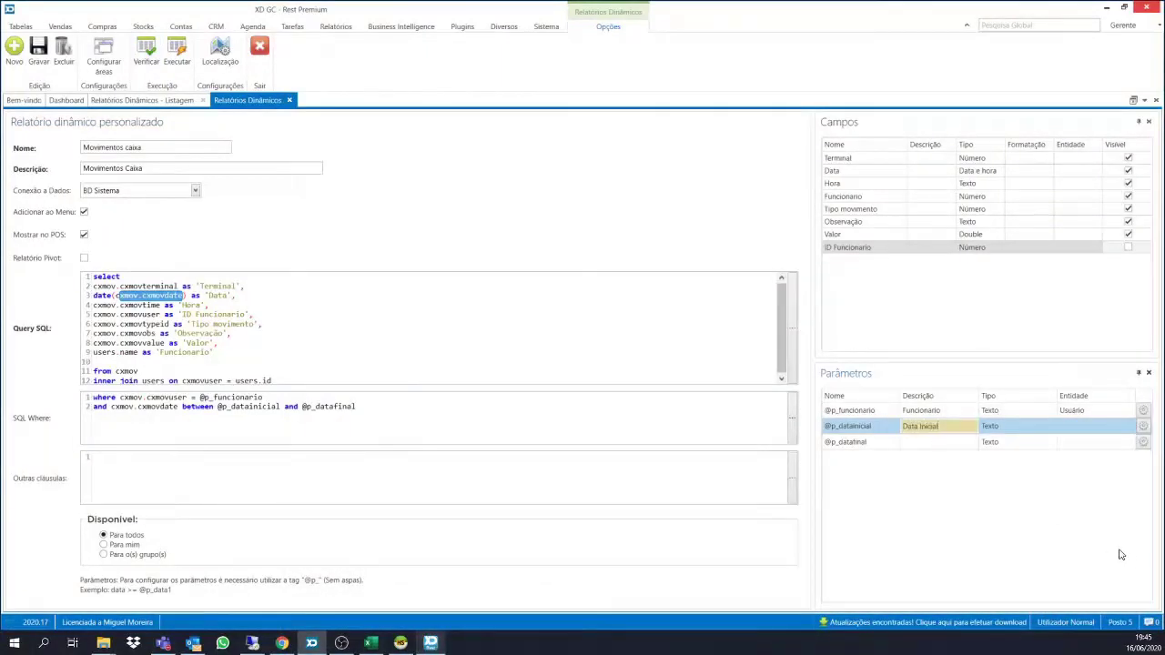
left_click(928, 442)
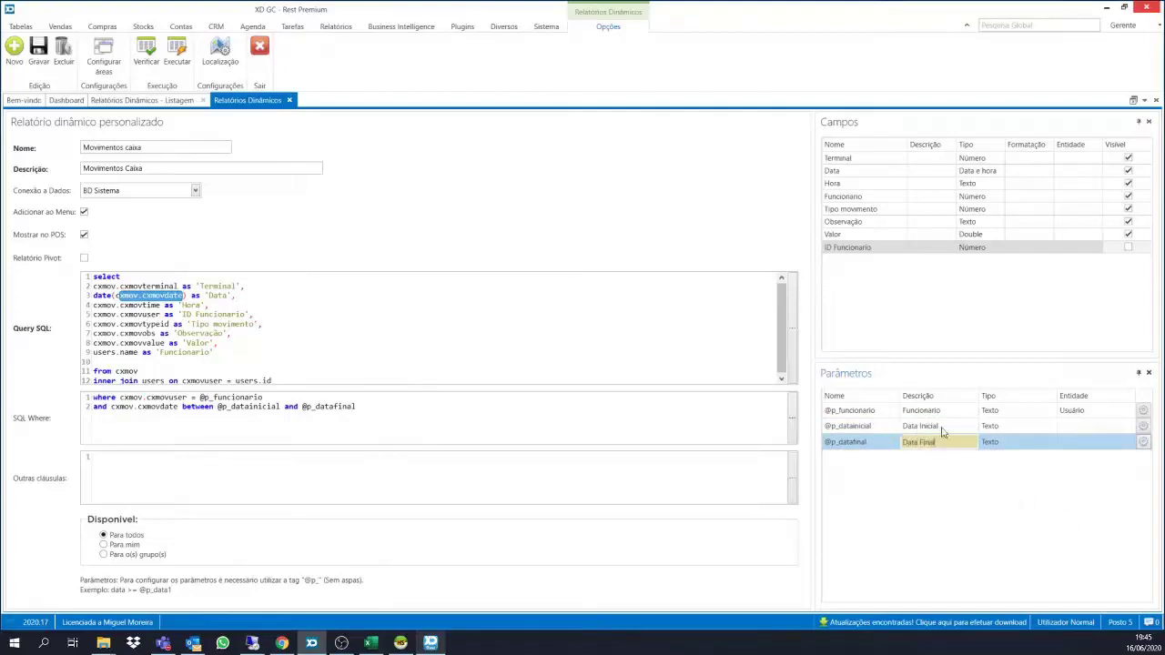
left_click(994, 426)
left_click(996, 427)
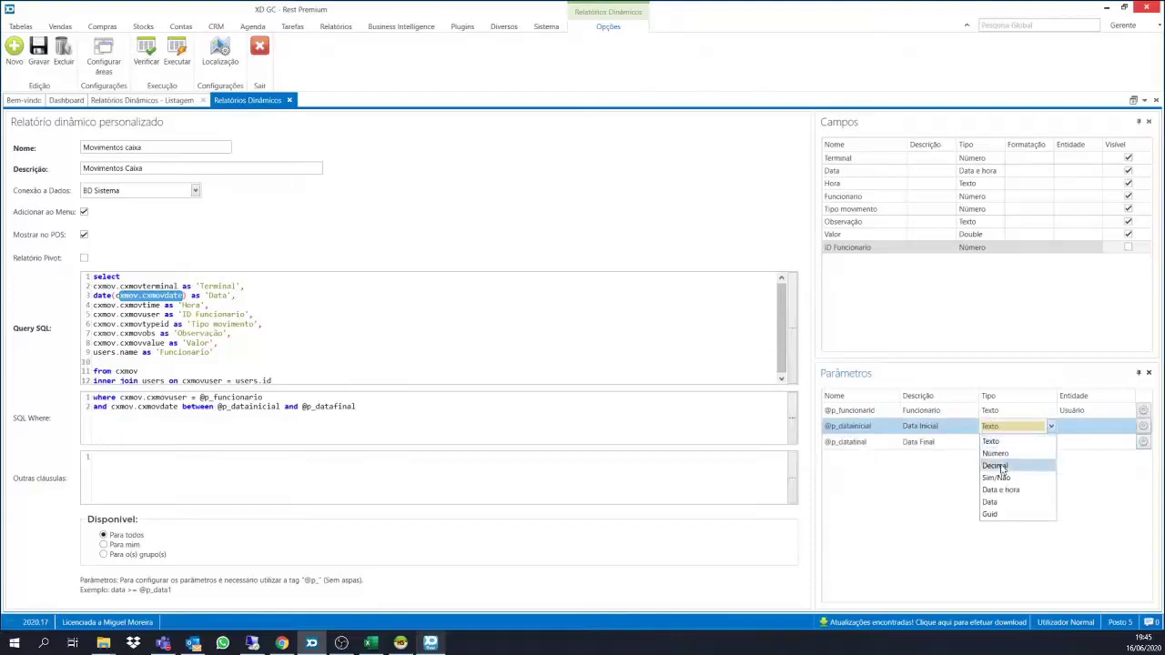
left_click(992, 501)
left_click(1045, 444)
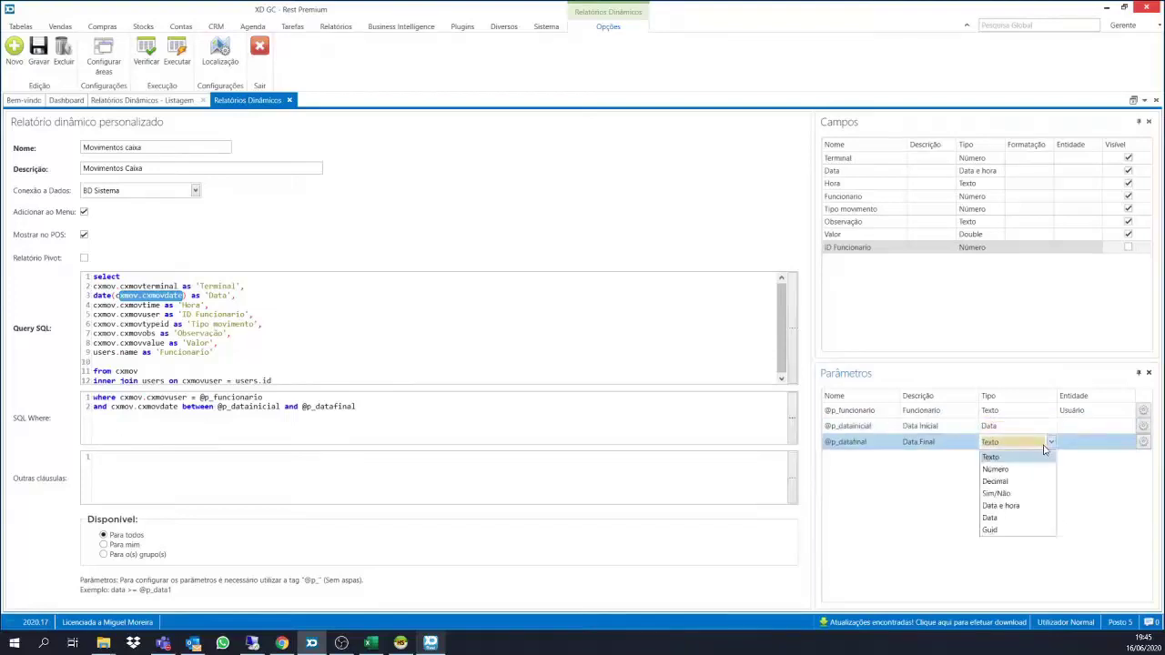
left_click(990, 518)
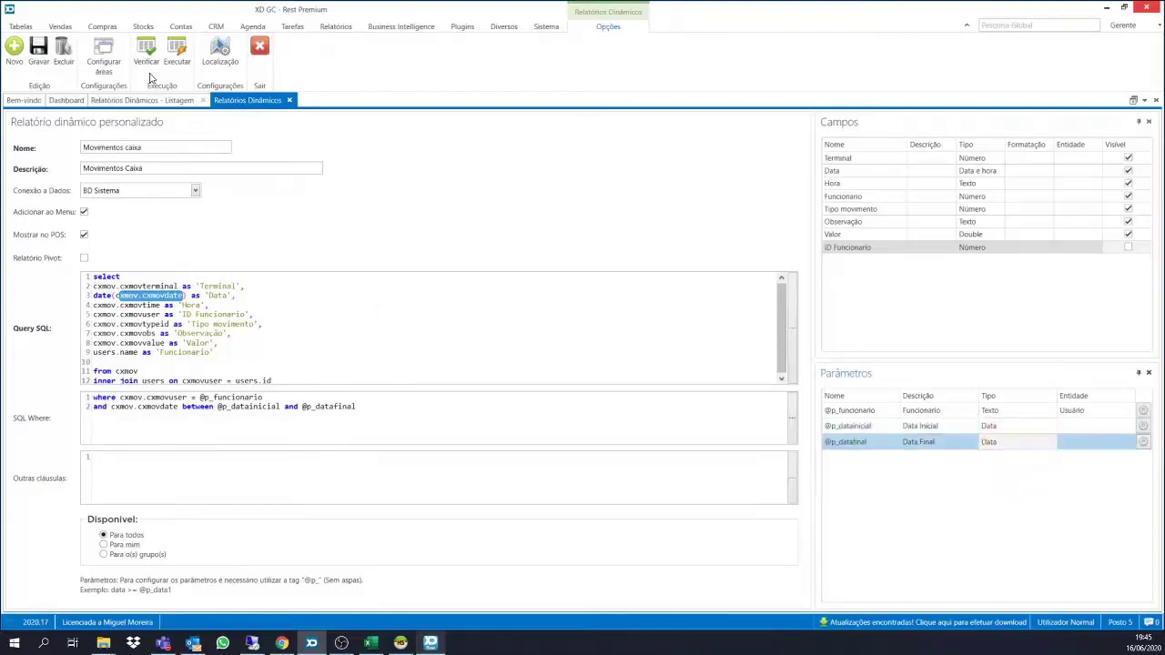
Open the Movimentos caixa report, inspect the calendars of the Data Inicial and Data Final parameters, and close the report.
left_click(177, 54)
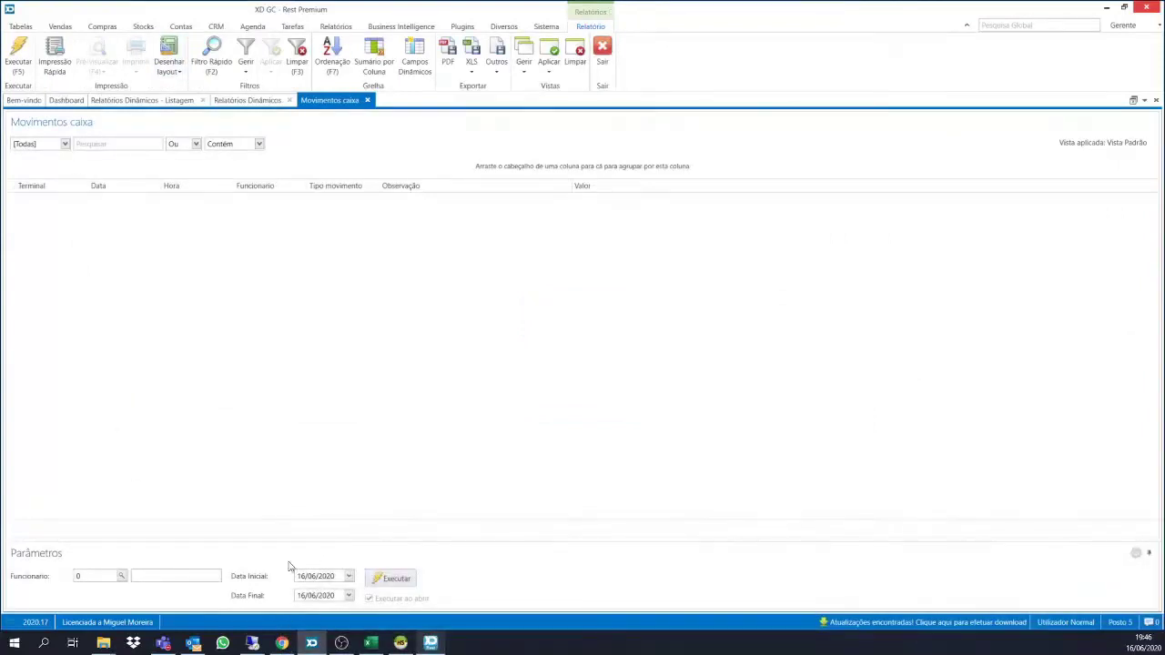
left_click(349, 576)
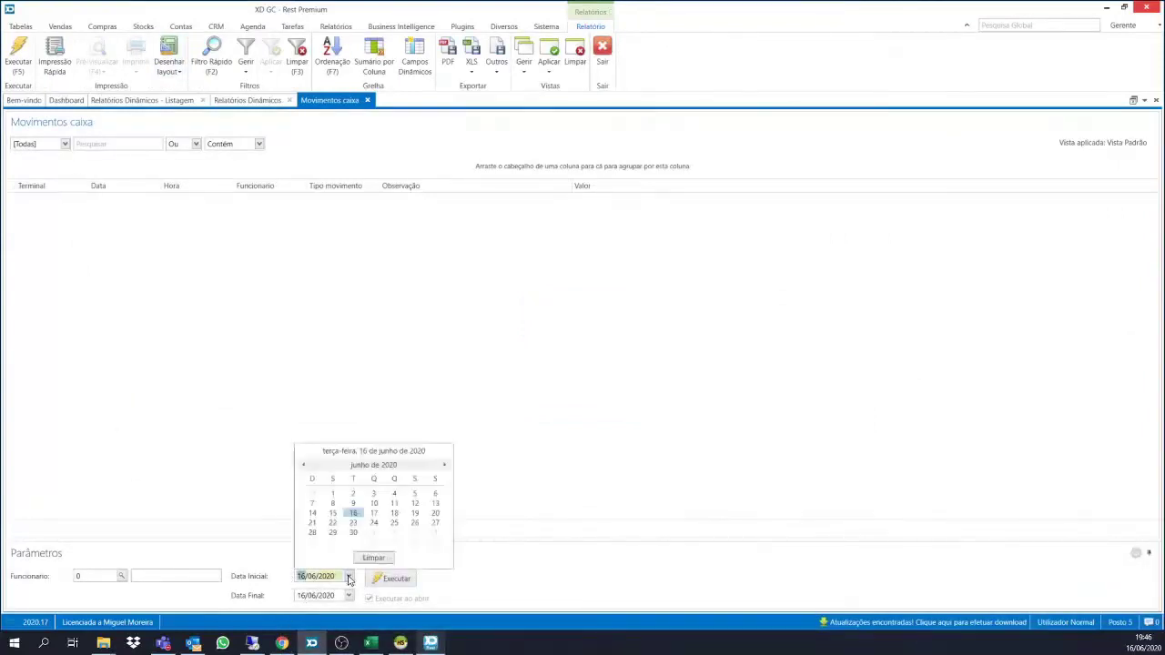
left_click(349, 577)
left_click(349, 596)
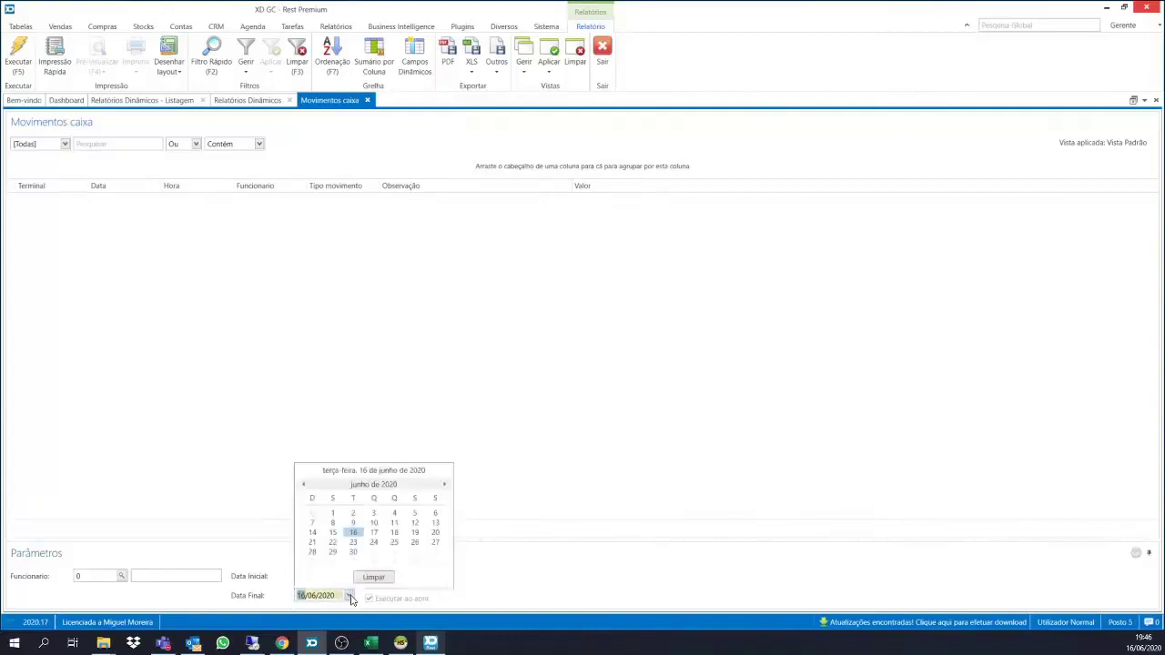
left_click(348, 596)
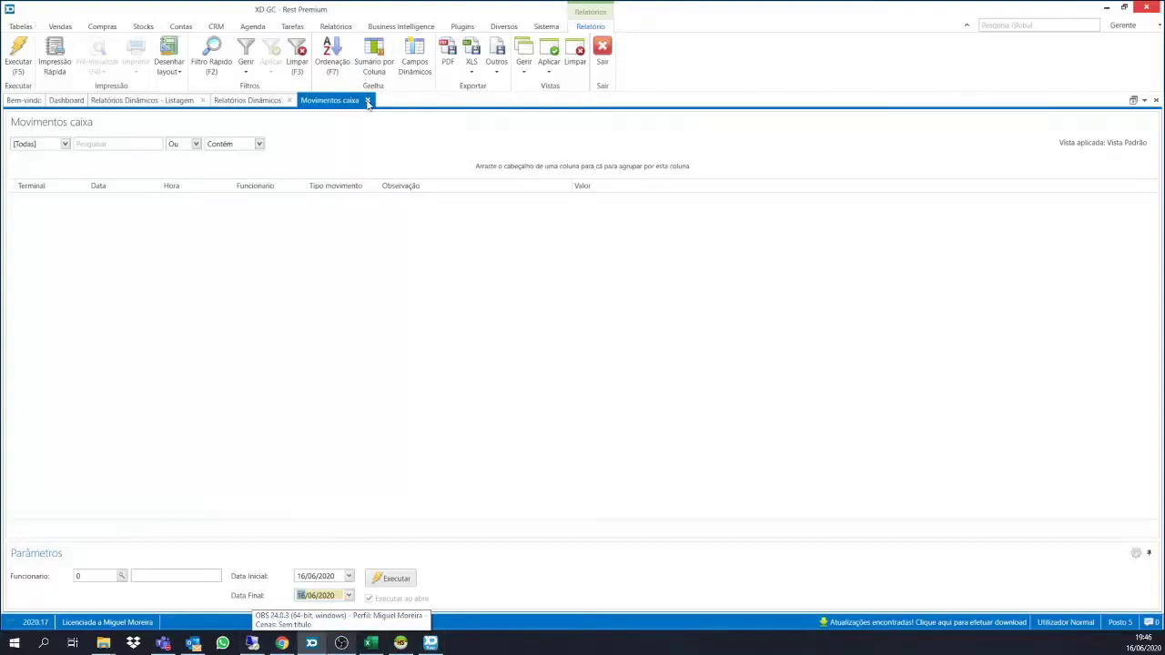
left_click(367, 101)
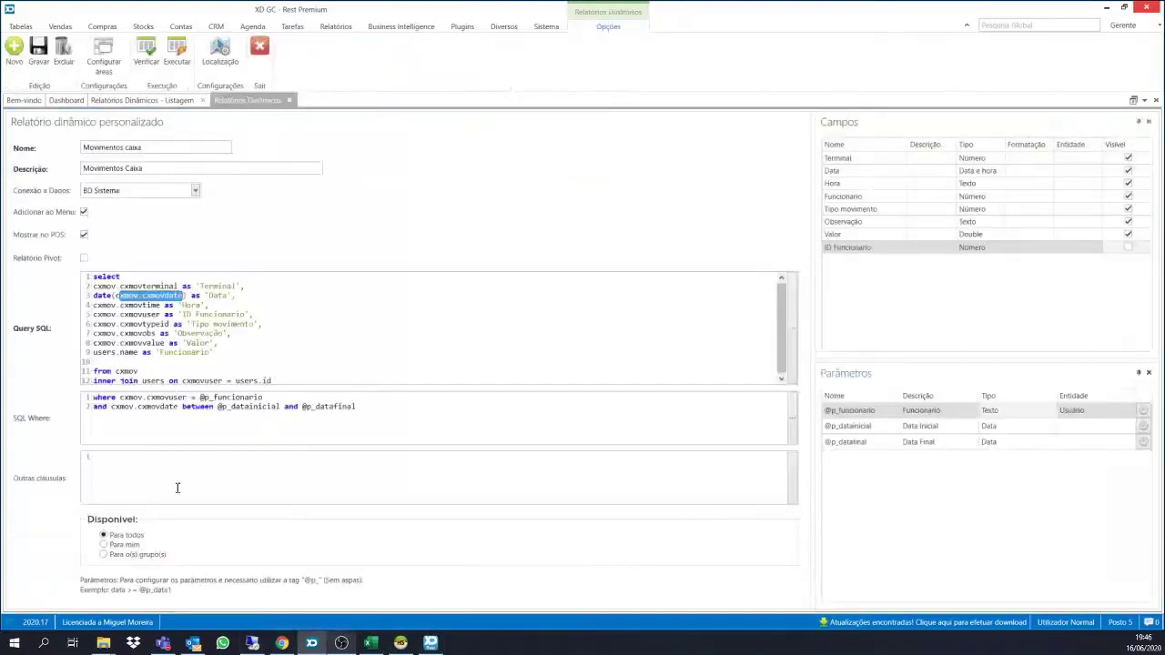
left_click(380, 405)
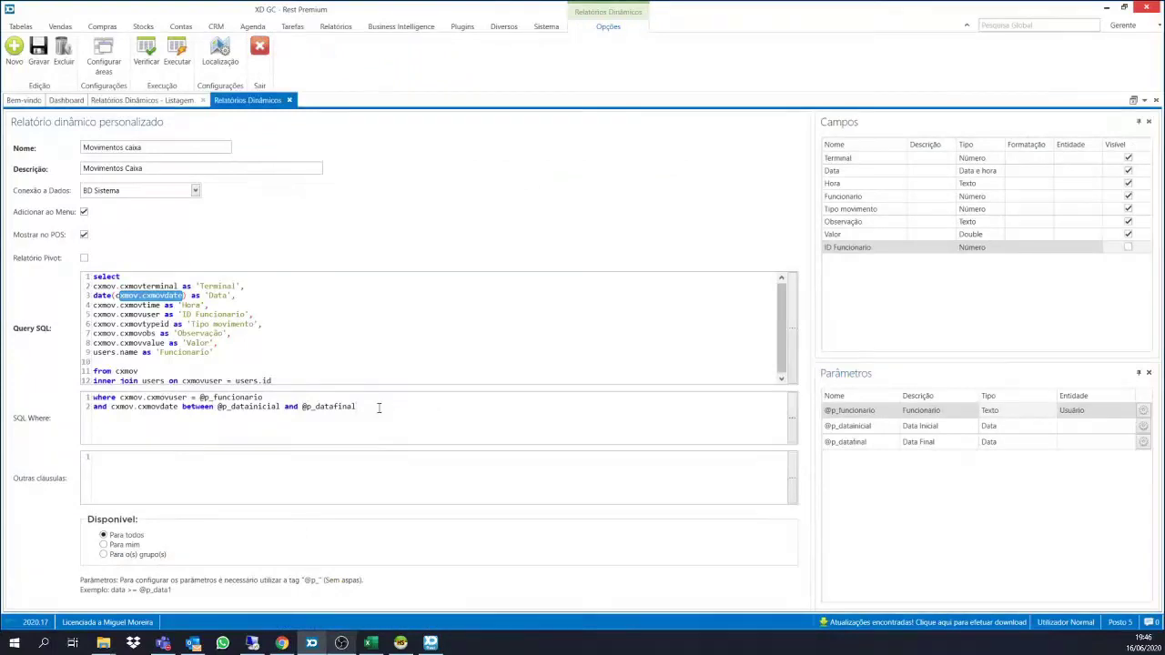
type("and")
left_click_drag(170, 325, 89, 330)
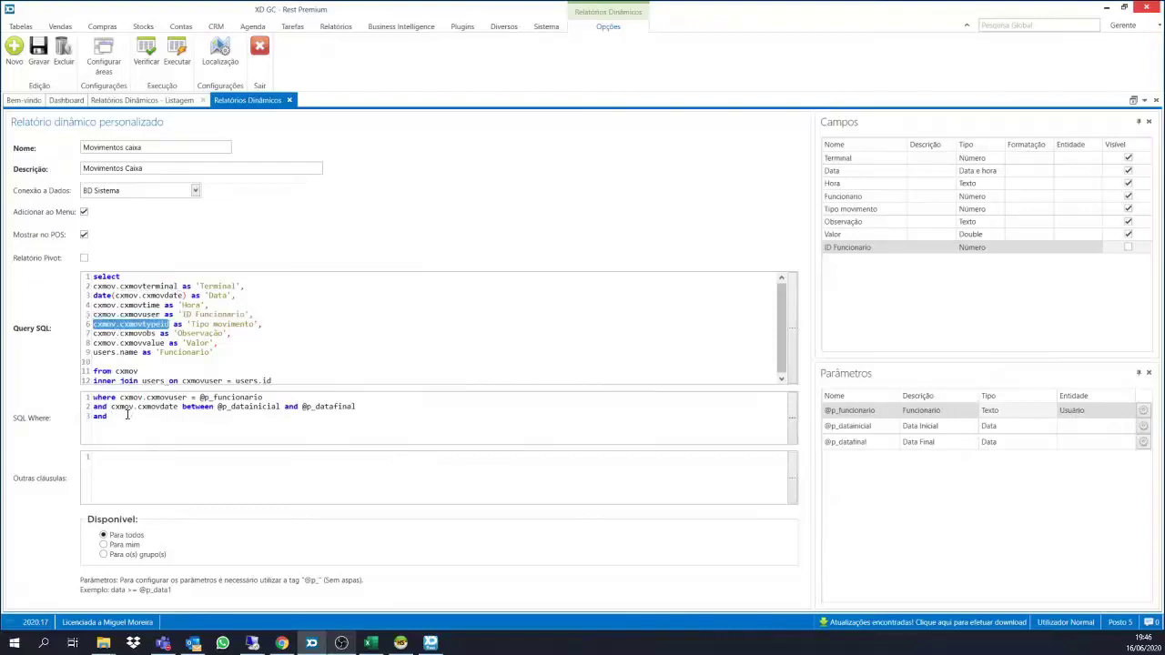
type("cxmov.cxmovtypeid")
type("= @p_movimento")
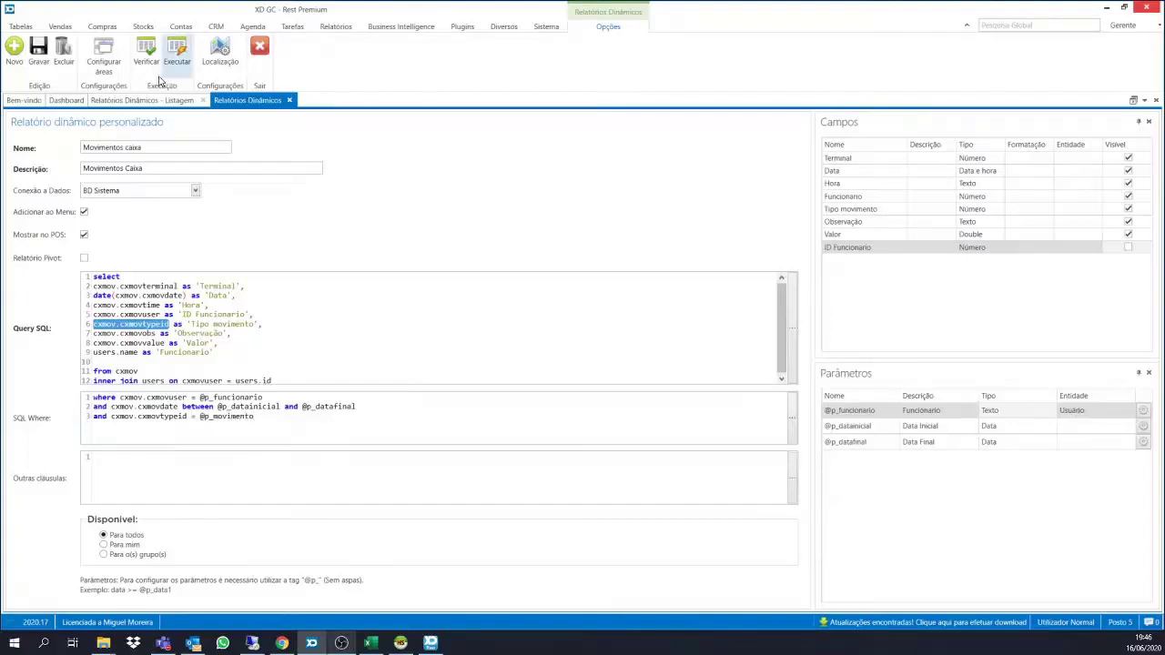
left_click(147, 53)
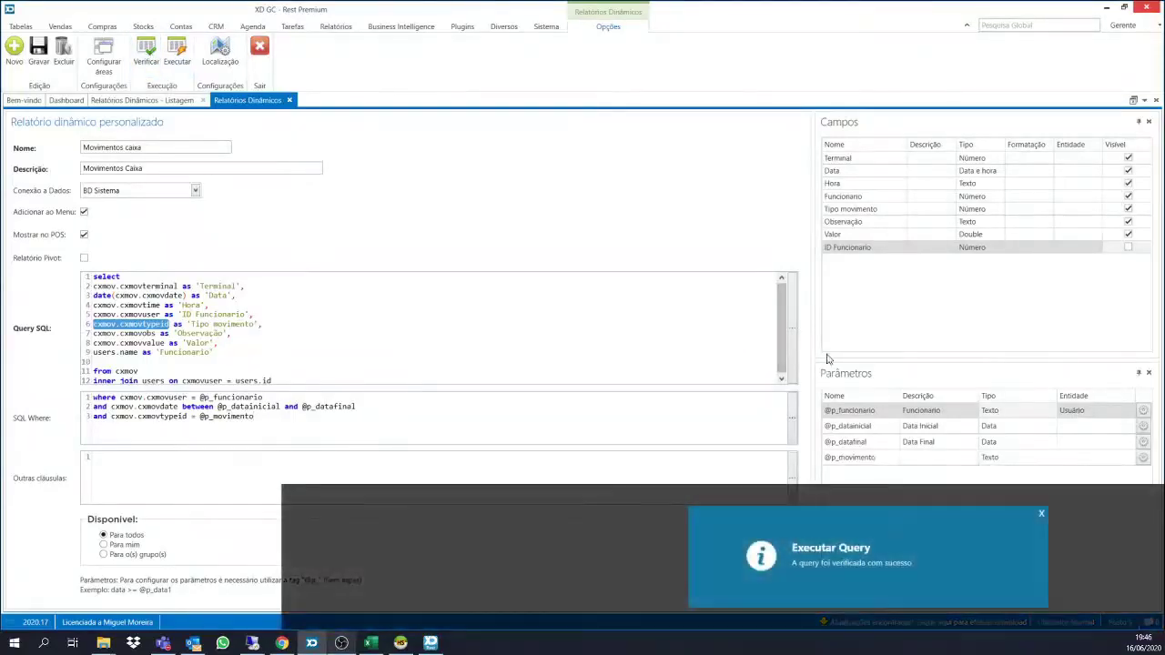
left_click(923, 458)
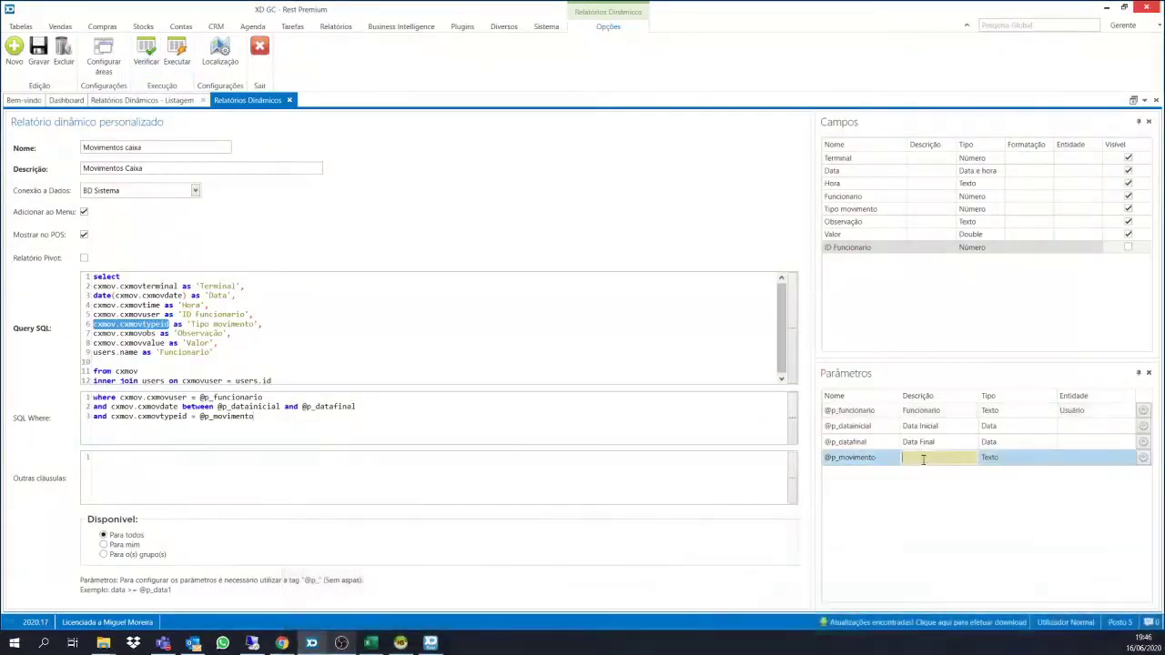
type("Tipo de movimento")
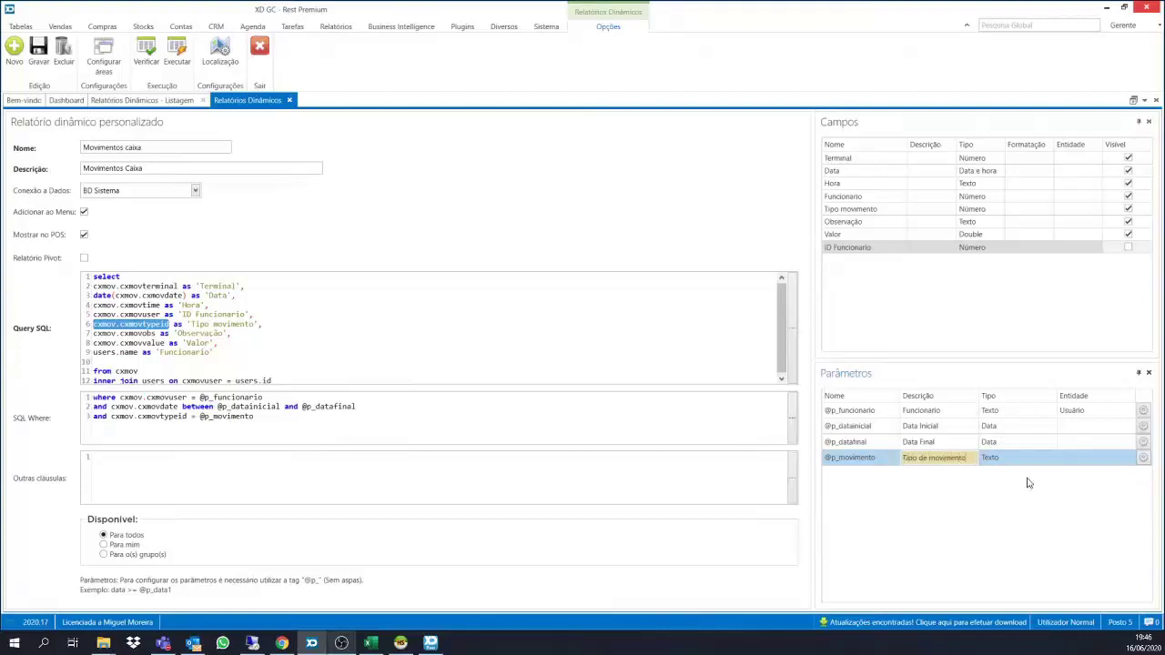
left_click(1023, 461)
left_click(1034, 461)
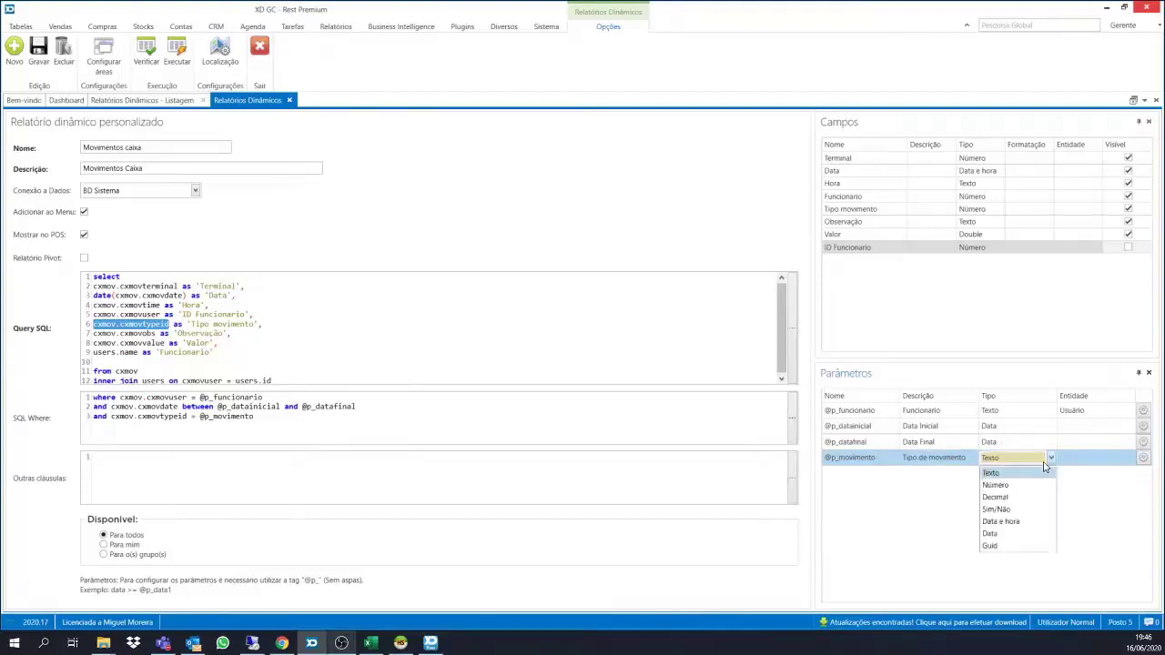
left_click(1019, 489)
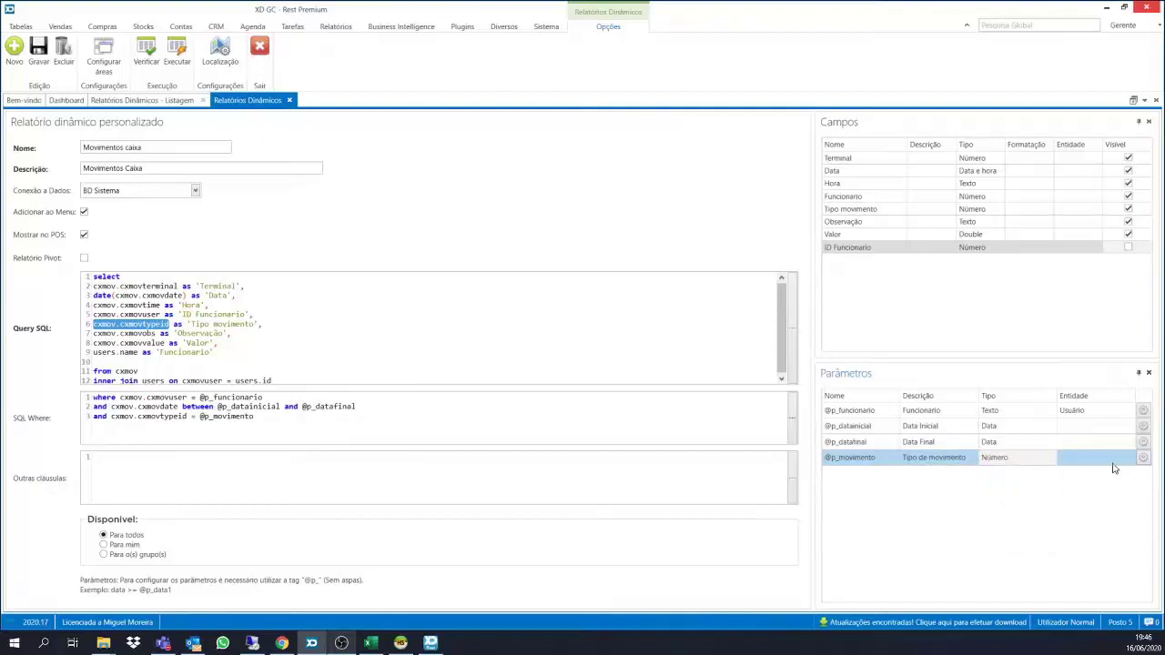
left_click(1143, 462)
left_click(1144, 462)
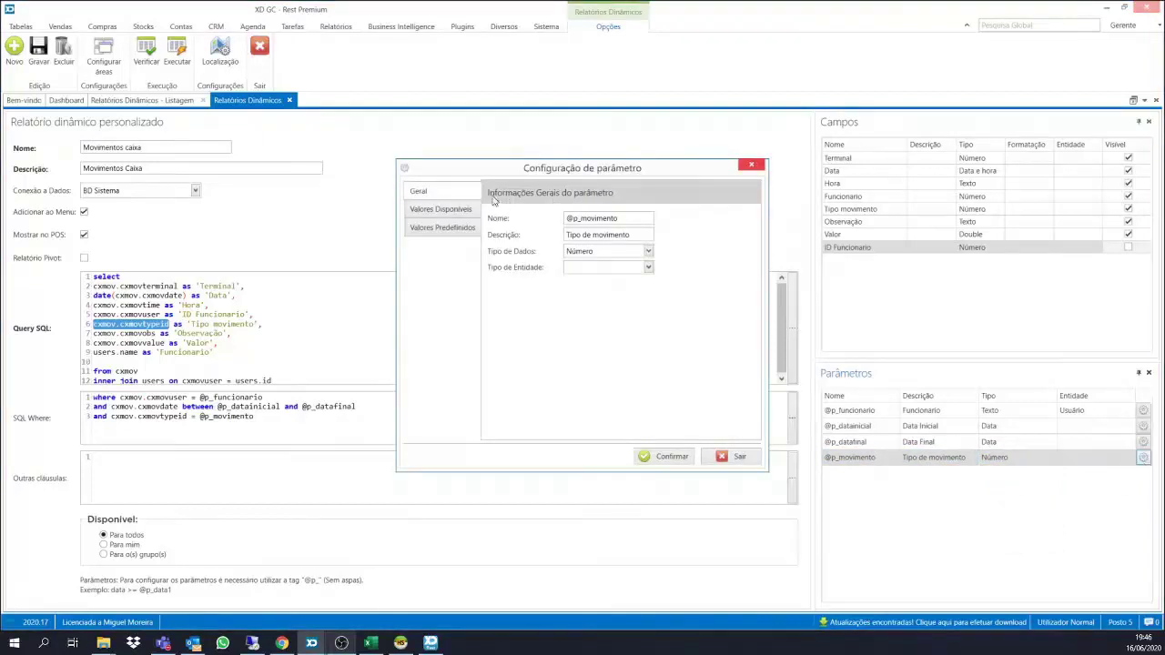
left_click(445, 215)
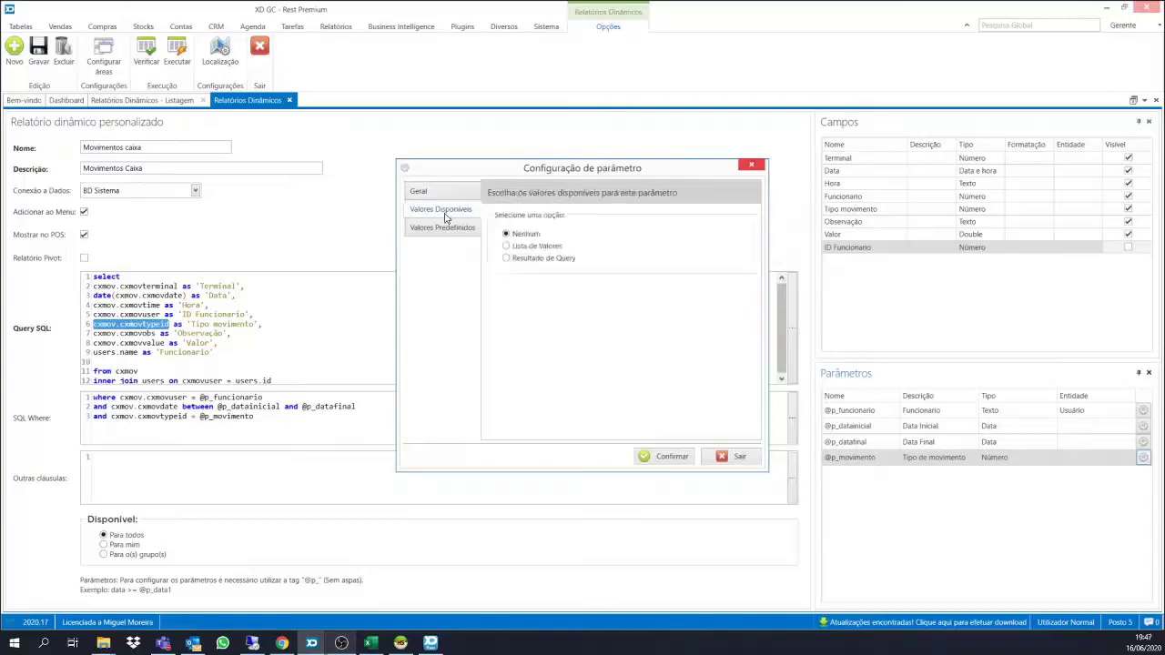
left_click(506, 247)
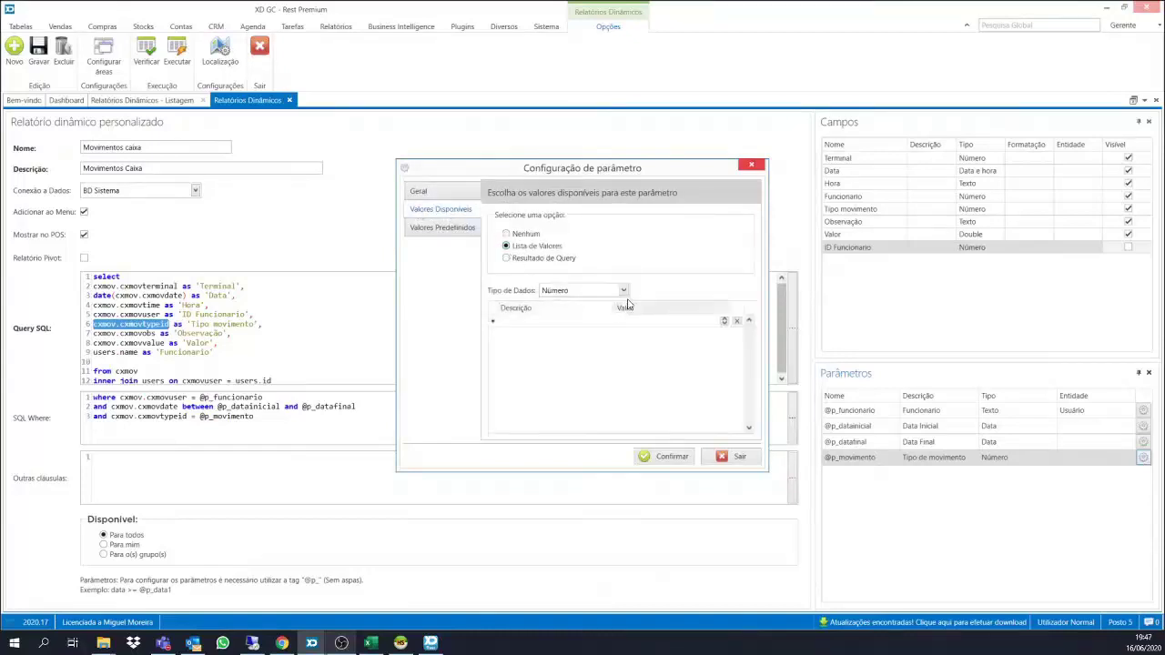
left_click(623, 291)
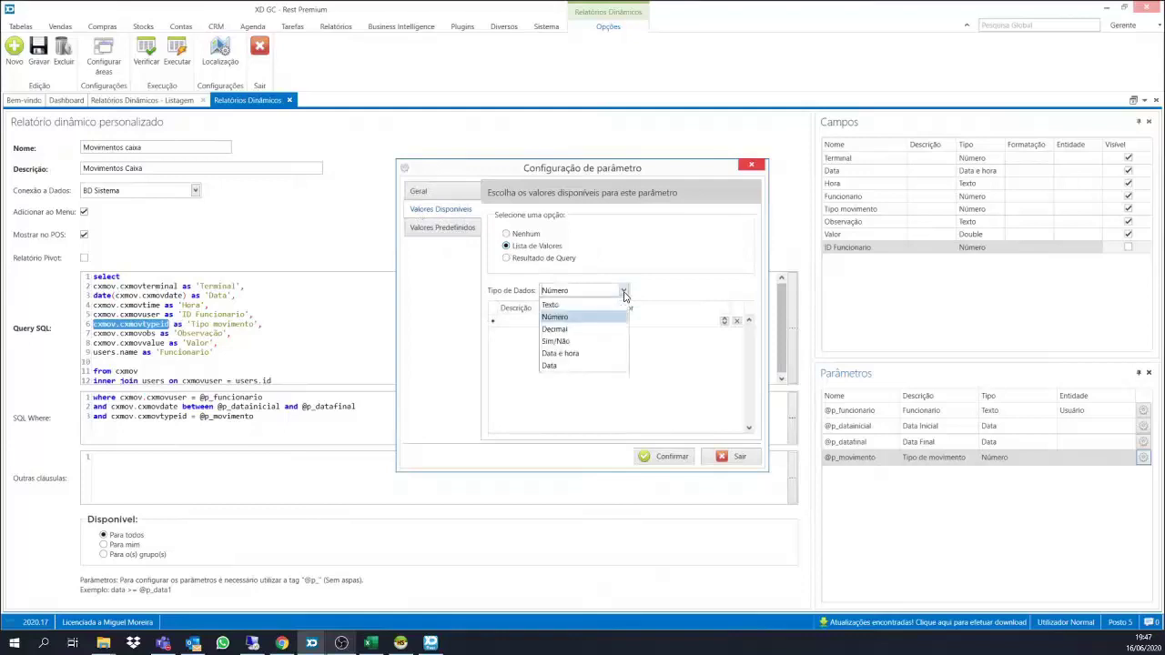
left_click(624, 293)
Add the available values Entrada with value 1 and Saída with value 2 to the parameter's list.
left_click(632, 323)
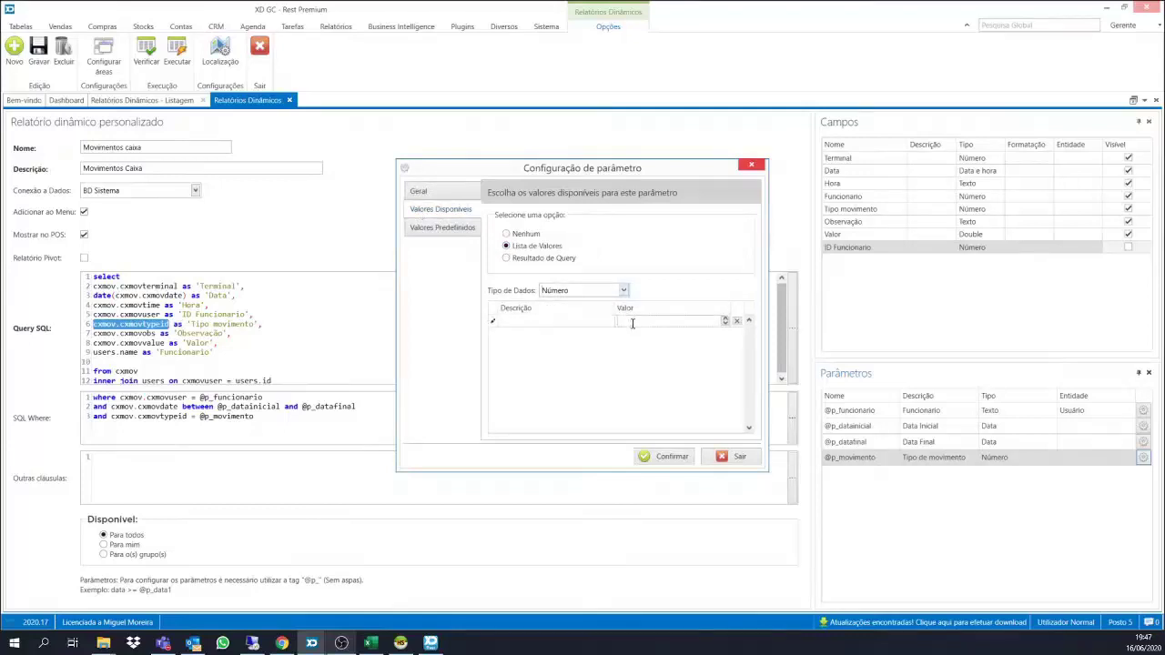
type("1")
left_click(568, 322)
type("Entrada")
key("Tab")
key("Tab")
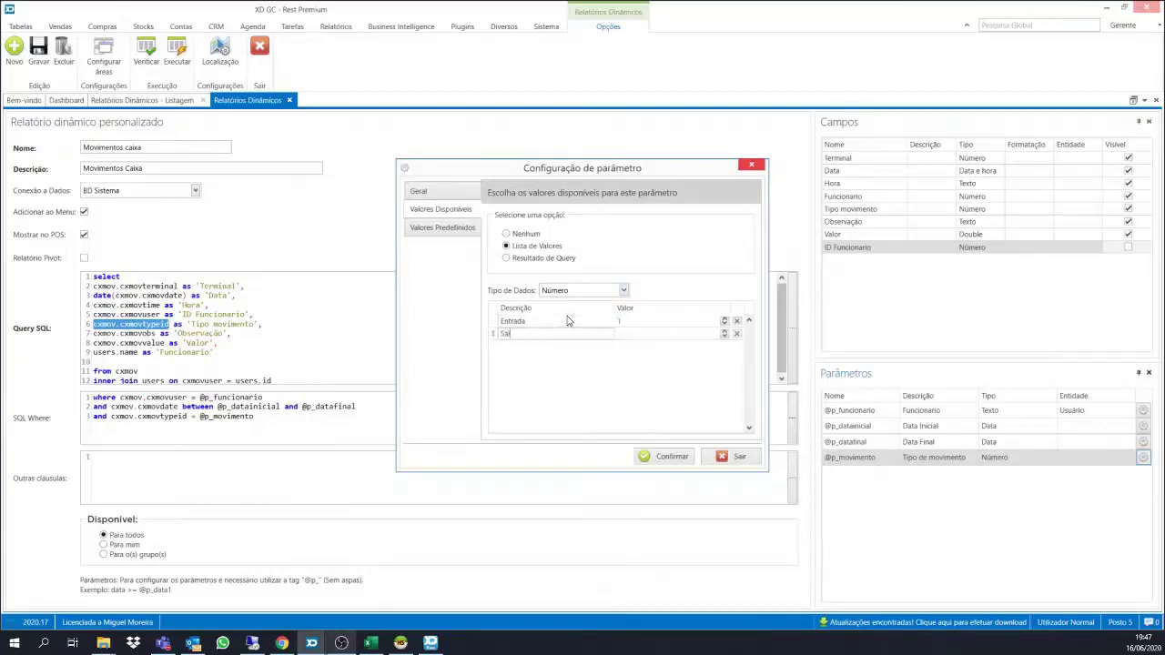
type("Saída")
key("Tab")
key("Tab")
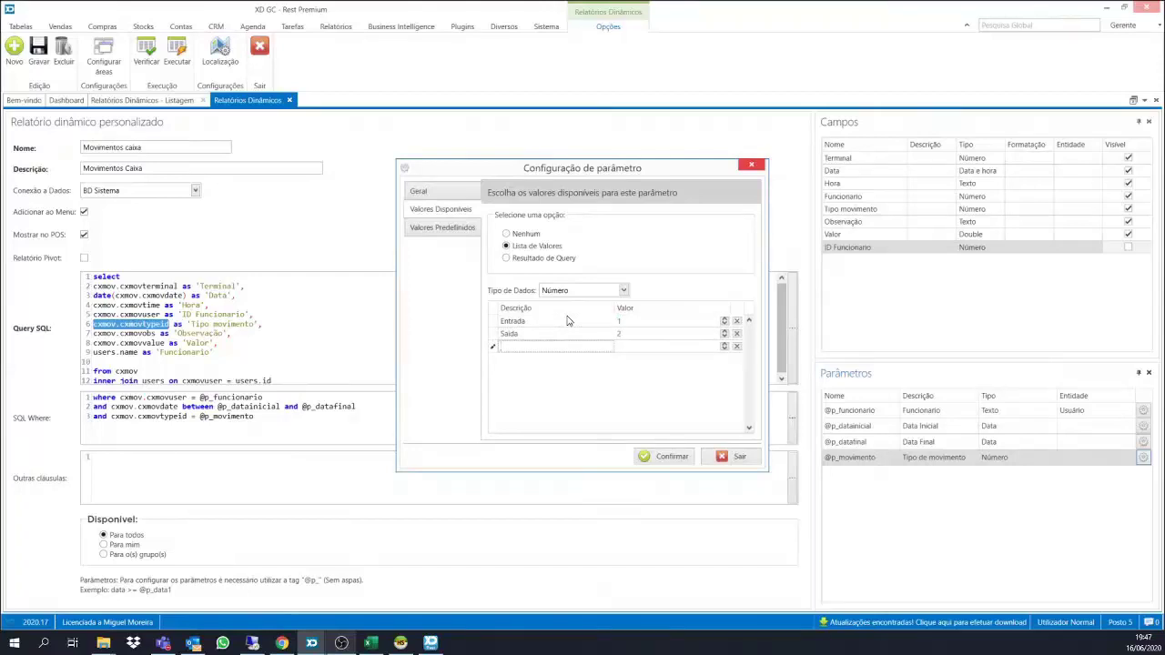
Add the available values Sangria with value 3 and Fechamento with value 4, and confirm the parameter configuration.
type("Sangria")
key("Tab")
type("3")
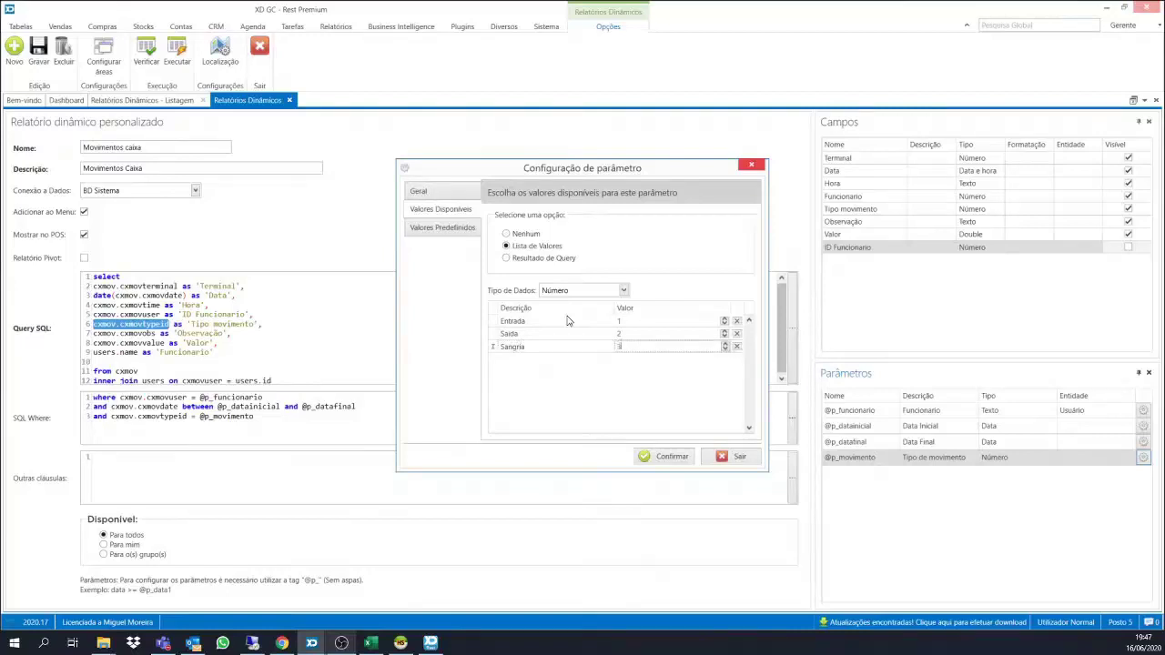
key("Tab")
type("Fechamento")
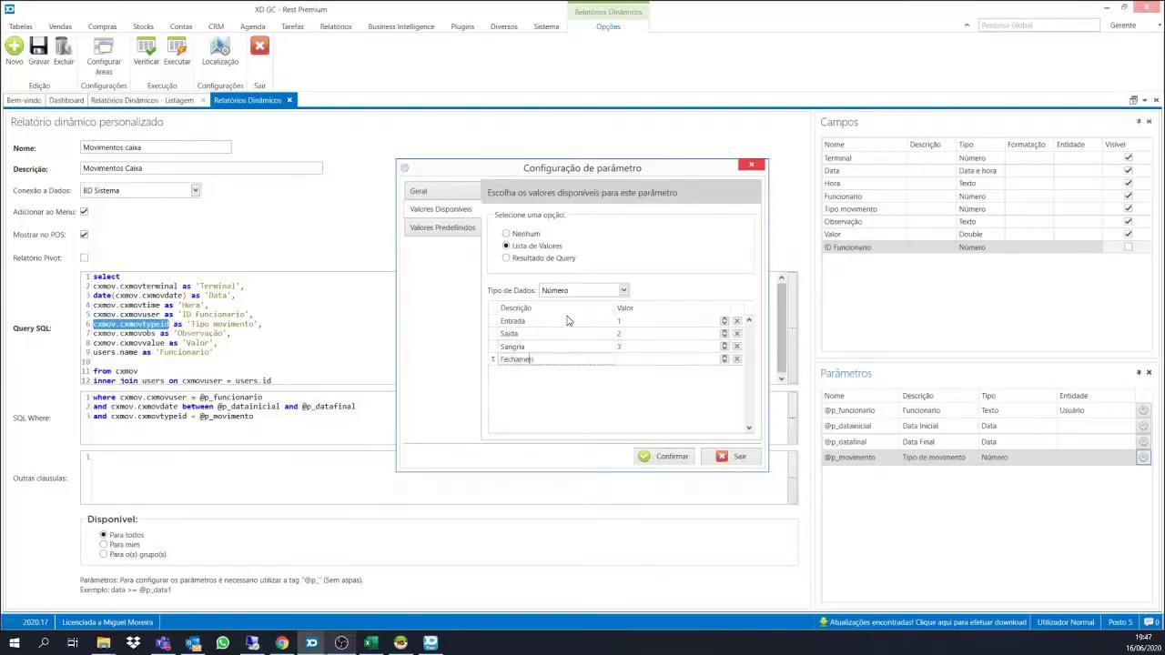
key("Tab")
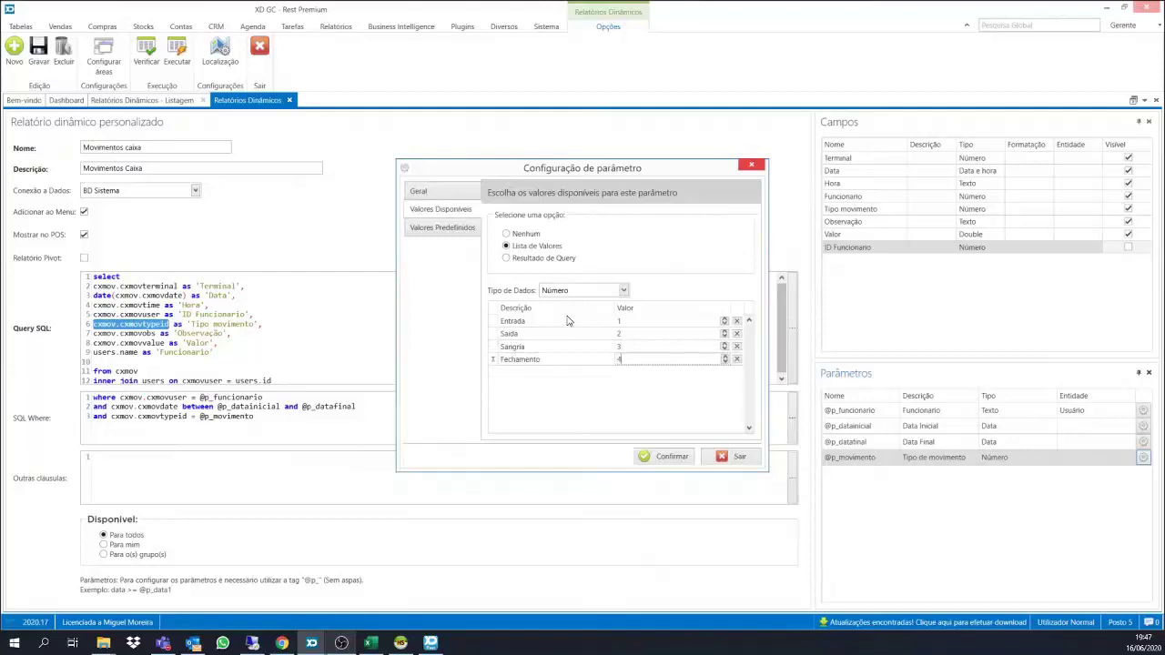
left_click(670, 455)
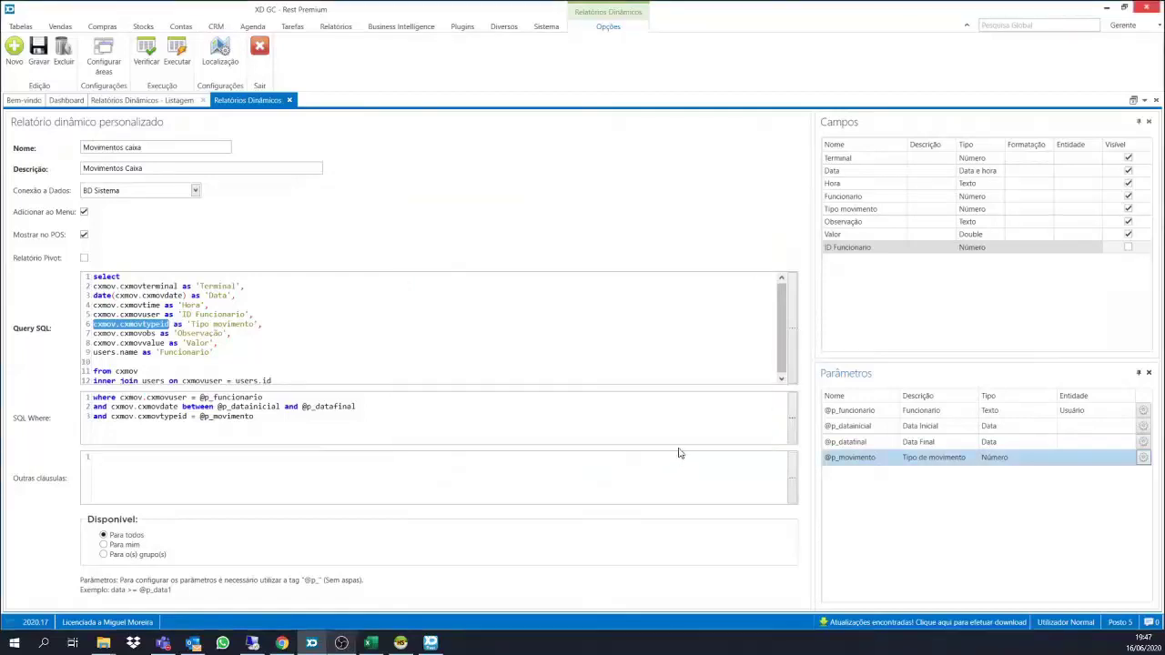
Verify the query, open the Movimentos caixa report, try Saída as Tipo de movimento, and close the report.
left_click(154, 59)
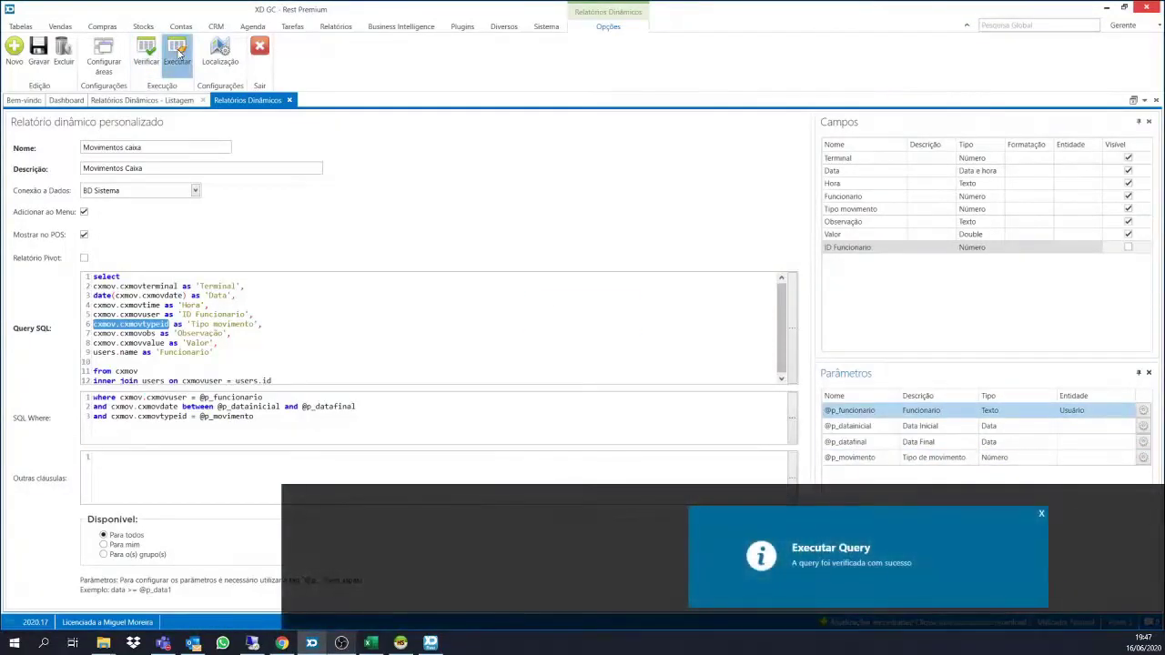
left_click(178, 55)
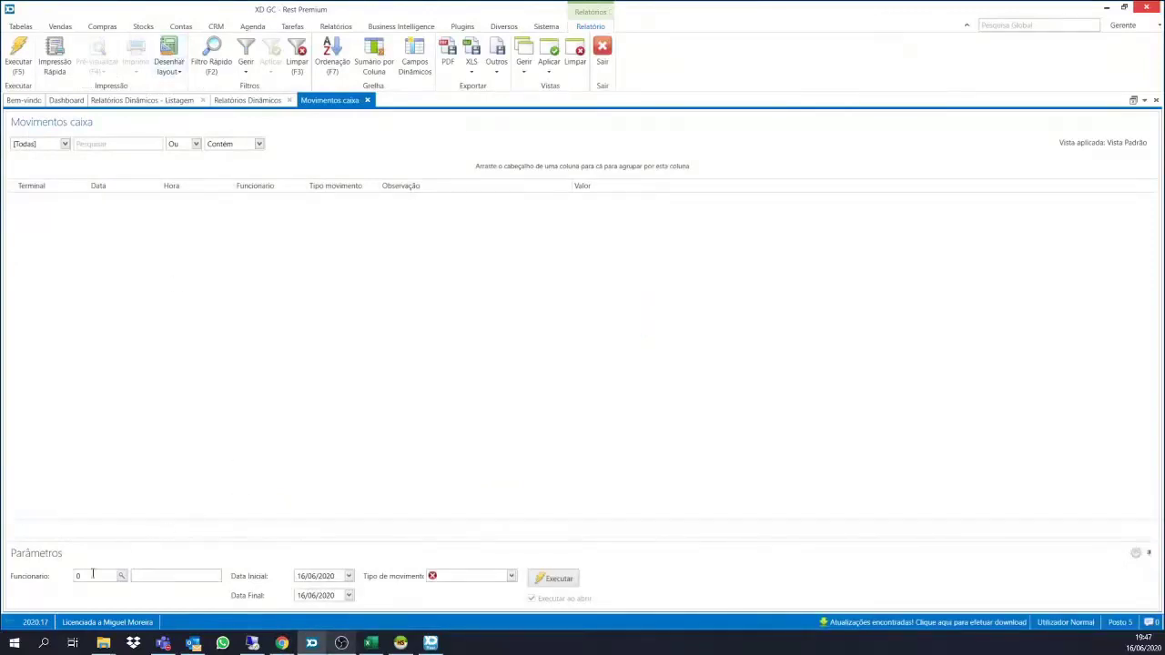
left_click(41, 572)
left_click(513, 577)
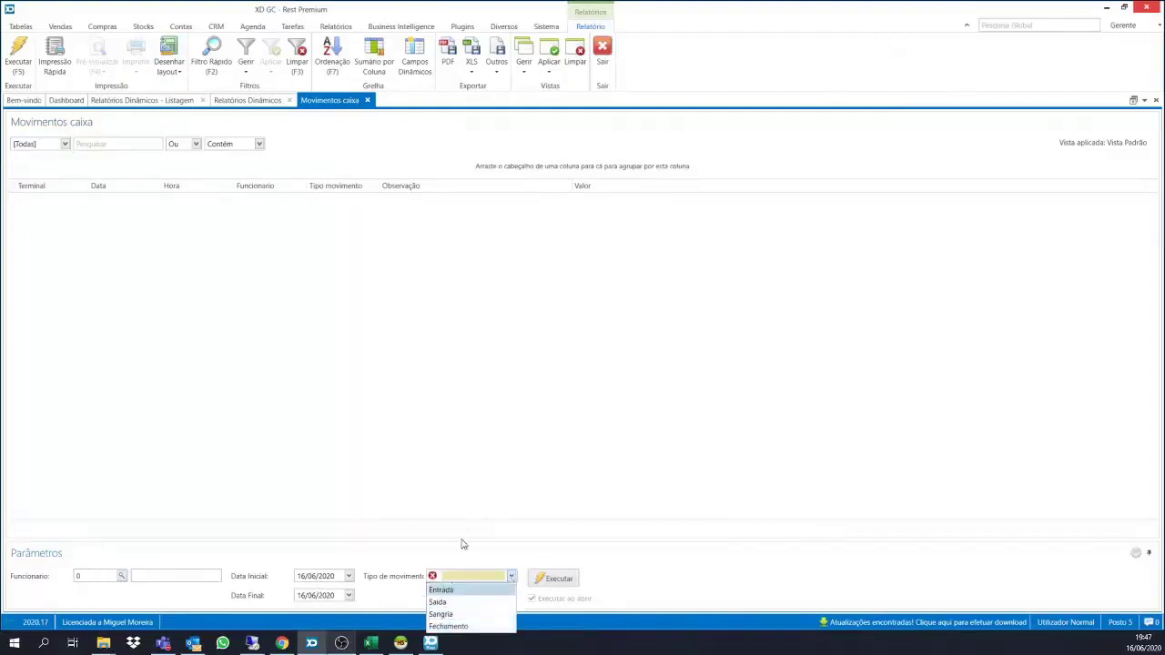
left_click(446, 603)
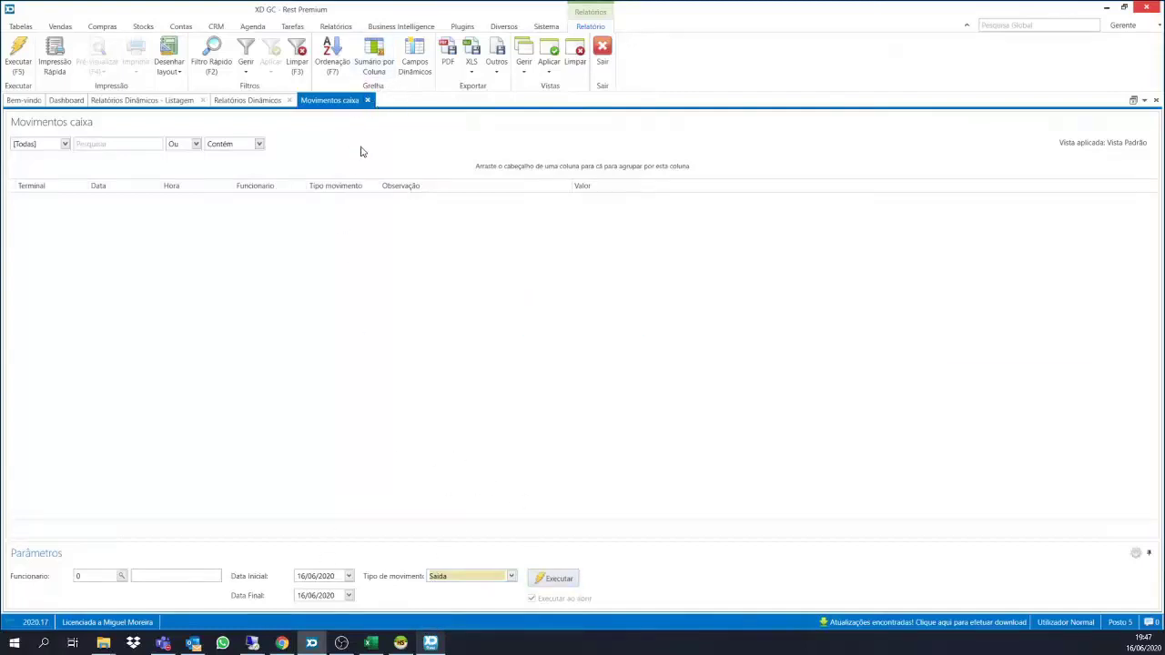
left_click(511, 578)
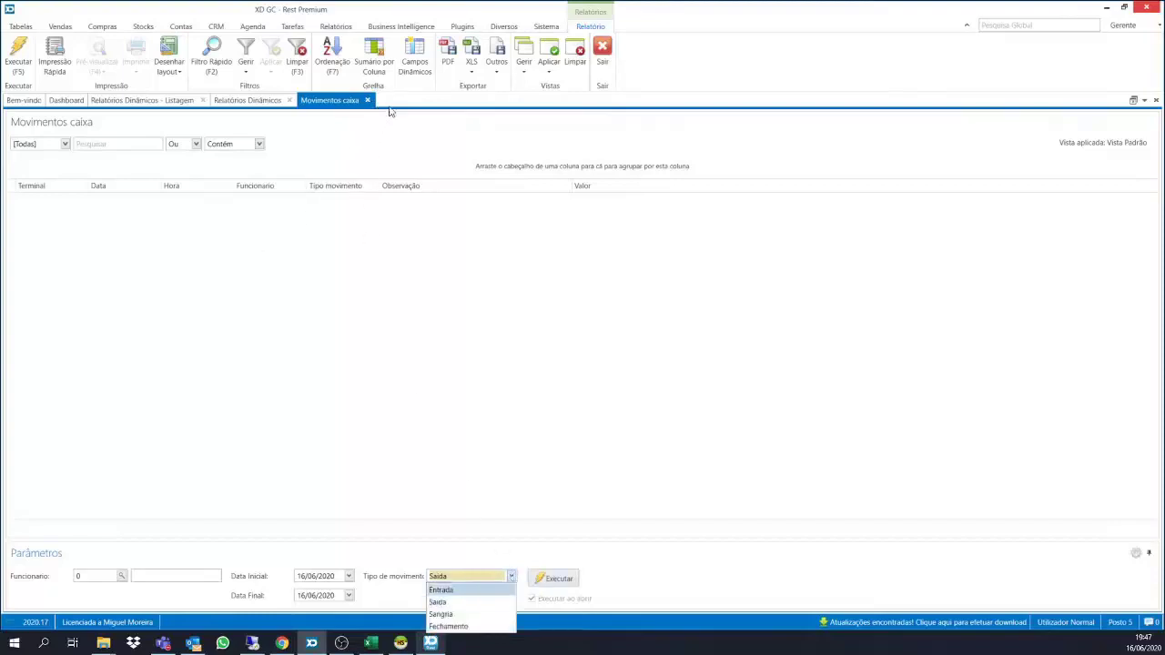
left_click(367, 104)
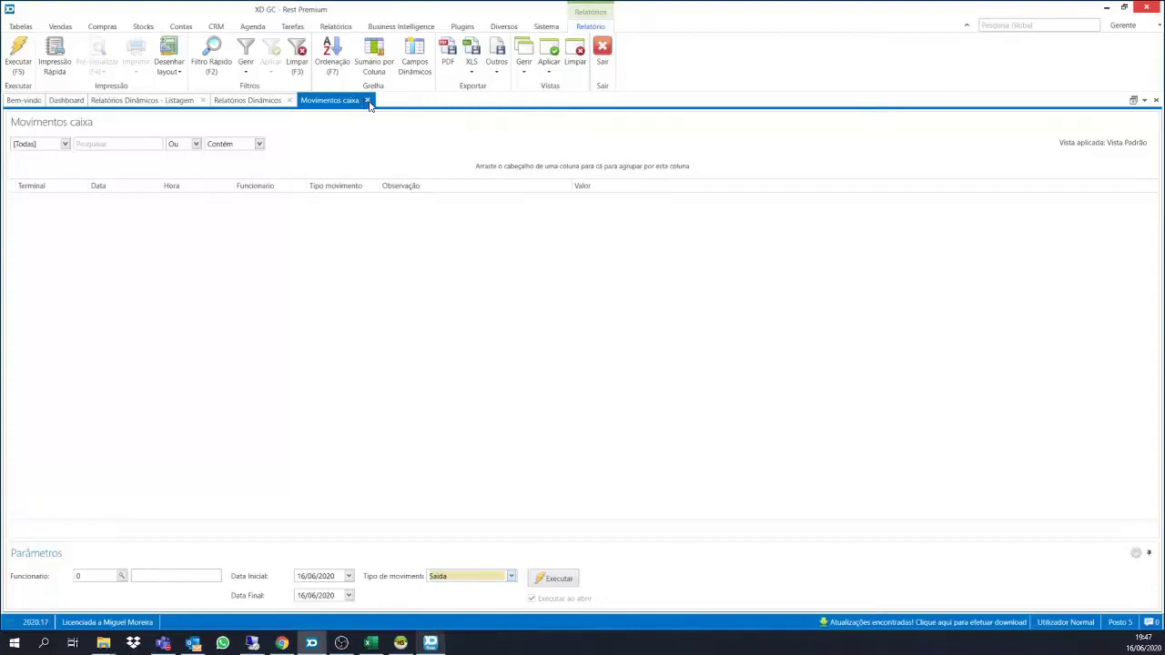
left_click(368, 103)
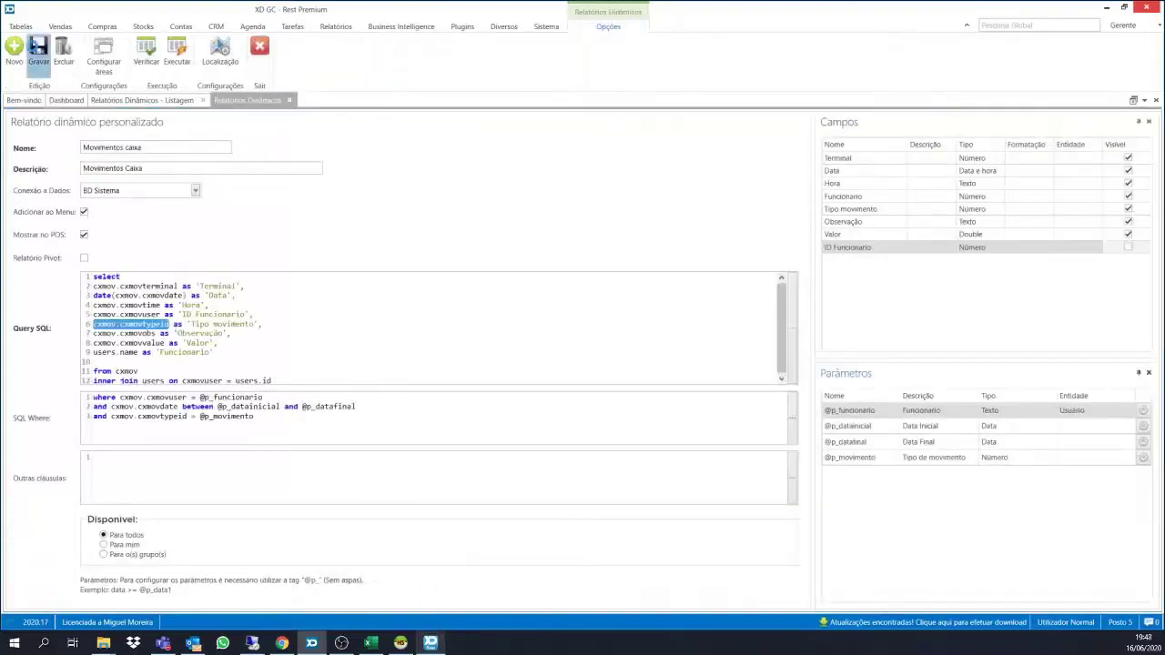
Save the Movimentos caixa dynamic report.
left_click(38, 48)
left_click(606, 364)
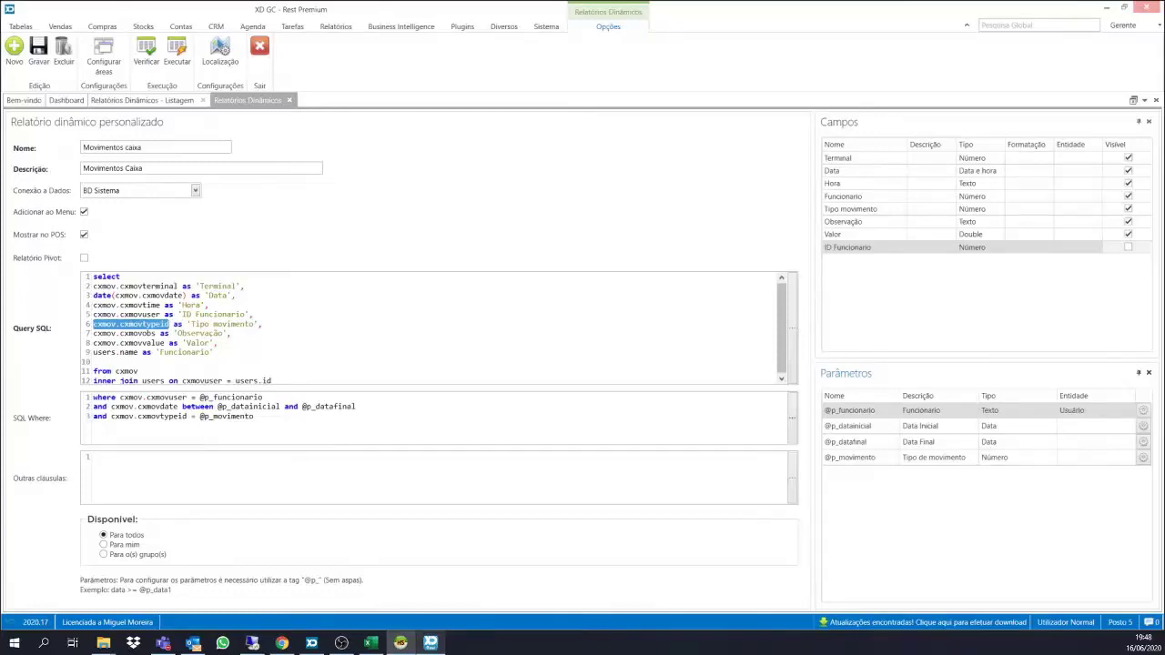
Switch to HeidiSQL to examine the movement types in the cxmovtype table, and put its window away.
left_click_drag(78, 228, 361, 106)
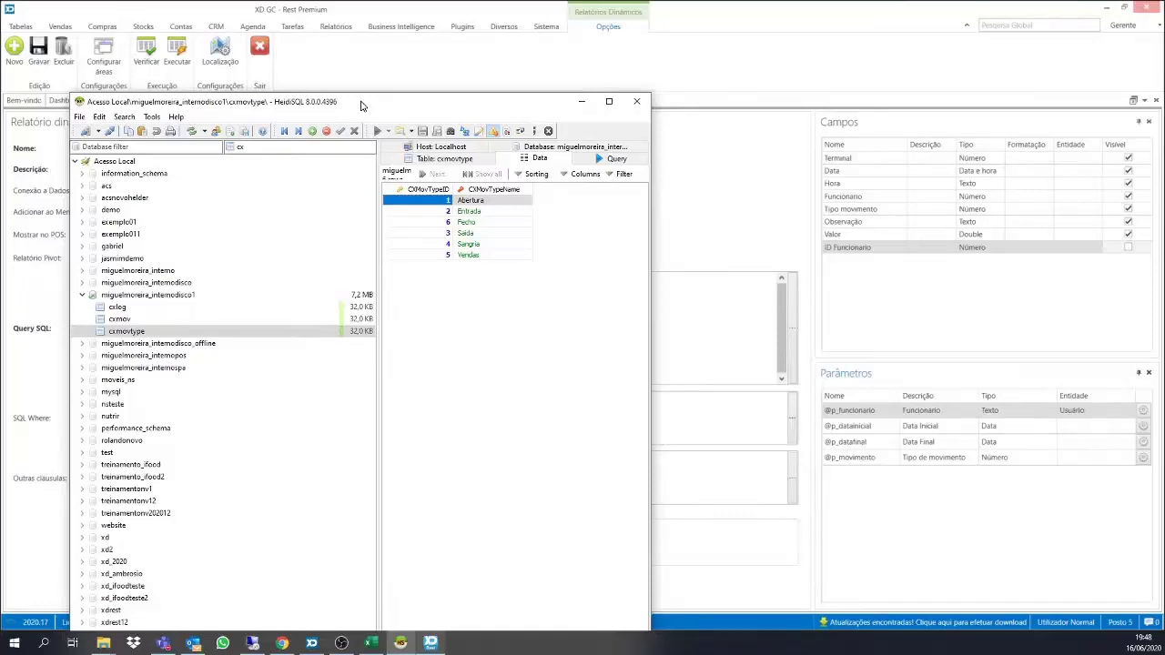
left_click_drag(362, 106, 0, 218)
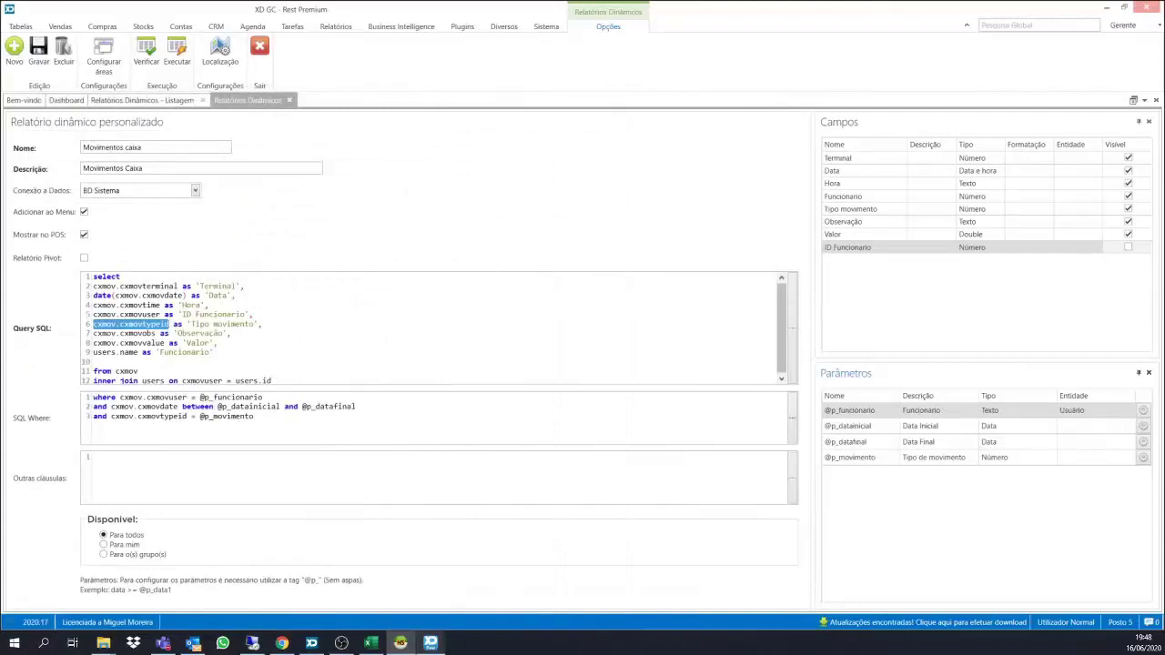
left_click(400, 642)
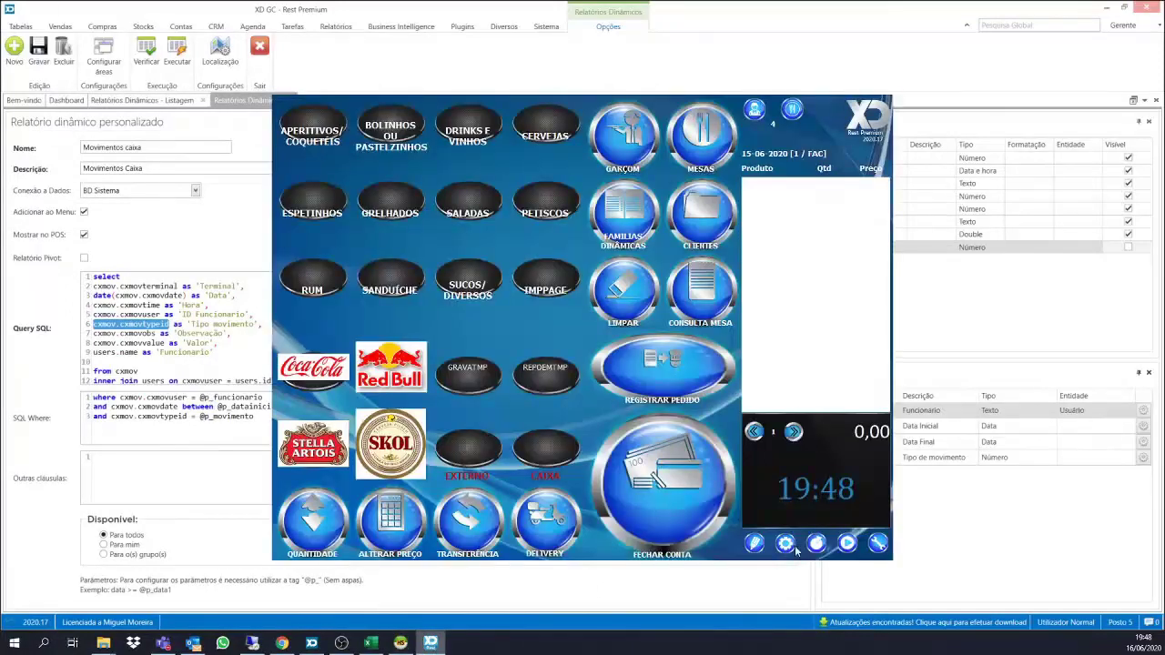
Open the Movimentos caixa dynamic report in the POS and inspect the options of its Tipo de movimento parameter.
left_click(815, 546)
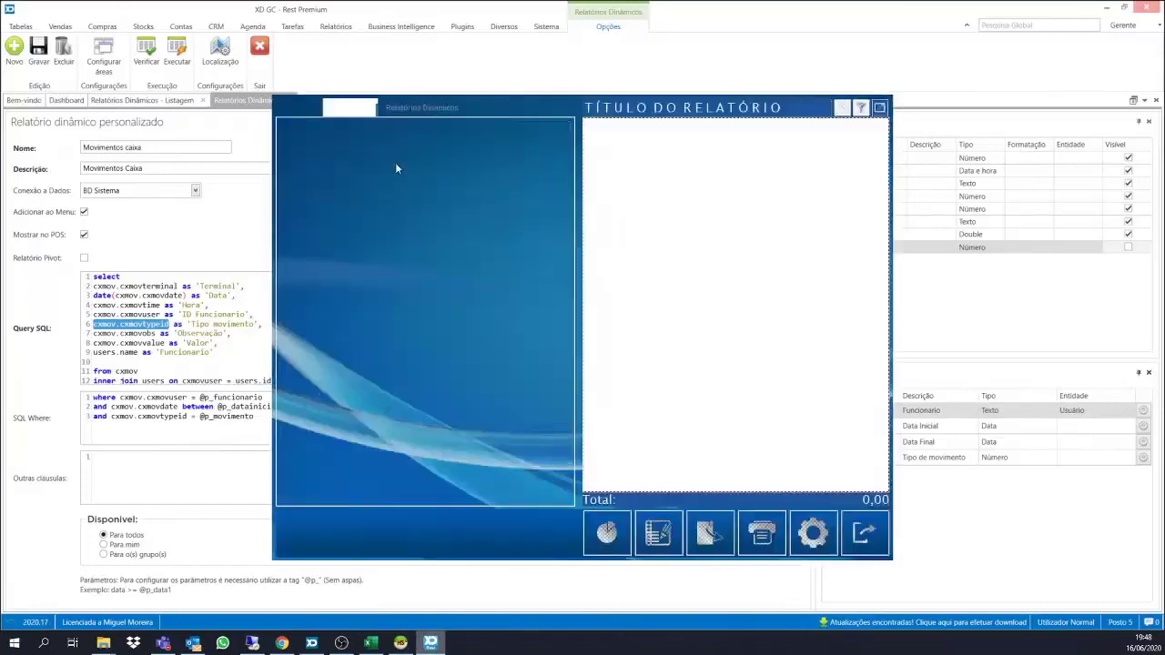
left_click(377, 108)
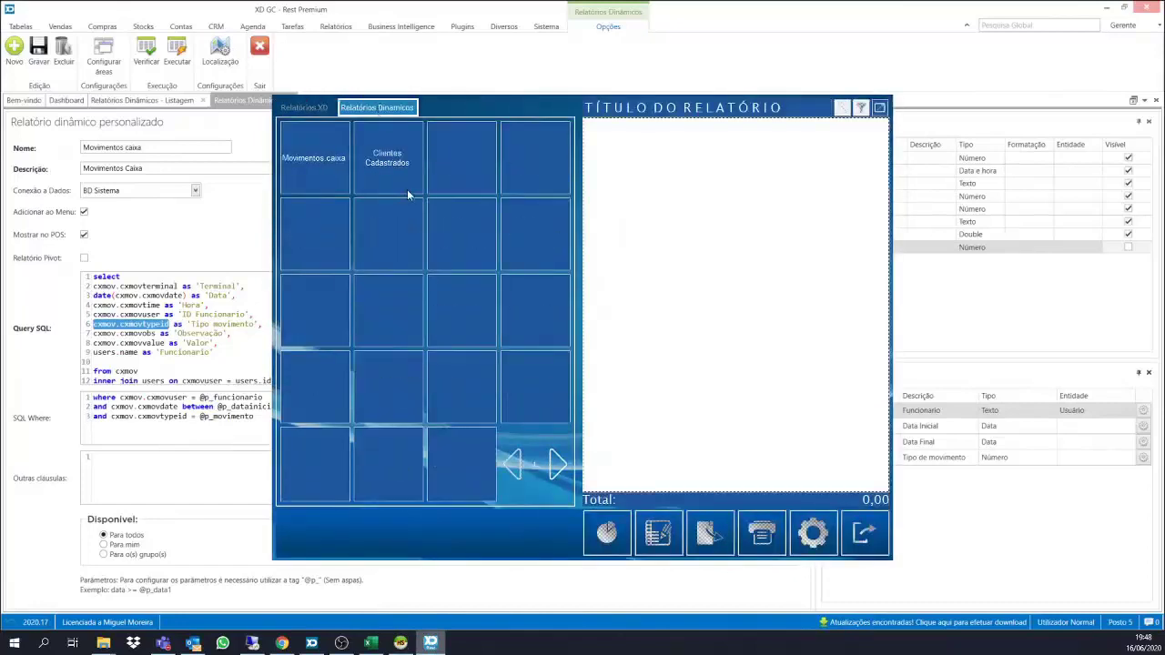
left_click(318, 161)
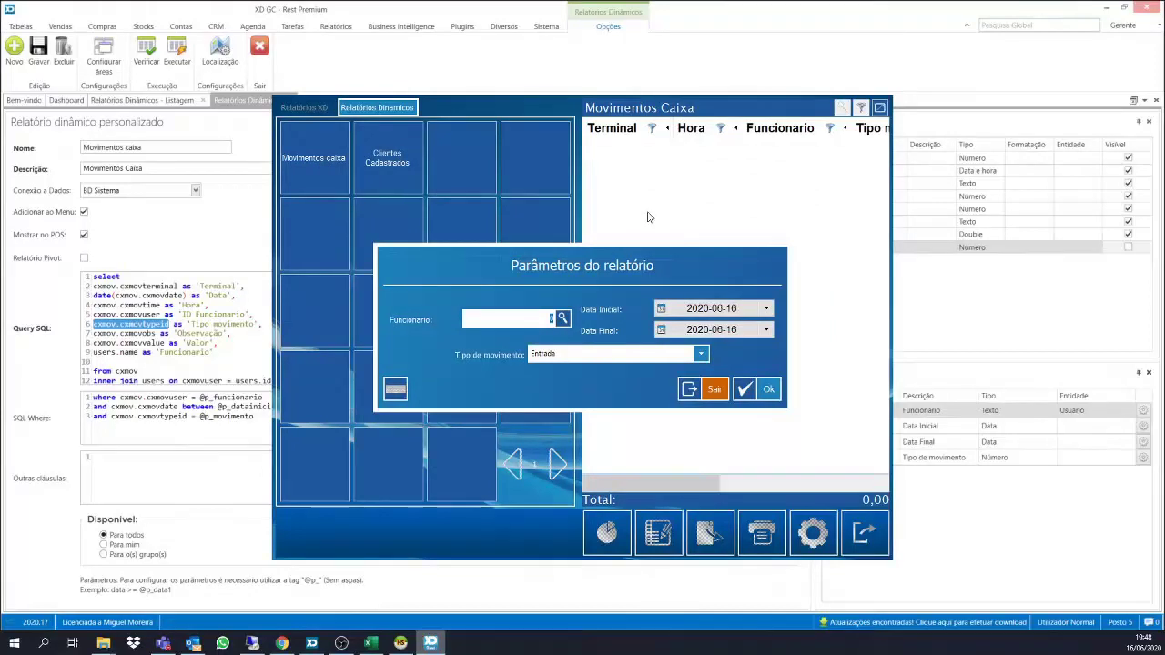
left_click(701, 354)
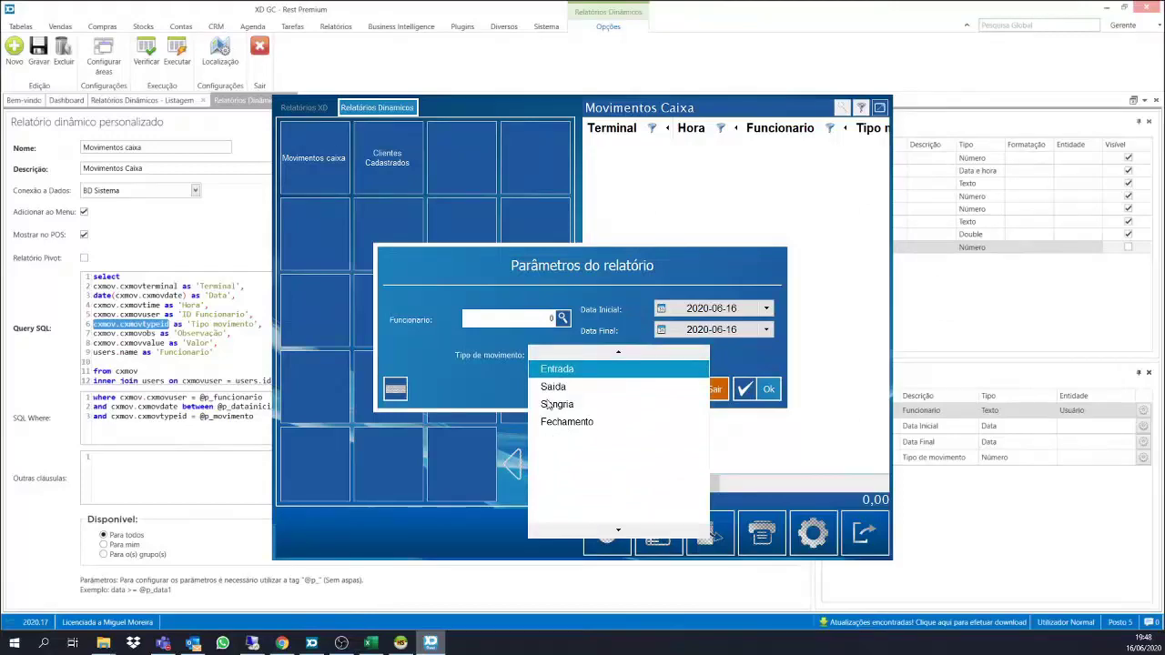
left_click(687, 238)
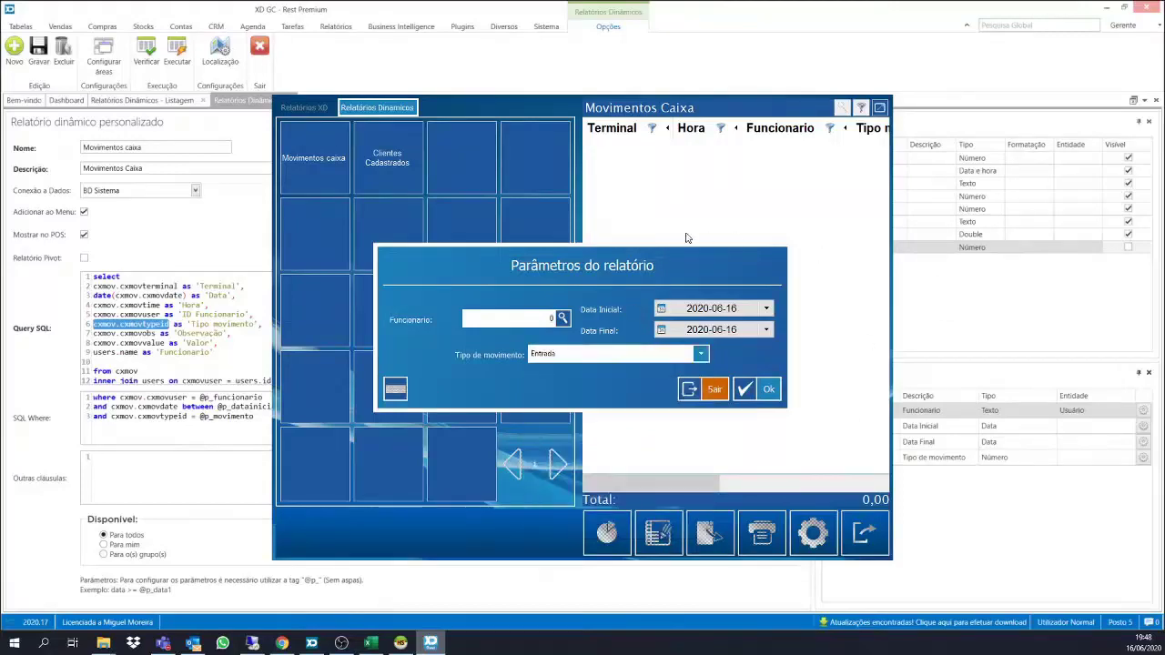
left_click(705, 391)
left_click(879, 543)
left_click(879, 542)
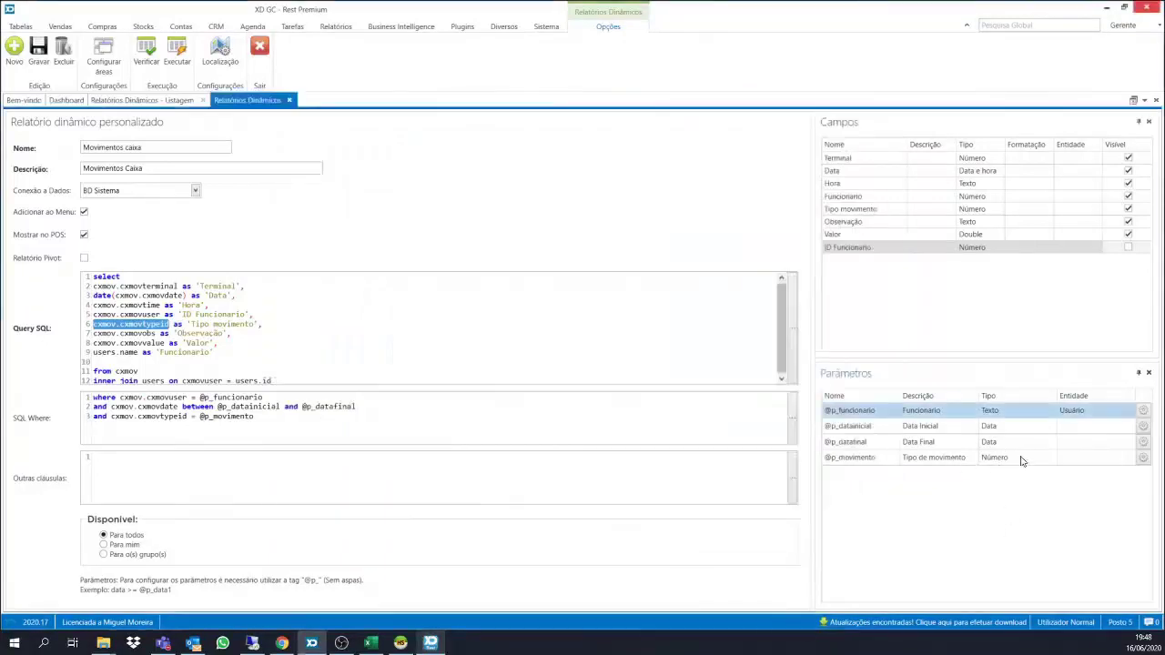
left_click(1147, 462)
left_click(1144, 458)
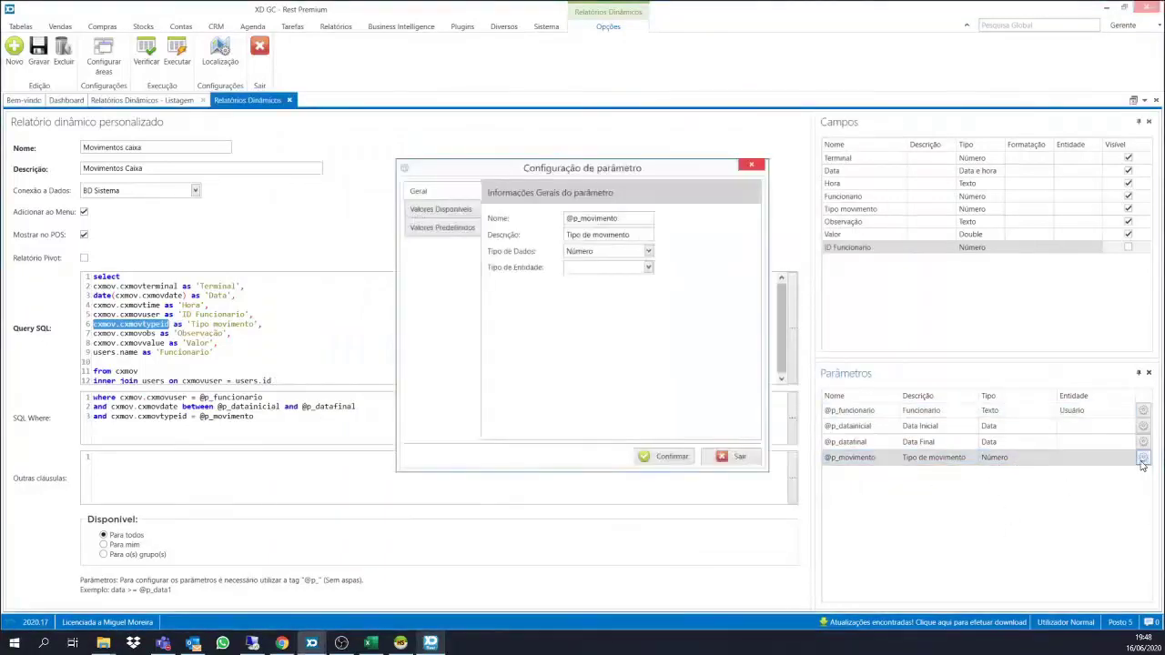
left_click(437, 210)
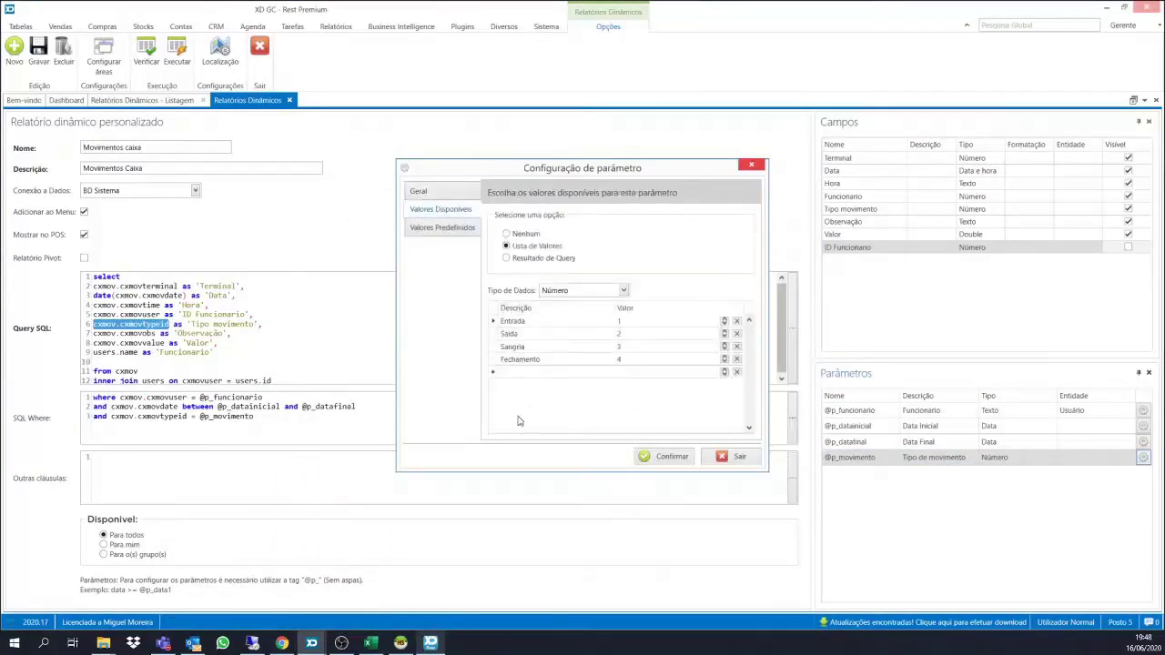
left_click(739, 456)
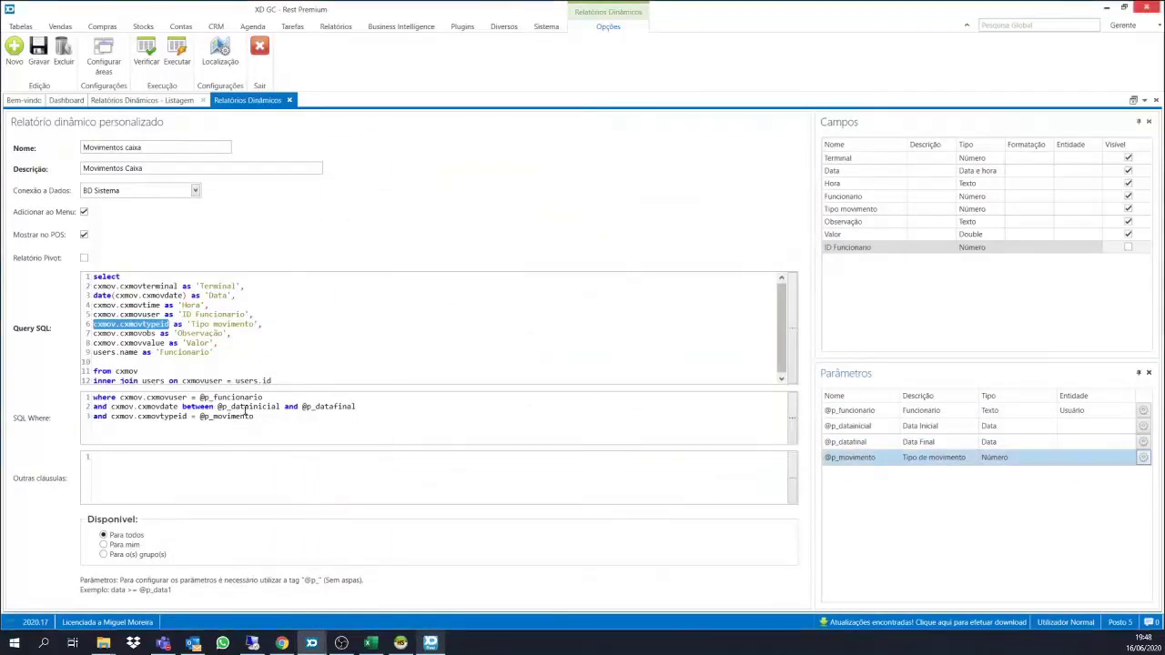
Examine the employee condition in the SQL Where clause and the users join in the report query.
left_click_drag(264, 397, 99, 385)
left_click(173, 408)
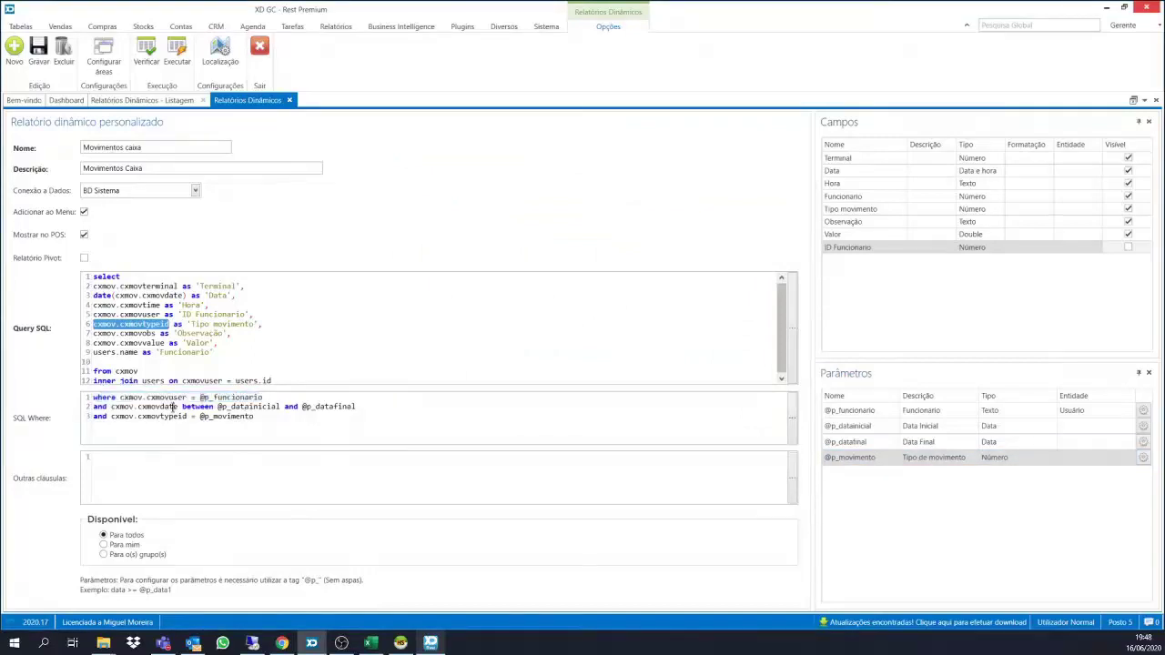
left_click_drag(263, 397, 143, 395)
left_click(221, 404)
left_click_drag(270, 399, 208, 378)
left_click(200, 380)
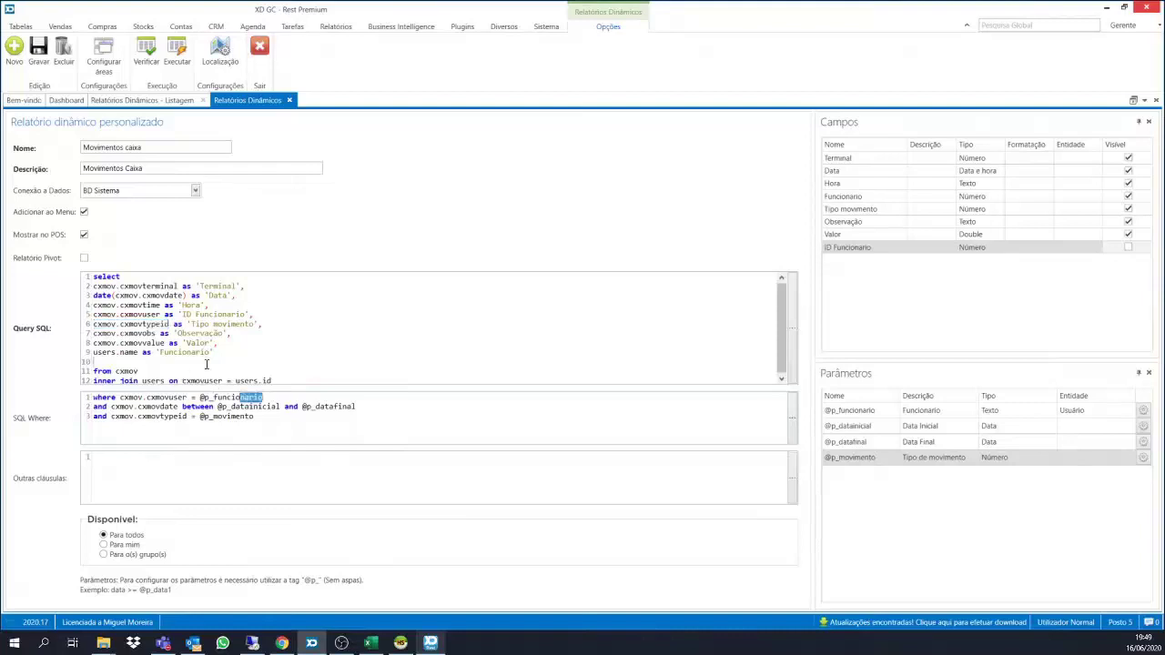
left_click_drag(207, 335, 208, 378)
left_click(282, 382)
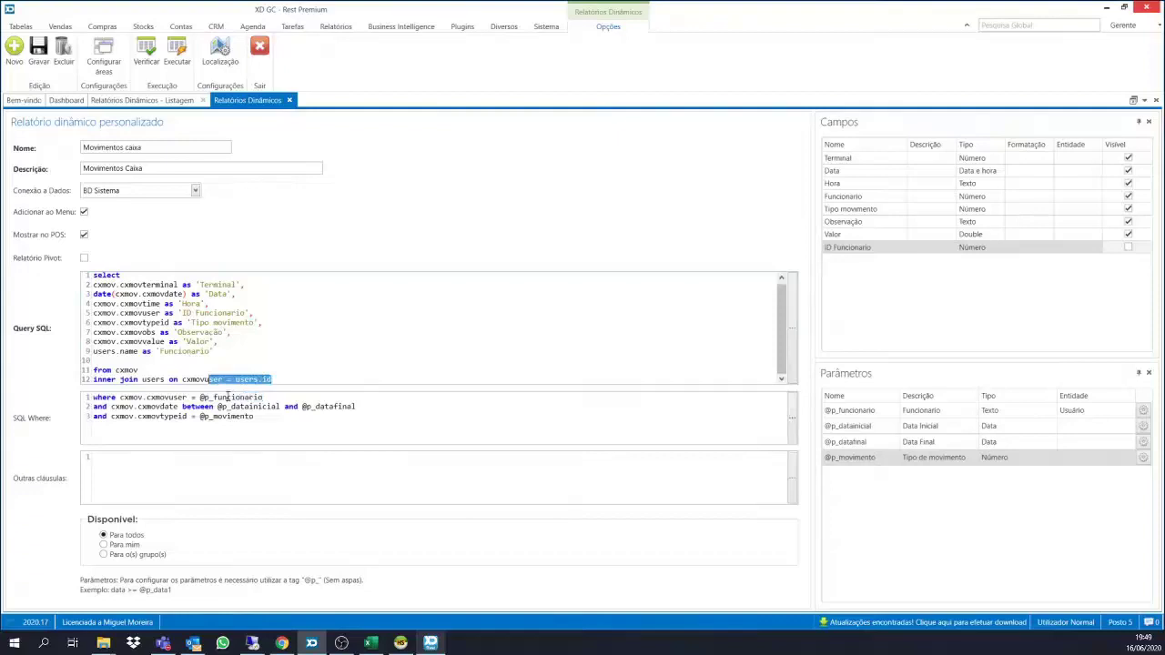
left_click(1145, 411)
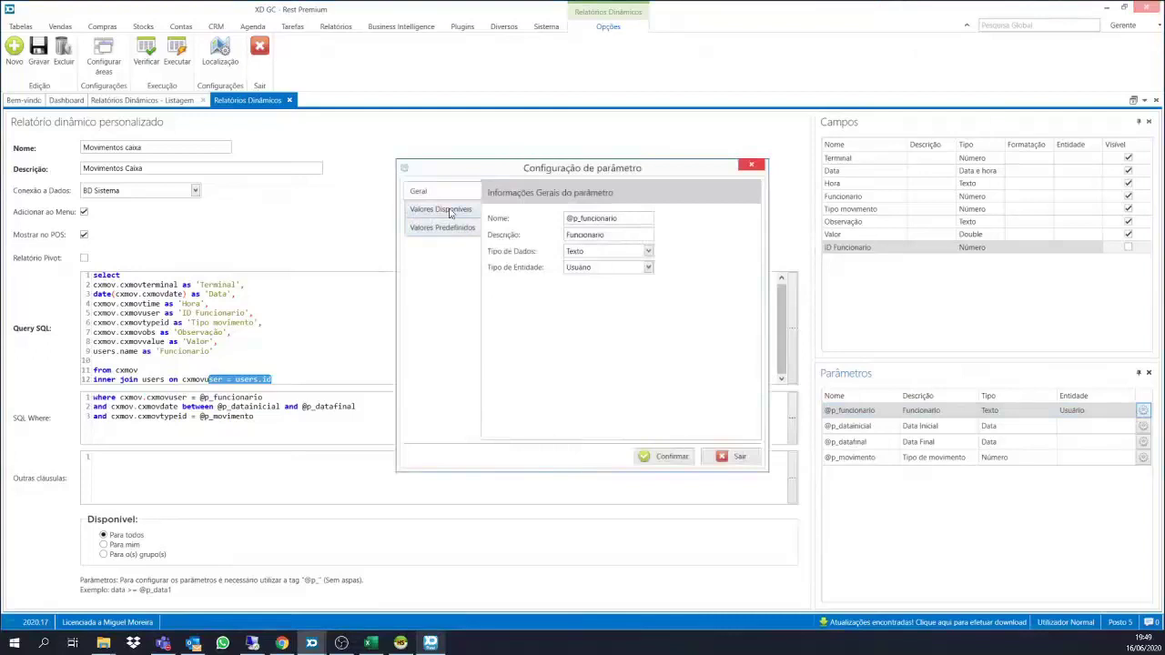
left_click(448, 212)
left_click(528, 247)
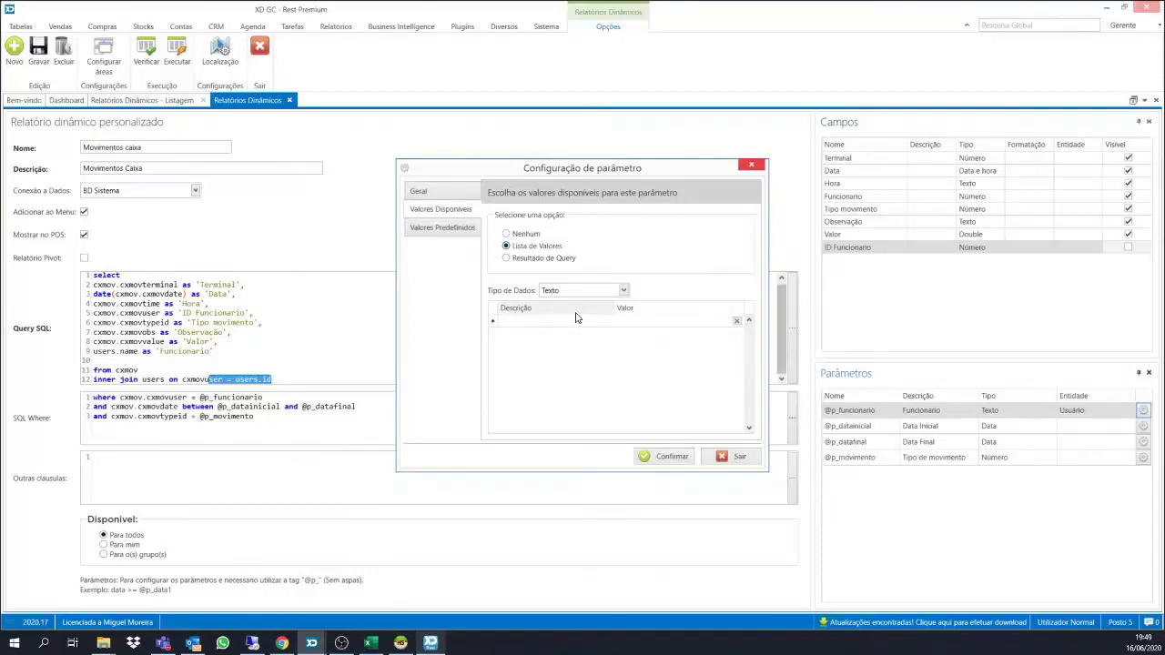
left_click(736, 457)
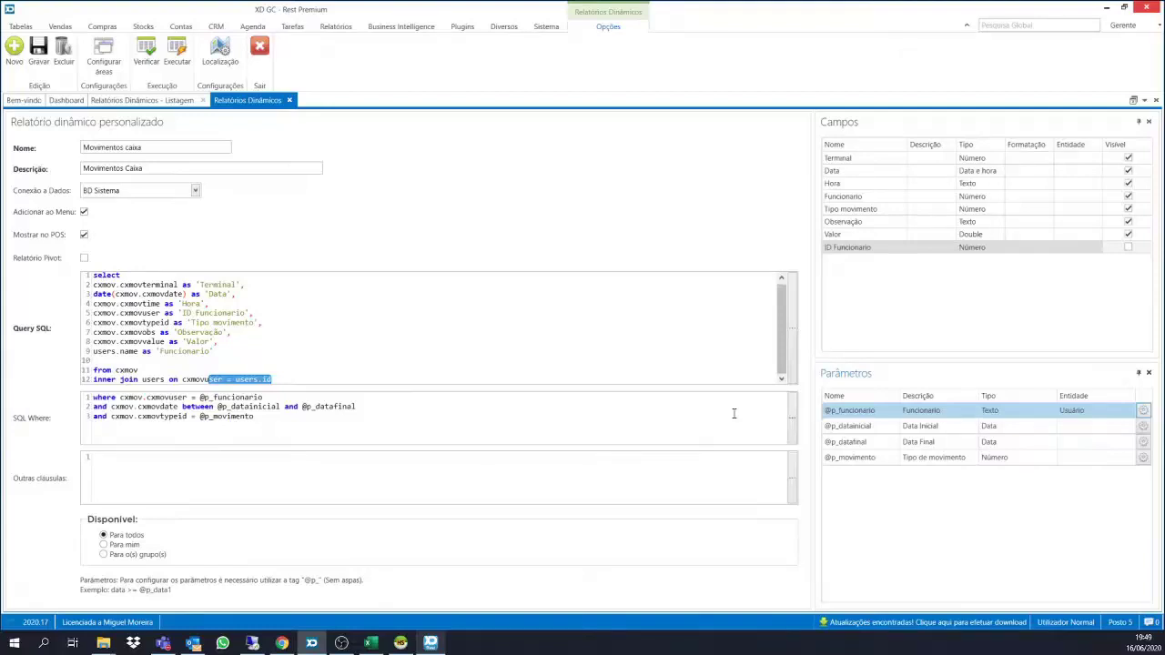
Save the Movimentos caixa dynamic report and close its editor.
left_click(40, 55)
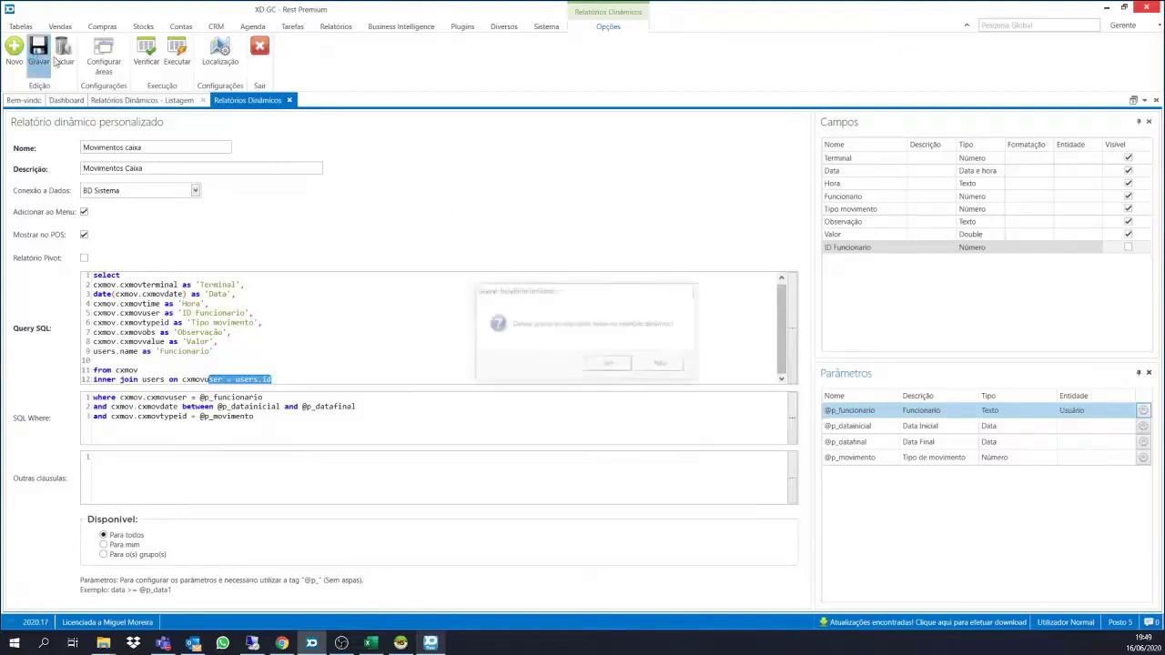
left_click(608, 365)
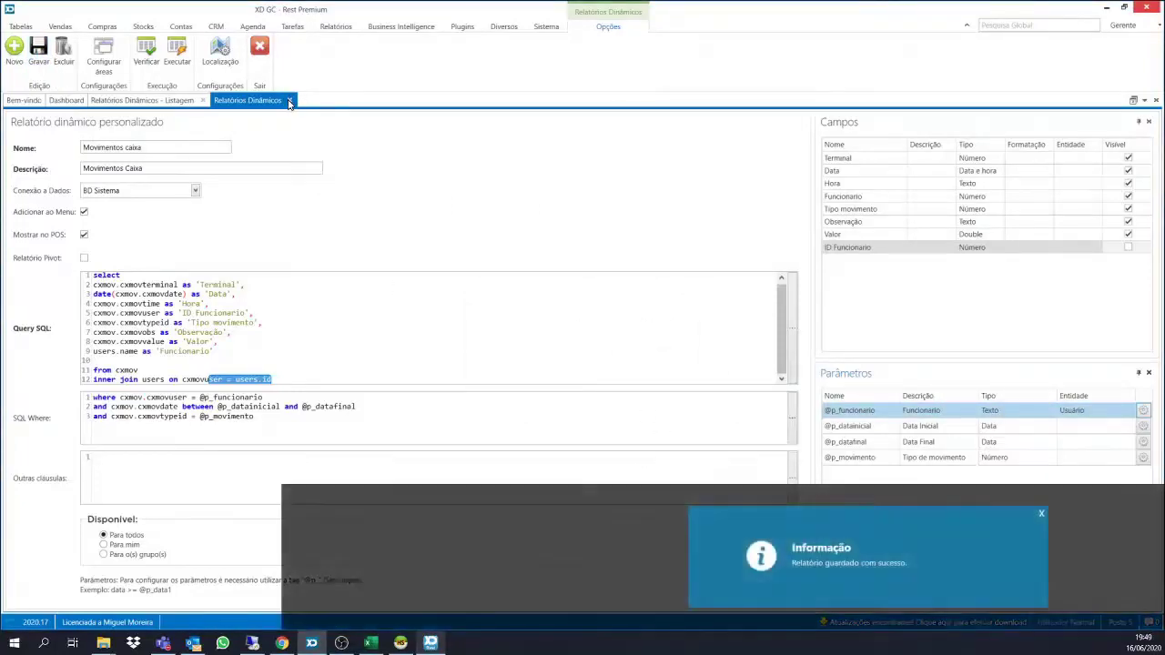
left_click(289, 101)
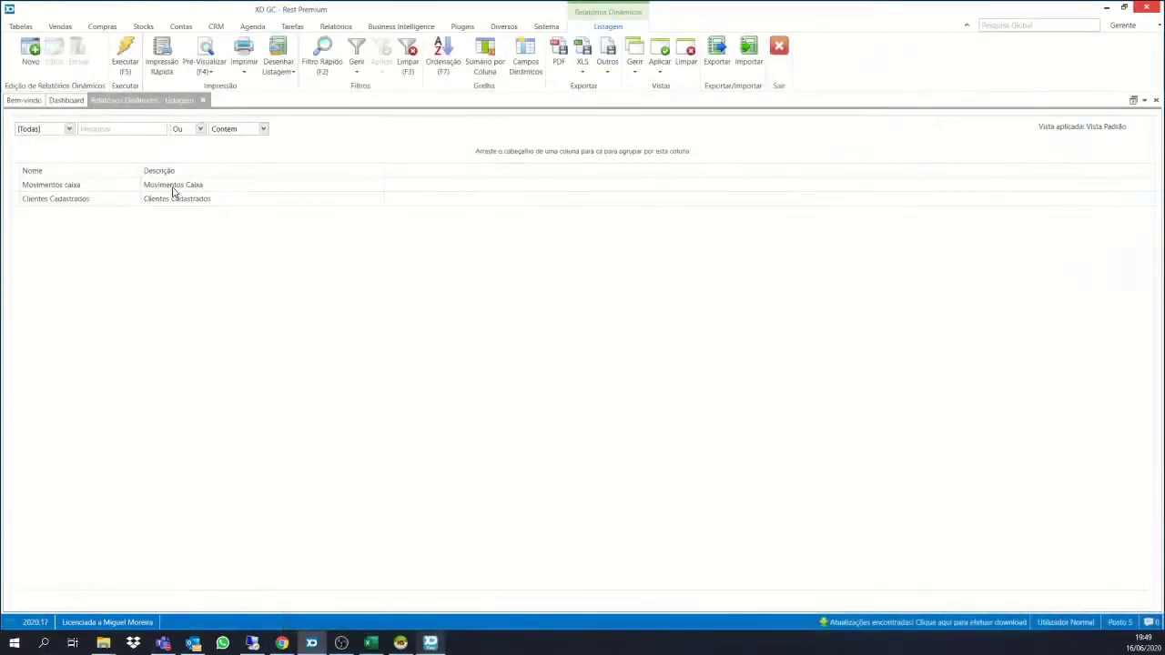
left_click(175, 186)
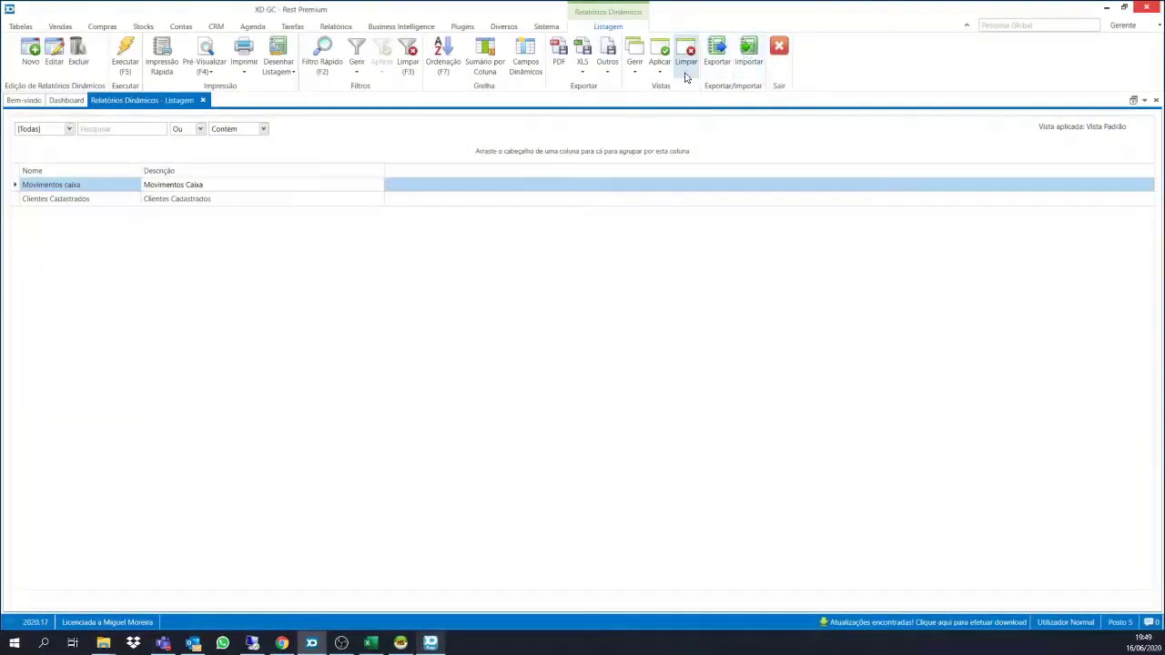
left_click(716, 53)
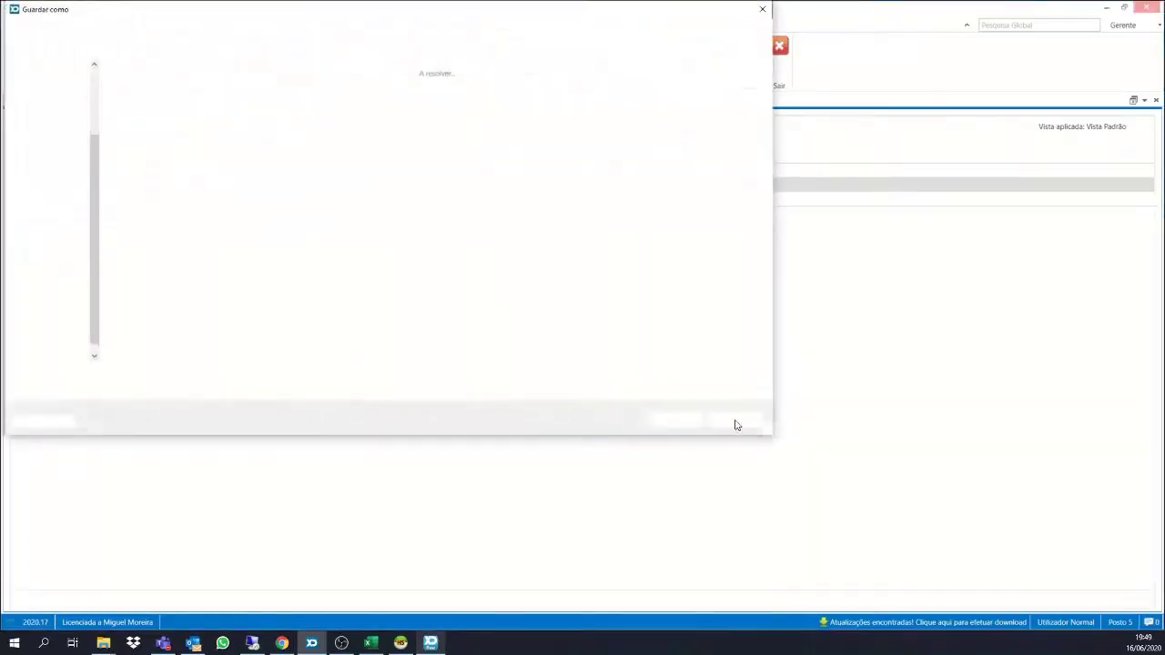
left_click(735, 419)
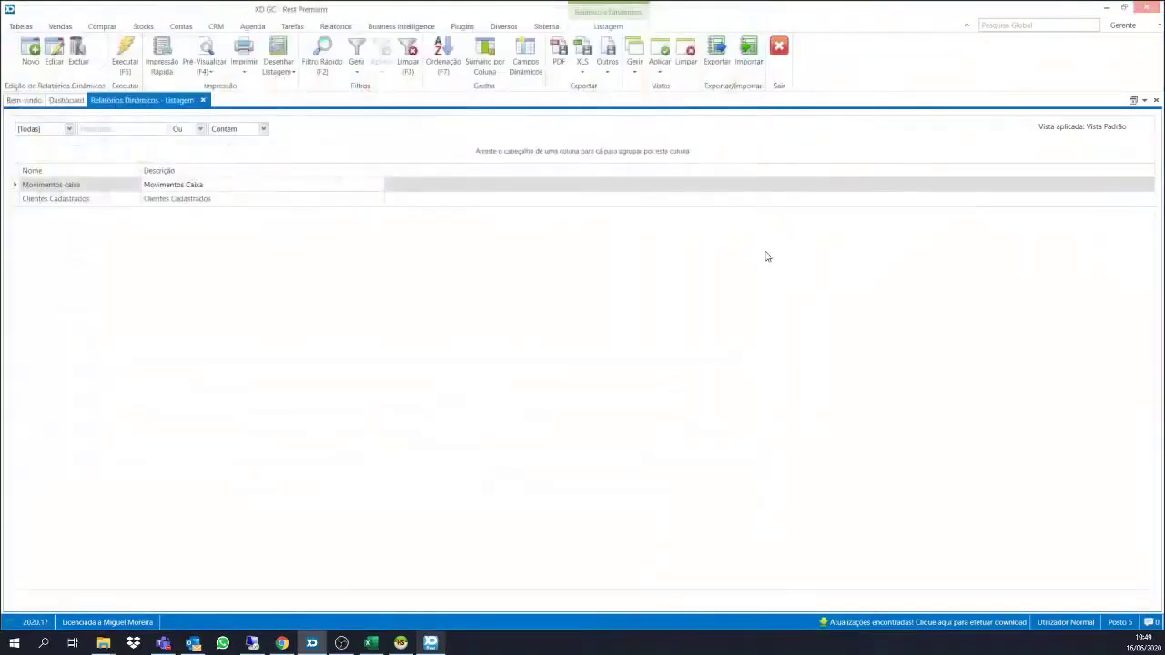
left_click(724, 72)
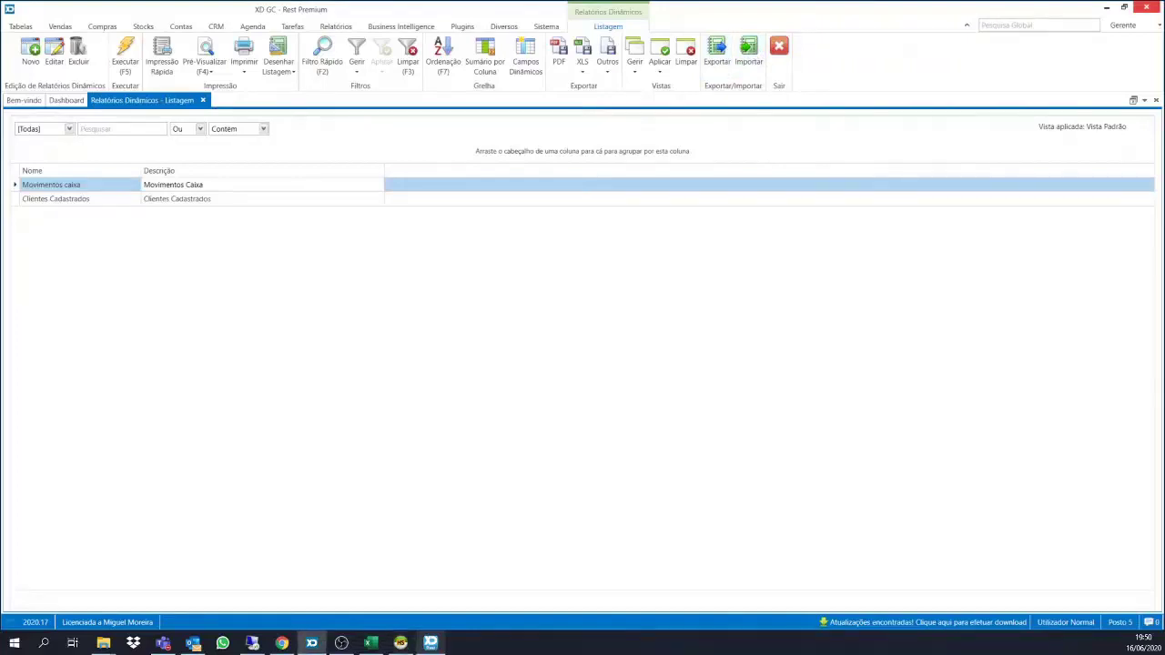
key("alt+Tab")
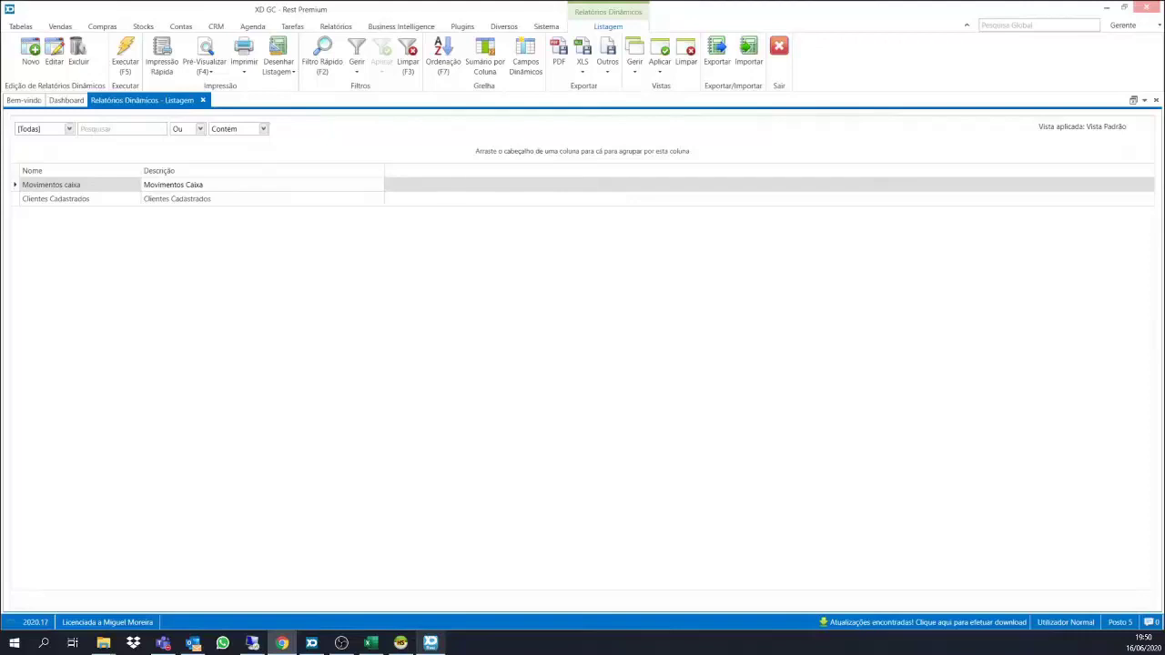
Switch to the POS, open the Pastelzinho family from the Famílias table, and review its button and complement settings.
left_click(433, 645)
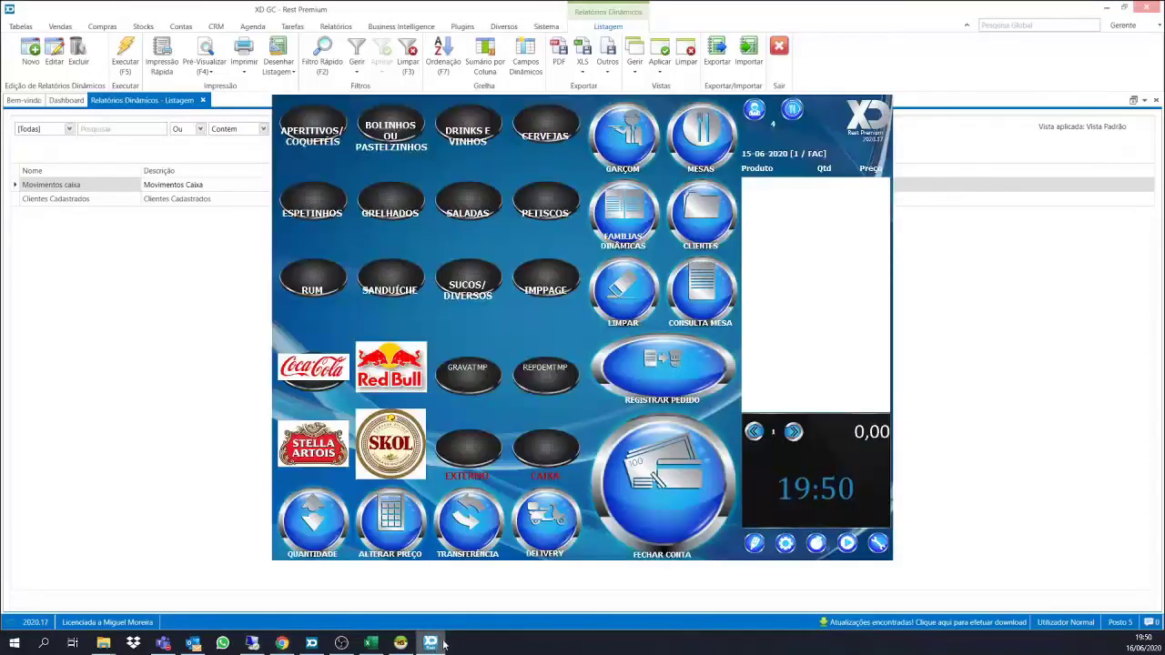
left_click(790, 544)
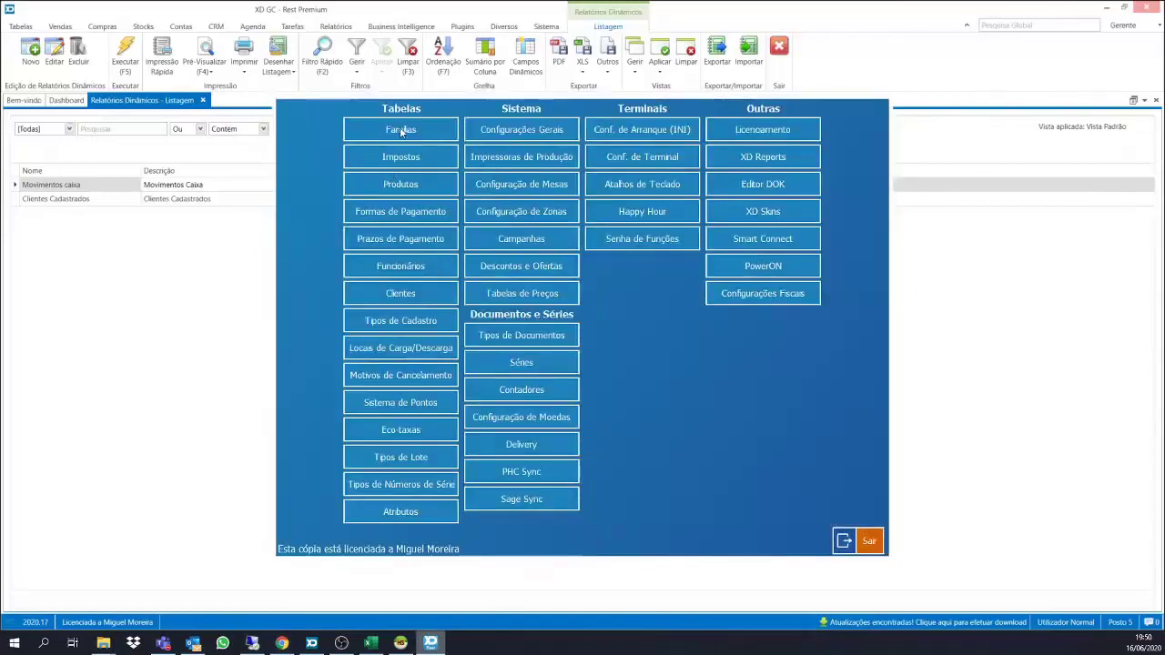
left_click(401, 131)
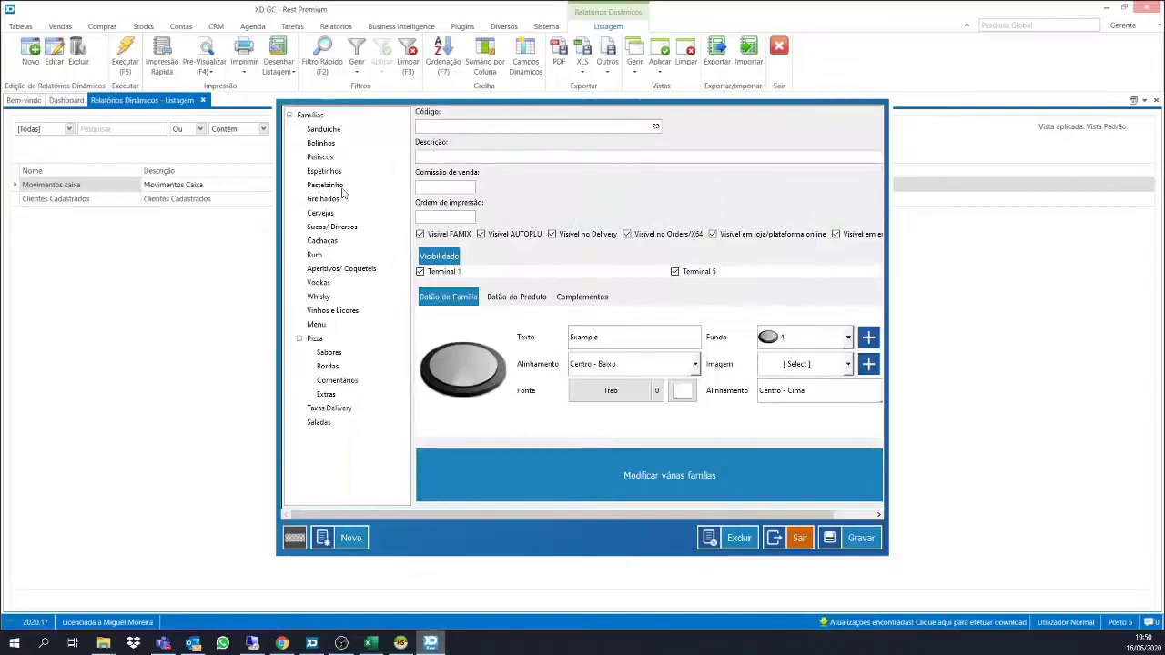
left_click(333, 184)
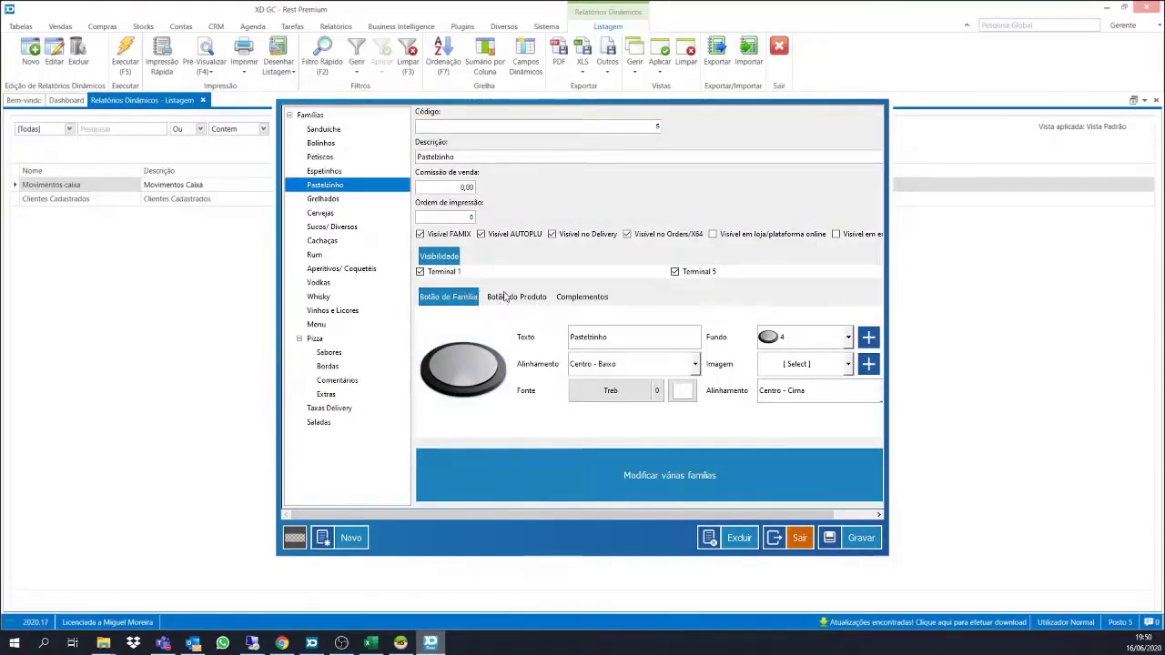
left_click(505, 296)
left_click(574, 302)
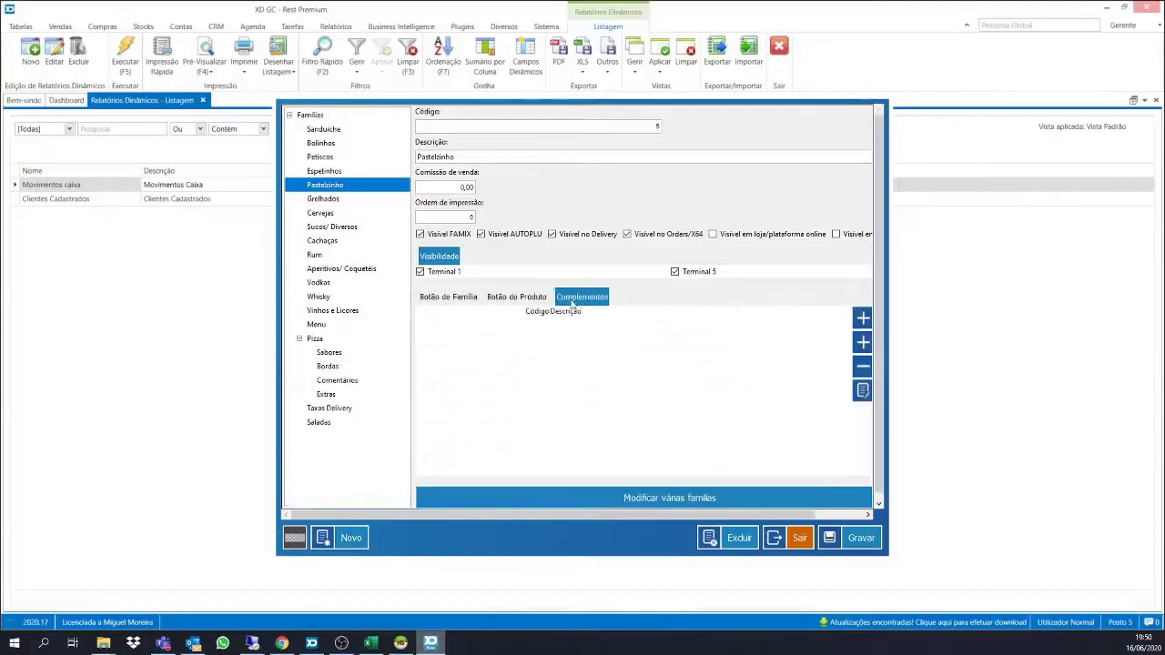
left_click(447, 298)
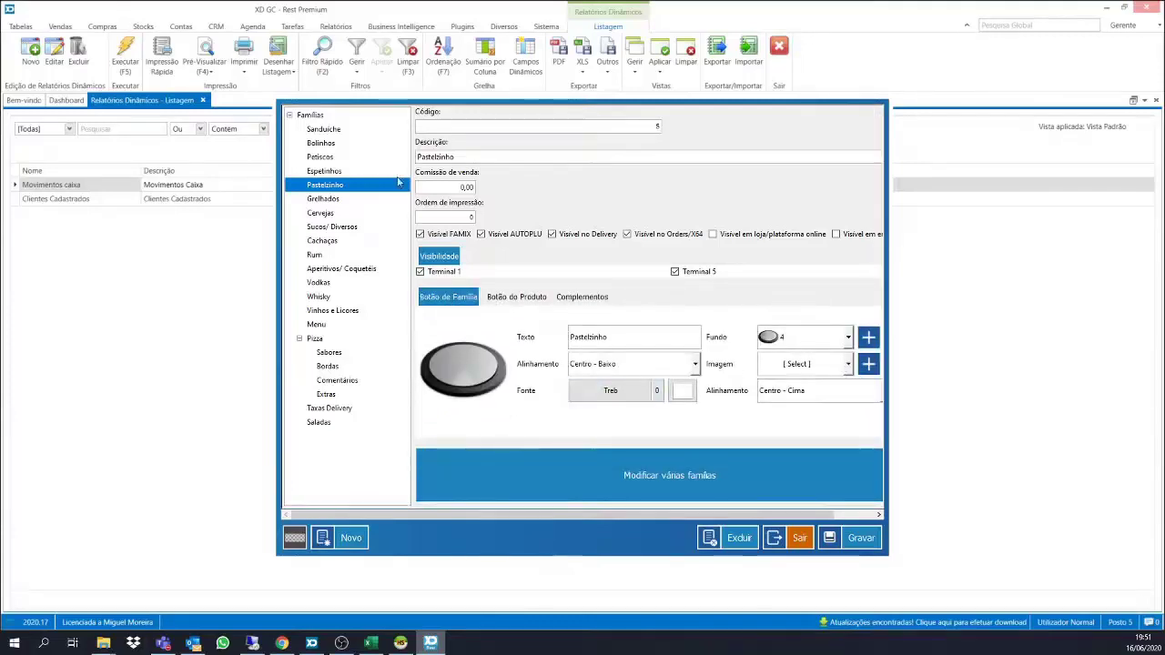
Set the Pastelzinho family button's background to 10 and its product button's background to amarelo, and compare both previews.
left_click(777, 335)
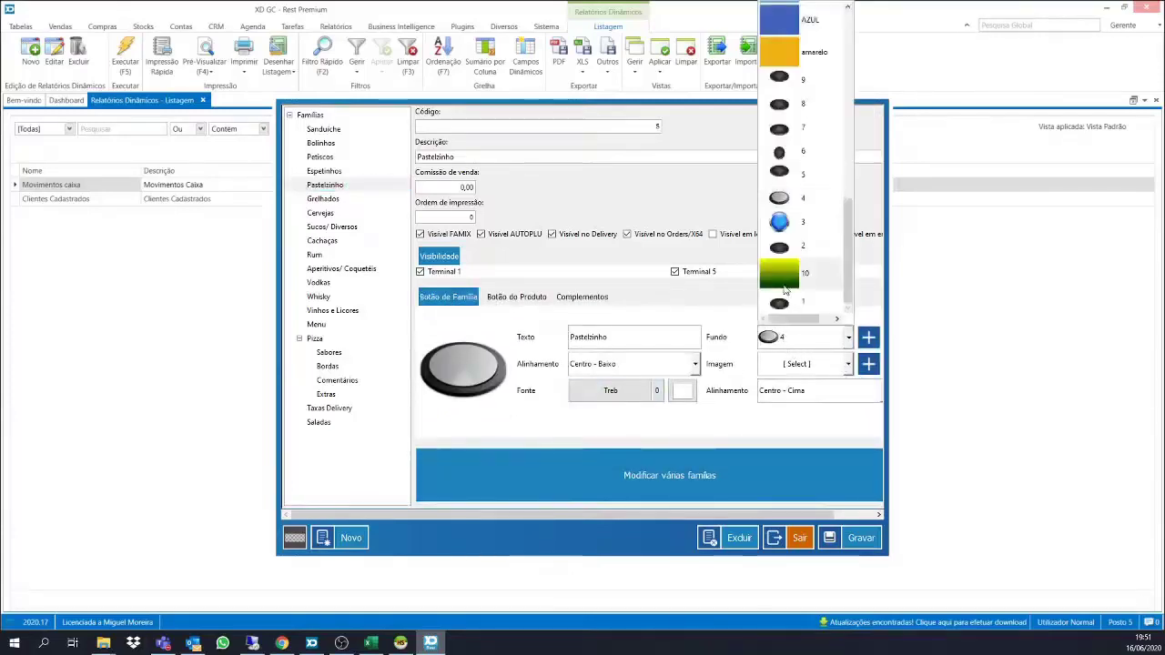
left_click(785, 290)
left_click(517, 298)
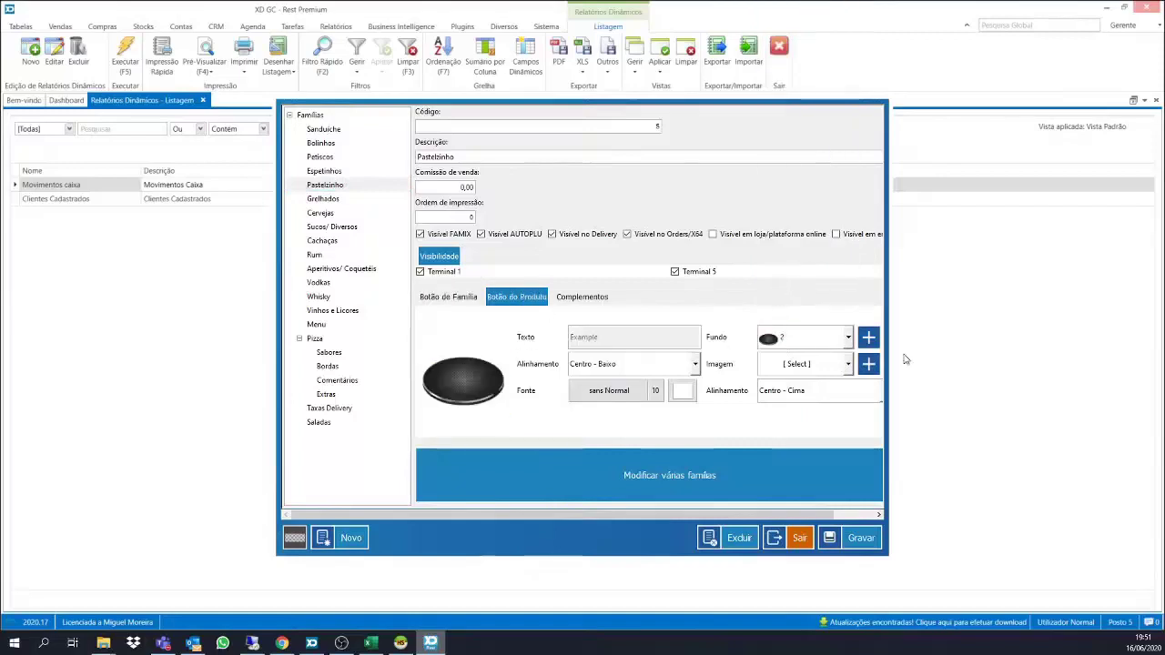
left_click(813, 343)
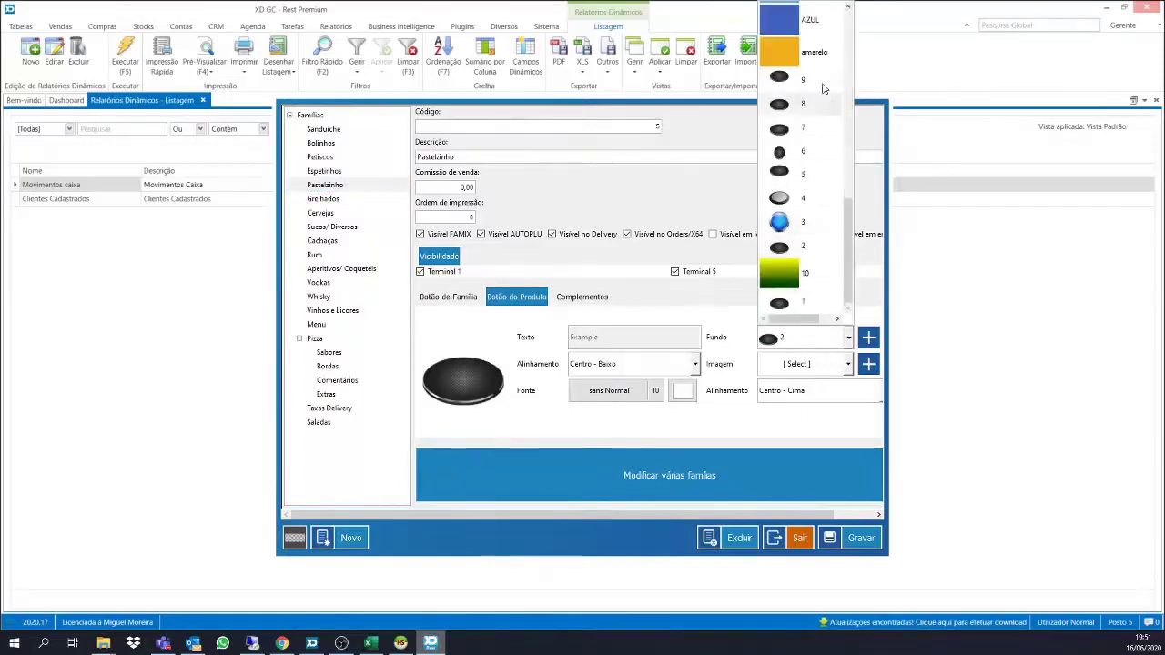
left_click(804, 47)
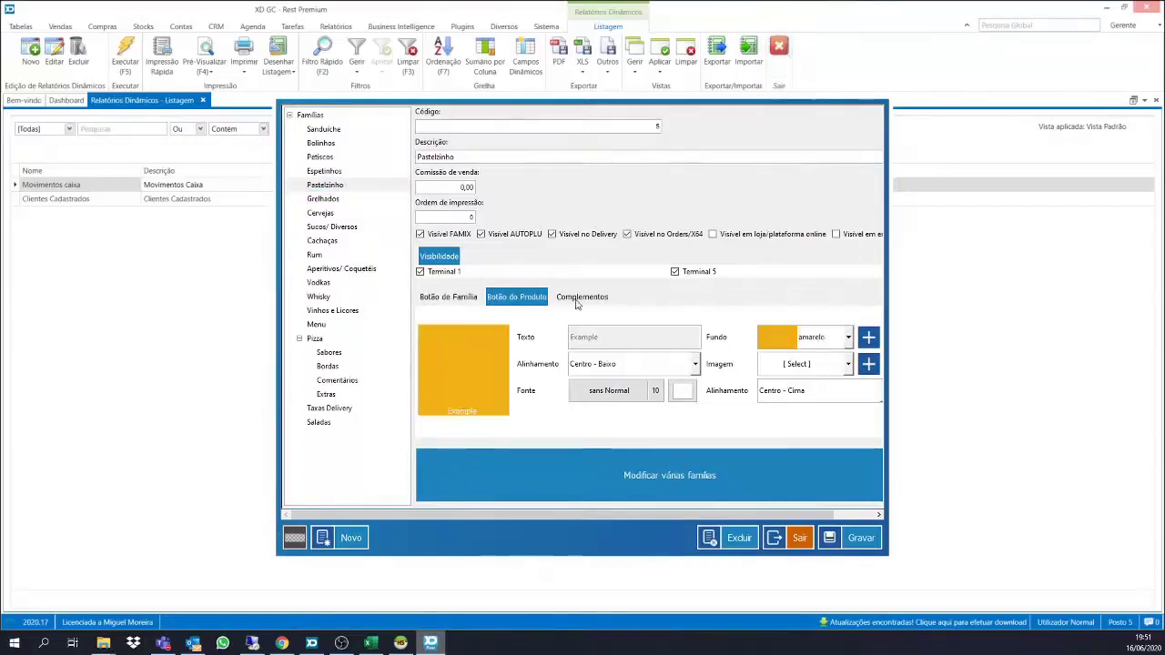
left_click(445, 298)
left_click(498, 301)
left_click(455, 298)
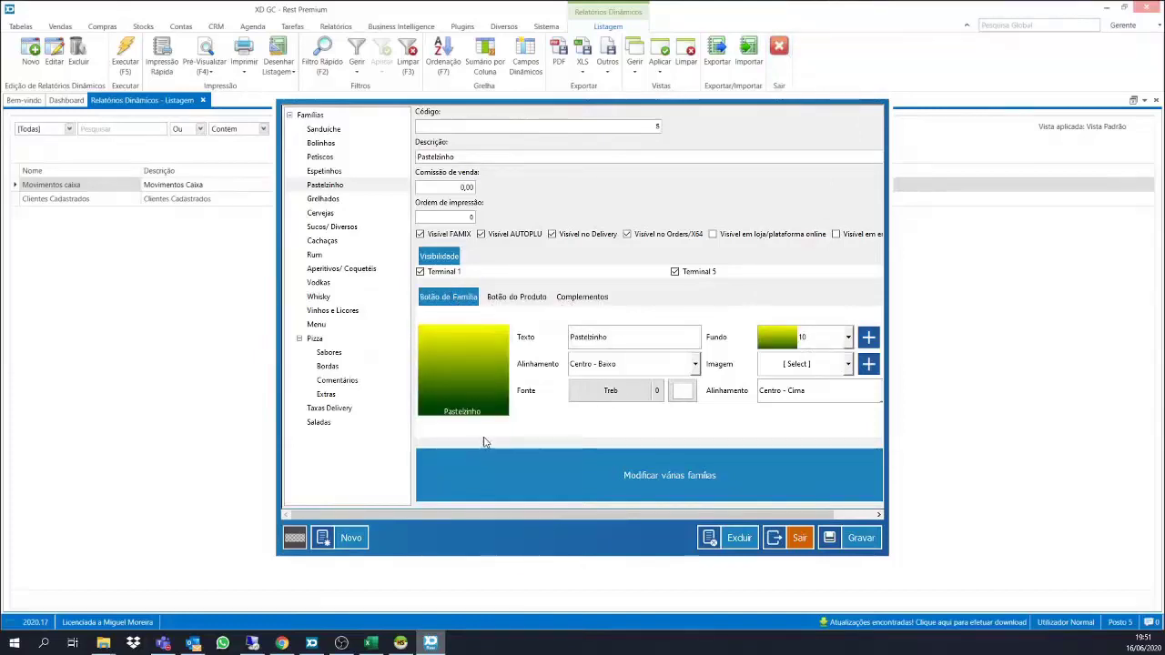
left_click(516, 297)
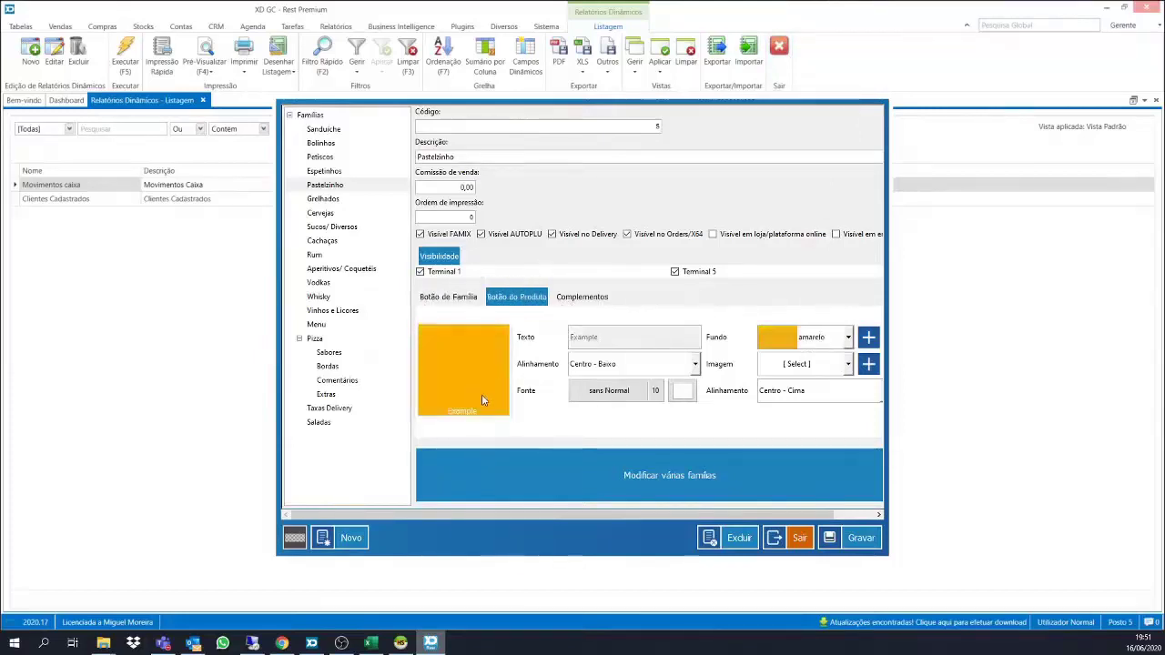
Save the Pastelzinho family and return to the POS sales screen.
left_click(856, 547)
left_click(802, 539)
left_click(871, 543)
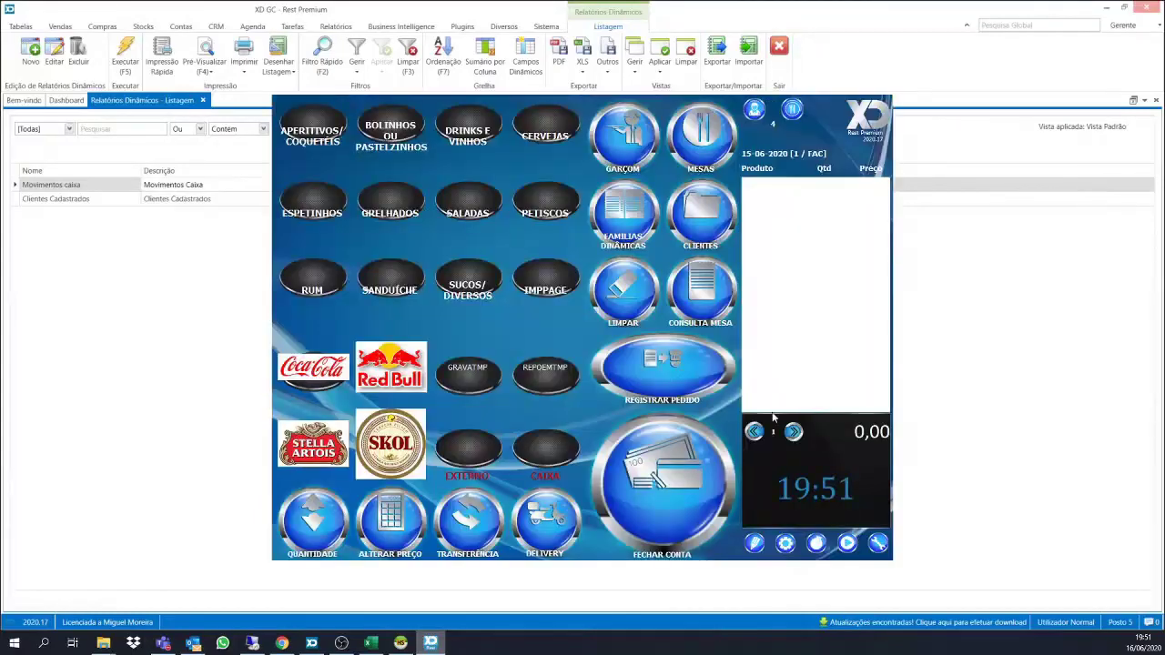
Go to page 1008 in the POS and compare the Pastelzinho family and product buttons with another family's.
left_click(777, 433)
type("1008")
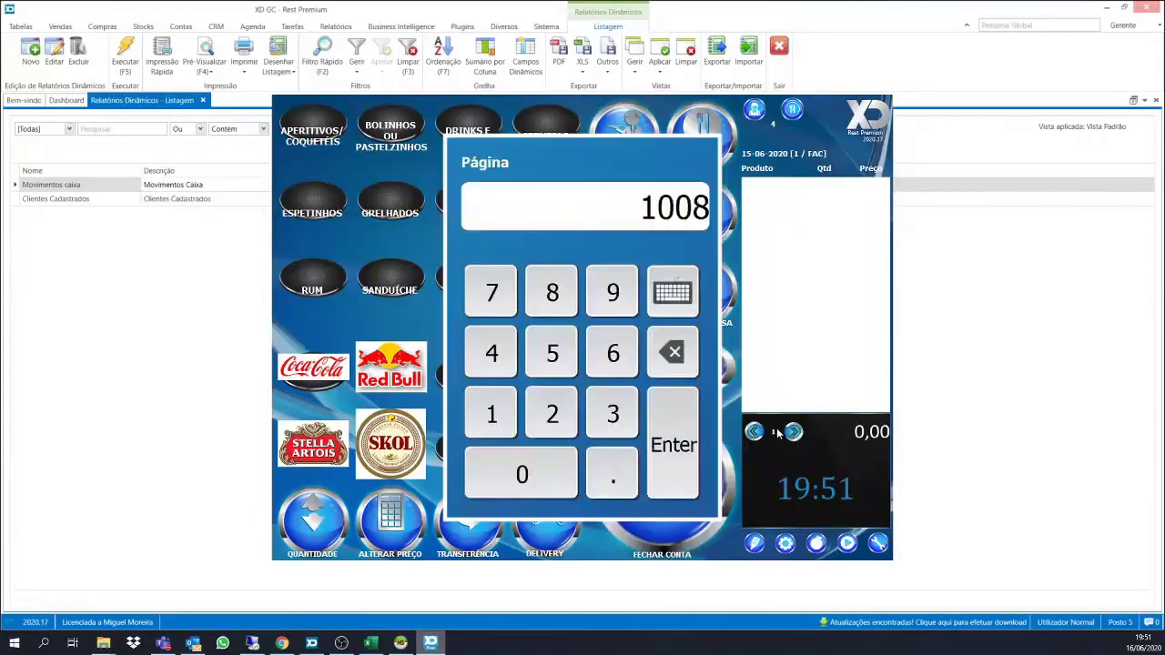
key("Return")
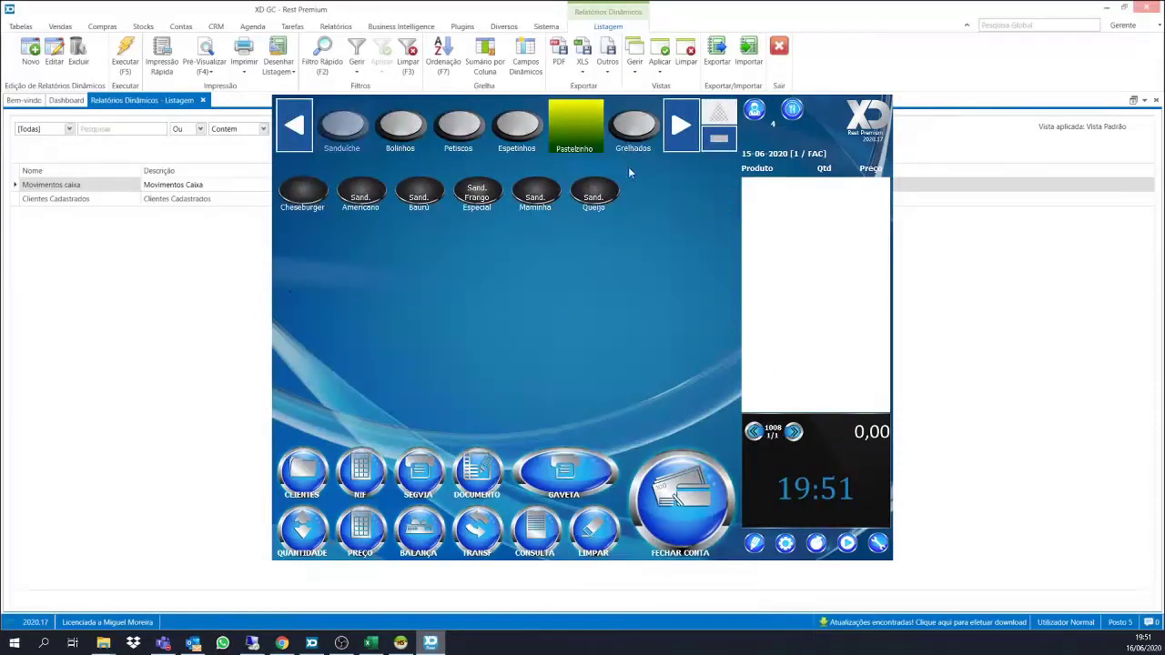
left_click(579, 122)
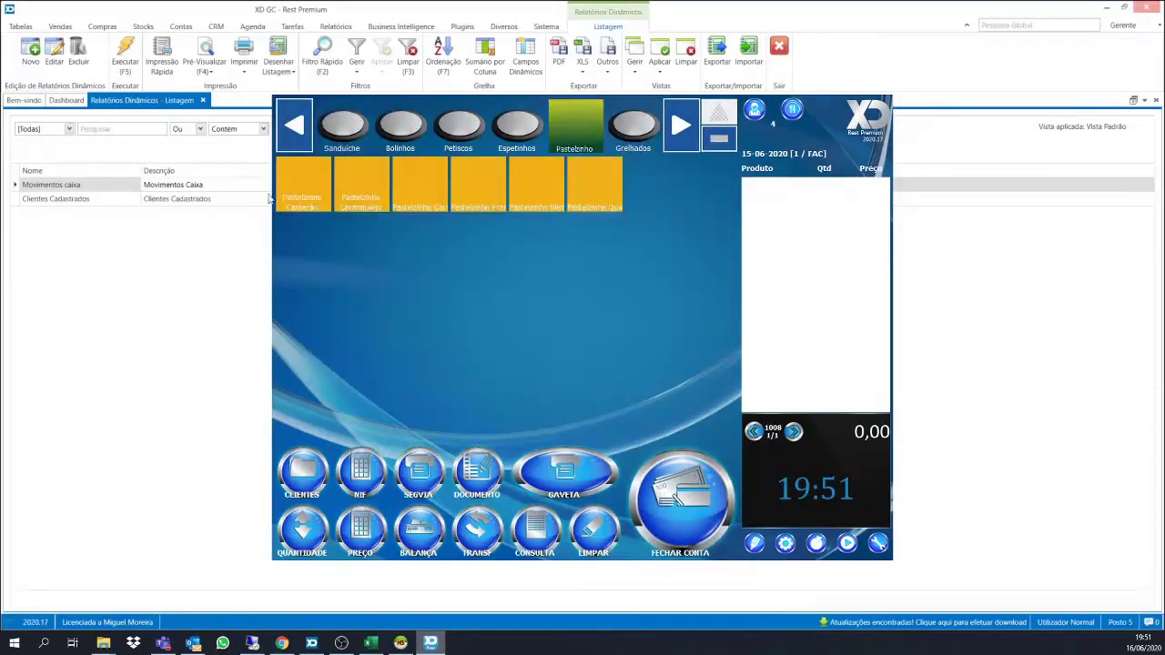
left_click(462, 129)
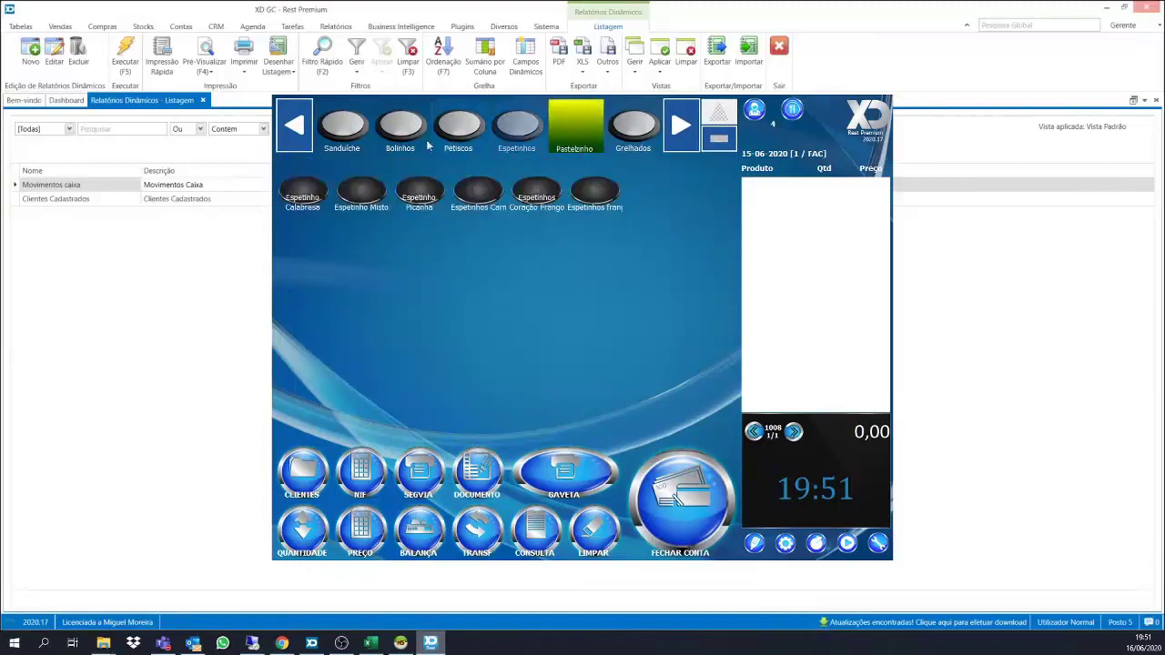
View the Pastelzinho family's product buttons on page 1008, and look at pages 10 and 1 of the POS.
left_click(586, 123)
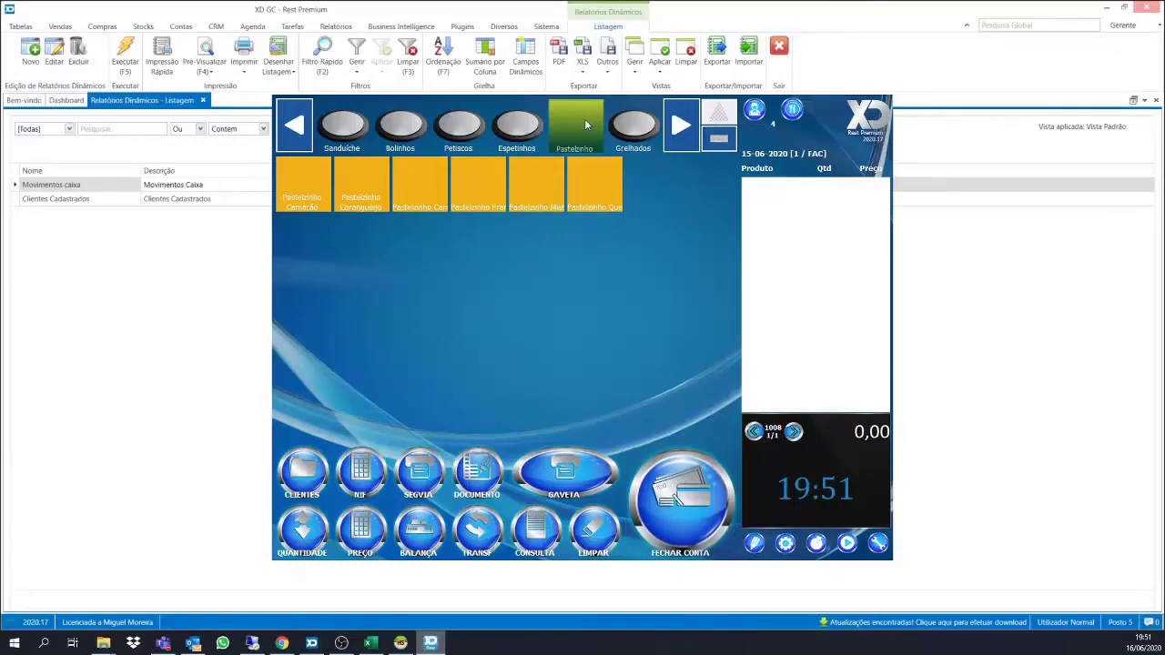
left_click(867, 125)
left_click(790, 437)
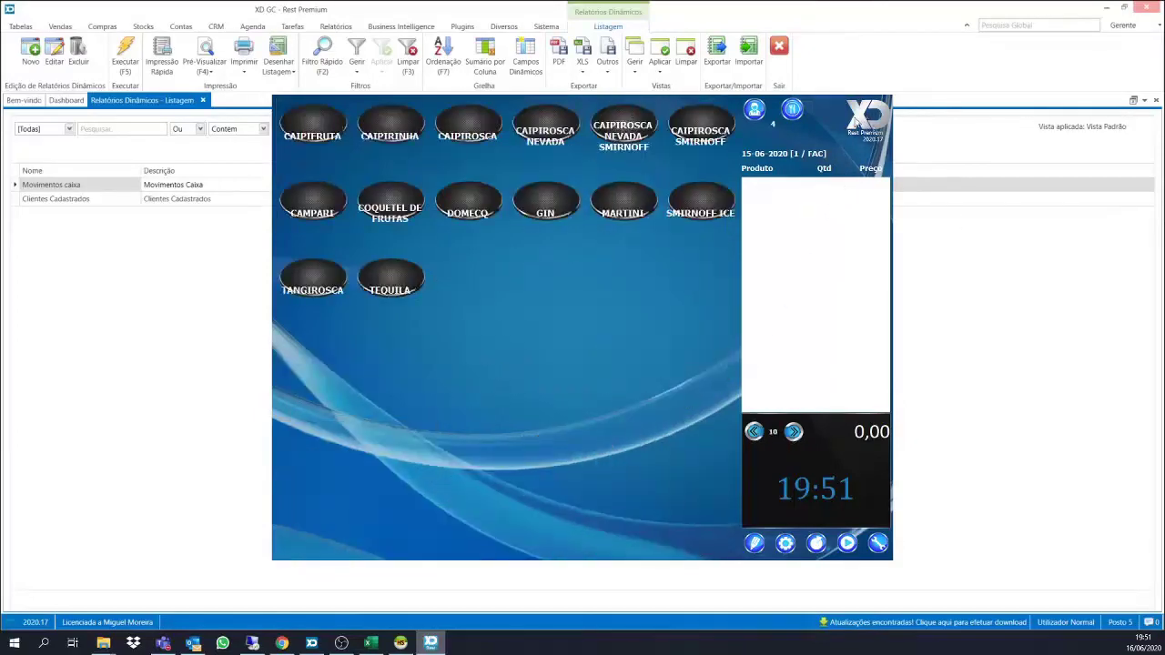
left_click(866, 120)
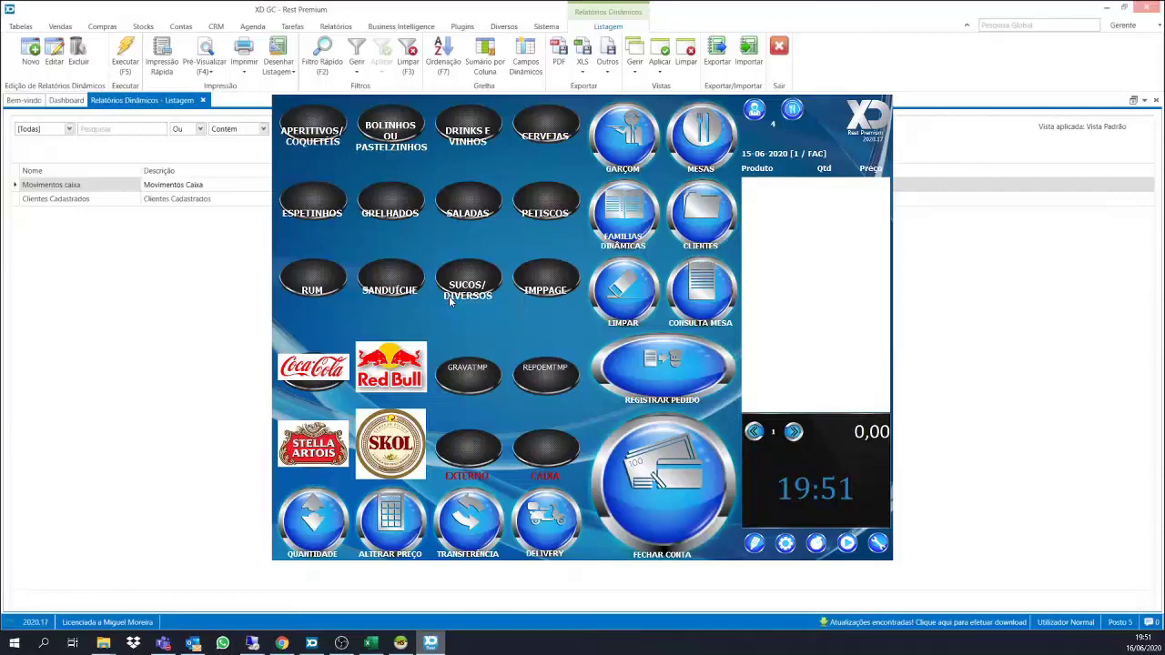
Go to page 1008 and compare the product buttons of the Espetinhos, Bolinhos, Petiscos and Pastelzinho families.
left_click(771, 441)
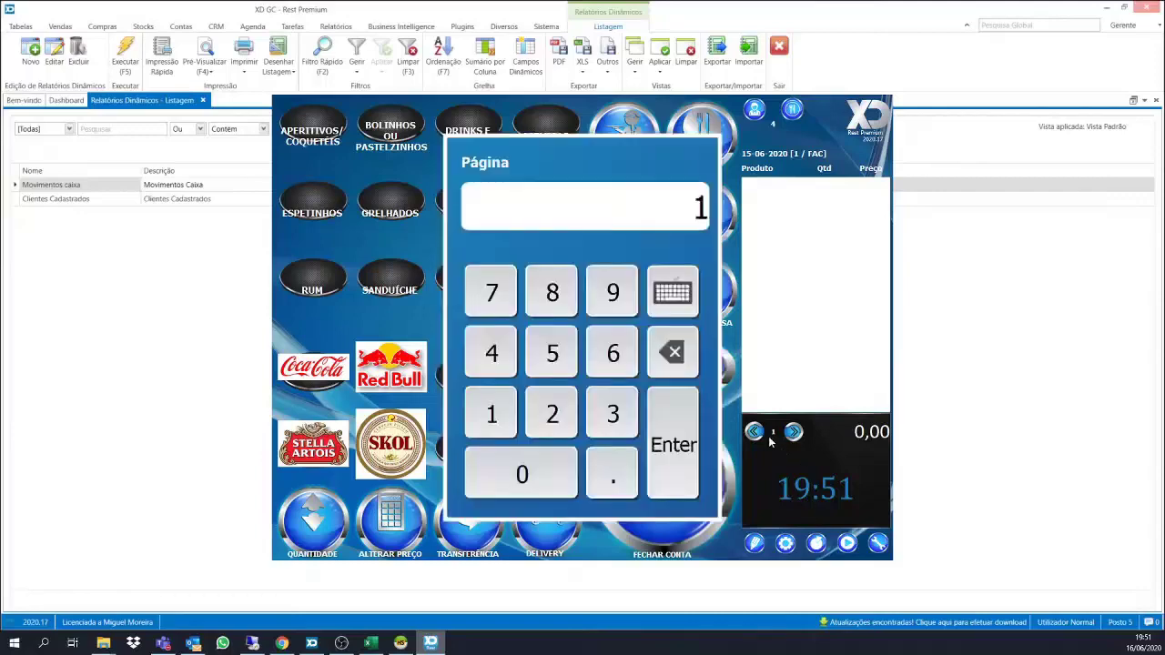
type("008")
key("Return")
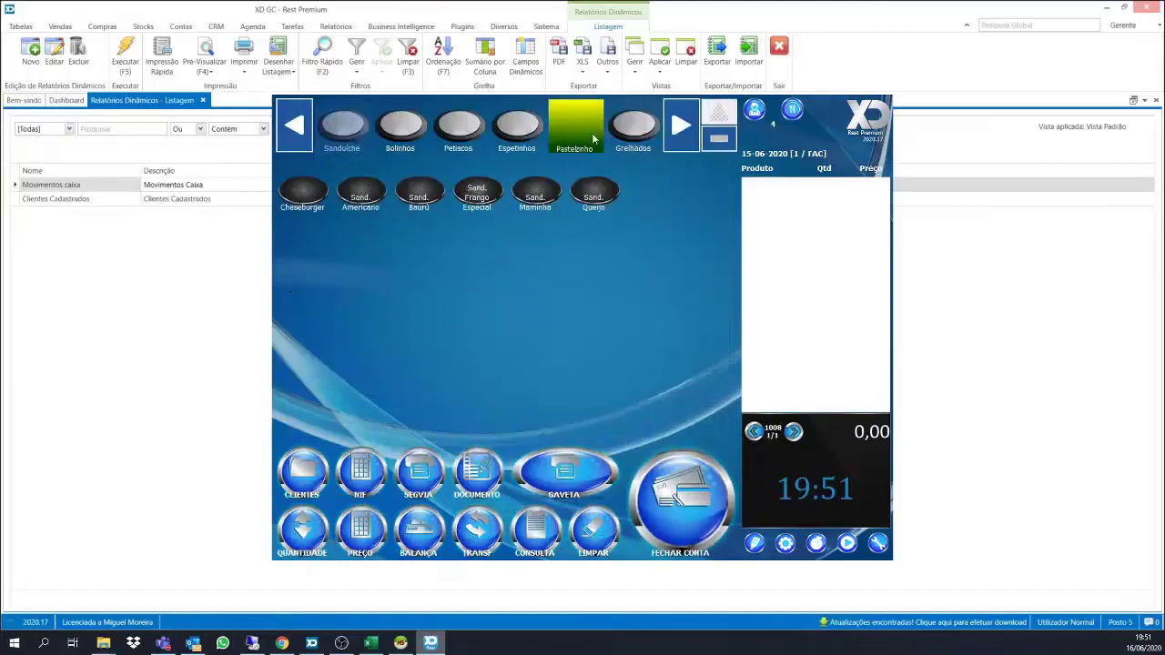
left_click(511, 132)
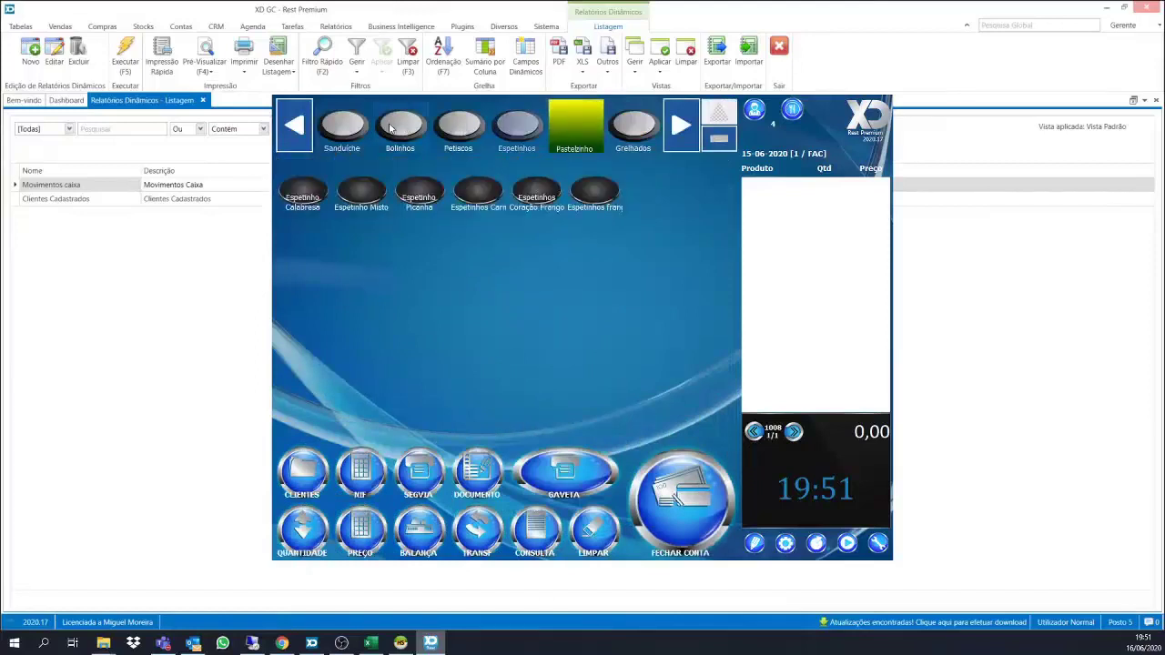
left_click(390, 128)
left_click(459, 128)
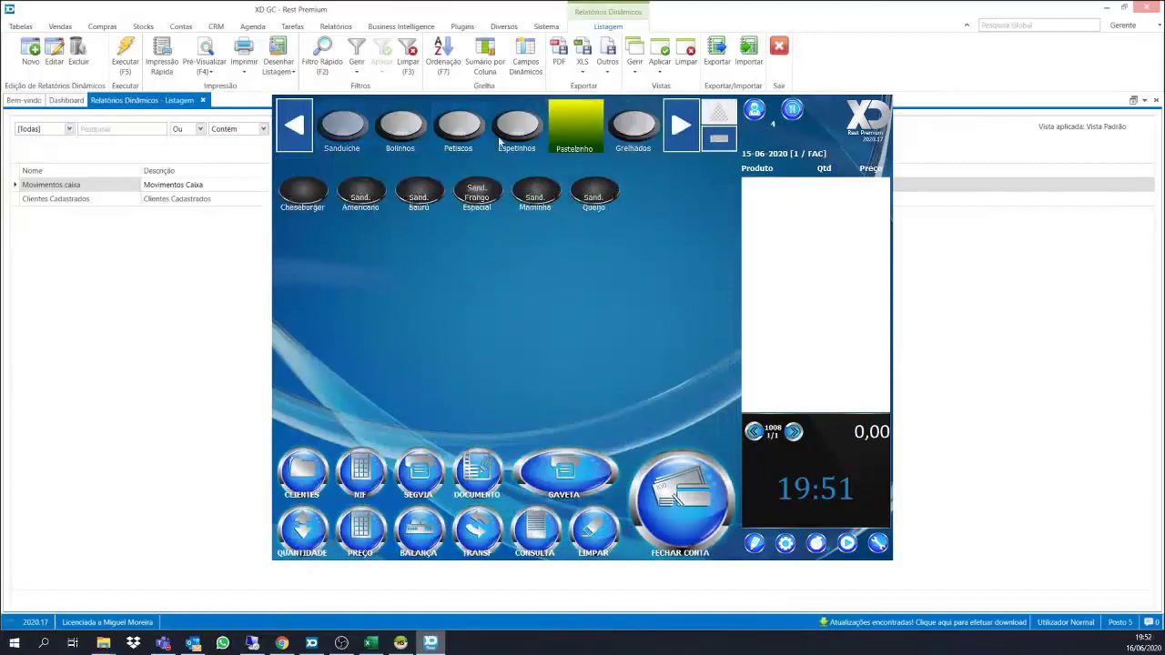
left_click(575, 137)
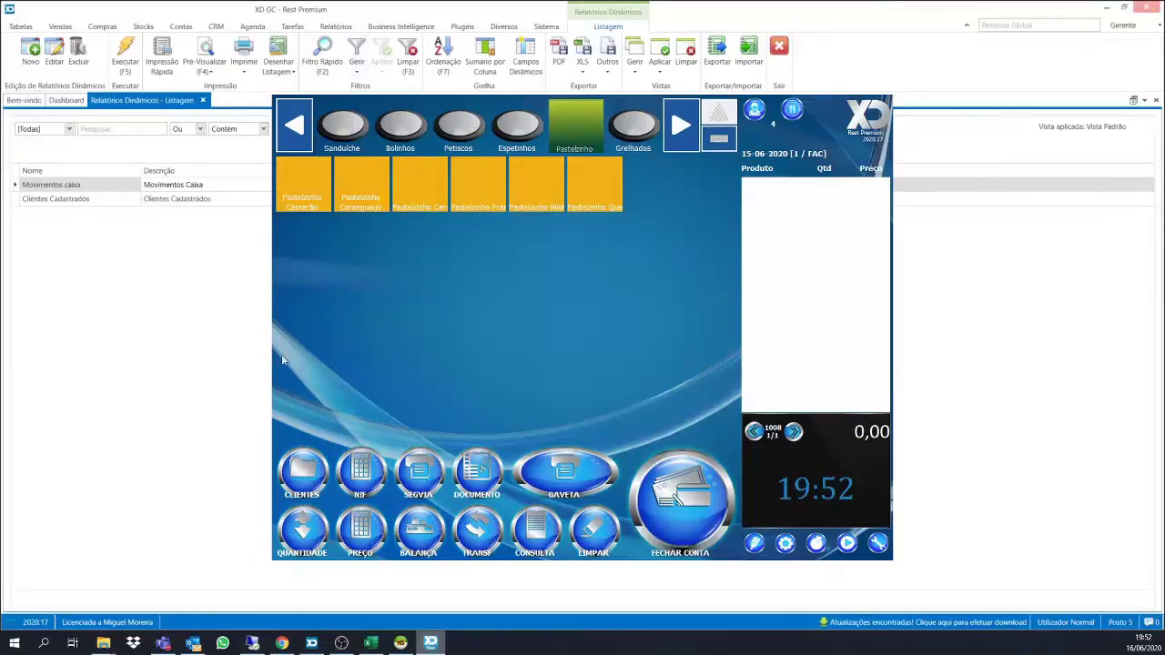
Go back to the POS start page and reopen page 1008.
left_click(865, 129)
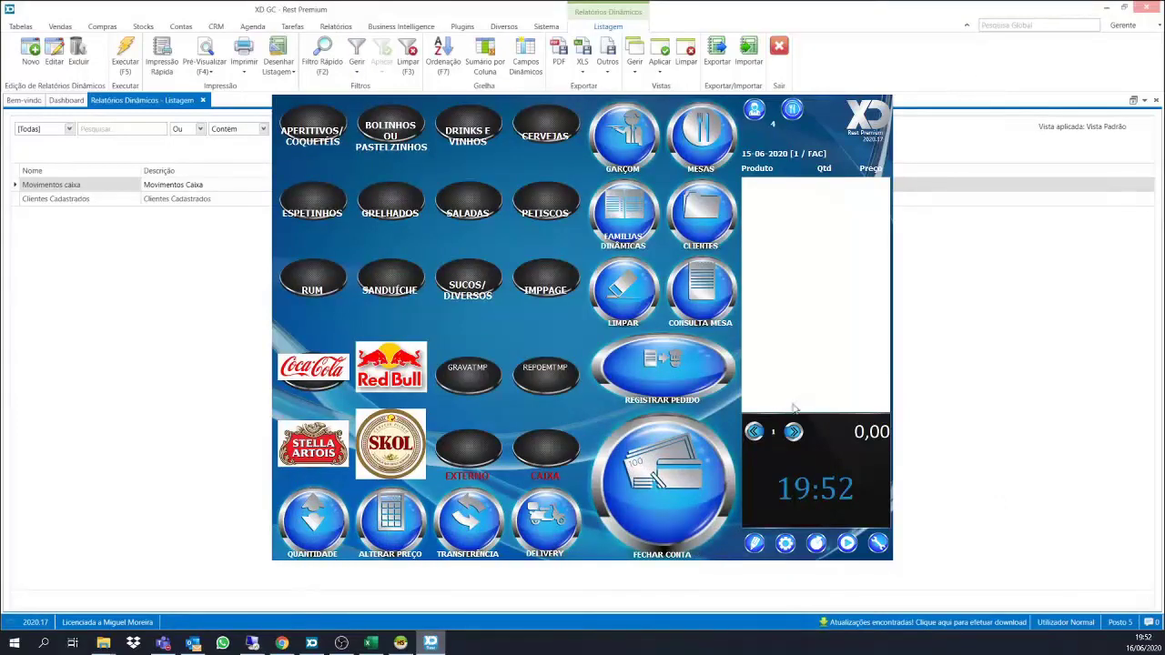
left_click(775, 429)
type("1008")
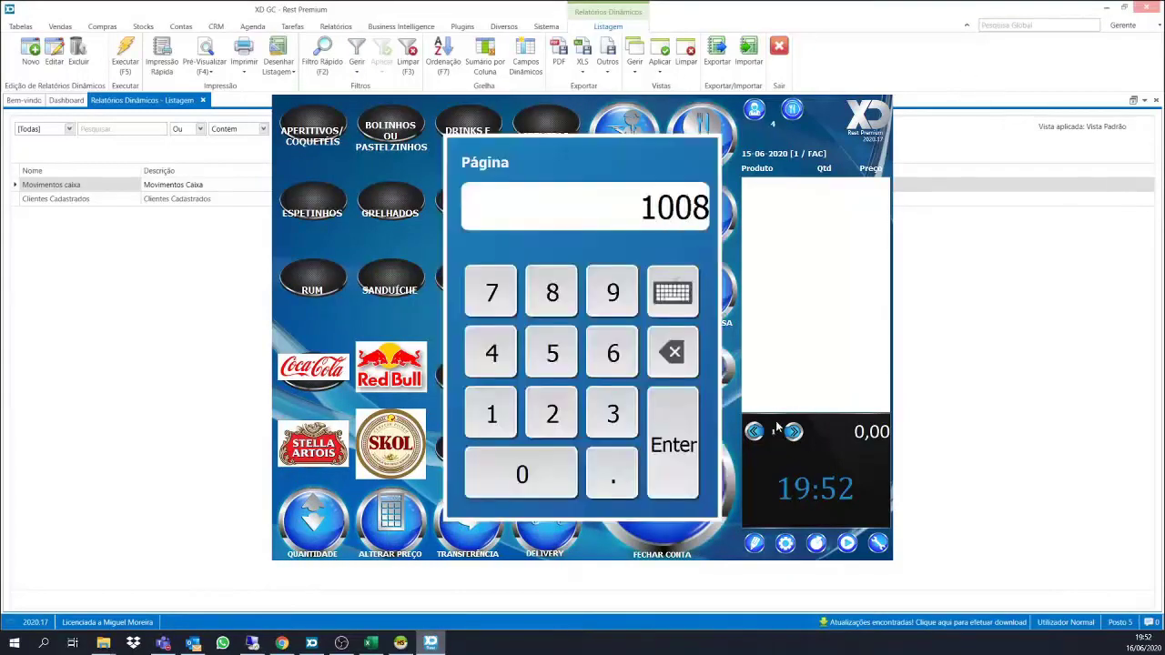
key("Return")
left_click(754, 543)
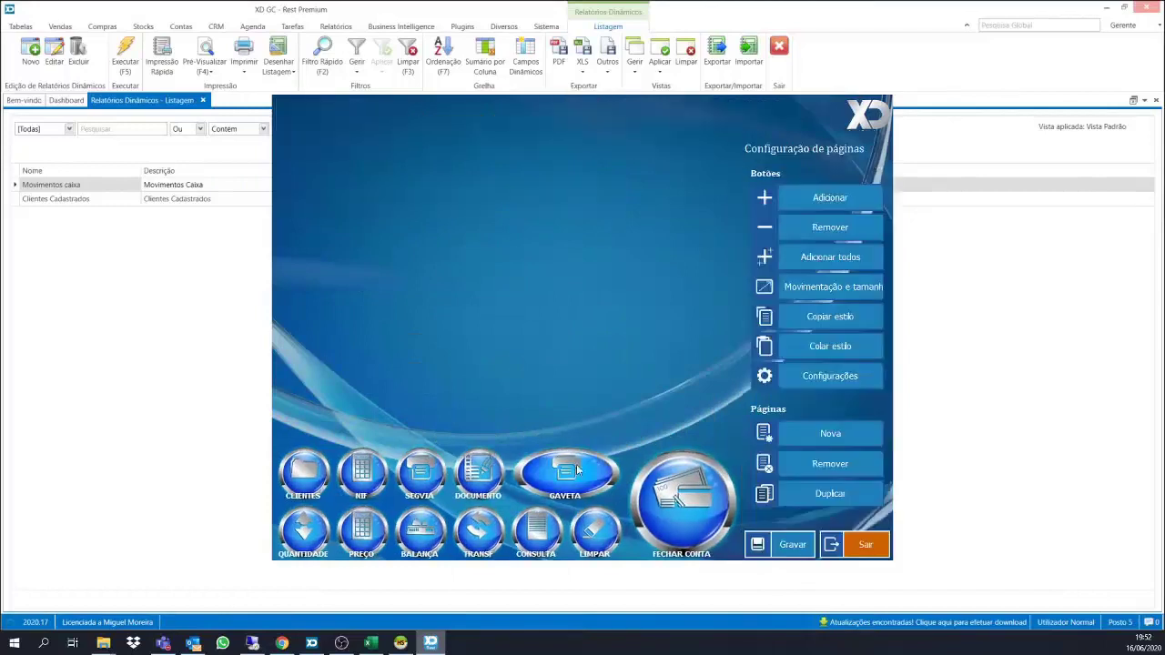
left_click(564, 473)
left_click(794, 291)
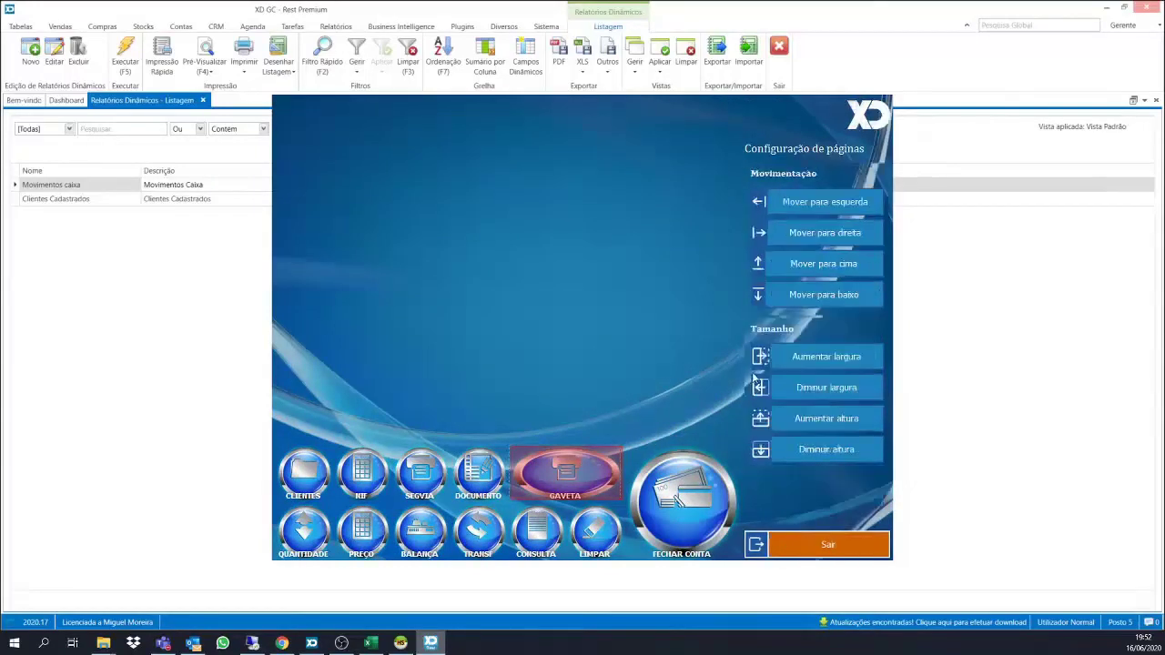
left_click(797, 267)
left_click(794, 297)
left_click(790, 544)
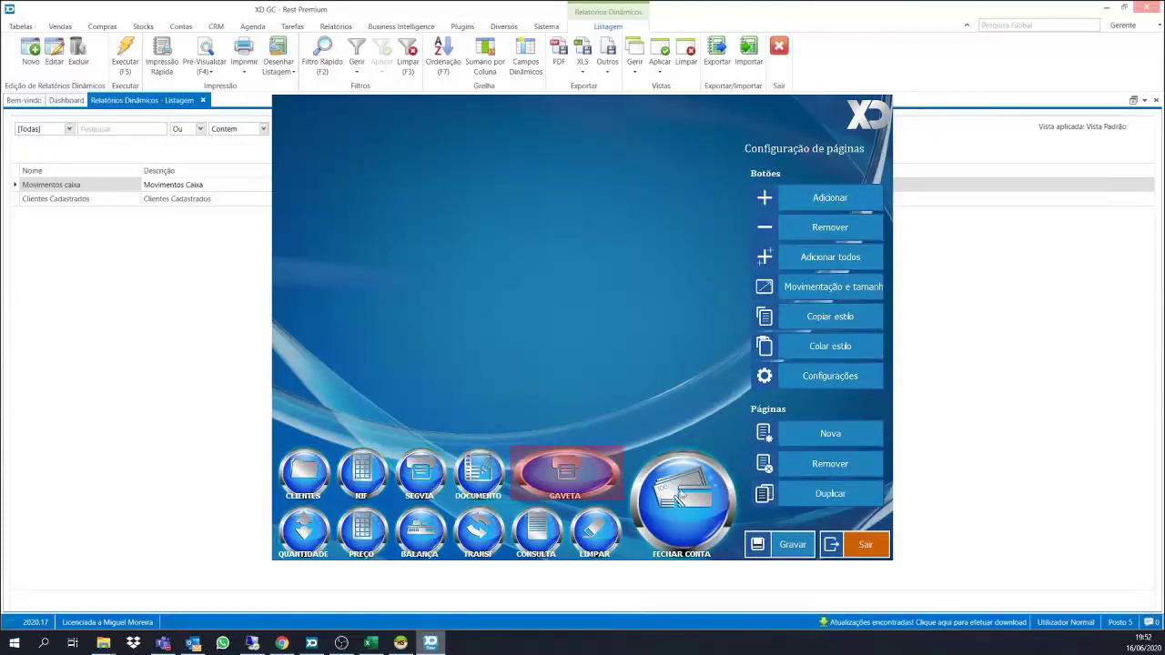
left_click(1110, 6)
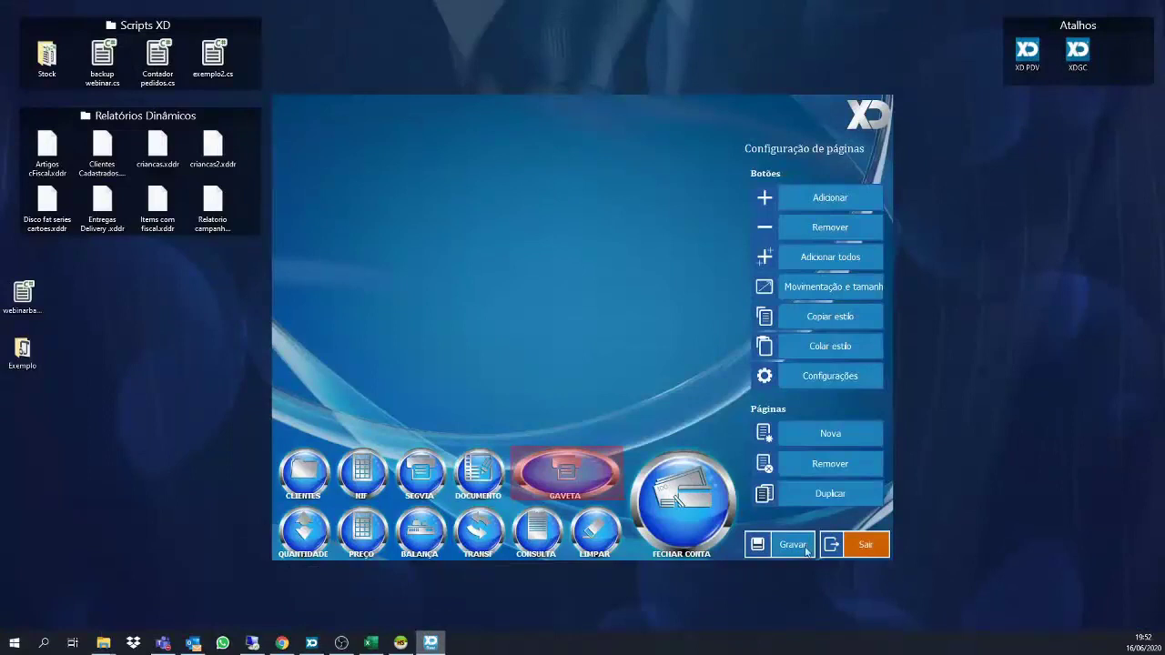
left_click(867, 549)
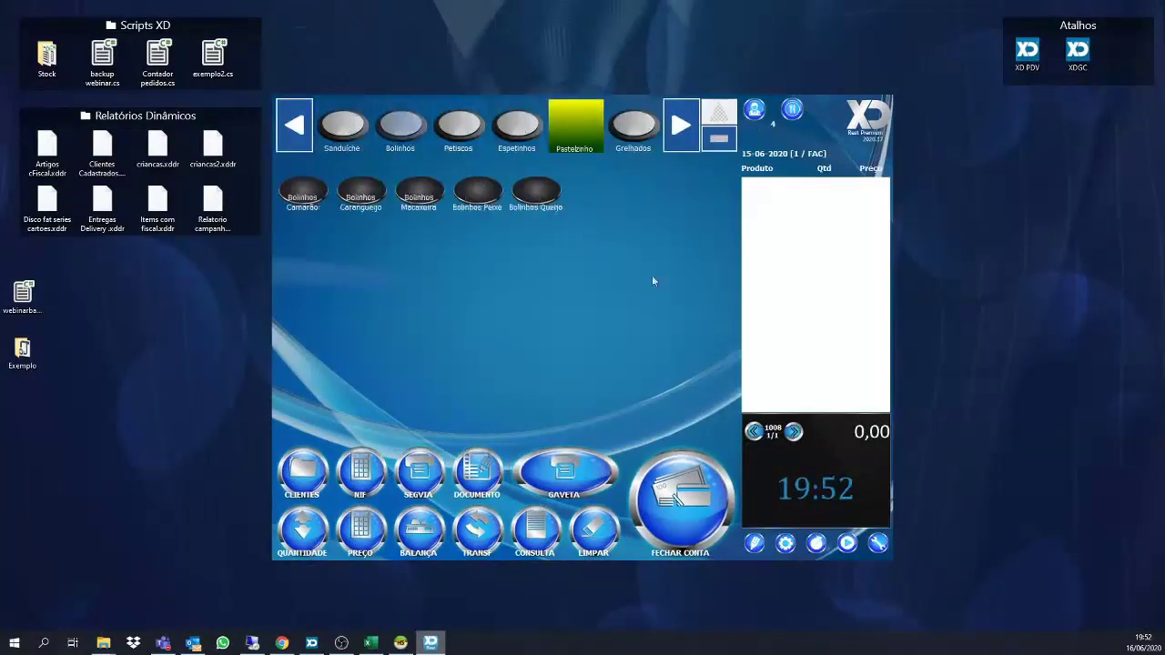
In page 1008's configuration, add a button in the first product slot and move it two rows down and two columns right.
left_click(755, 544)
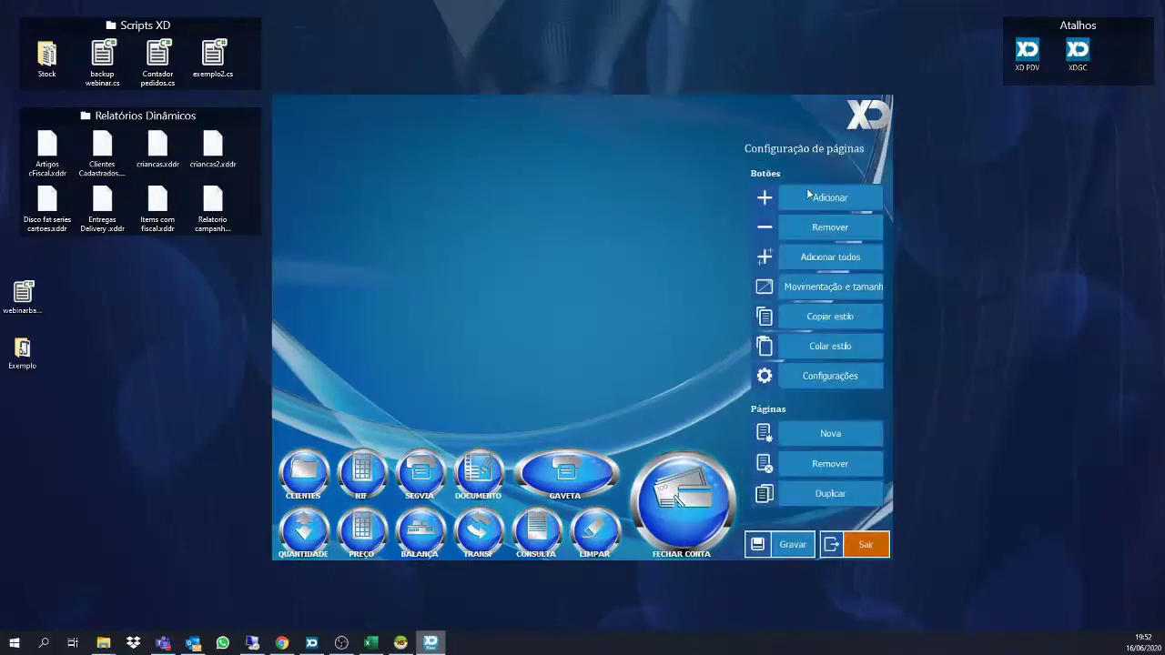
left_click(810, 196)
left_click(309, 191)
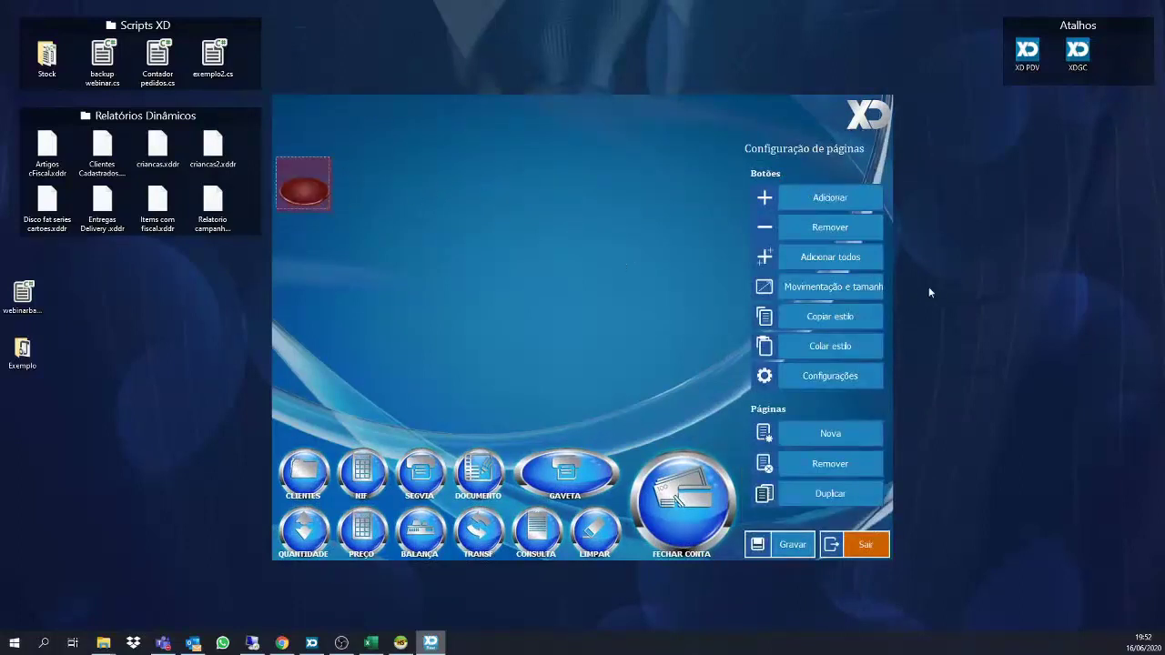
left_click(819, 284)
left_click(776, 299)
left_click(776, 298)
left_click(801, 233)
left_click(801, 233)
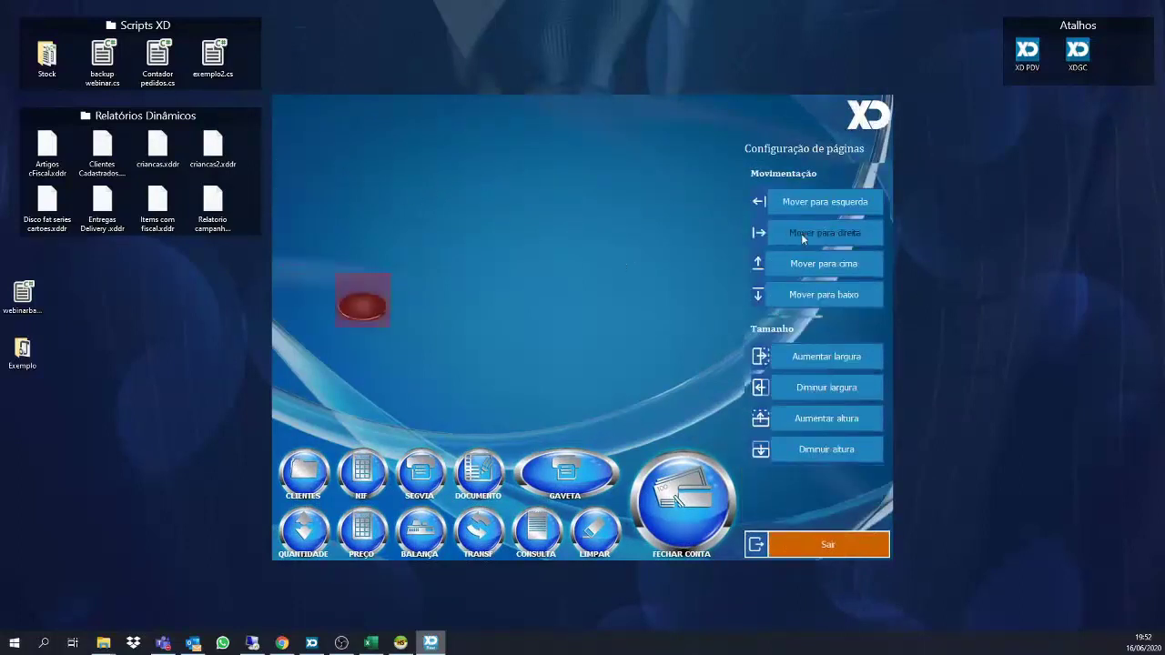
Widen the new button by four columns so it spans five, and finish the sizing.
left_click(801, 357)
left_click(801, 359)
left_click(801, 359)
left_click(800, 360)
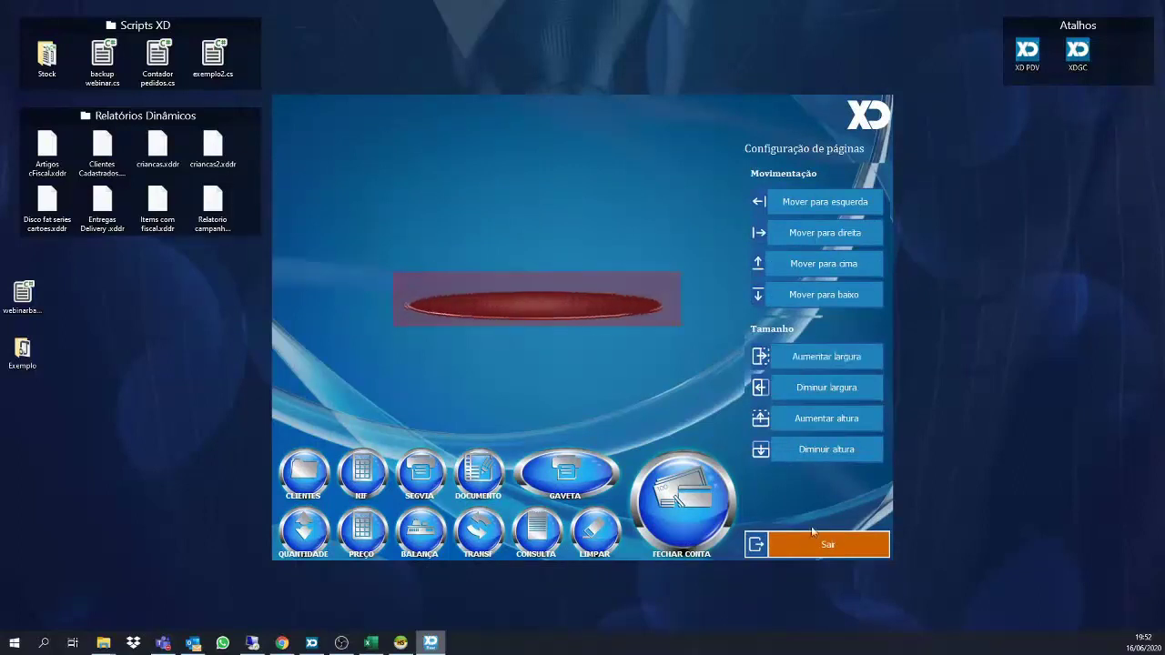
left_click(810, 544)
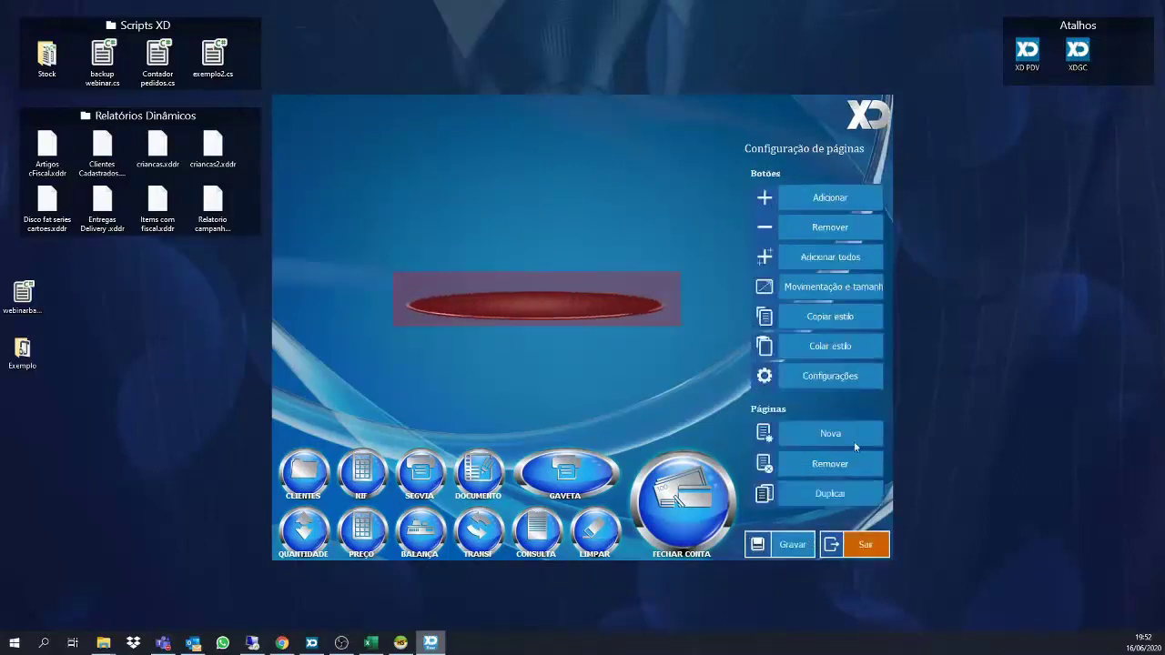
Set the new button's background to amarelo and save the page configuration.
left_click(817, 373)
left_click(569, 338)
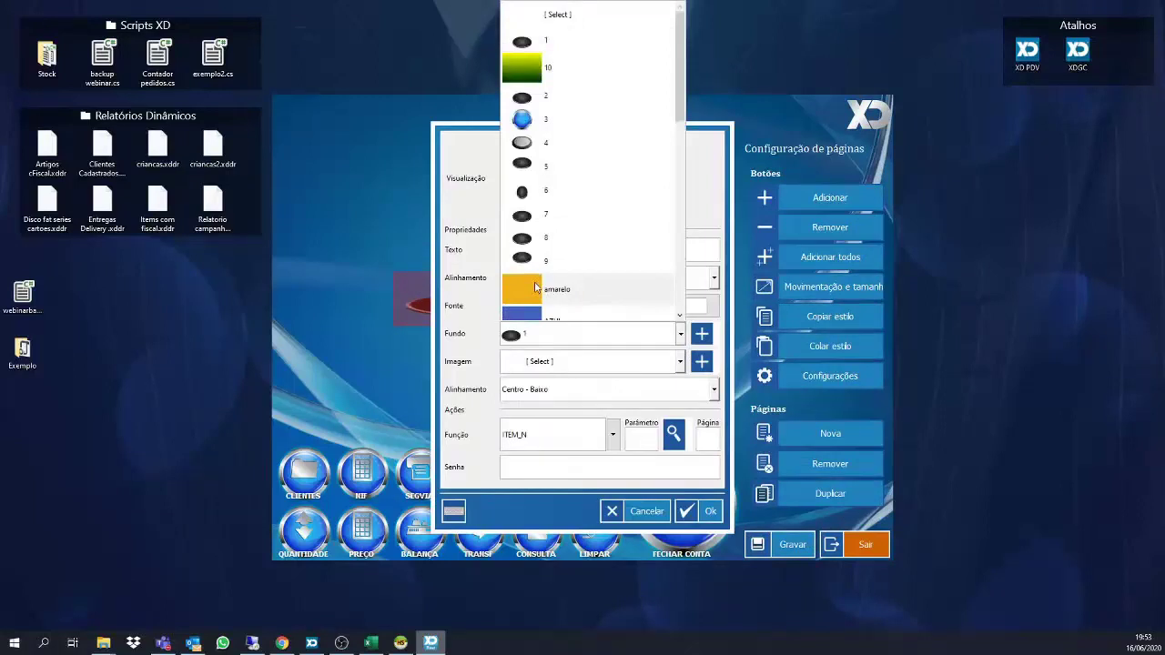
left_click(535, 288)
left_click(709, 512)
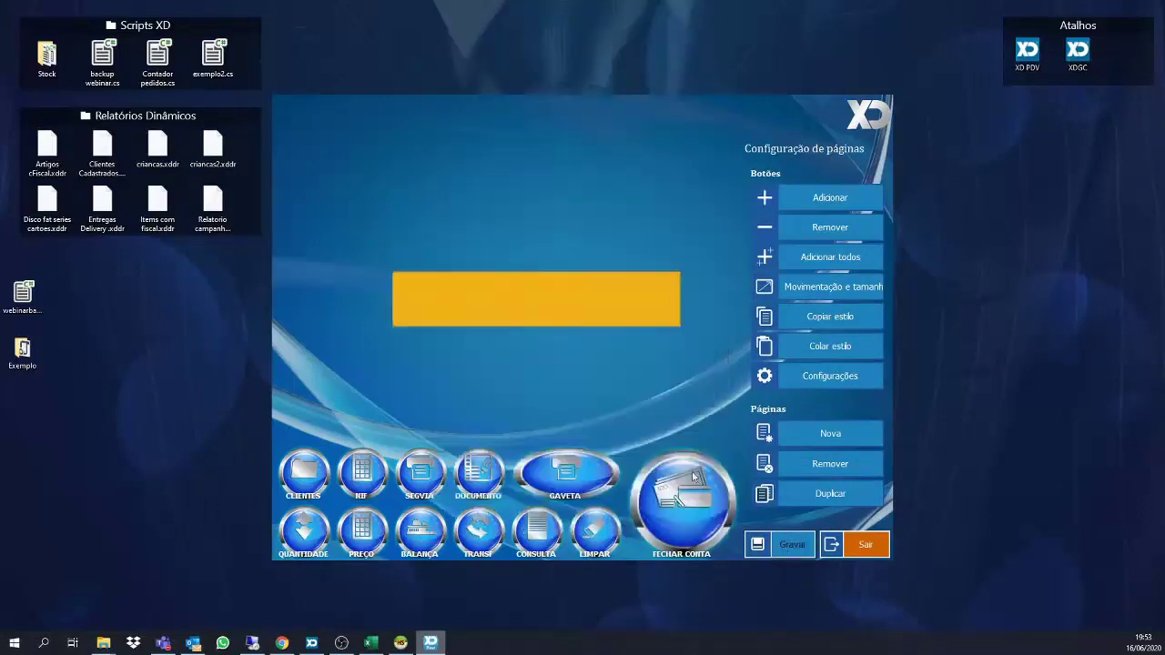
Switch between the Espetinhos, Bolinhos, Sanduíche, Pastelzinho, Grelhados and Petiscos families to check the new fixed button on page 1008.
left_click(516, 129)
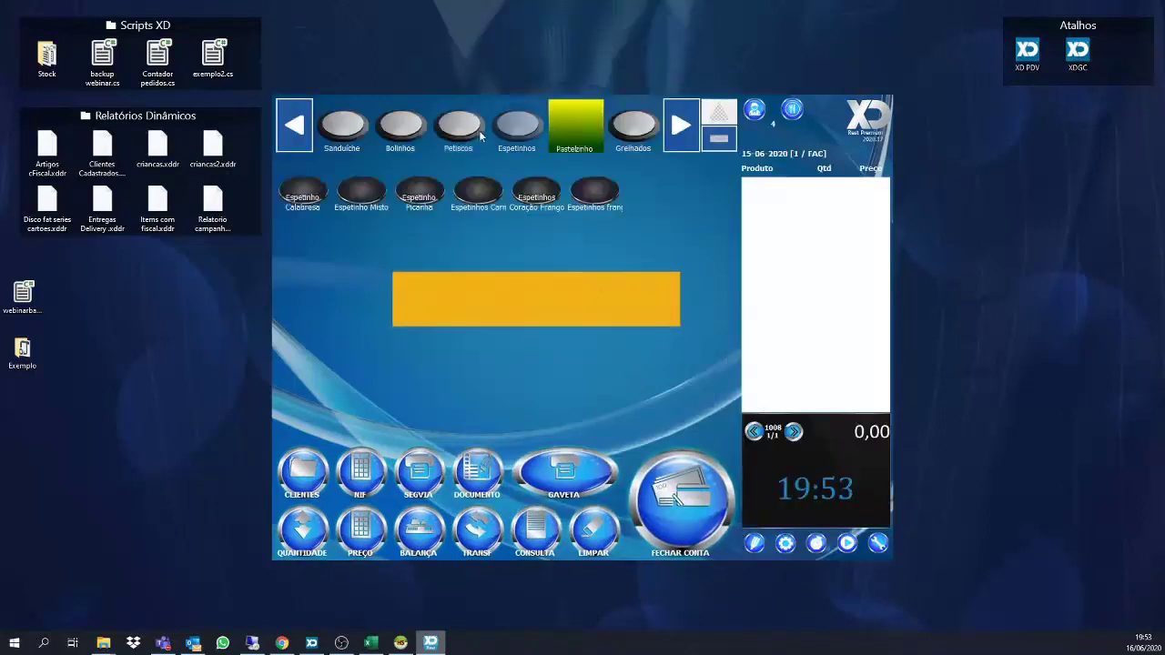
left_click(405, 127)
left_click(343, 125)
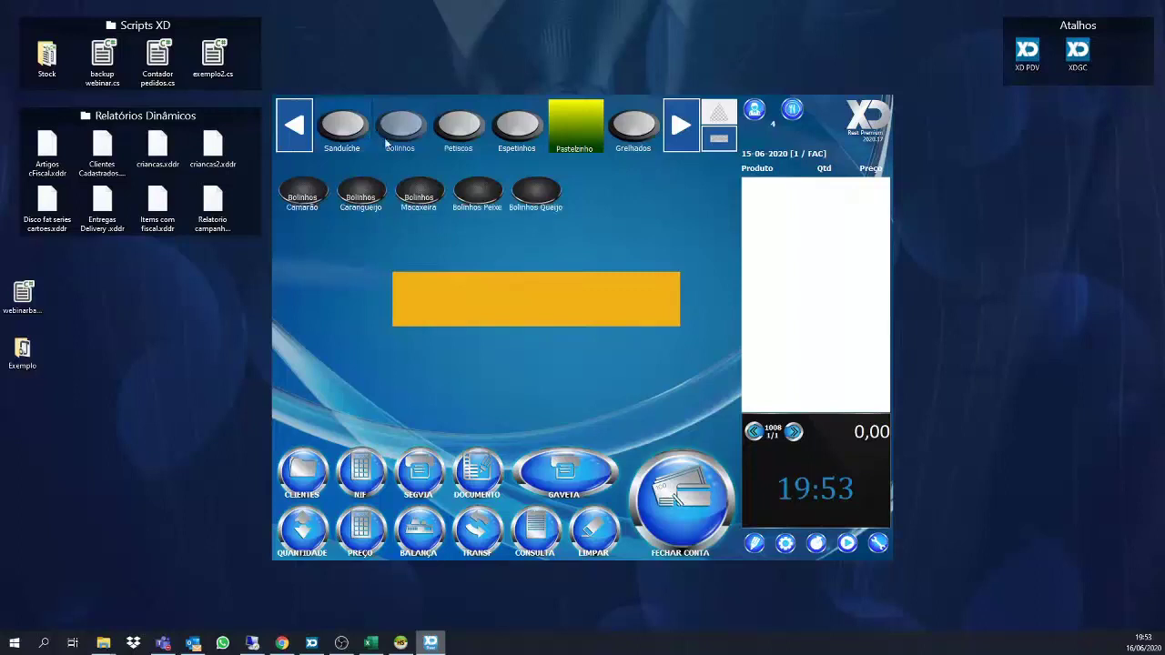
left_click(533, 136)
left_click(575, 127)
left_click(620, 134)
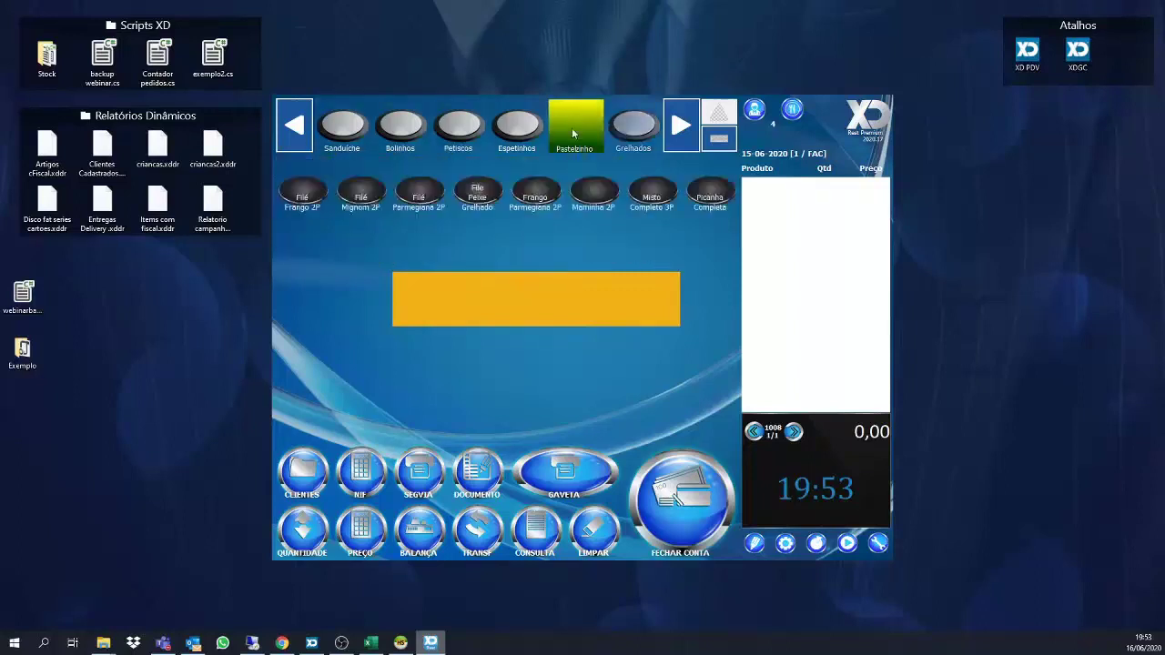
left_click(518, 135)
left_click(458, 130)
left_click(407, 136)
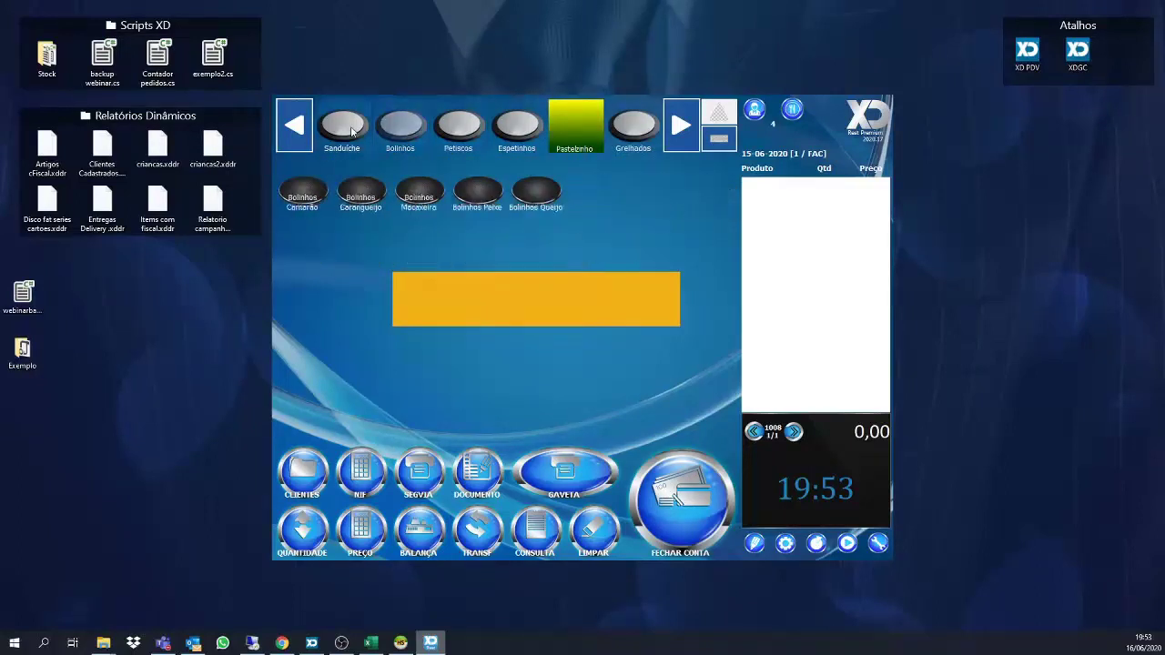
left_click(351, 130)
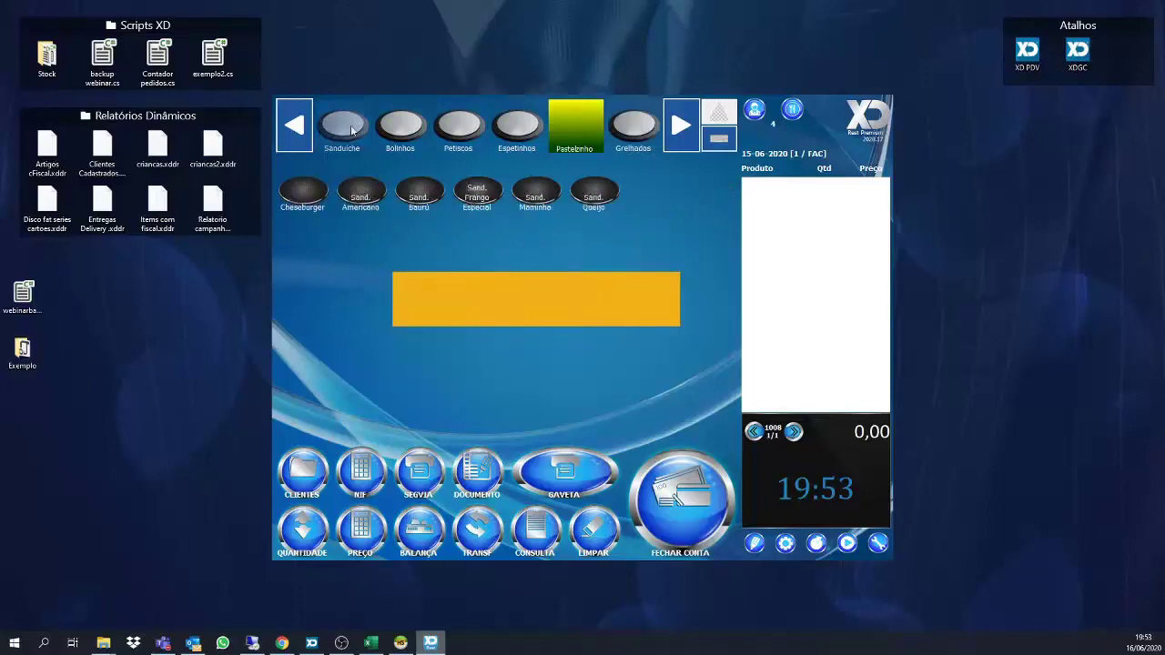